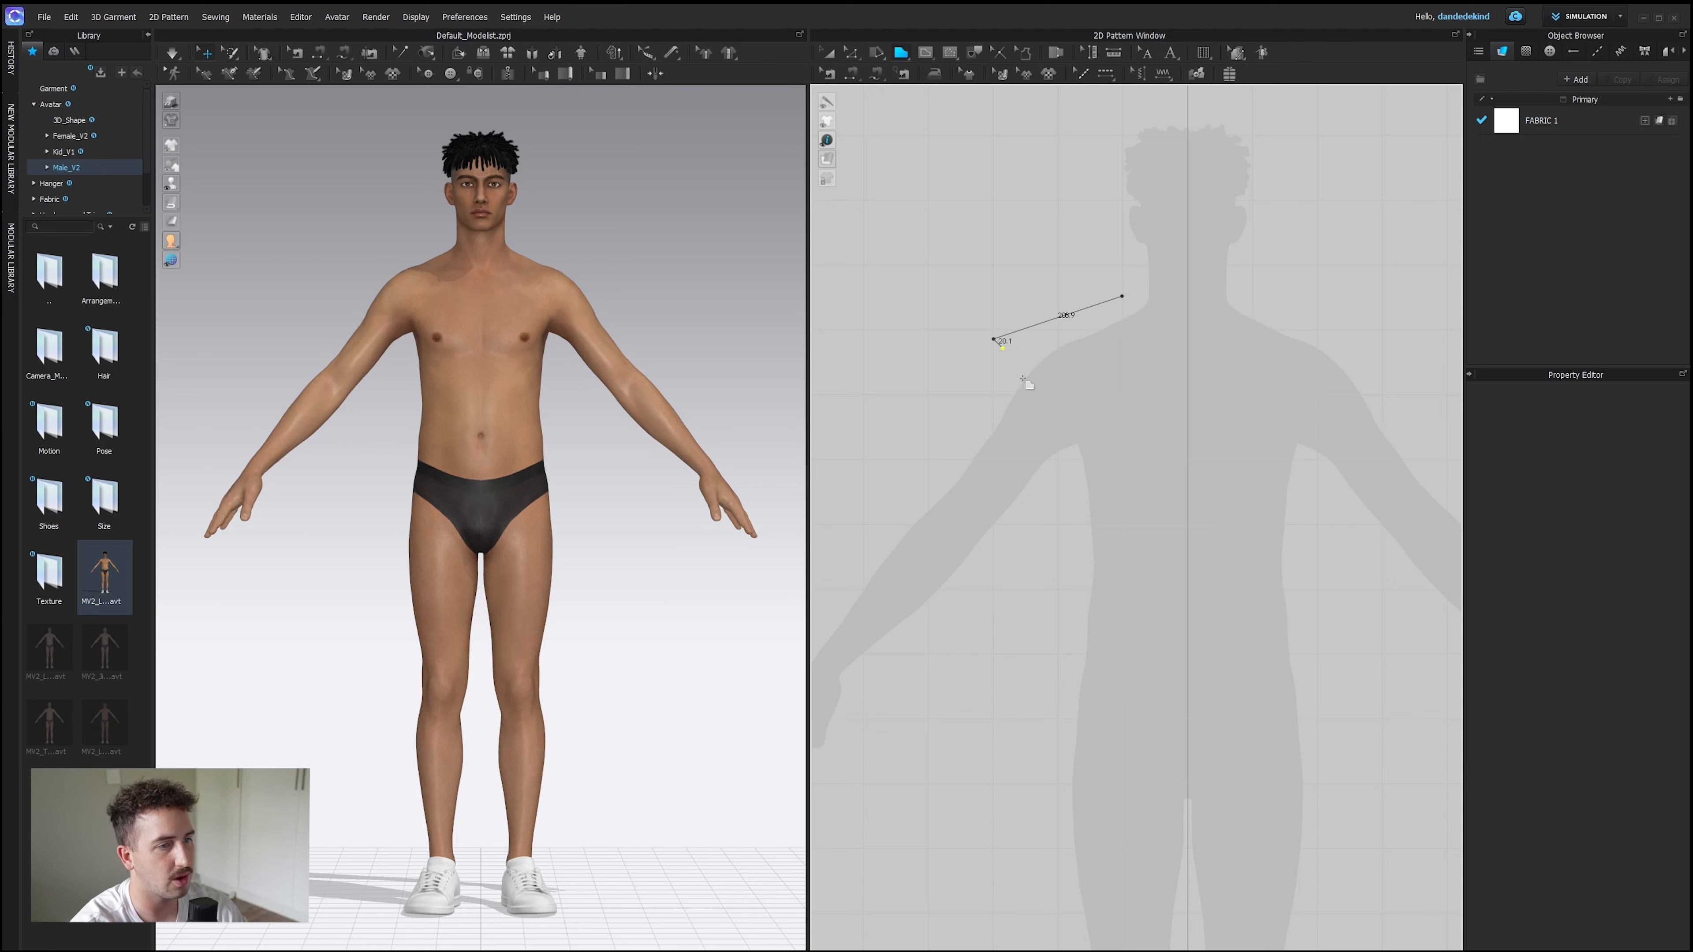
Complete the half-body outline with a curved armhole, a side seam about 413 mm long and a hem about 242 mm wide, closing it at the neck.
drag(1031, 514, 1026, 571)
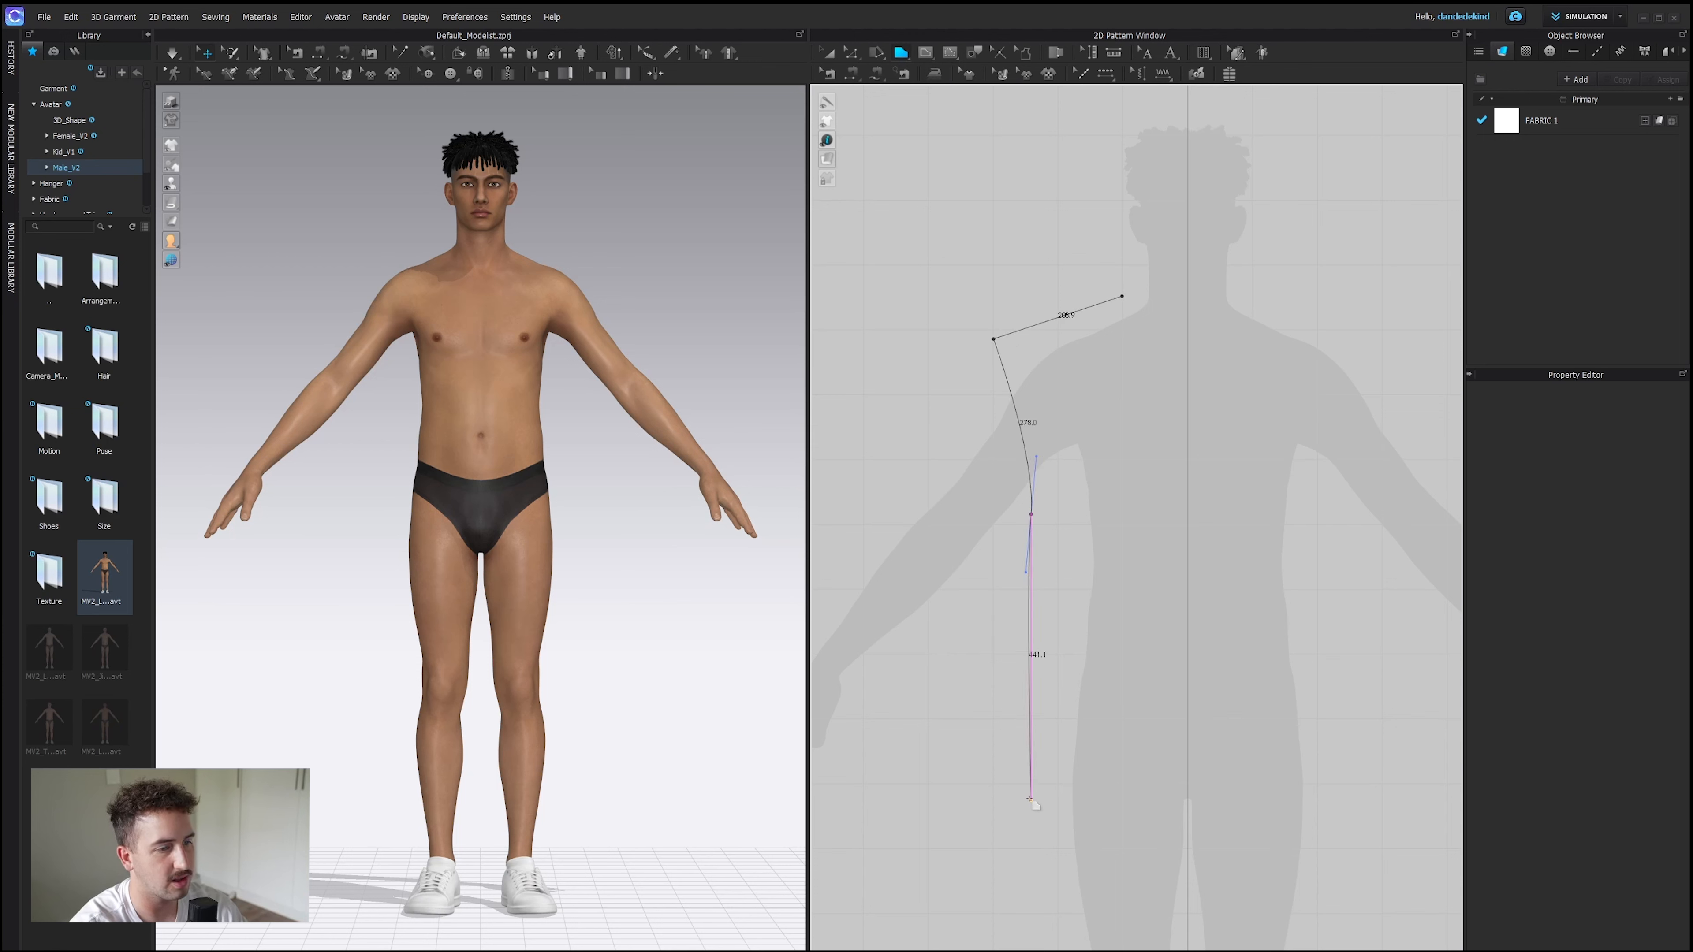
click(1031, 782)
click(1188, 781)
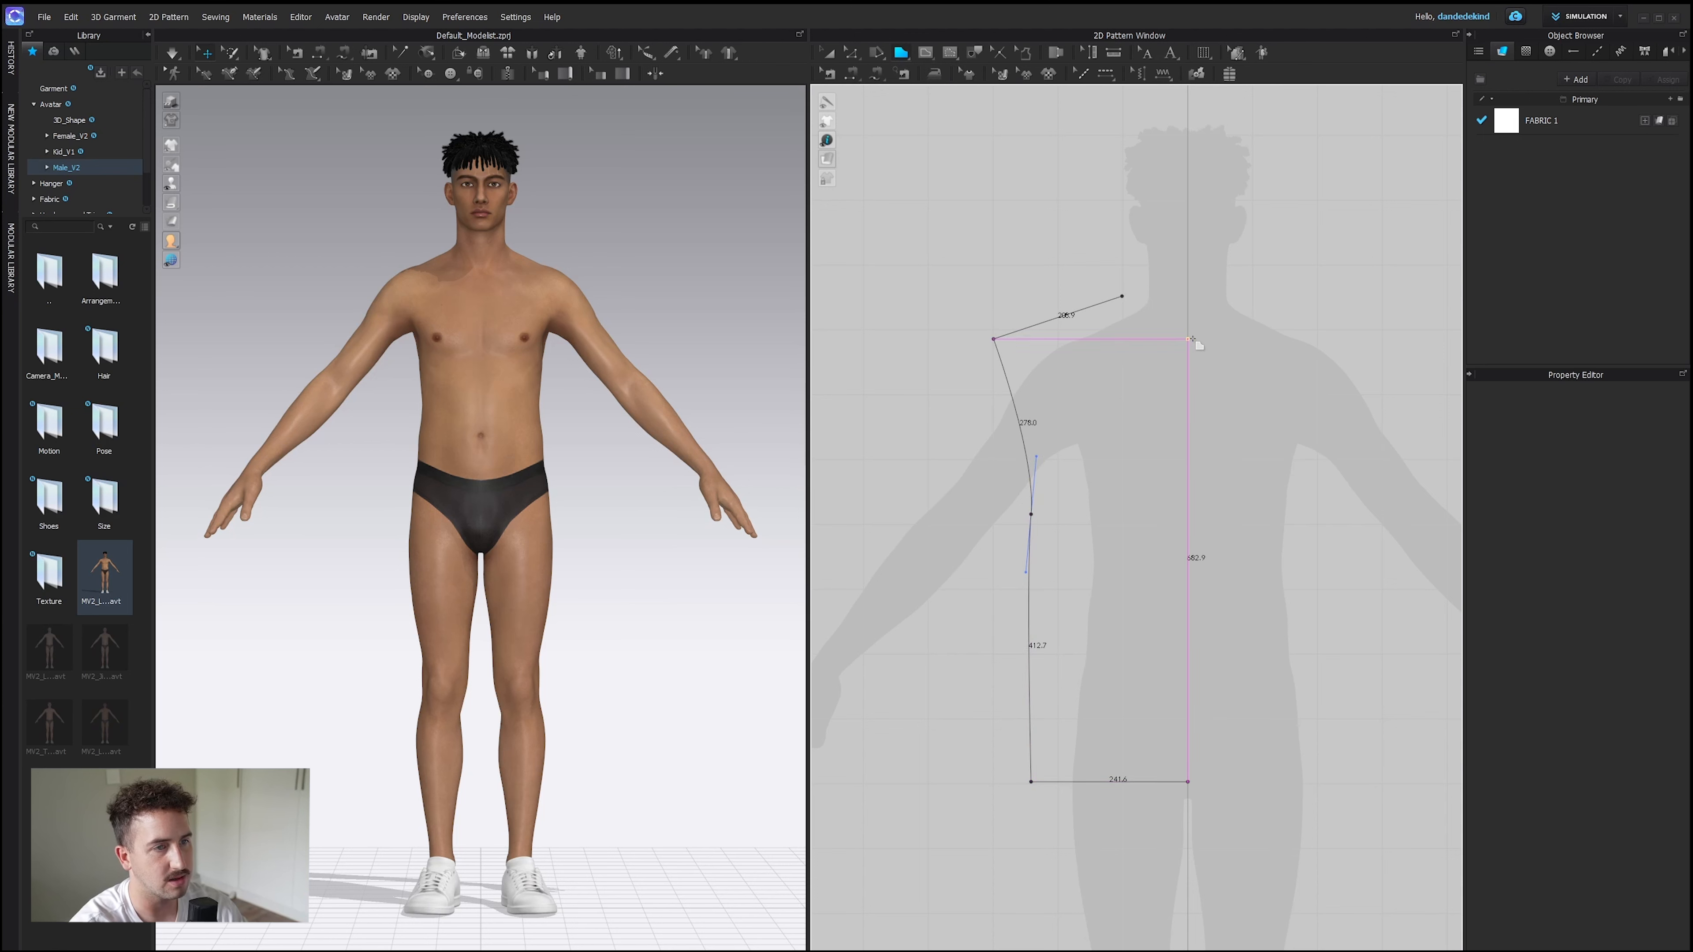
click(1123, 297)
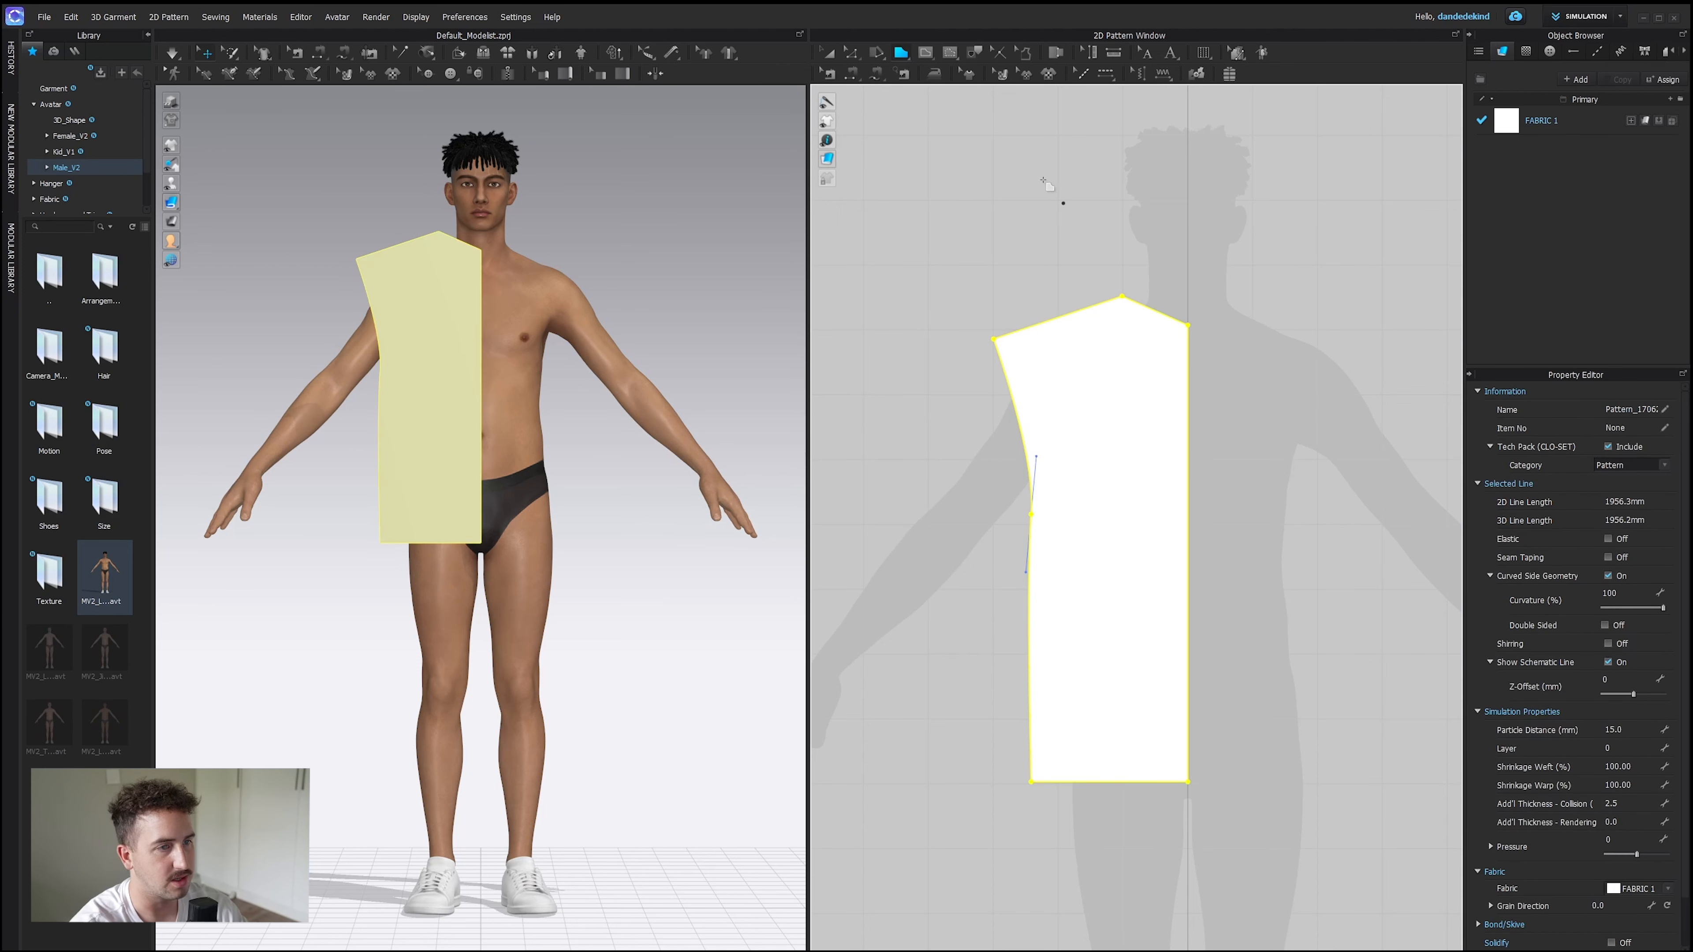
Curve the neckline inward and refine the armhole curve of the half-body panel with Edit Curvature.
click(858, 54)
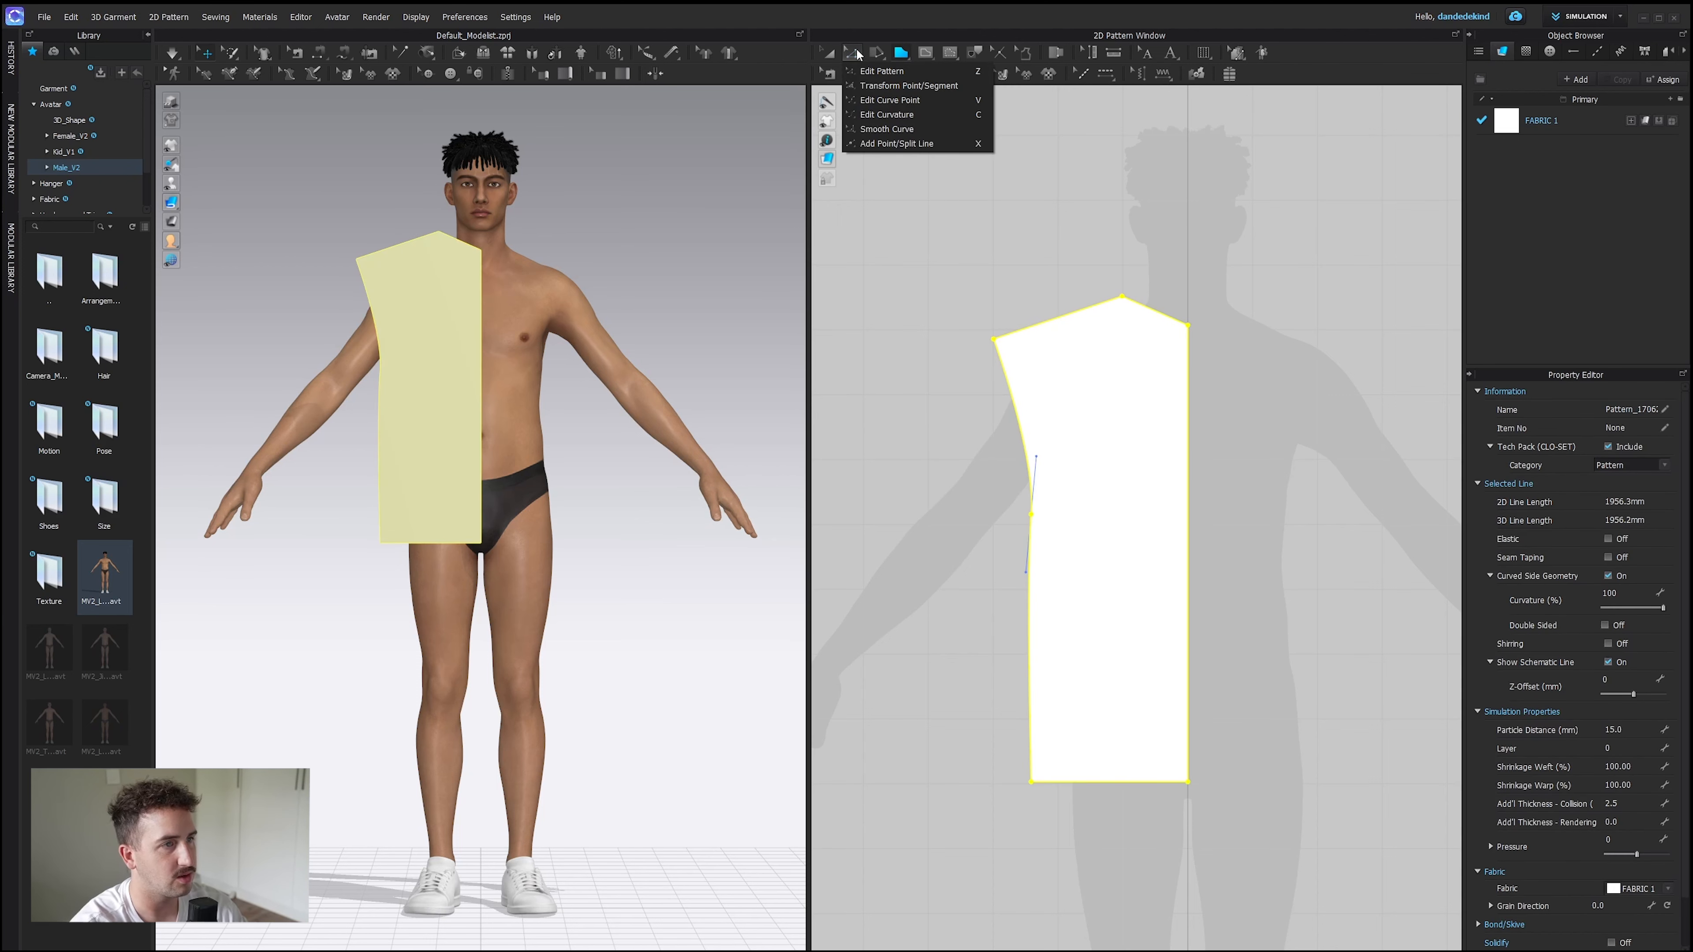
click(909, 112)
drag(1150, 323, 1150, 323)
drag(1018, 422, 1023, 420)
Move the straight side seam slightly outward to widen the half-body panel.
key(z)
drag(1021, 571, 1027, 571)
click(1016, 574)
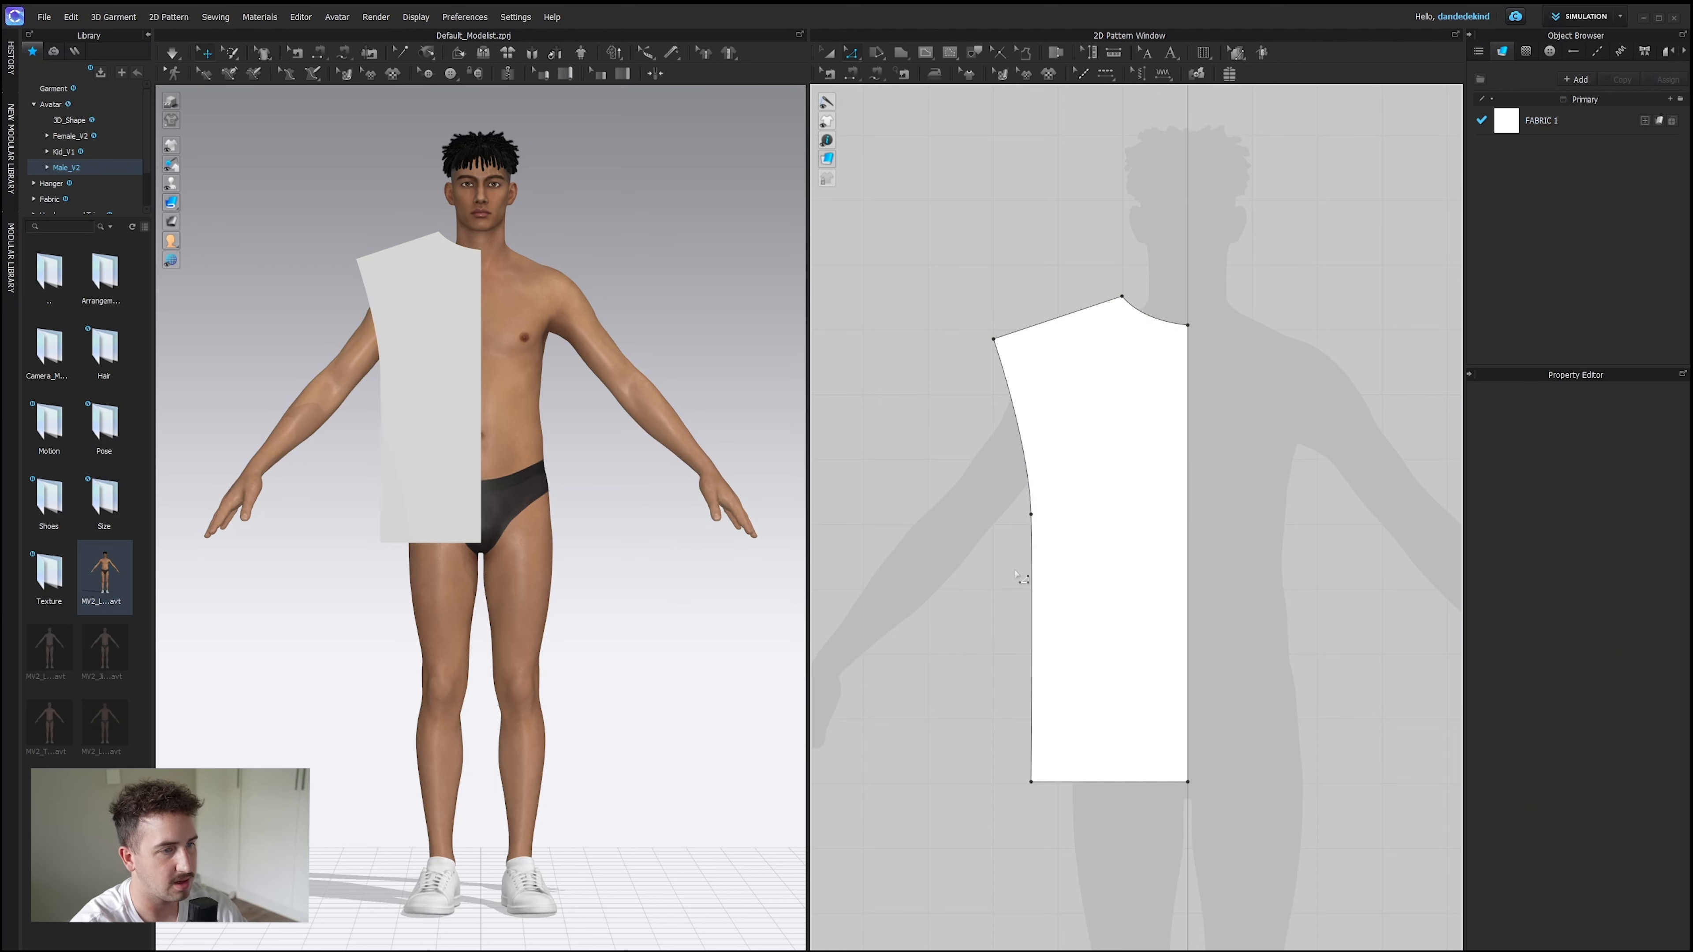
drag(1042, 631, 1028, 631)
click(941, 377)
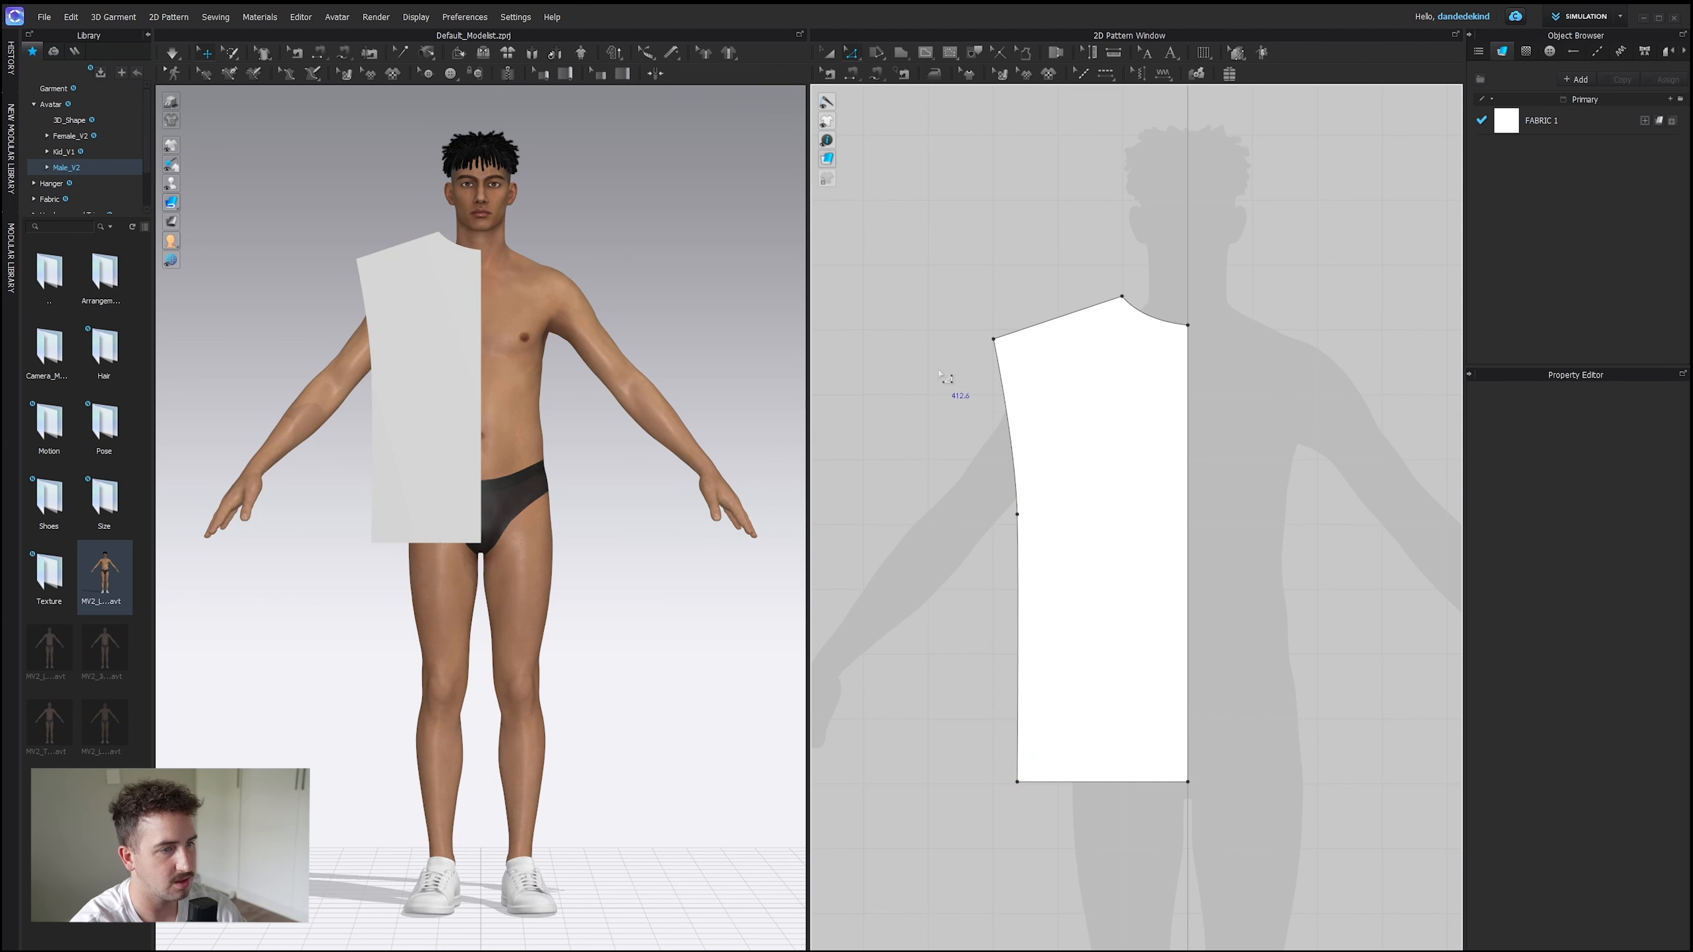
Clone the half-body panel as a linked Symmetric Pattern without sewing and place it across the center line with a small gap.
click(1087, 426)
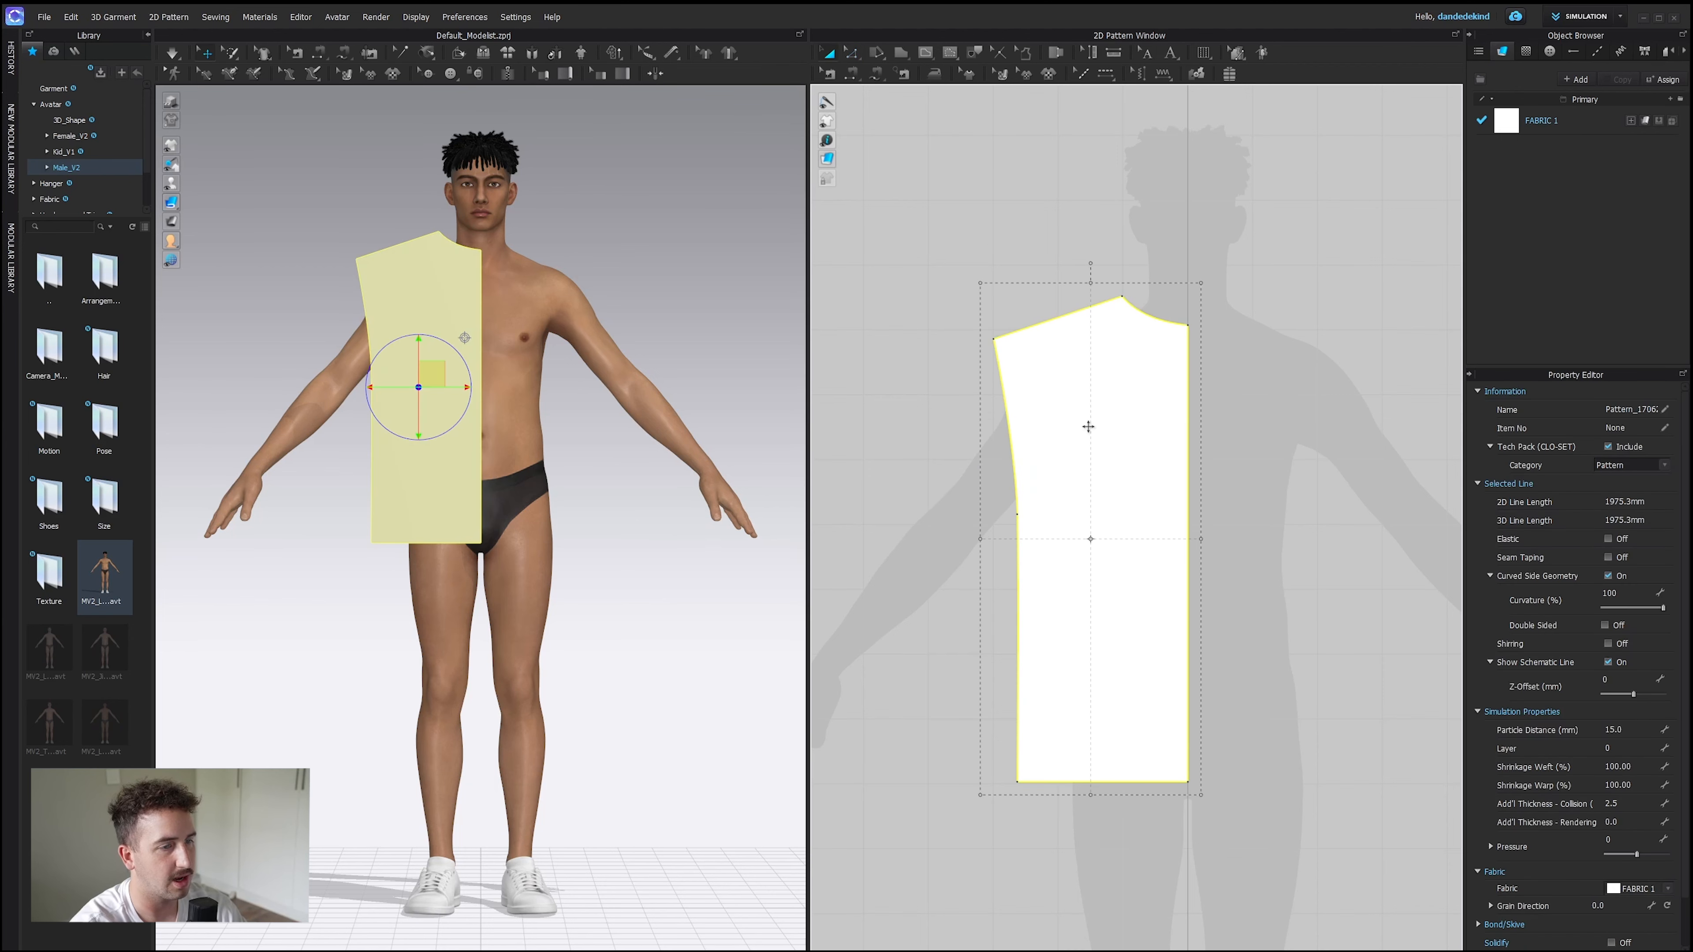
right_click(1080, 381)
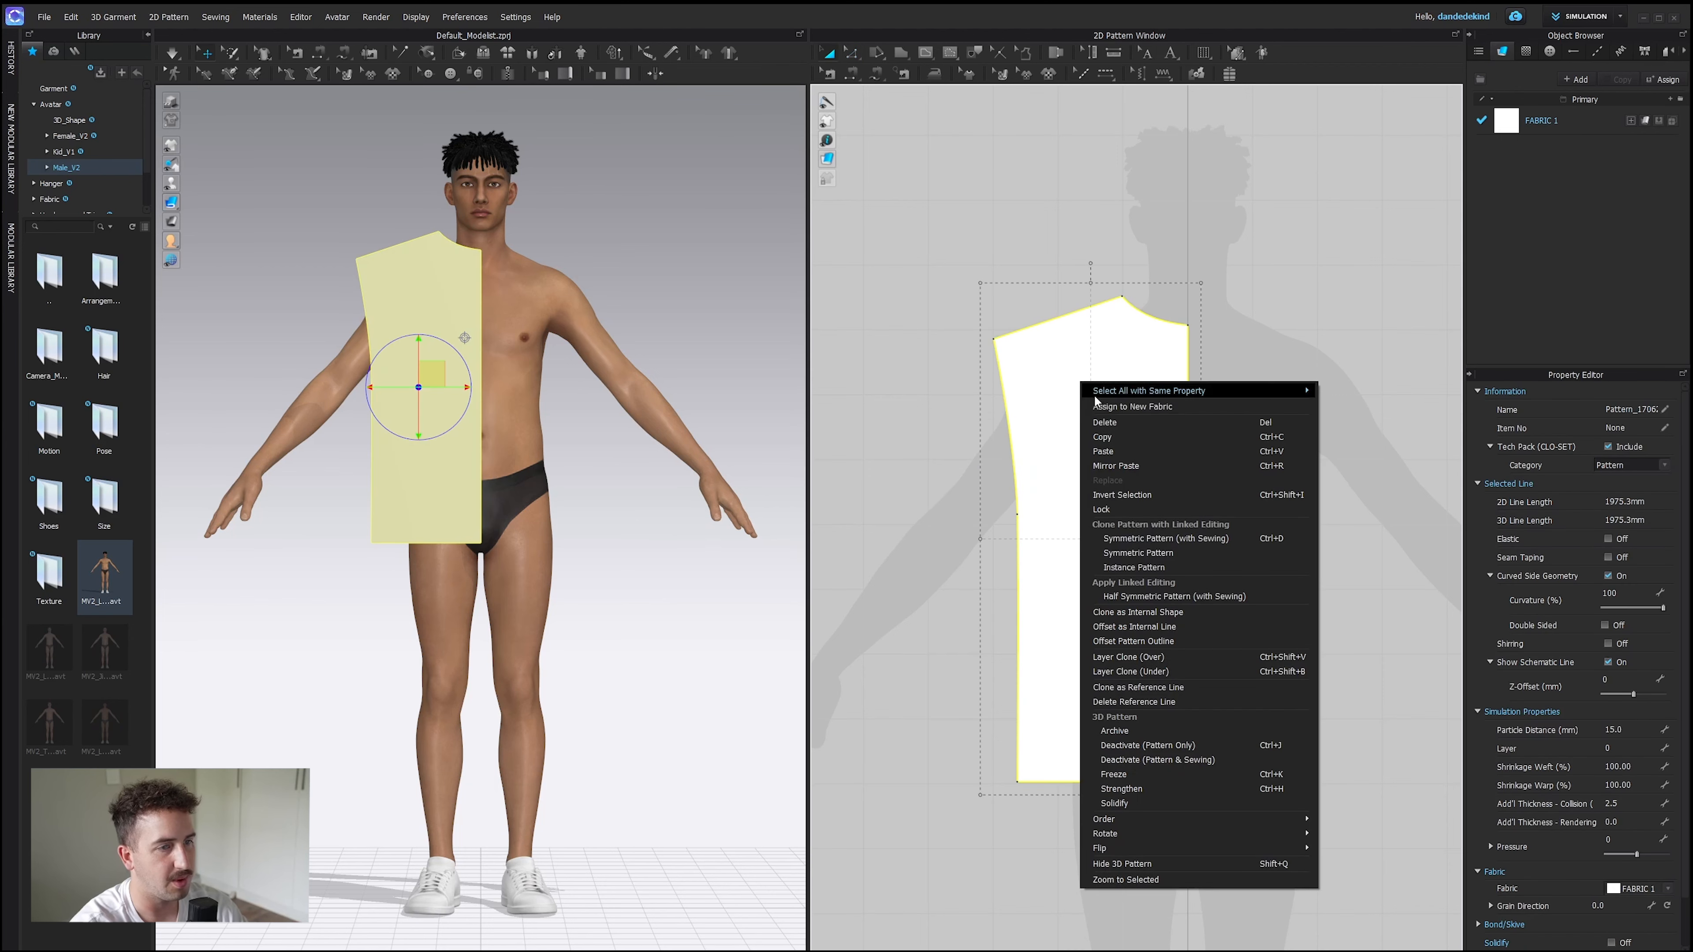
click(1177, 559)
click(1294, 537)
middle_drag(1399, 488, 1250, 486)
drag(980, 514, 972, 514)
click(1069, 496)
click(1069, 248)
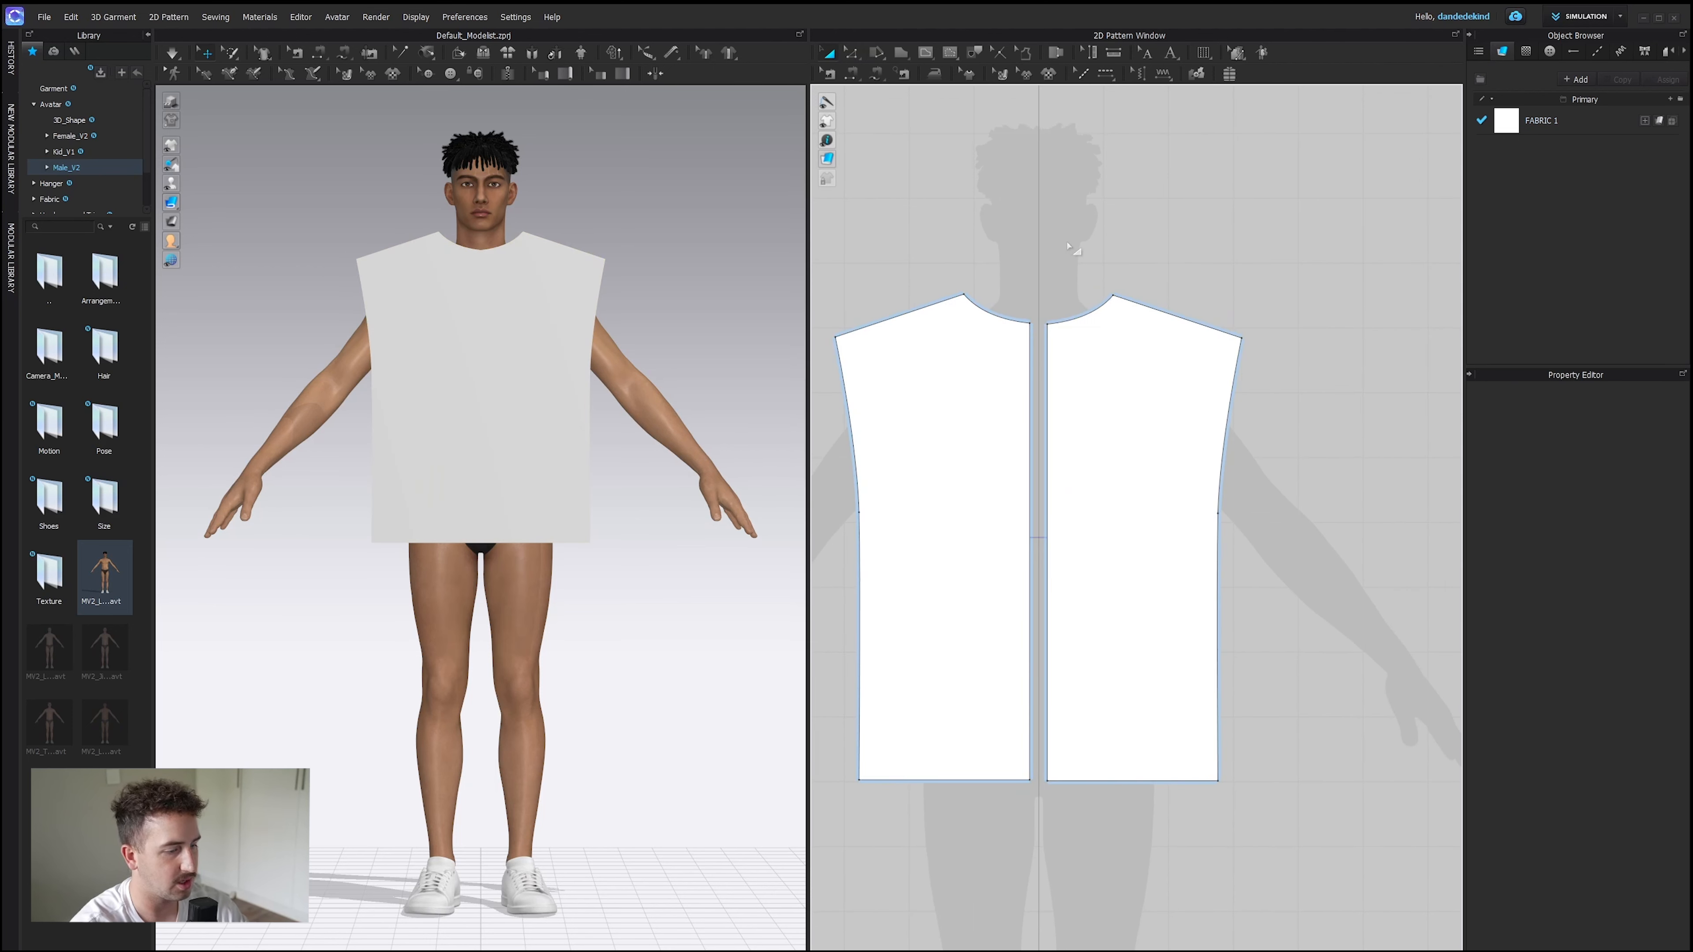
Sew the center front edges of the two mirrored panels together with Segment Sewing.
key(n)
click(1031, 421)
click(1049, 427)
Duplicate both sewn front panels and place the copies beside them as the back panels.
click(829, 52)
click(934, 537)
shift+click(1111, 389)
scroll(1133, 471, down, 3)
key(ctrl+v)
click(1212, 467)
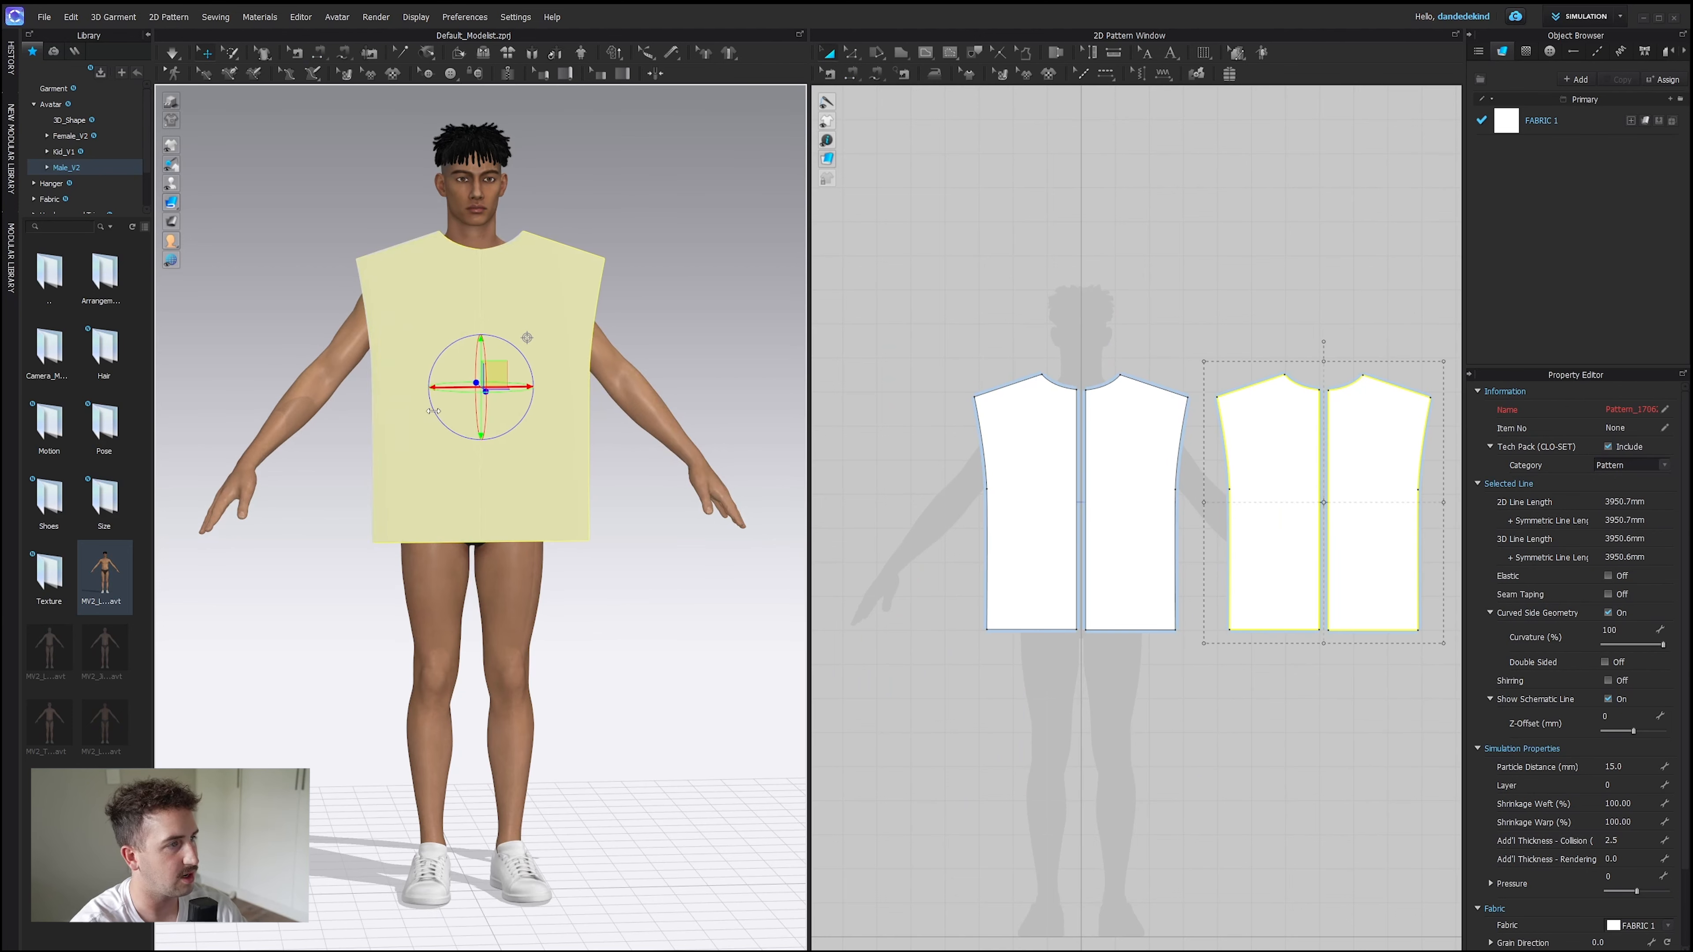
Move the duplicated panels along the depth axis in the 3D view to position them behind the avatar.
right_drag(433, 411, 707, 427)
drag(740, 485, 627, 493)
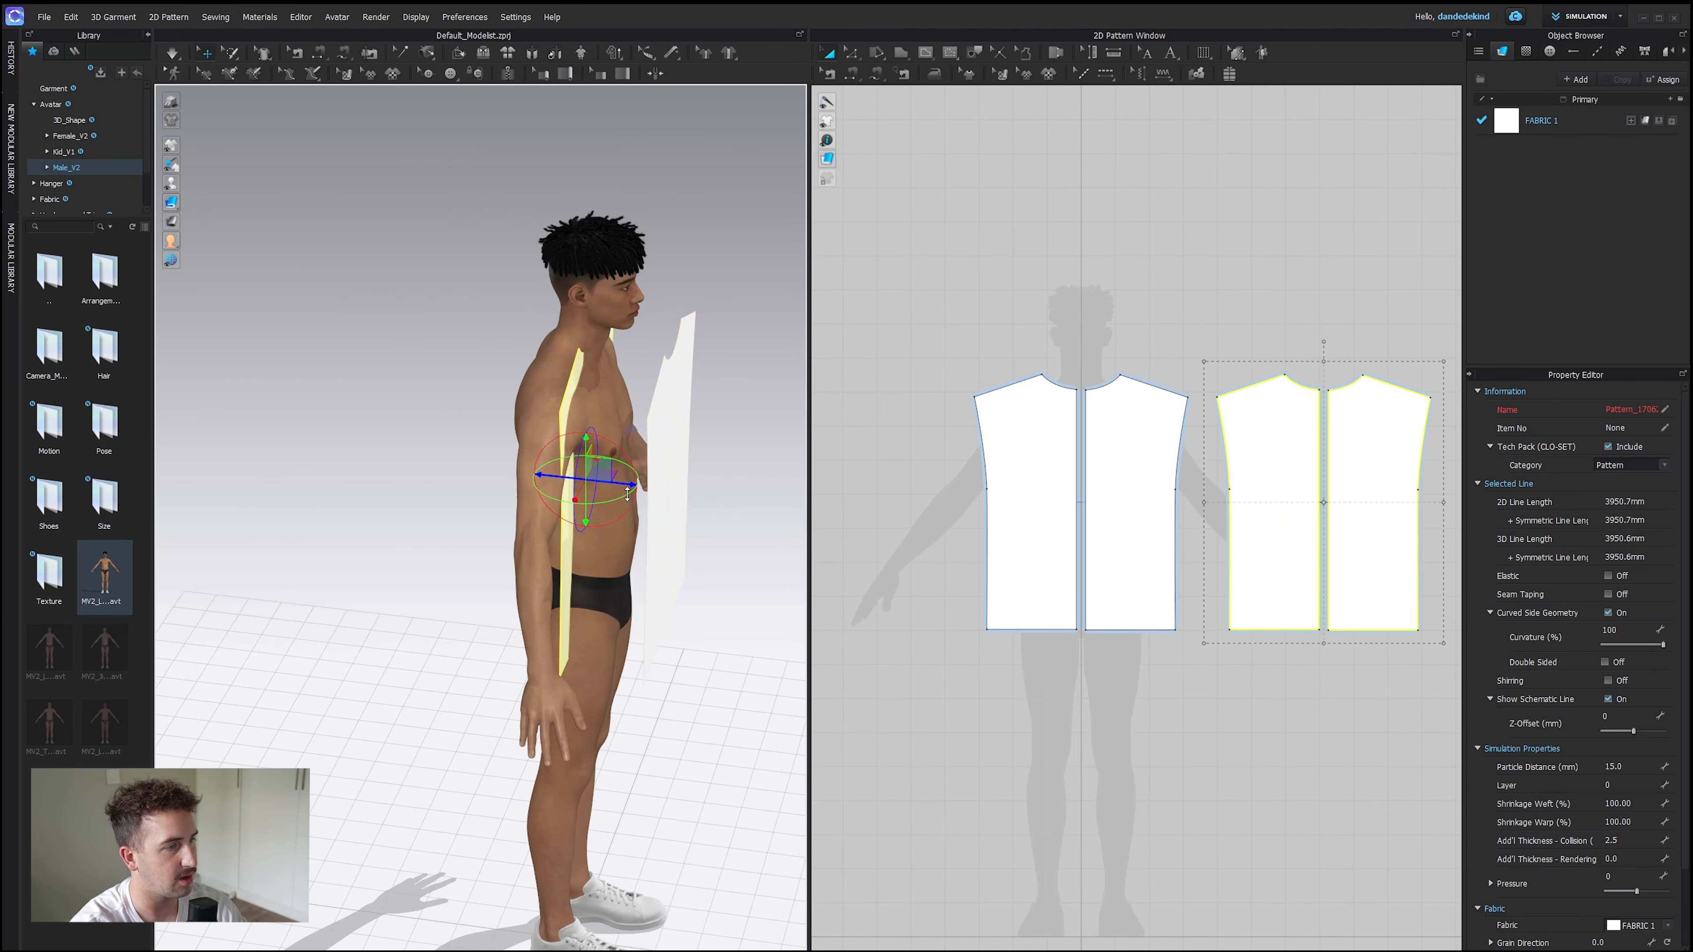
key(6)
click(990, 408)
drag(612, 388, 572, 386)
right_drag(572, 386, 733, 400)
click(782, 283)
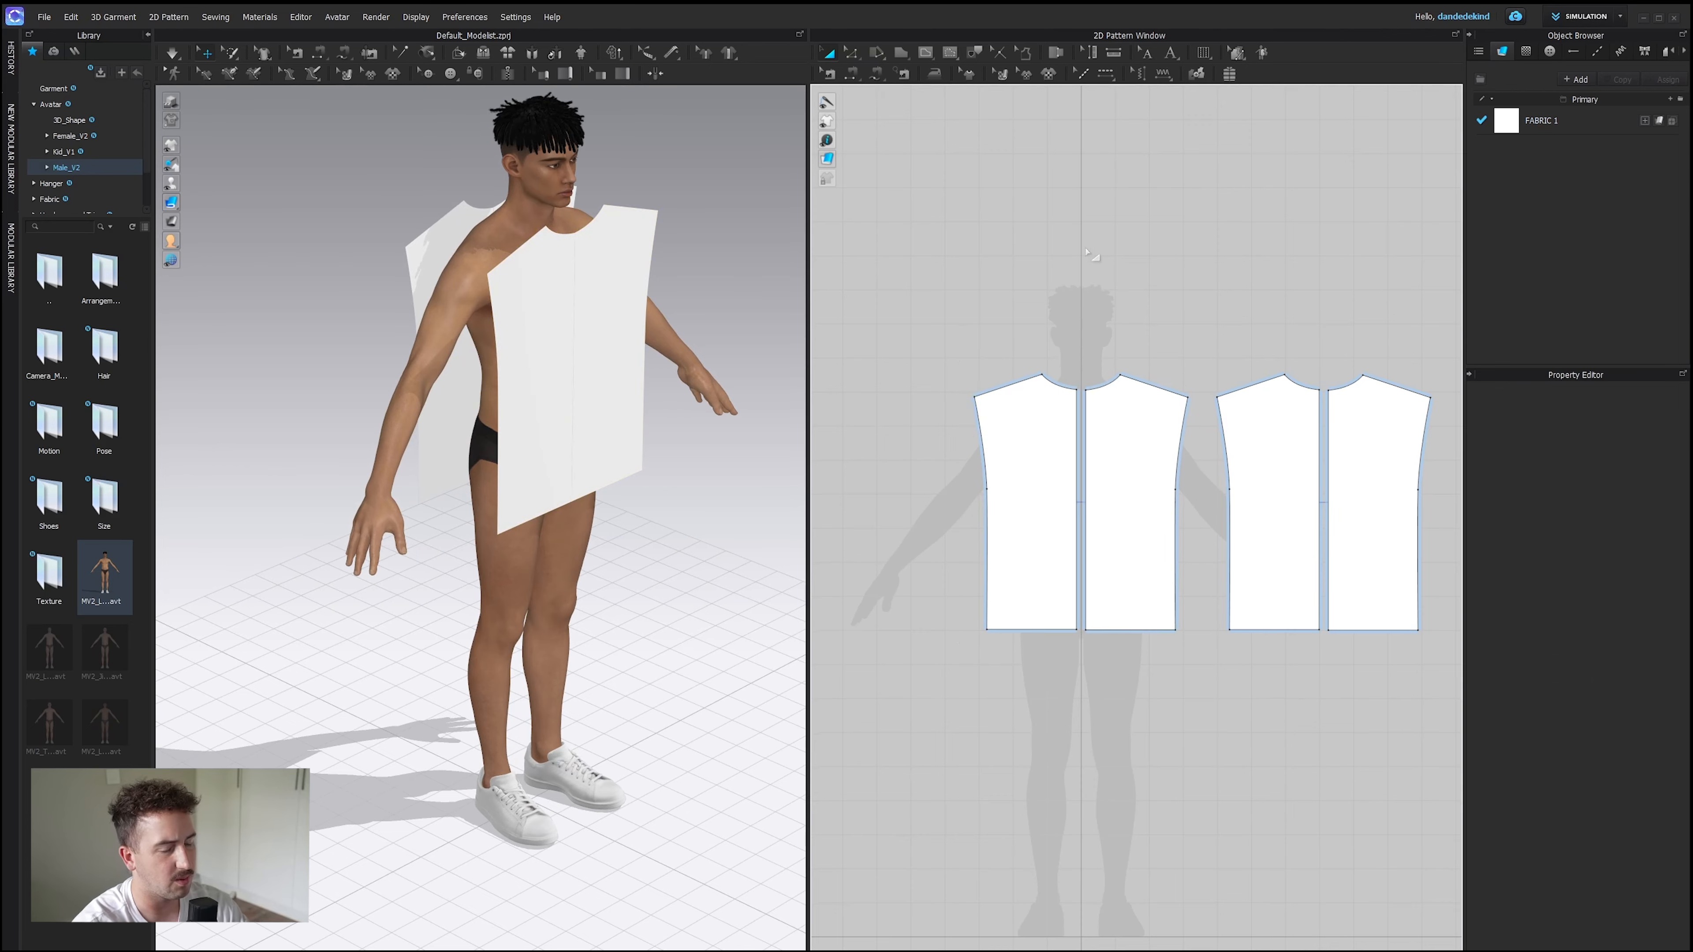
Sew the front and back panels together along the straight side seams on both sides of the body.
scroll(1088, 254, down, 2)
key(n)
click(939, 524)
click(1144, 522)
click(1285, 520)
click(1090, 520)
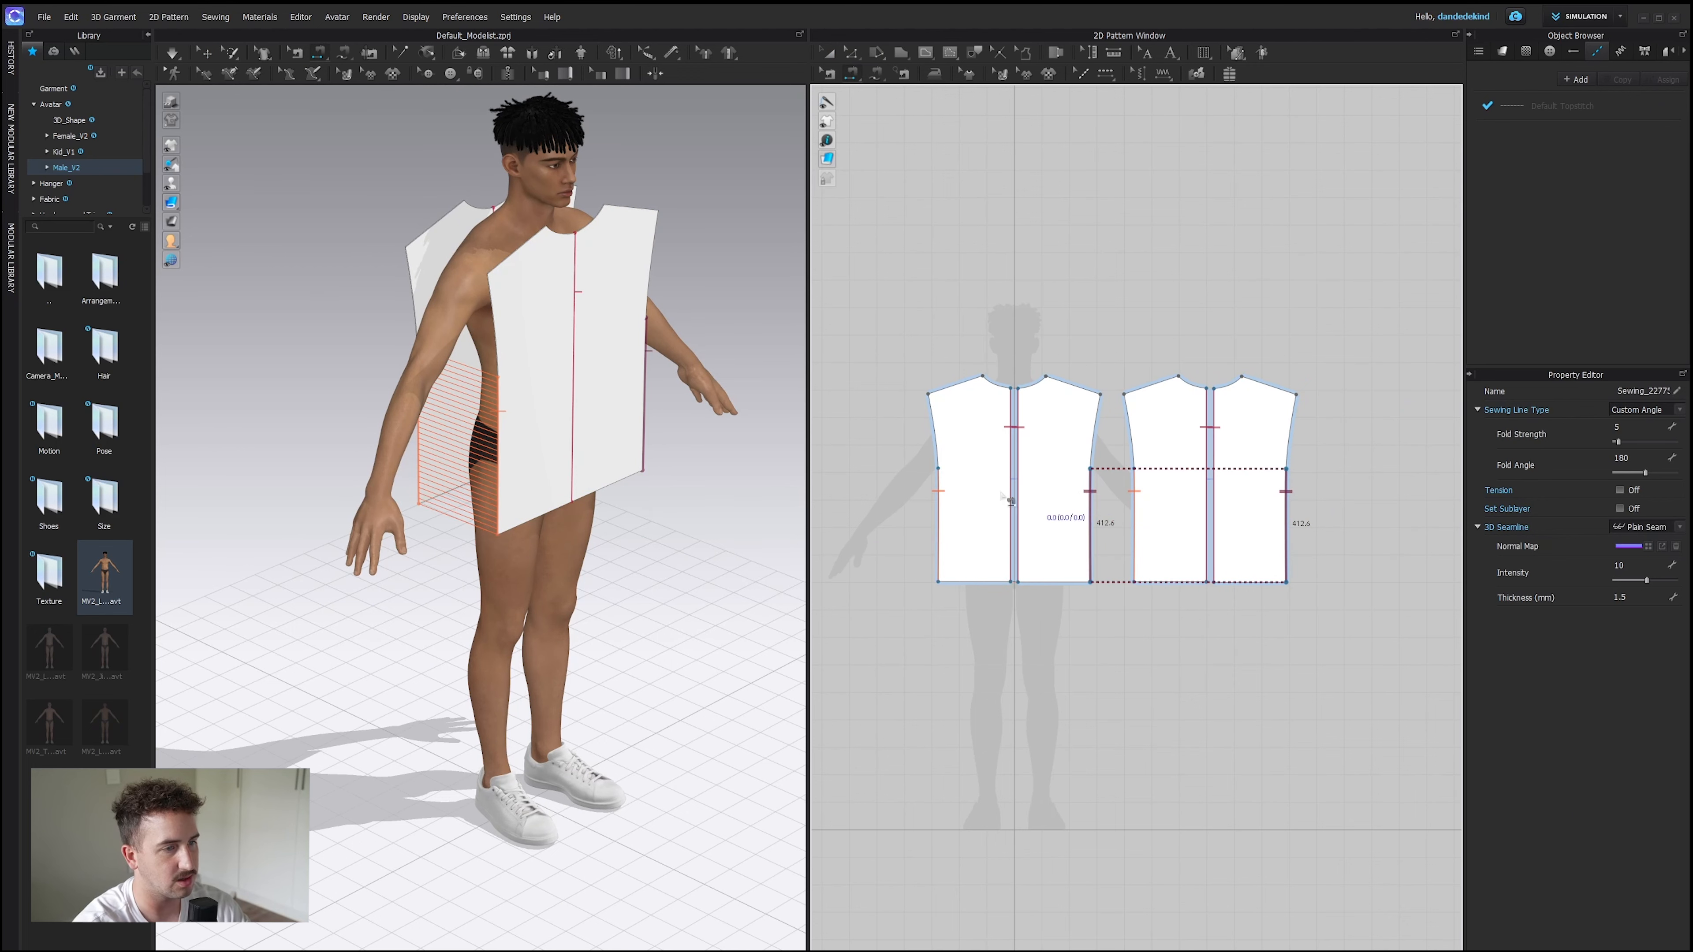
Sew the front and back shoulder edges together on the avatar's right side and reverse the crossed sewing direction.
right_drag(507, 333, 551, 292)
key(Escape)
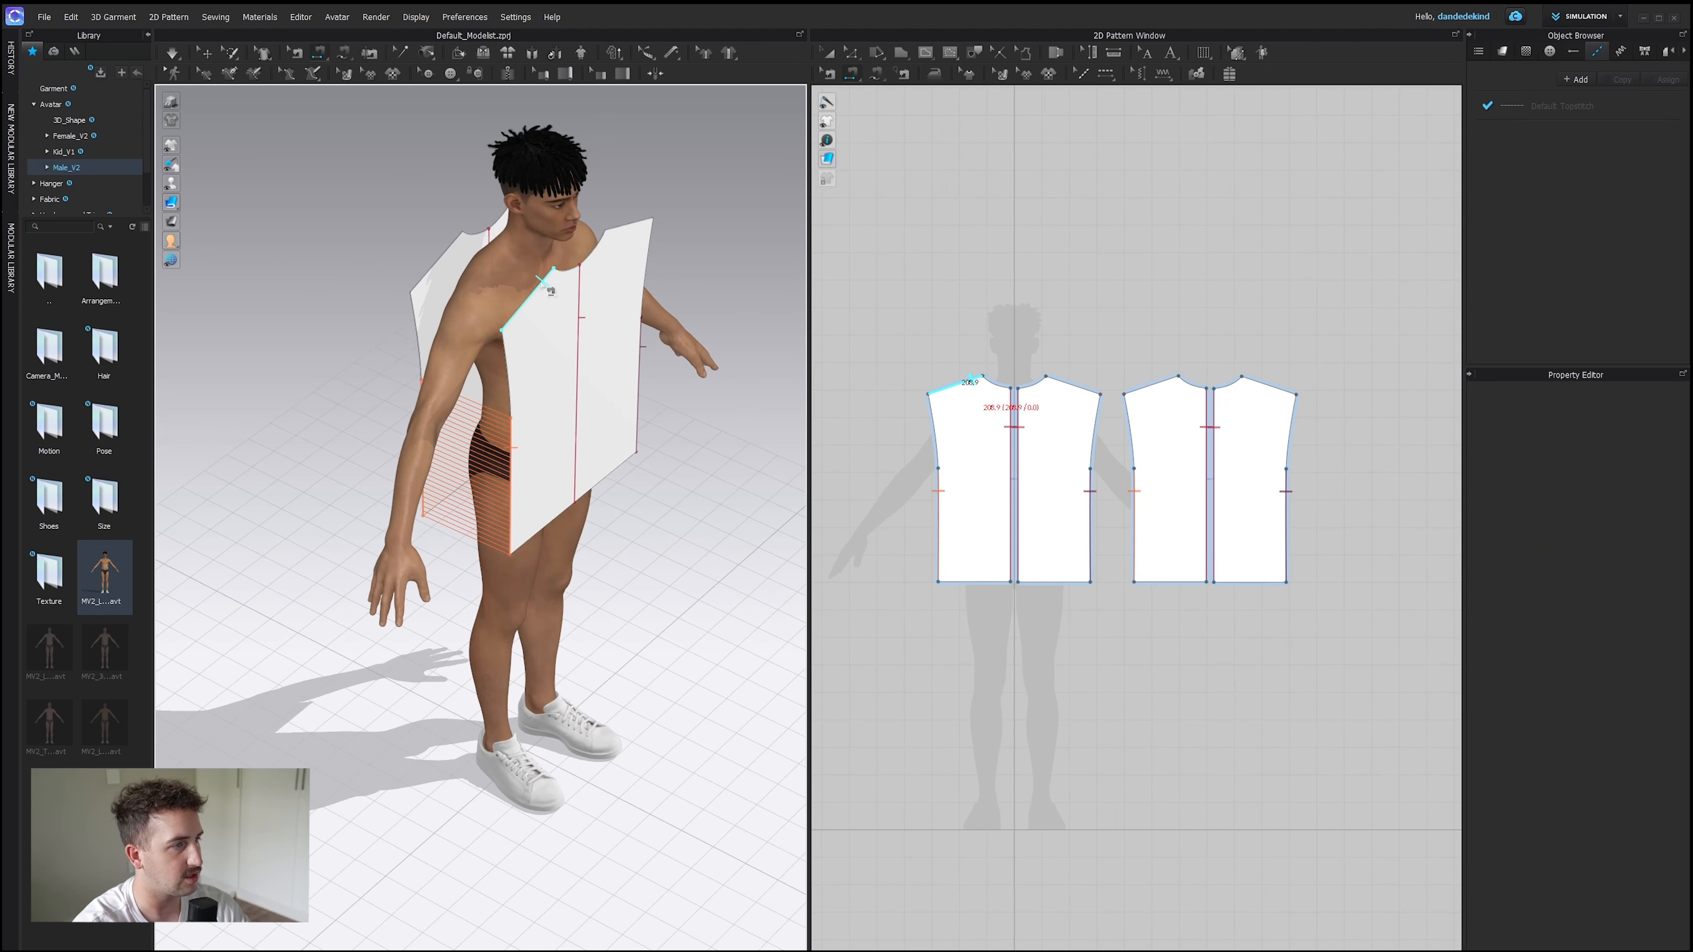
click(439, 258)
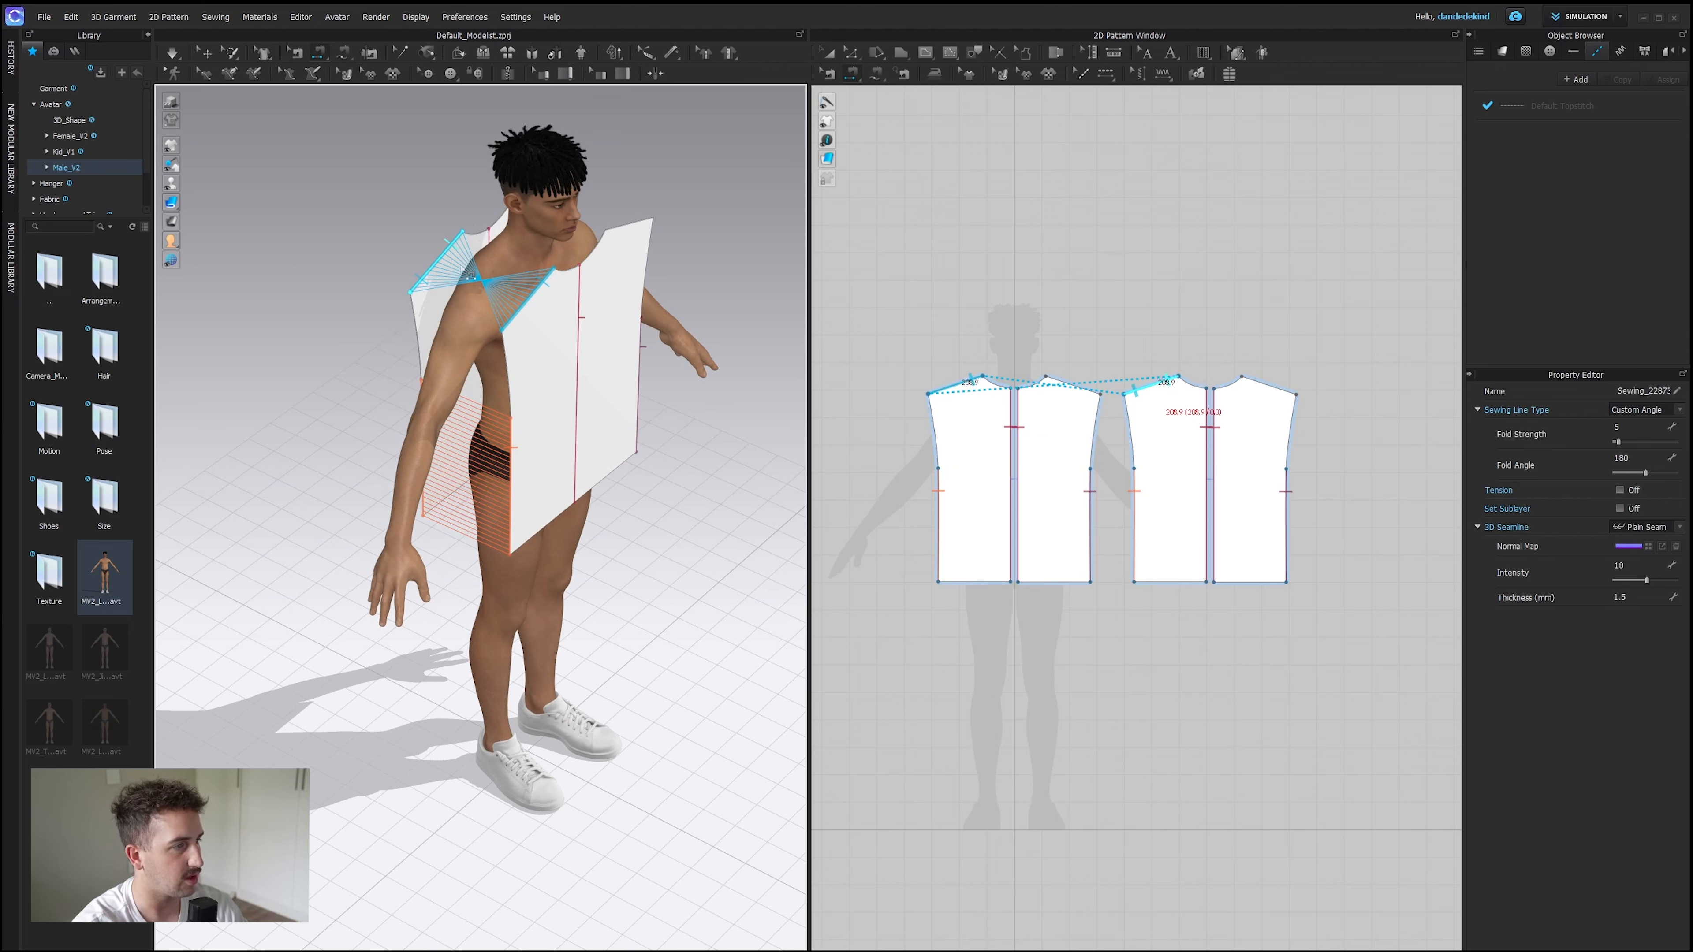
key(b)
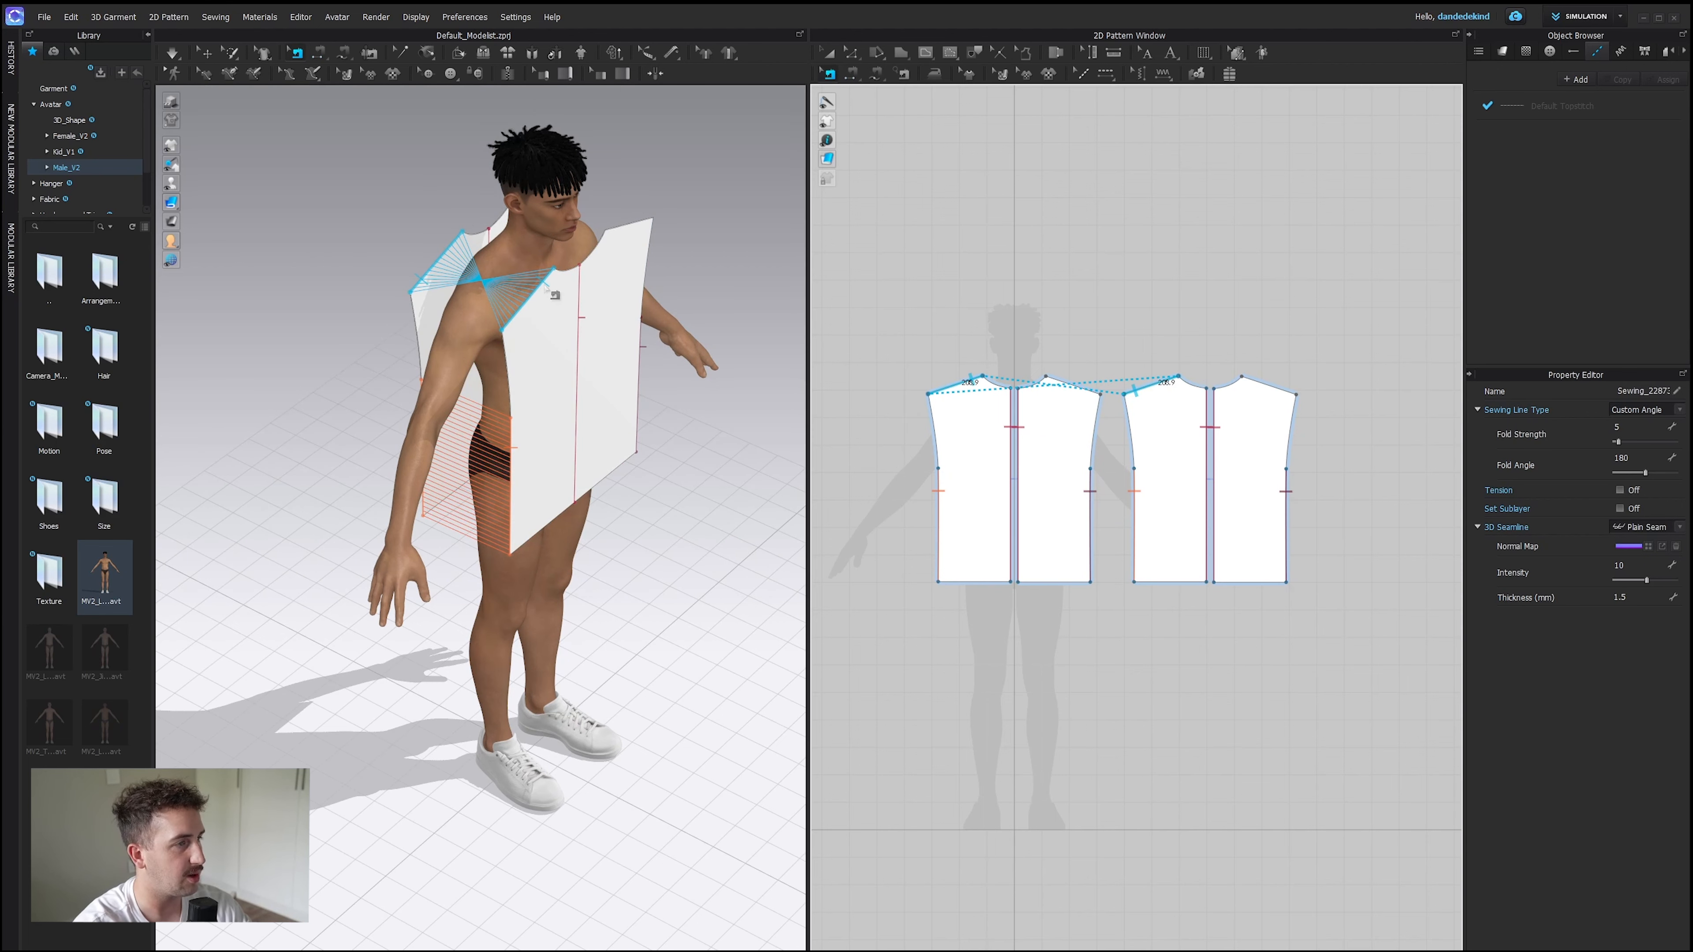
right_click(973, 380)
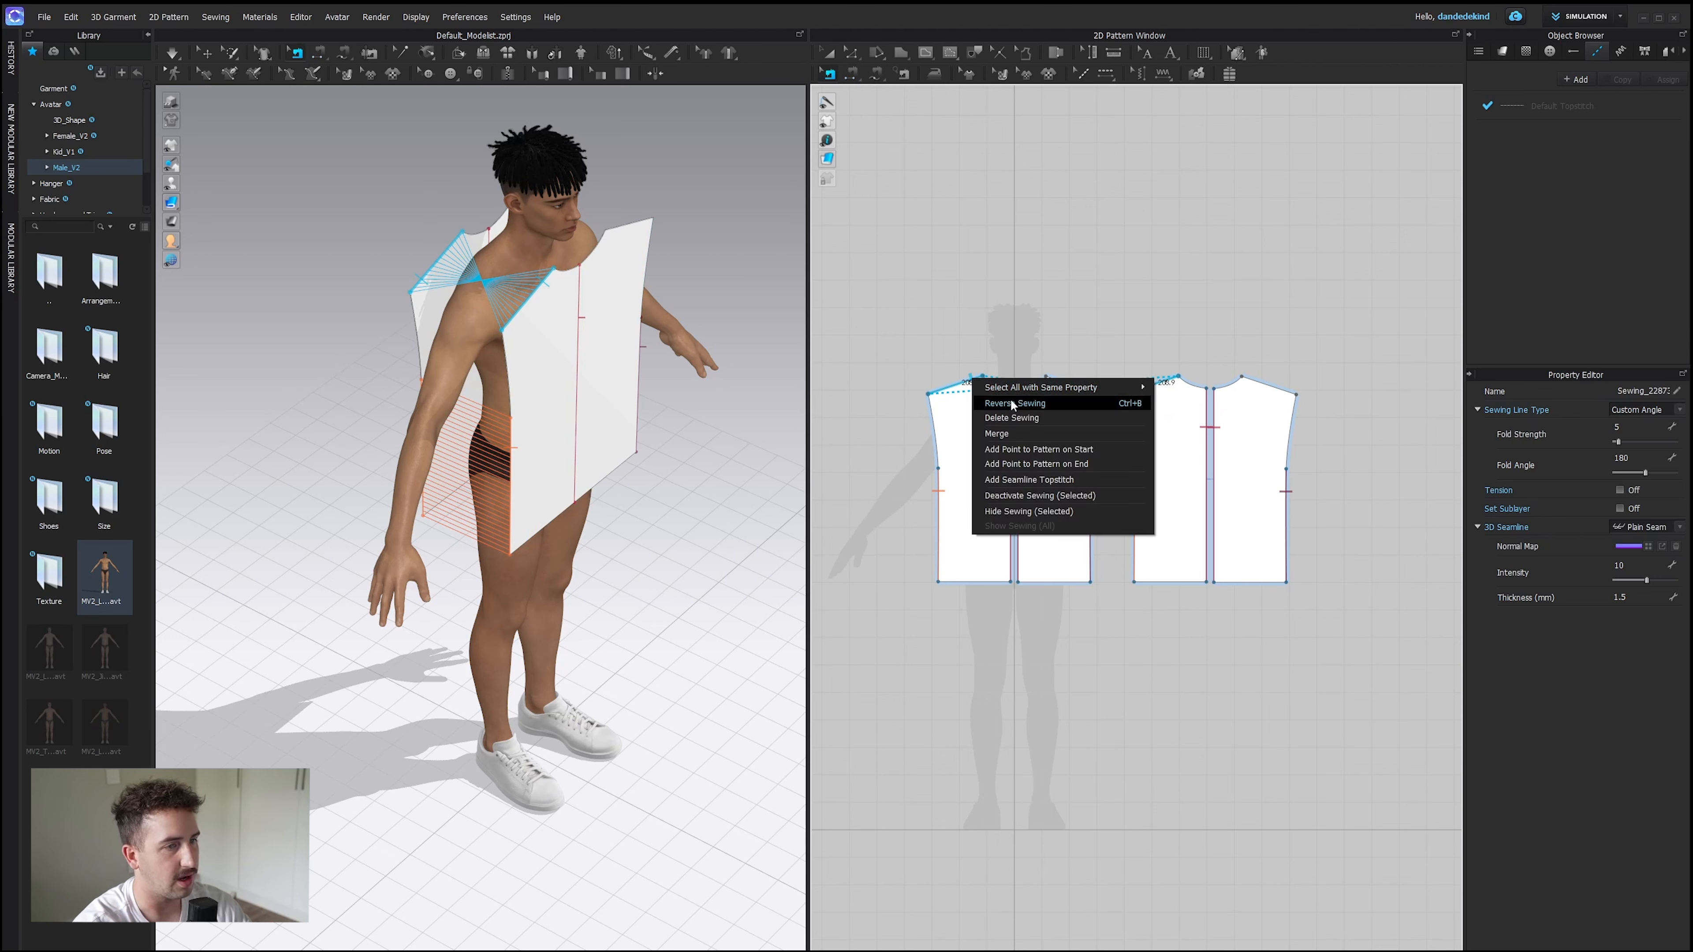
click(1026, 404)
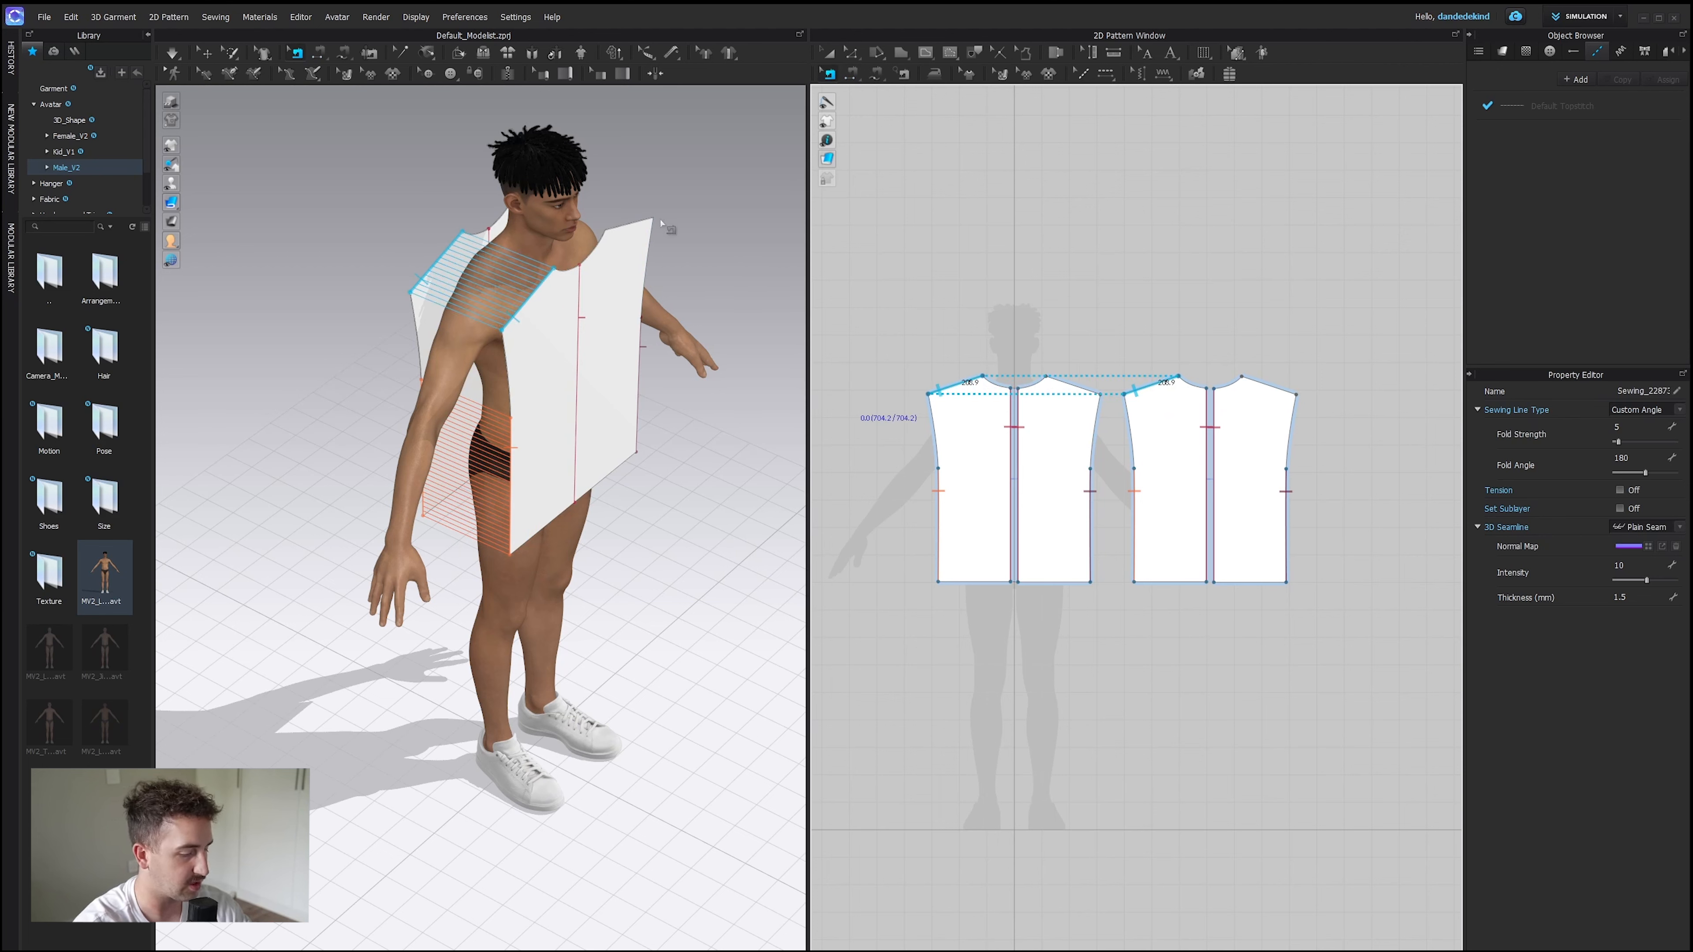
Sew the front and back shoulder edges together on the avatar's left side.
key(n)
click(1262, 384)
right_drag(662, 283, 614, 308)
click(624, 294)
right_drag(608, 373, 569, 320)
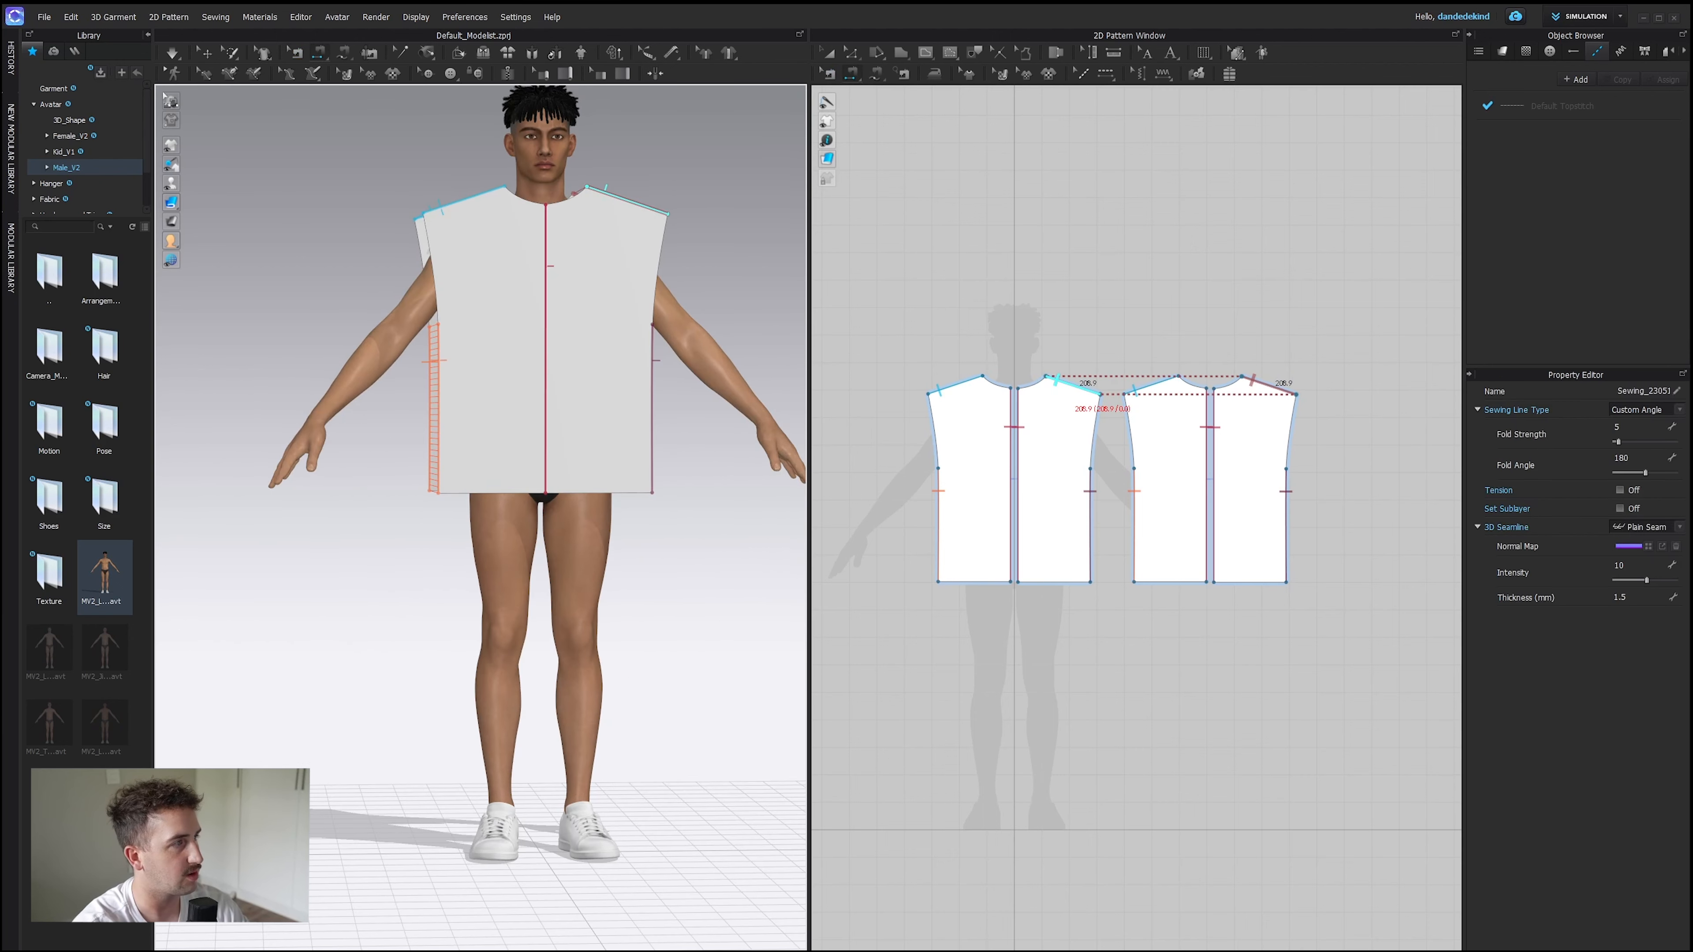
Simulate the sewn garment on the avatar with the Fast (GPU) preset.
click(176, 55)
click(178, 57)
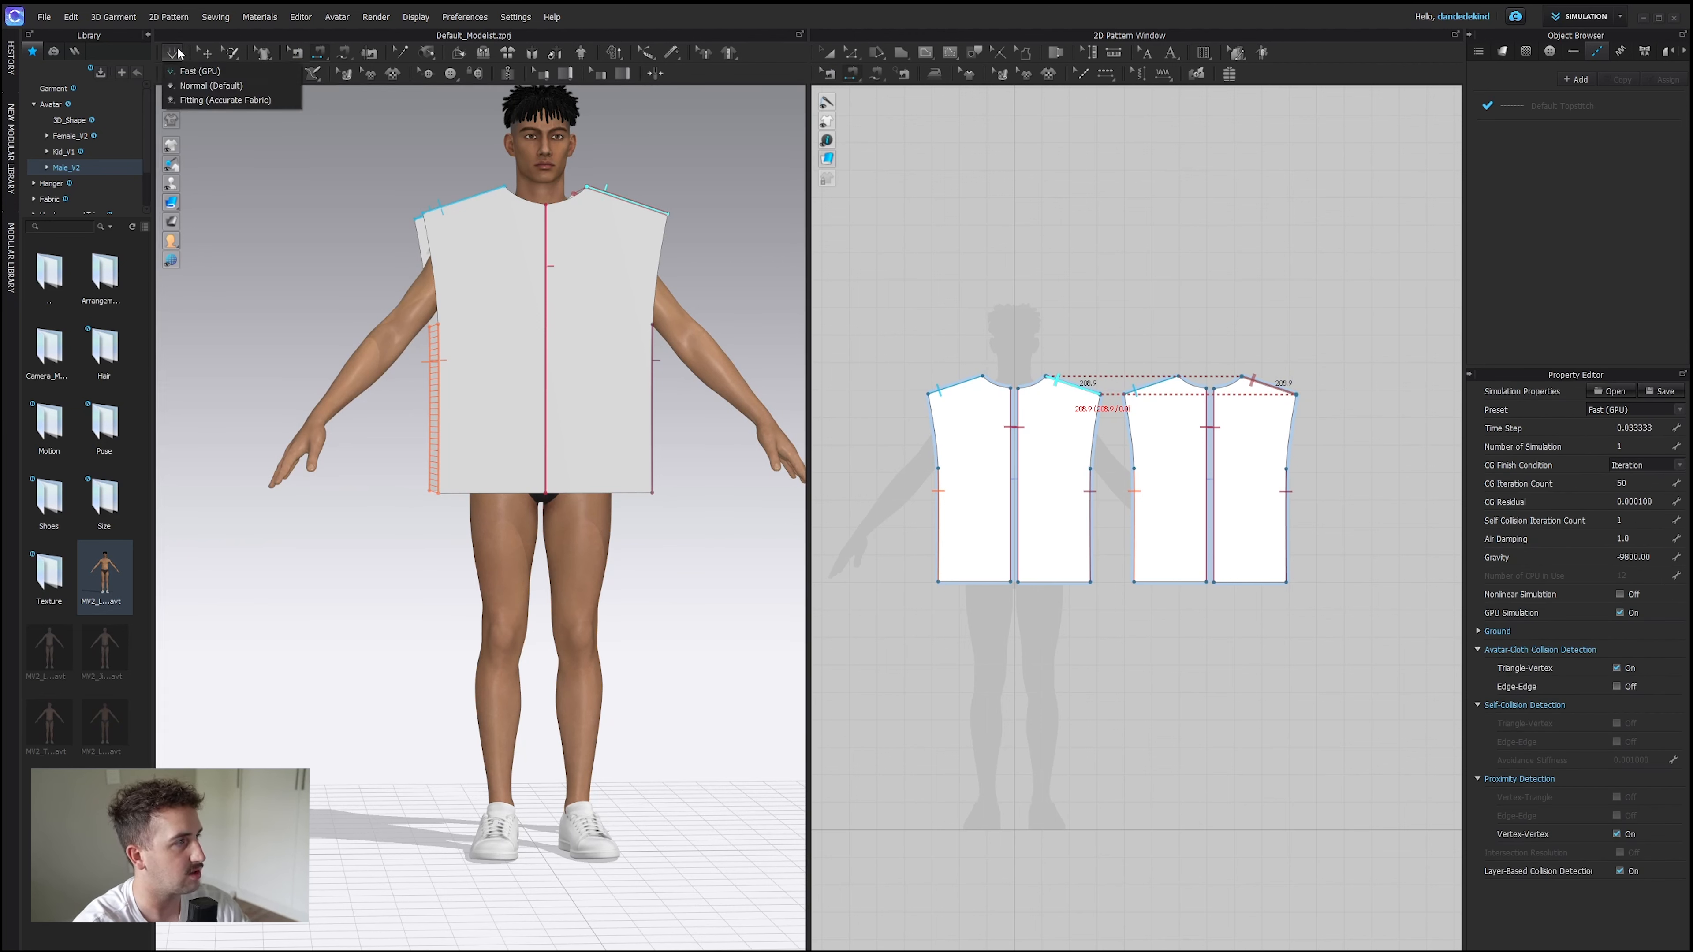
click(175, 54)
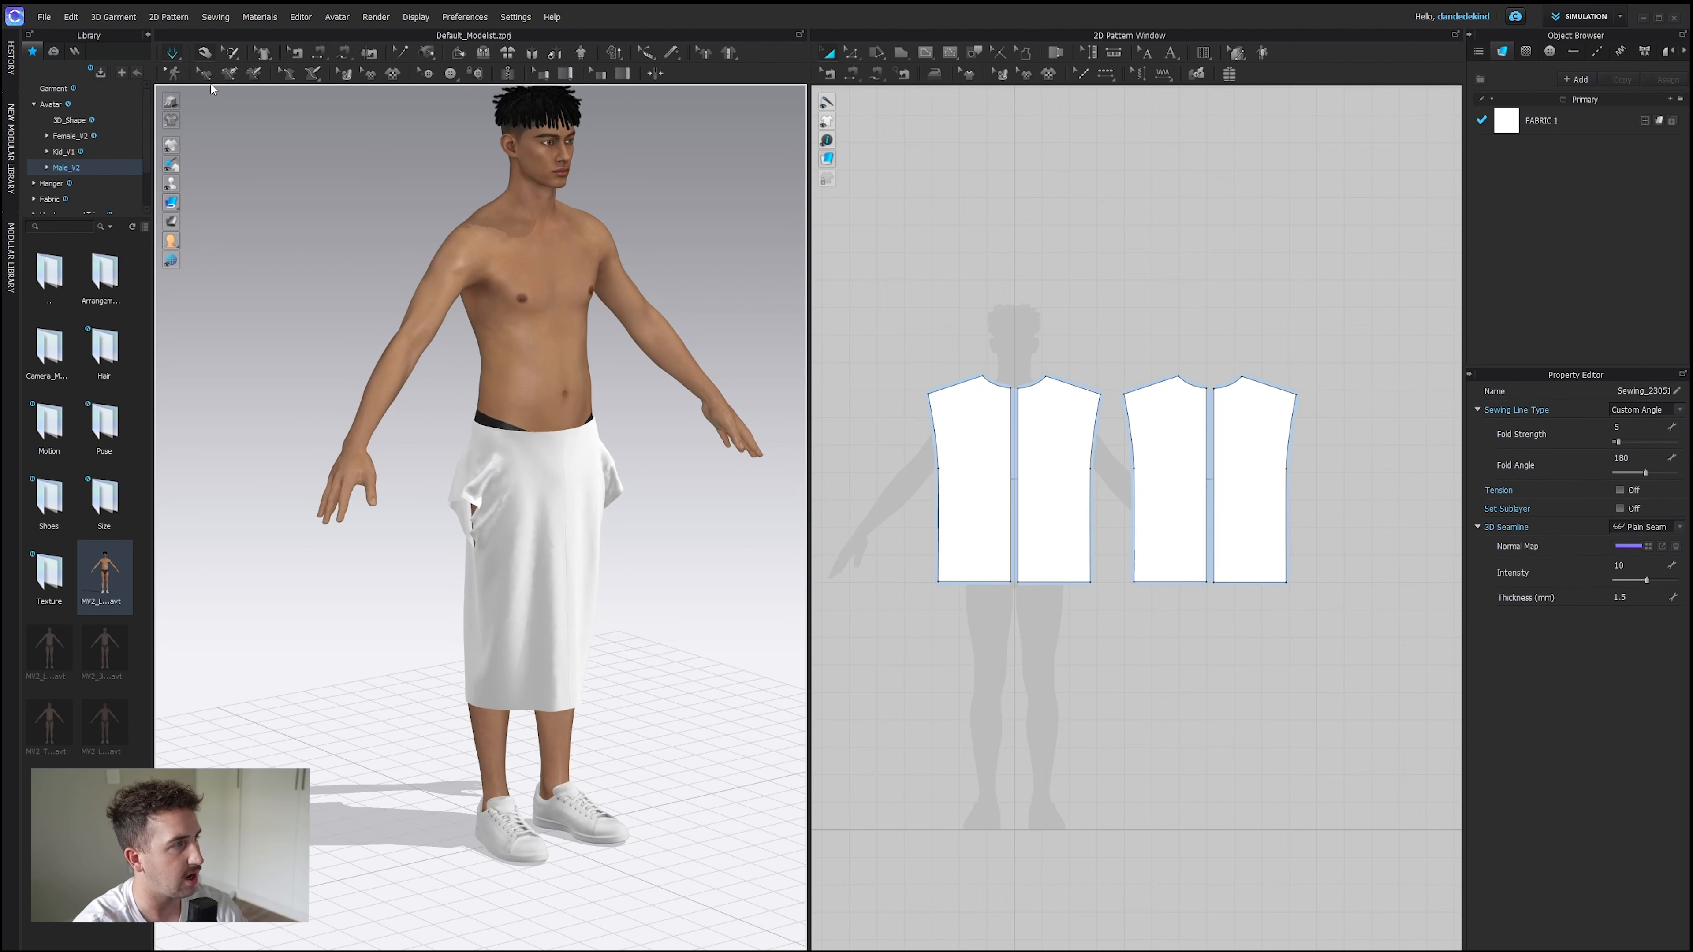
Lift all the fallen panels back up to torso height, with the front panels placed ahead of the avatar's chest.
mouse_move(905, 290)
mouse_down()
mouse_move(1085, 458)
mouse_move(1366, 628)
mouse_up()
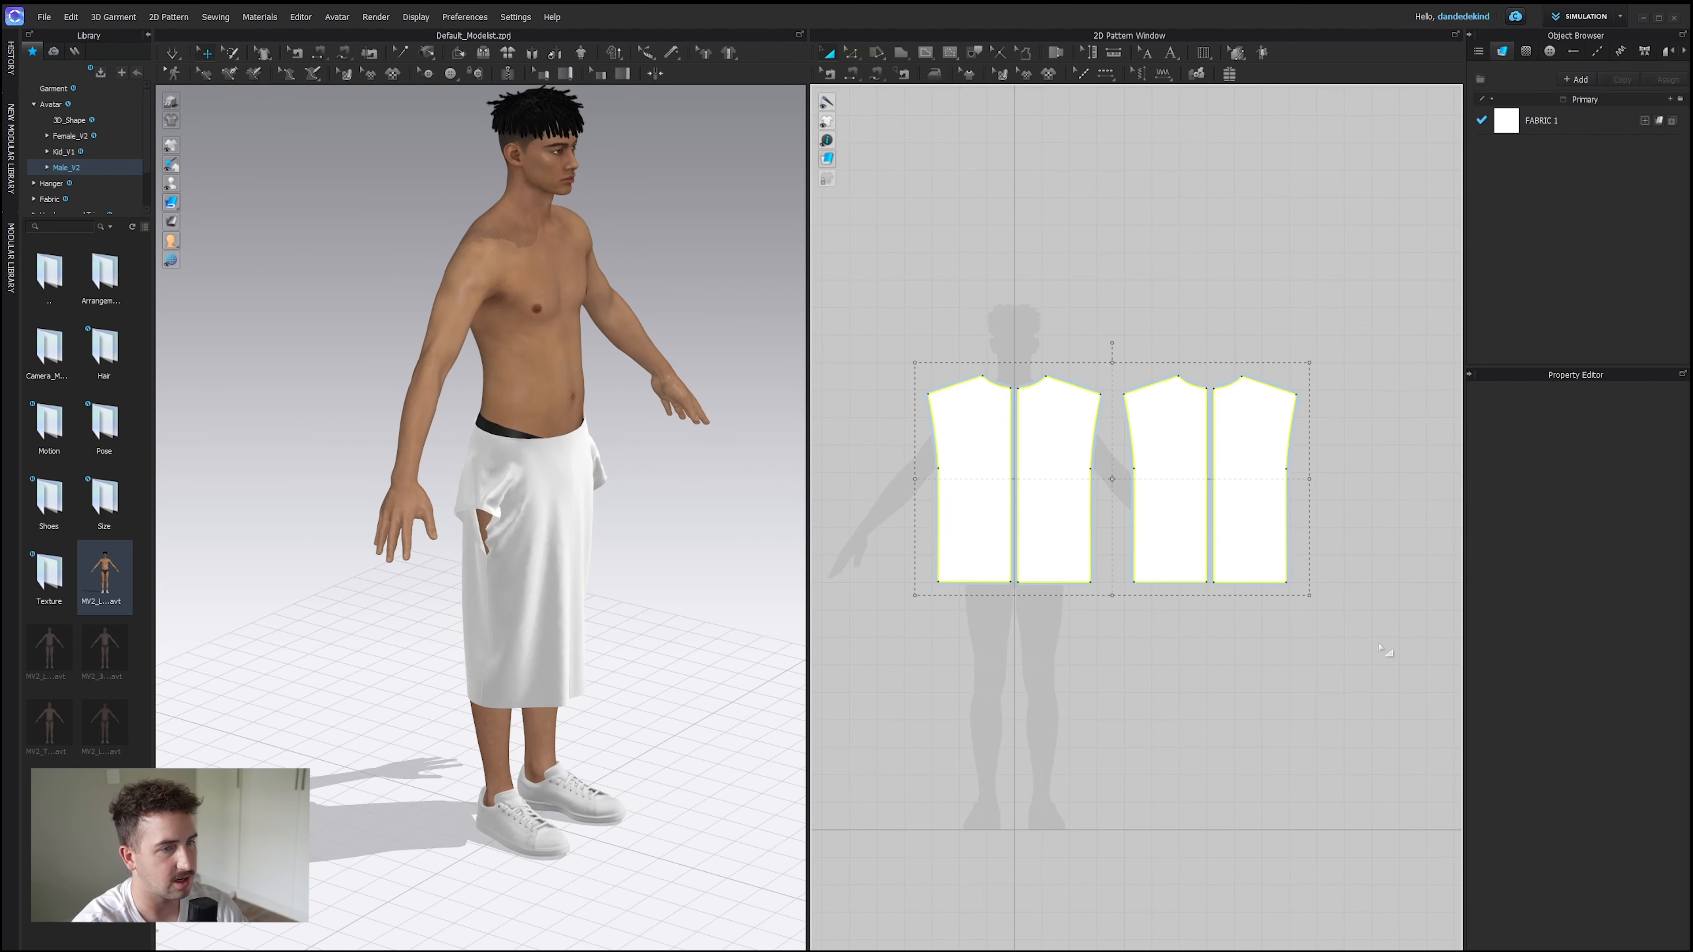
drag(528, 511, 640, 318)
right_click(631, 371)
click(586, 304)
shift+click(533, 297)
Move the two back panels farther behind the avatar's back in the 3D view.
right_drag(656, 366, 748, 370)
click(459, 355)
shift+click(470, 357)
right_drag(482, 372, 552, 397)
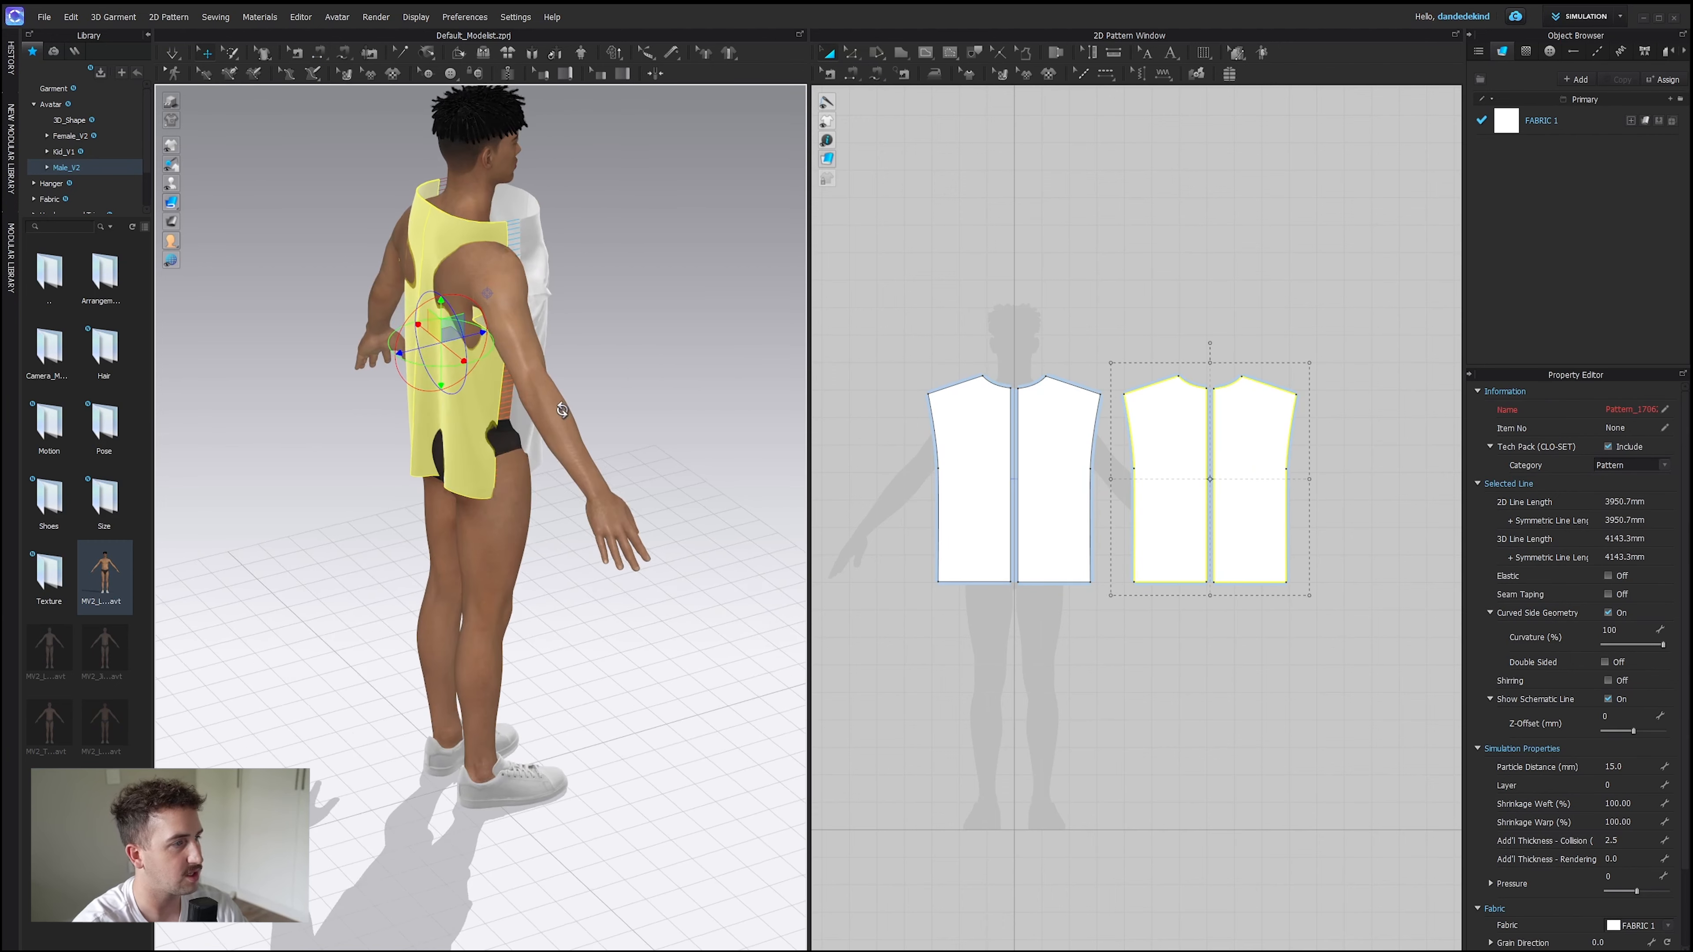
drag(402, 358, 388, 356)
click(572, 358)
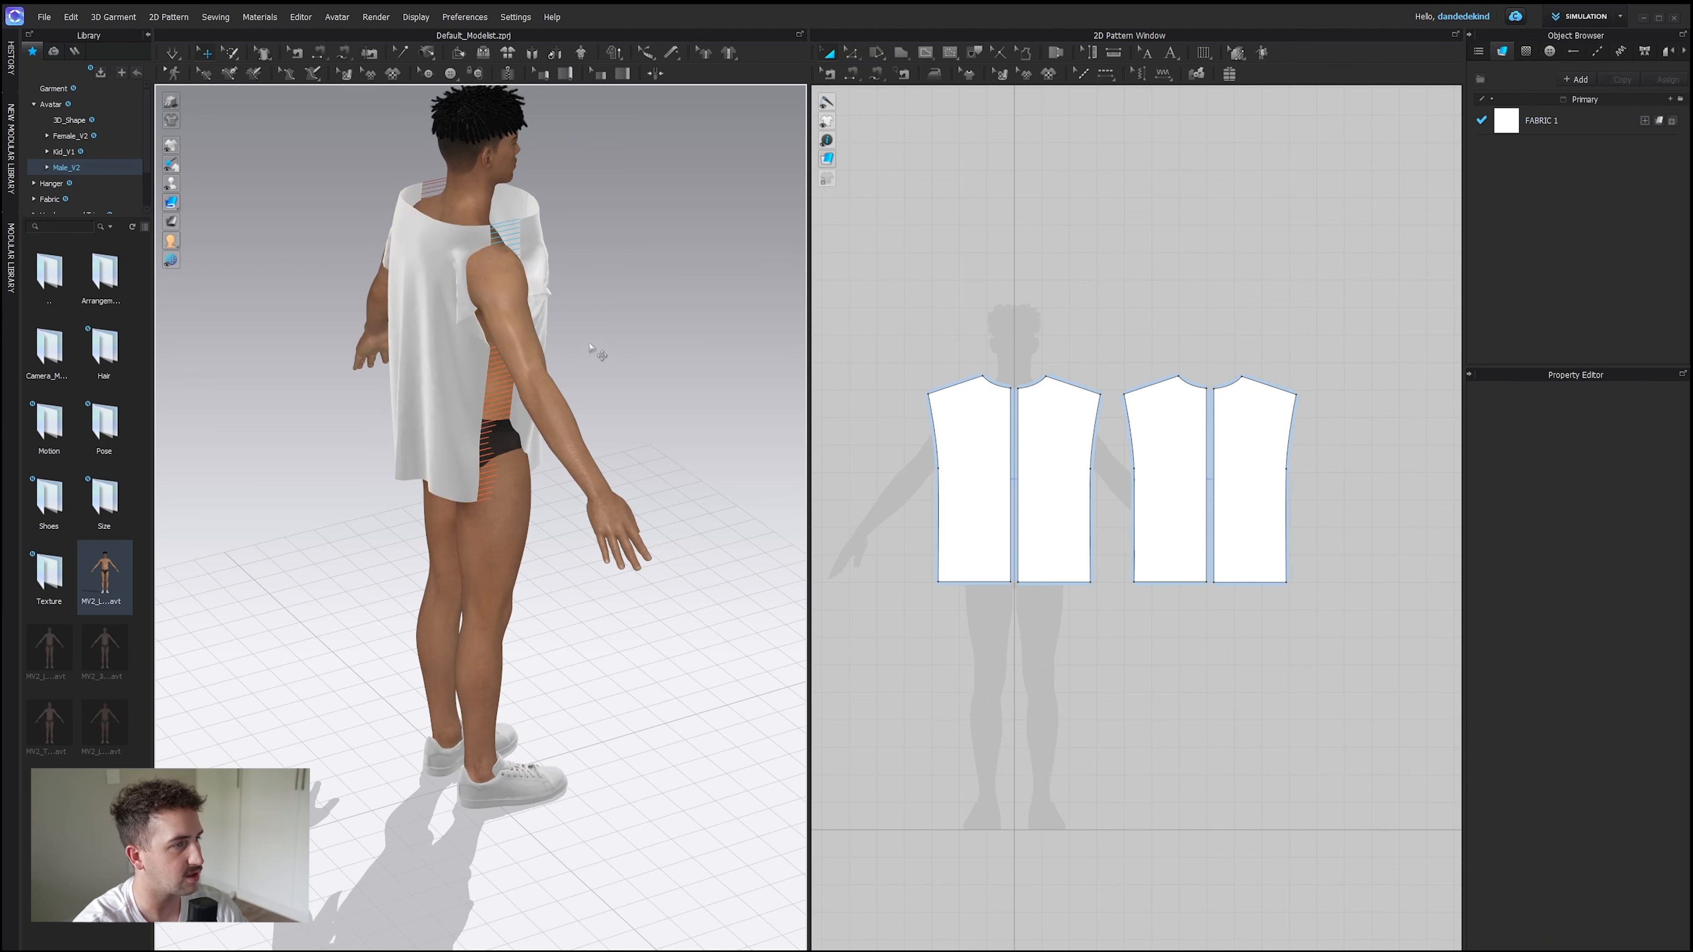
Run the simulation again to drape the repositioned panels over the avatar's shoulders.
right_drag(572, 358, 577, 359)
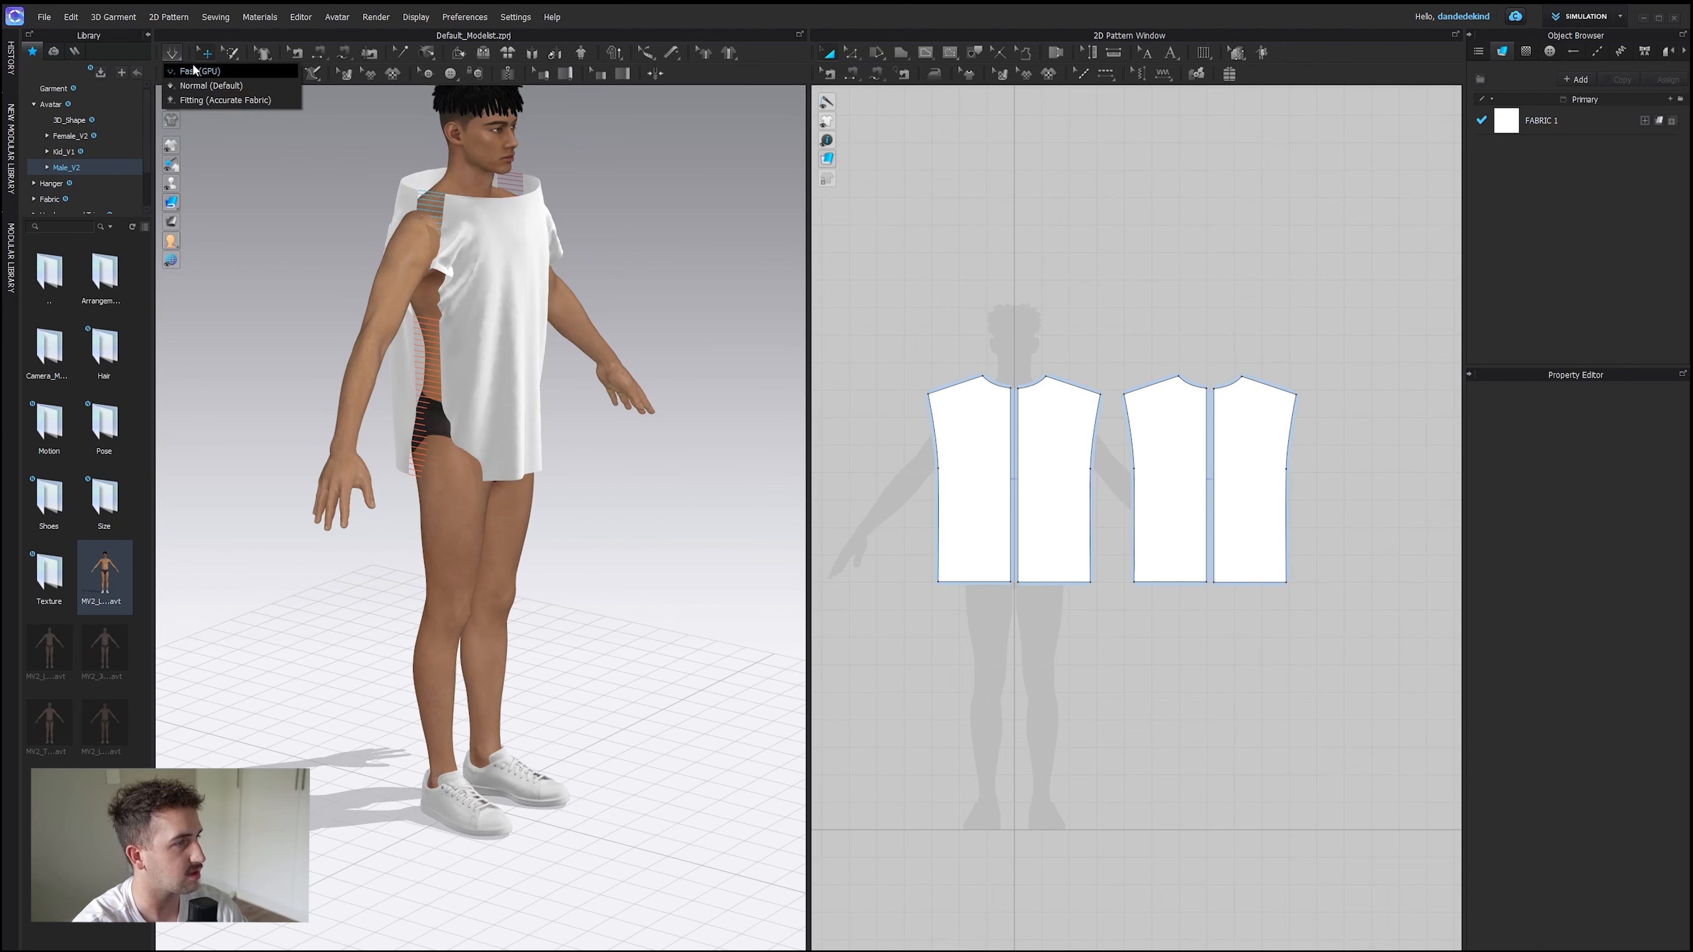
click(167, 53)
right_drag(514, 260, 560, 288)
Set the color of FABRIC 1 to light gray (#CCCCCC).
click(1561, 127)
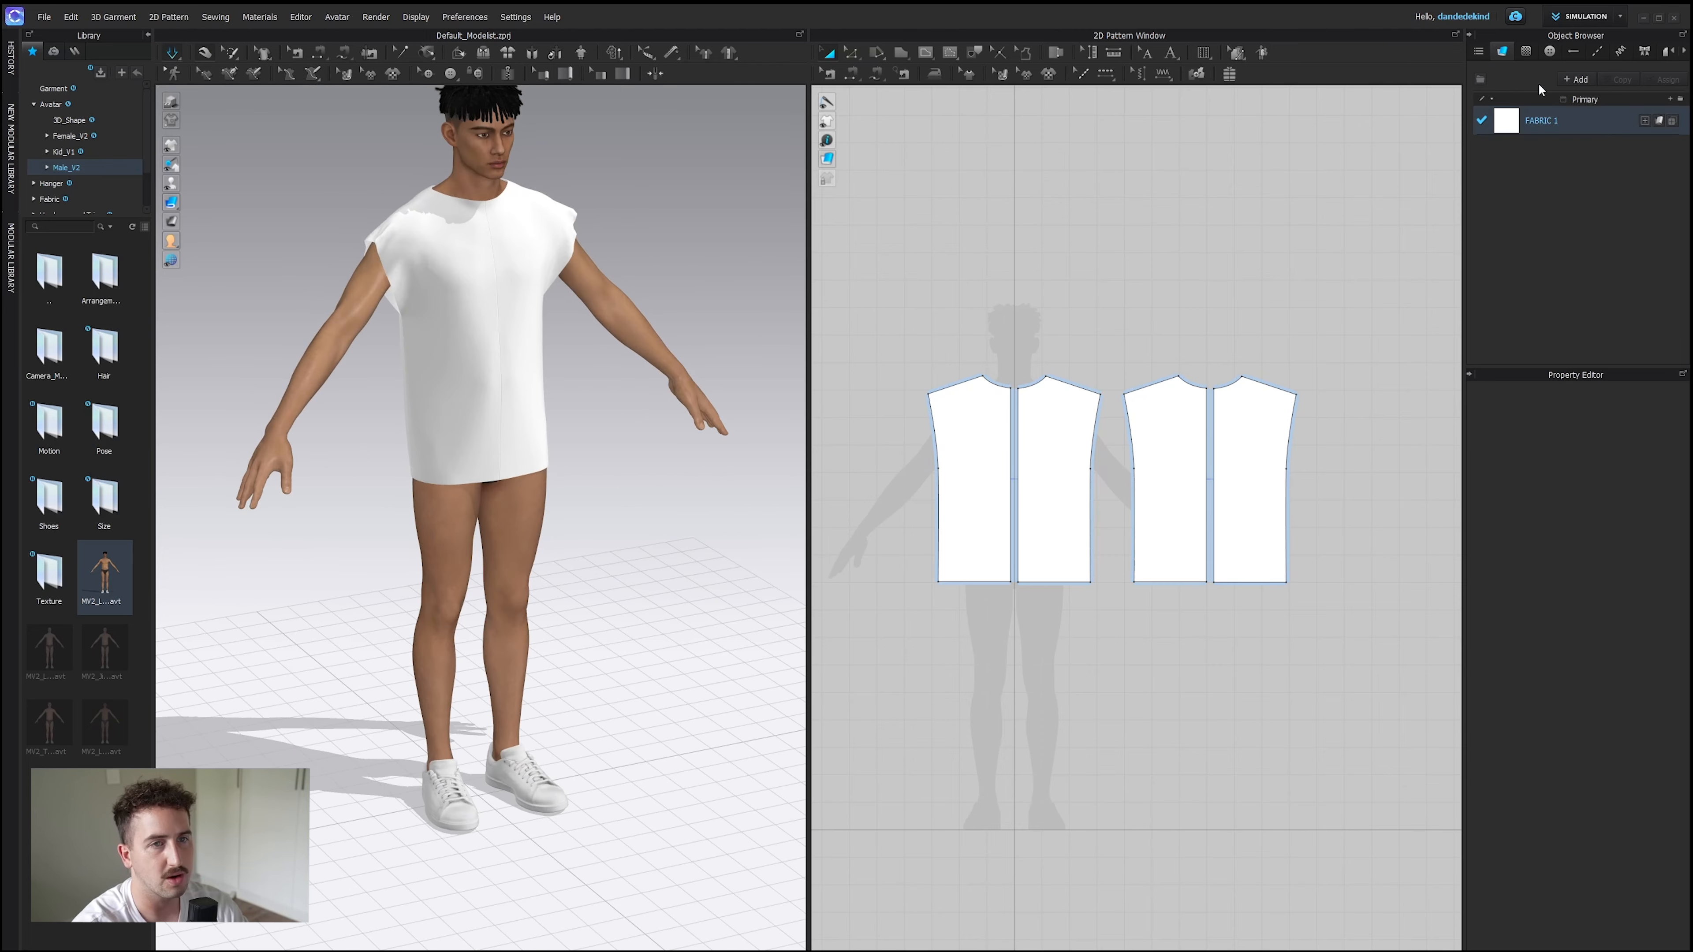
click(1659, 819)
click(579, 308)
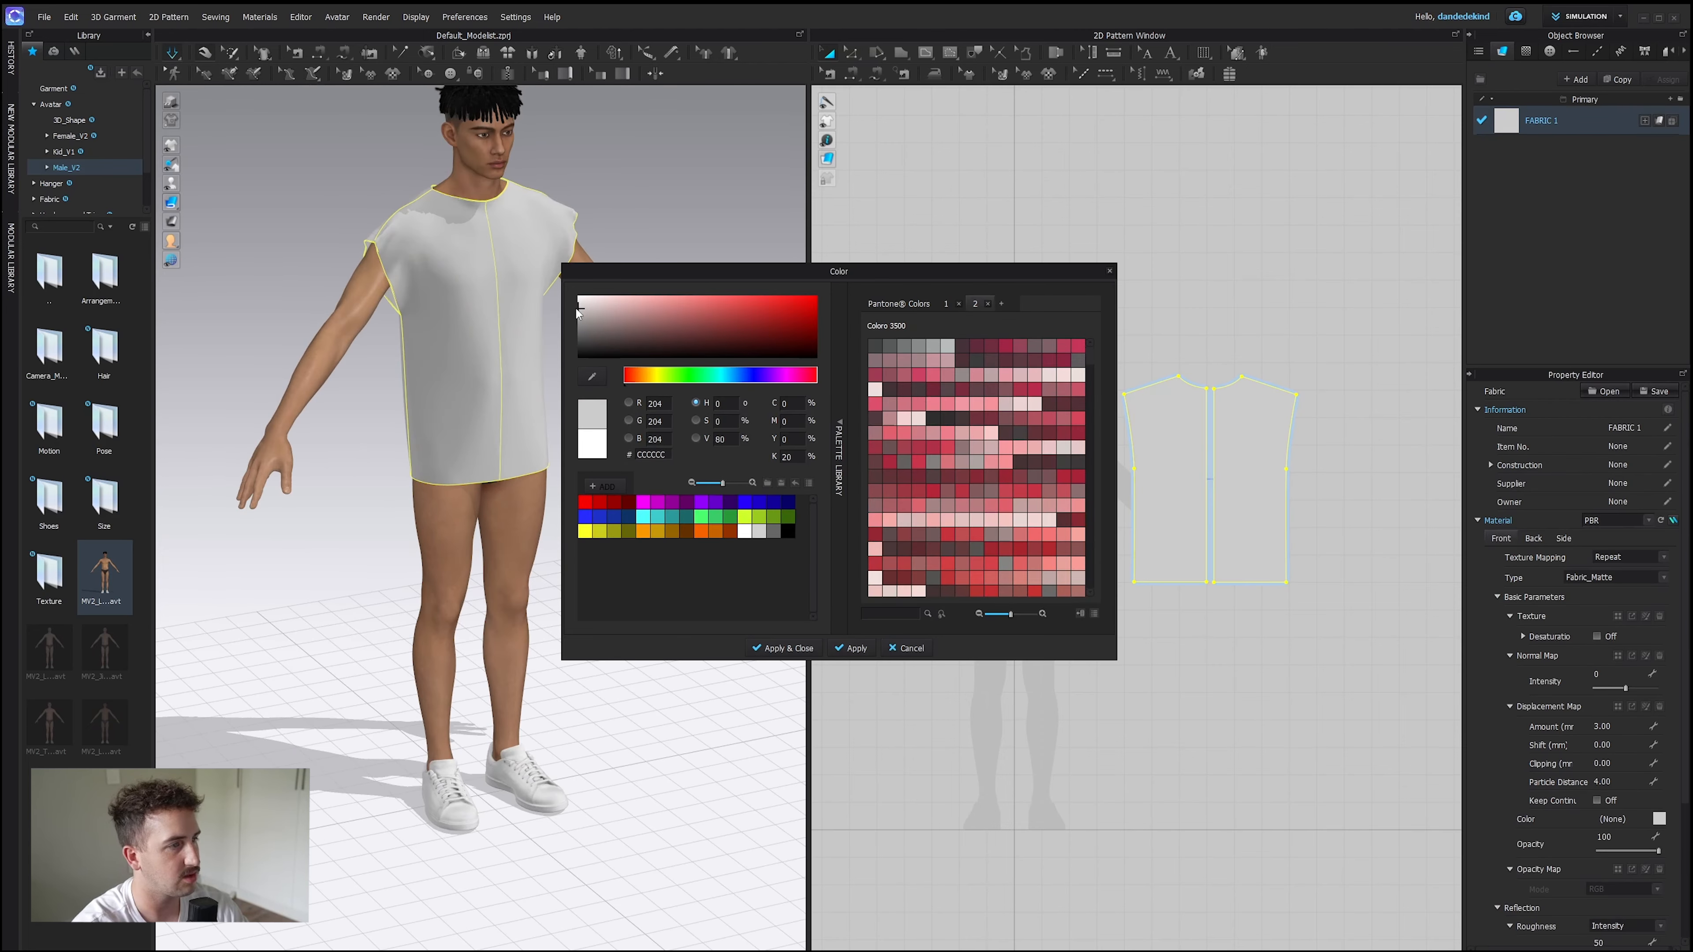
click(785, 648)
key(2)
click(1167, 268)
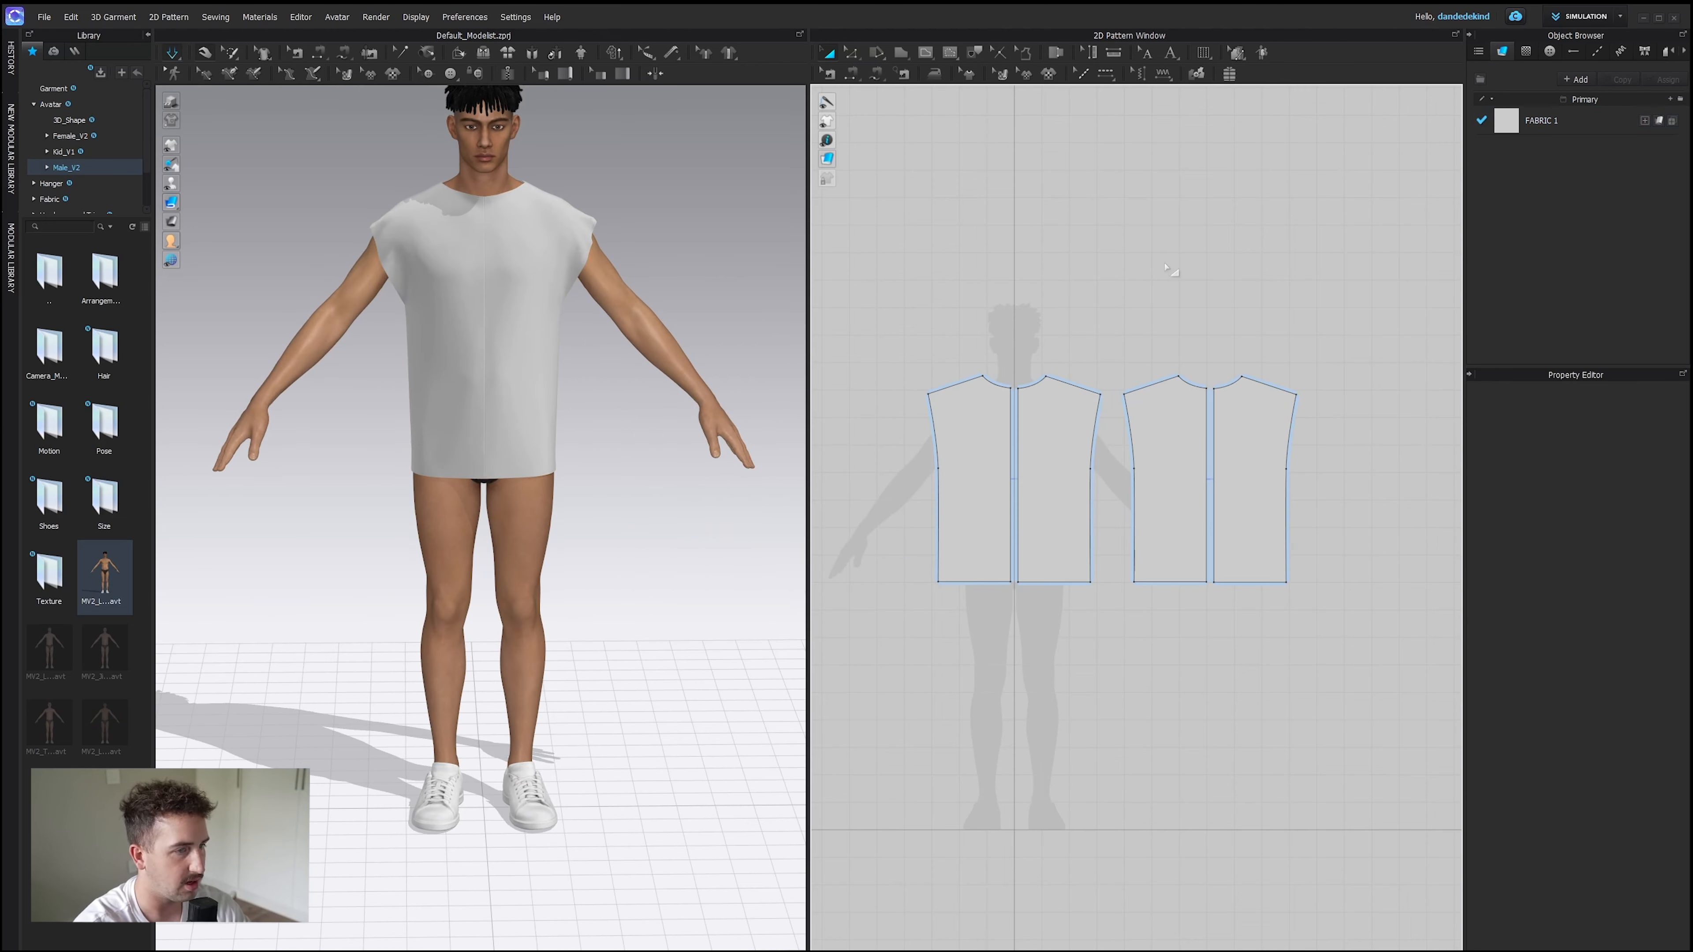
Merge the two front panels along their center seam, and do the same with the two back panels.
key(b)
click(1018, 408)
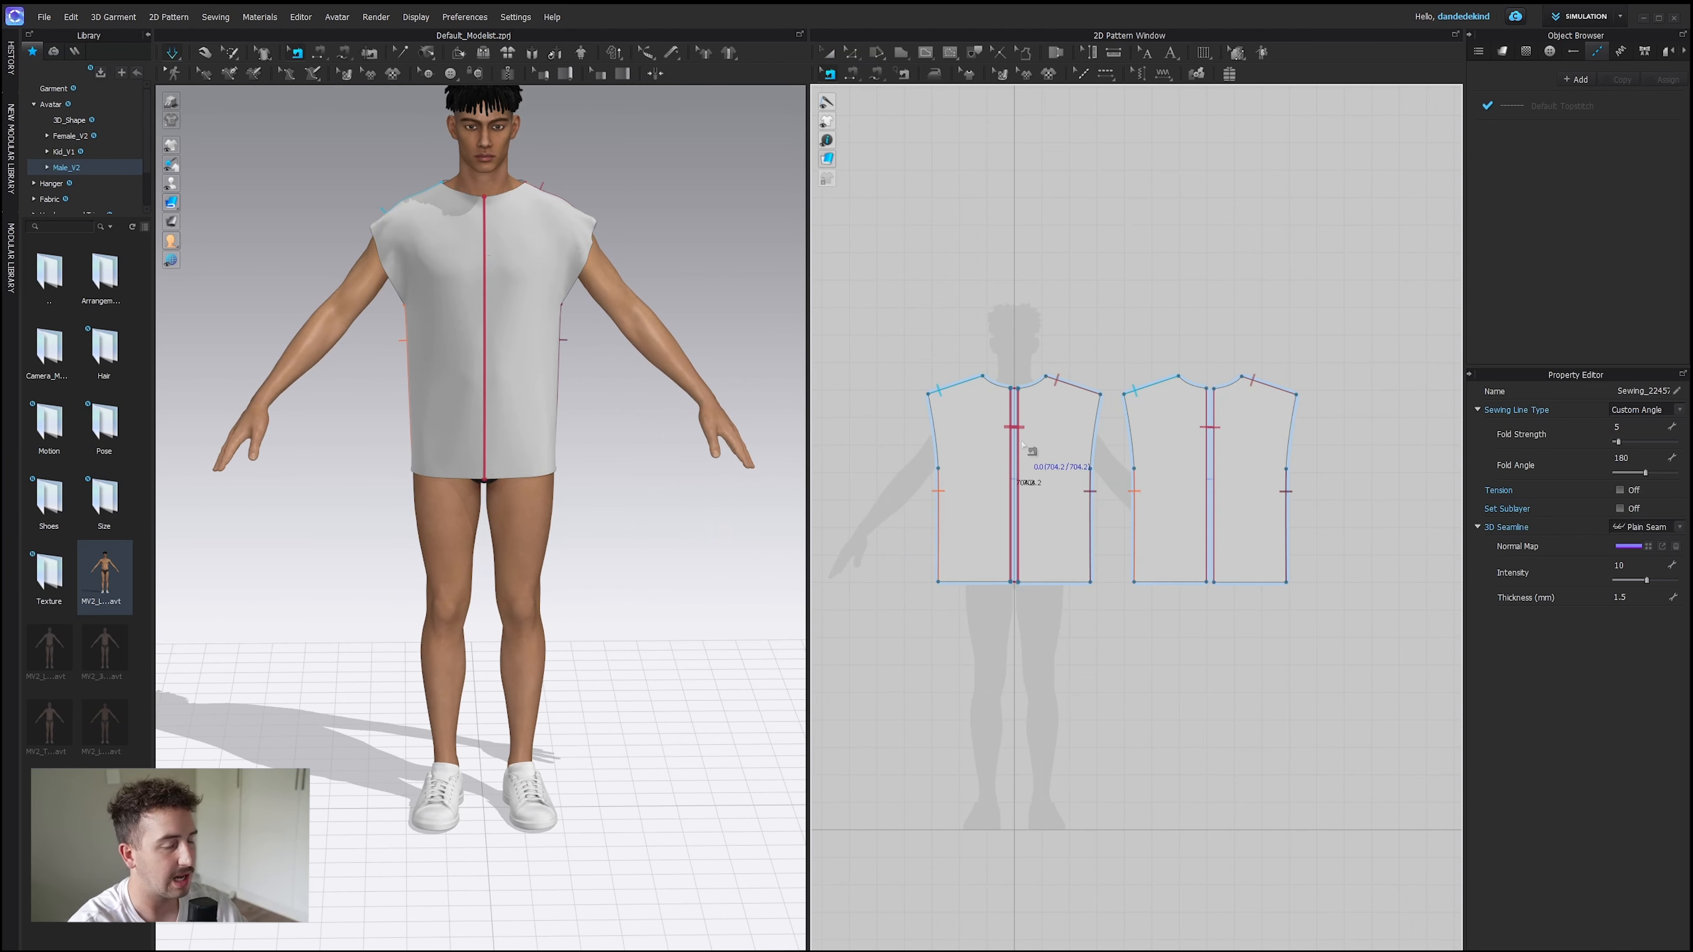
scroll(1017, 440, up, 5)
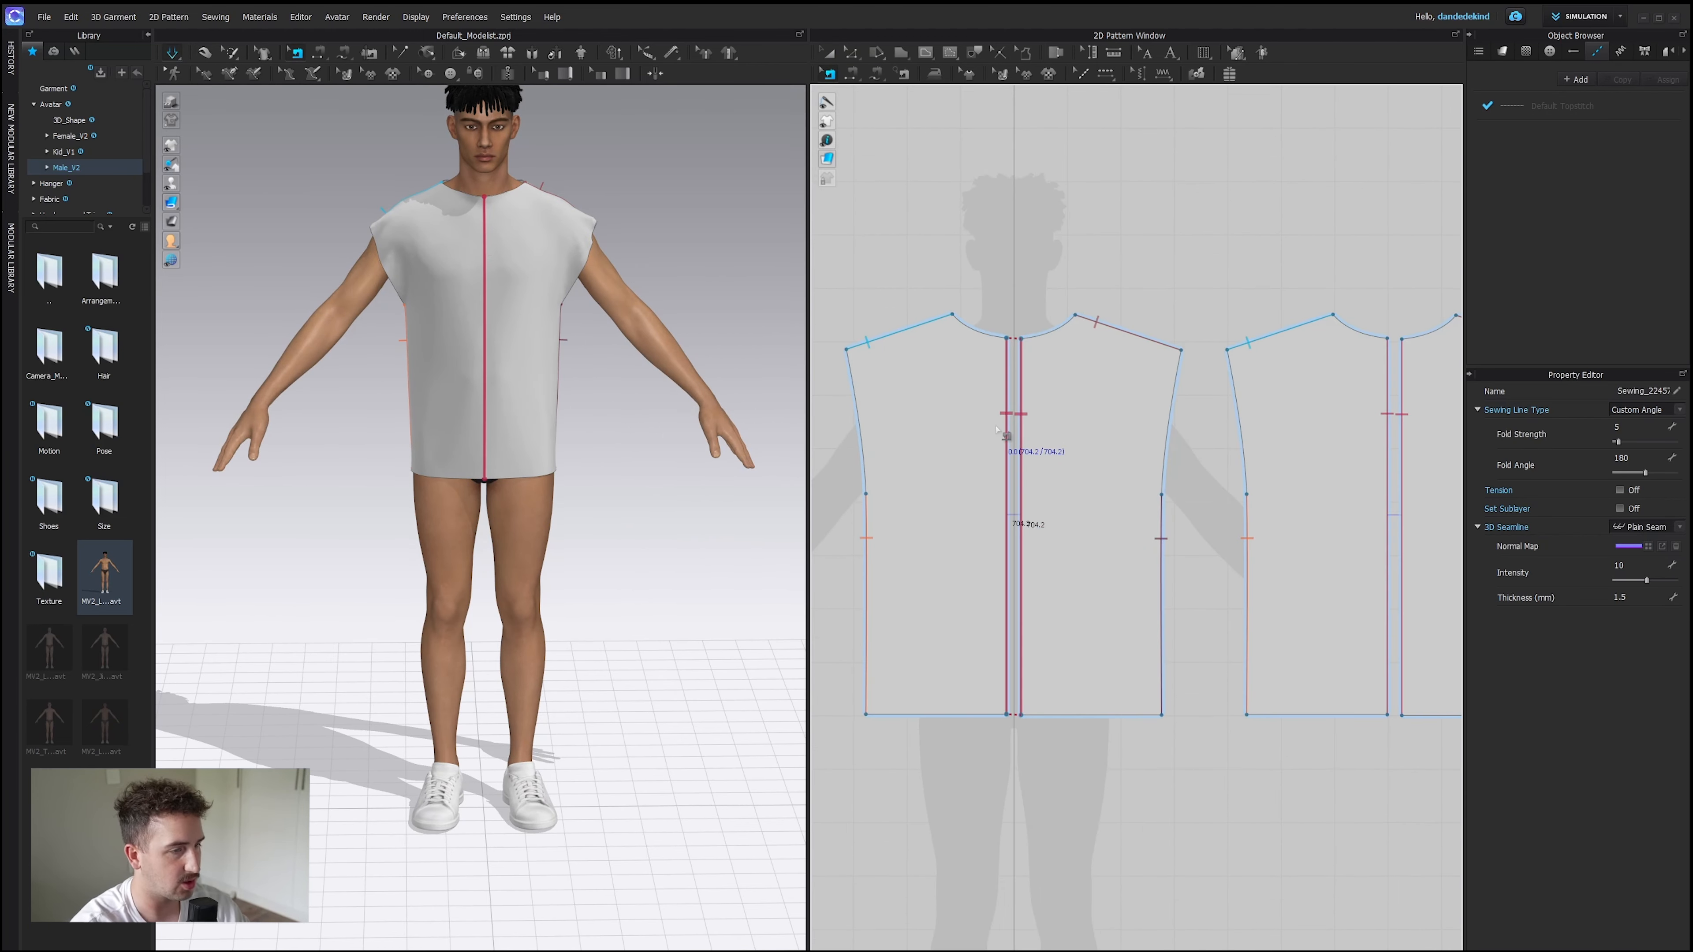
right_click(1008, 435)
click(1030, 479)
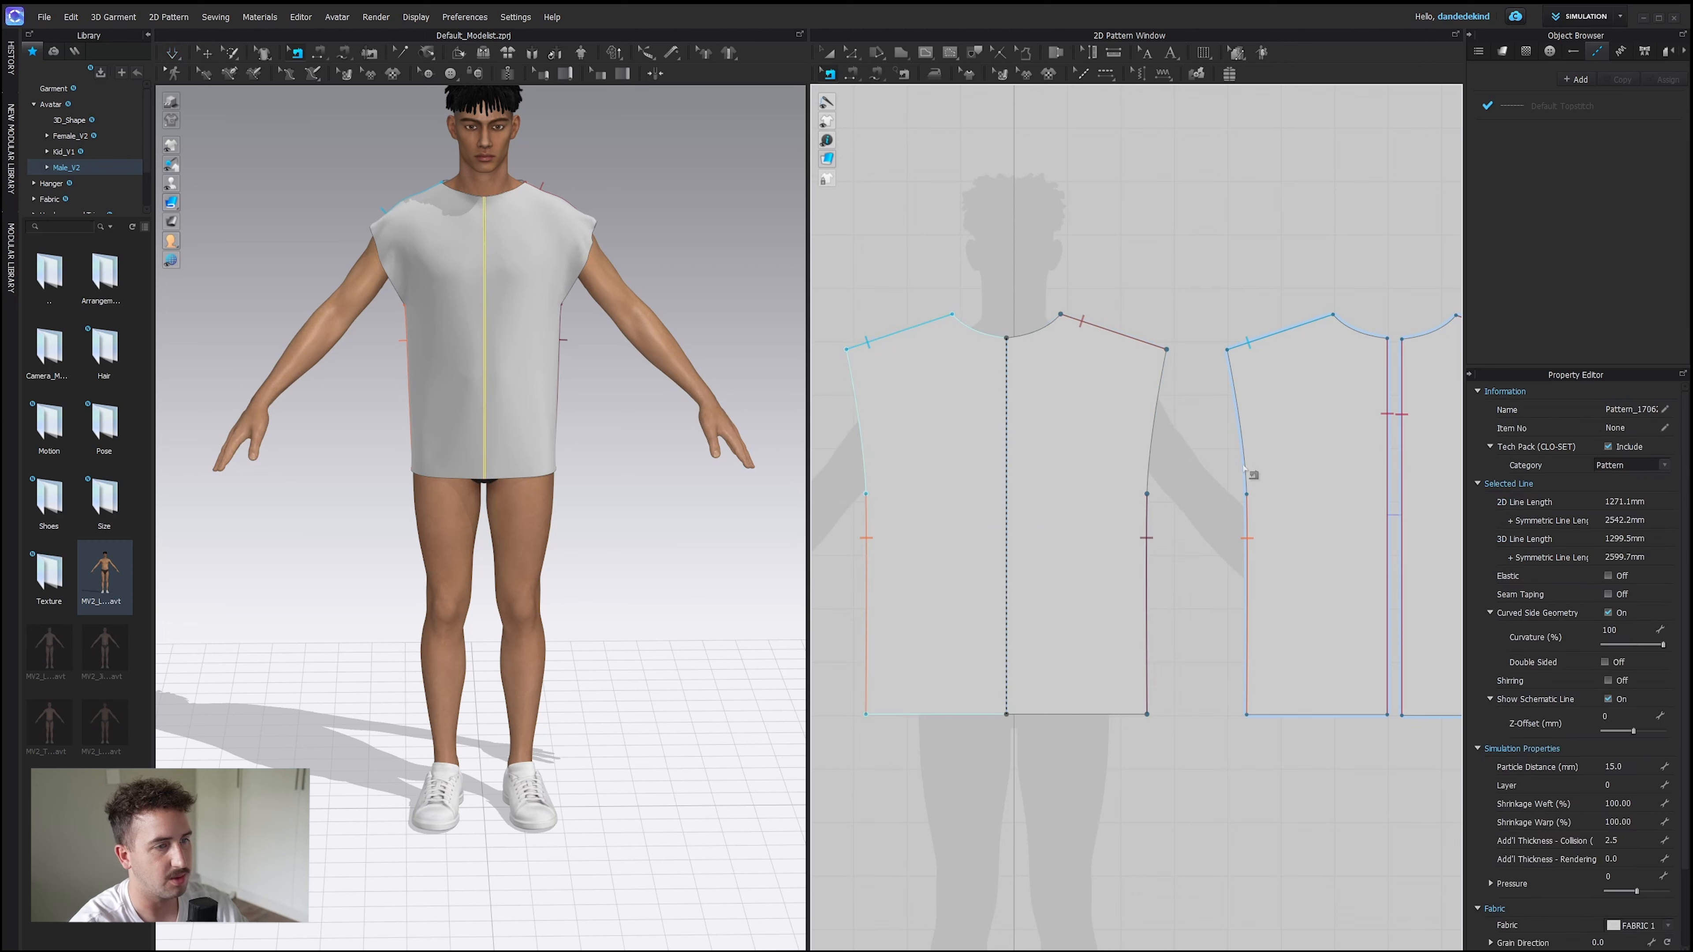
click(1330, 485)
right_click(1329, 487)
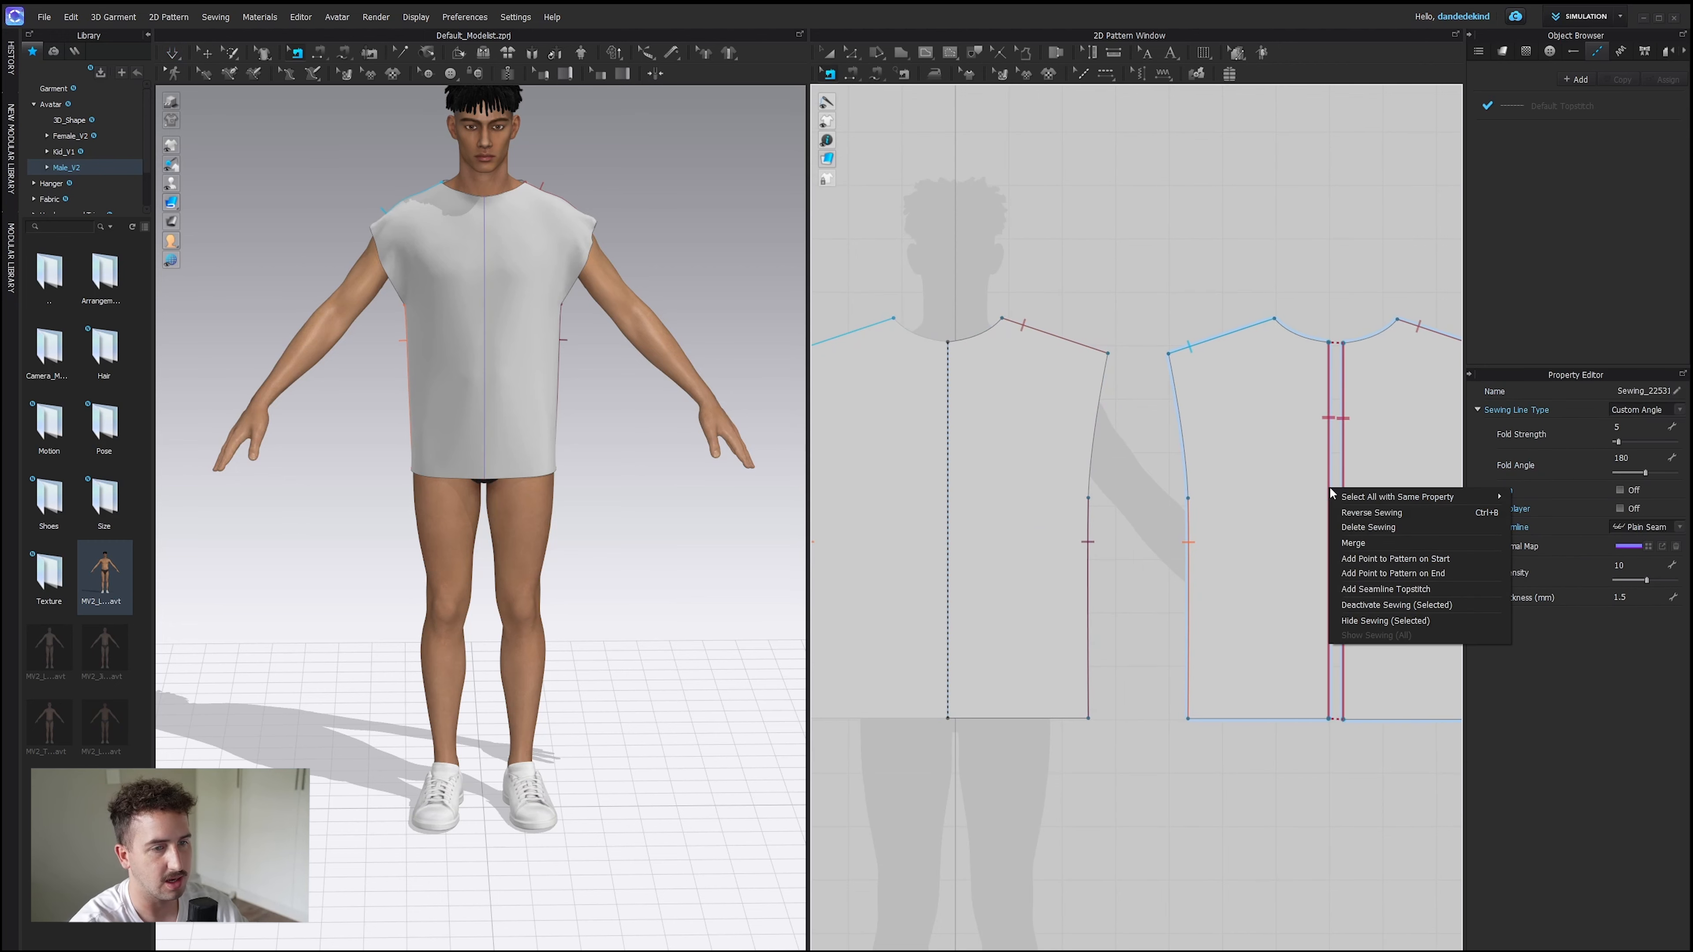
click(1414, 540)
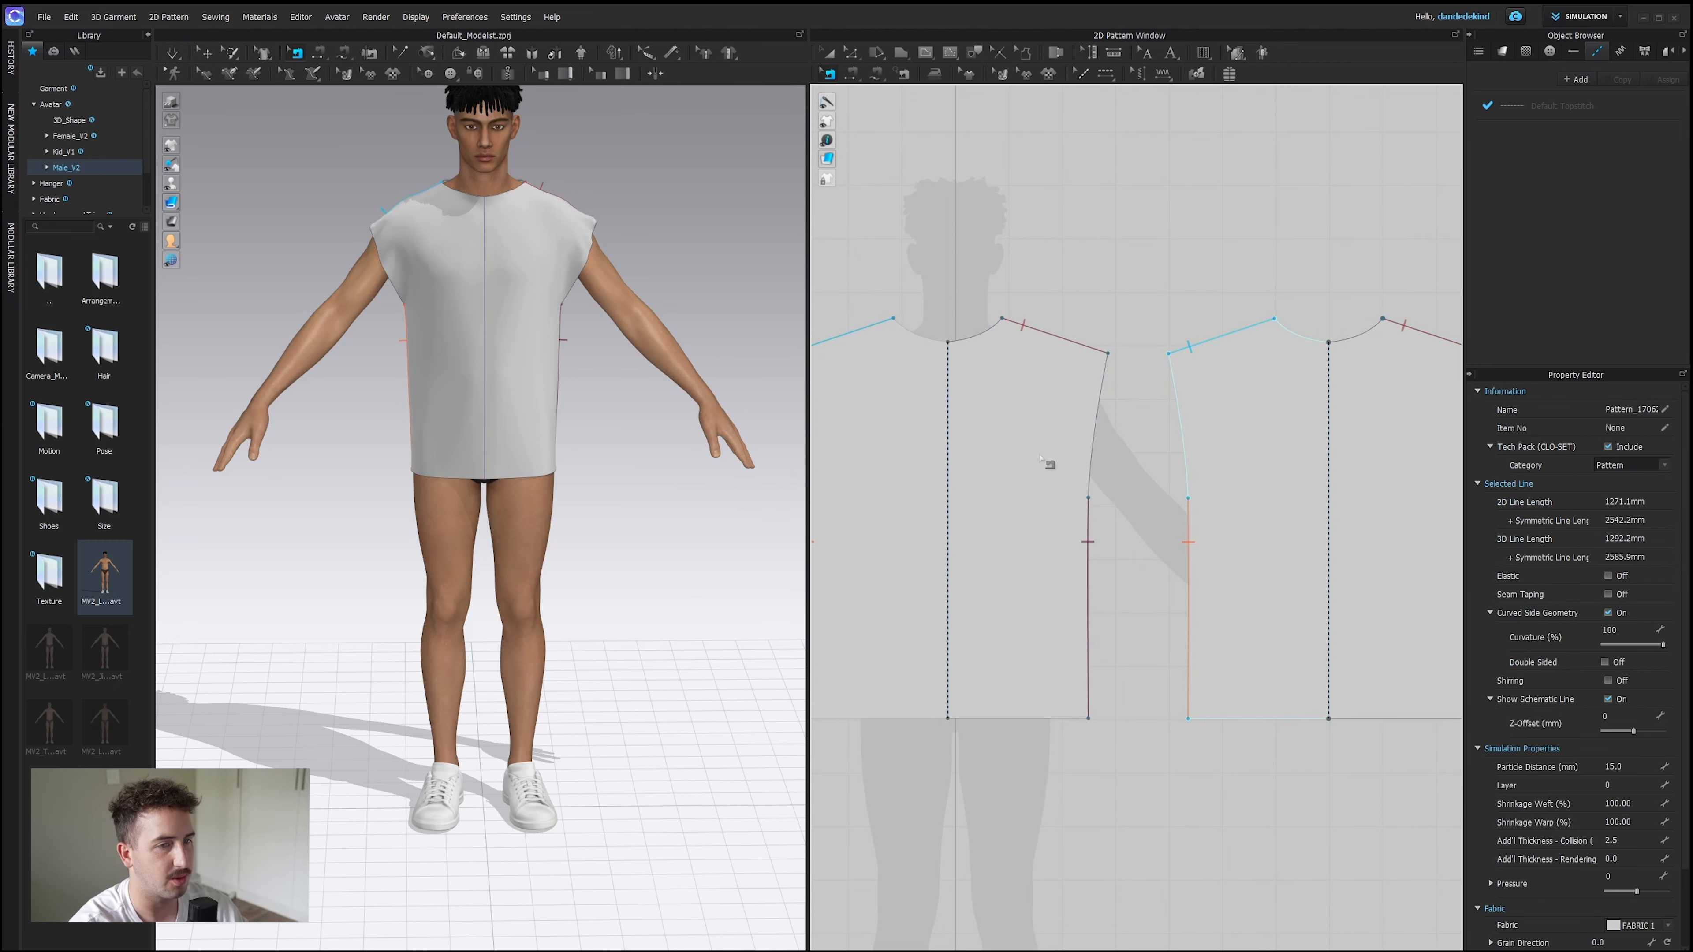
Simulate the garment with its merged front and back panels.
scroll(941, 450, down, 3)
right_drag(507, 400, 615, 398)
click(174, 55)
right_drag(512, 302, 643, 298)
Lower the center point of the front panel's neckline slightly with Edit Pattern.
key(z)
click(963, 378)
drag(963, 379, 994, 384)
click(1015, 334)
Simulate the garment again to update the drape with the lowered front neckline.
right_drag(558, 270, 436, 257)
click(173, 55)
mouse_move(650, 284)
right_down()
mouse_move(719, 299)
mouse_move(649, 283)
right_up()
Widen the front and back panels slightly by moving both of their lower side seams outward.
click(873, 545)
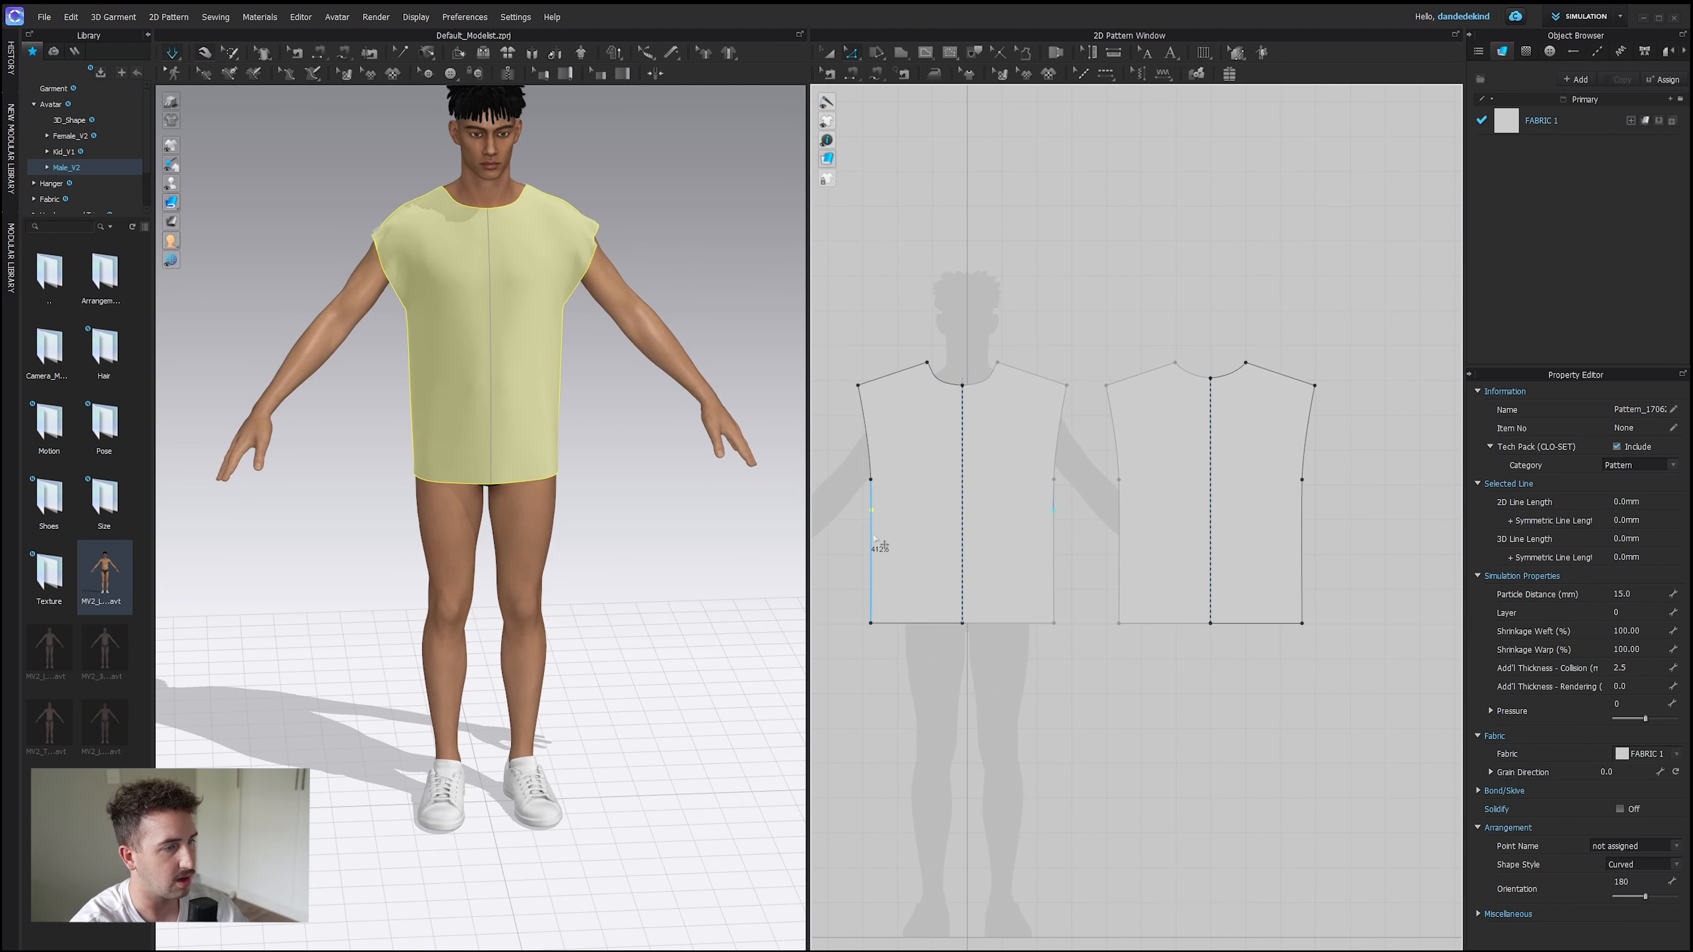
key(ctrl+z)
middle_drag(942, 519, 969, 509)
click(899, 530)
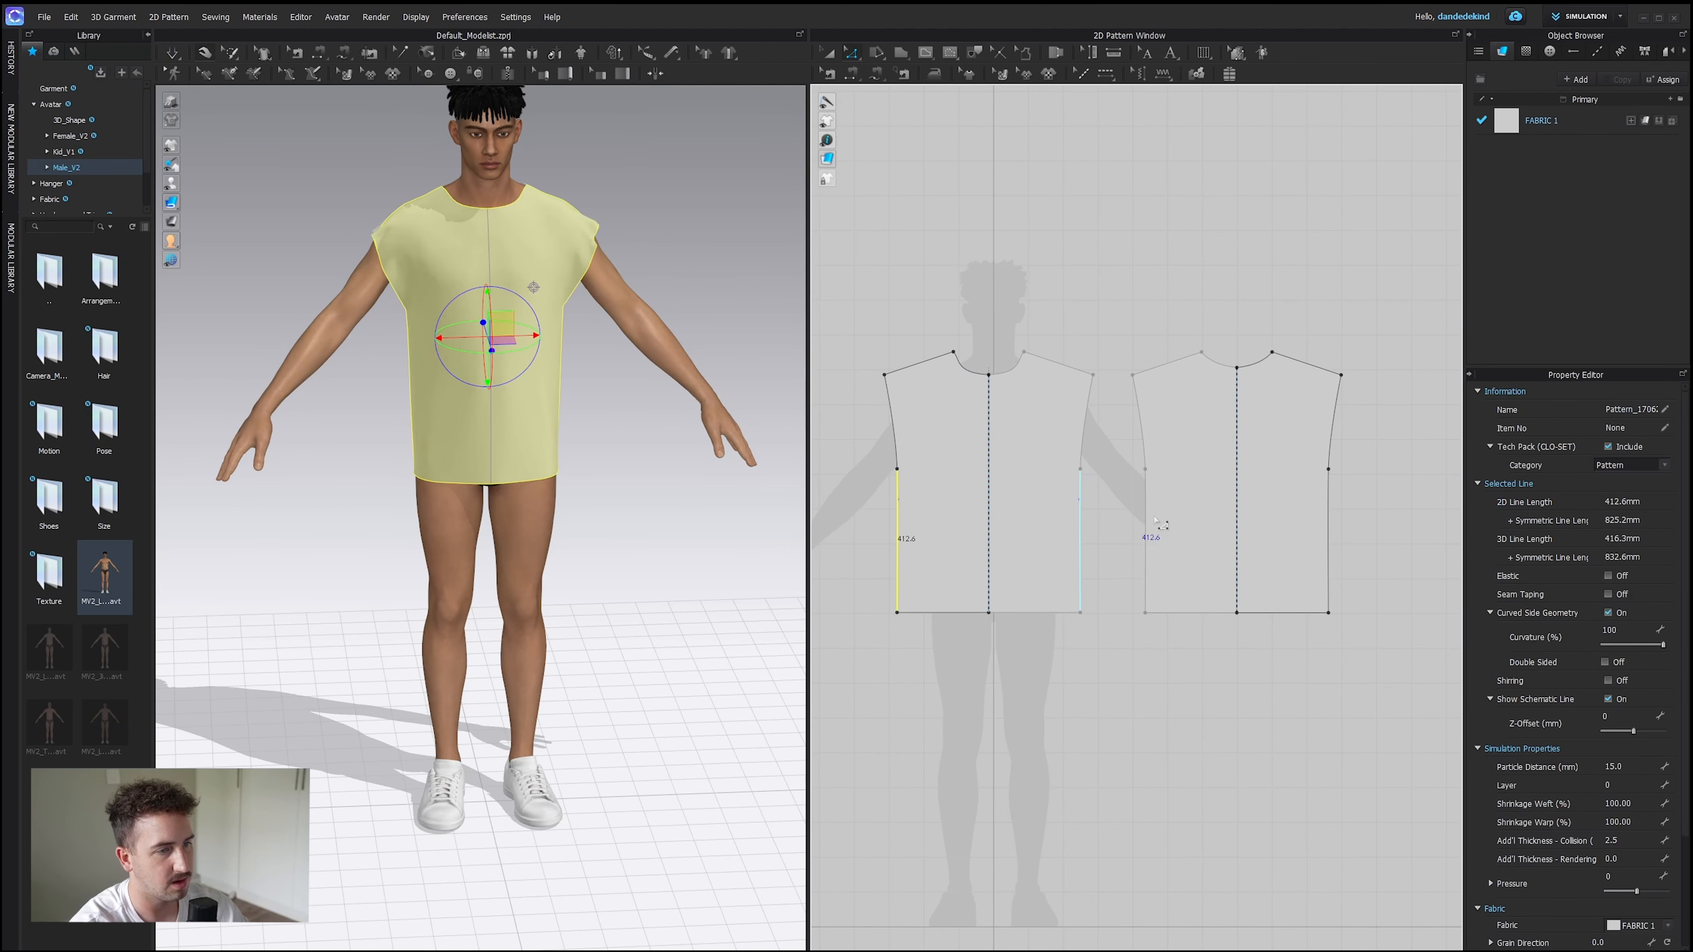
shift+click(1142, 531)
key(Left)
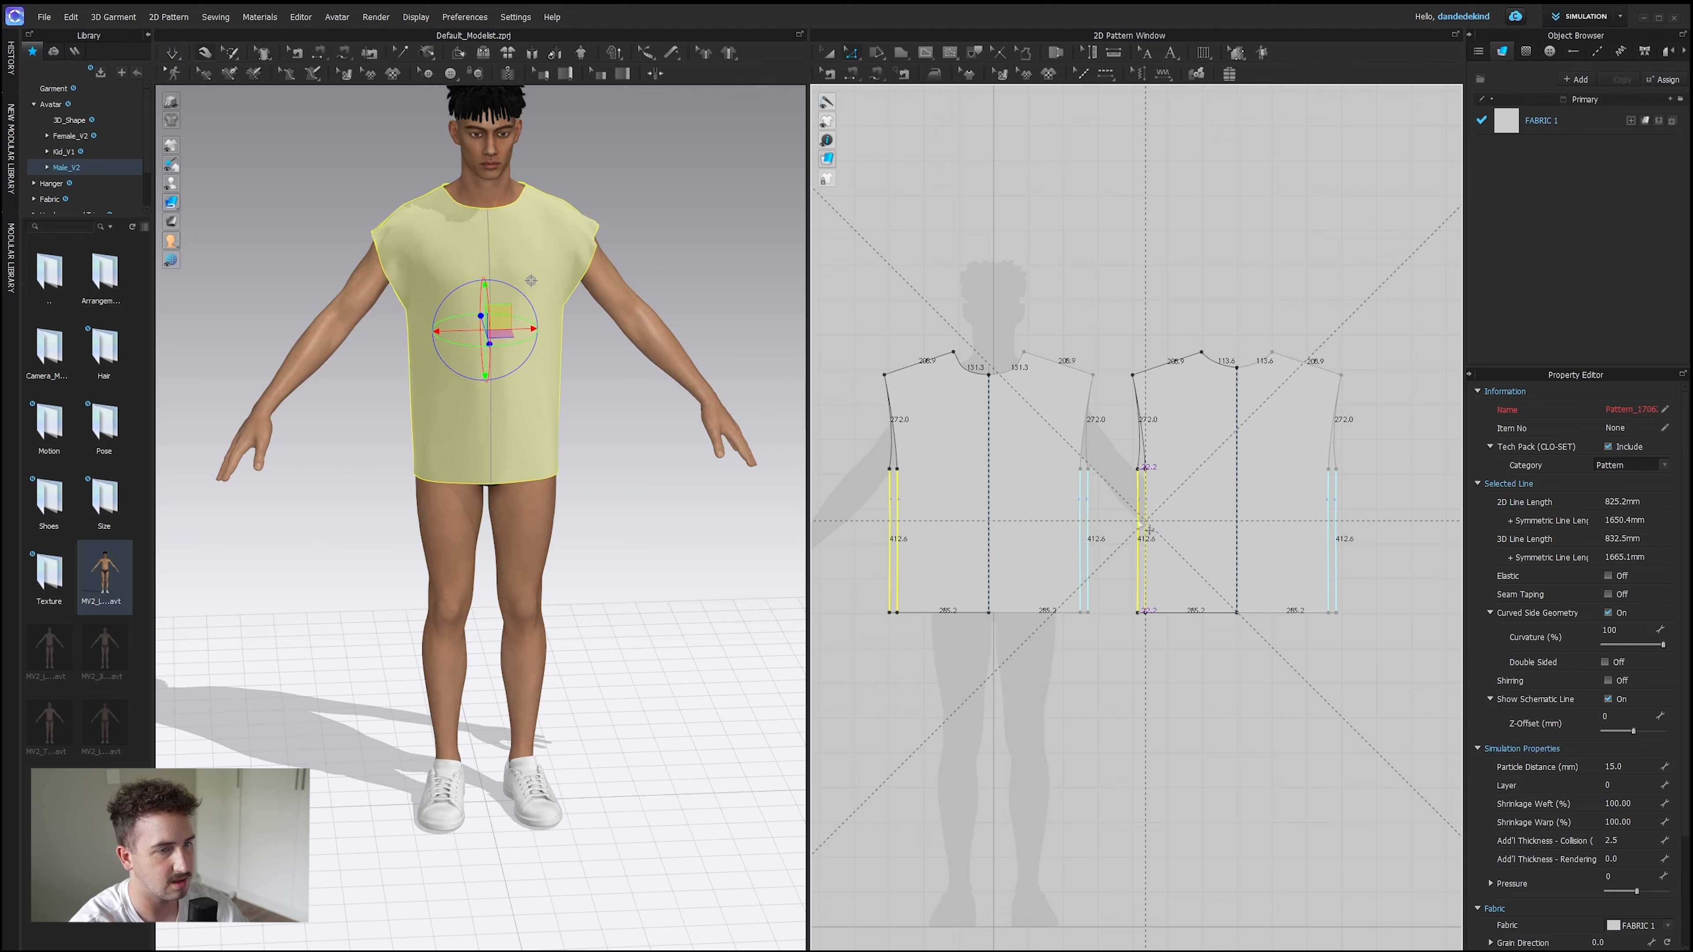
drag(1138, 523, 1137, 523)
click(1102, 287)
Simulate the widened garment and tug the fabric into place around the avatar's torso.
right_drag(433, 303, 483, 377)
key(space)
drag(433, 371, 567, 375)
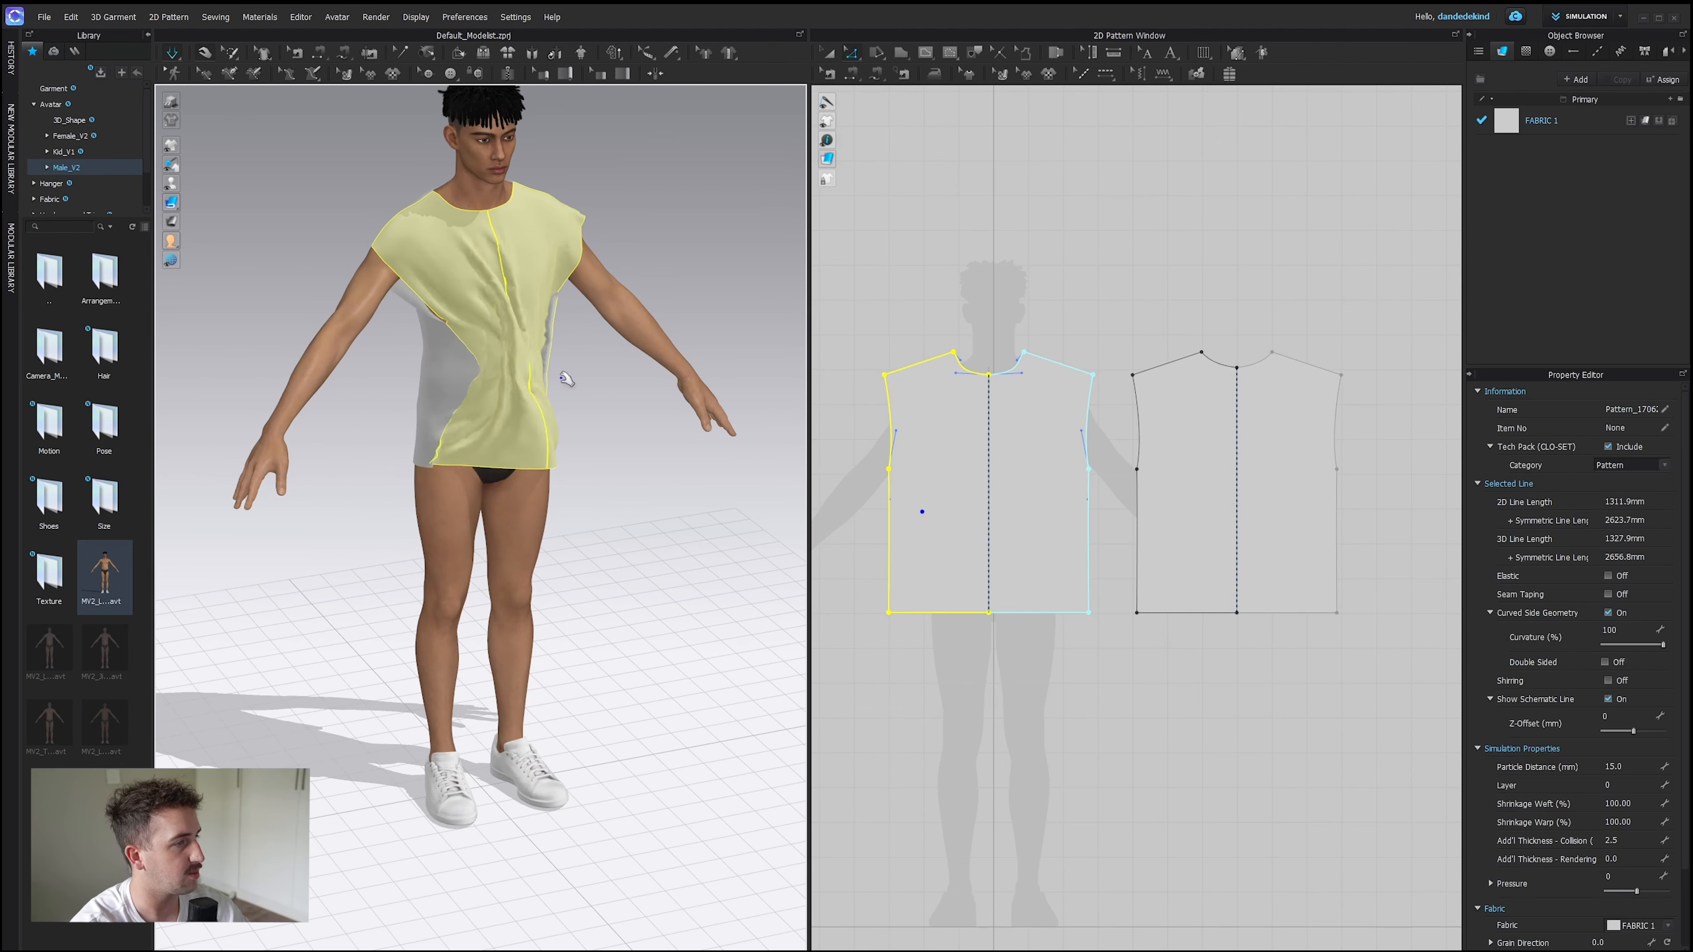
click(422, 452)
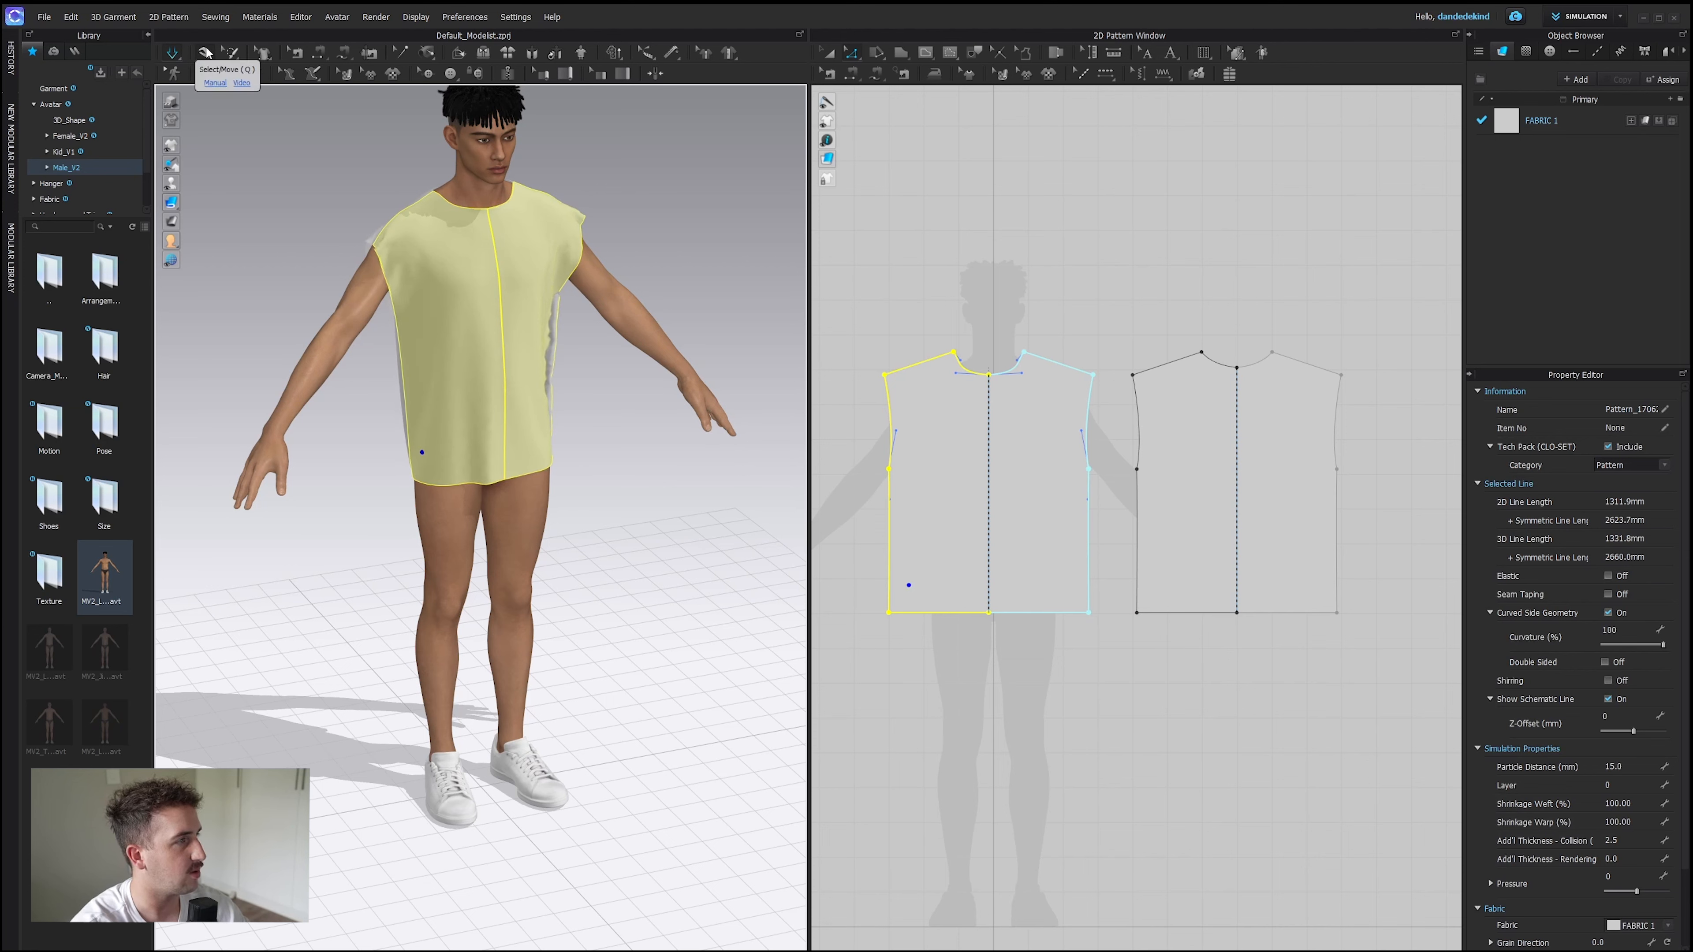
right_drag(600, 373, 492, 381)
drag(489, 382, 392, 416)
drag(508, 492, 431, 492)
right_drag(587, 461, 481, 451)
drag(633, 375, 590, 373)
right_drag(594, 401, 718, 431)
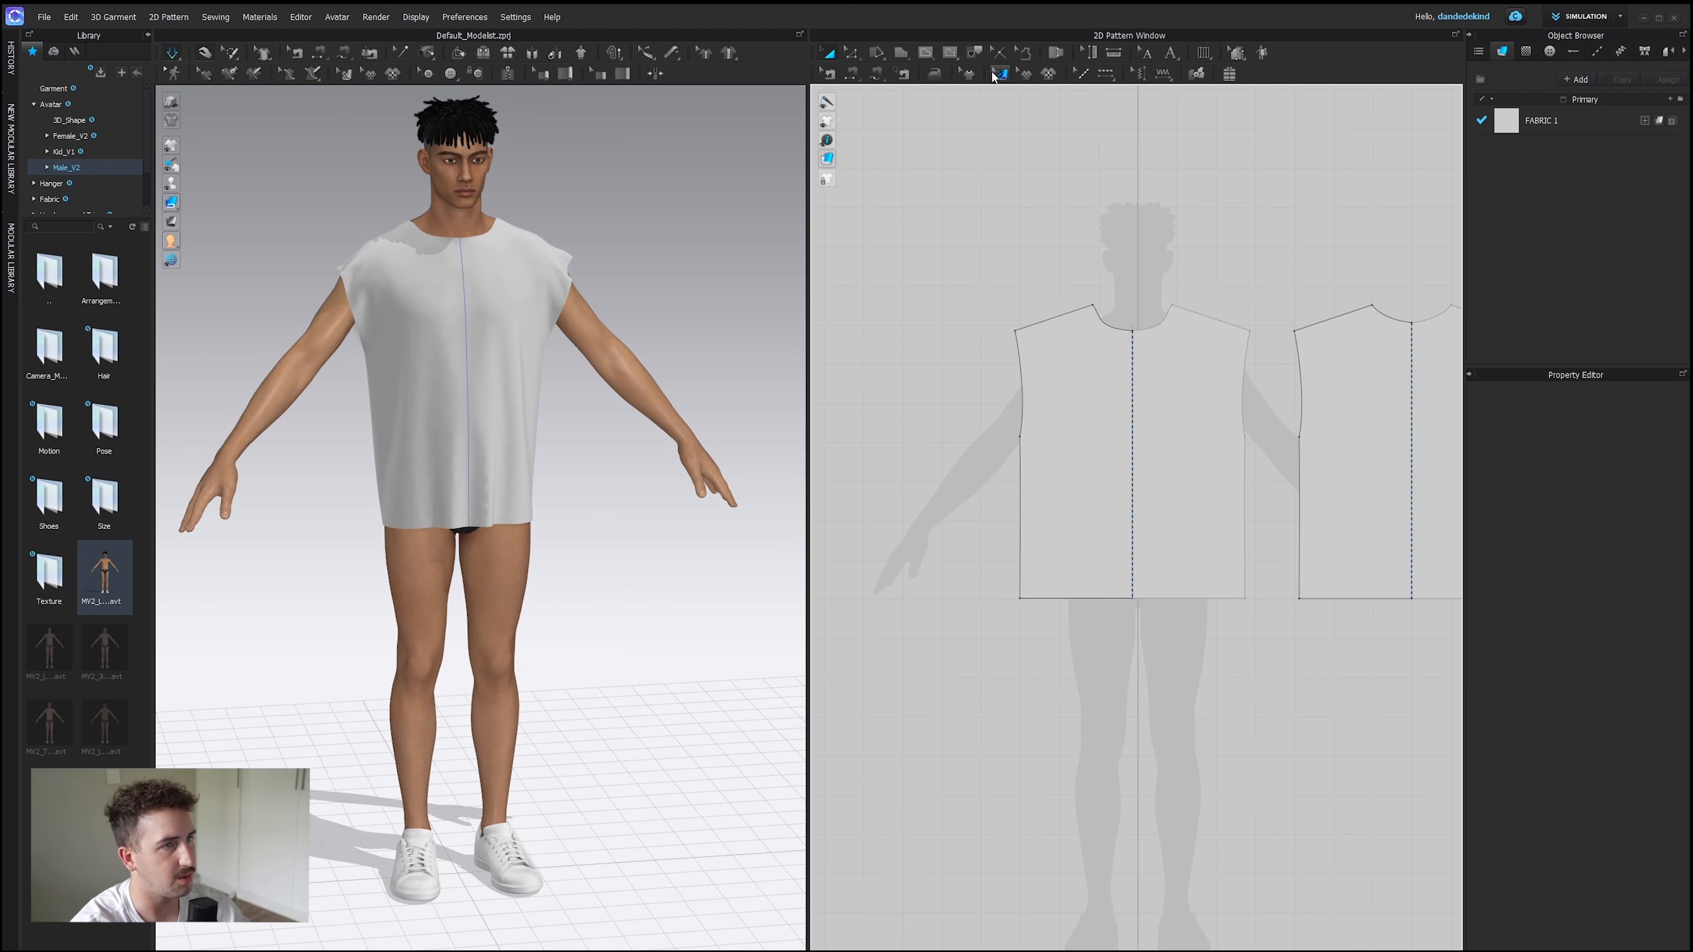
Draw a curved internal line across the front panel's chest, from the side seam just below the armhole up to the center line.
click(923, 52)
click(963, 67)
middle_drag(1220, 233, 1123, 258)
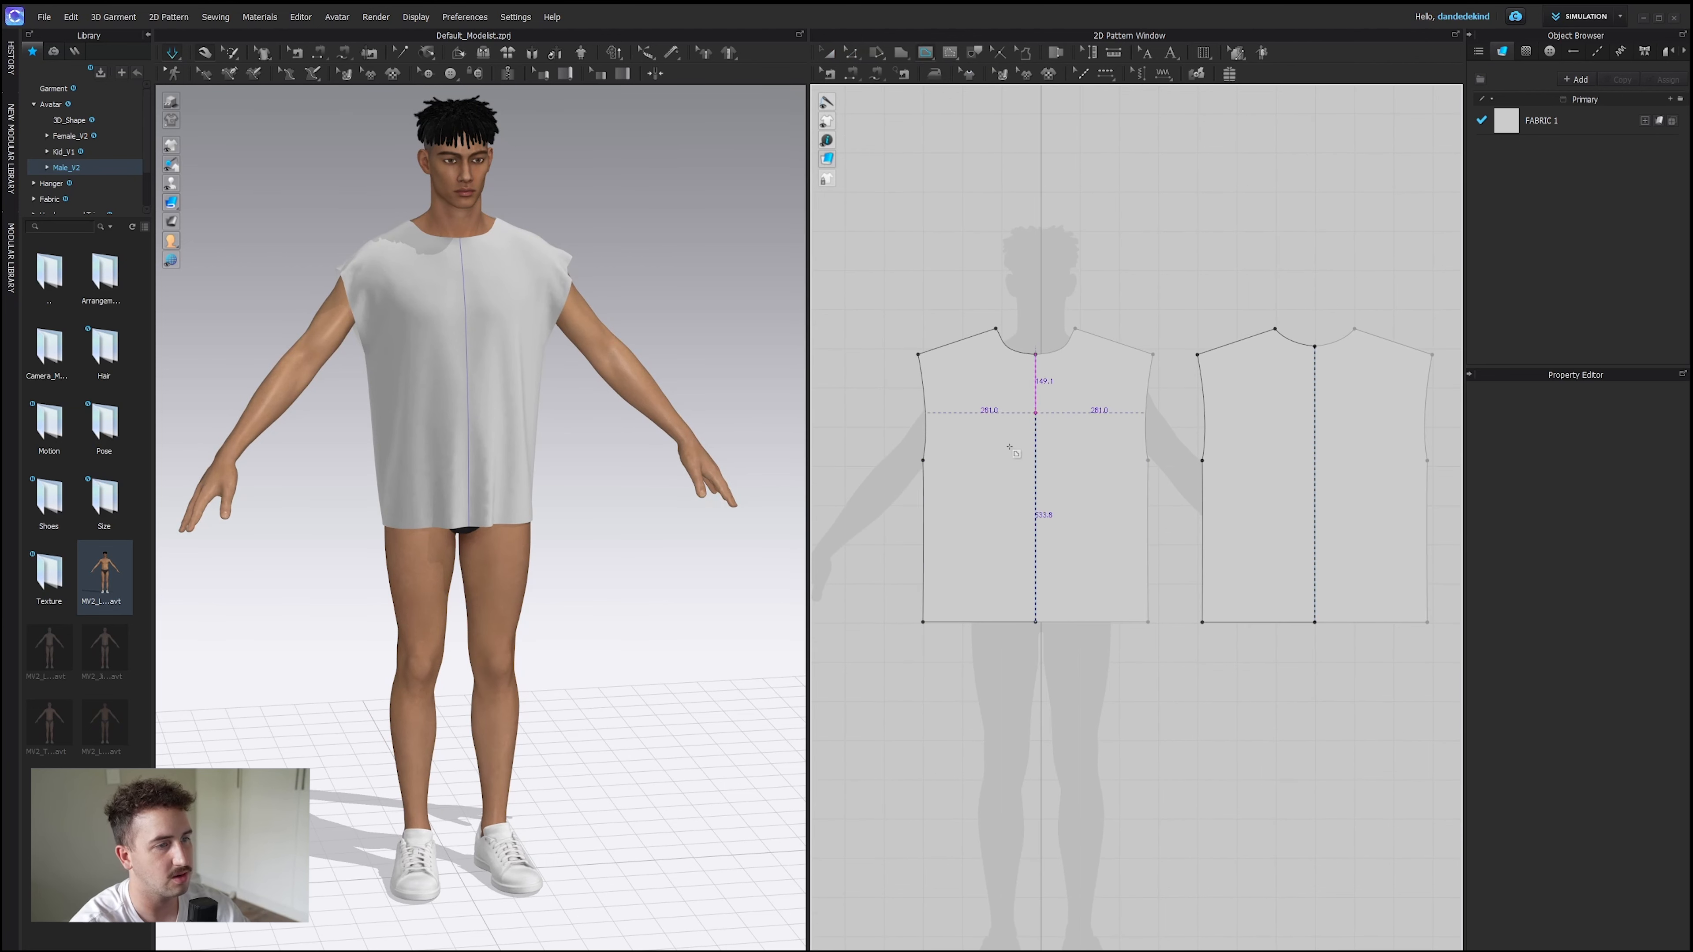
click(925, 468)
drag(983, 433, 1000, 396)
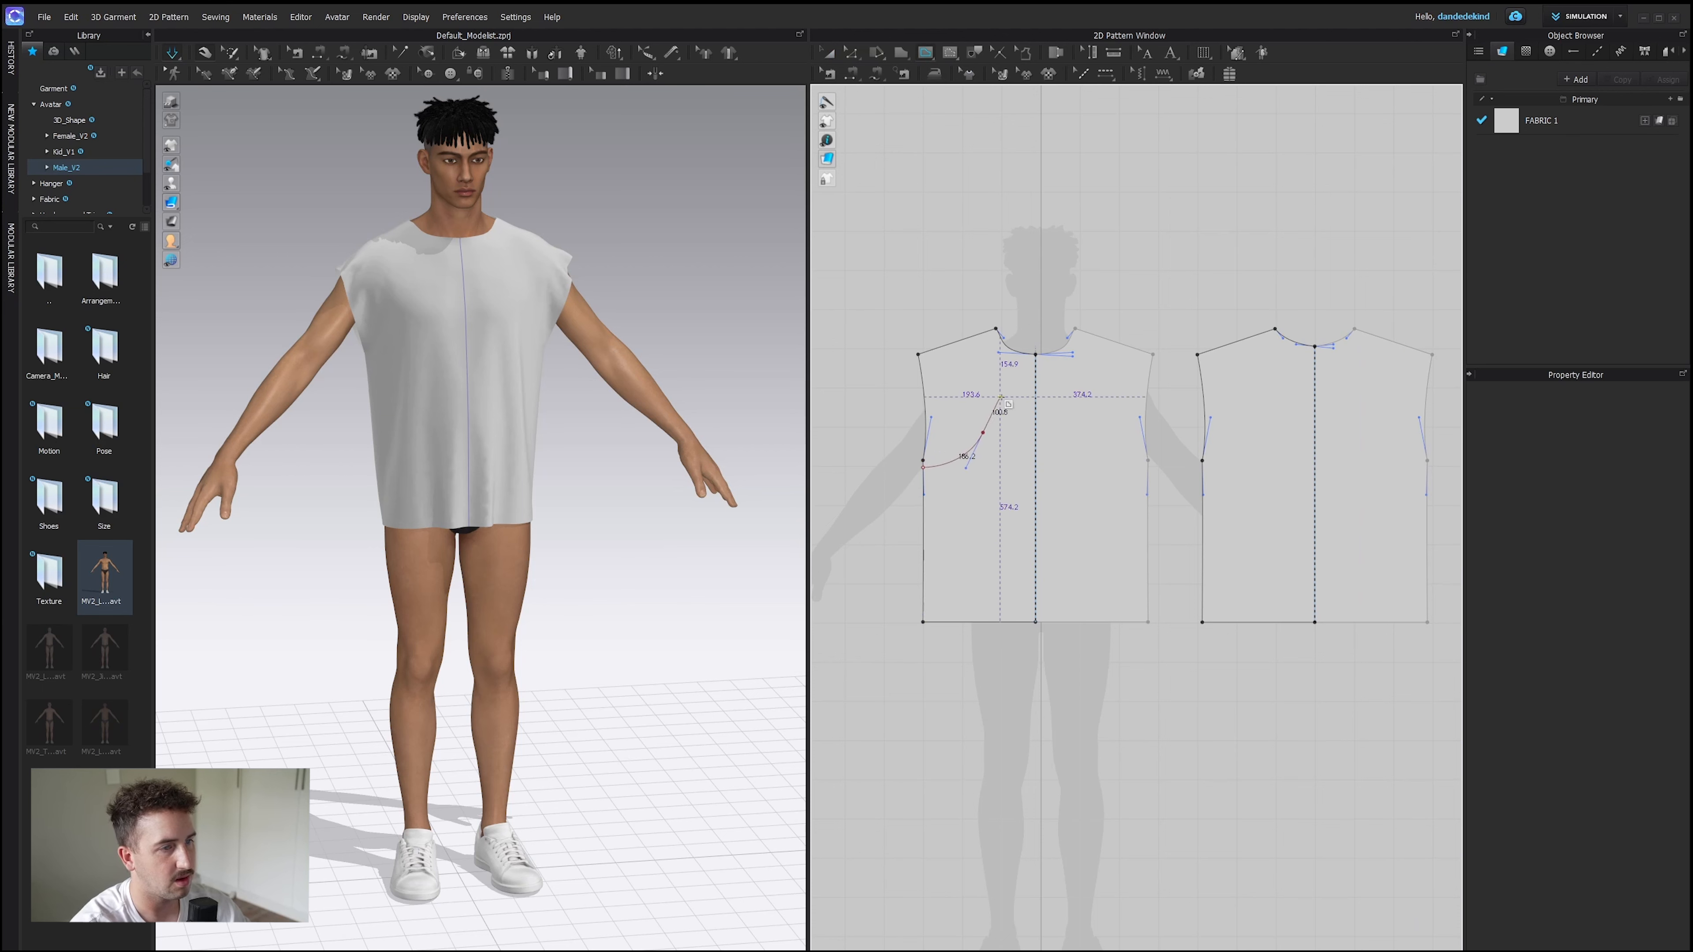
double_click(1035, 399)
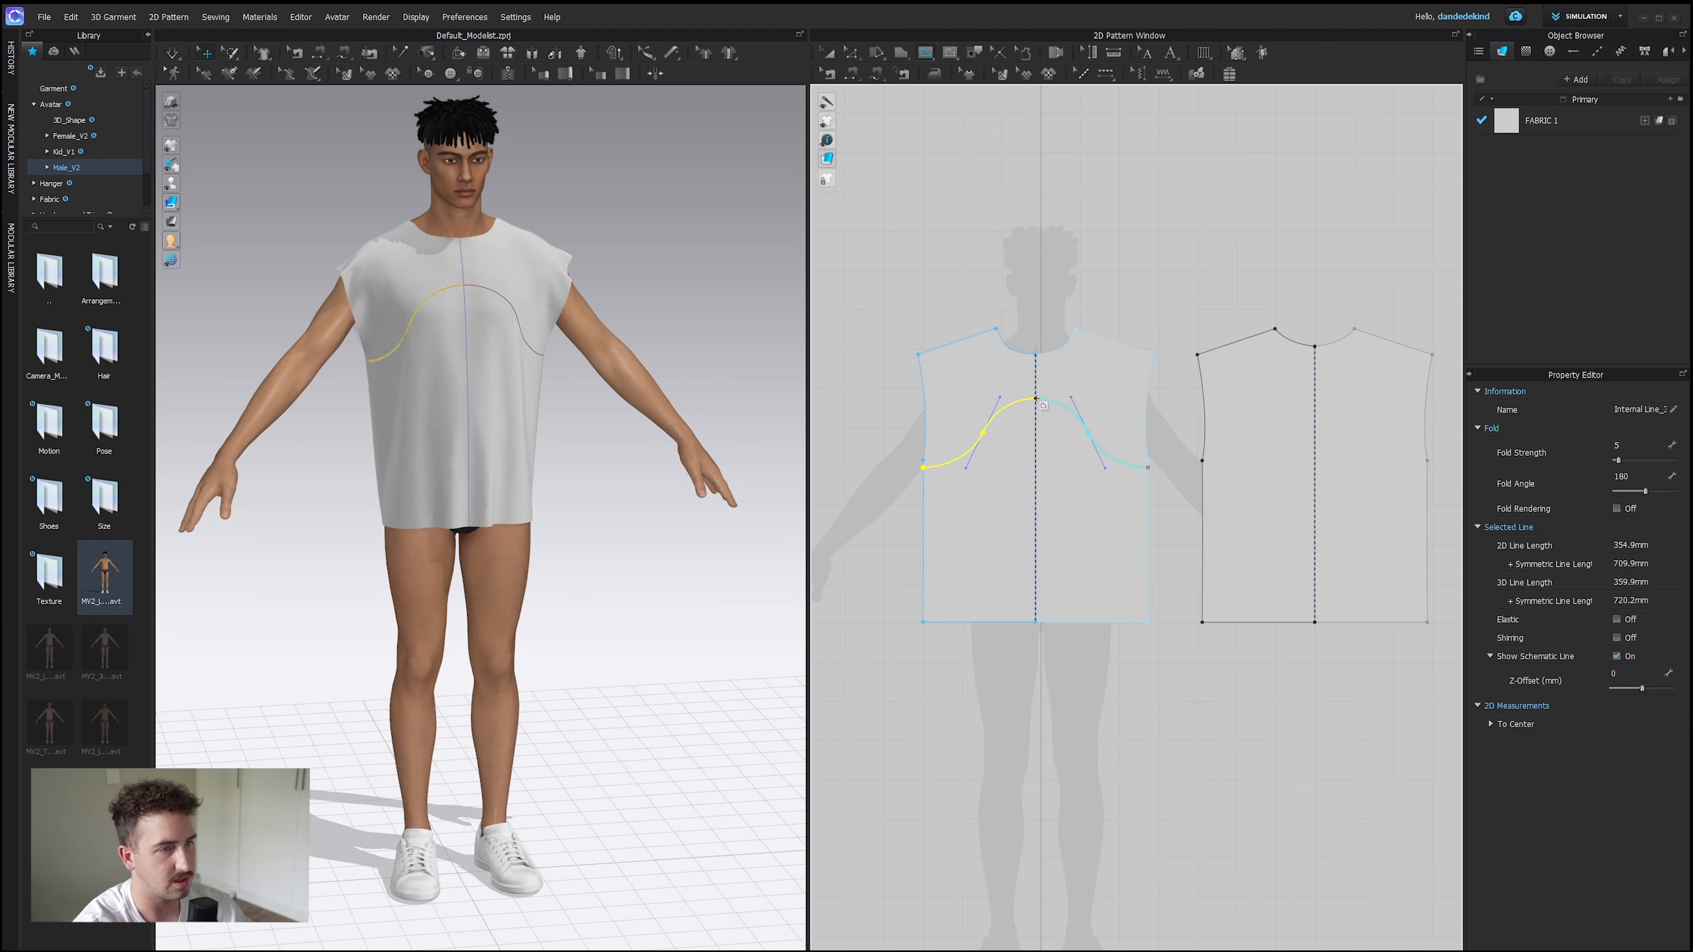
Reshape the front panel's internal curve with Edit Pattern so that it rounds more fully toward the center line.
scroll(1041, 422, up, 3)
right_drag(507, 320, 589, 335)
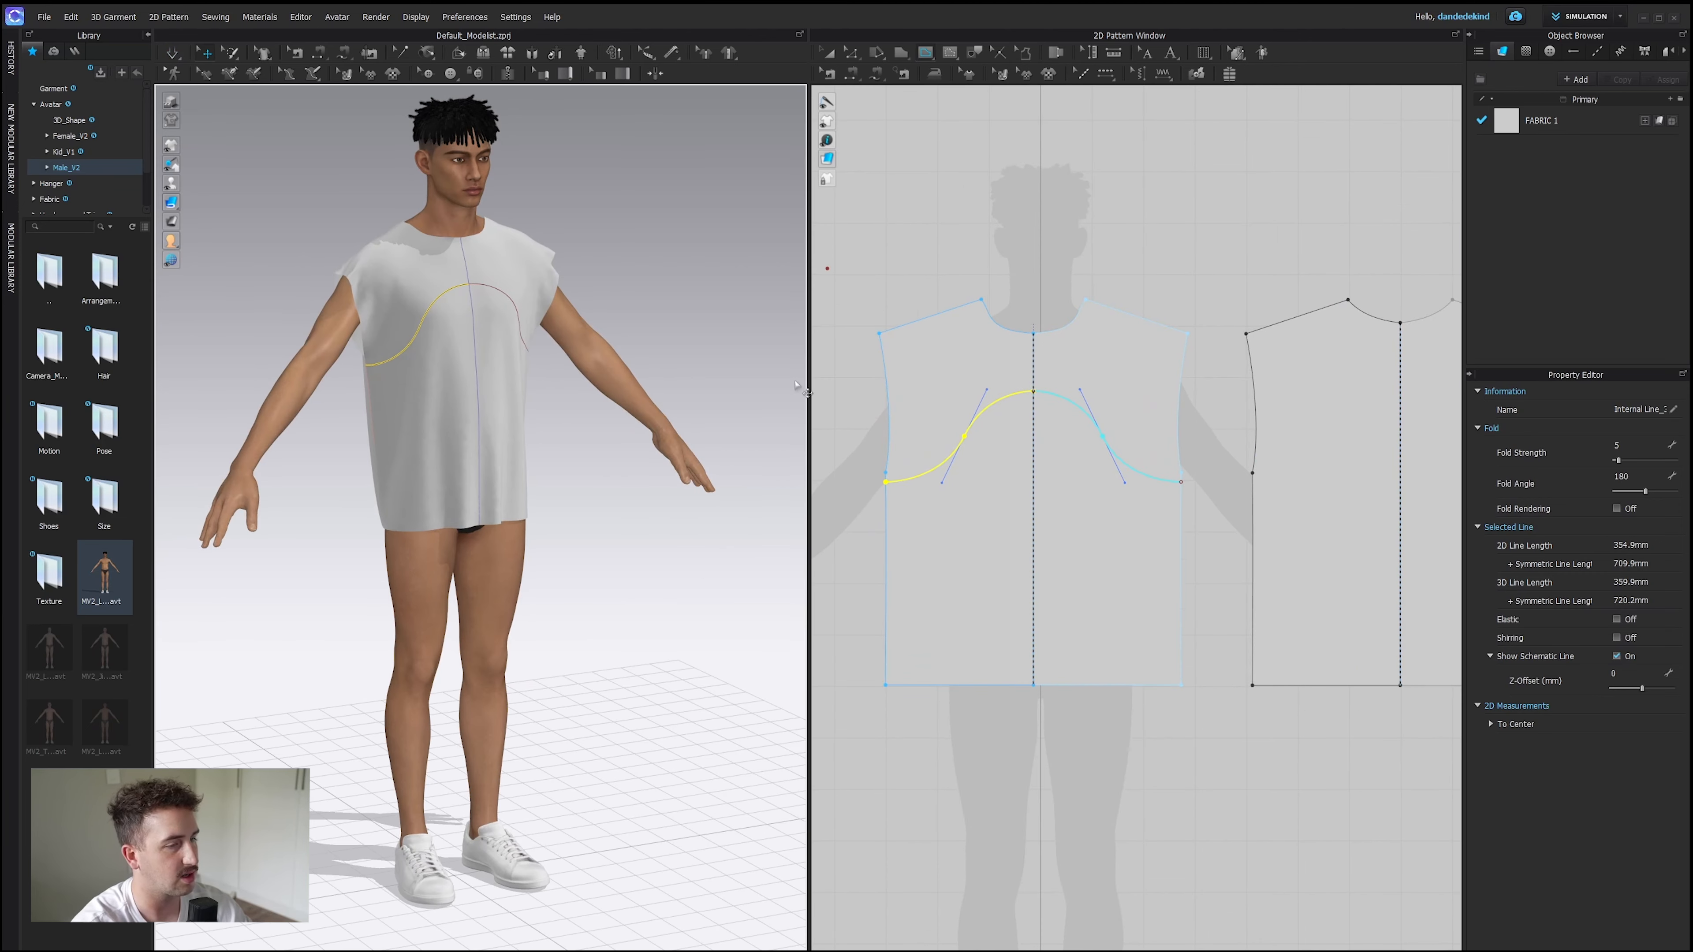
key(z)
scroll(995, 424, up, 4)
click(978, 347)
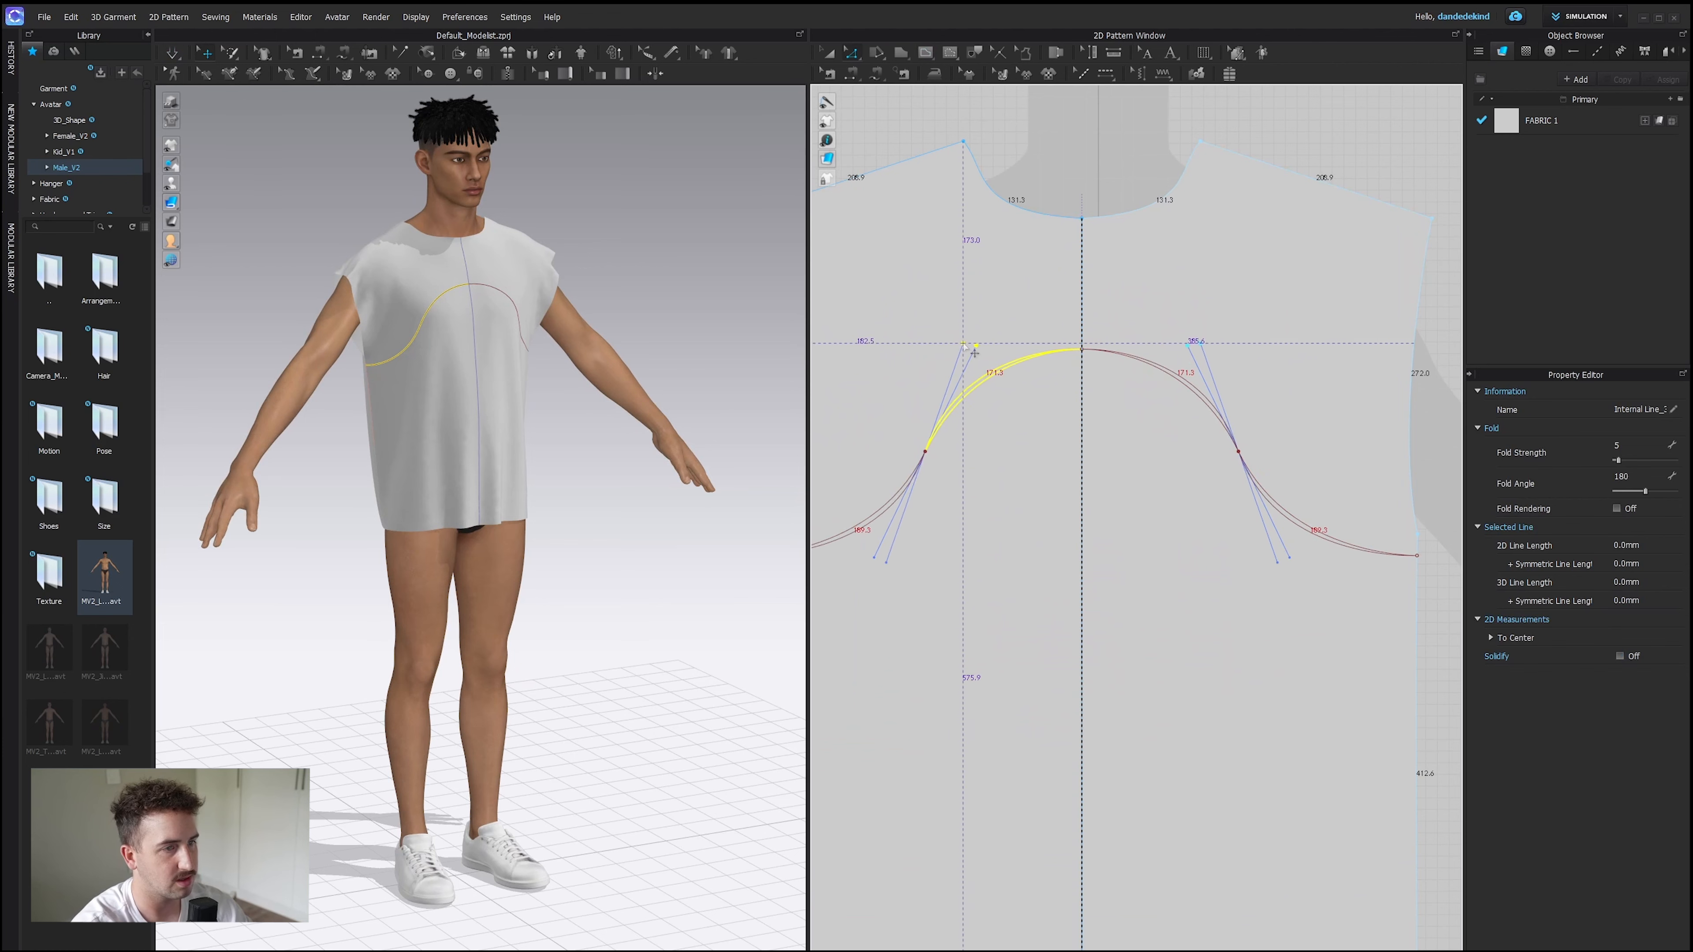
scroll(1060, 266, down, 4)
click(1060, 265)
scroll(987, 213, down, 2)
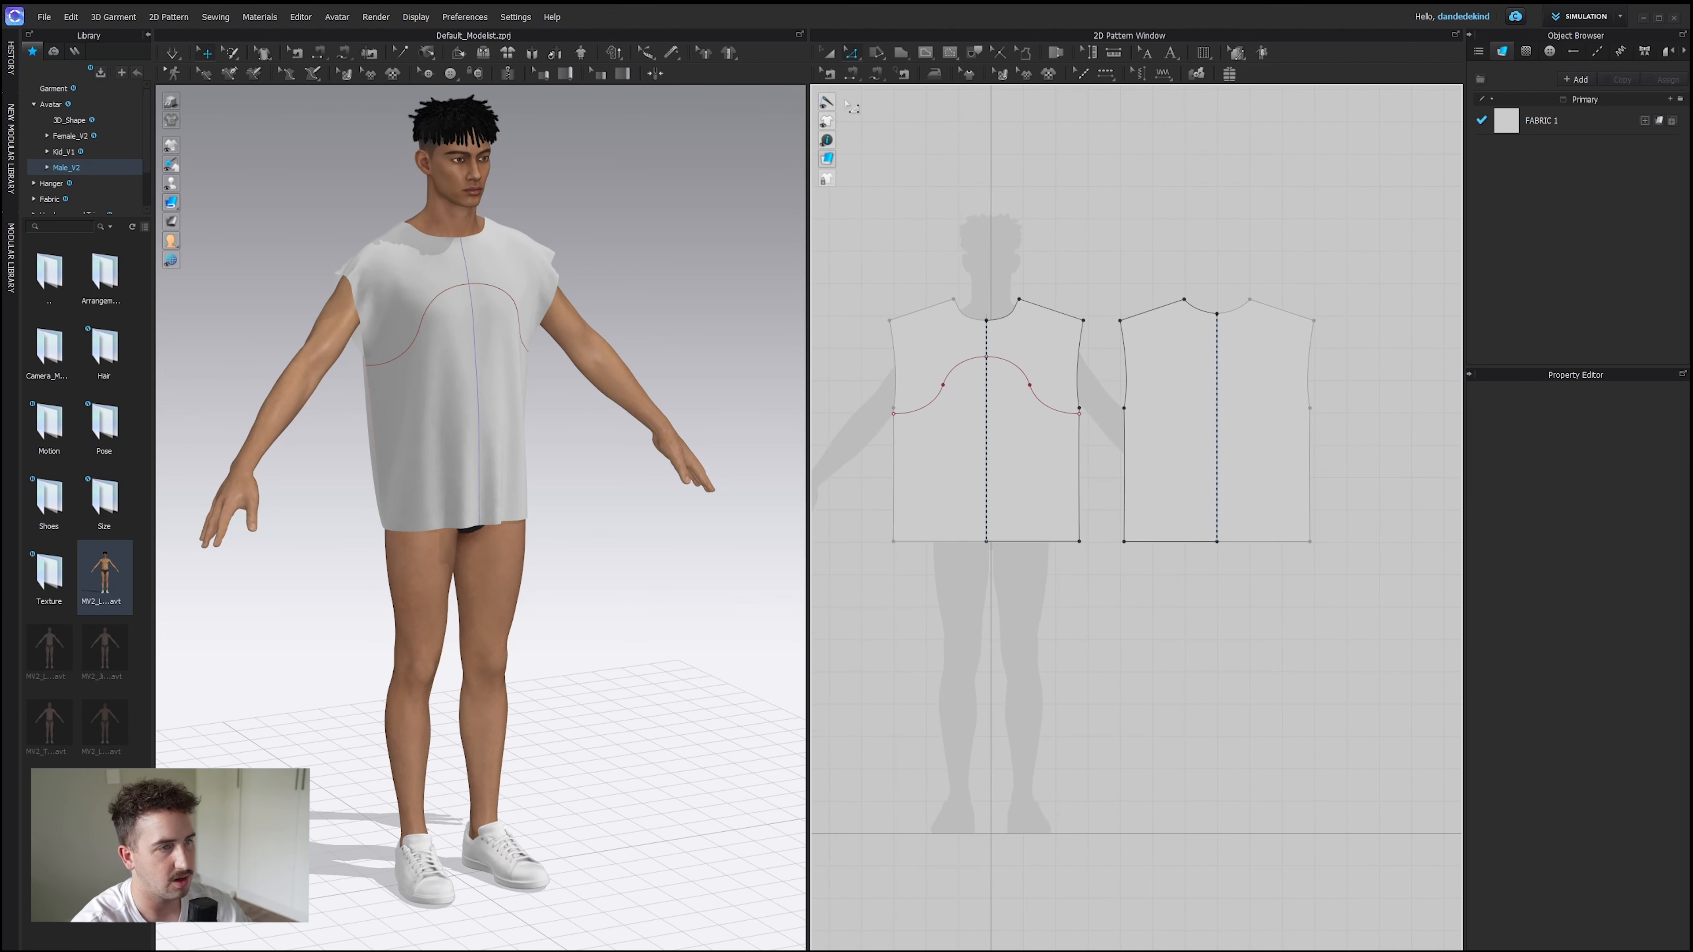
Copy the front panel's curved internal line and paste it at the same height on the back panel.
click(827, 53)
click(960, 363)
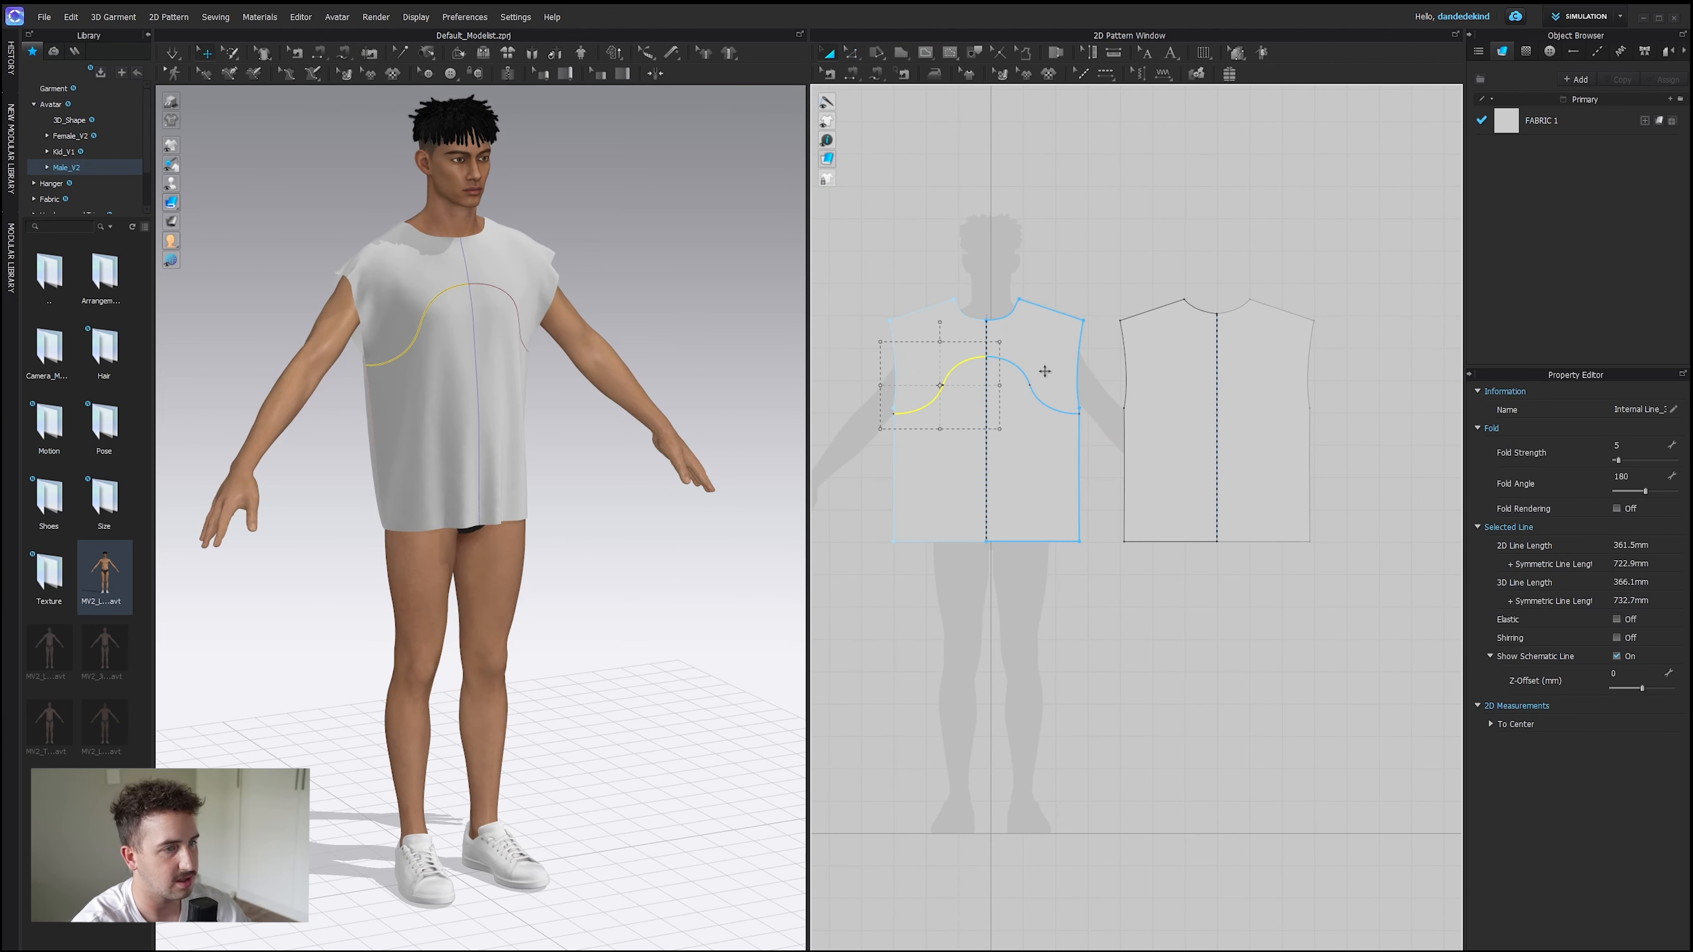
key(ctrl+c)
key(ctrl+v)
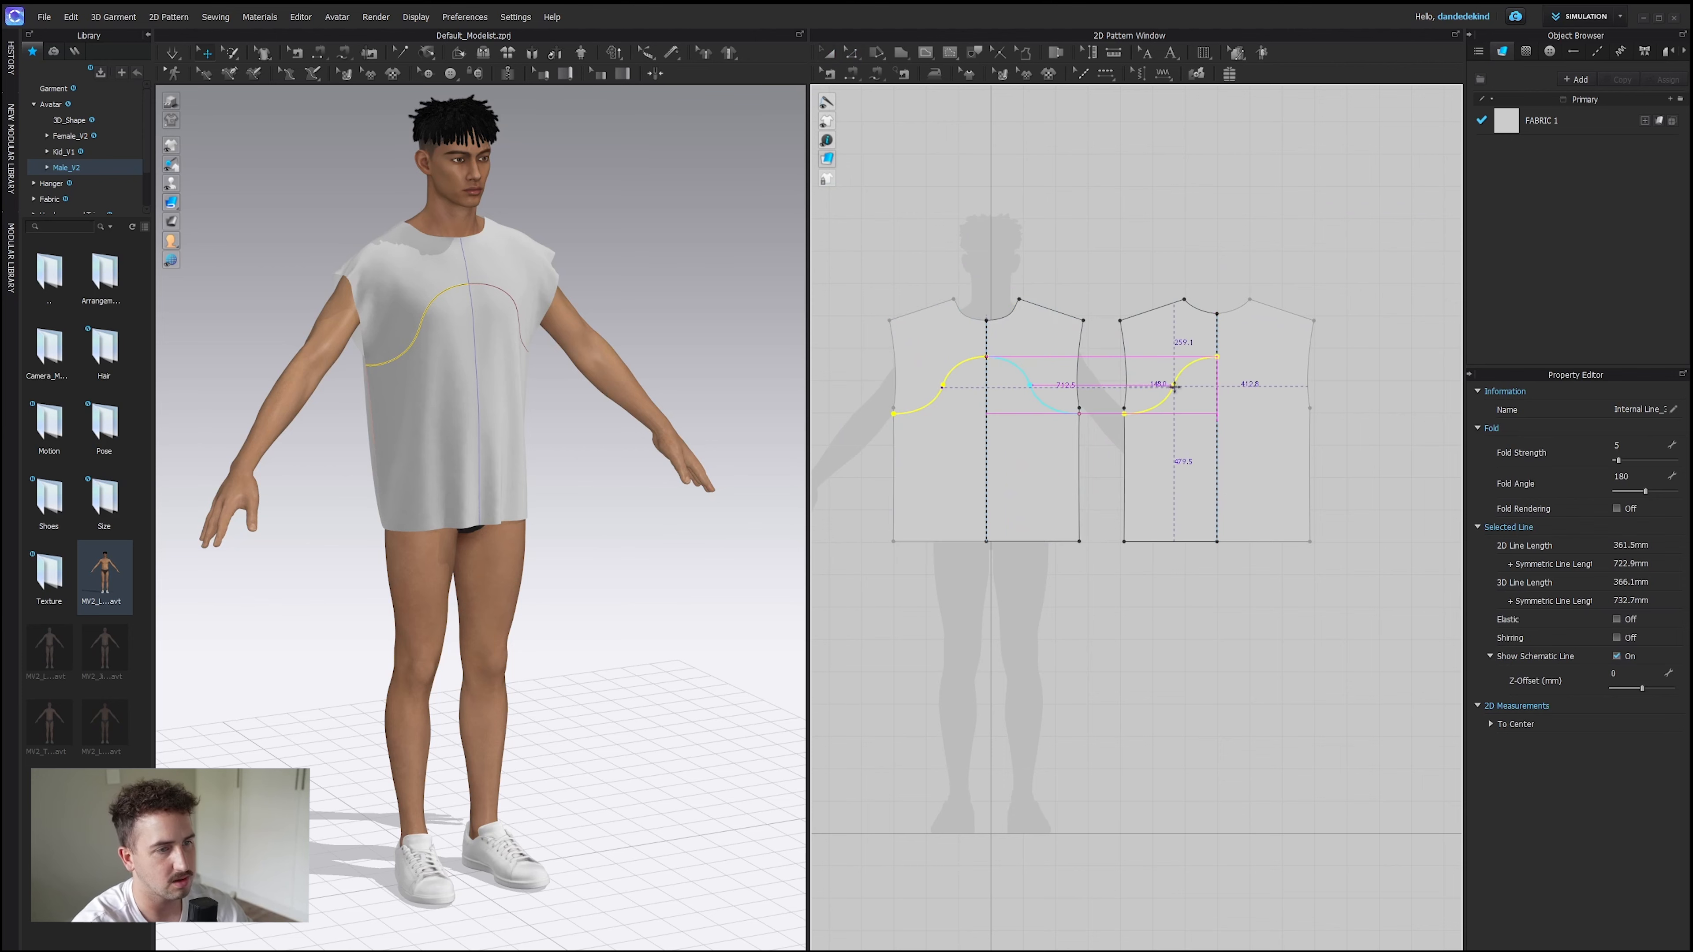
click(1171, 385)
right_drag(443, 438, 184, 452)
click(667, 427)
Create piping along the full curved internal line on the front panel.
scroll(413, 227, up, 5)
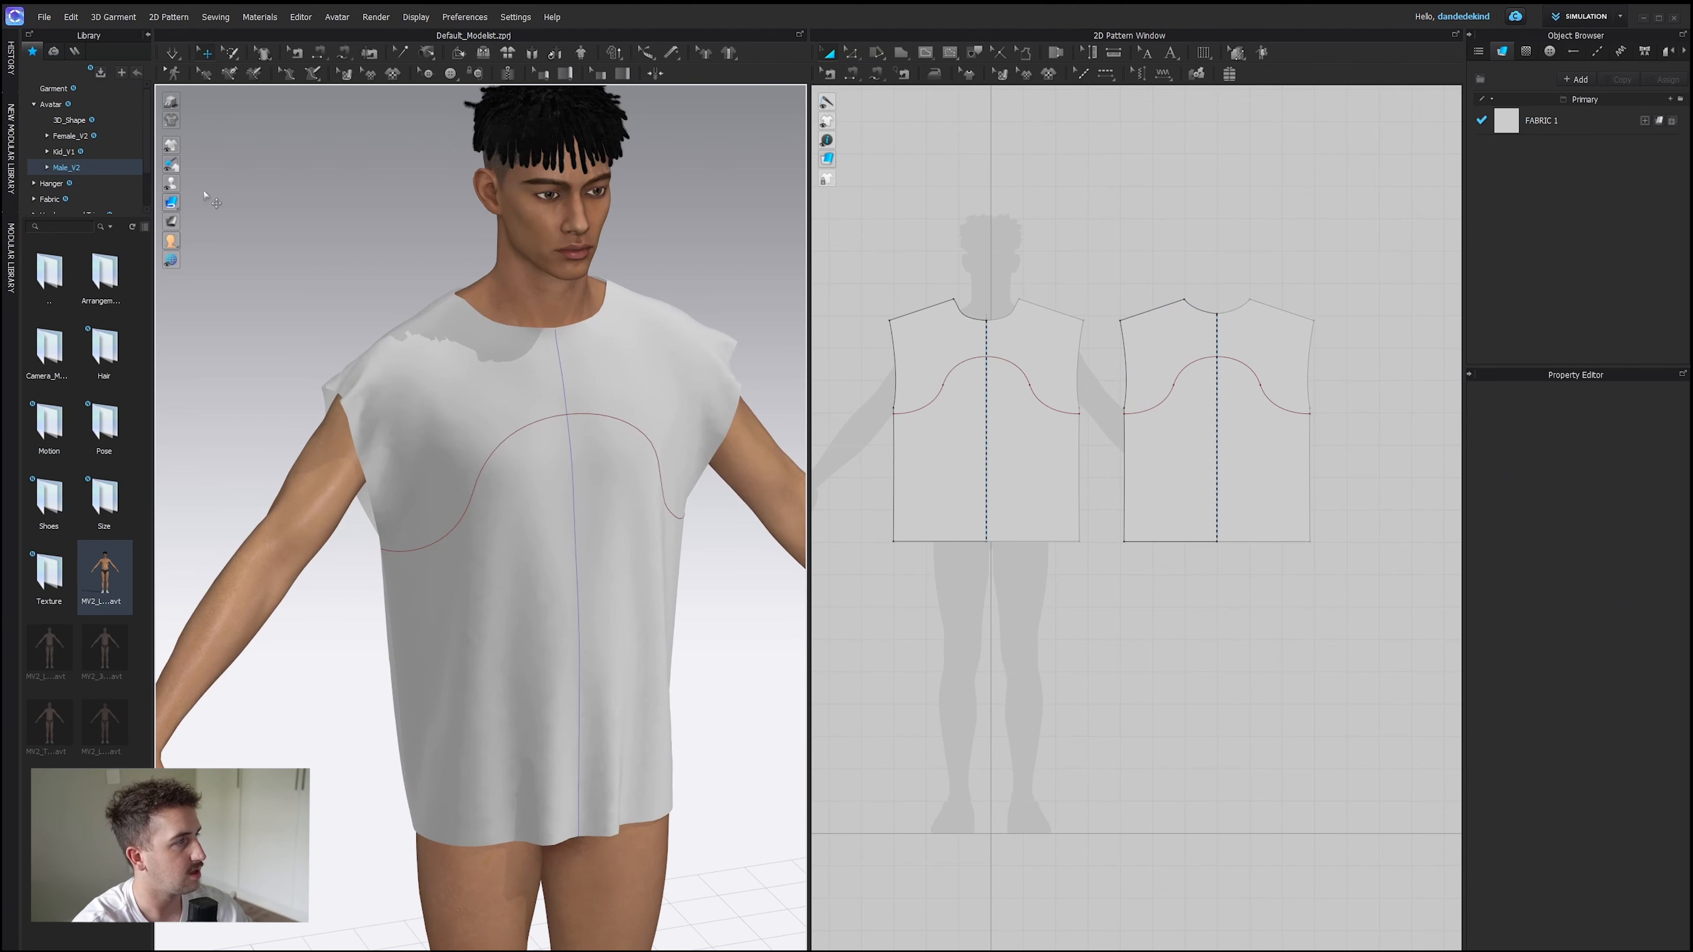
scroll(625, 437, up, 2)
middle_drag(623, 442, 525, 480)
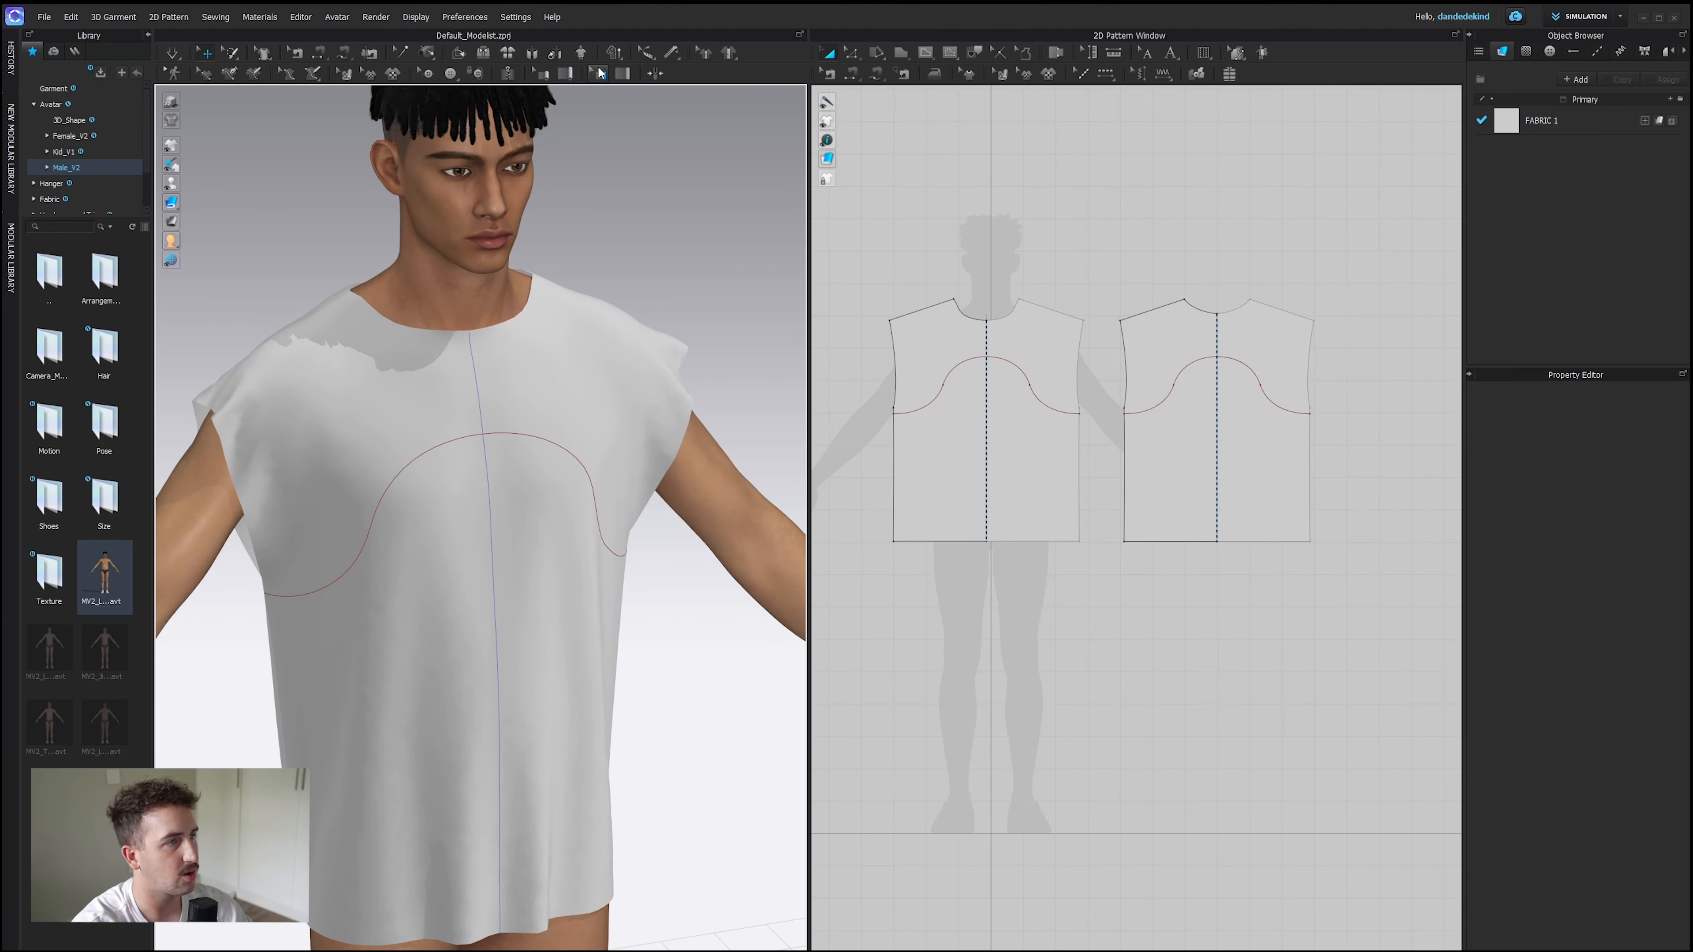
click(567, 75)
scroll(1000, 379, up, 4)
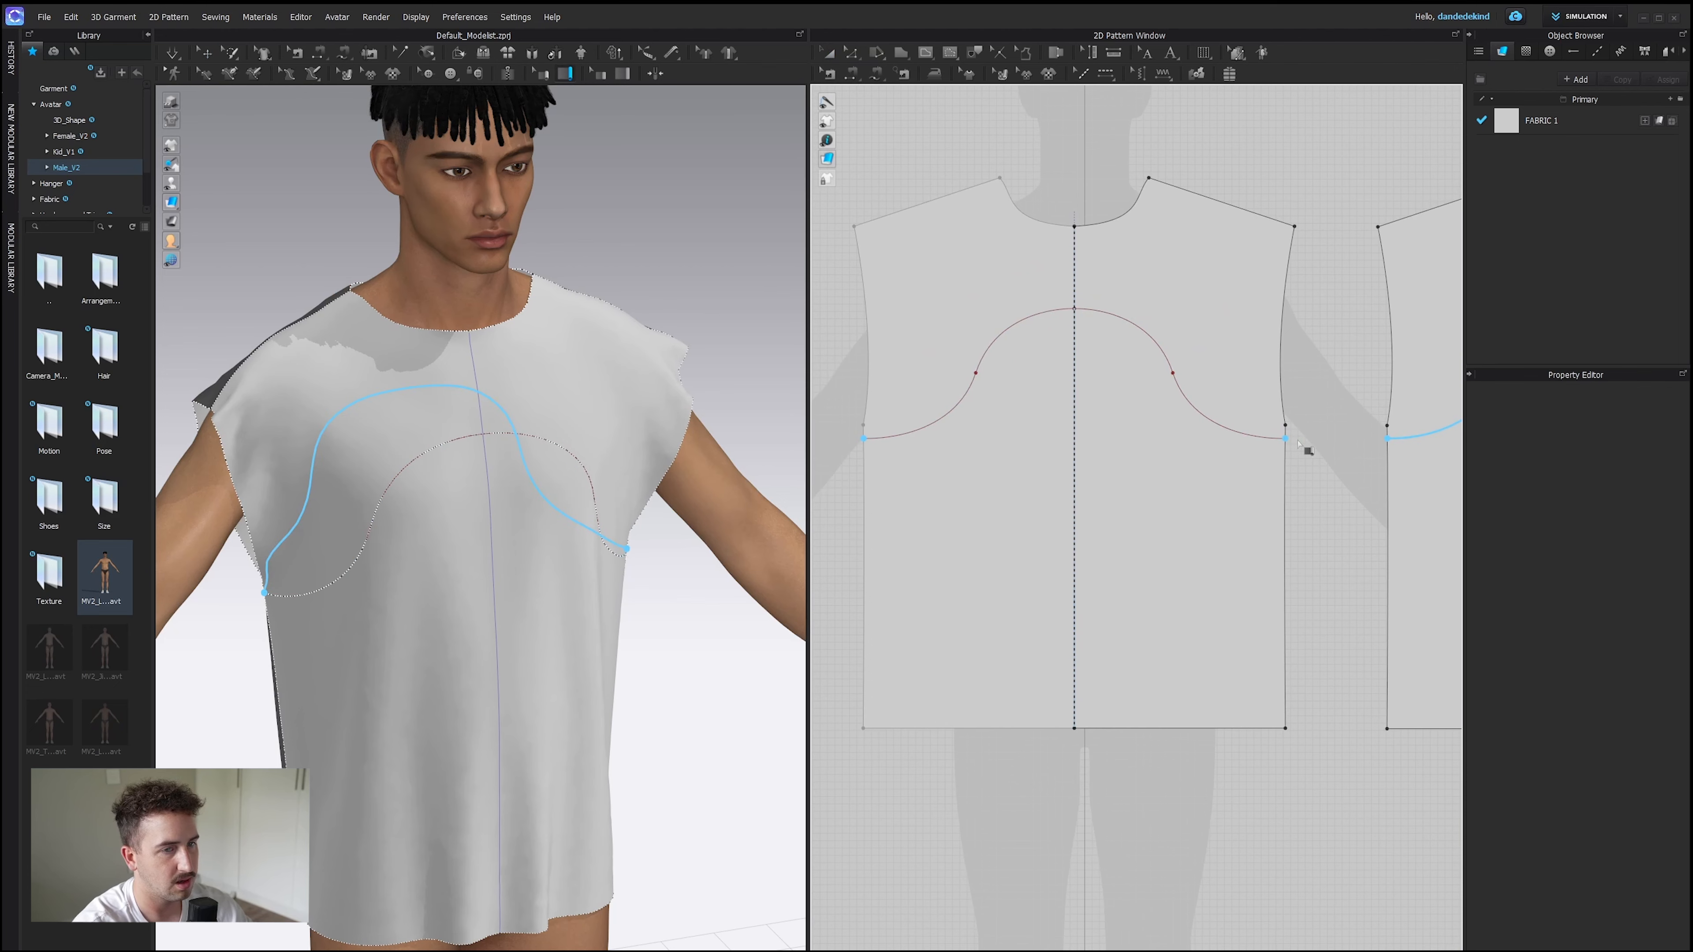
scroll(1300, 444, down, 4)
click(1160, 460)
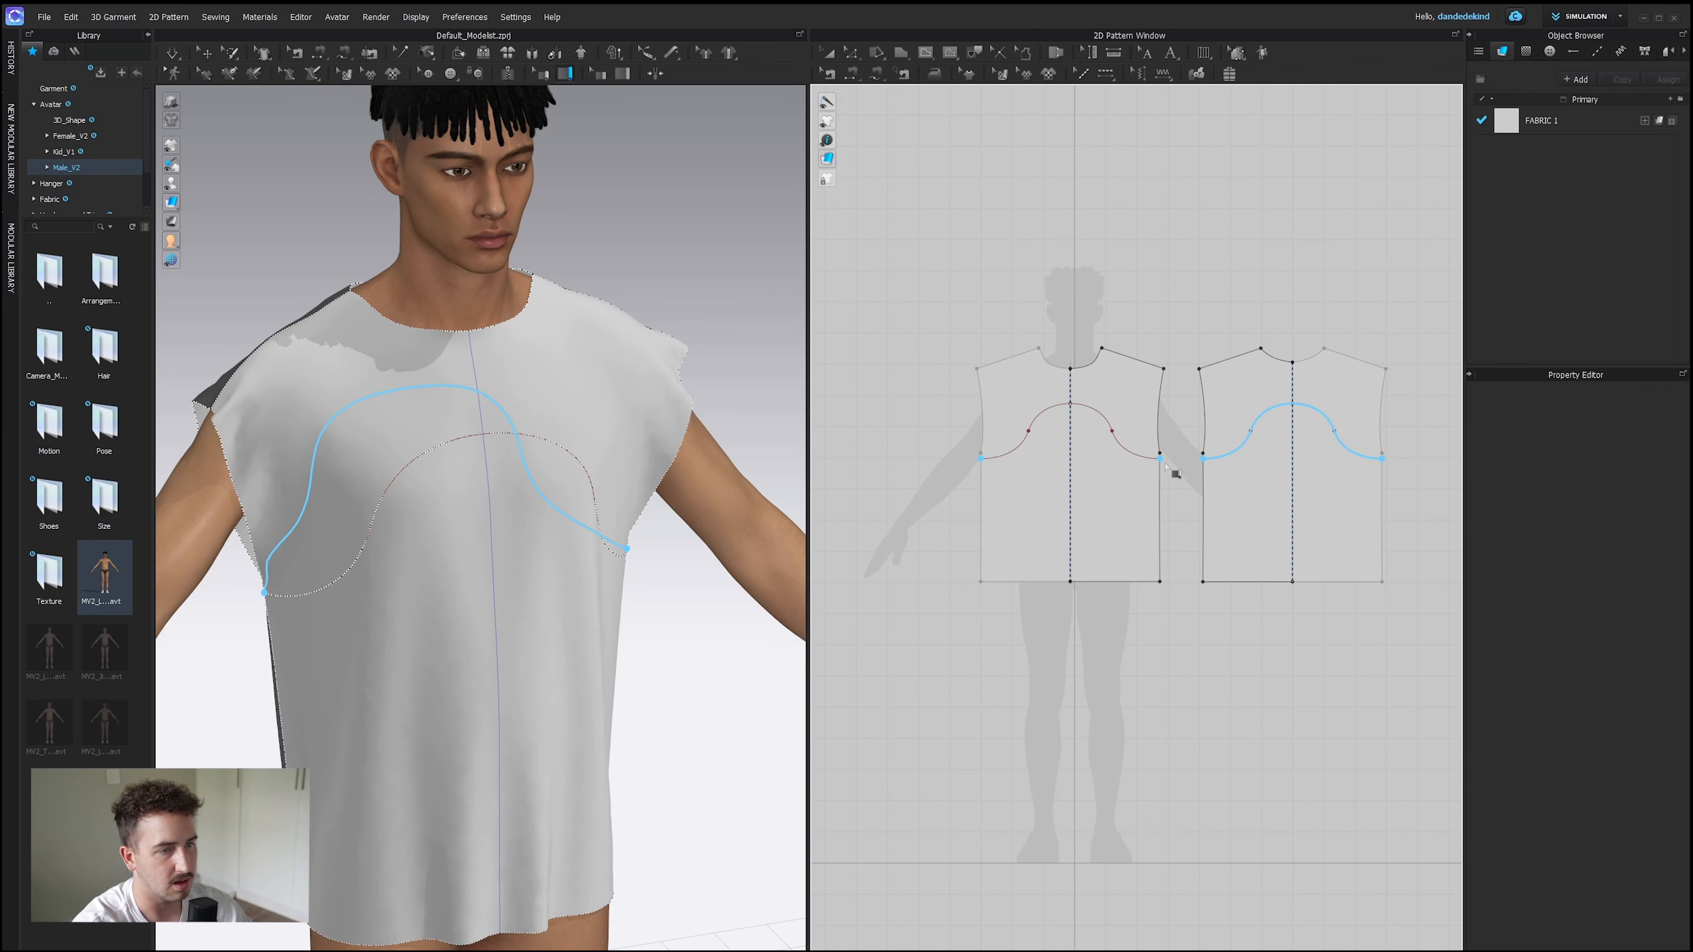
double_click(1165, 463)
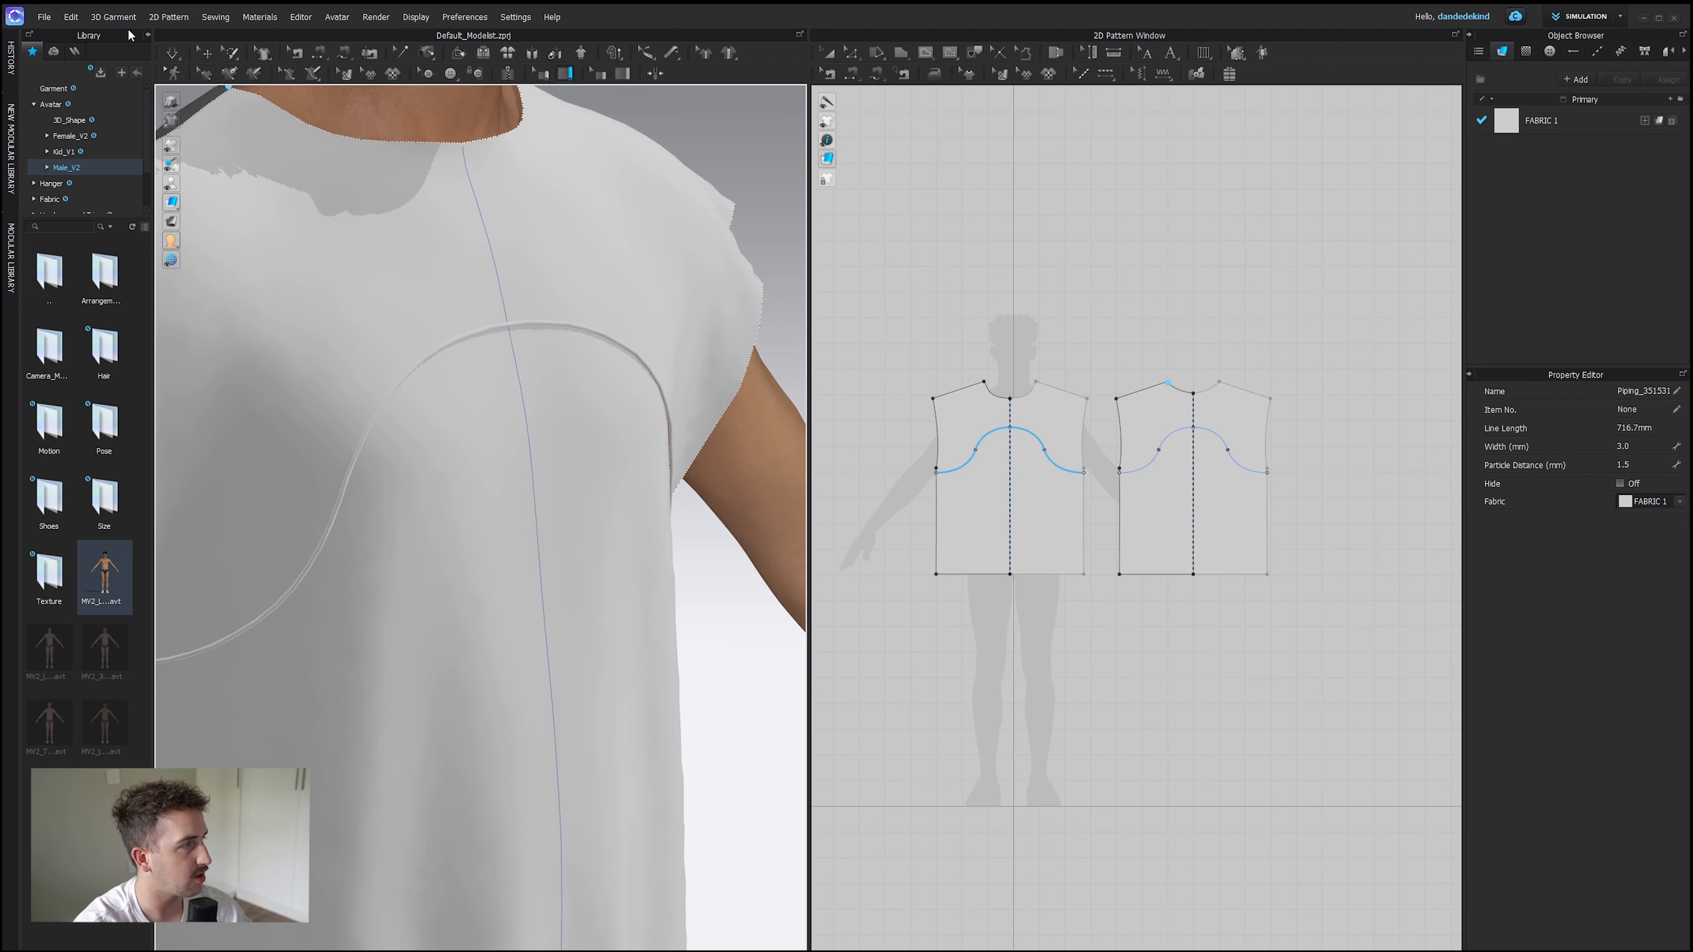
Set the front piping's particle distance to 0.8 mm and its width to 2.0 mm.
click(205, 52)
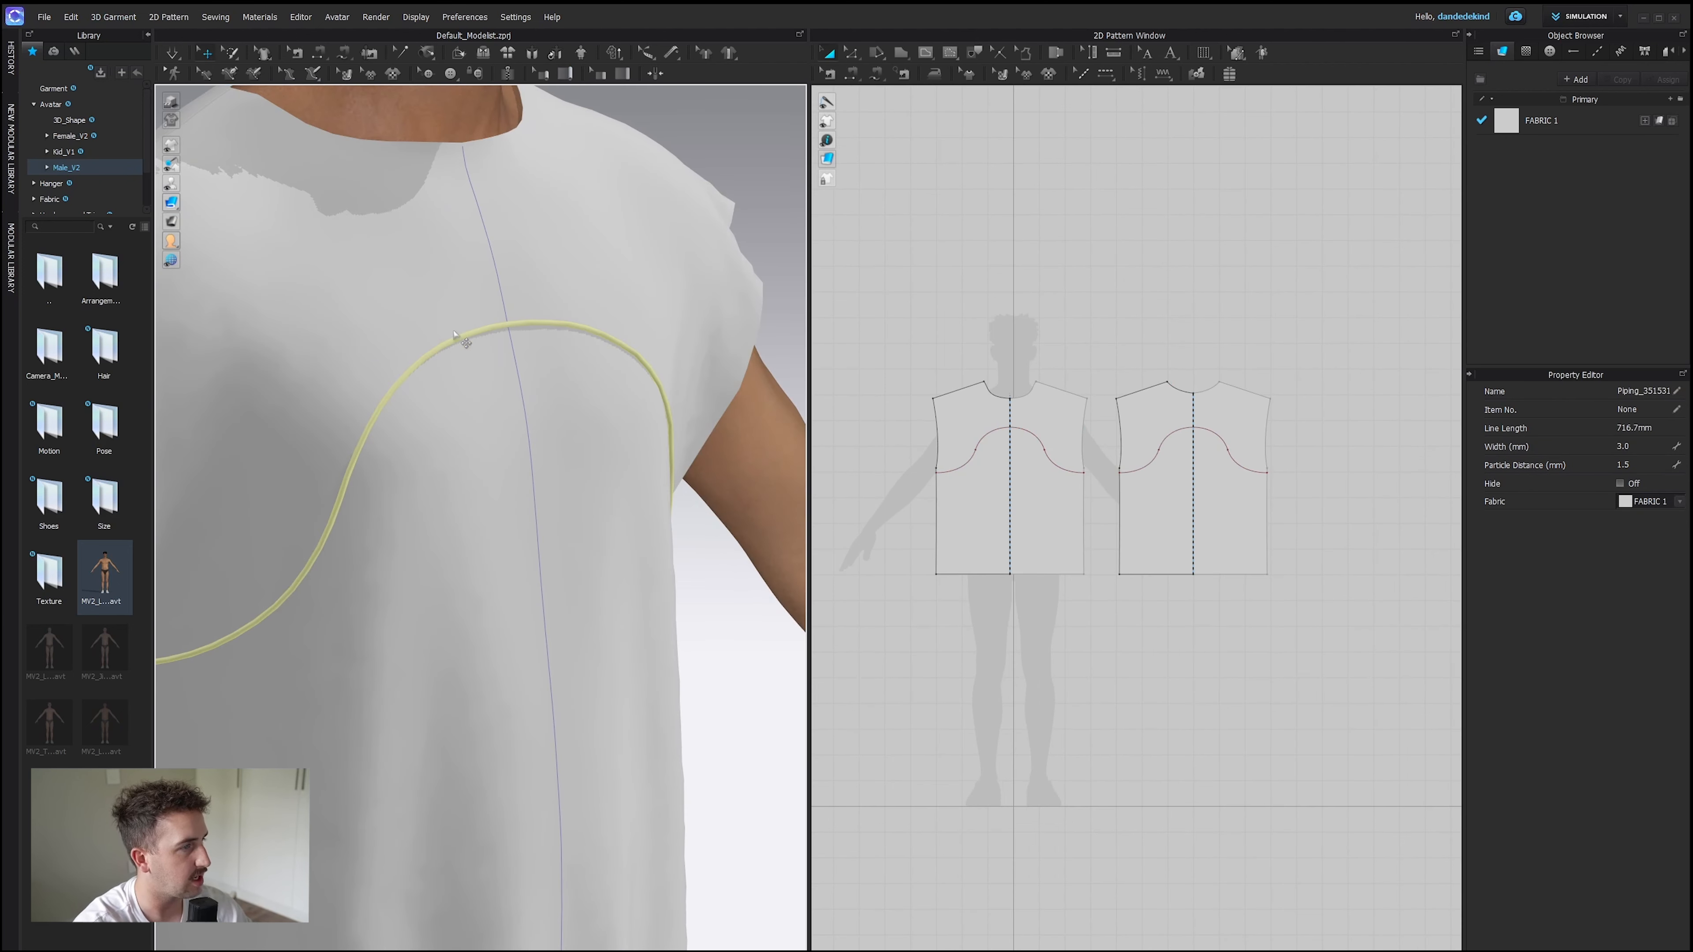
click(1639, 465)
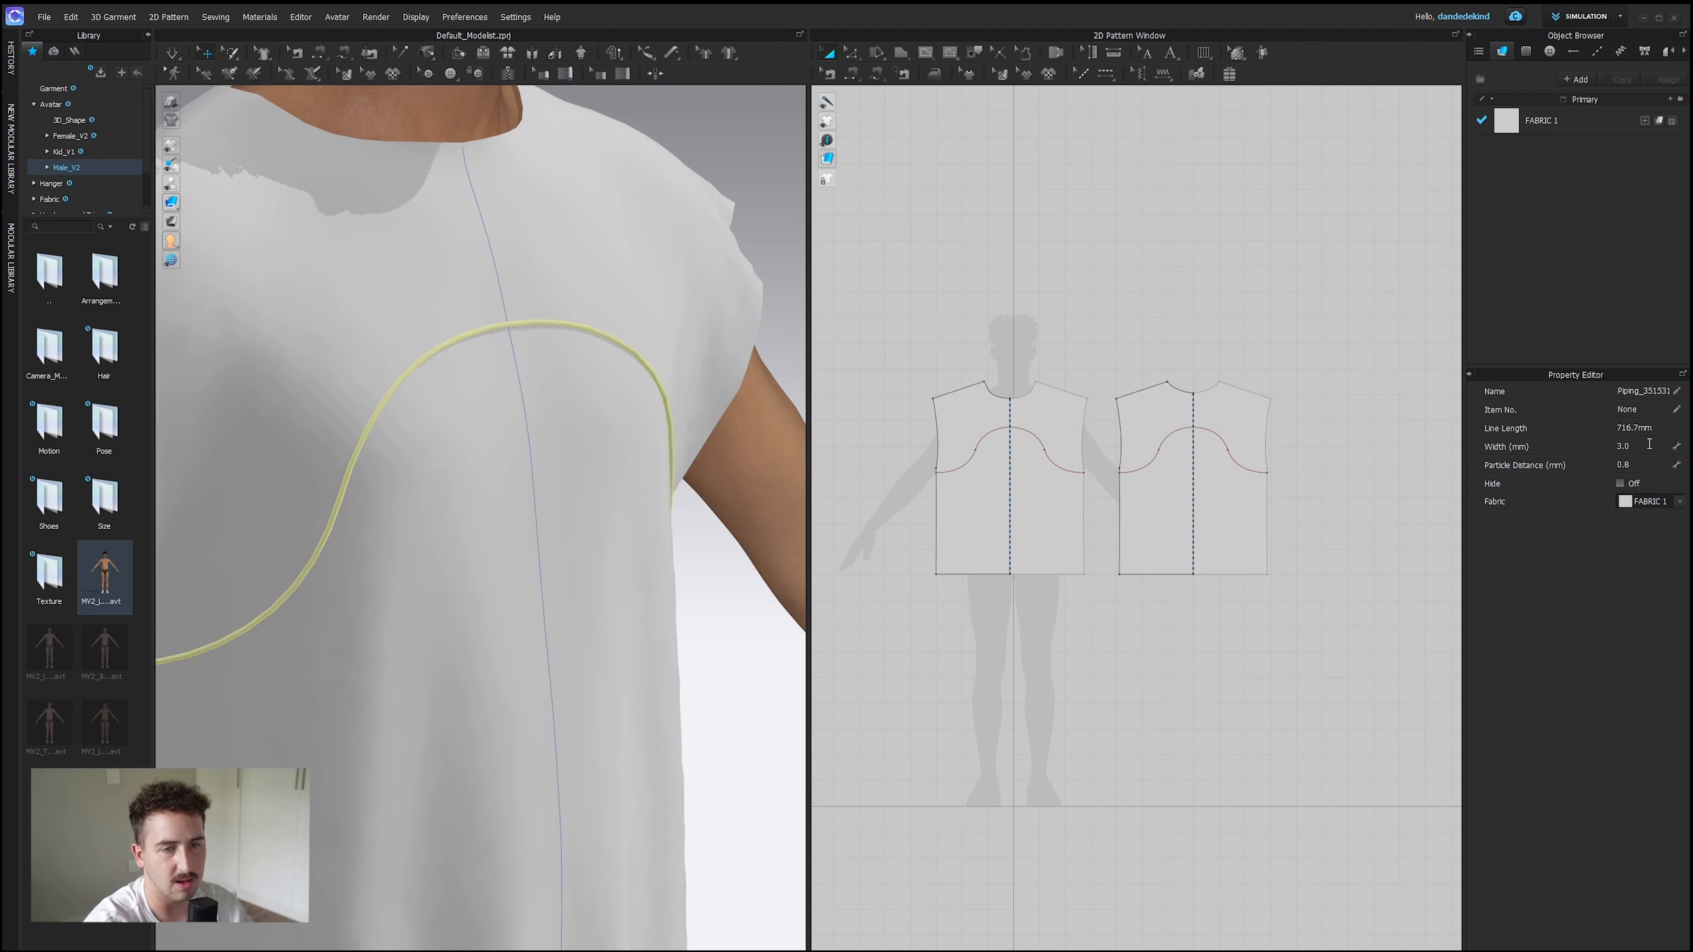
key(Return)
Create piping along the curved internal line on the back panel.
right_drag(470, 455, 518, 571)
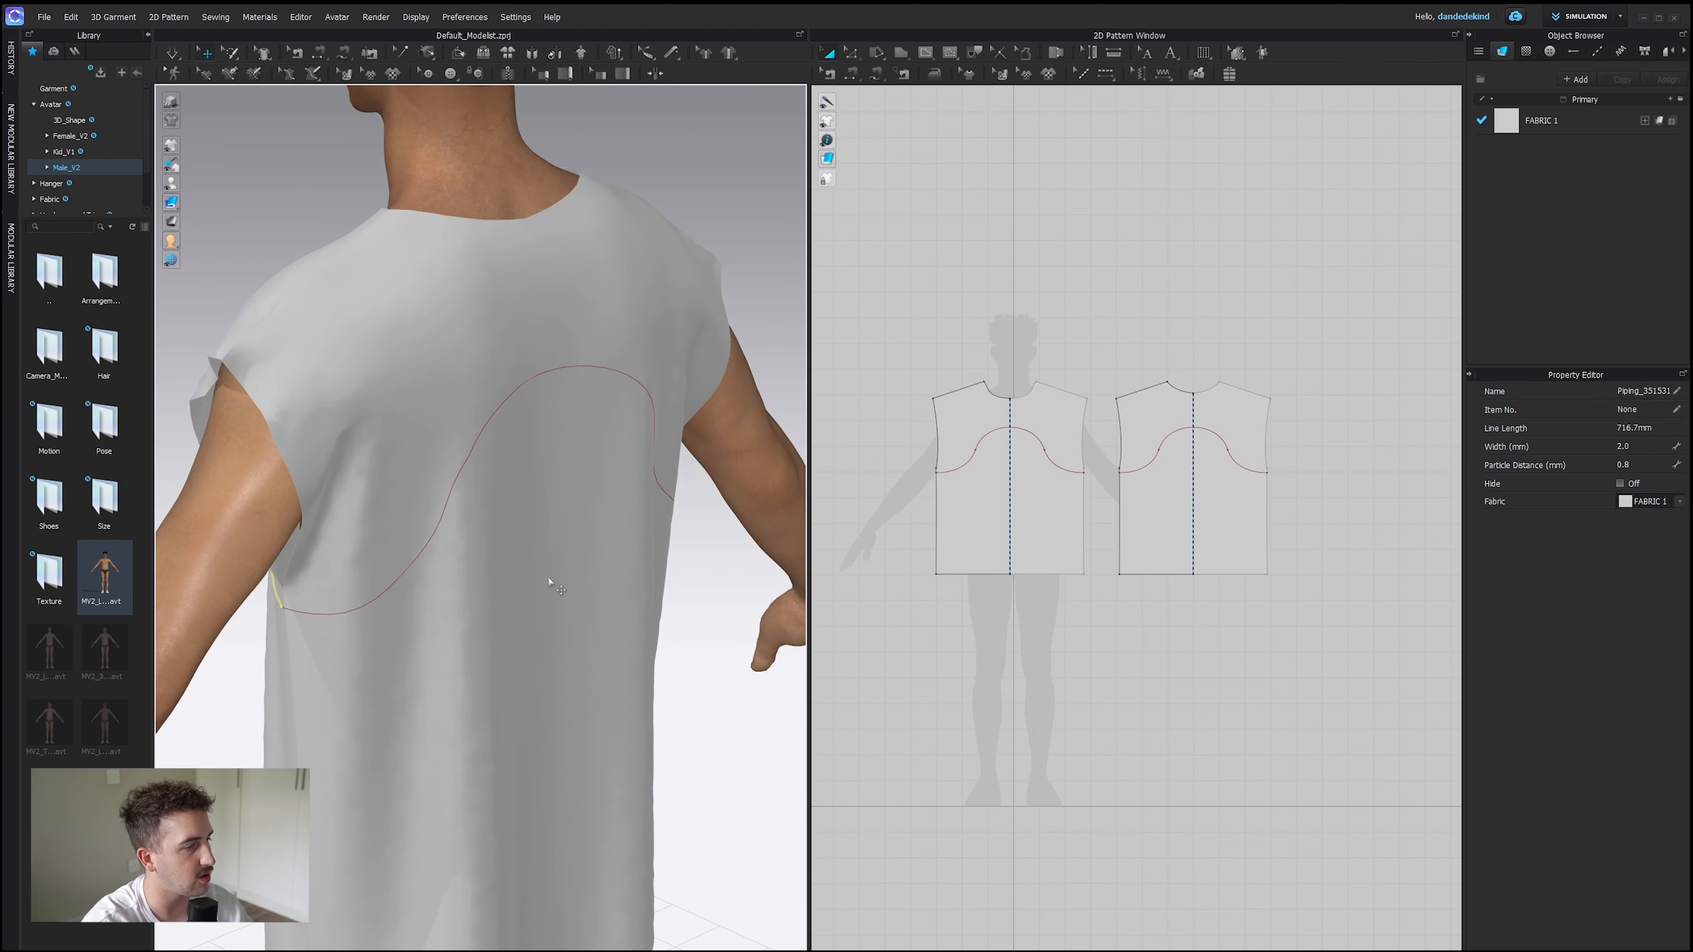
click(828, 55)
click(1164, 528)
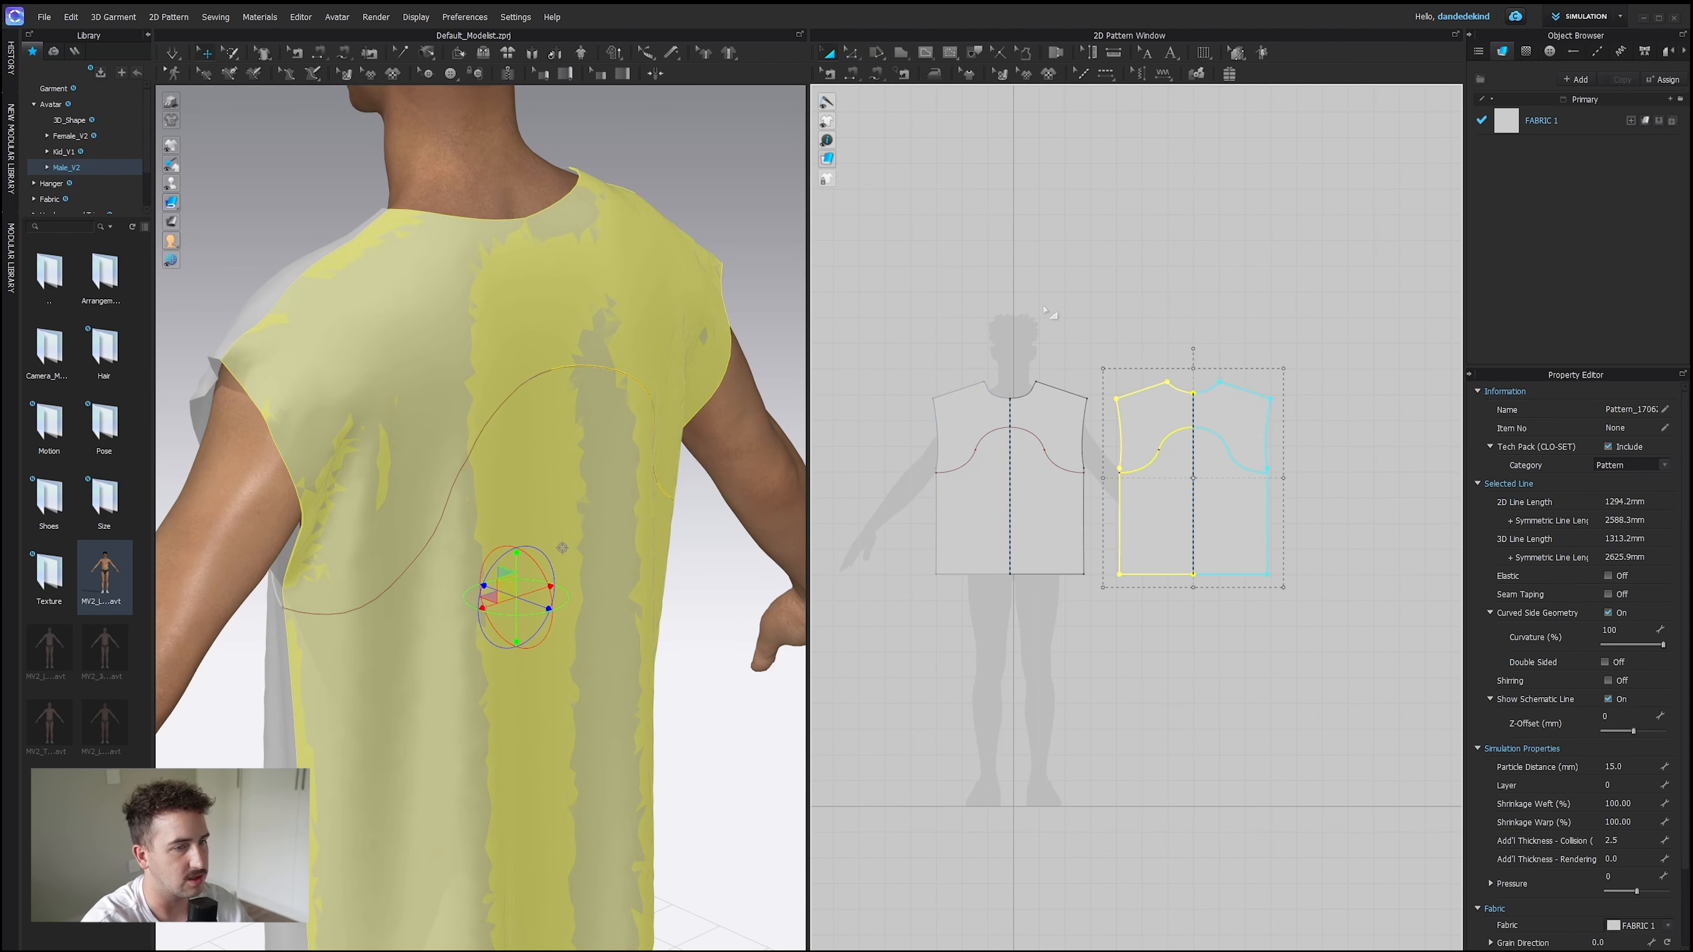
right_click(613, 534)
click(693, 691)
click(742, 187)
right_drag(742, 187, 469, 398)
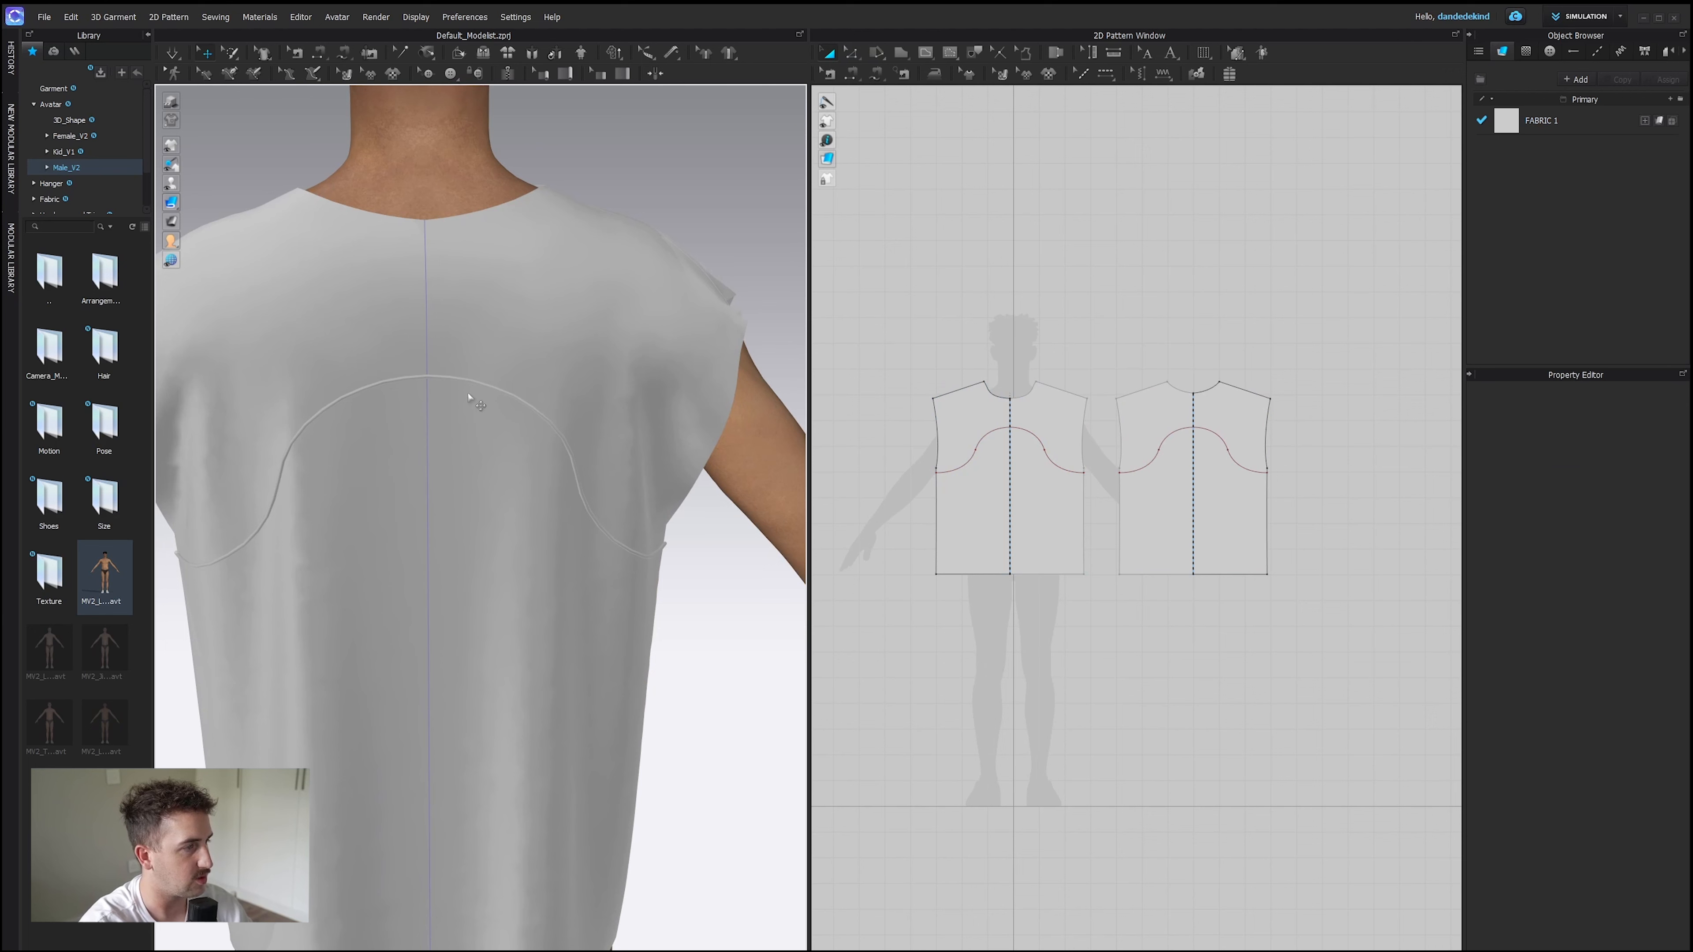
Set the back piping's particle distance to 0.8 mm and open its width for editing.
click(485, 387)
click(1651, 462)
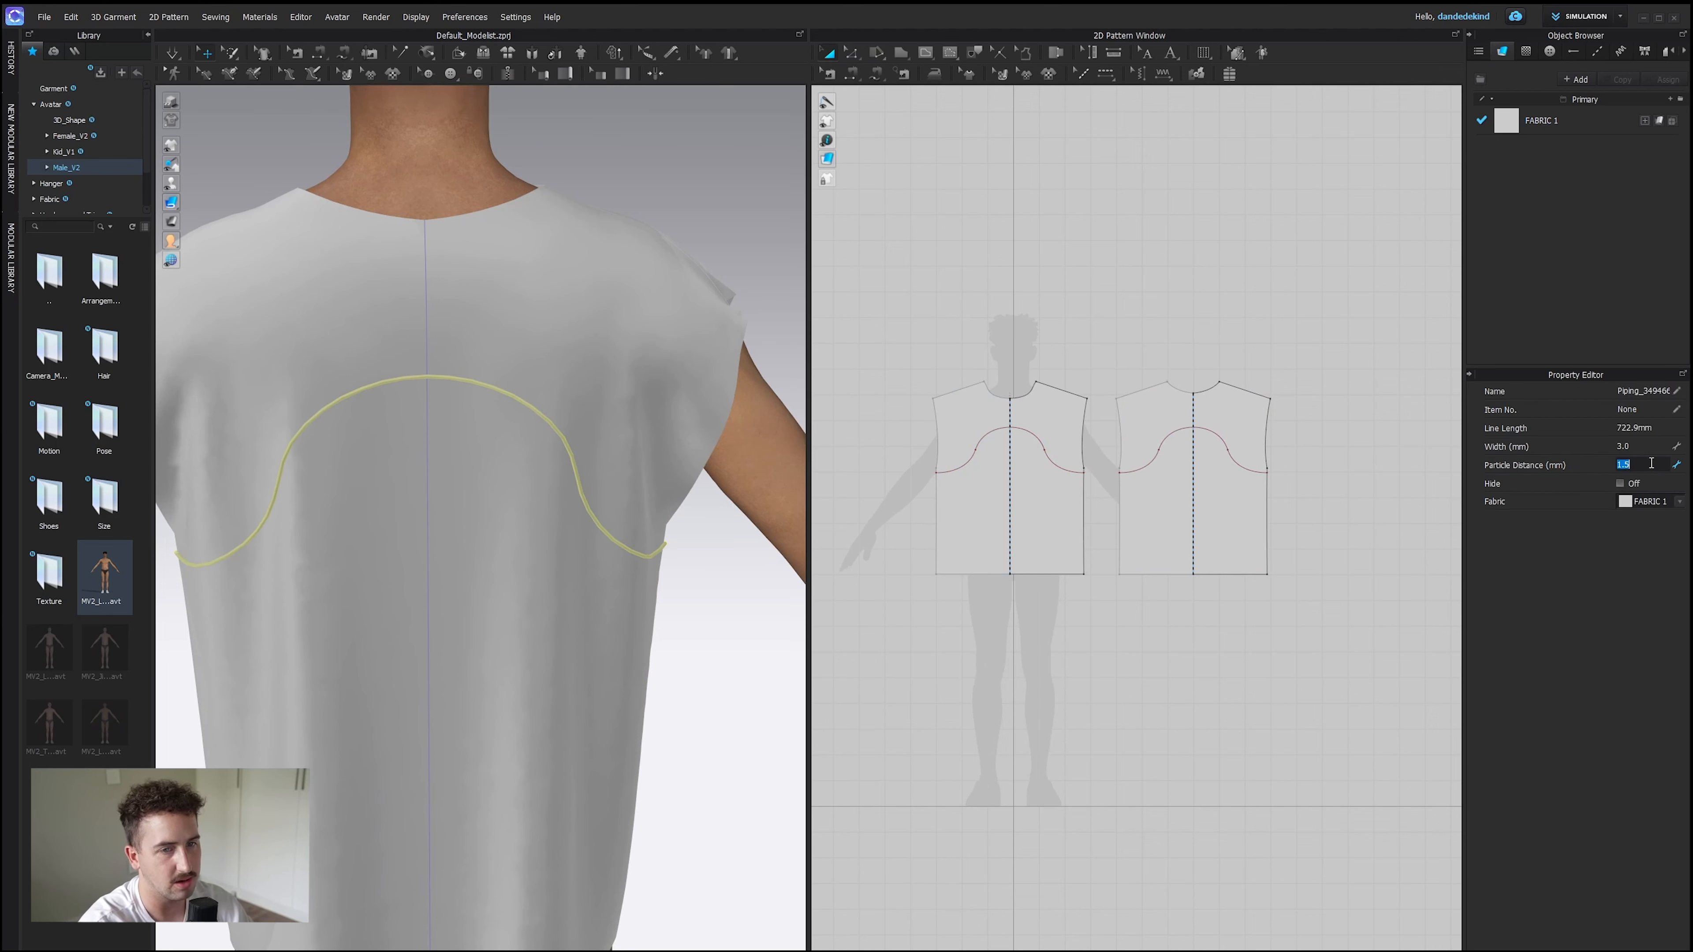
text(0.8)
click(1635, 447)
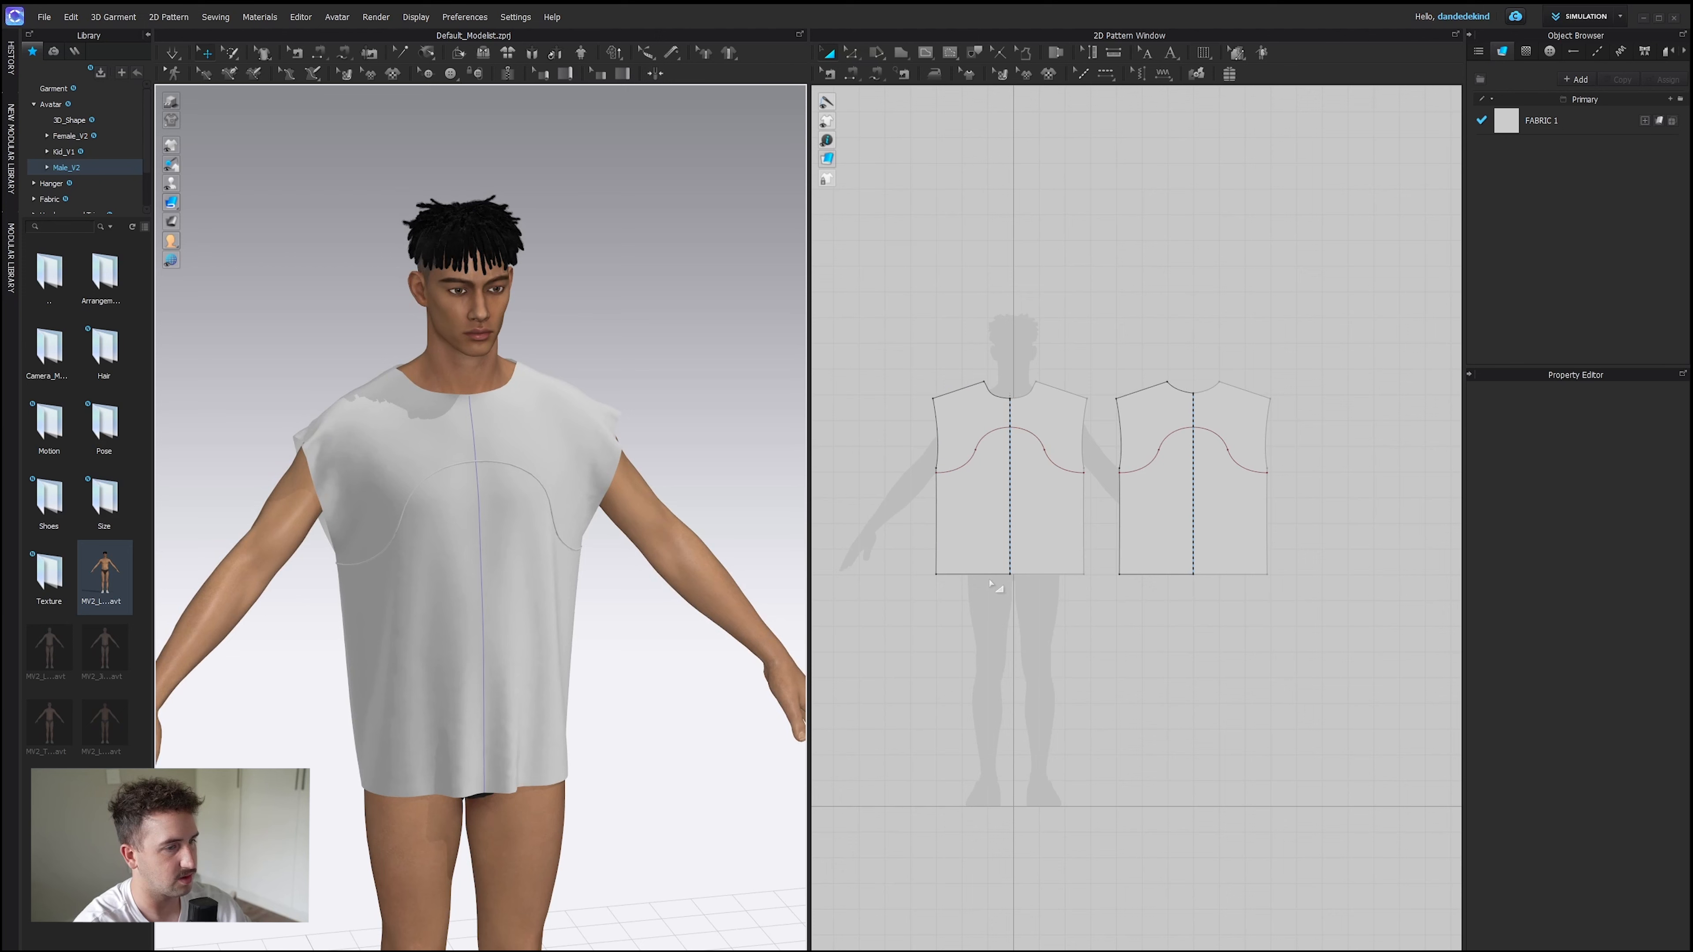
Shorten the garment by raising the bottom hems of the front and back panels together with Edit Pattern.
key(z)
click(984, 575)
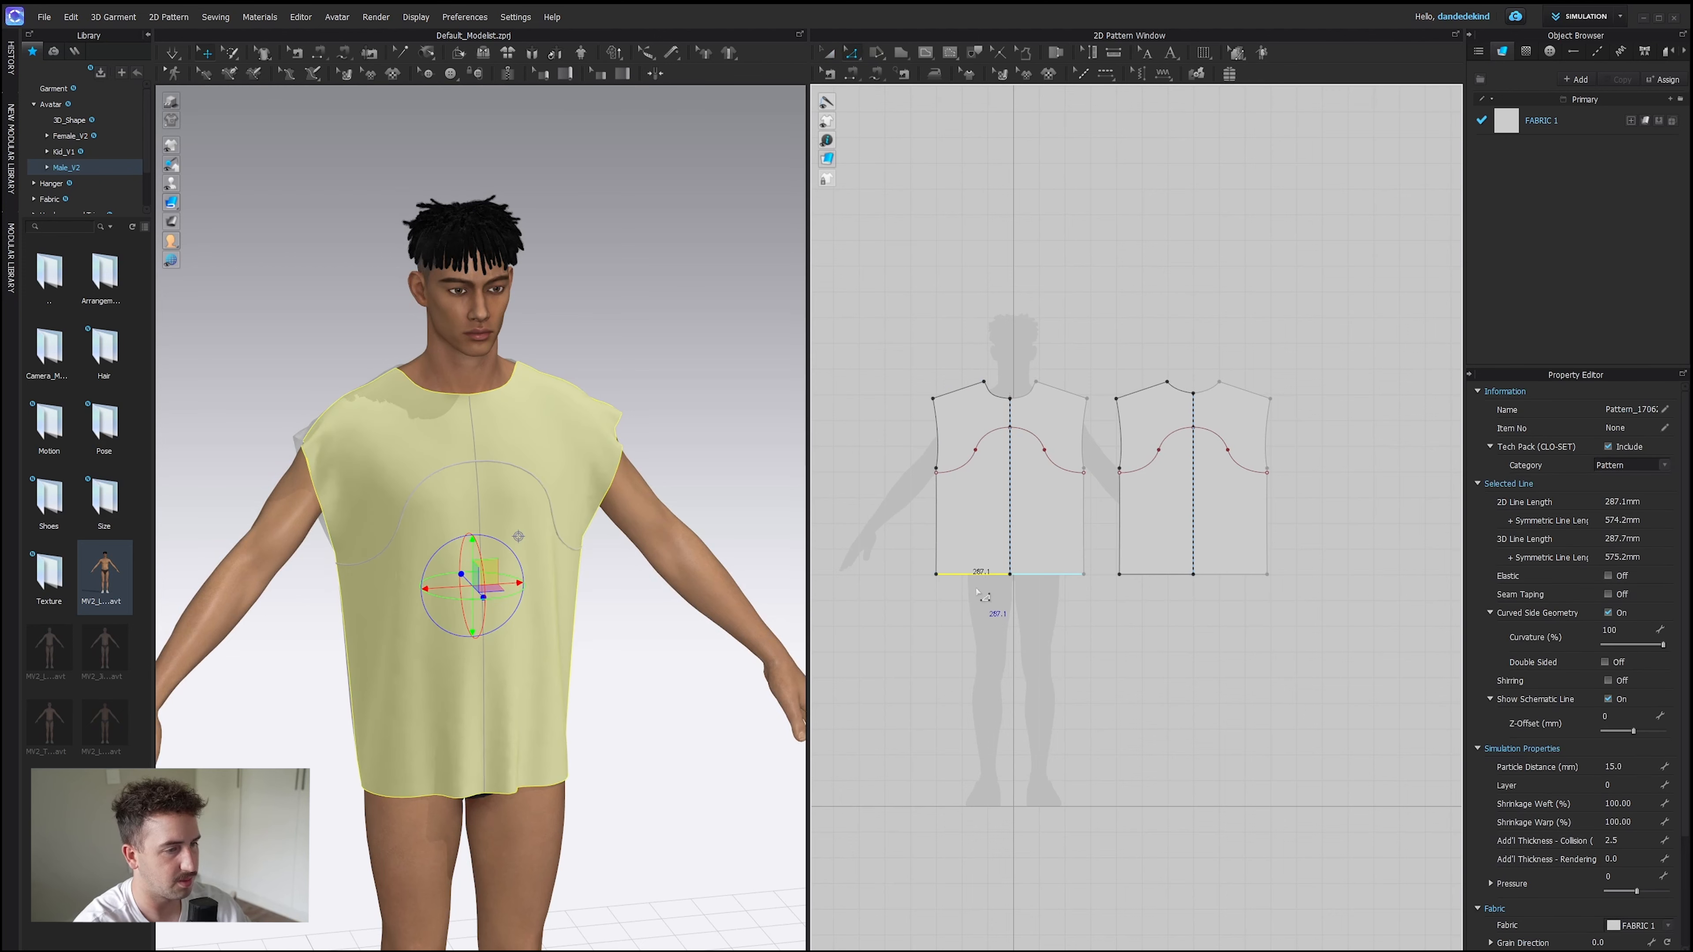
click(615, 679)
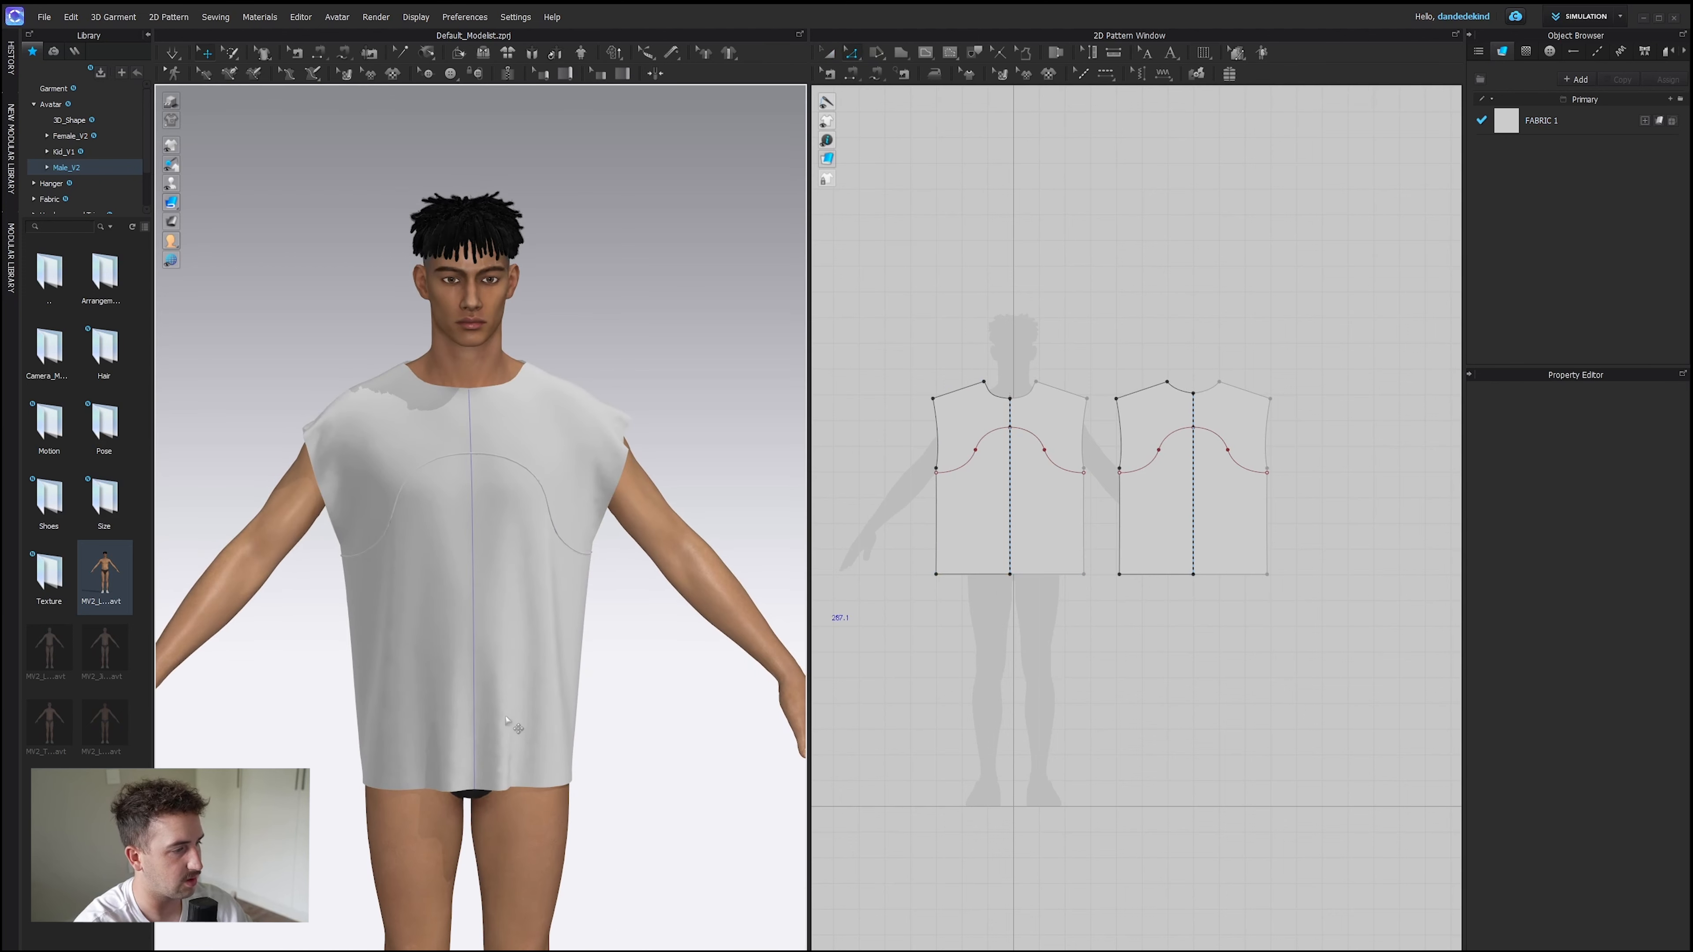
click(993, 578)
shift+drag(1150, 575, 1151, 562)
scroll(1151, 566, up, 3)
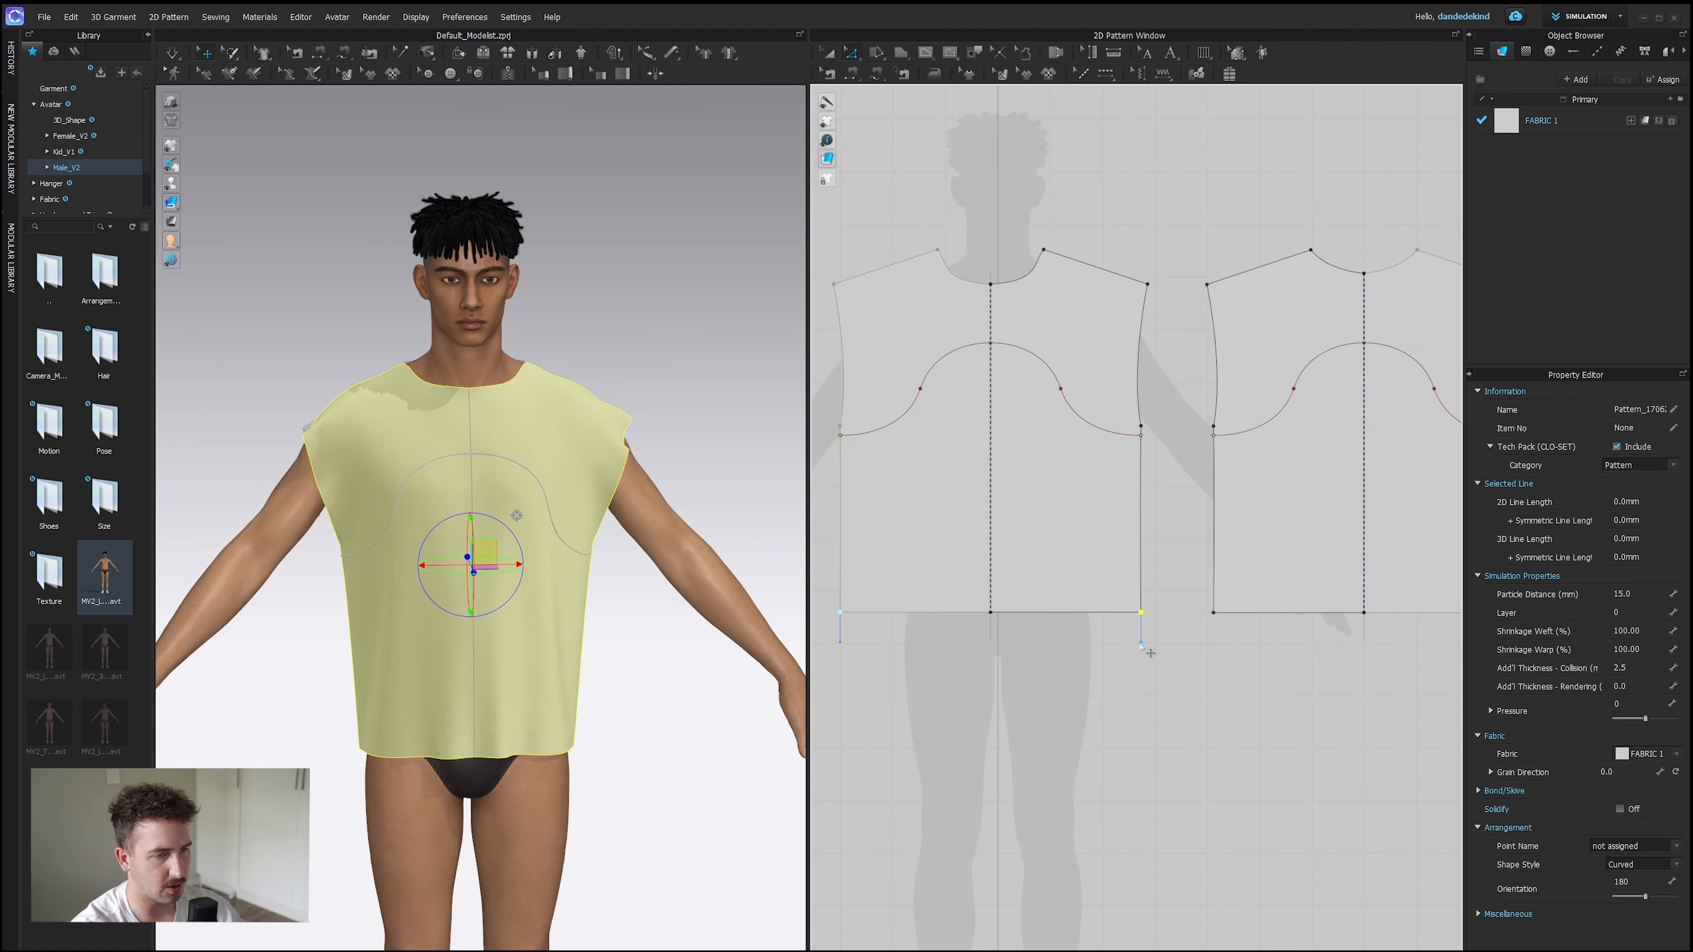
Pull the curve handles protruding below the side hem corners back to the hem on the front and back panels.
drag(1140, 643, 1139, 617)
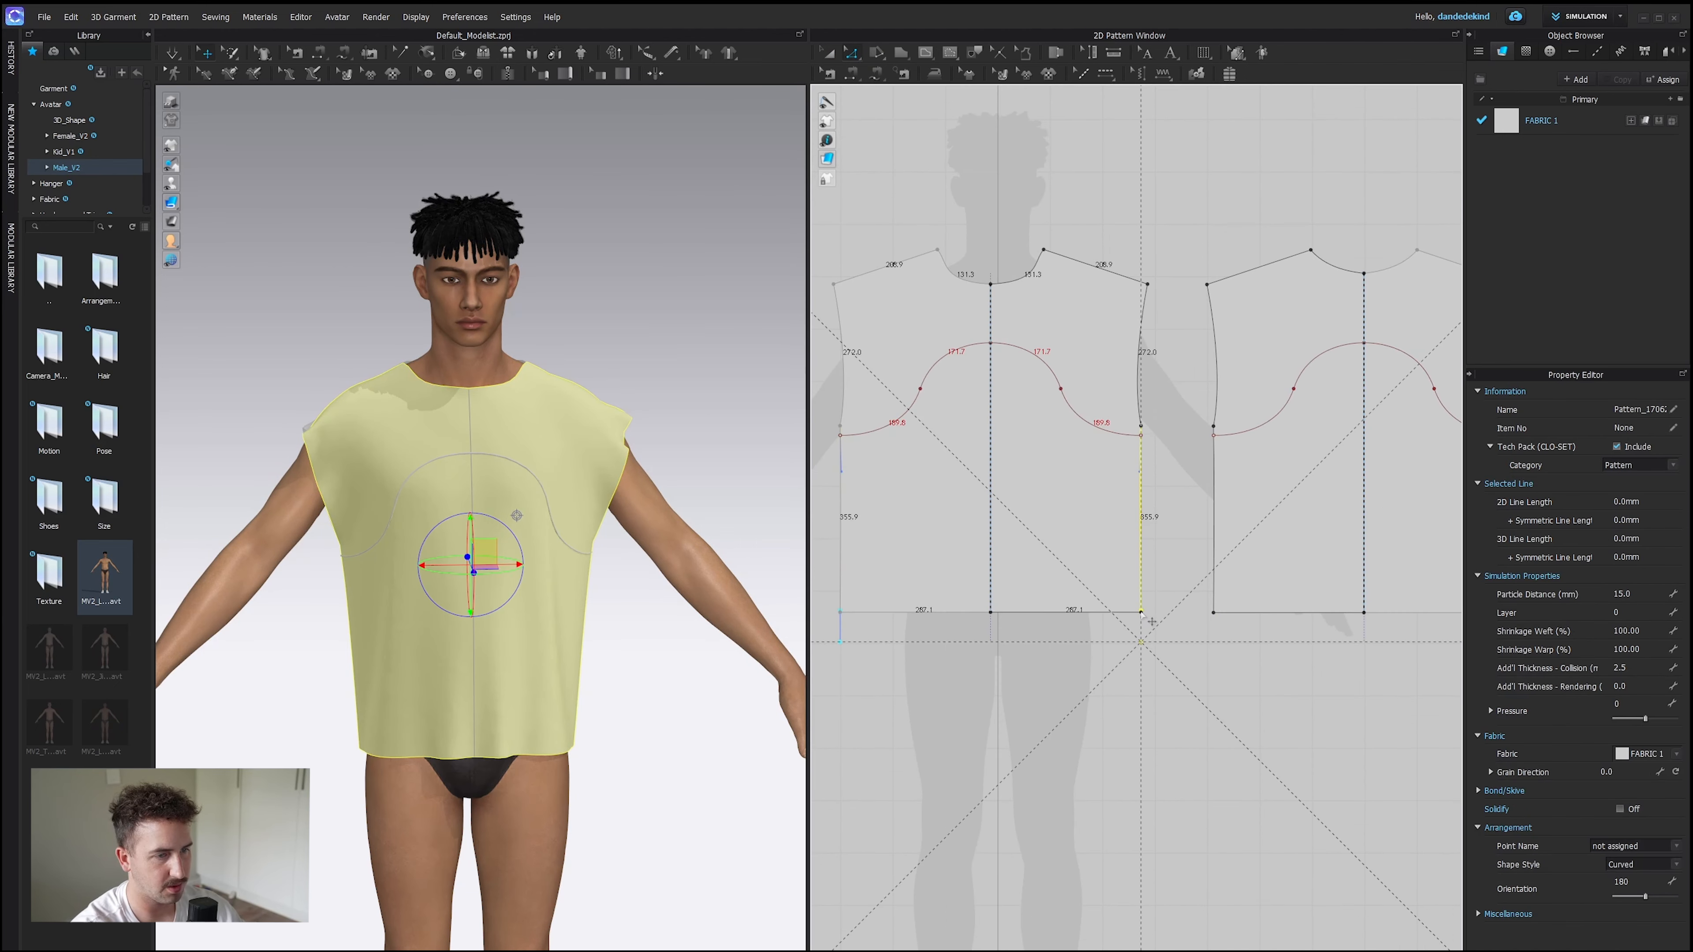
middle_drag(1154, 614, 980, 619)
click(1040, 619)
click(1040, 647)
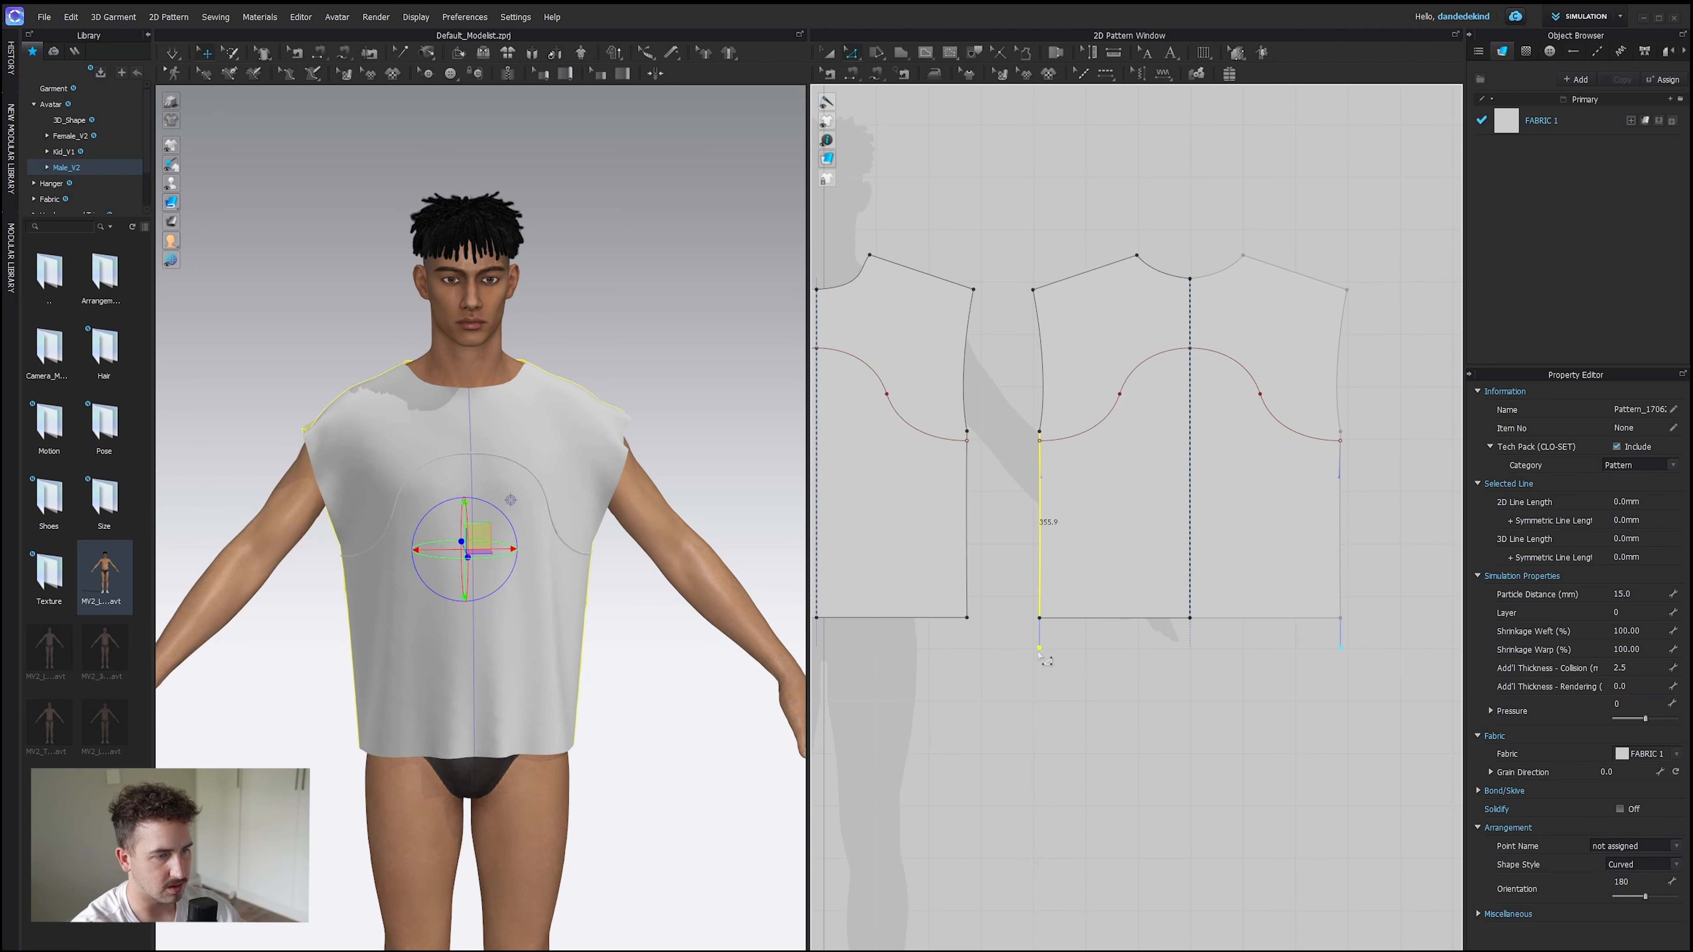
drag(1039, 647, 1109, 630)
Raise the front and back hems together a little further to crop the body.
scroll(1067, 640, down, 3)
click(1006, 634)
shift+click(1108, 642)
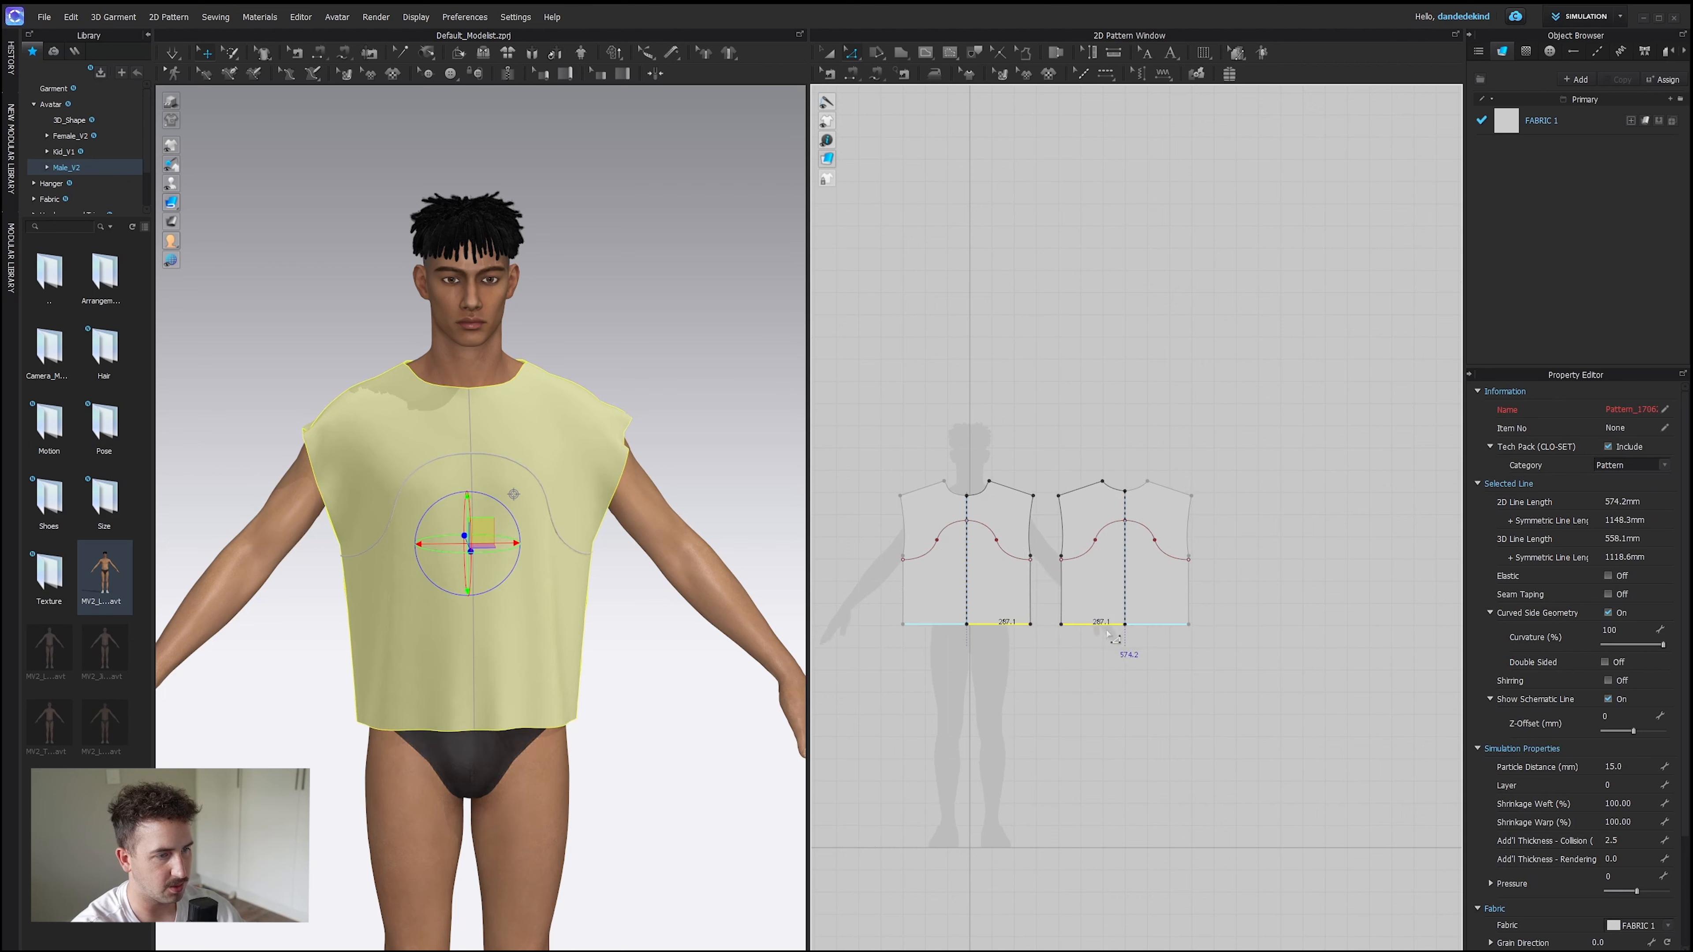
click(1006, 673)
Draw a thin rectangular hem band just below the front panel, about as wide as its hem, and select it with Transform Pattern.
scroll(986, 467, up, 1)
click(901, 52)
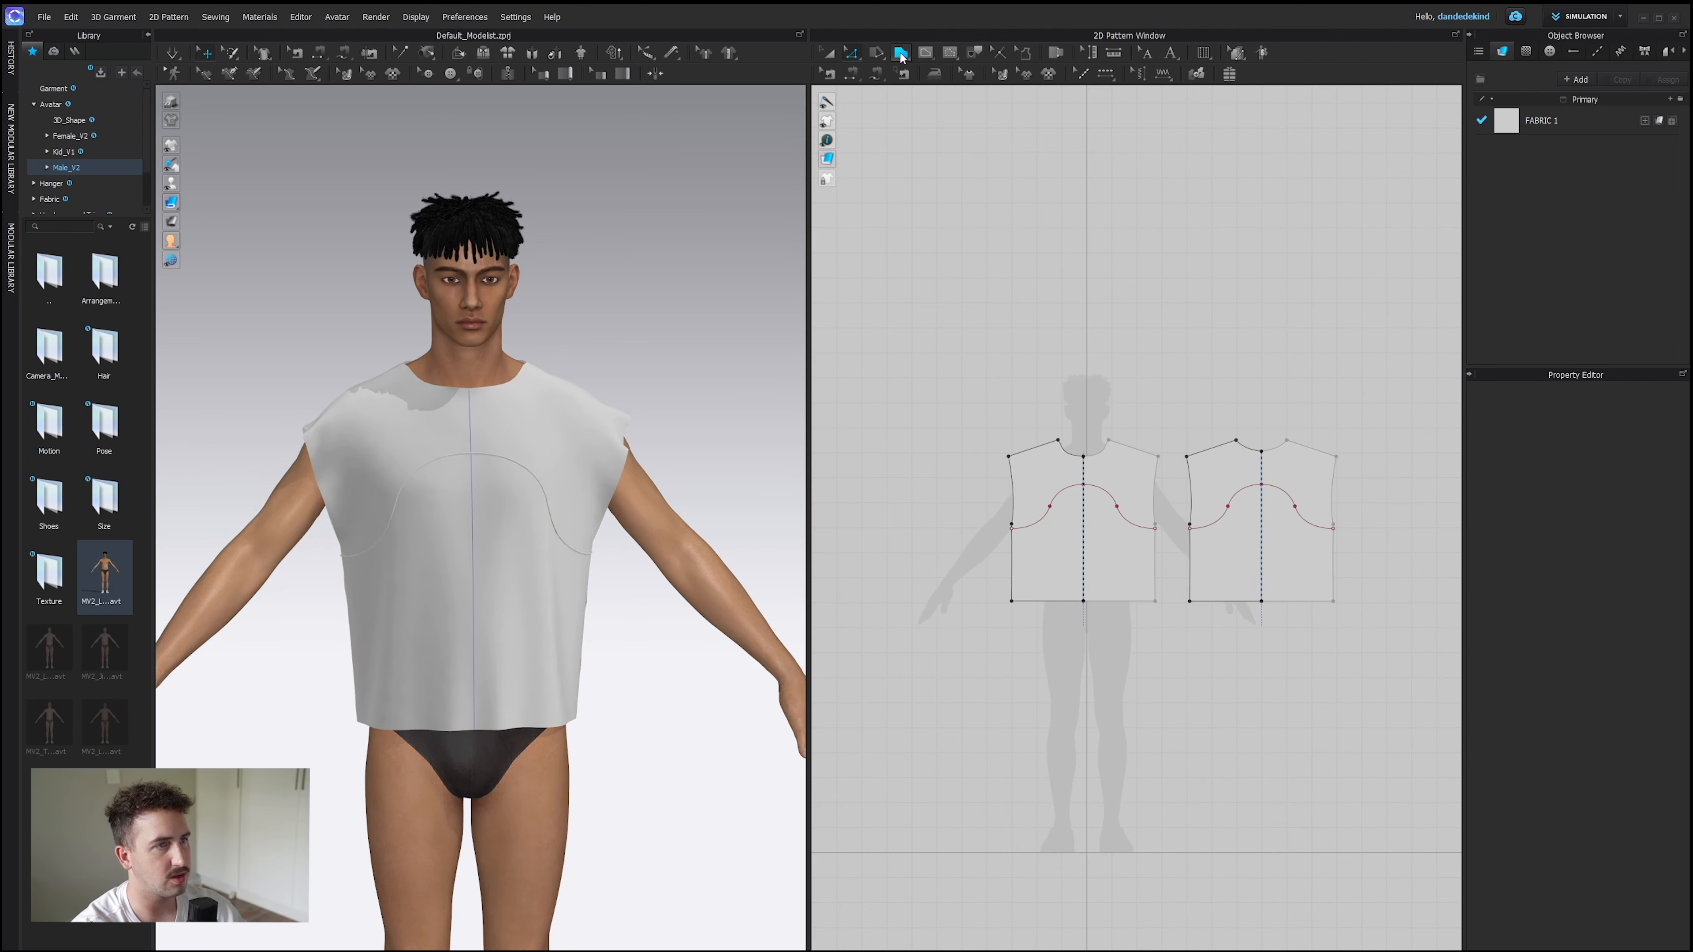
click(956, 100)
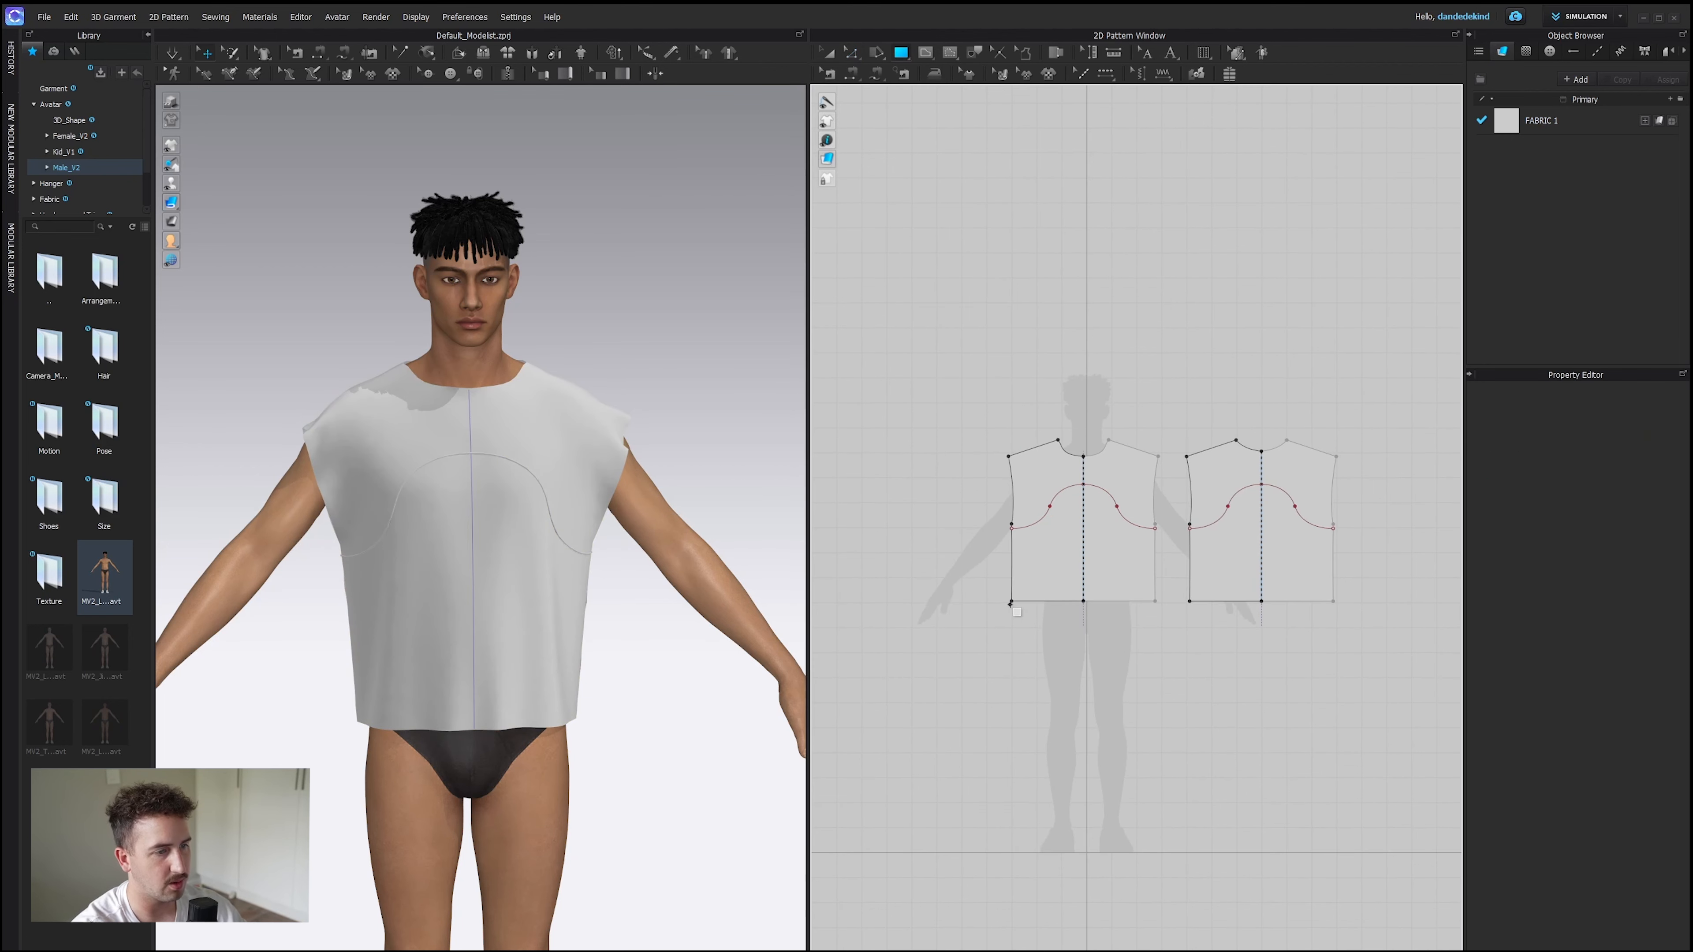
drag(1154, 613, 1154, 614)
scroll(1101, 652, up, 3)
click(827, 52)
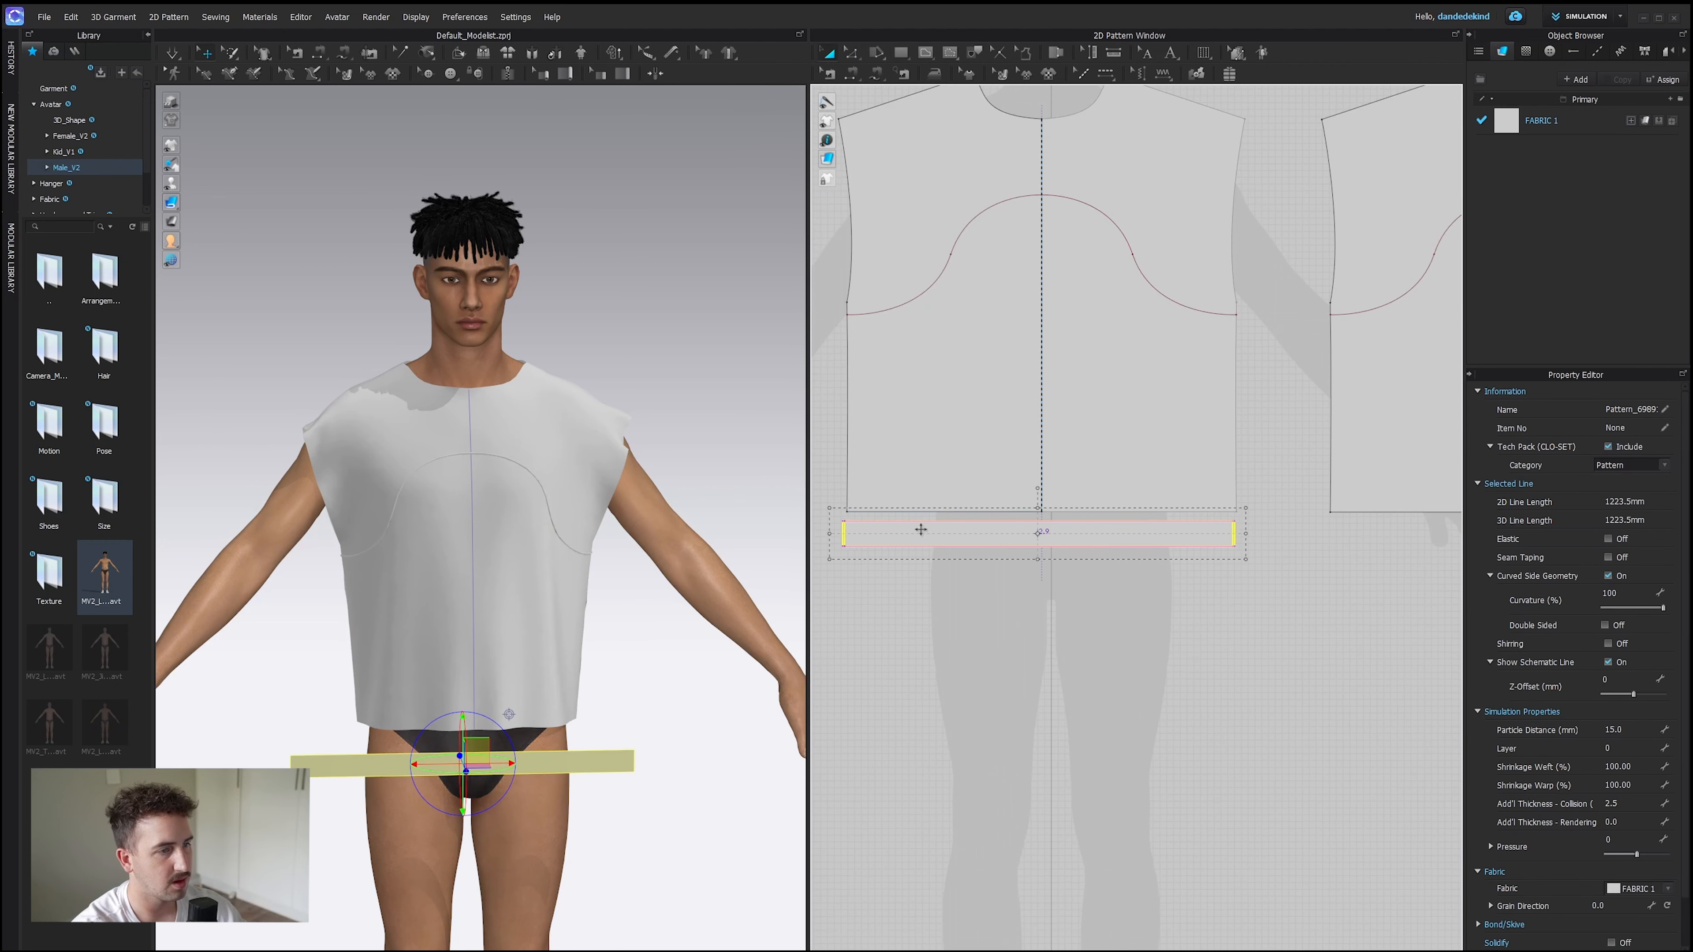
Align the hem band directly below the front panel and sew its upper edge to both halves of the front hem.
drag(923, 529, 929, 530)
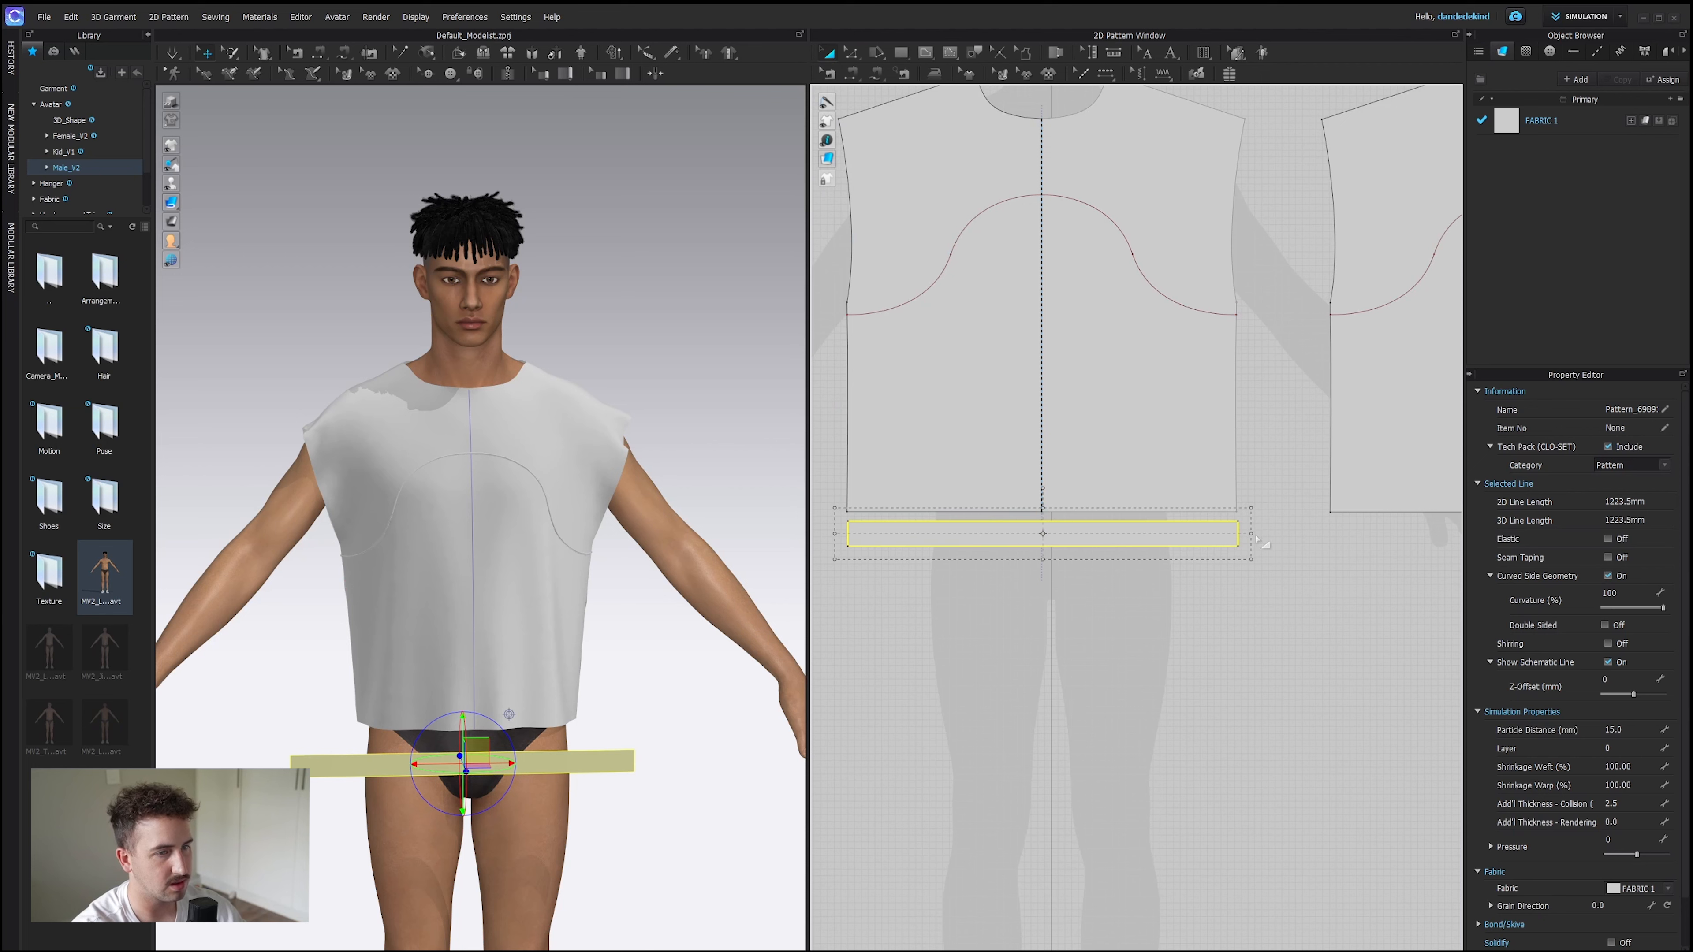
key(Escape)
key(n)
click(960, 513)
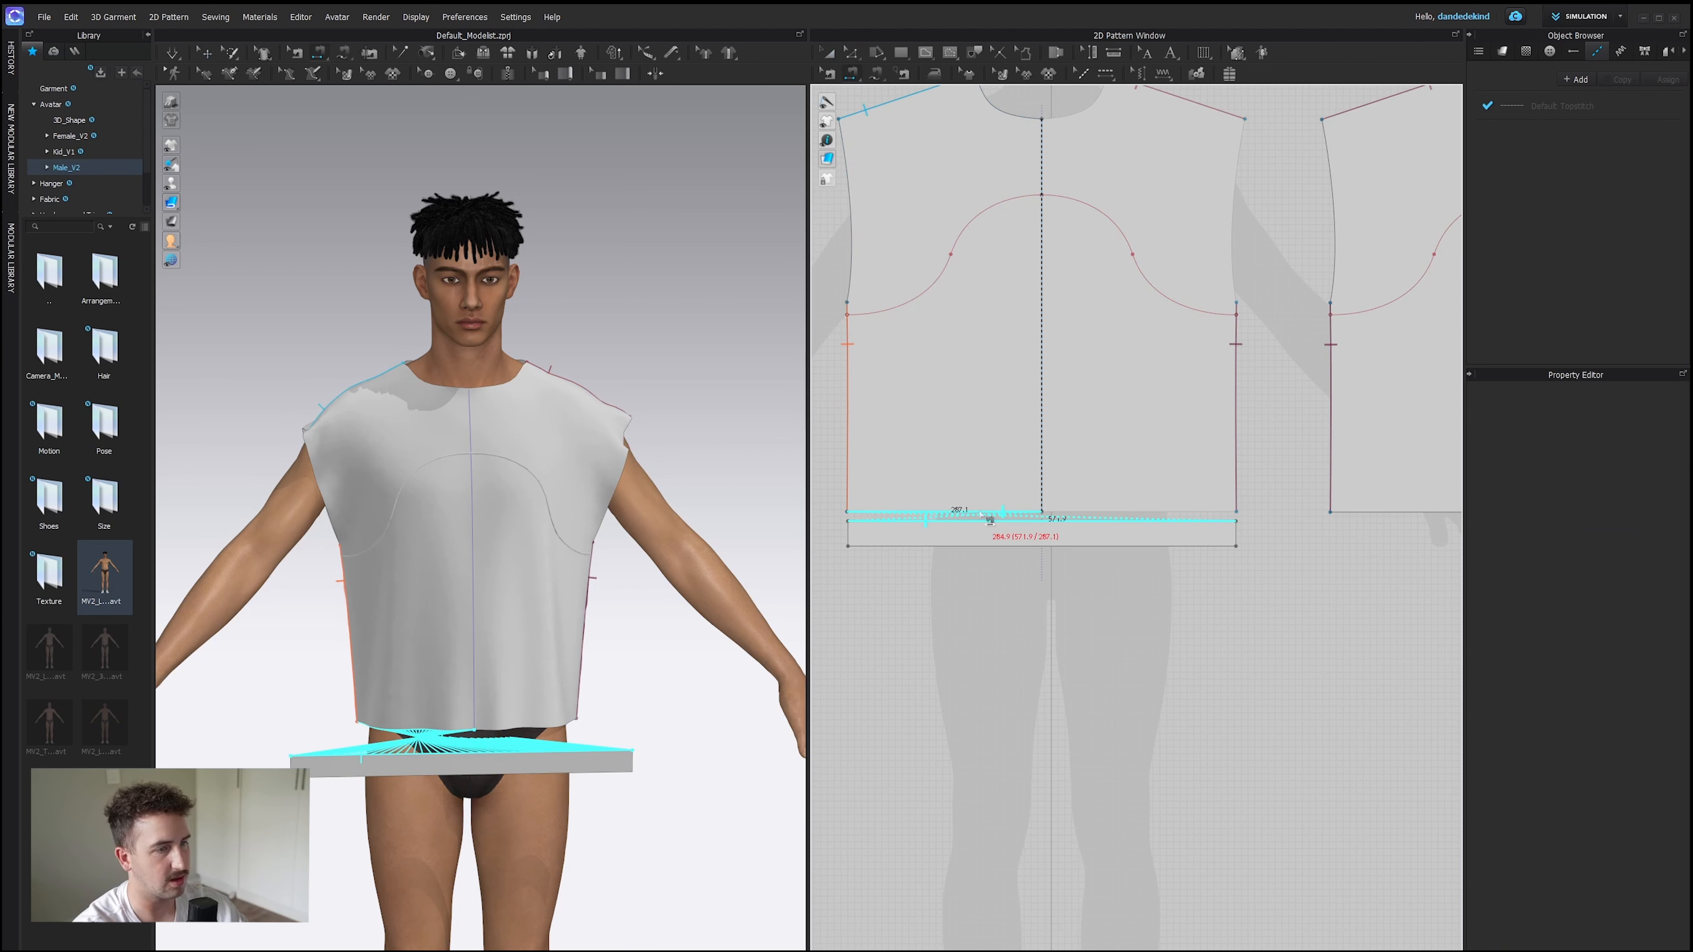
click(933, 519)
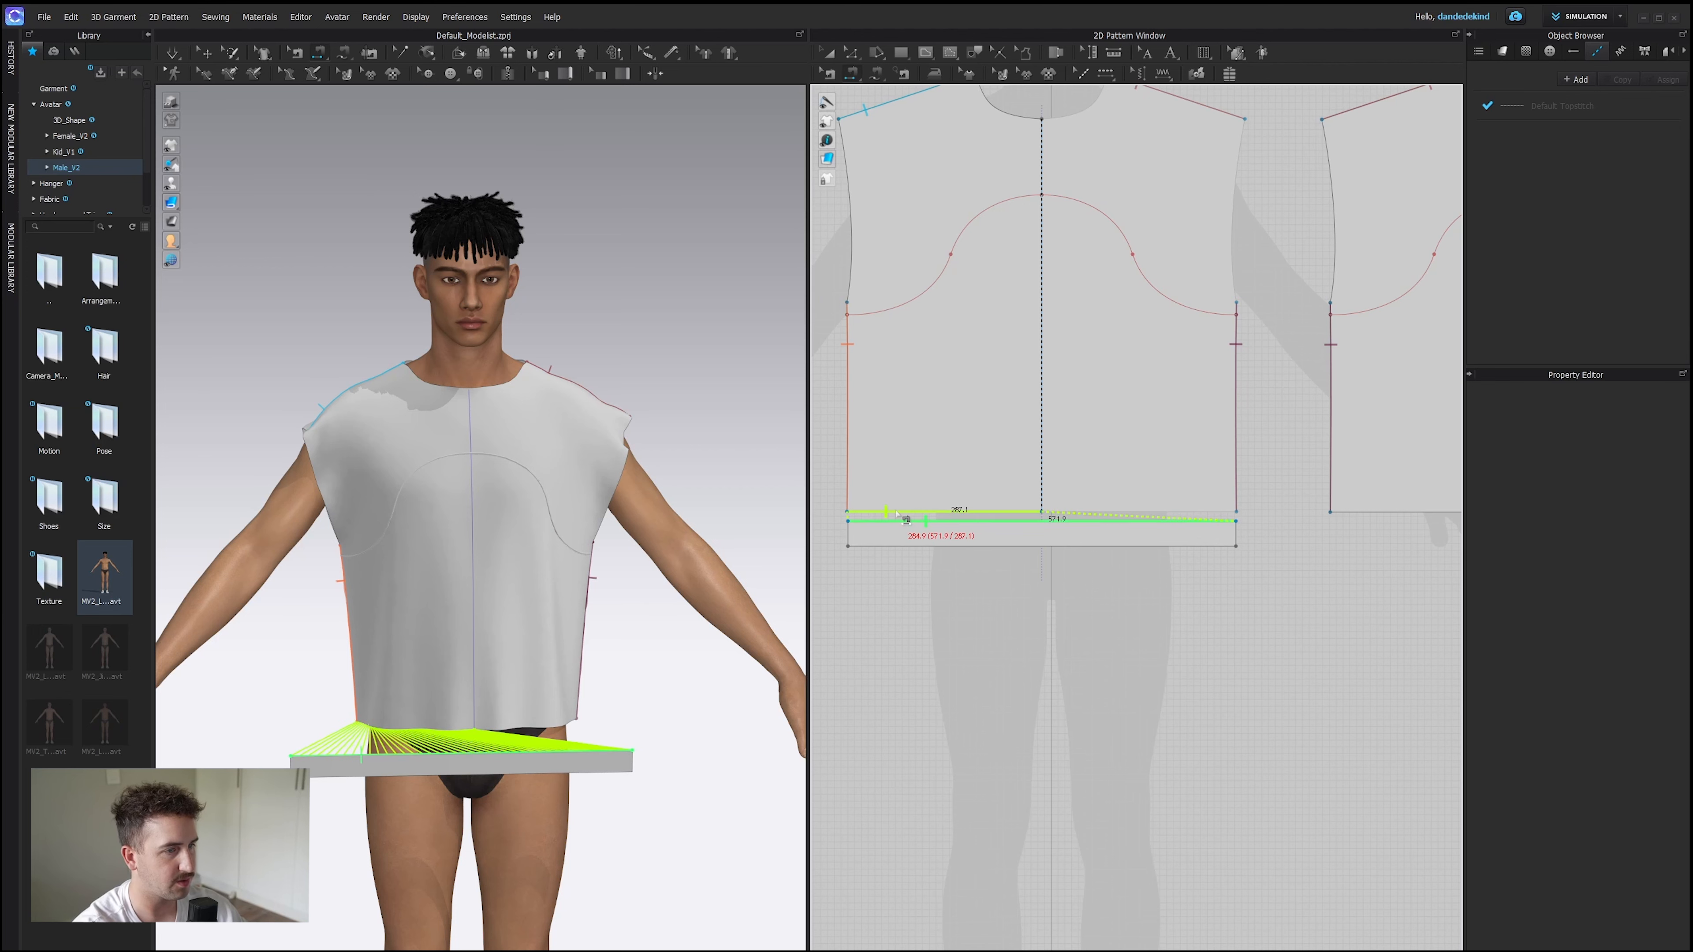
click(1093, 520)
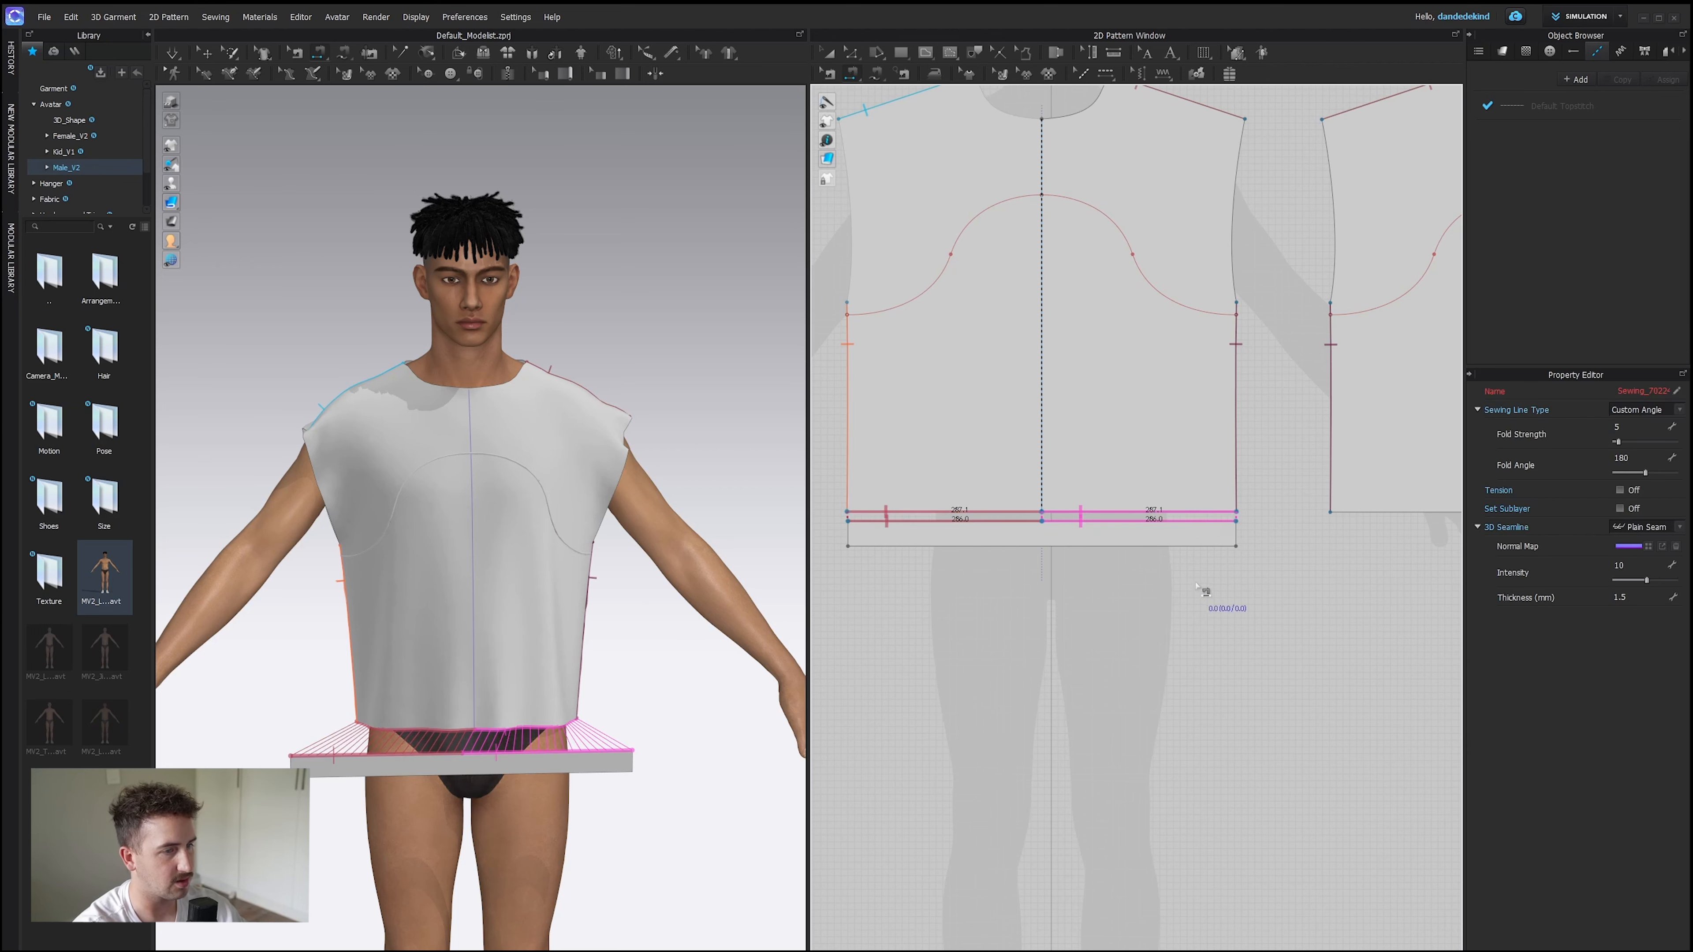
Duplicate the front hem band and place the copy just below the original in the 2D pattern layout.
scroll(1183, 586, down, 3)
scroll(1133, 597, down, 2)
click(828, 53)
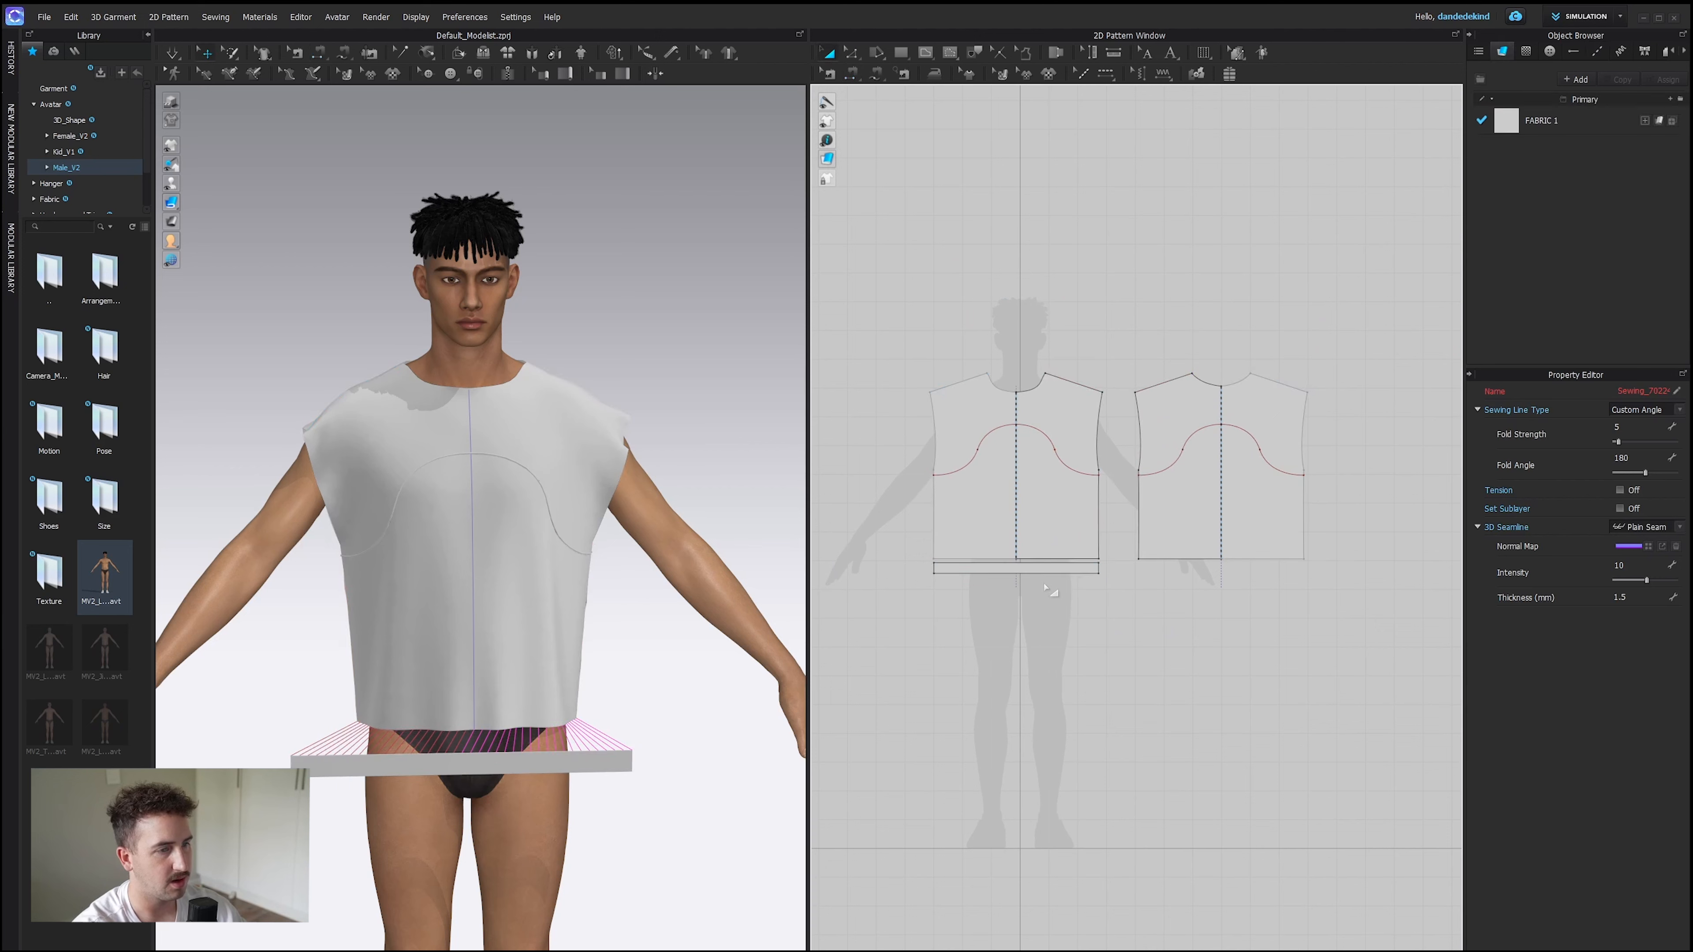
click(1056, 568)
drag(1210, 572, 1027, 596)
Flip the normal of the copied hem band and move it directly below the back panel's hem.
right_drag(507, 767, 374, 874)
right_click(483, 856)
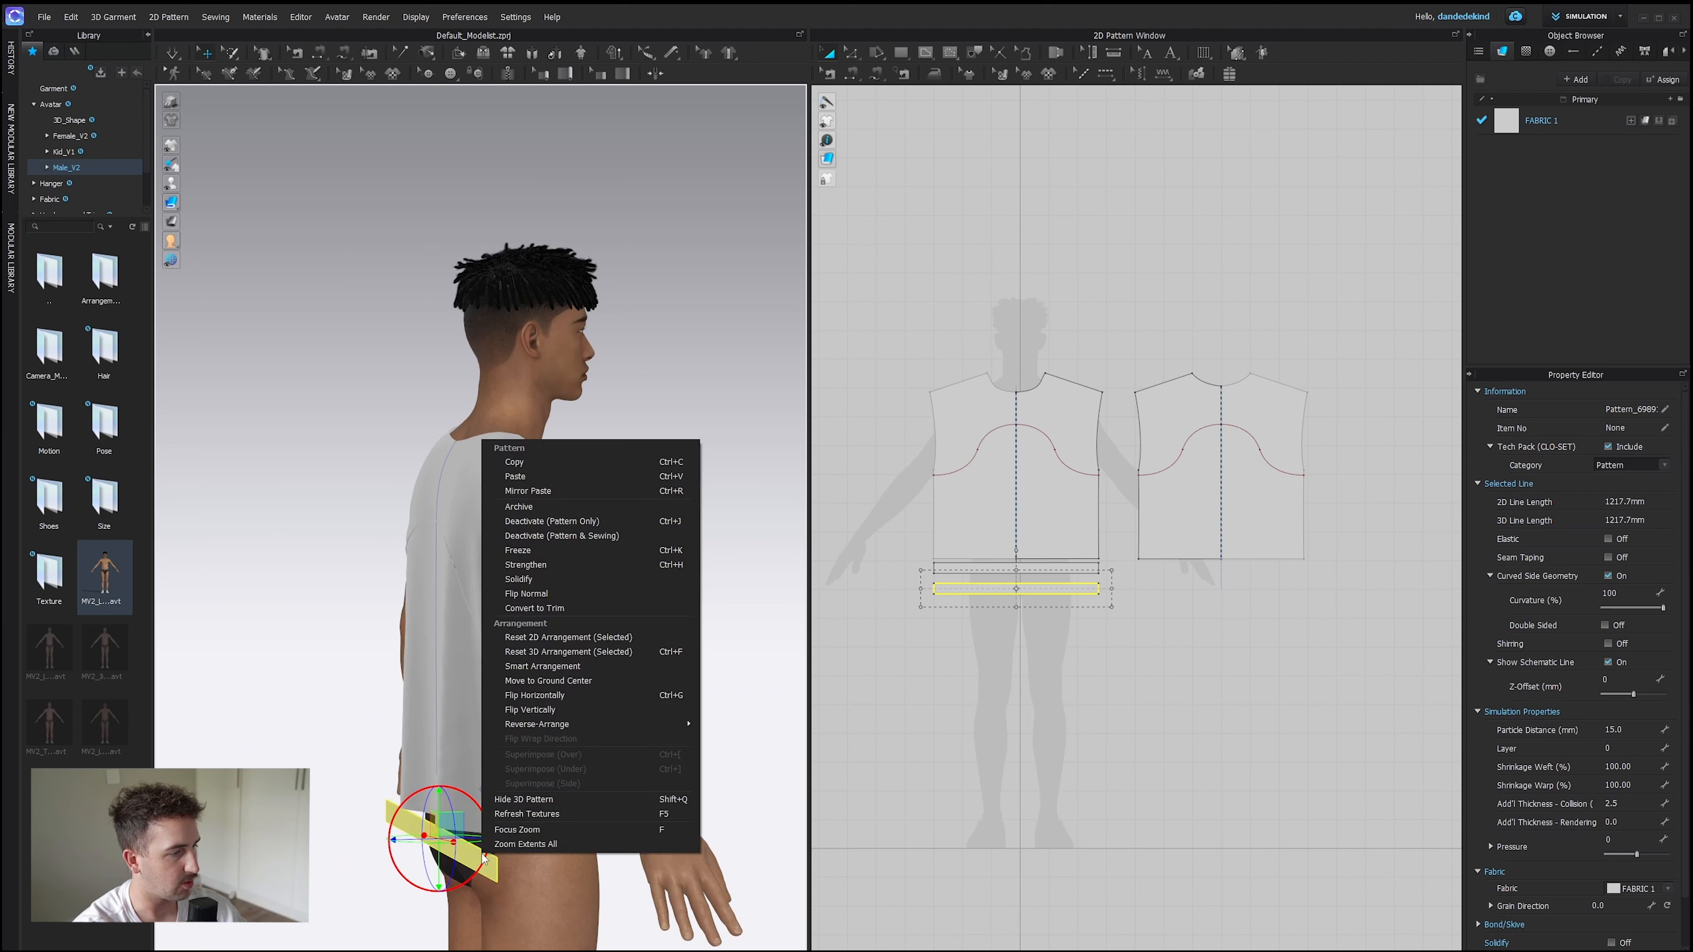
click(558, 595)
click(1119, 640)
drag(1086, 588, 1307, 567)
Sew the copied band's upper edge to both halves of the back panel's hem.
scroll(1286, 673, down, 4)
scroll(1287, 674, up, 6)
scroll(1287, 674, down, 2)
key(n)
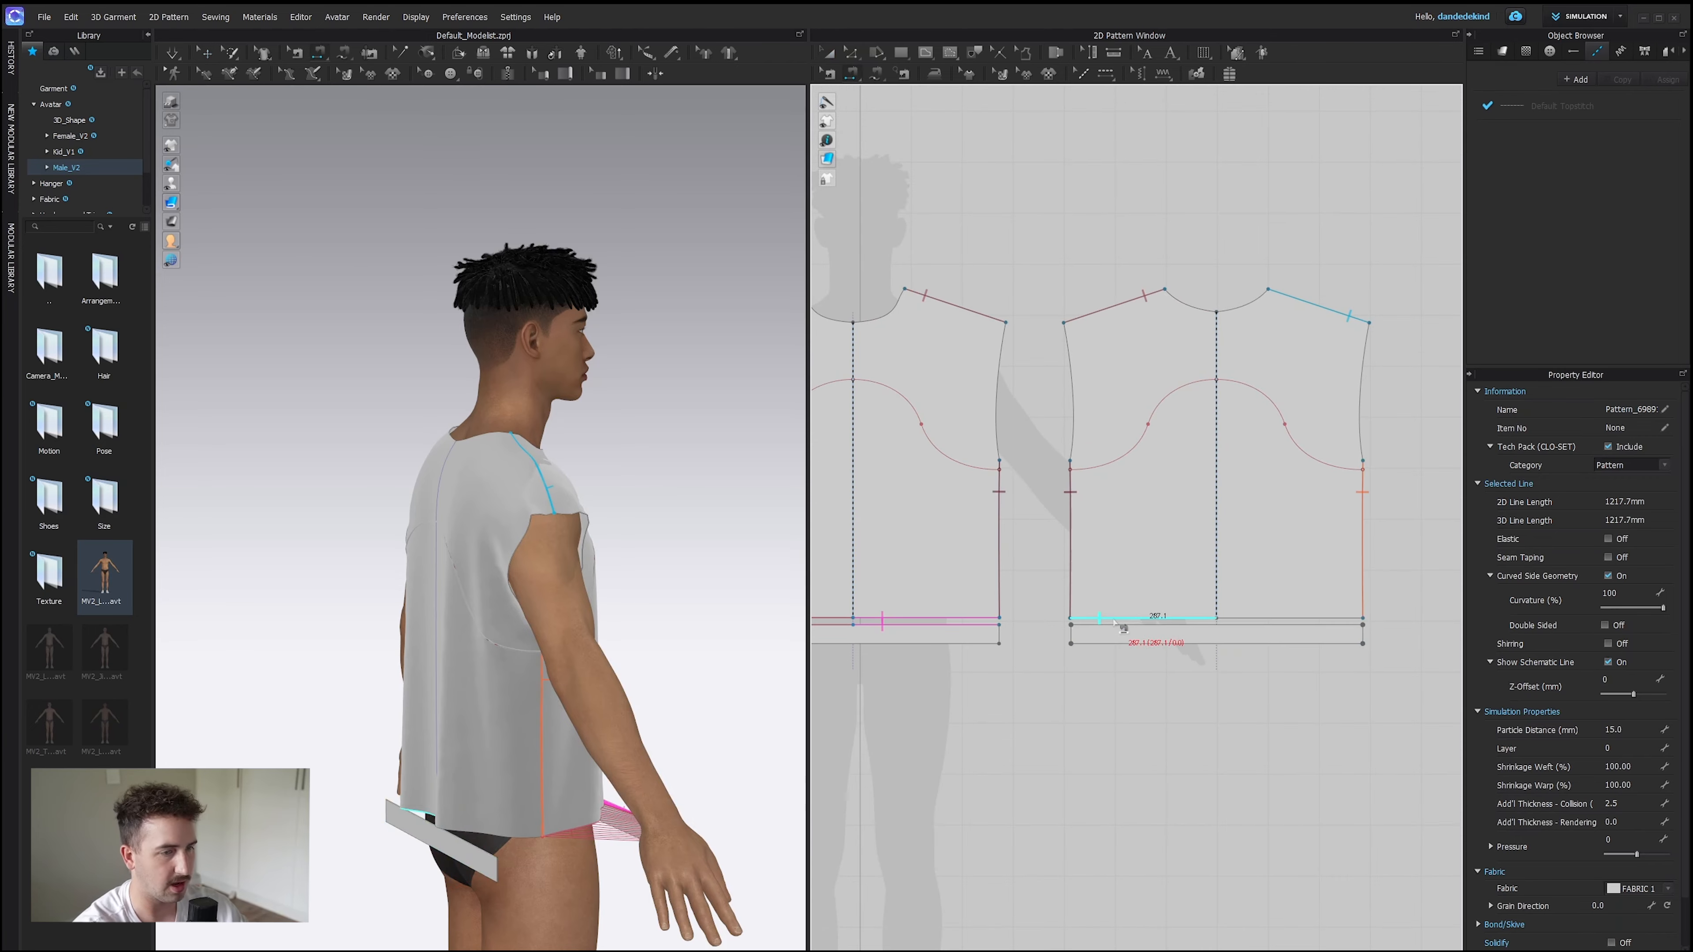
click(1129, 627)
click(1118, 621)
click(1251, 624)
Sew the short side edges of the front and back hem bands together and simulate the garment.
right_drag(481, 668, 640, 674)
scroll(1119, 677, down, 3)
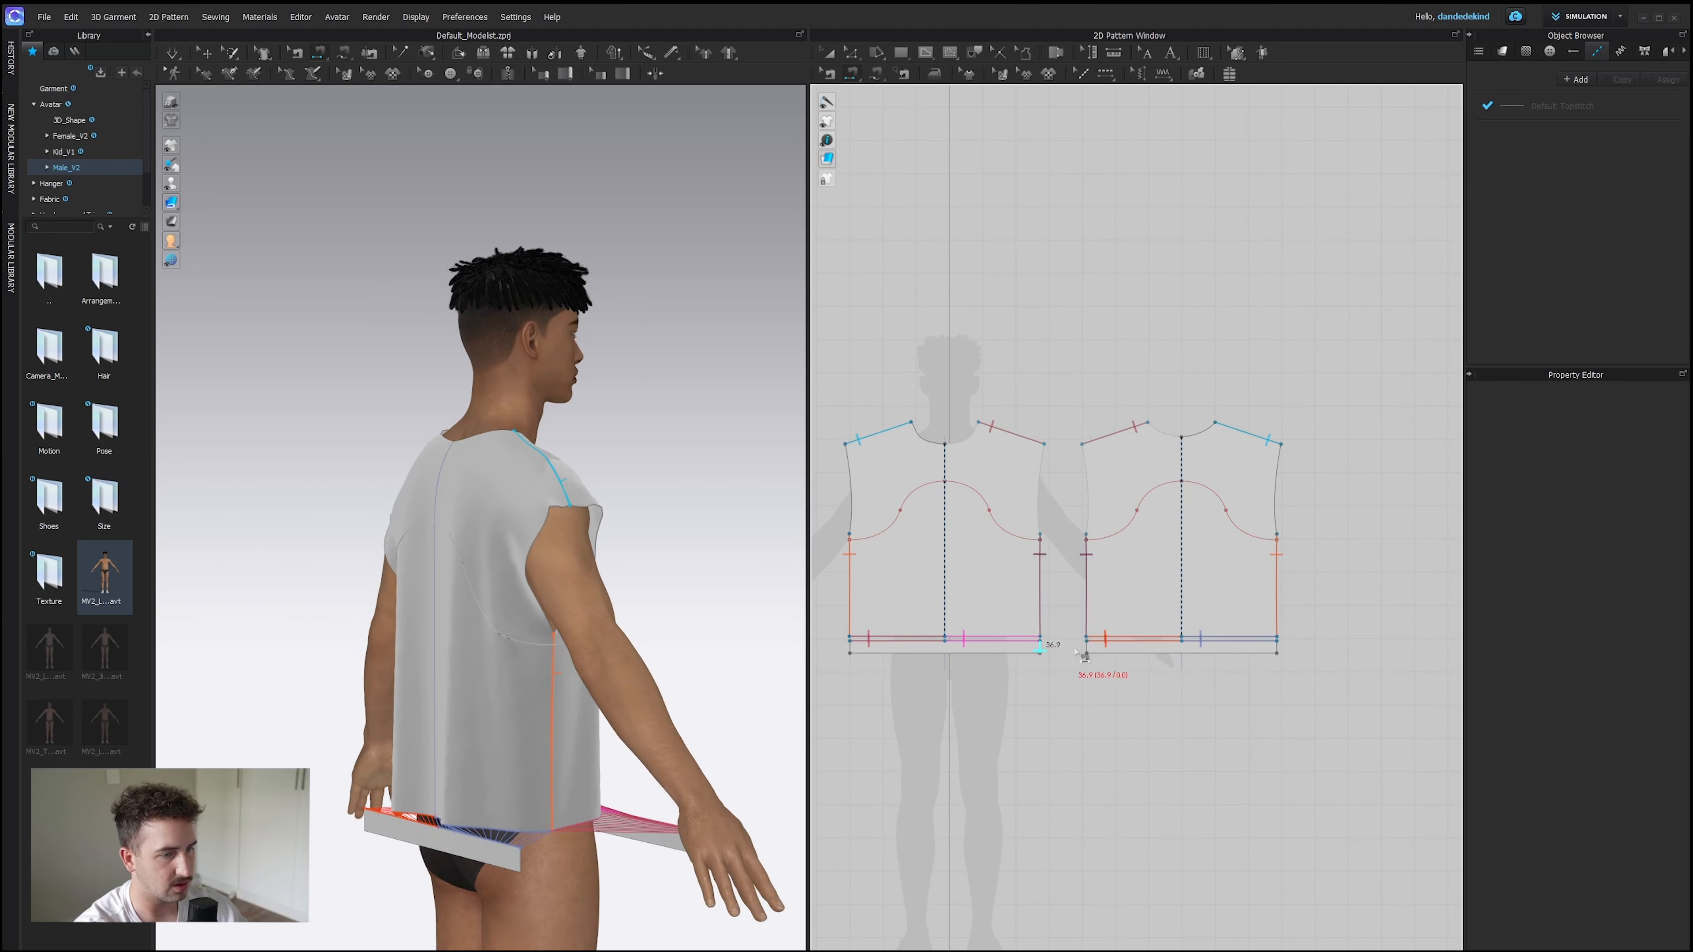
click(1088, 652)
right_drag(427, 717, 372, 647)
right_drag(366, 642, 360, 638)
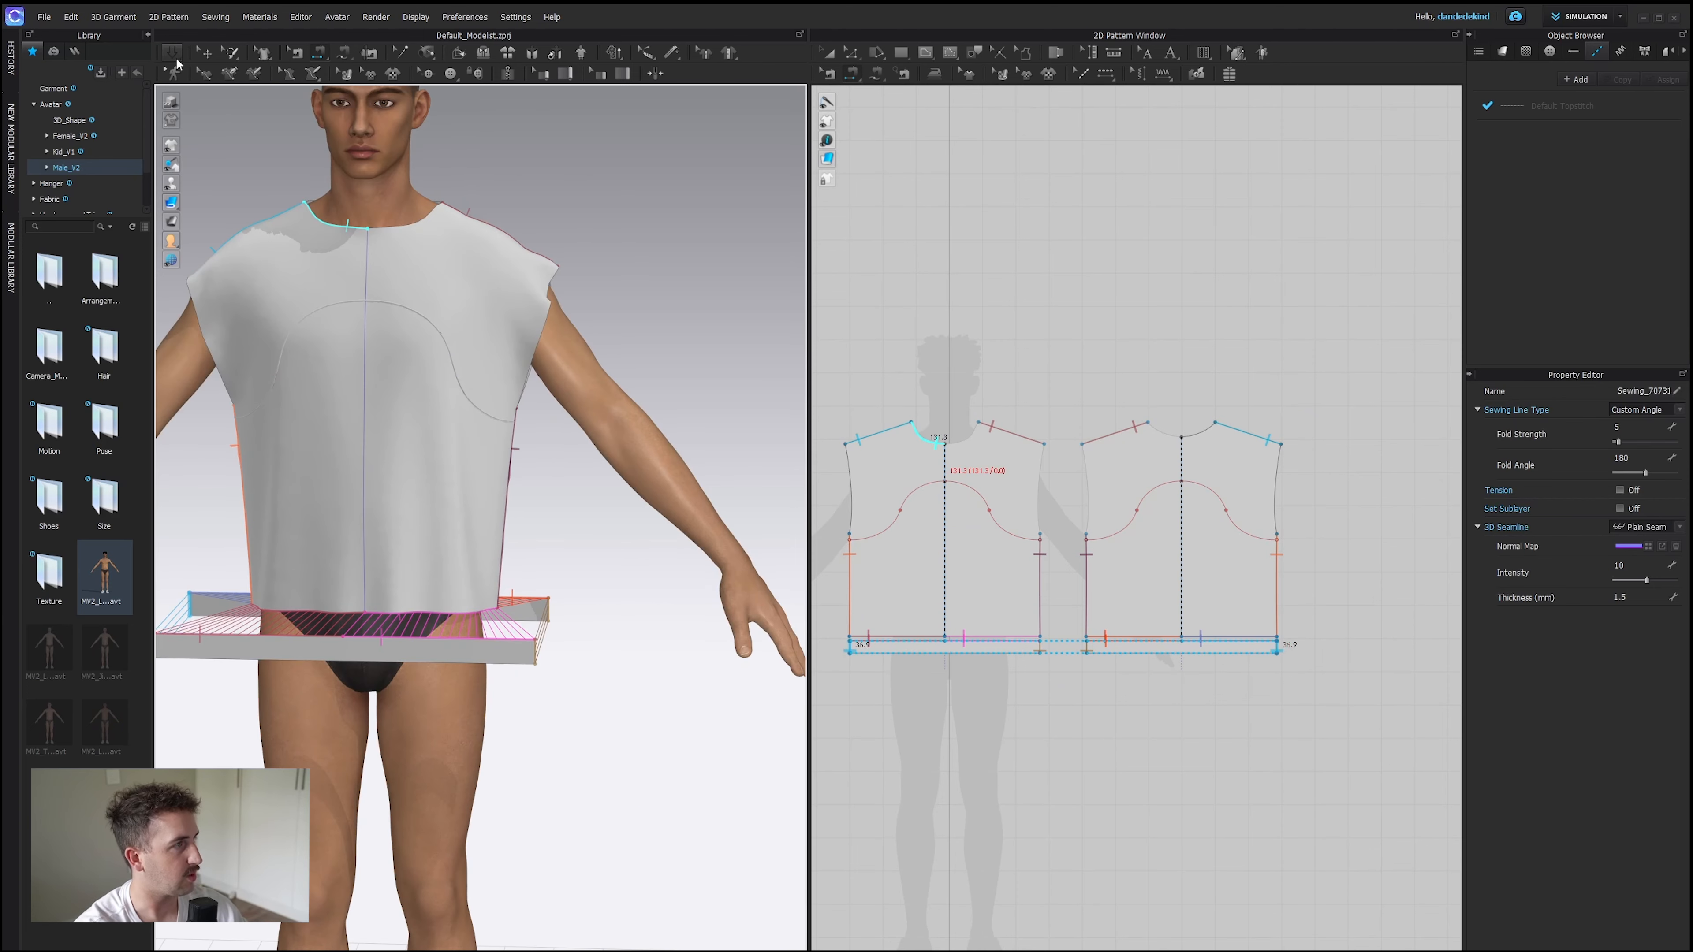
click(172, 55)
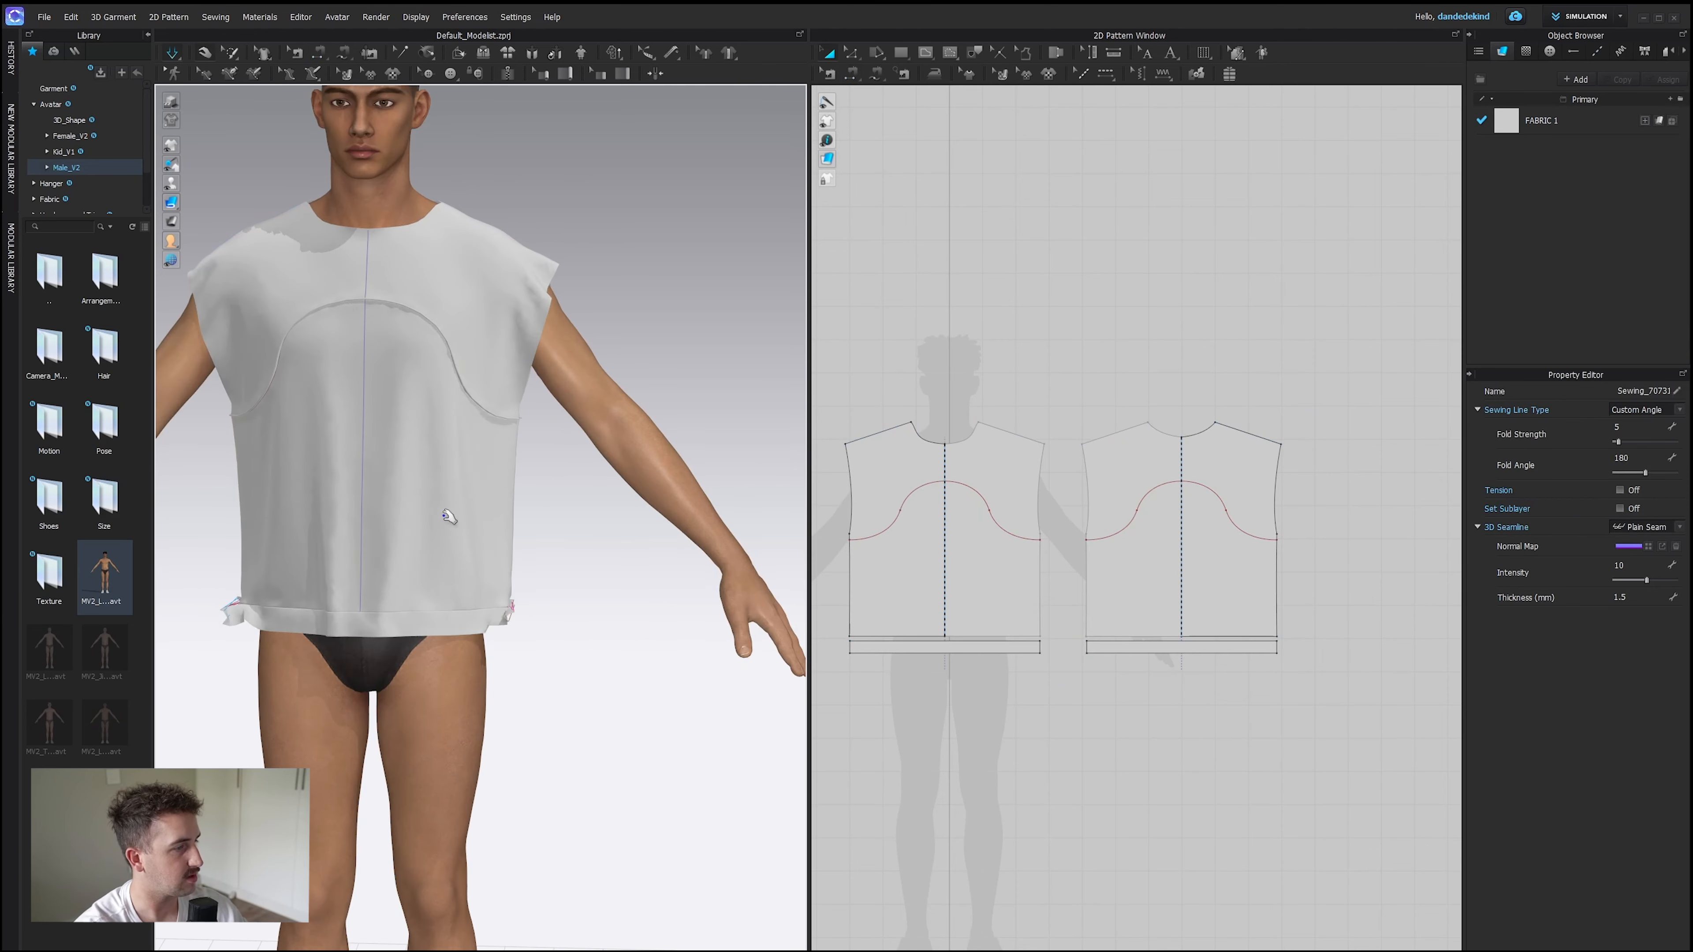
right_drag(408, 577, 654, 587)
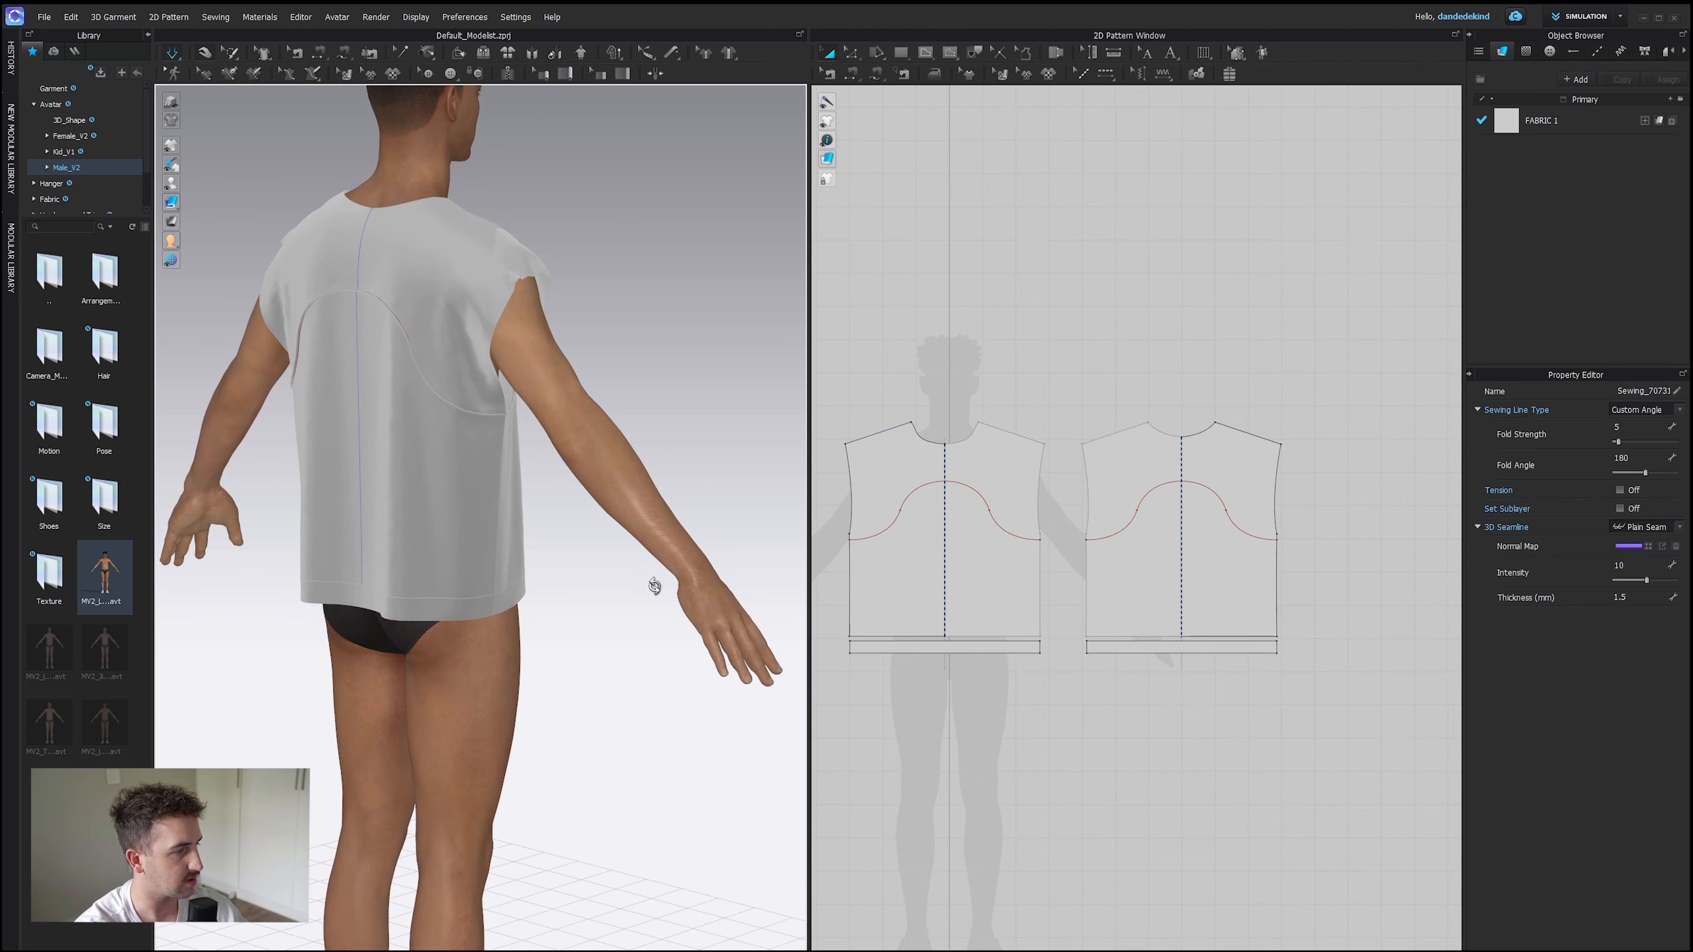
Select the front and back hem bands together and reduce their Shrinkage Weft.
key(n)
click(827, 54)
click(1013, 649)
shift+click(1134, 649)
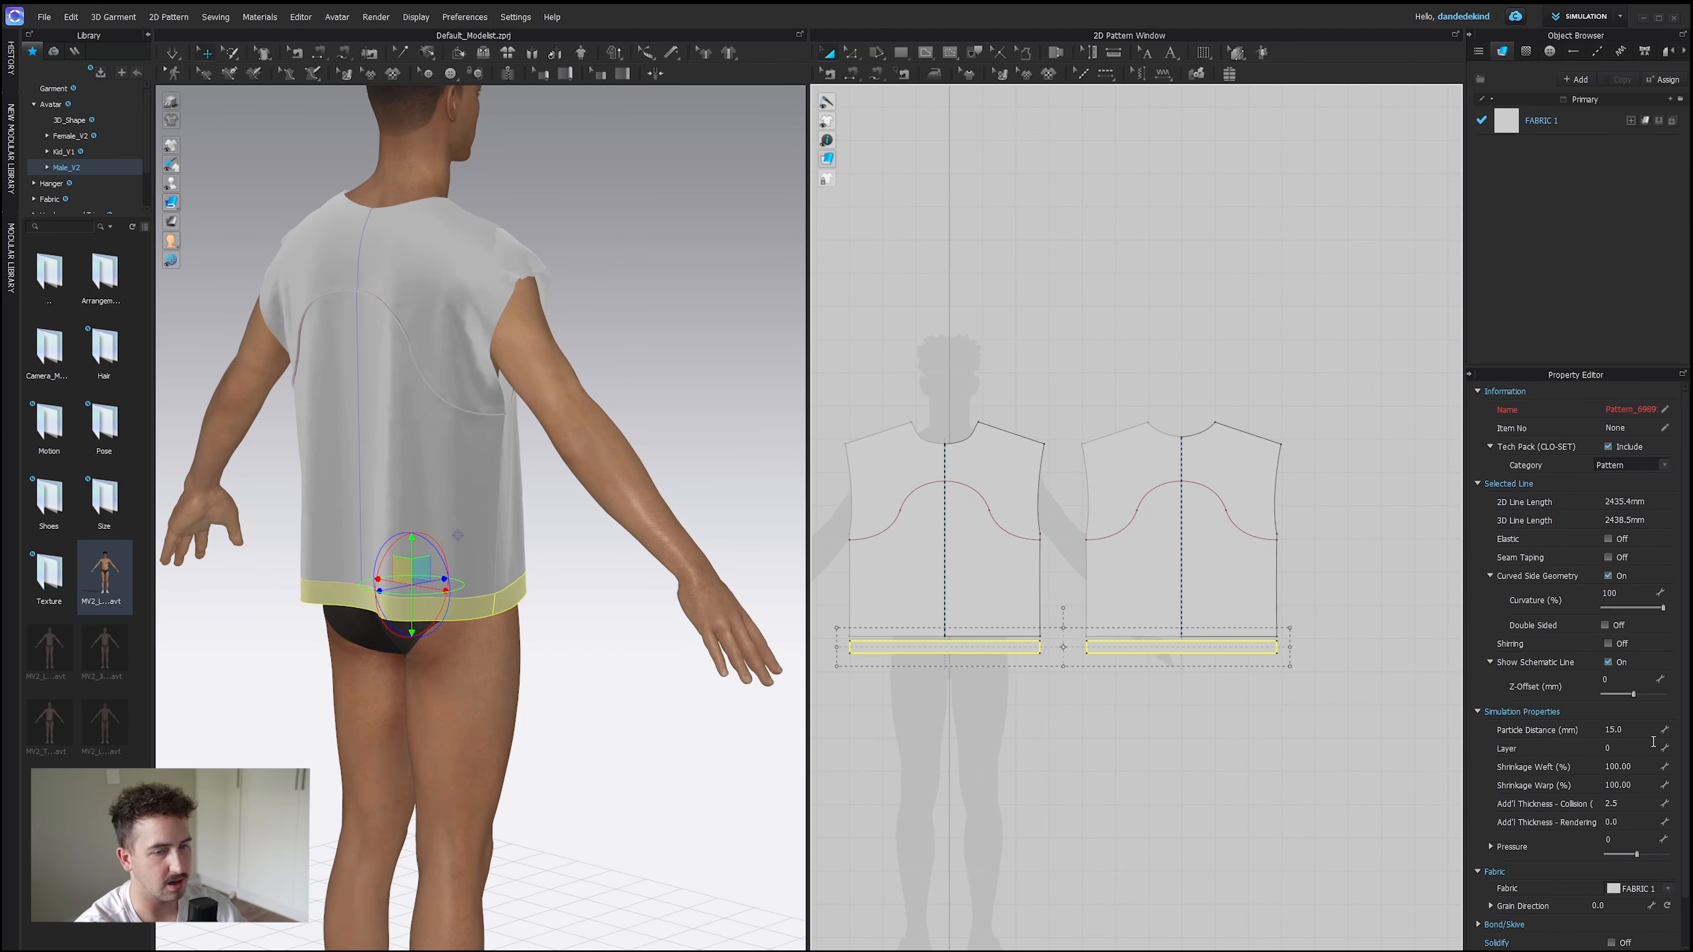
click(1642, 769)
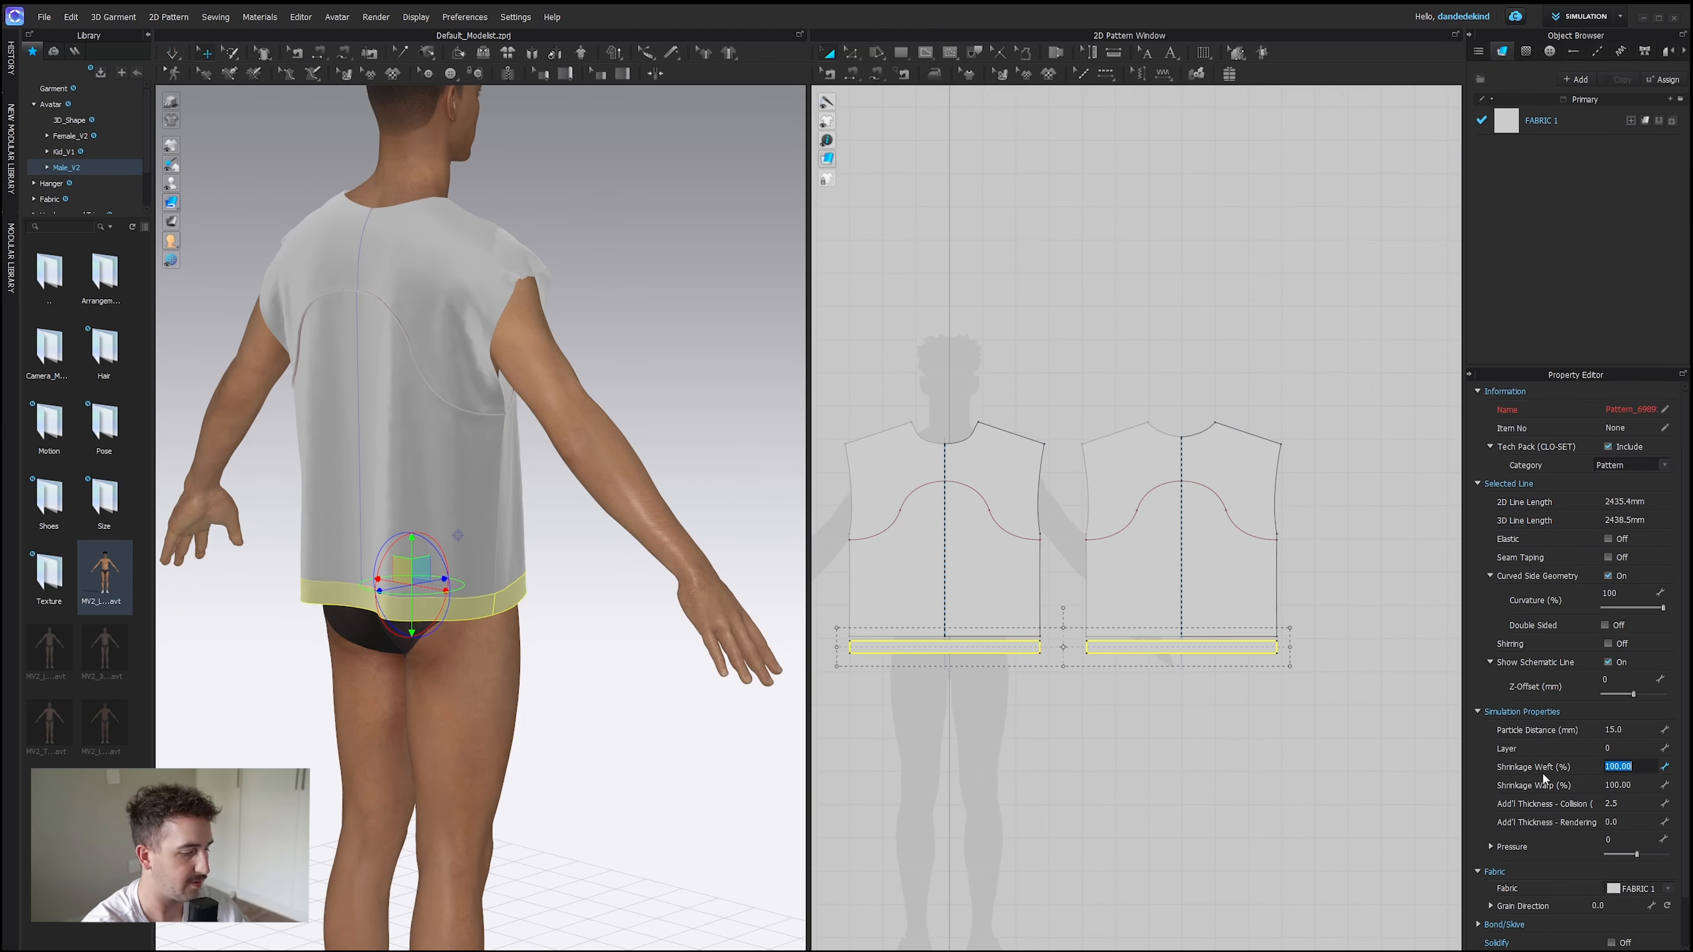
Simulate the garment and tug the lower body fabric around the front, sides and back so it blouses over the hem bands.
click(168, 56)
right_drag(569, 487, 354, 513)
drag(366, 537, 340, 520)
drag(533, 516, 569, 549)
drag(608, 492, 605, 493)
drag(467, 523, 325, 583)
drag(538, 534, 590, 580)
right_drag(600, 586, 387, 595)
drag(625, 538, 623, 554)
right_drag(699, 614, 794, 627)
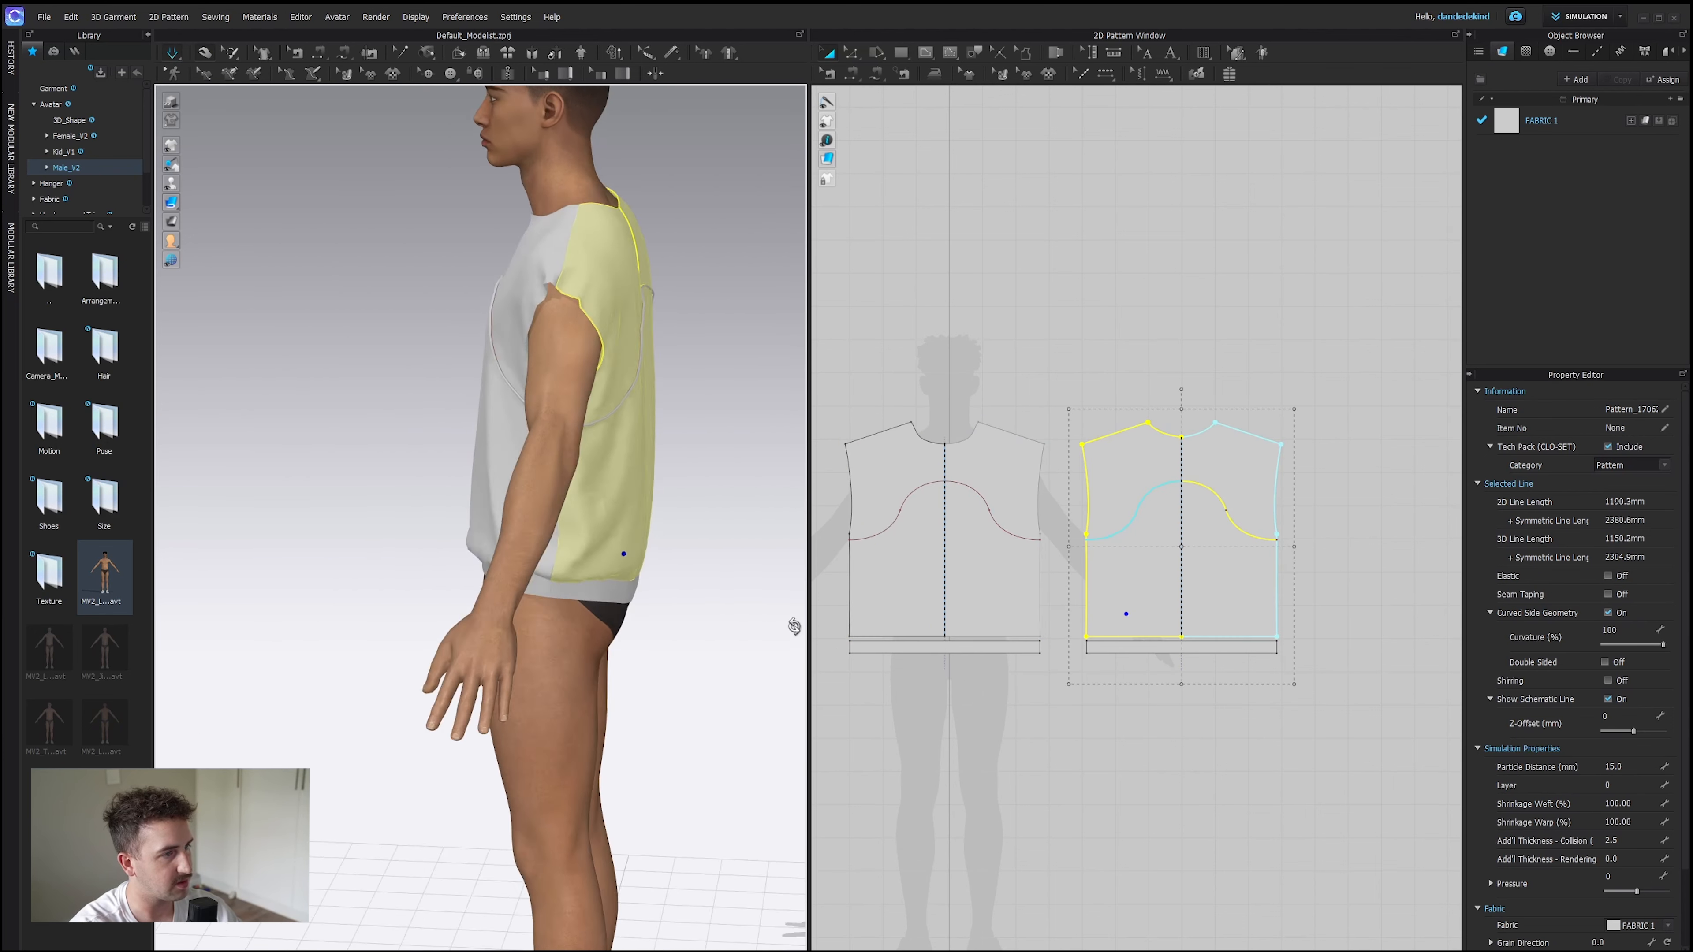
right_drag(574, 627, 657, 631)
drag(421, 567, 408, 580)
right_drag(513, 700, 563, 710)
Move both hem bands lower and lengthen the front and back panels by lowering their bottom hems with Edit Pattern.
click(993, 648)
shift+drag(1188, 646, 1188, 674)
key(z)
click(1146, 637)
shift+drag(981, 638, 980, 652)
Simulate the lengthened body and tug its lower edge into place around the hem band.
click(173, 54)
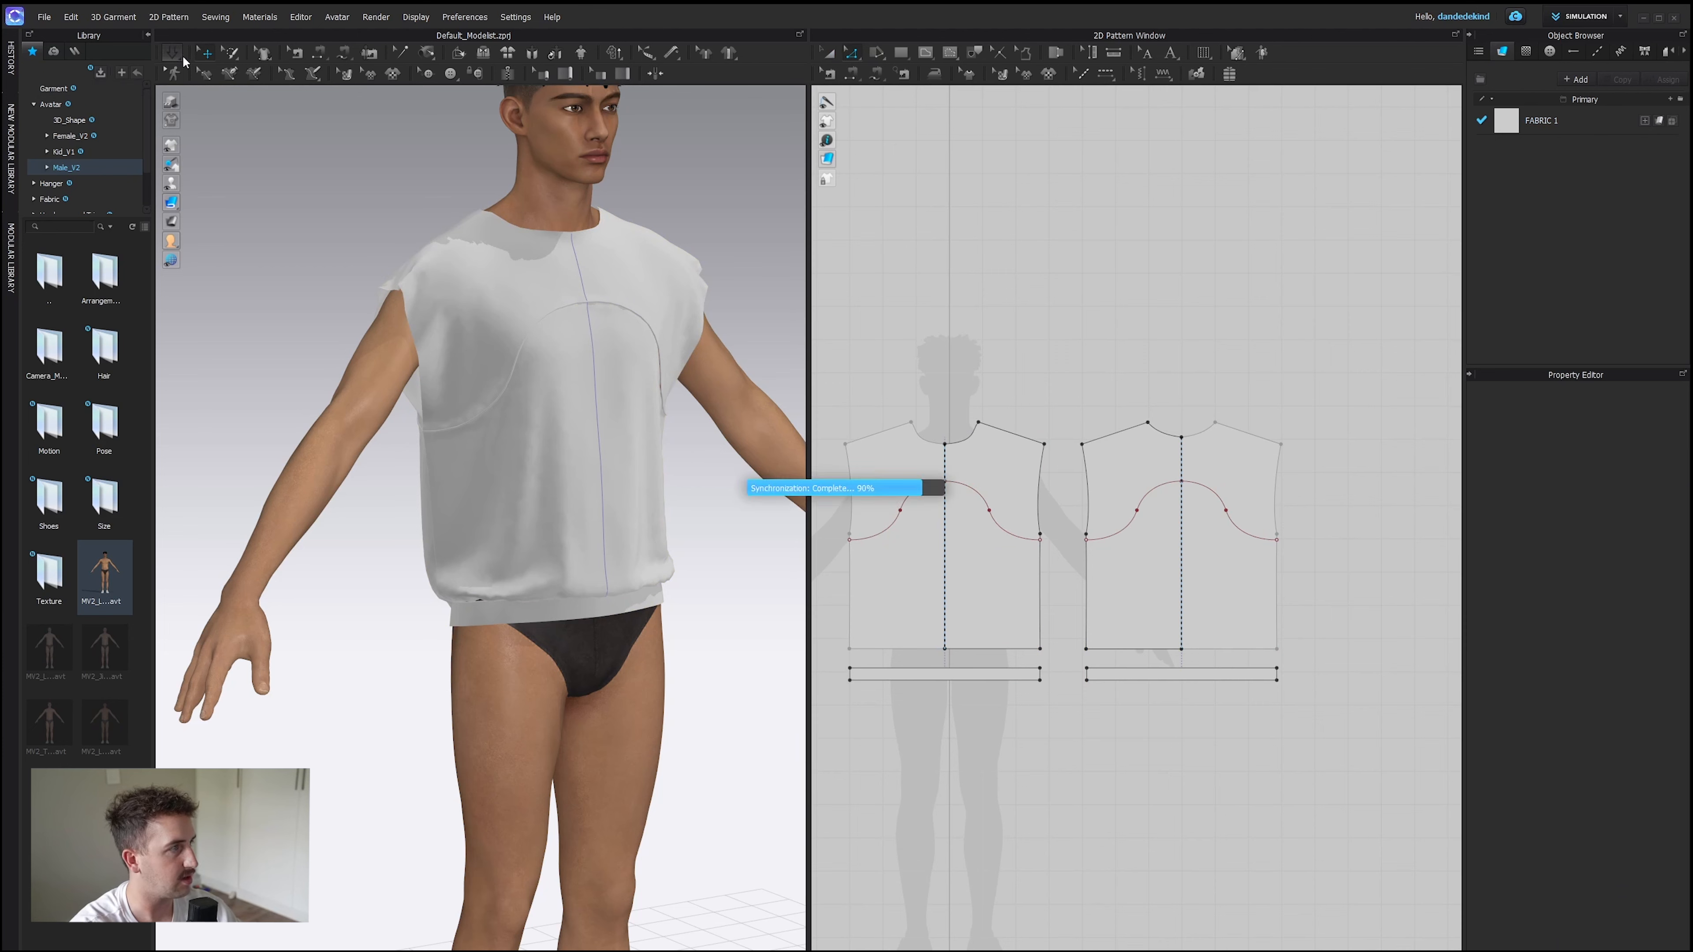
click(427, 572)
drag(424, 574, 424, 577)
click(650, 610)
right_drag(660, 616, 551, 657)
right_drag(551, 658, 526, 656)
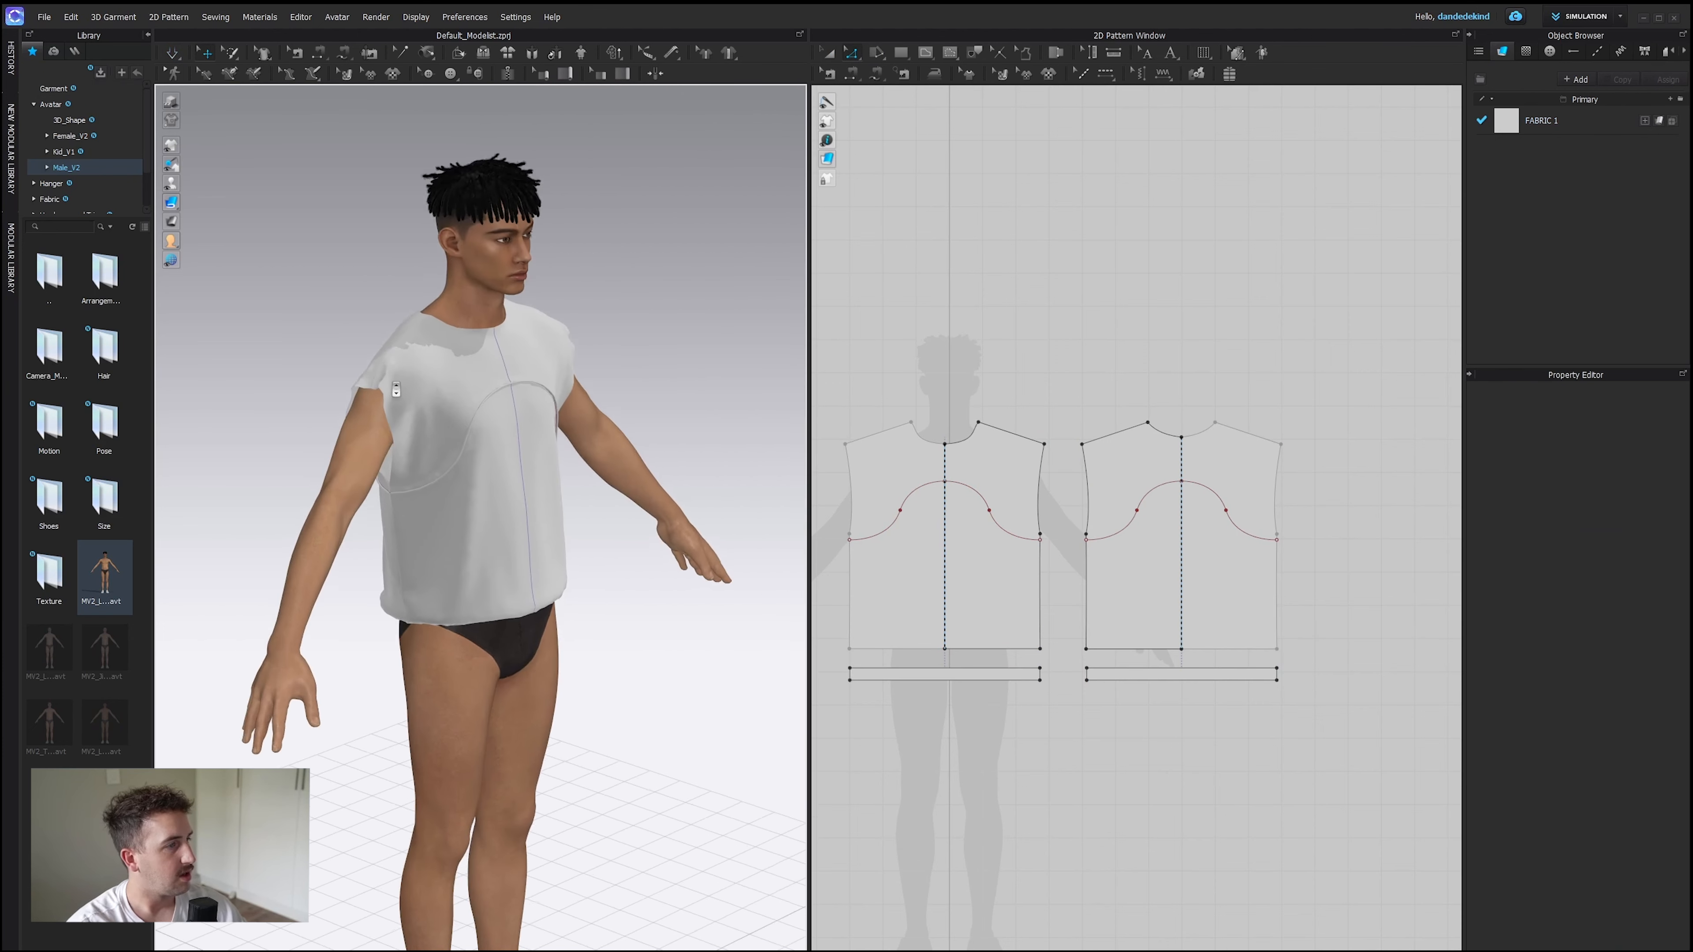
right_drag(393, 386, 437, 527)
Draw a half-sleeve with the Polygon tool below the front panel, with a cap curve about 221 mm long and straight sides.
scroll(883, 529, down, 5)
middle_drag(910, 541, 1332, 527)
middle_drag(1208, 244, 1043, 242)
middle_drag(1213, 486, 1164, 405)
scroll(1173, 558, up, 5)
right_drag(674, 530, 464, 500)
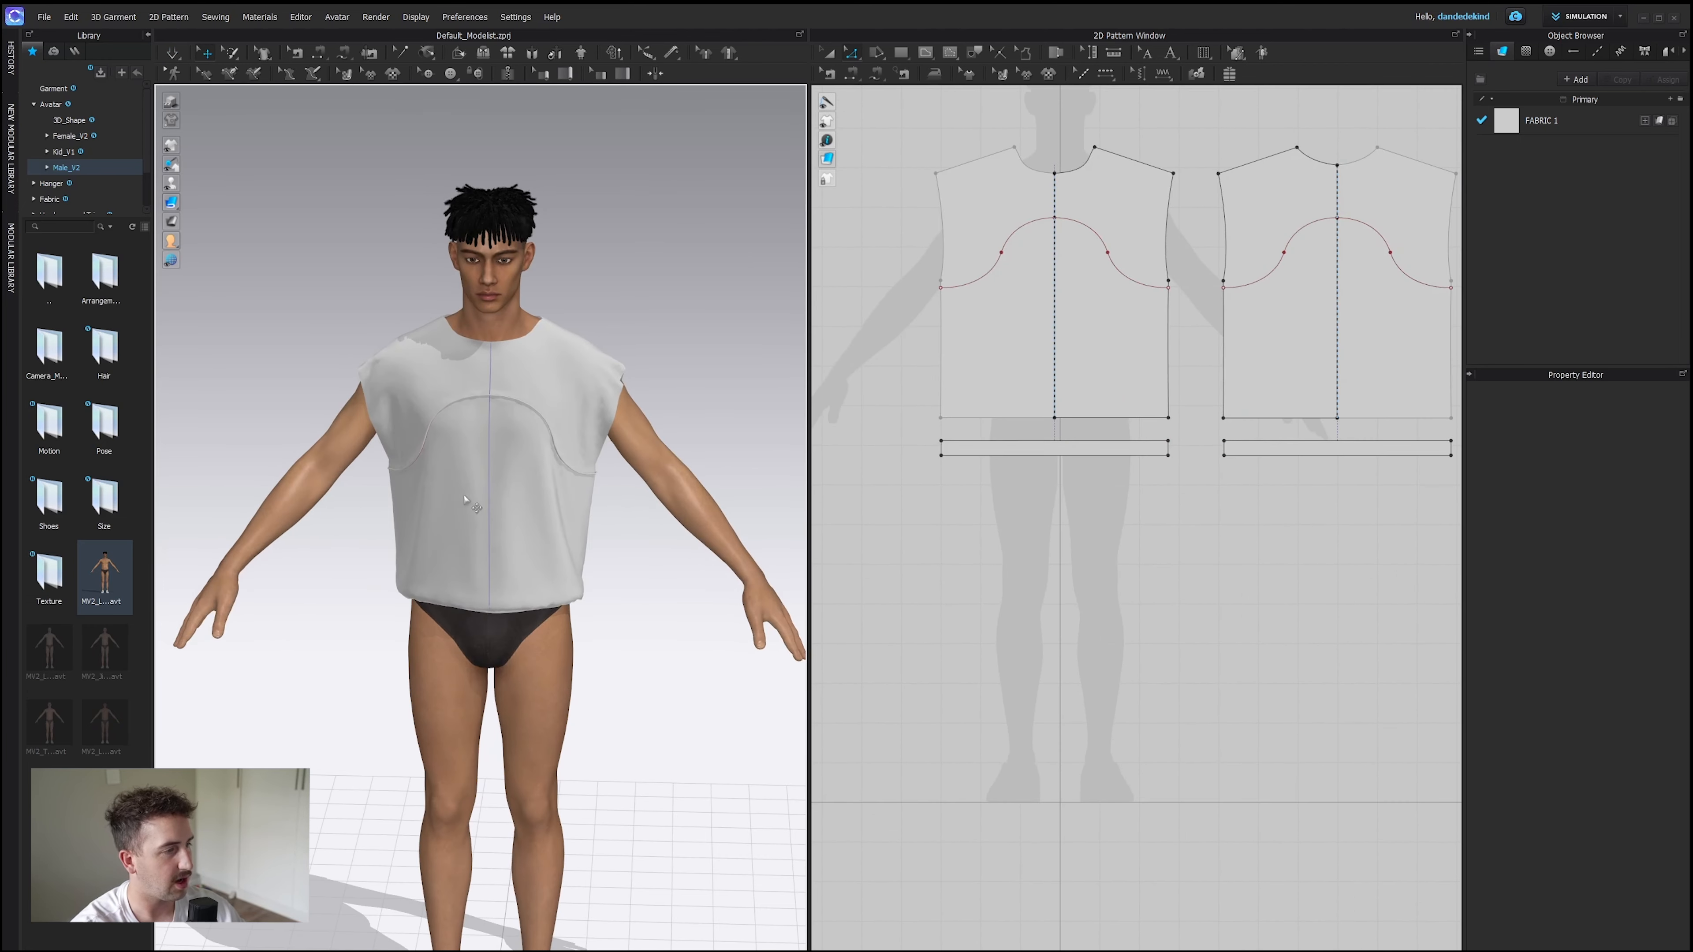
click(929, 55)
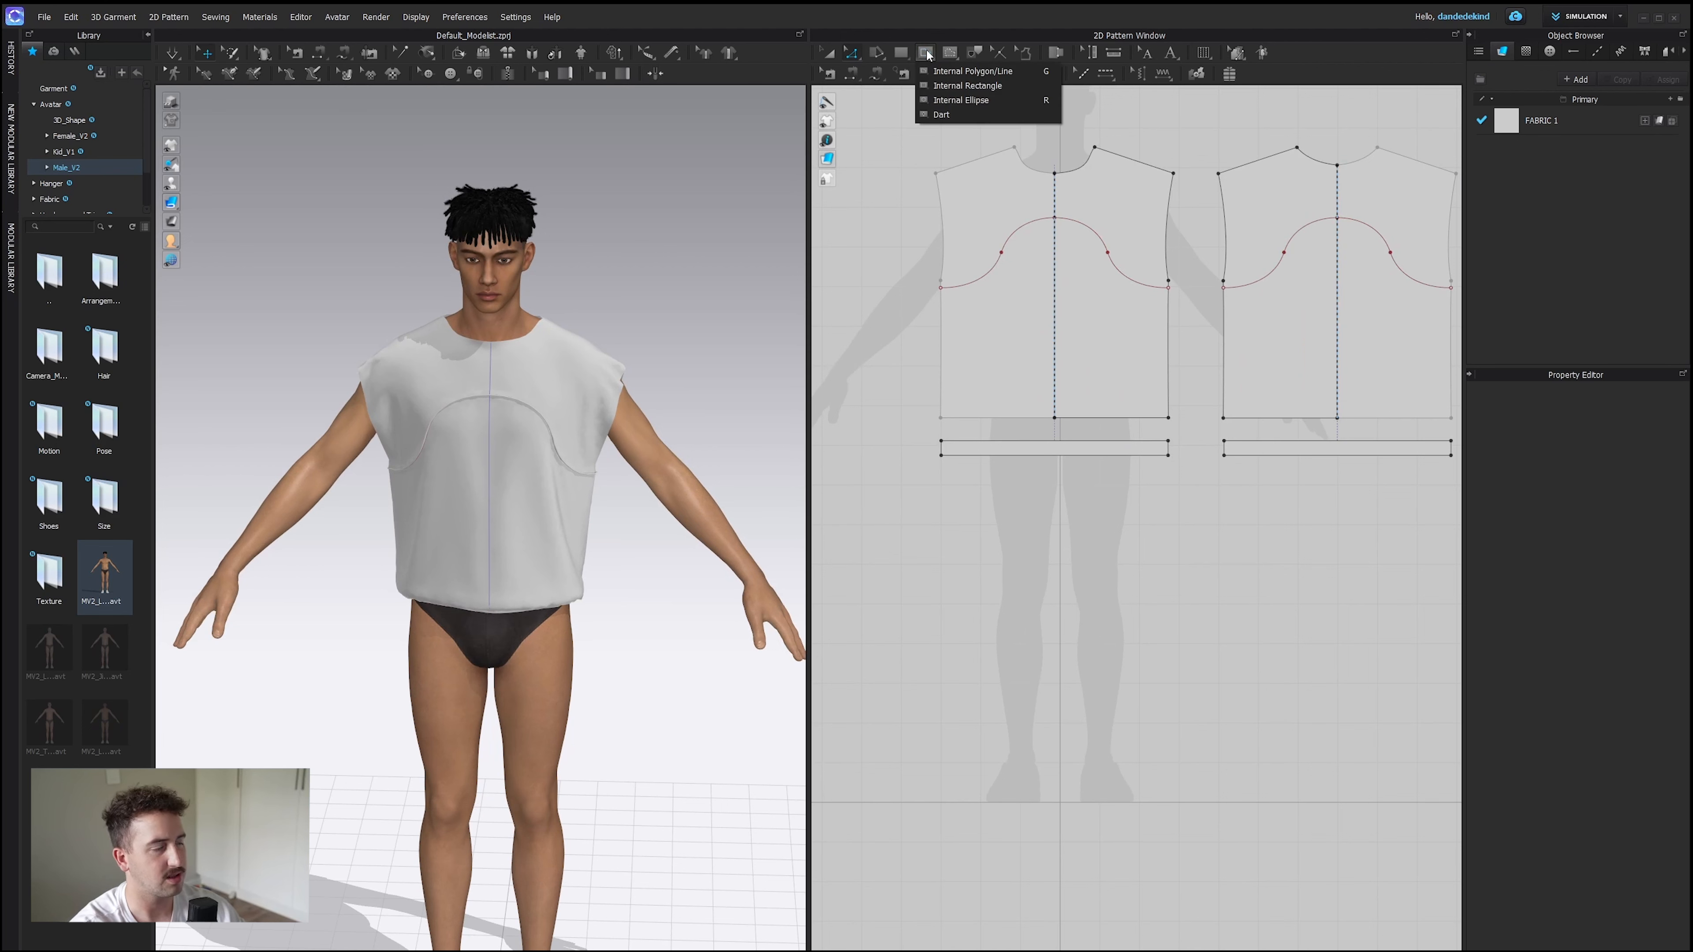
click(901, 53)
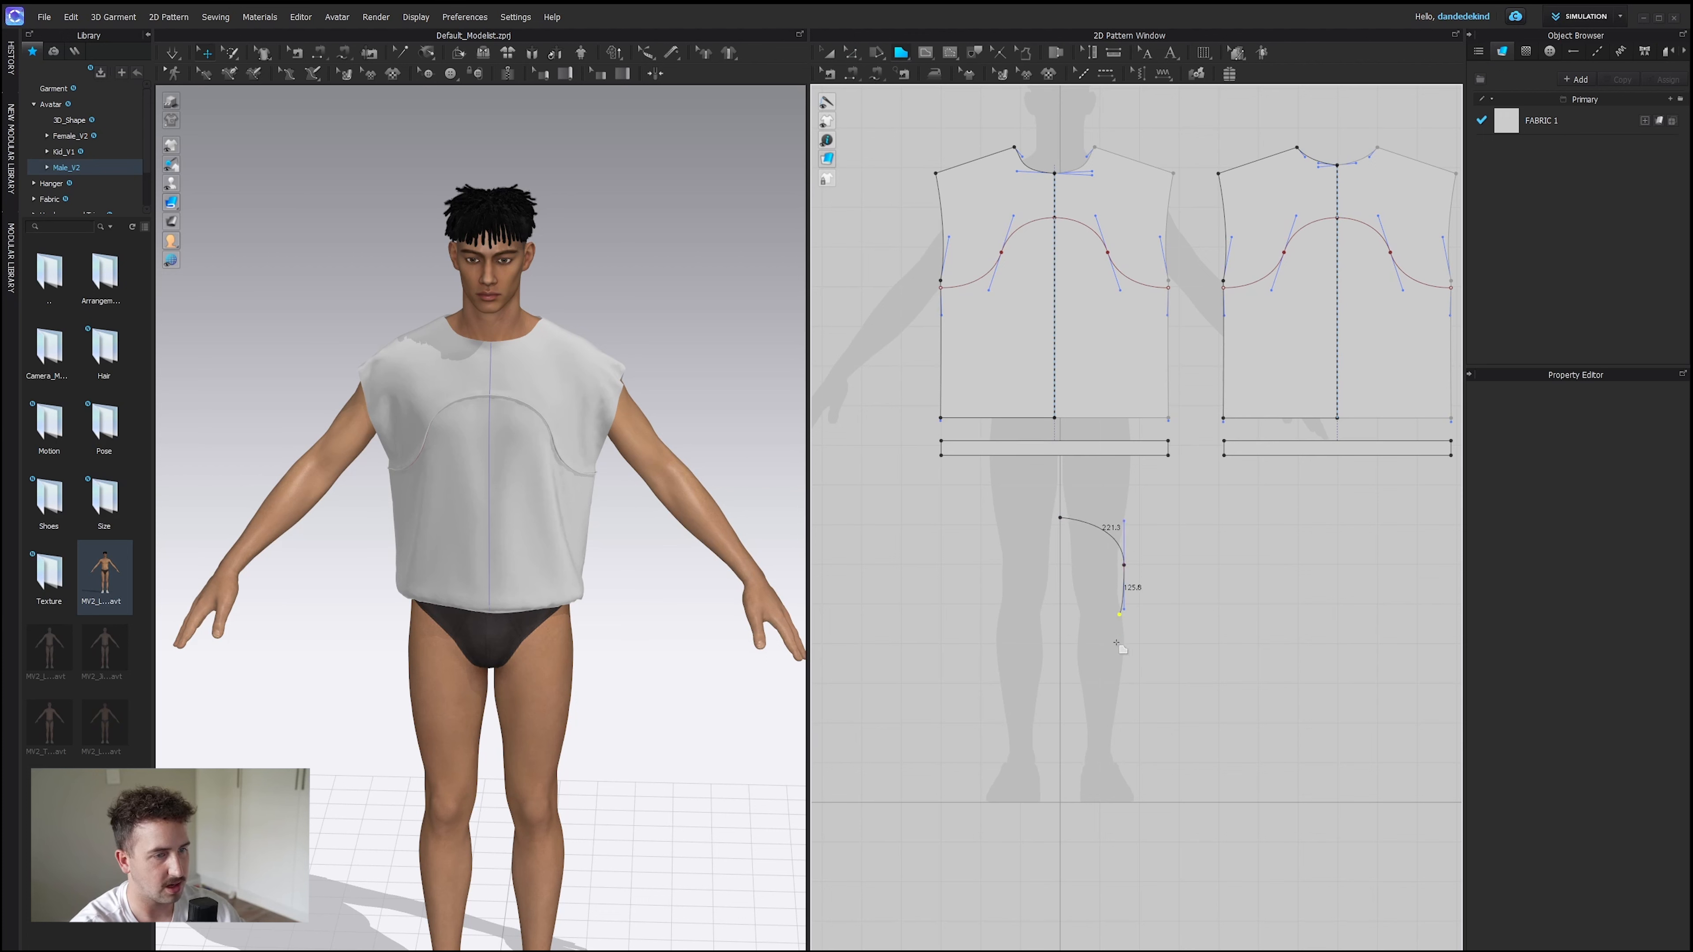
click(1060, 717)
click(1061, 518)
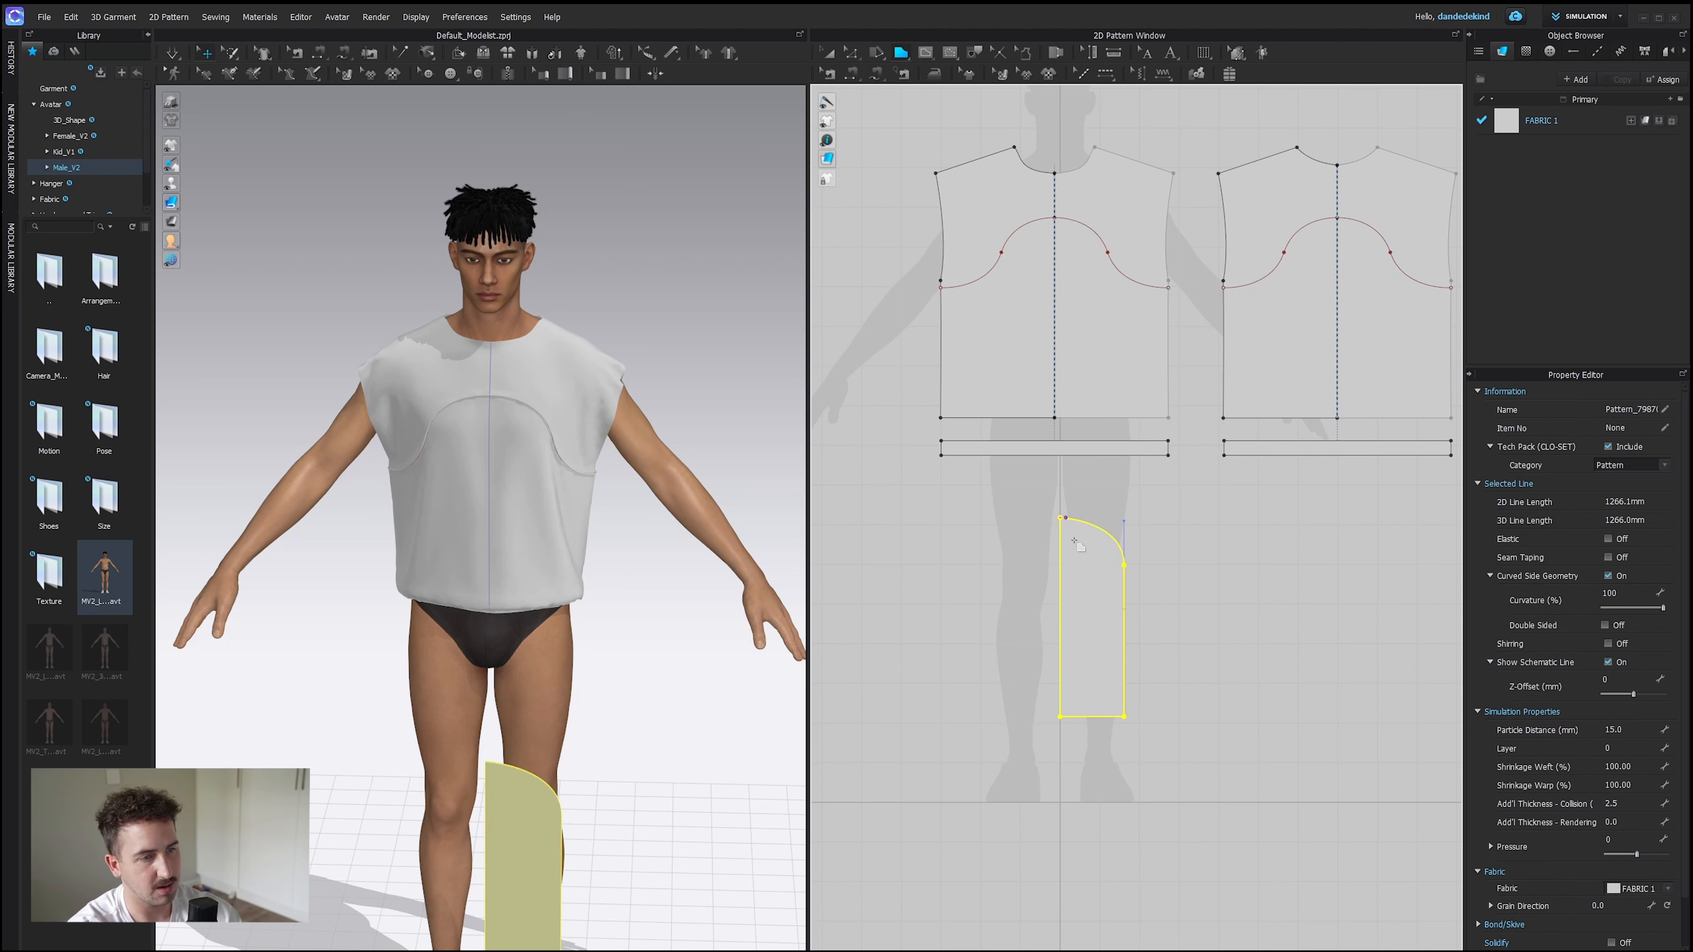
Raise the half-sleeve to torso height in 3D and clone it as a Symmetric Pattern placed alongside the original.
click(513, 827)
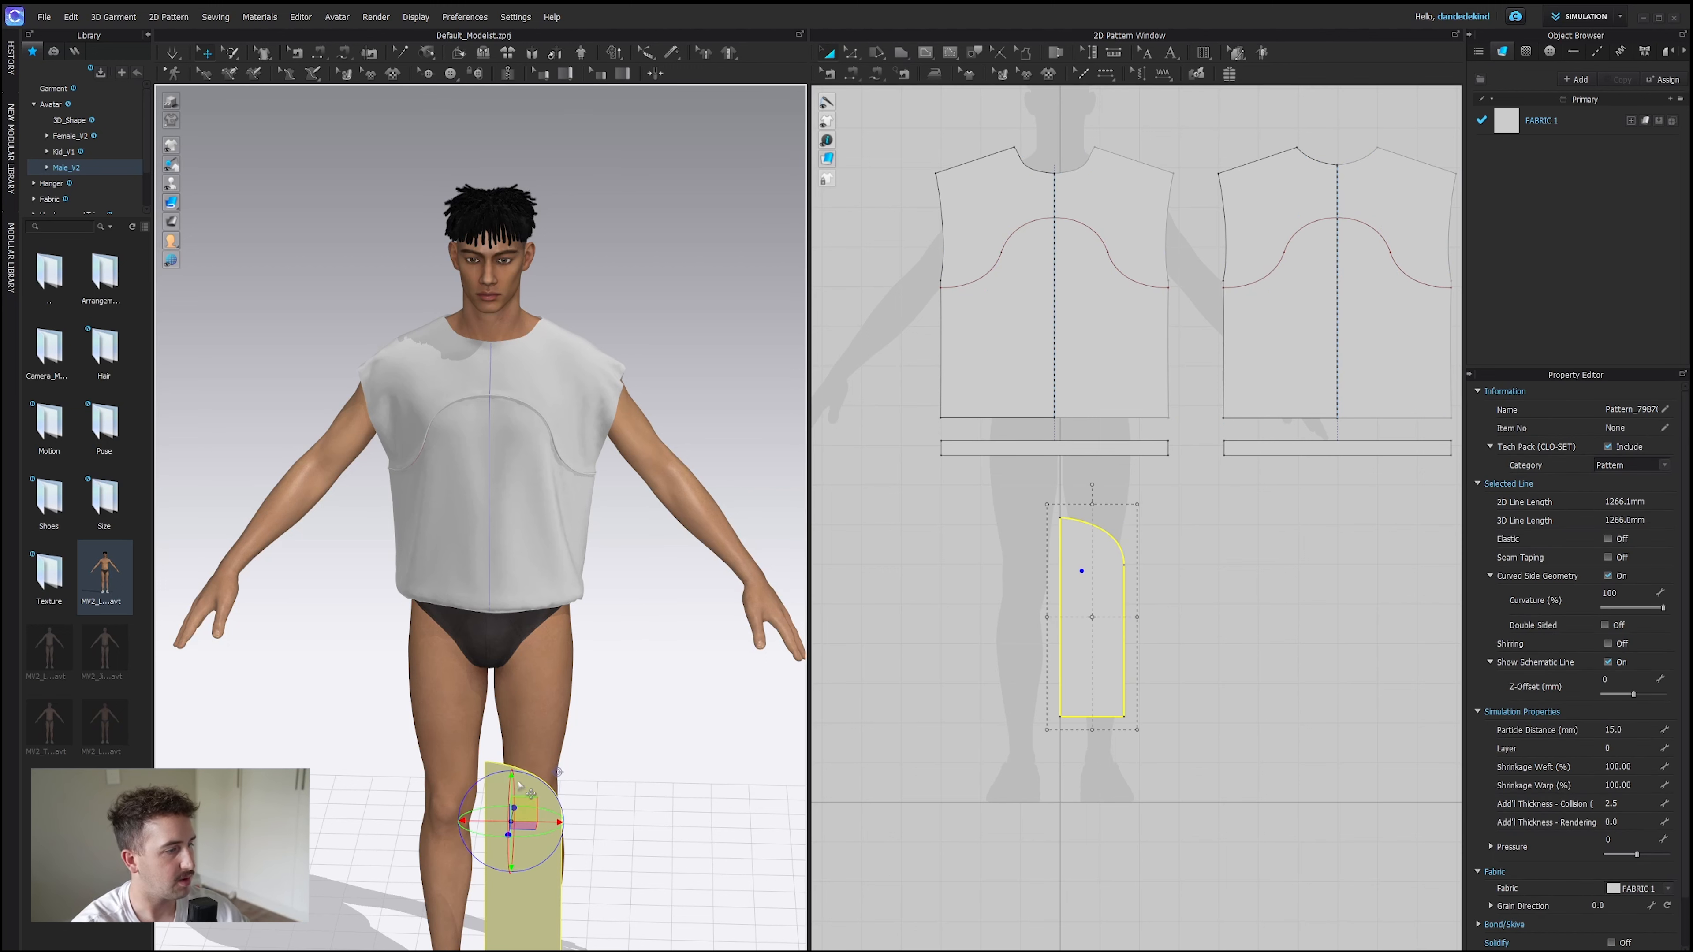
scroll(500, 669, down, 2)
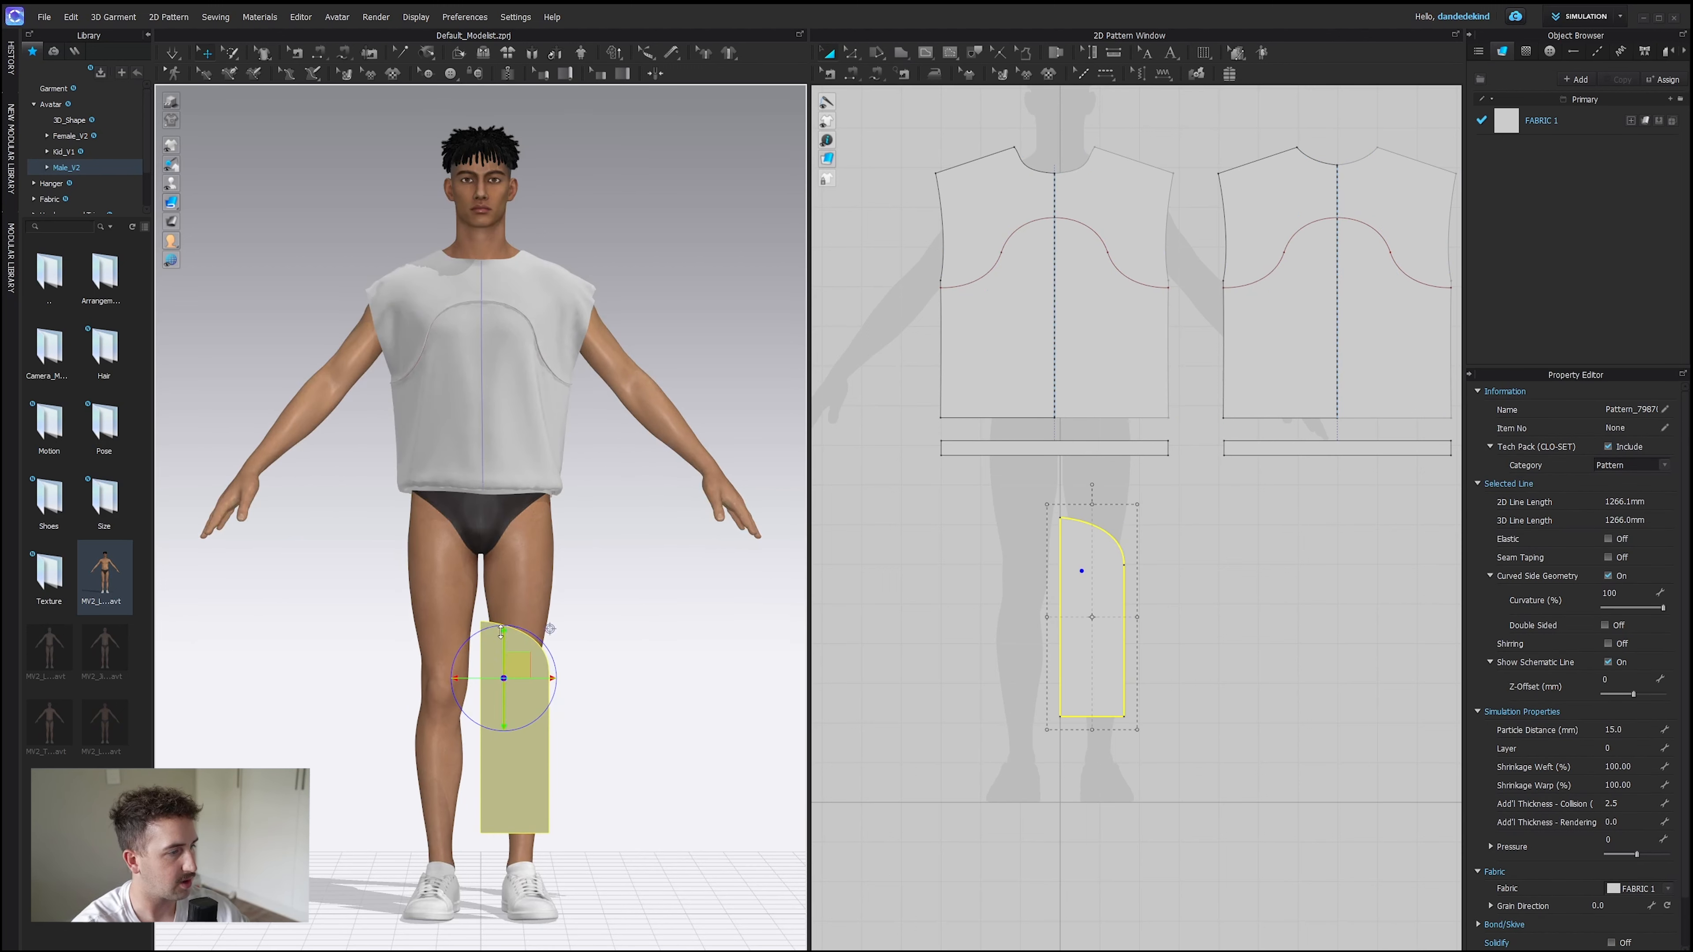
drag(501, 633, 516, 271)
right_click(1097, 581)
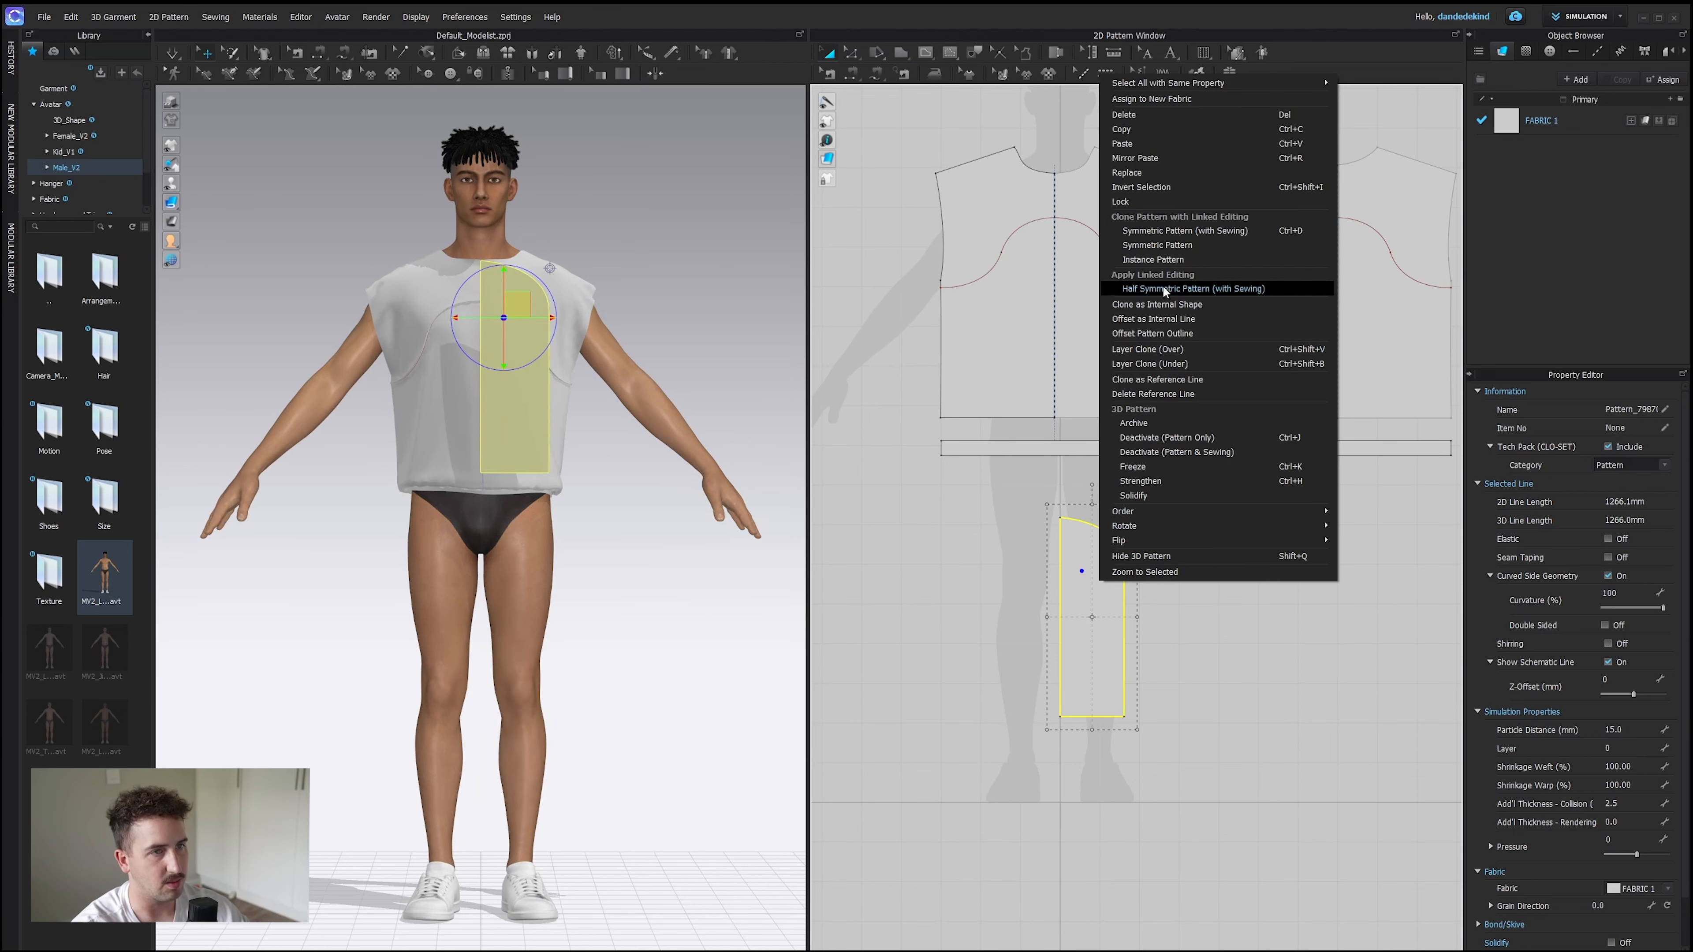
click(1157, 245)
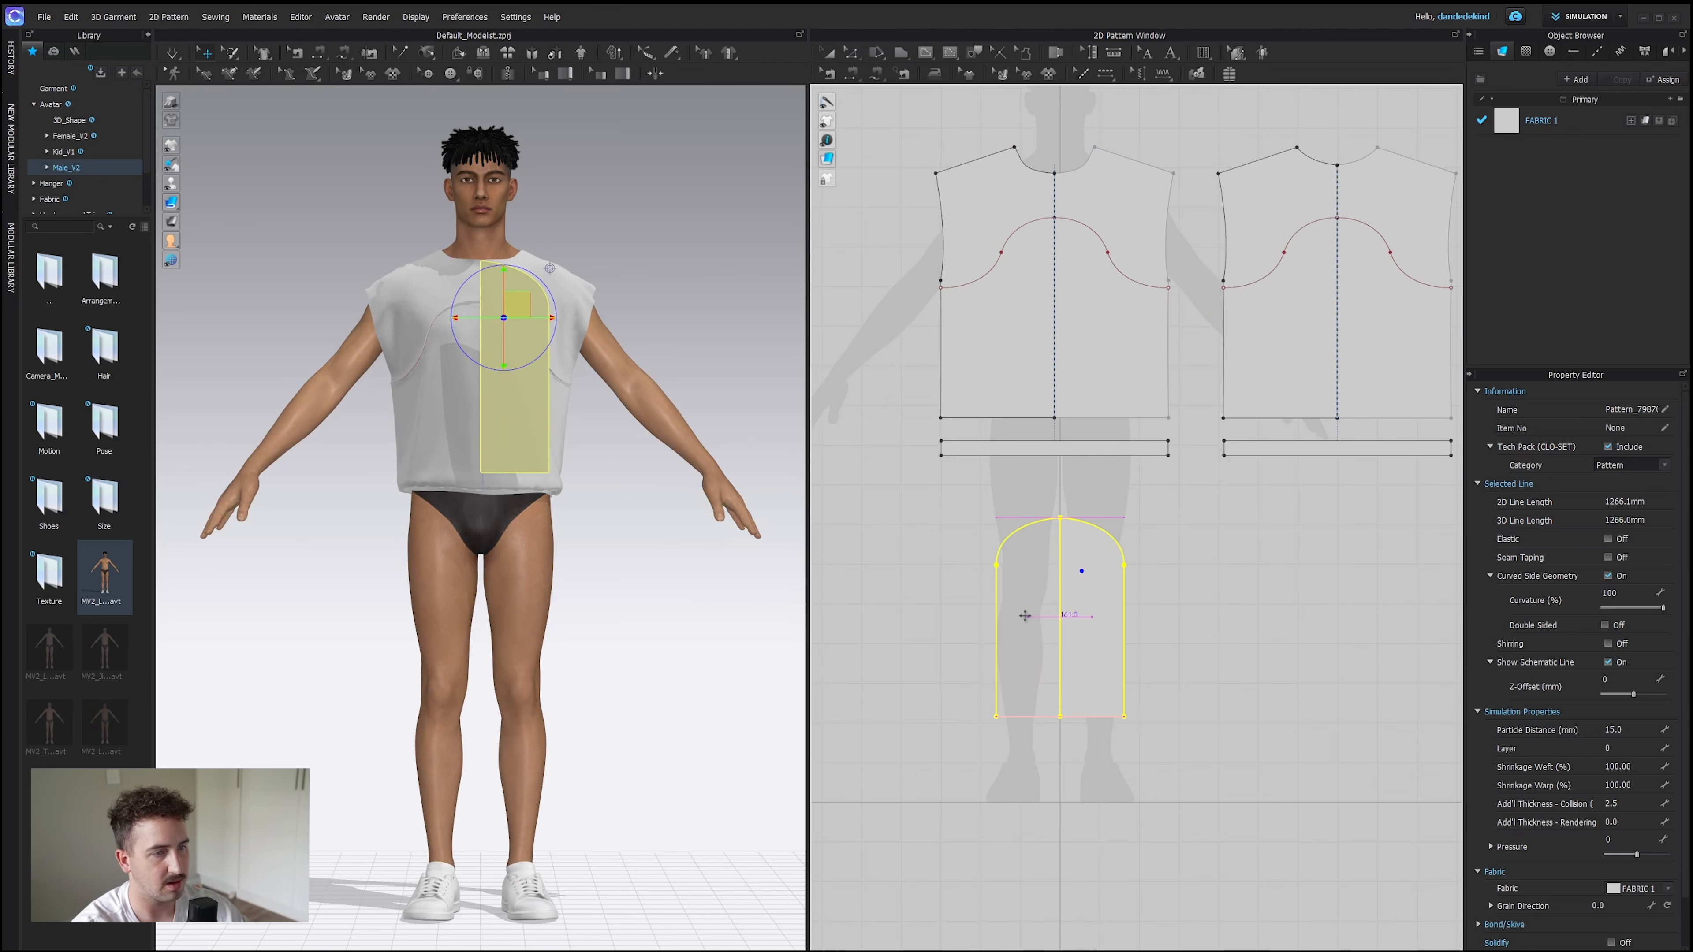
click(1181, 602)
Sew the two sleeve halves together along their adjacent centre edges.
key(n)
click(1044, 591)
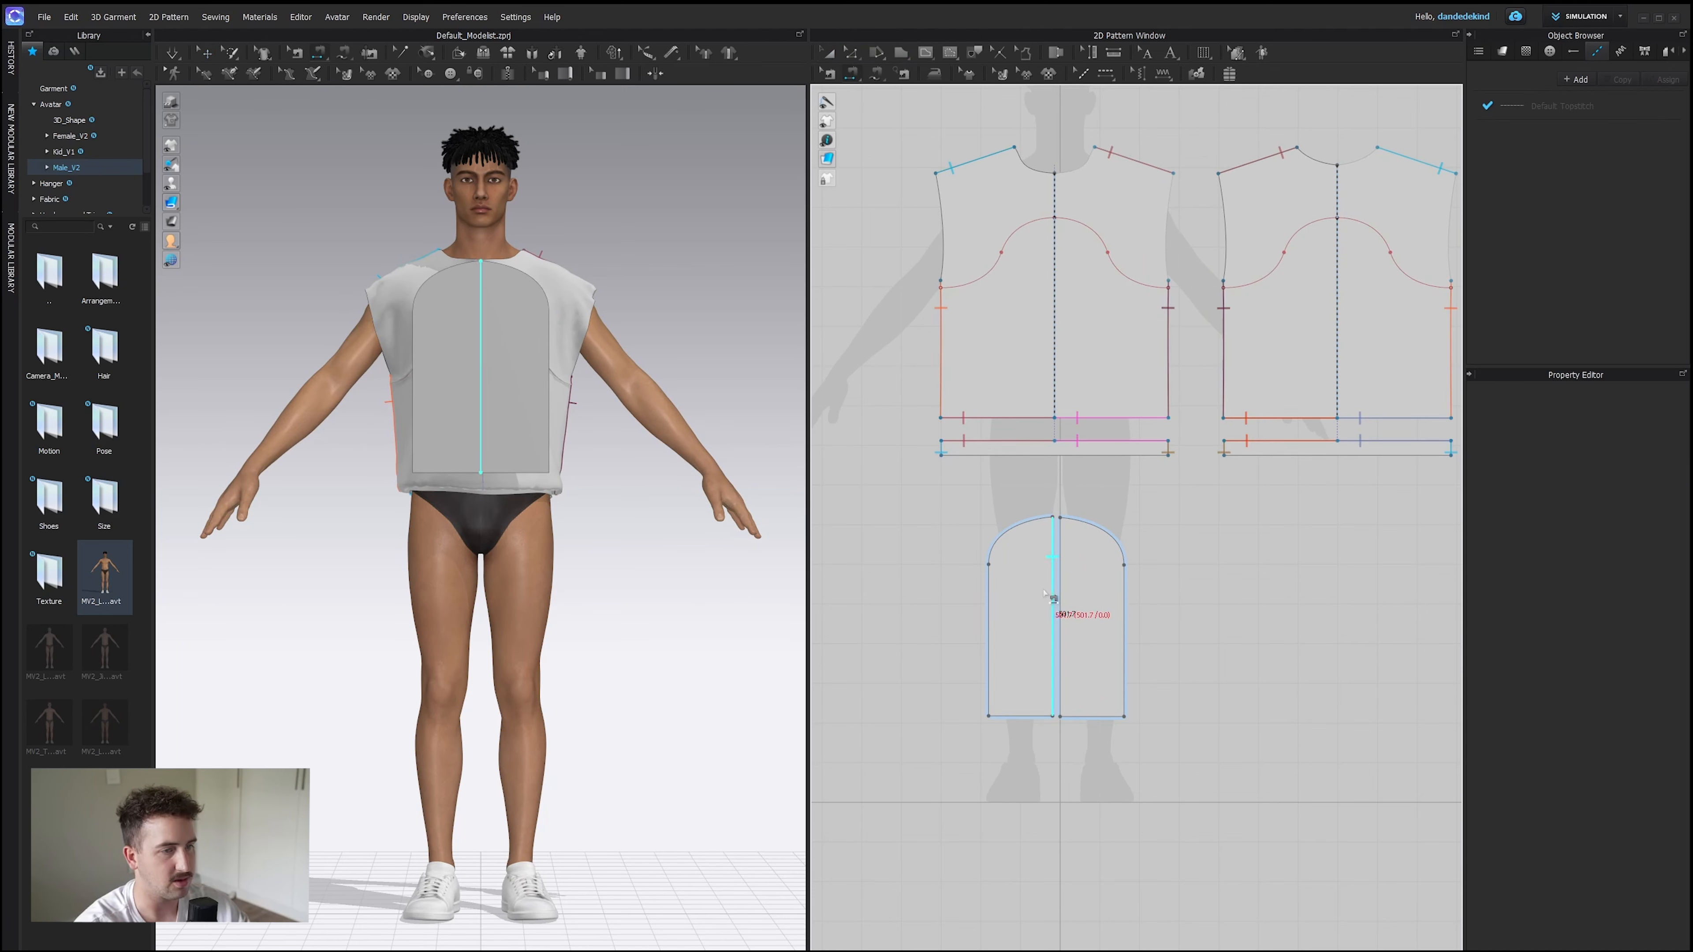
click(1069, 592)
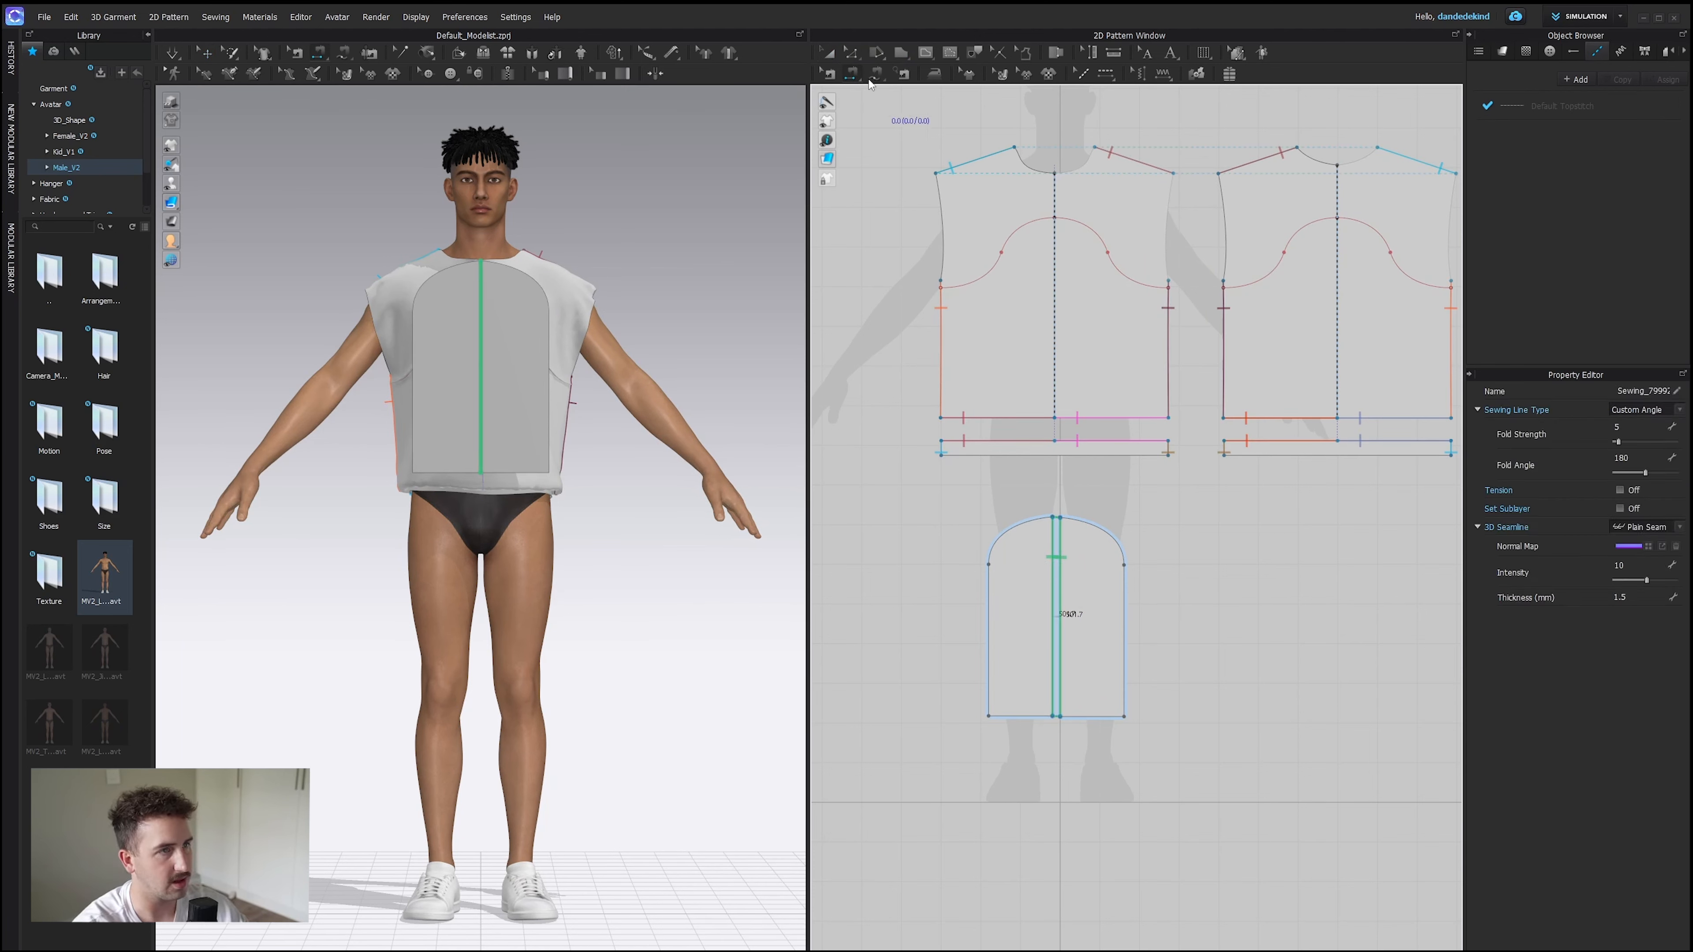
Select both sleeve halves, rotate them sideways in 3D and position them beside the avatar's right arm.
click(828, 53)
click(1025, 591)
shift+click(1094, 597)
right_drag(586, 544, 637, 573)
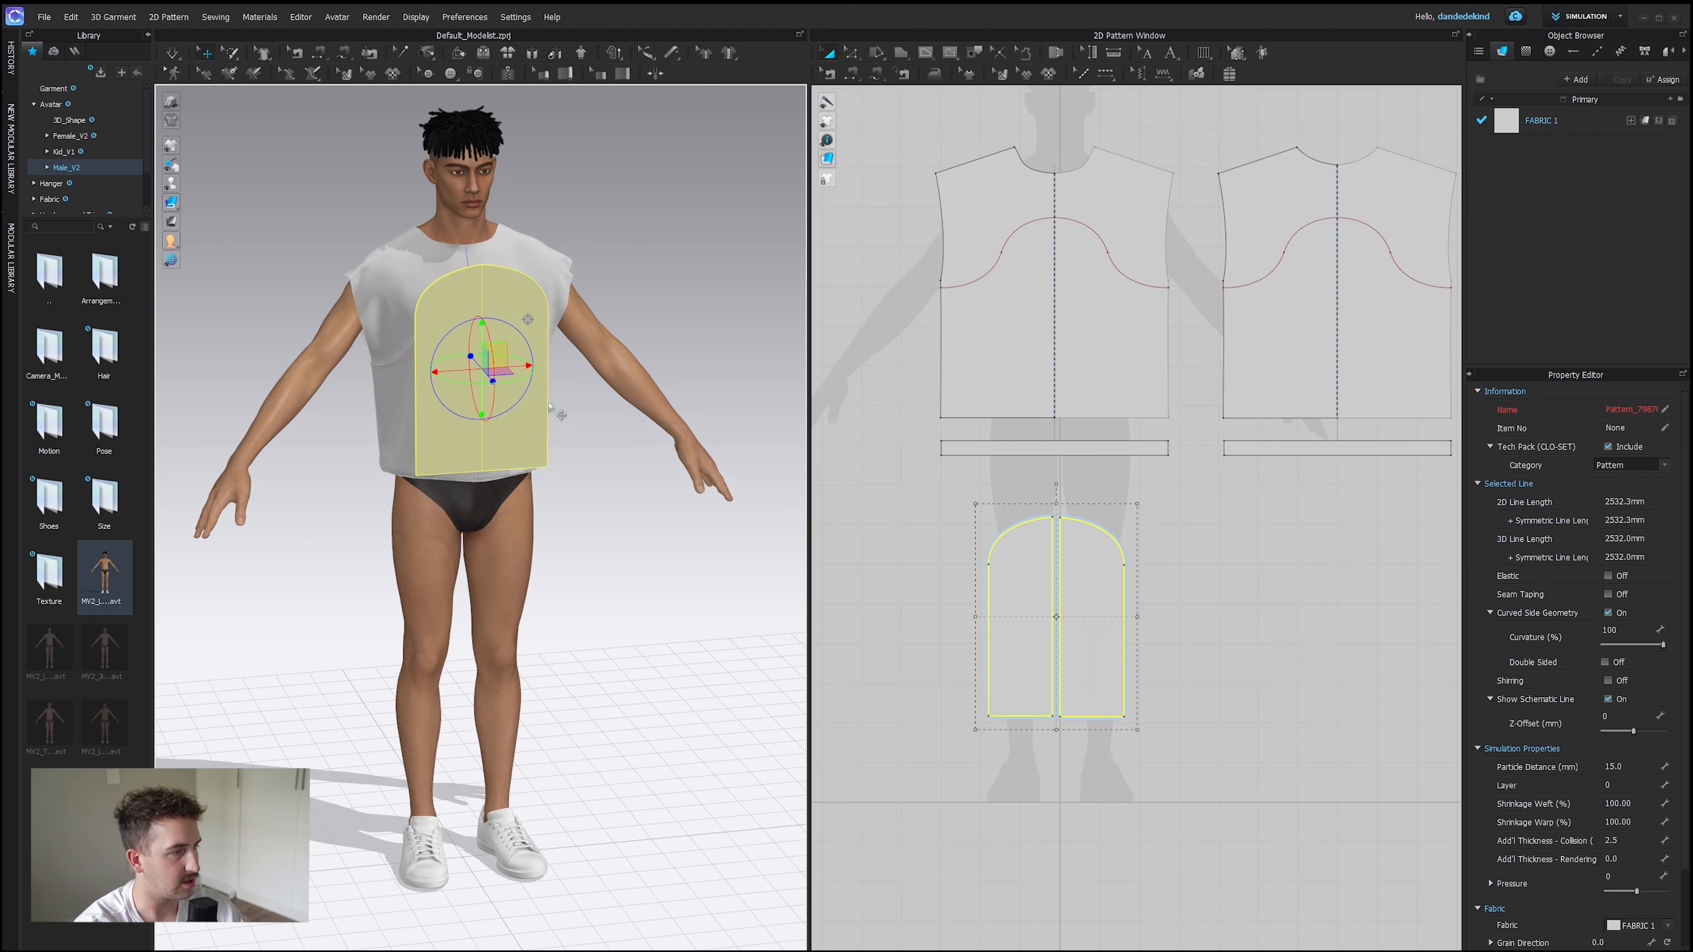
drag(510, 381, 443, 398)
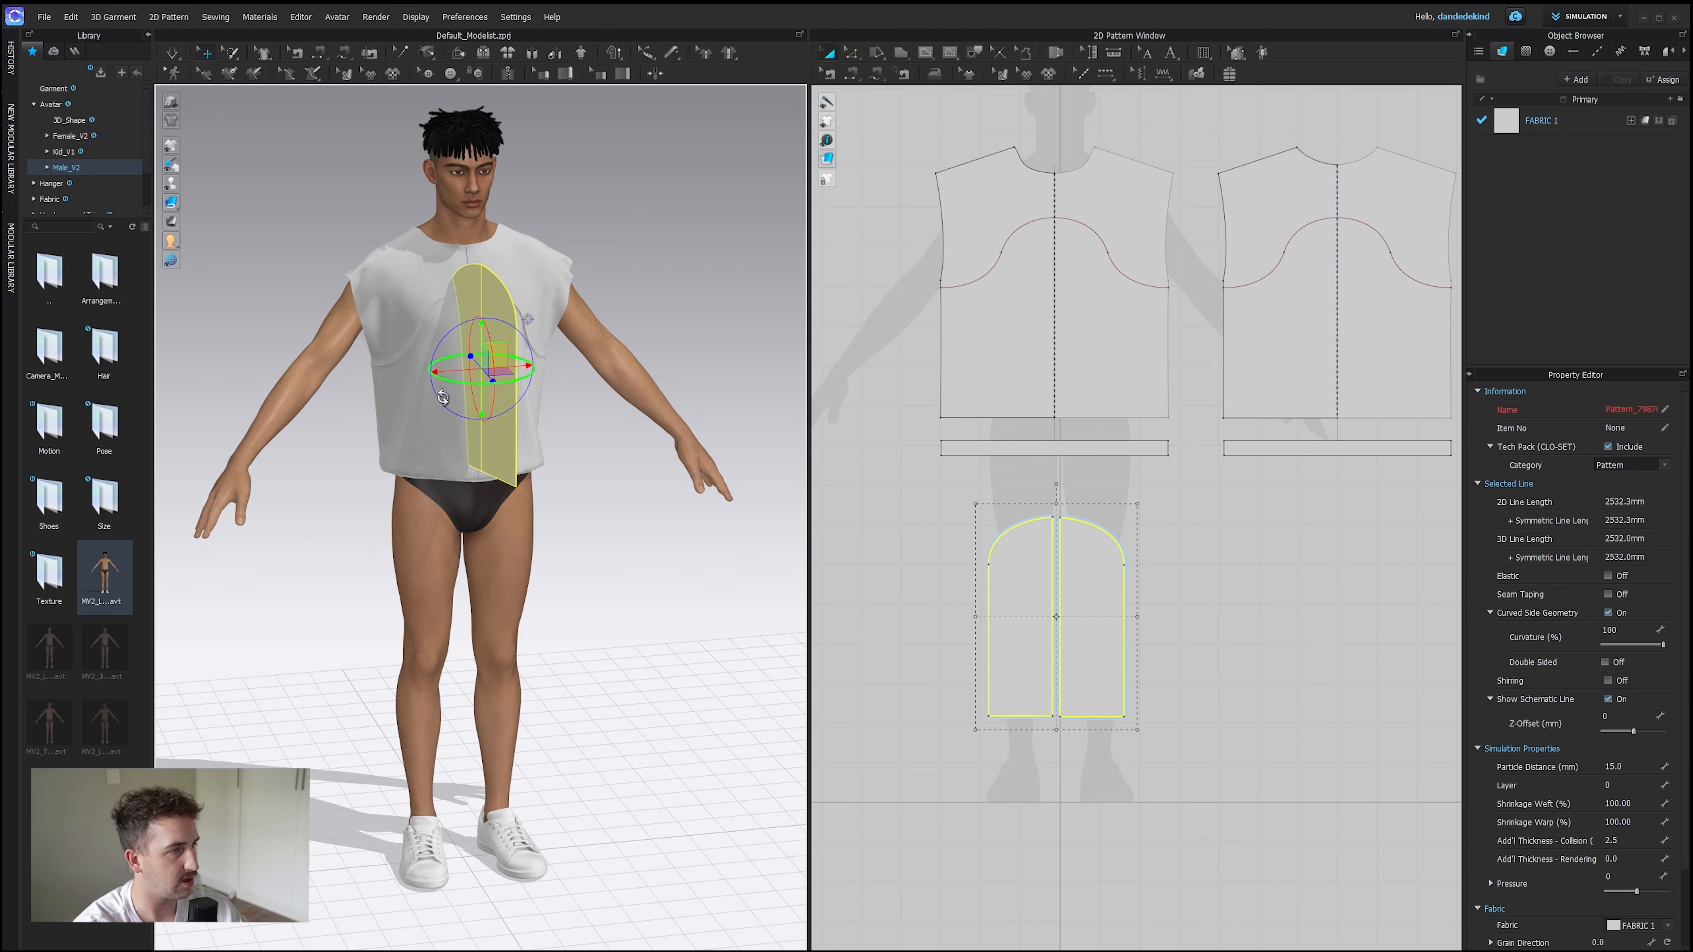
key(2)
key(5)
middle_drag(285, 559, 417, 520)
click(375, 498)
drag(409, 541, 415, 535)
Move both sleeve halves together in the 2D layout to the free space beside the front panel's armhole.
click(1140, 508)
scroll(1138, 505, down, 3)
click(1069, 542)
shift+drag(1106, 549, 928, 347)
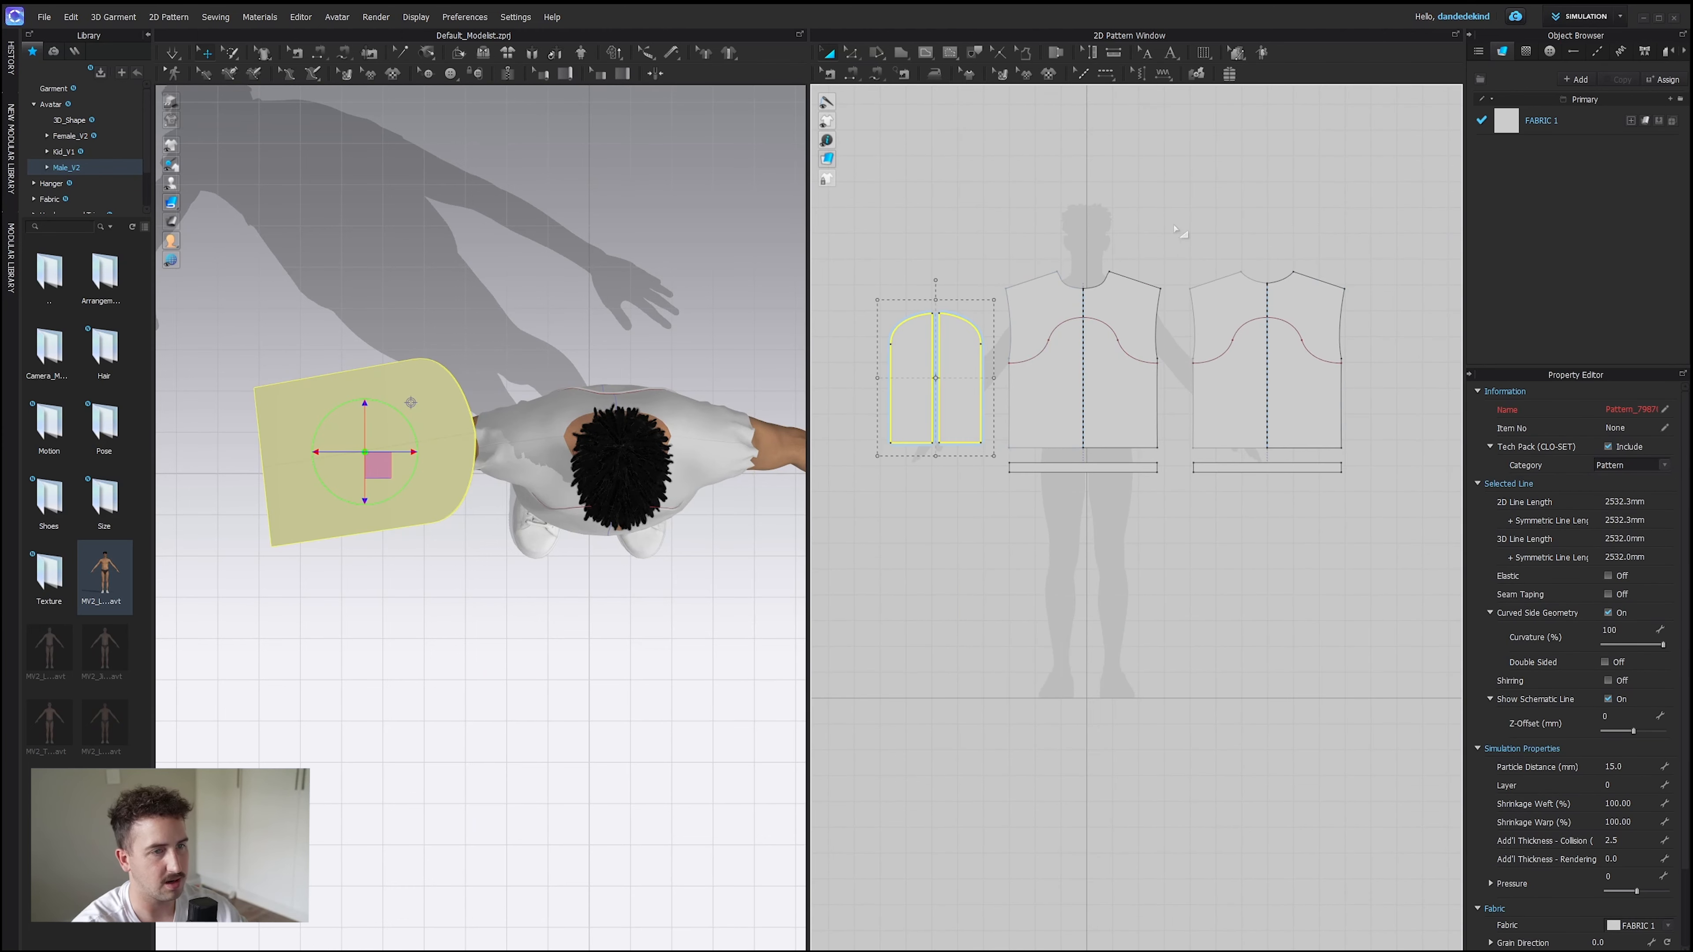
Sew the sleeve cap halves to the front and back armholes on the avatar's right side and simulate the sleeve.
click(936, 320)
scroll(937, 320, up, 2)
key(m)
click(1060, 387)
right_drag(480, 401, 710, 400)
middle_drag(604, 400, 453, 573)
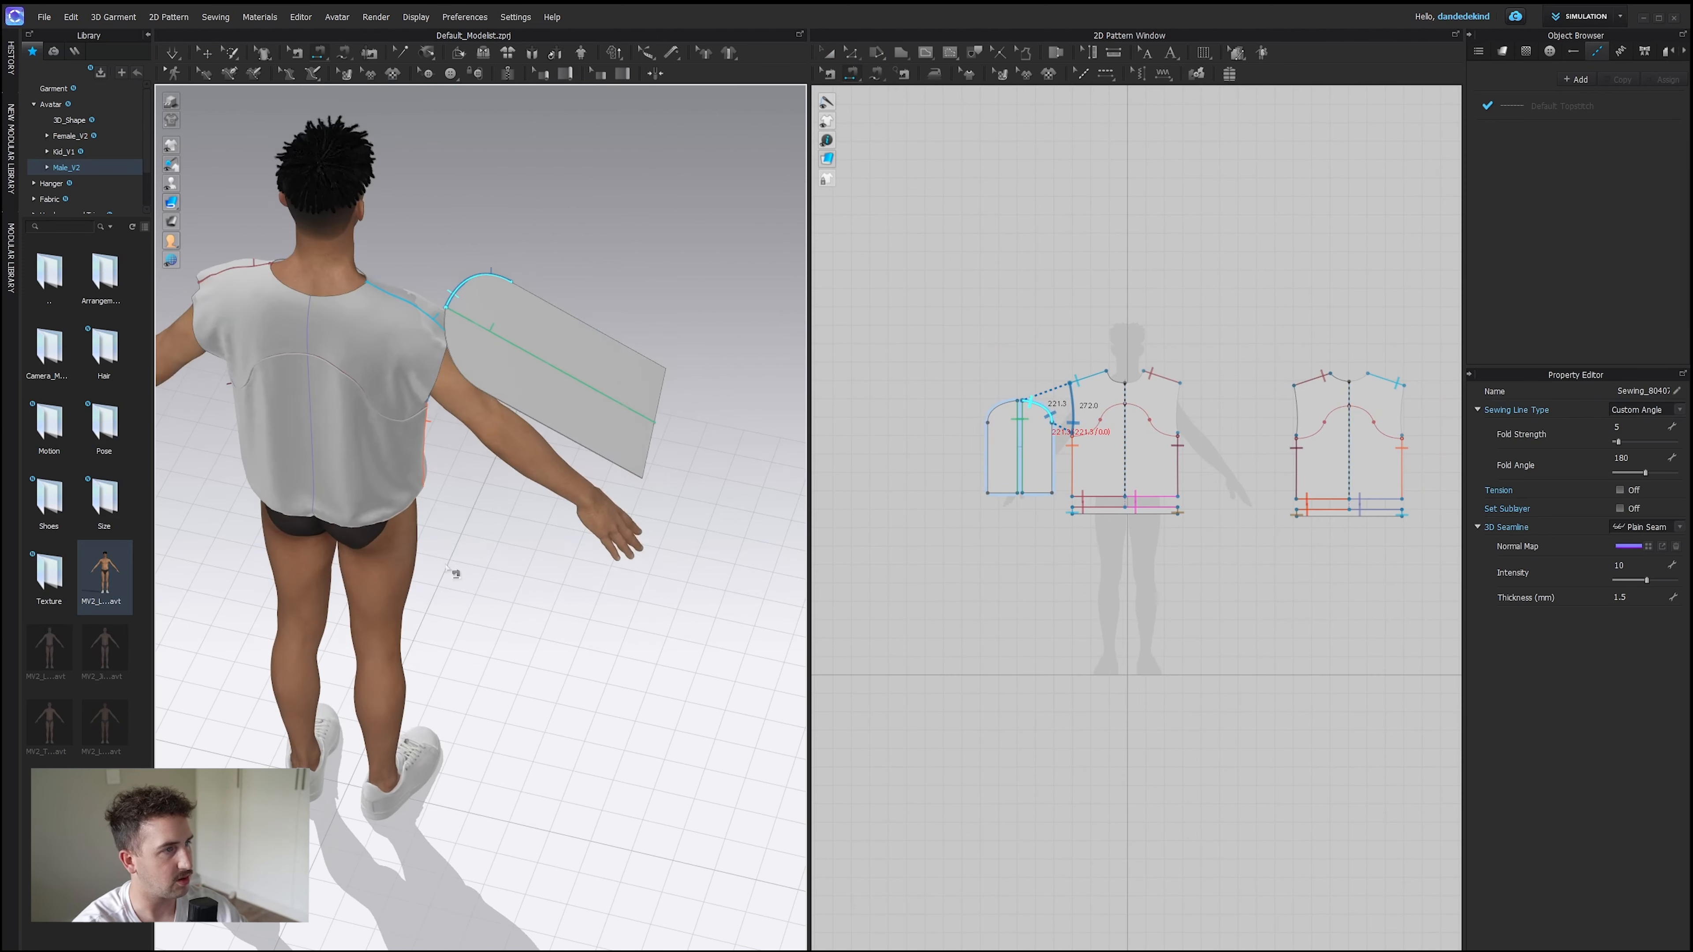
right_drag(453, 572, 608, 294)
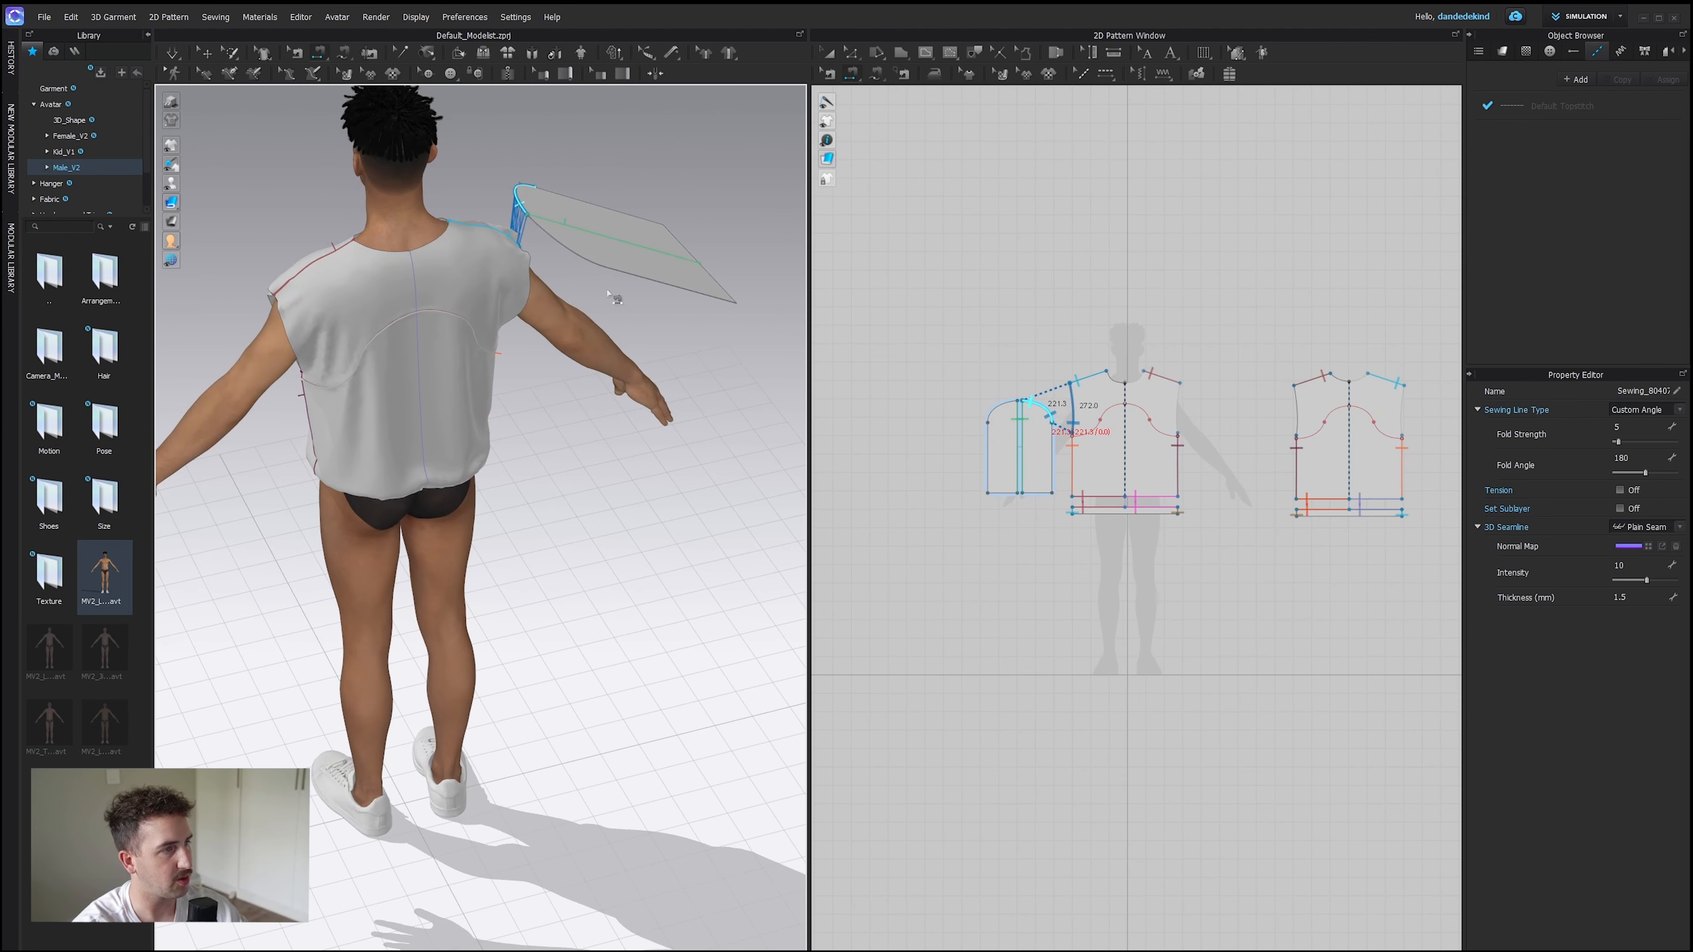
click(553, 241)
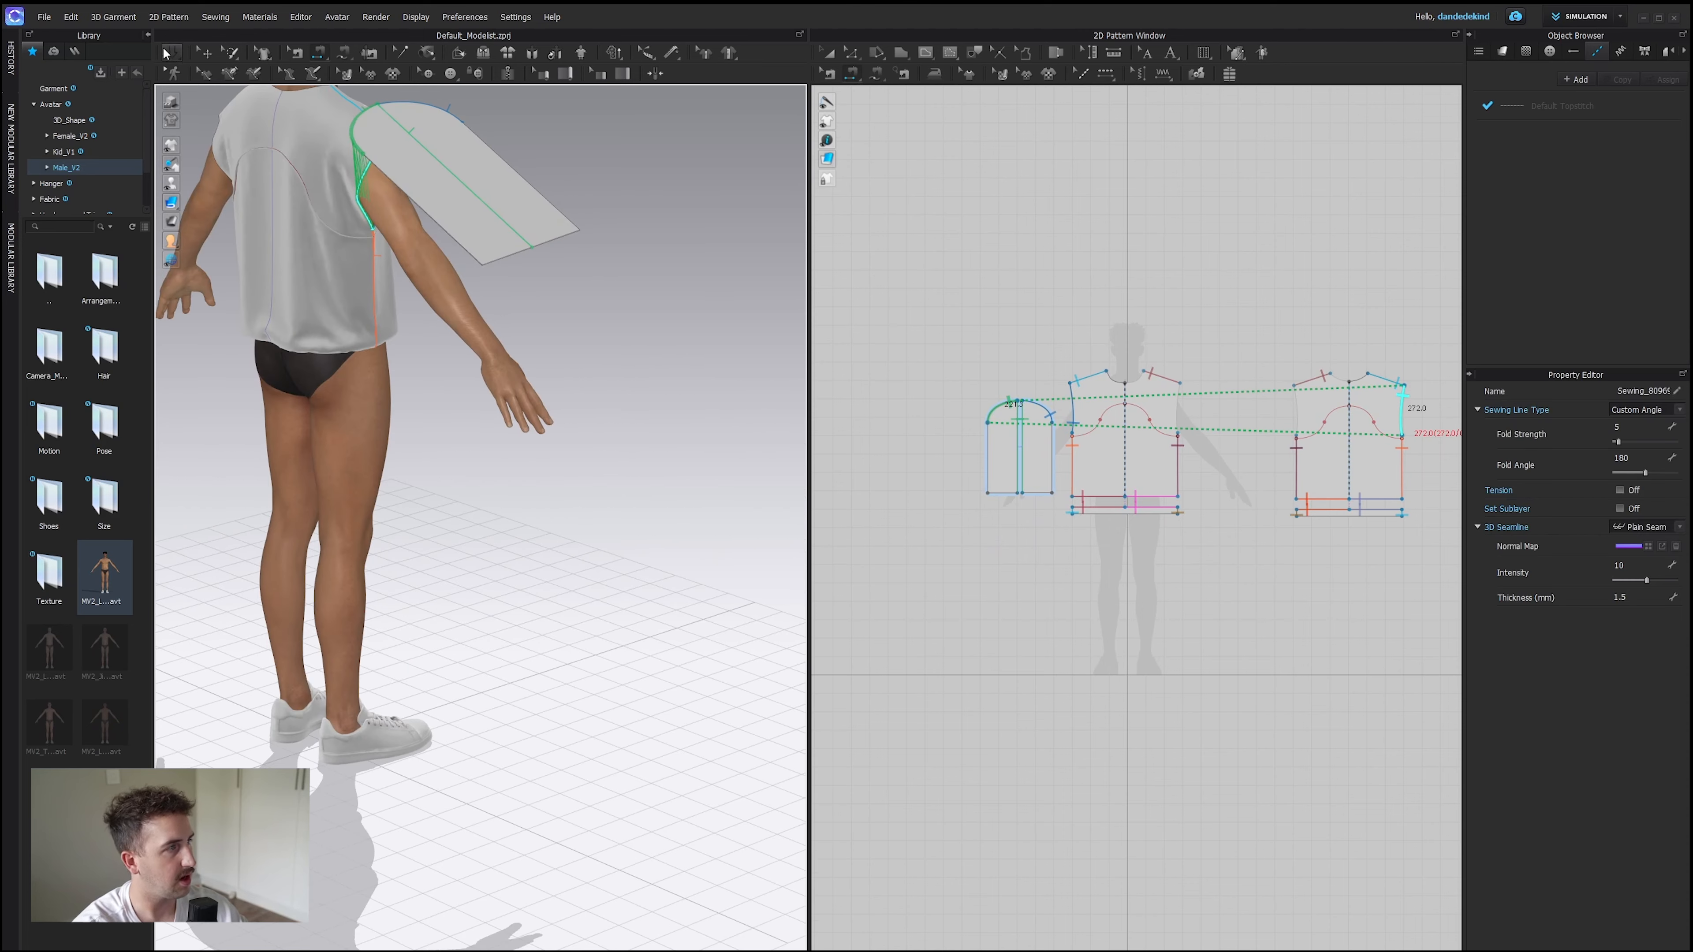
click(165, 53)
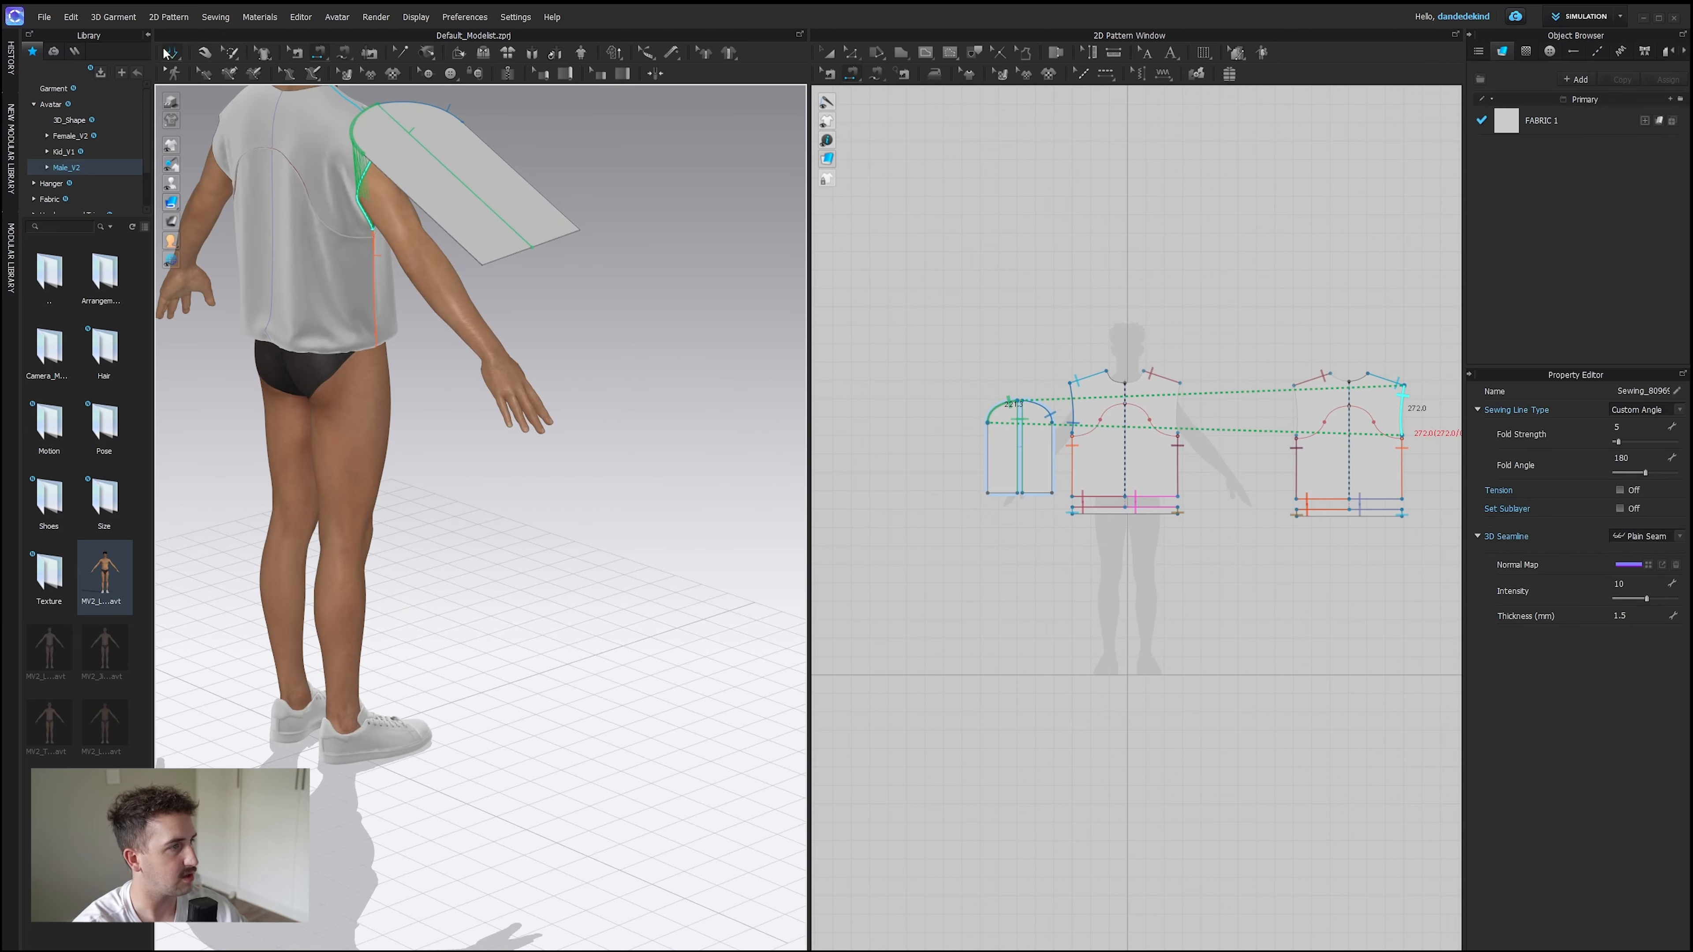
right_drag(604, 310, 378, 287)
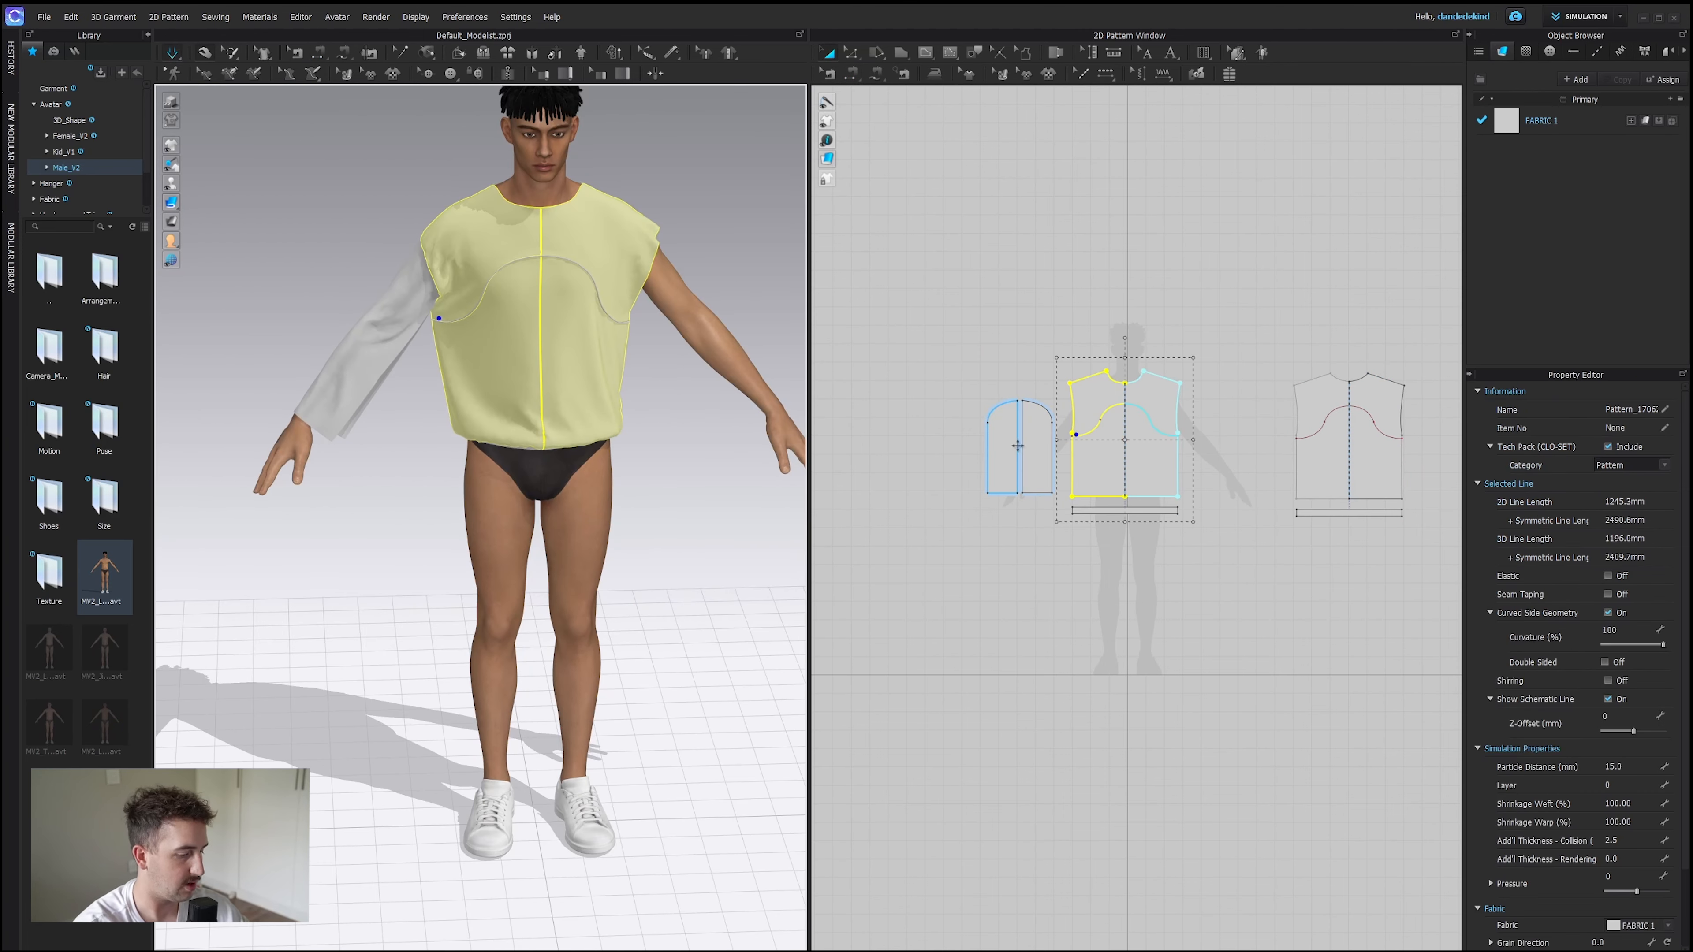
Sew the sleeve's two outer underarm edges together and simulate to close the sleeve around the avatar's arm.
key(n)
click(1052, 448)
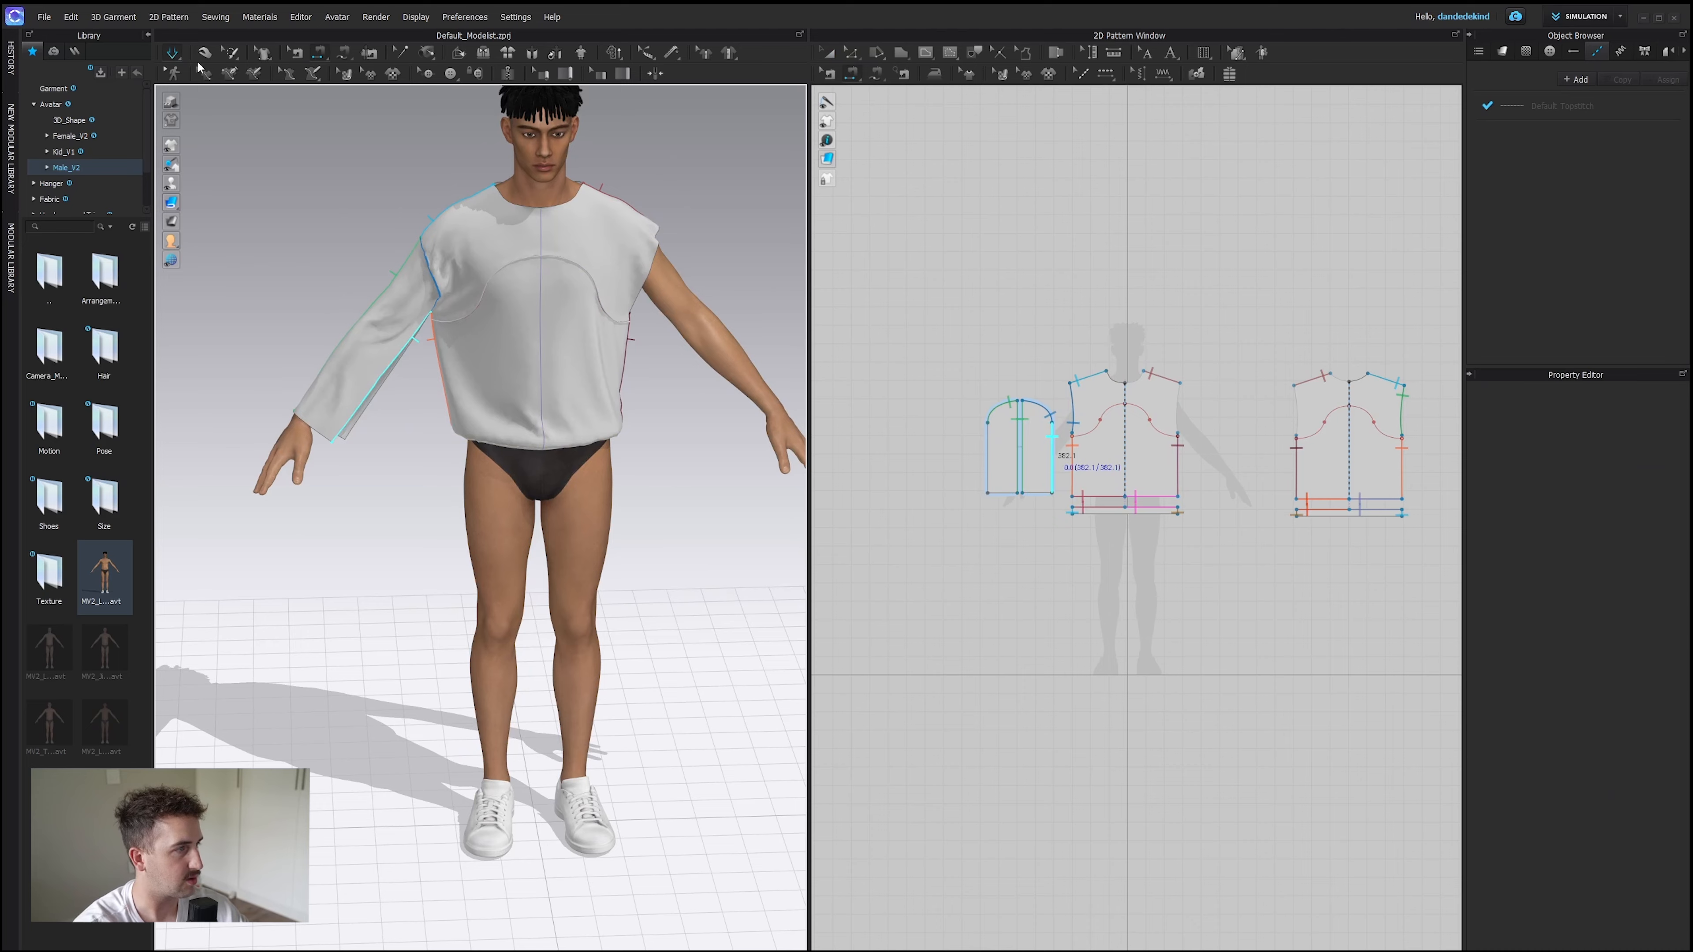
click(172, 53)
scroll(484, 265, up, 5)
middle_drag(484, 265, 495, 510)
drag(460, 403, 484, 427)
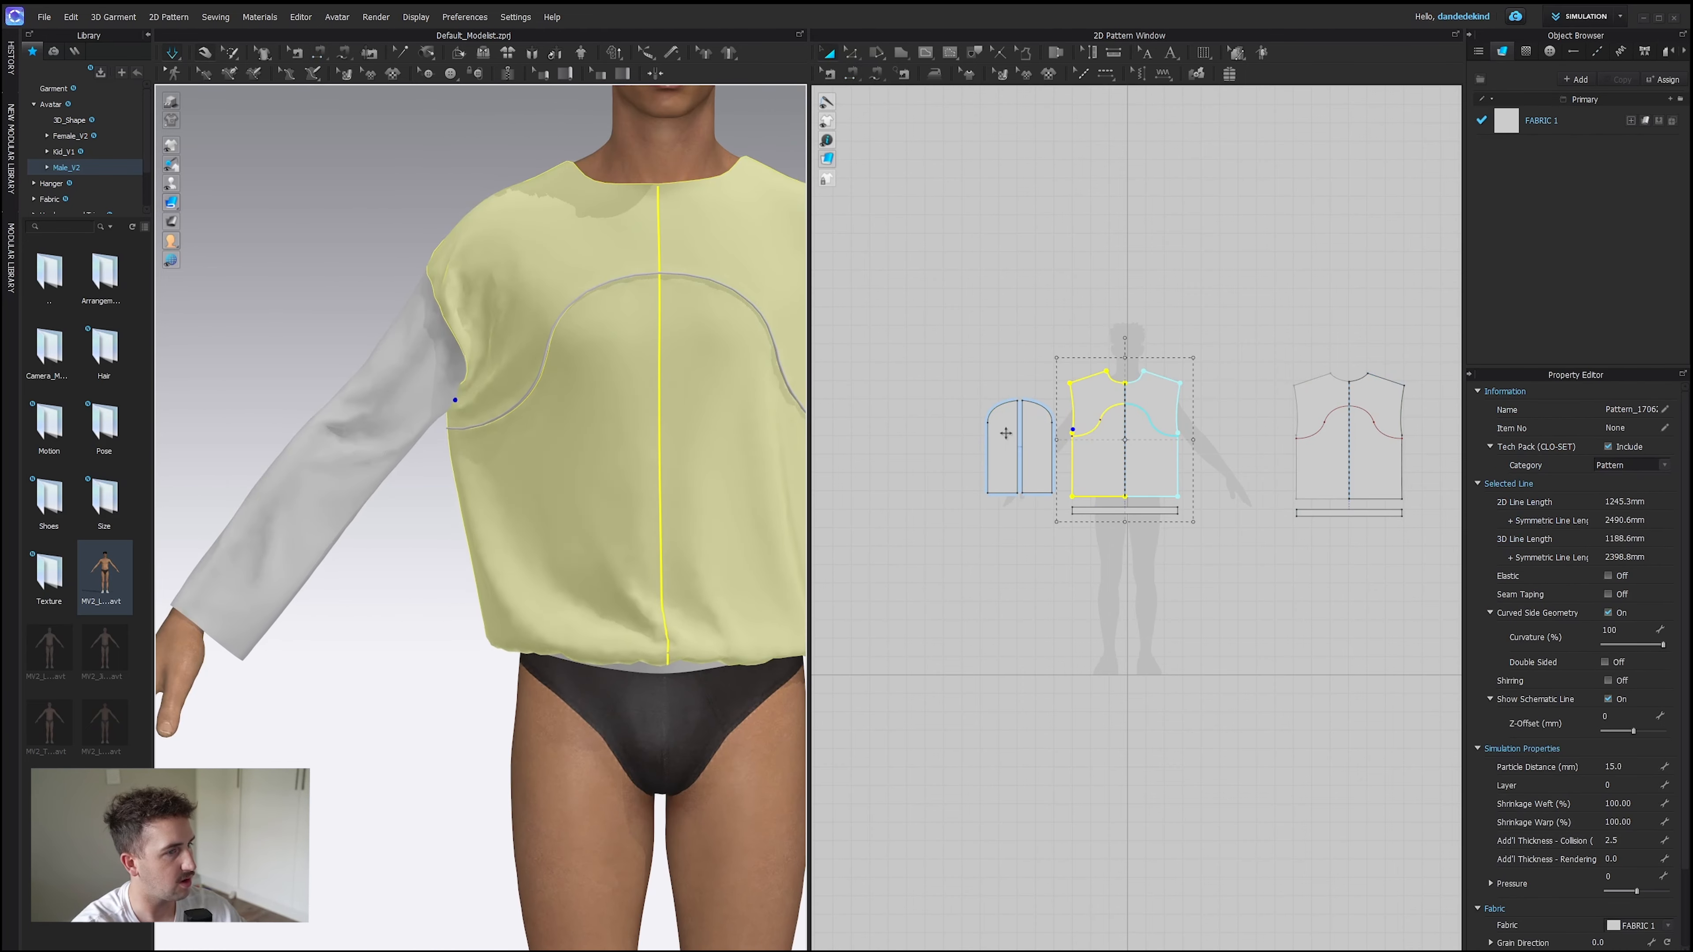
Select both sleeve halves in 2D, widen them slightly and simulate the fuller sleeve.
click(1006, 433)
scroll(1006, 434, up, 5)
drag(916, 297, 1157, 640)
drag(933, 467, 906, 466)
click(174, 55)
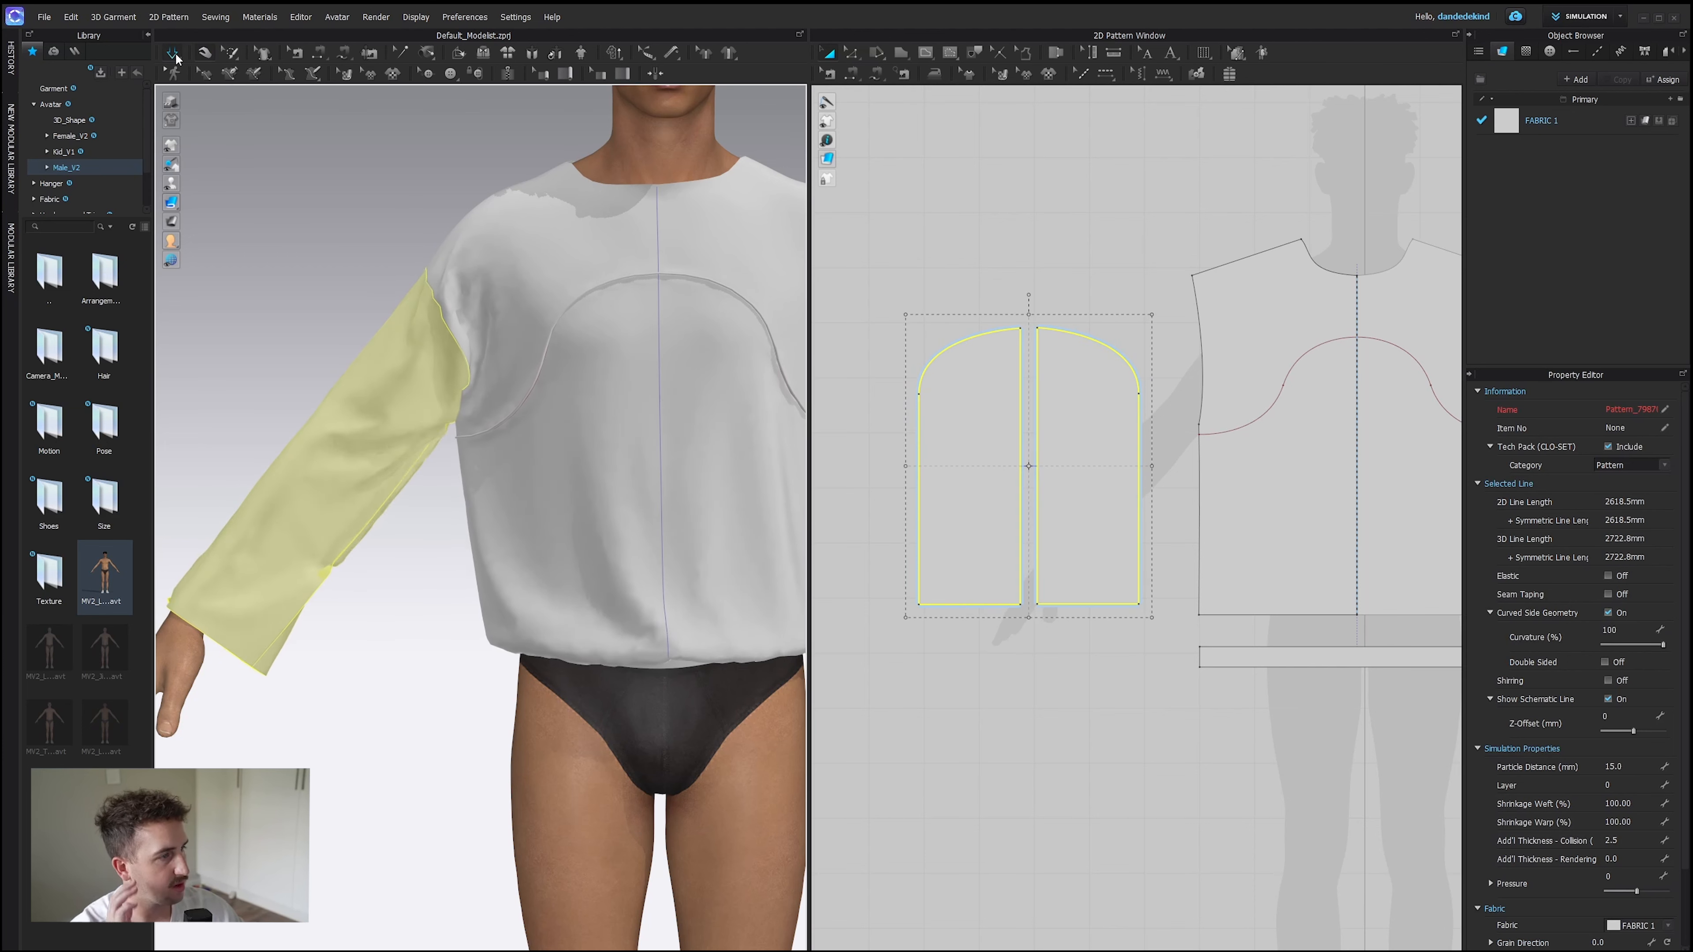
drag(905, 467, 889, 466)
click(870, 451)
click(178, 57)
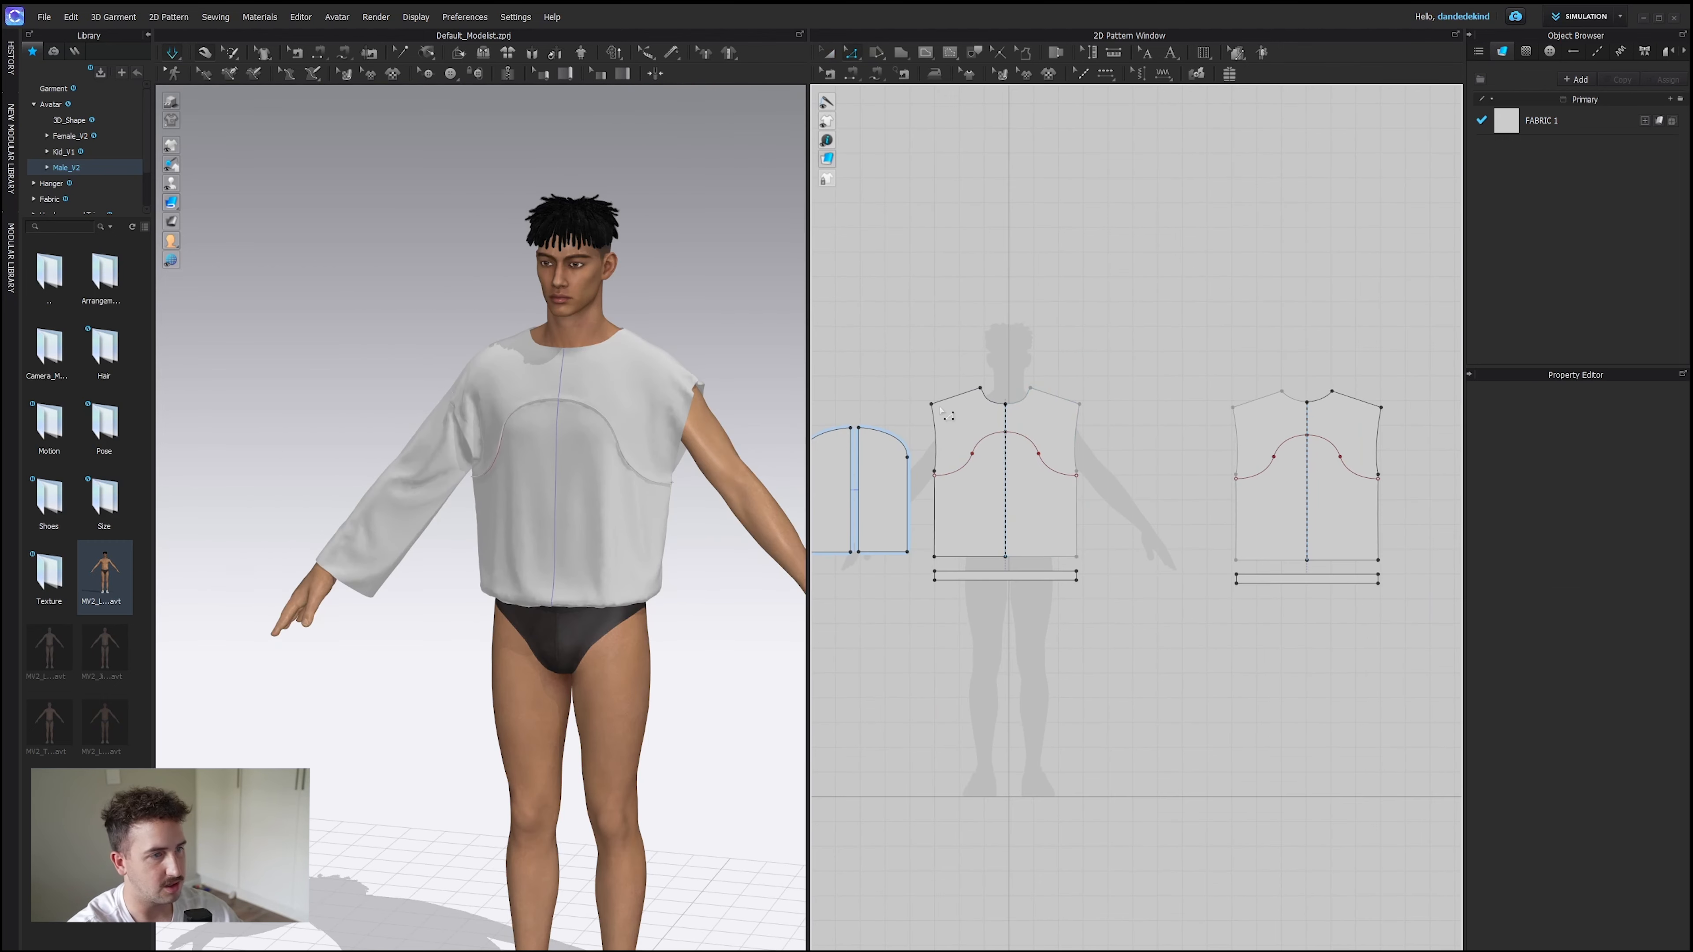
Move the outer shoulder points of the front and back panels slightly inward and simulate the narrower shoulders.
click(931, 404)
drag(1233, 409, 1236, 407)
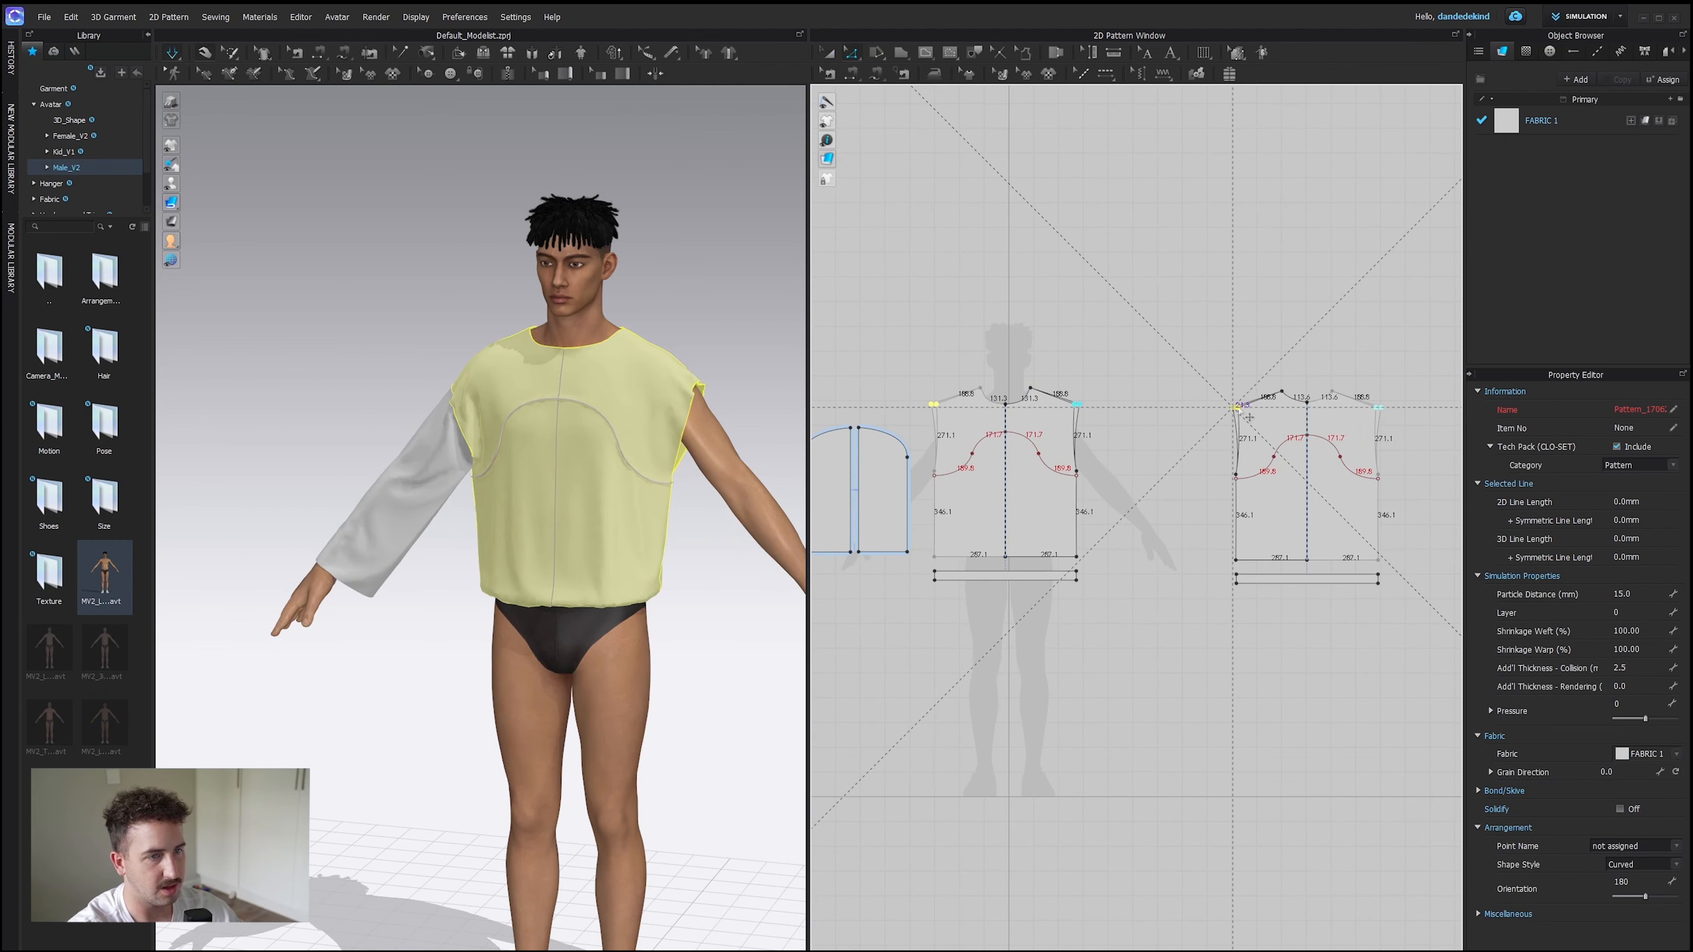
drag(1241, 407, 1241, 406)
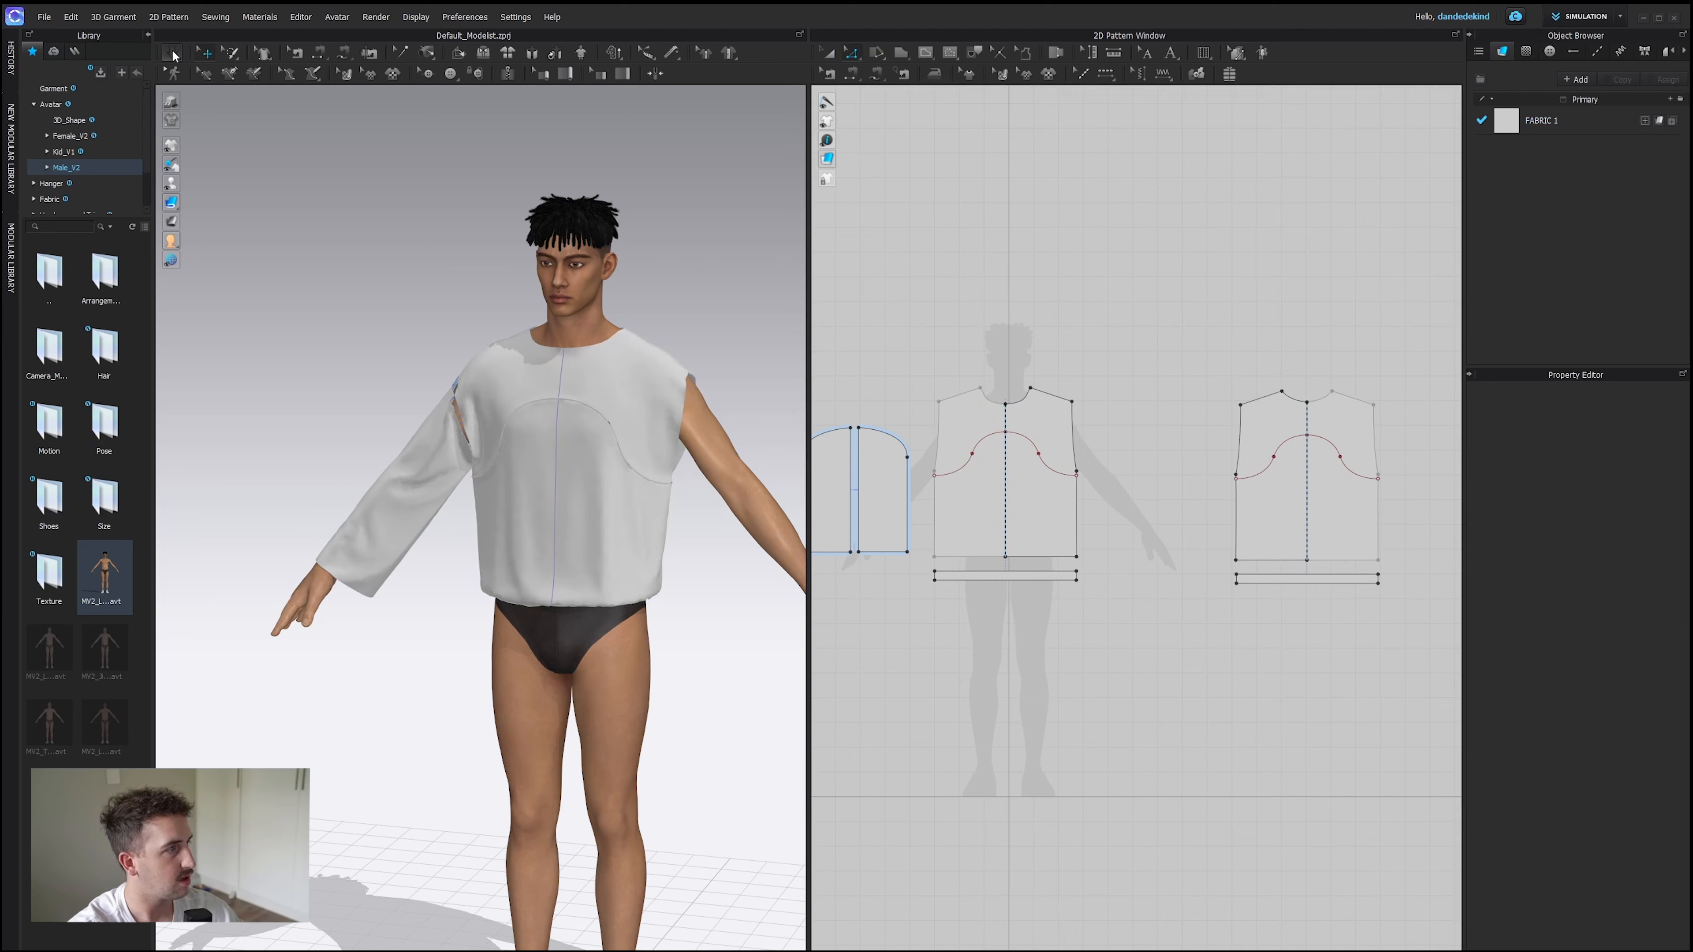
click(172, 53)
right_drag(454, 460, 503, 461)
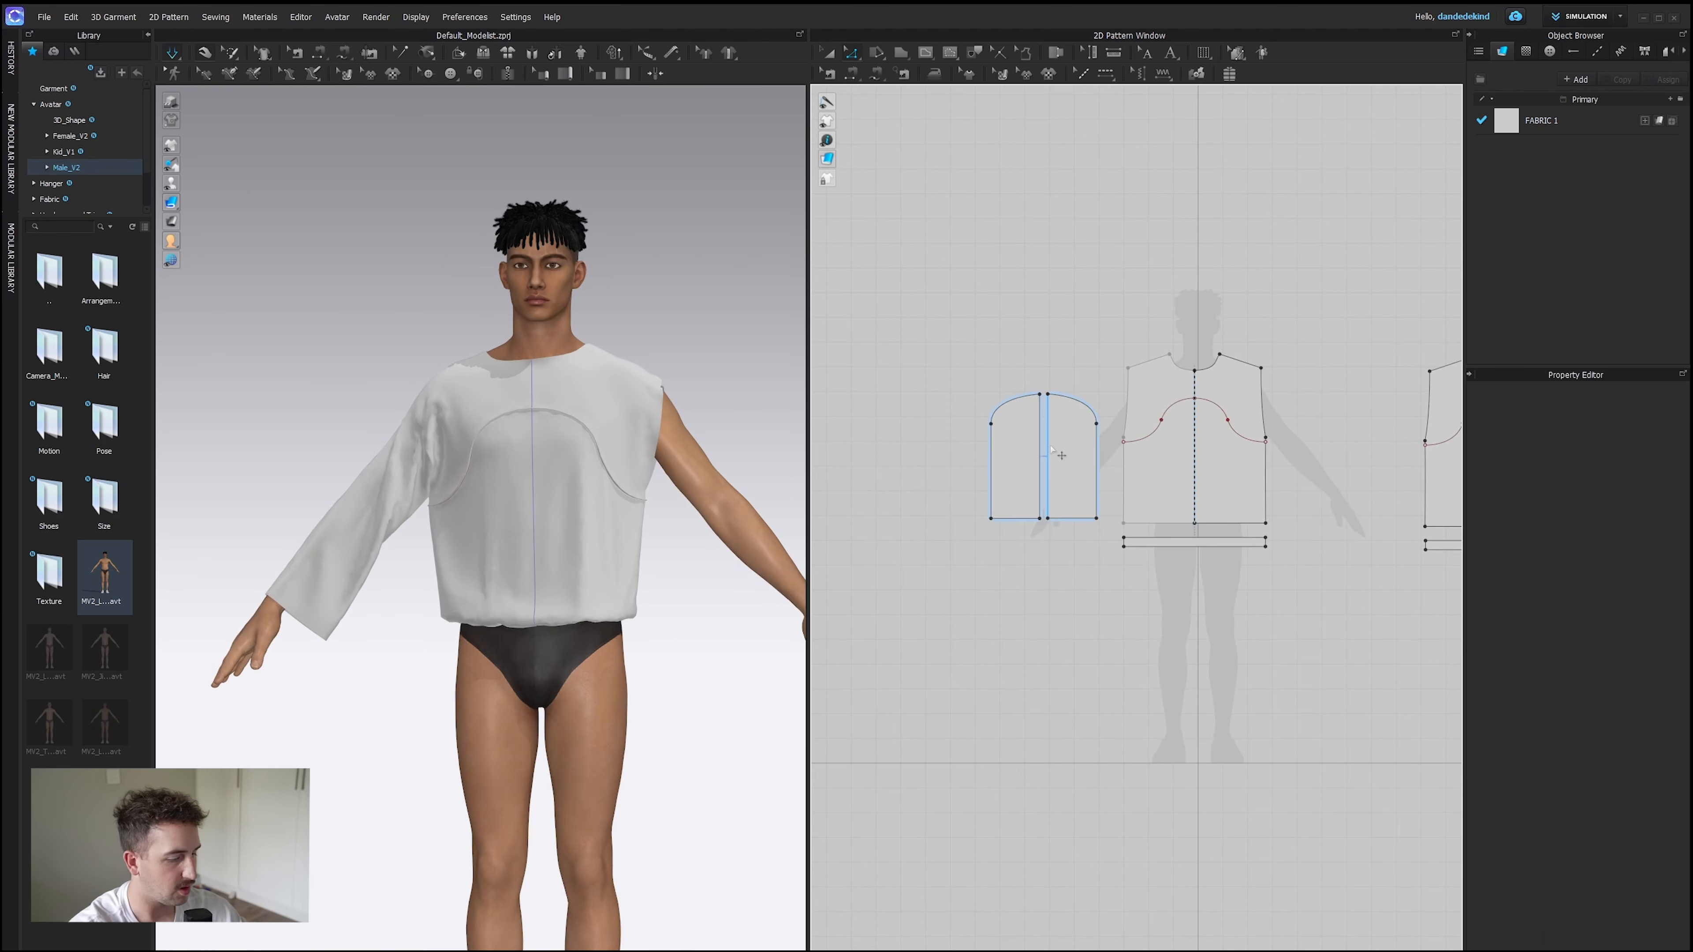
Merge the two sleeve halves into one pattern piece along their centre seam.
key(b)
click(1041, 467)
right_click(1043, 469)
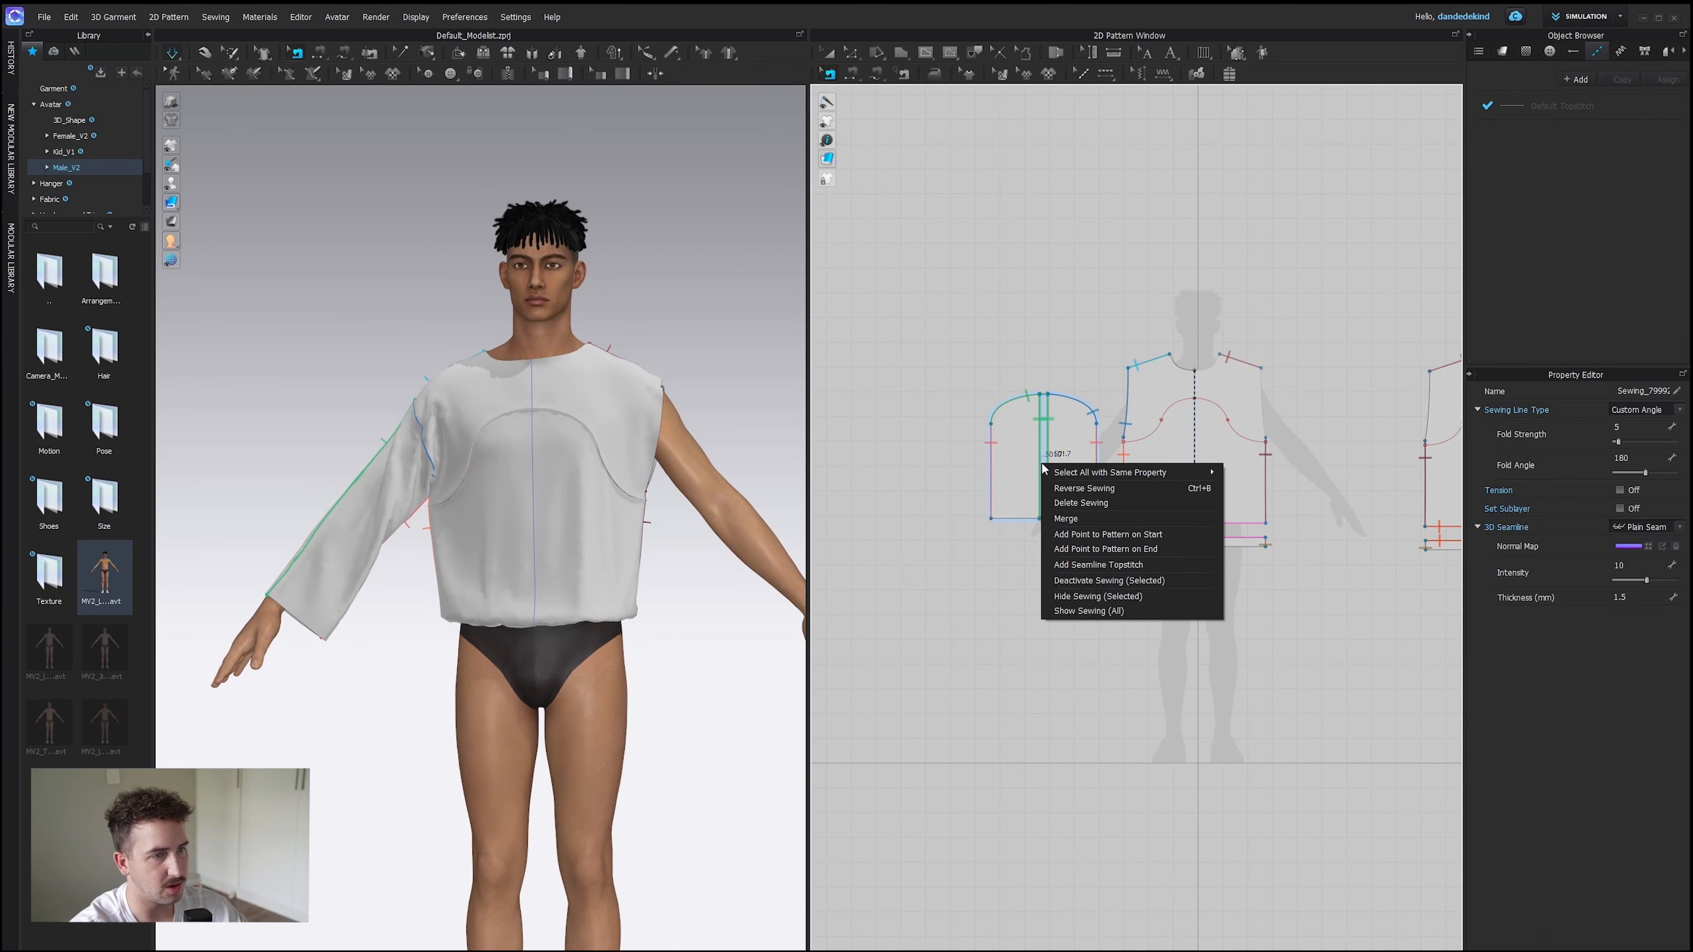
click(1117, 520)
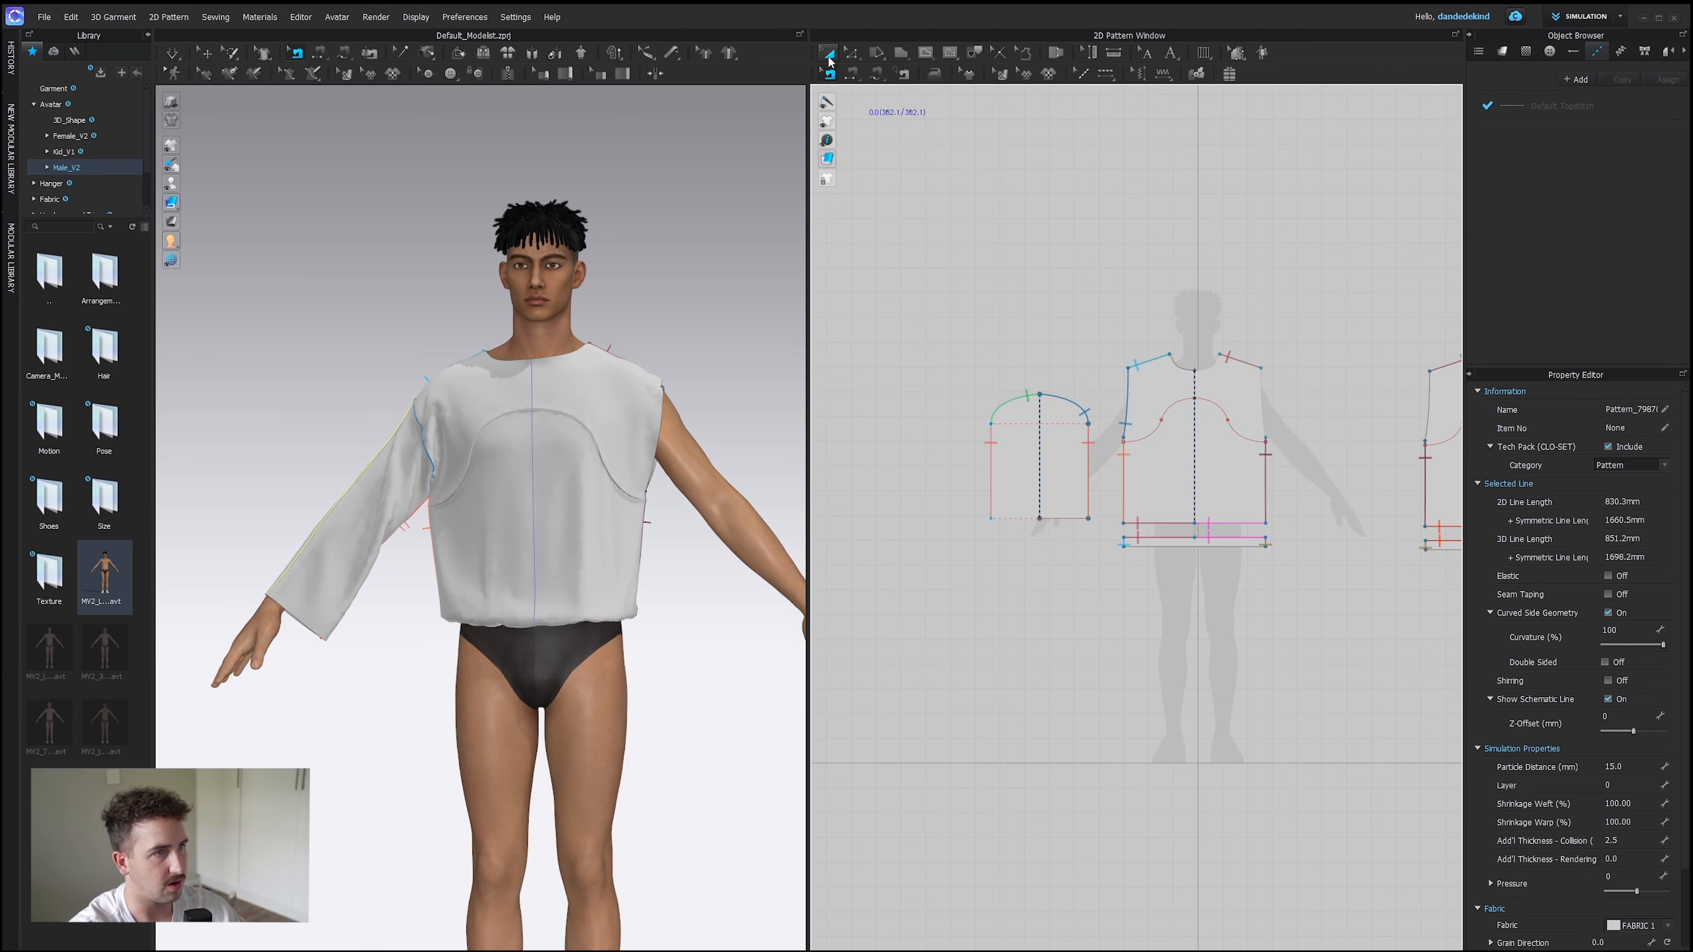
Smooth the merged sleeve's cap curve where it meets the centre line and simulate the sleeve.
scroll(934, 357, up, 6)
key(z)
middle_drag(1175, 594, 1057, 580)
drag(1056, 499, 1111, 496)
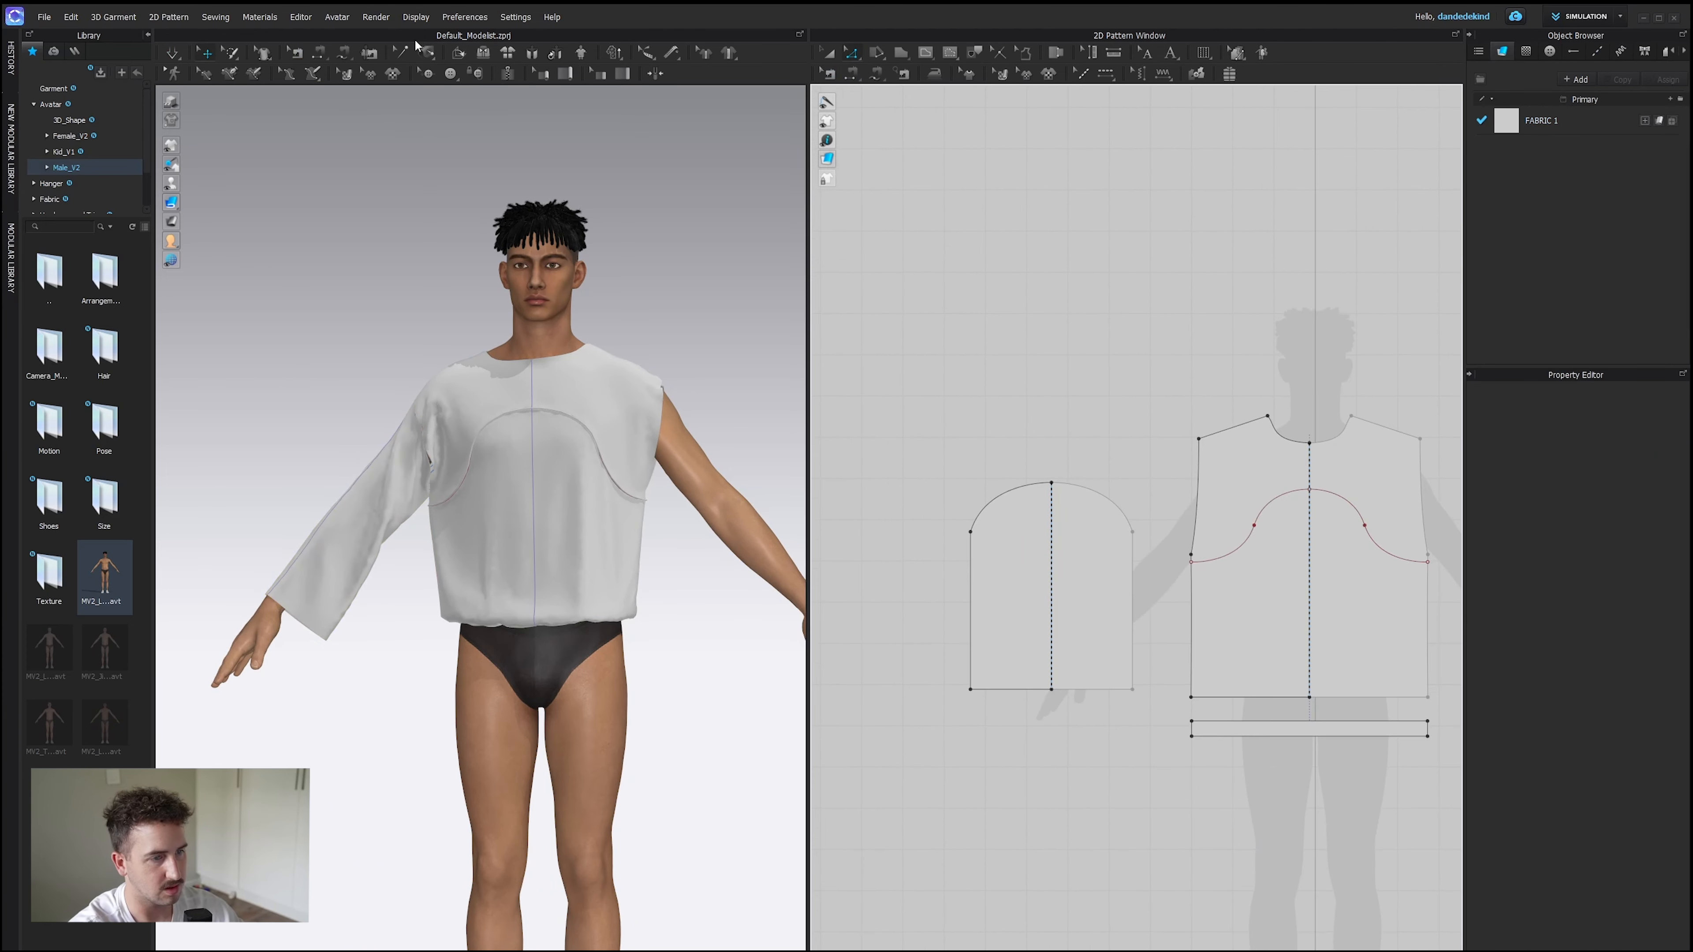
click(172, 52)
Offset the sleeve hem edge as an extended internal line and cut and sew along it to form a cuff.
click(1009, 649)
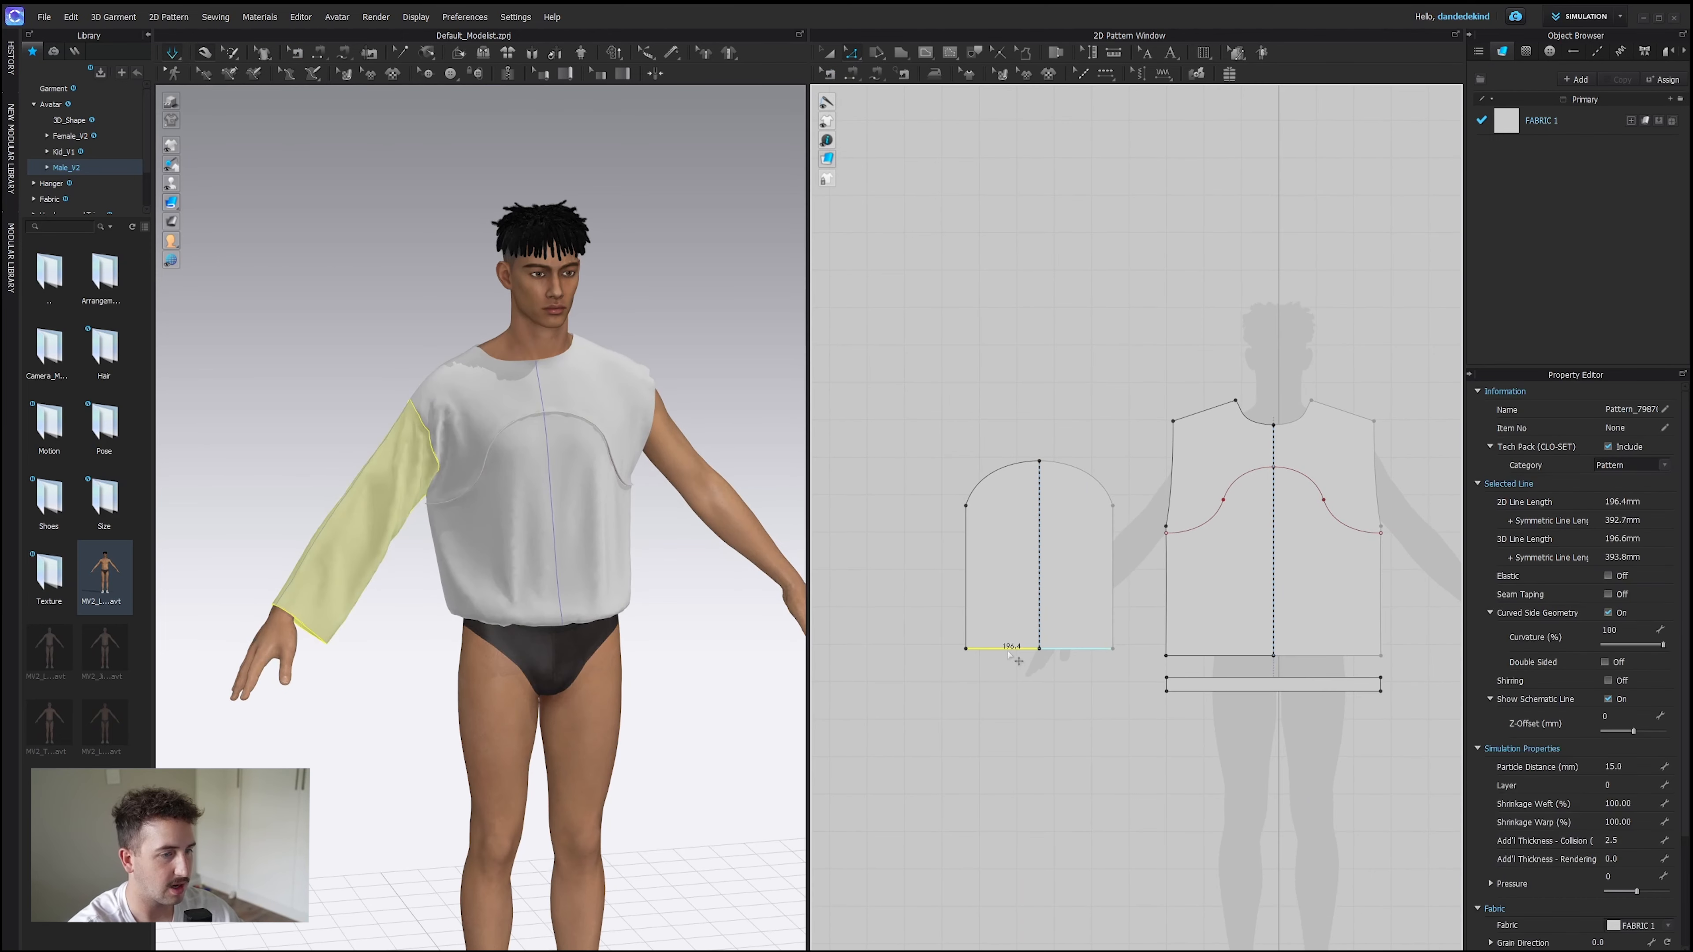
right_click(1009, 655)
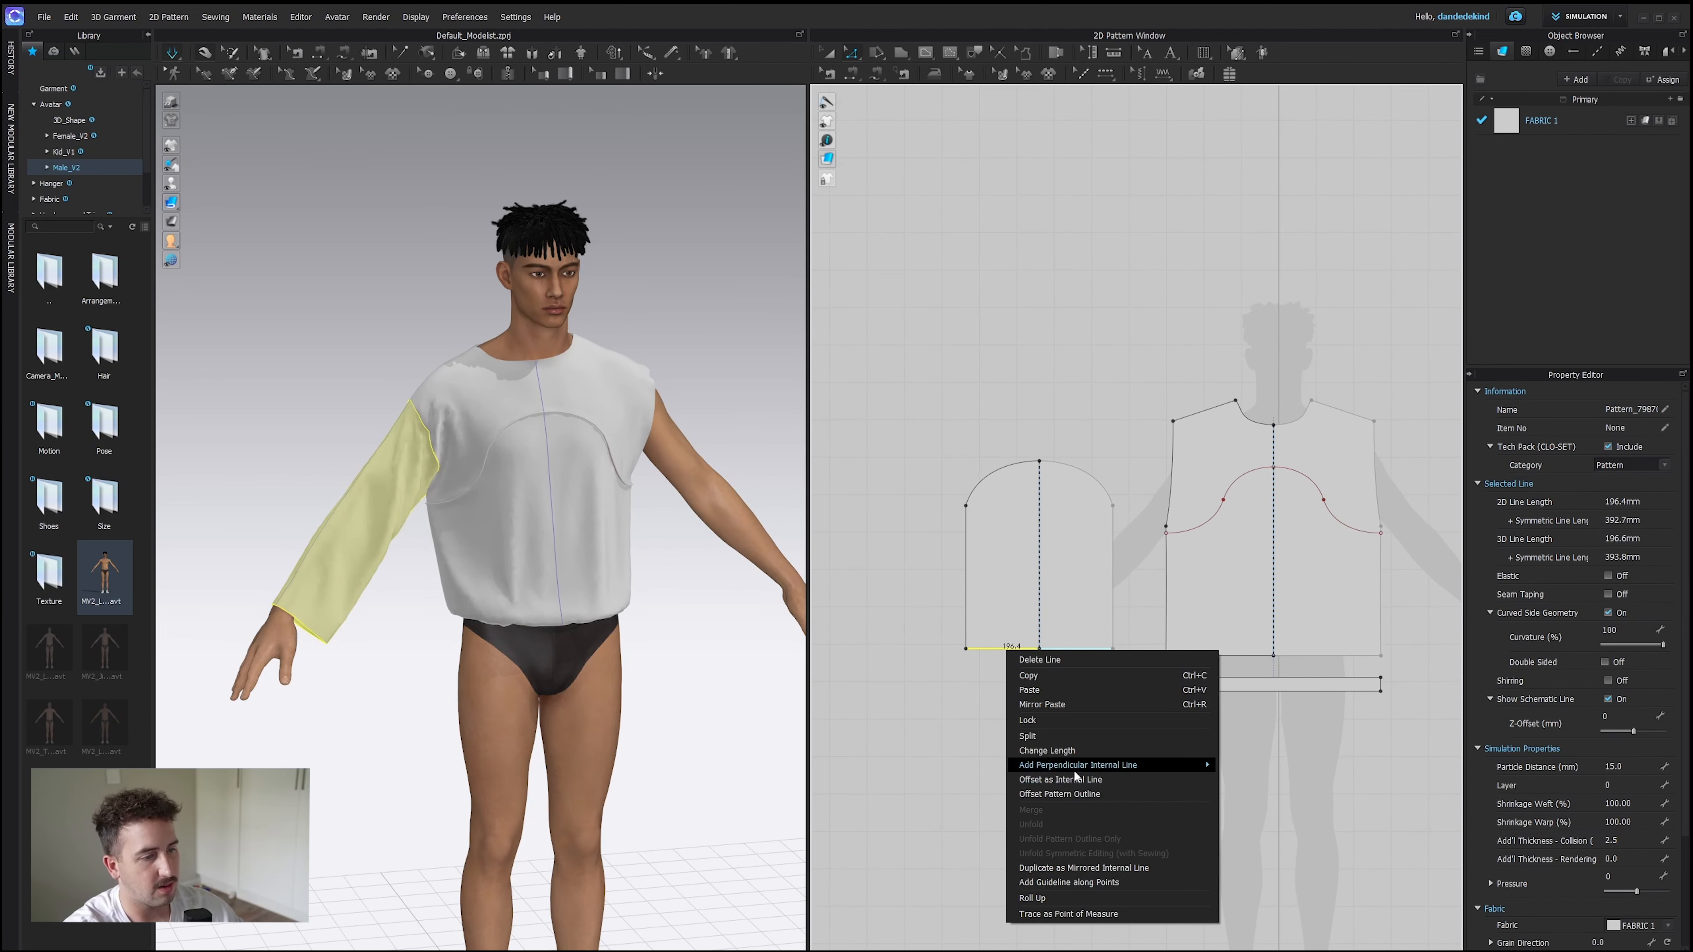
click(1040, 764)
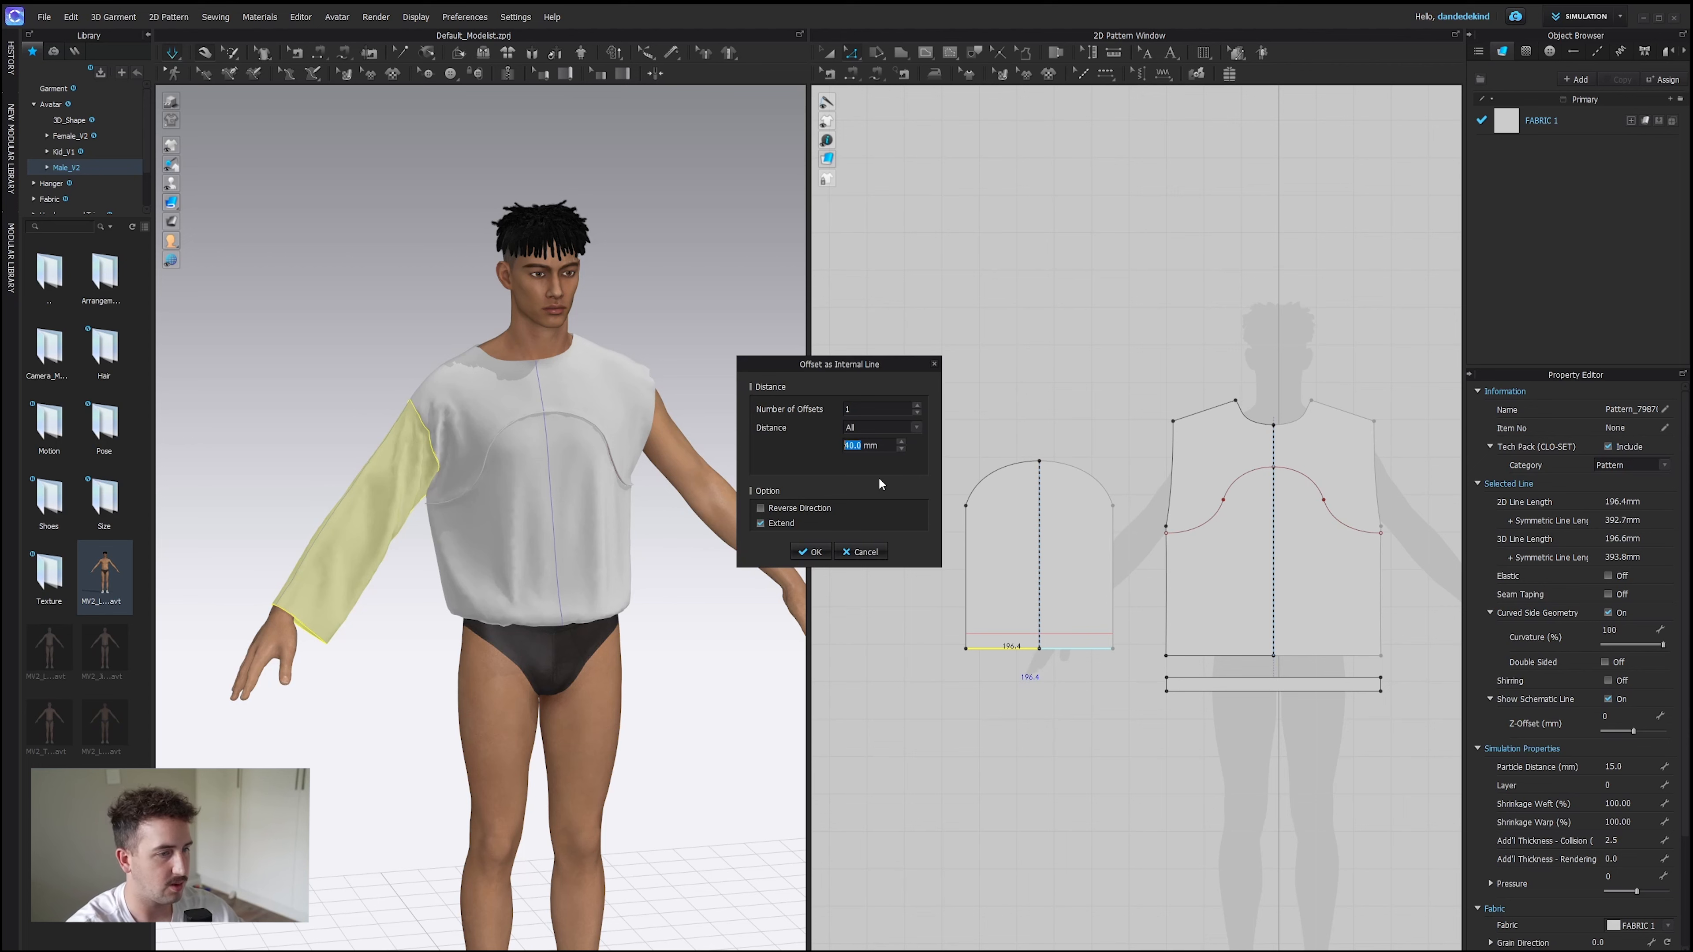
click(809, 552)
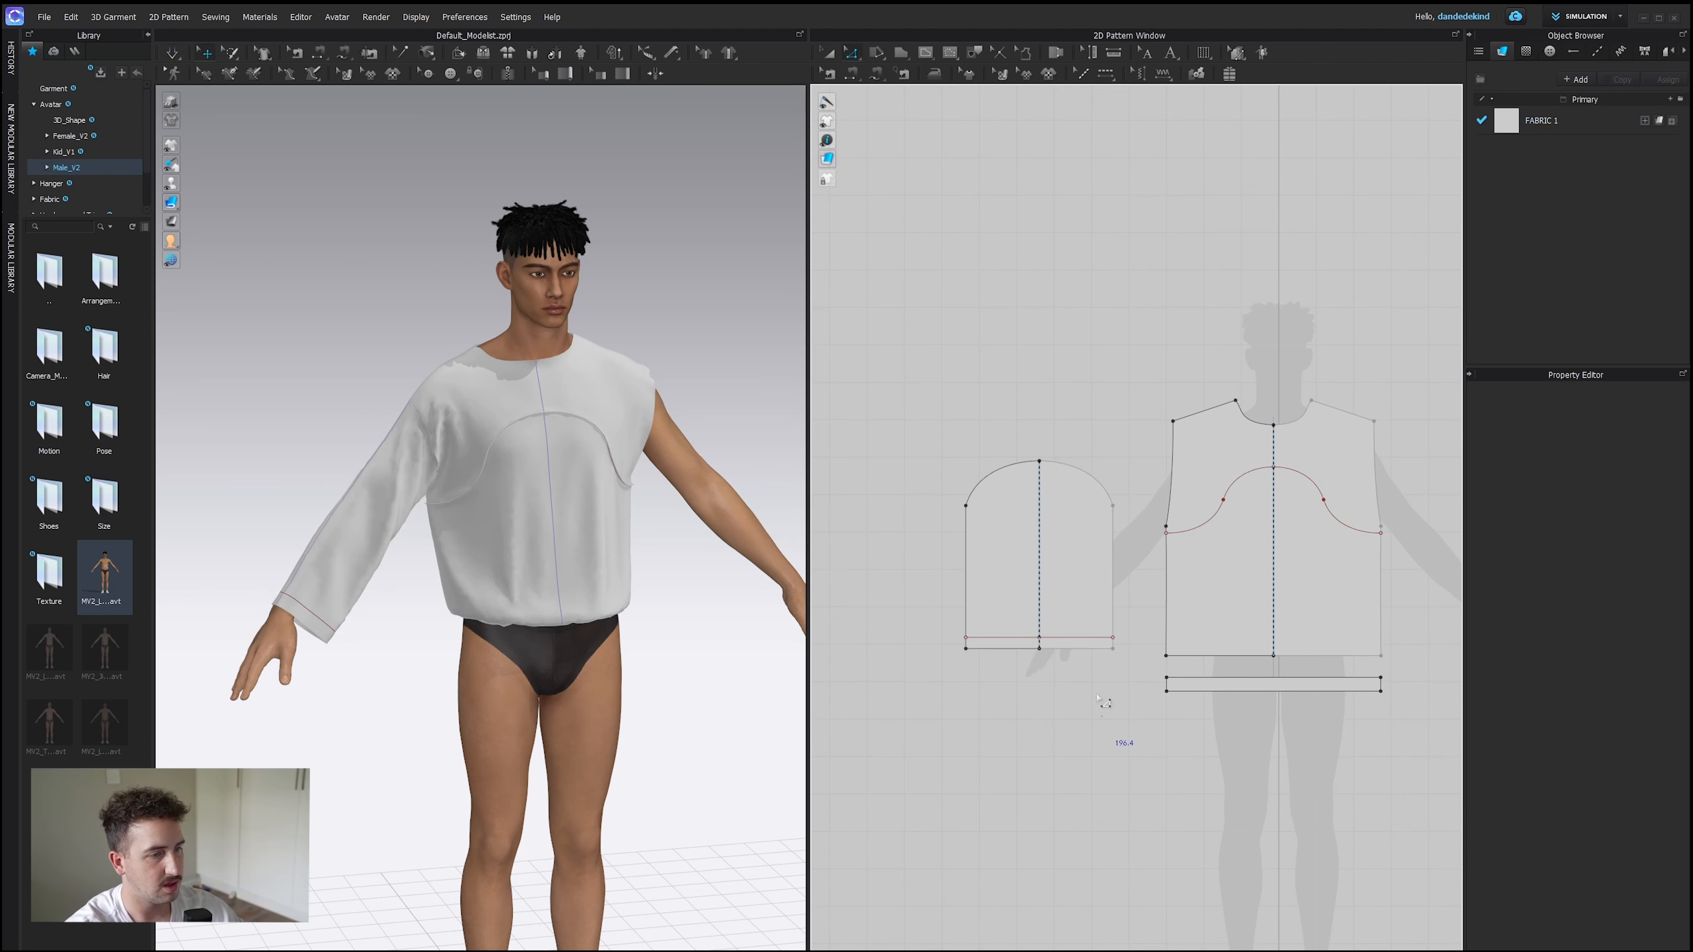
right_click(1027, 647)
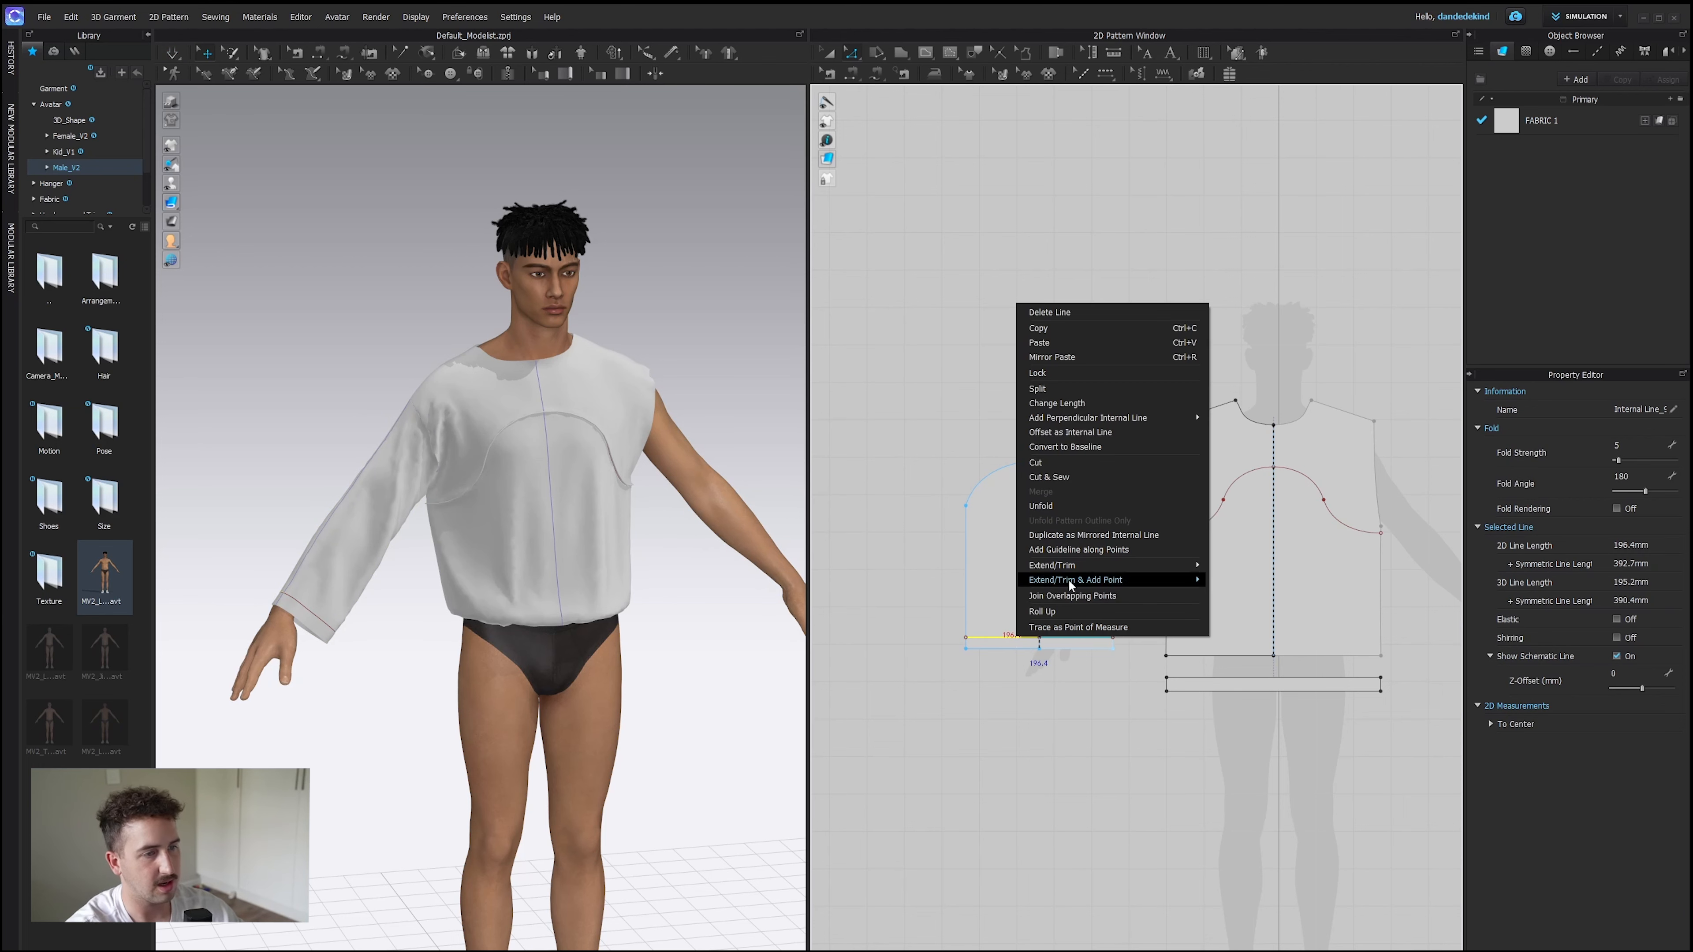
click(1122, 479)
Reduce the cuff's weft shrinkage and simulate so that the sleeve gathers at the wrist.
click(832, 56)
click(1026, 652)
click(1642, 804)
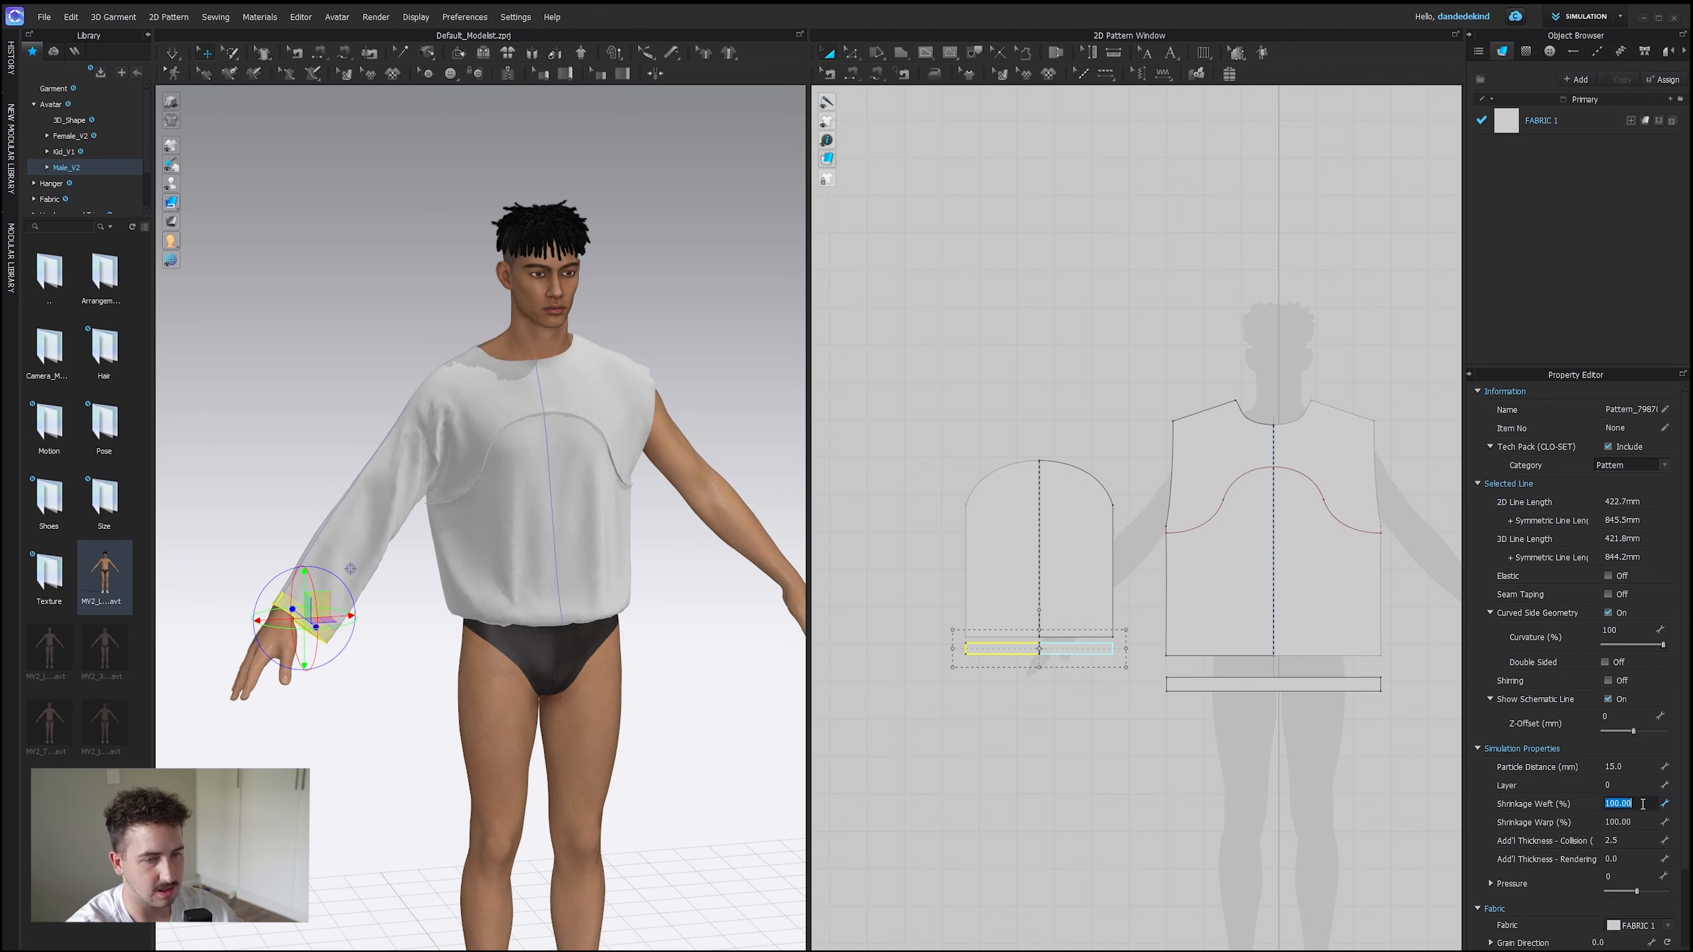
click(166, 53)
click(338, 560)
mouse_move(407, 563)
right_down()
mouse_move(380, 557)
mouse_move(460, 537)
mouse_move(408, 561)
right_up()
click(412, 500)
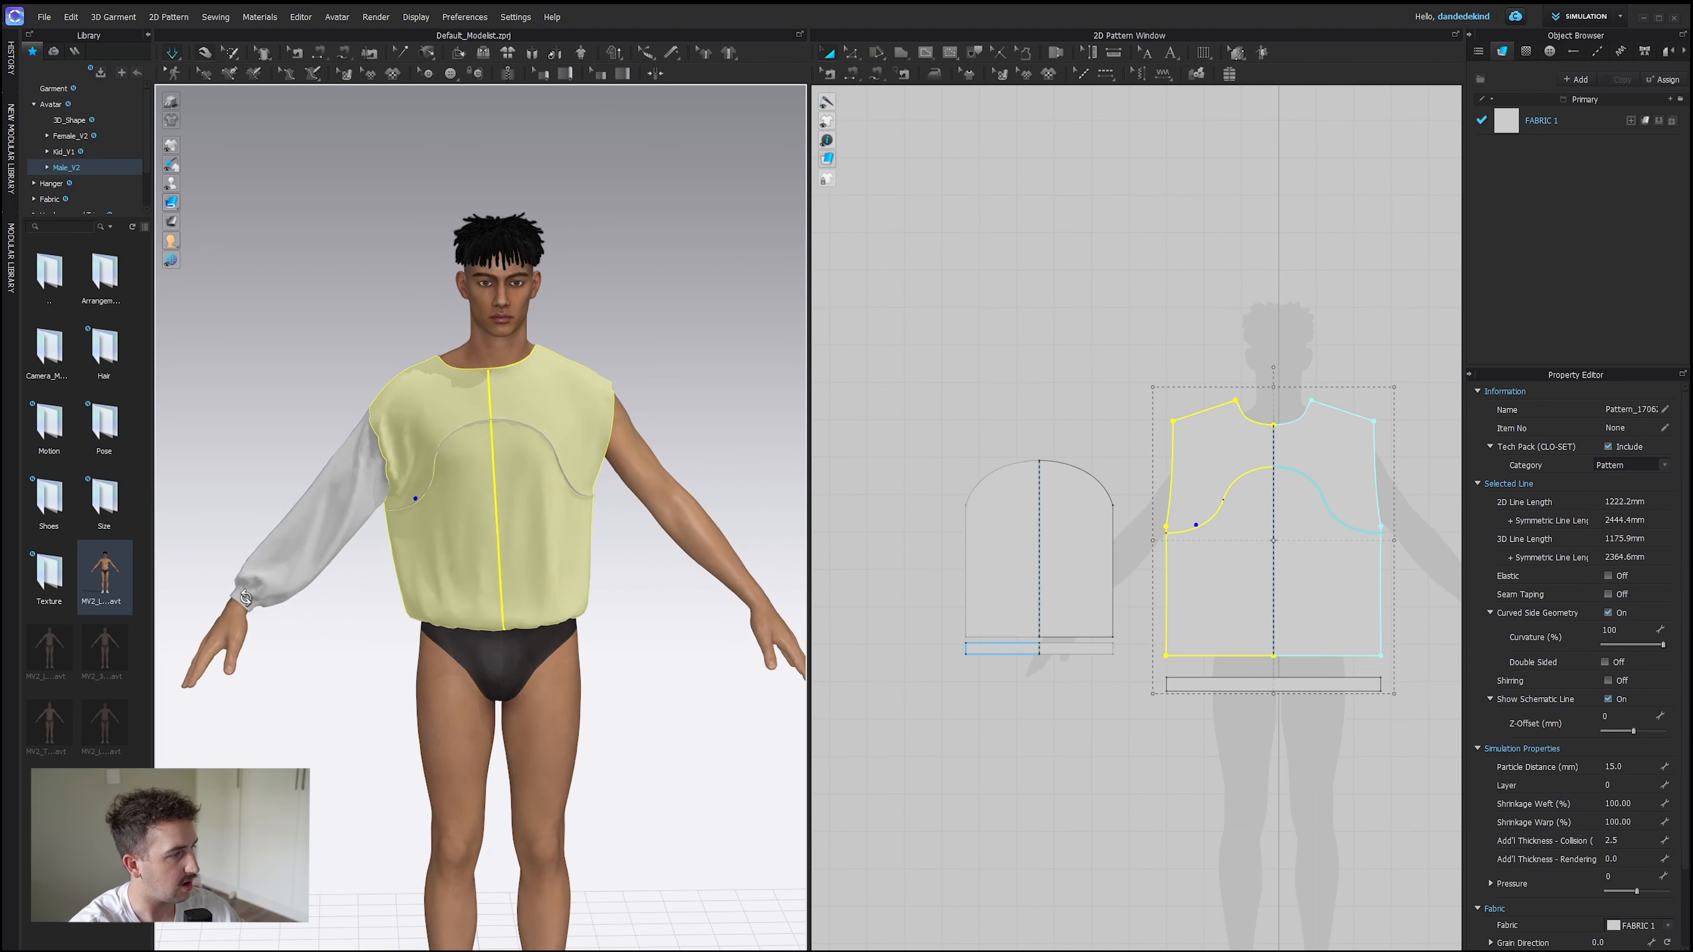
click(259, 556)
Draw a curved internal line about 415 mm long on the sleeve, from just below the underarm point to the hem.
scroll(1099, 432, down, 4)
scroll(1073, 437, up, 3)
click(1420, 363)
scroll(1064, 446, up, 4)
click(927, 51)
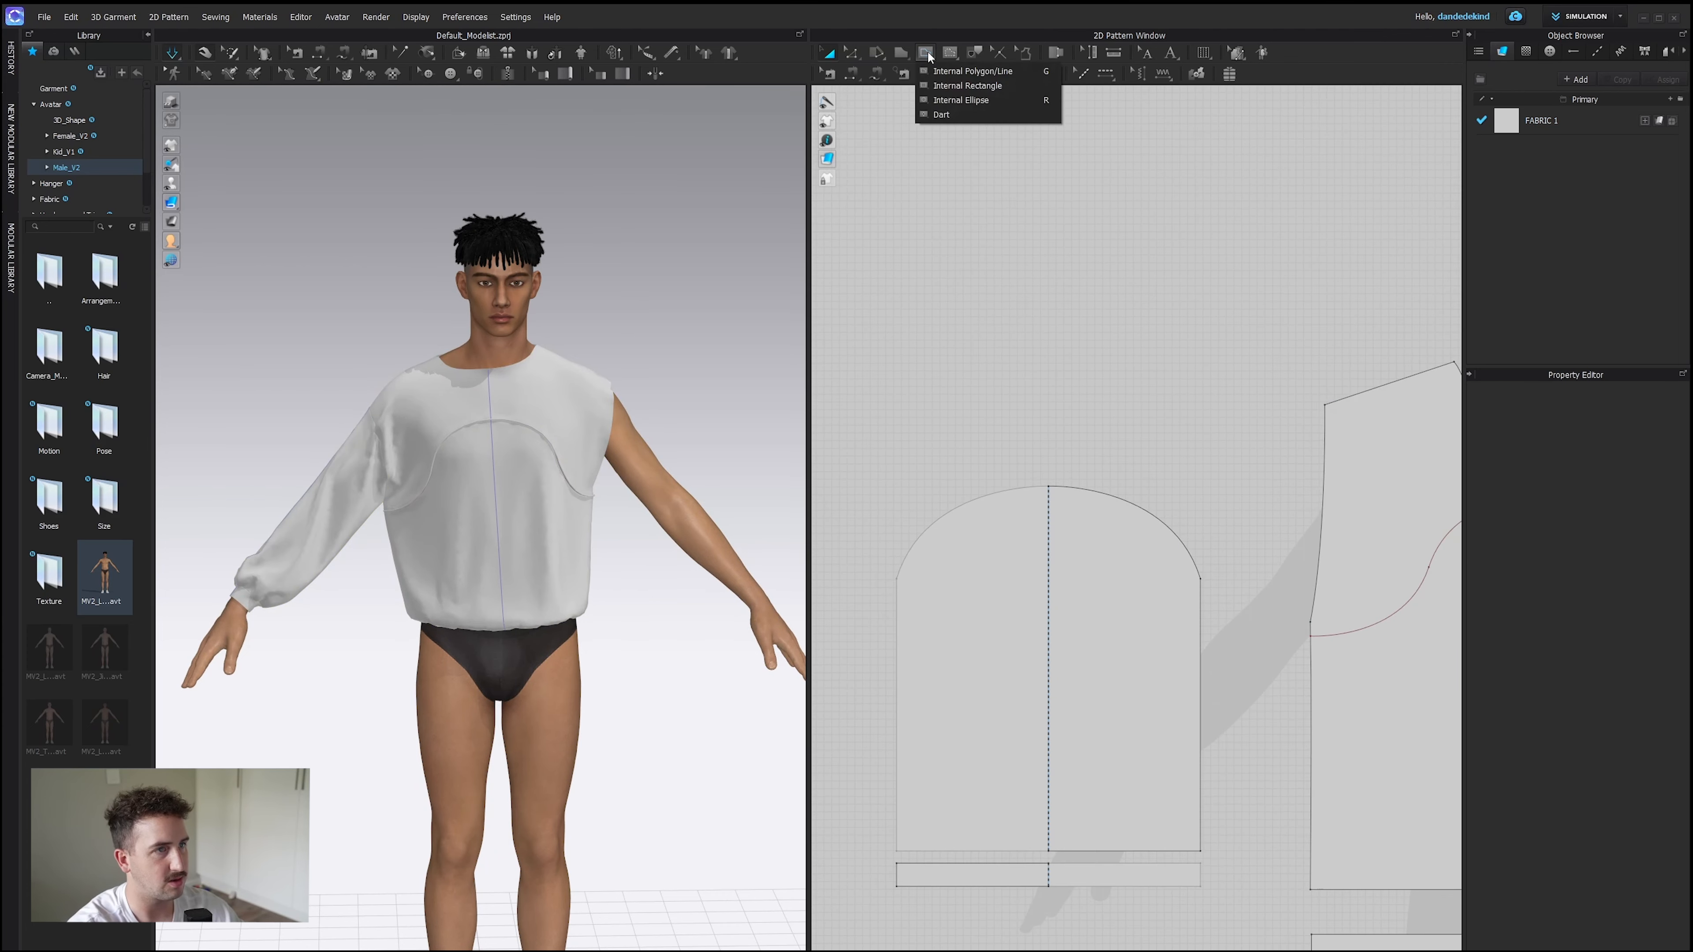
click(966, 67)
scroll(934, 574, down, 2)
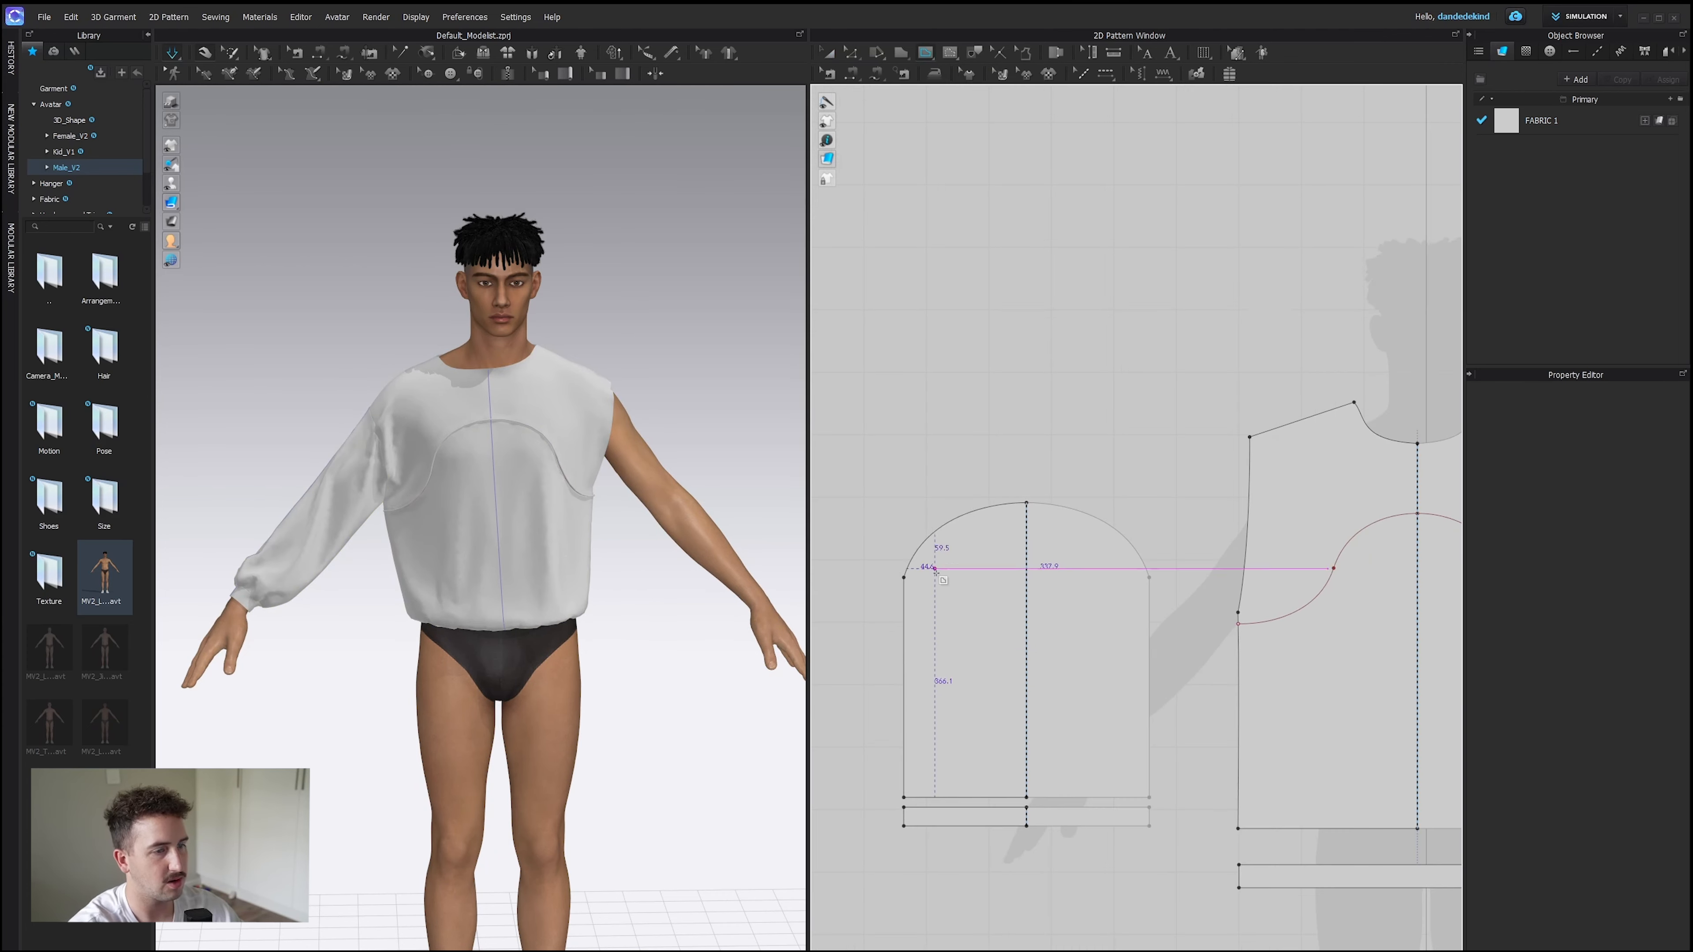
click(904, 588)
drag(992, 684, 992, 759)
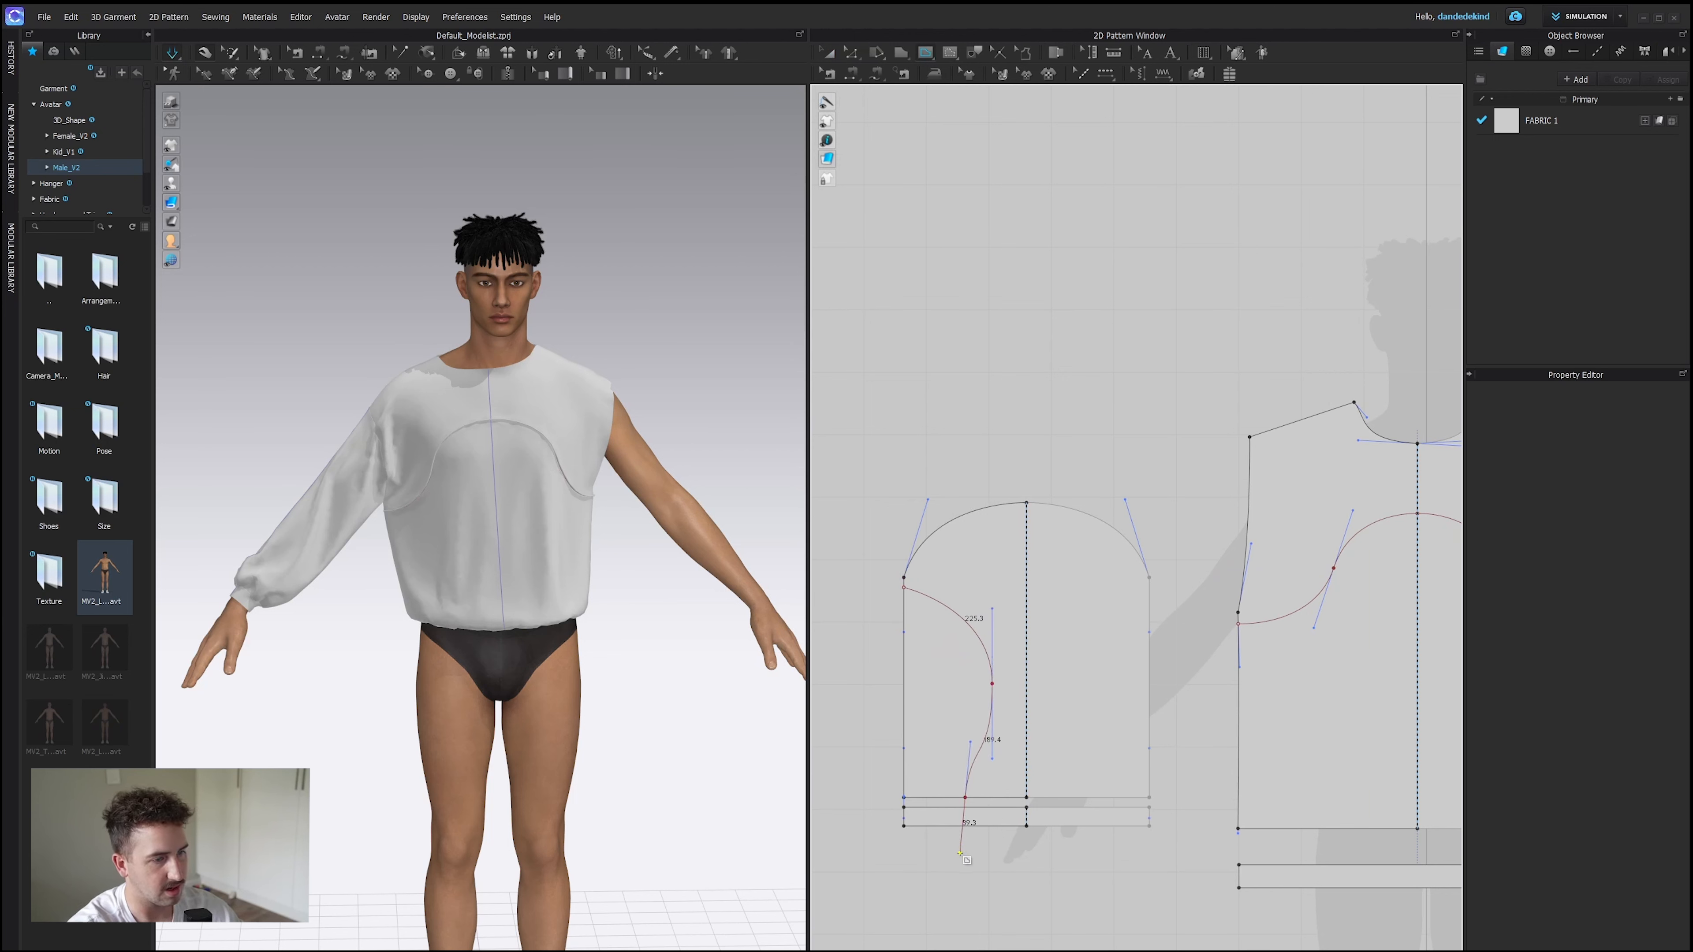
key(Return)
Refine the sleeve's internal curve by raising its middle point and moving its lower end slightly outward.
mouse_move(468, 559)
right_down()
mouse_move(631, 643)
mouse_move(465, 565)
right_up()
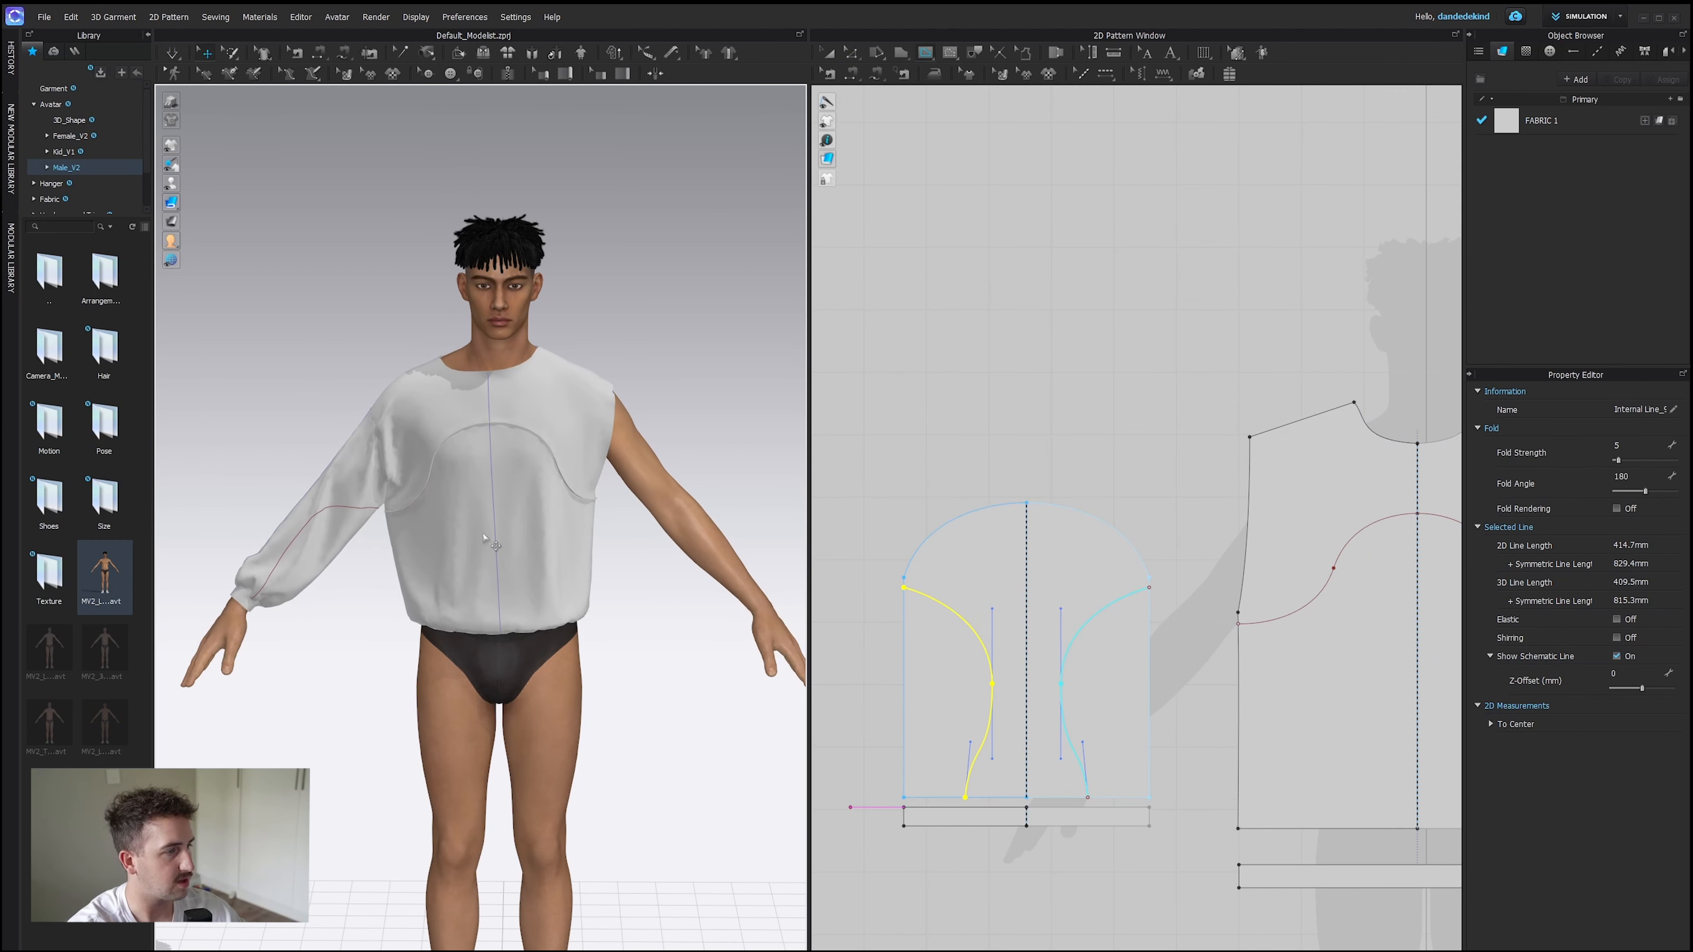
key(z)
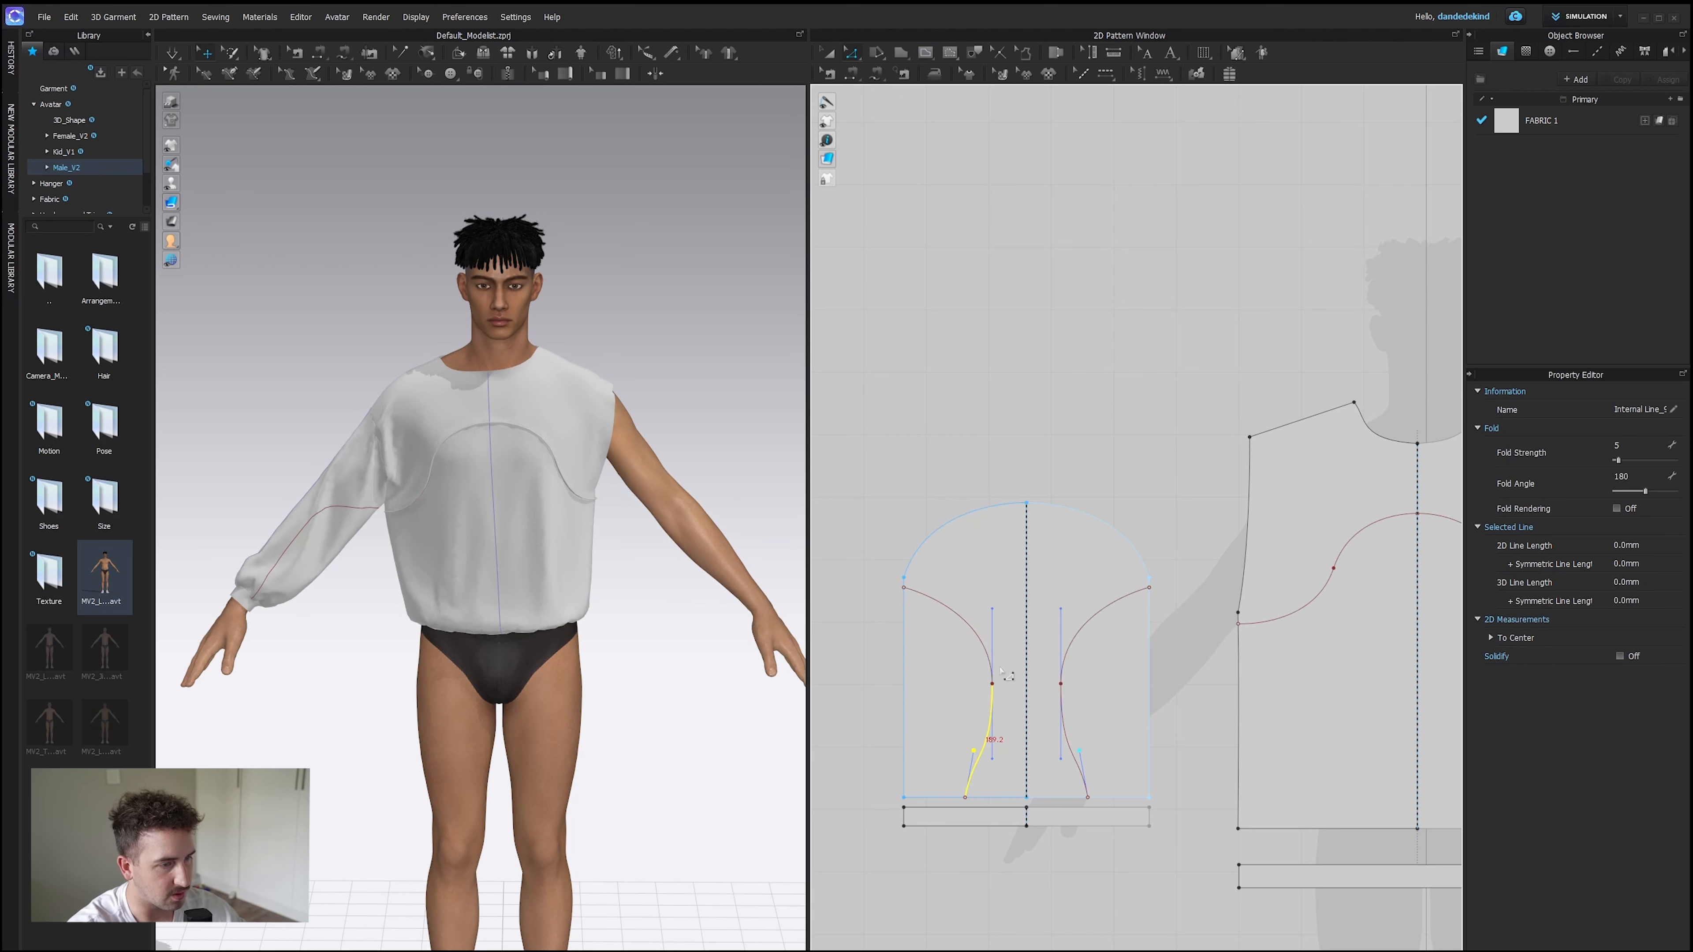
drag(993, 609, 993, 595)
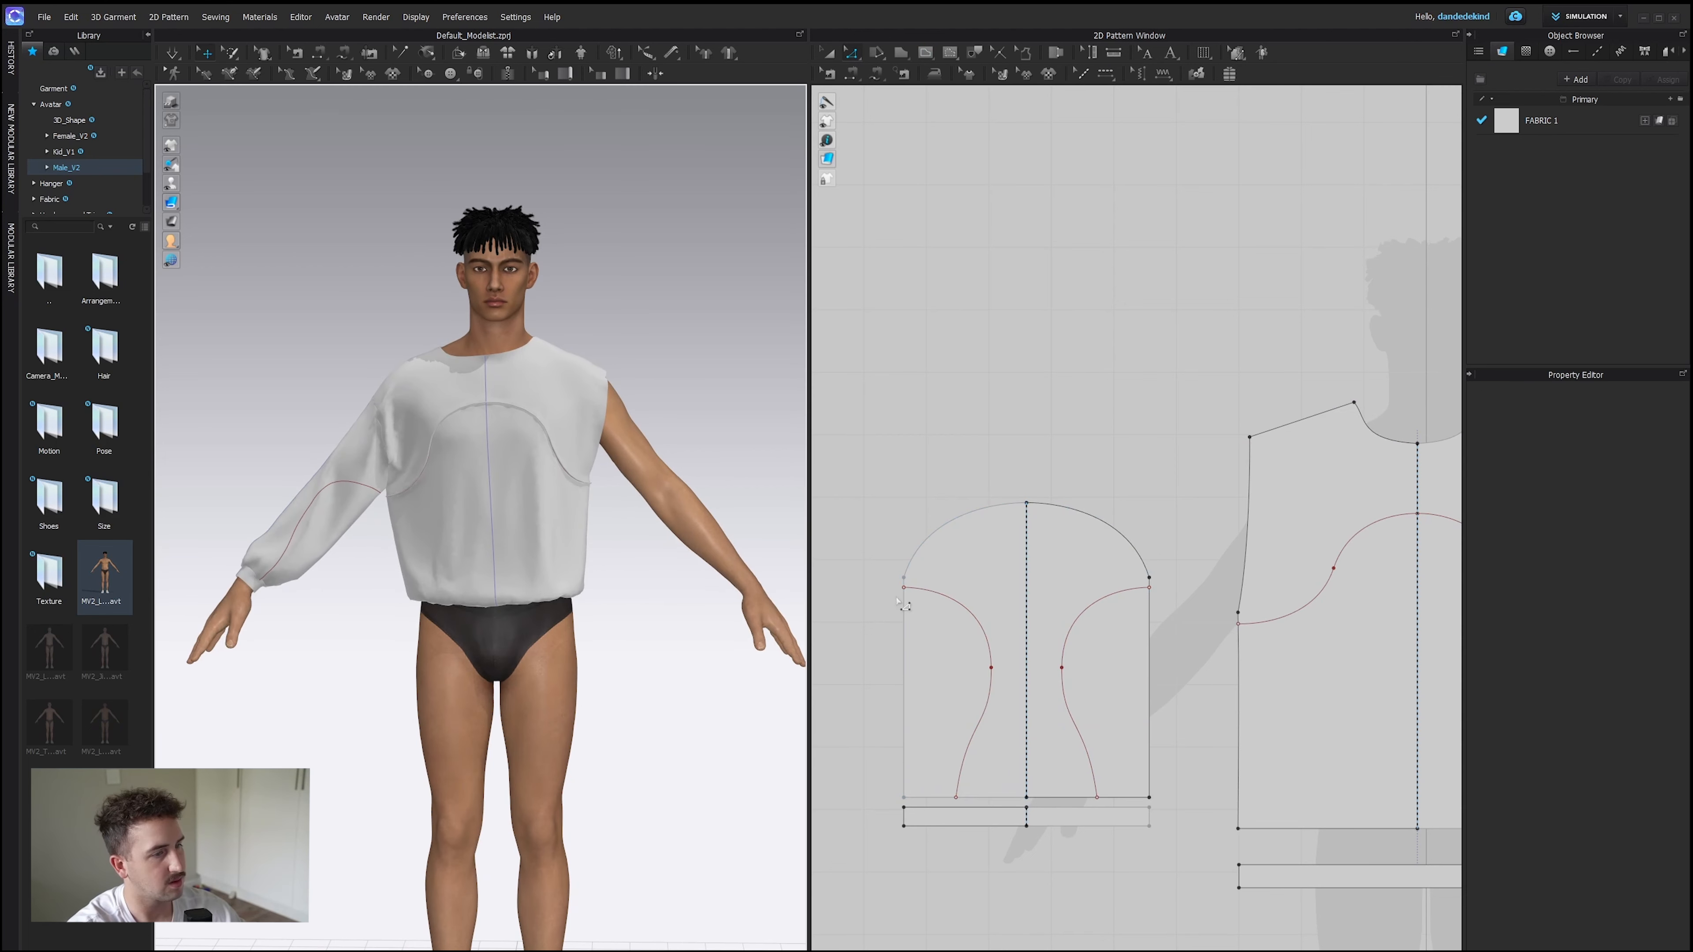
Add piping along both curved internal lines on the front and back of the sleeve.
click(565, 73)
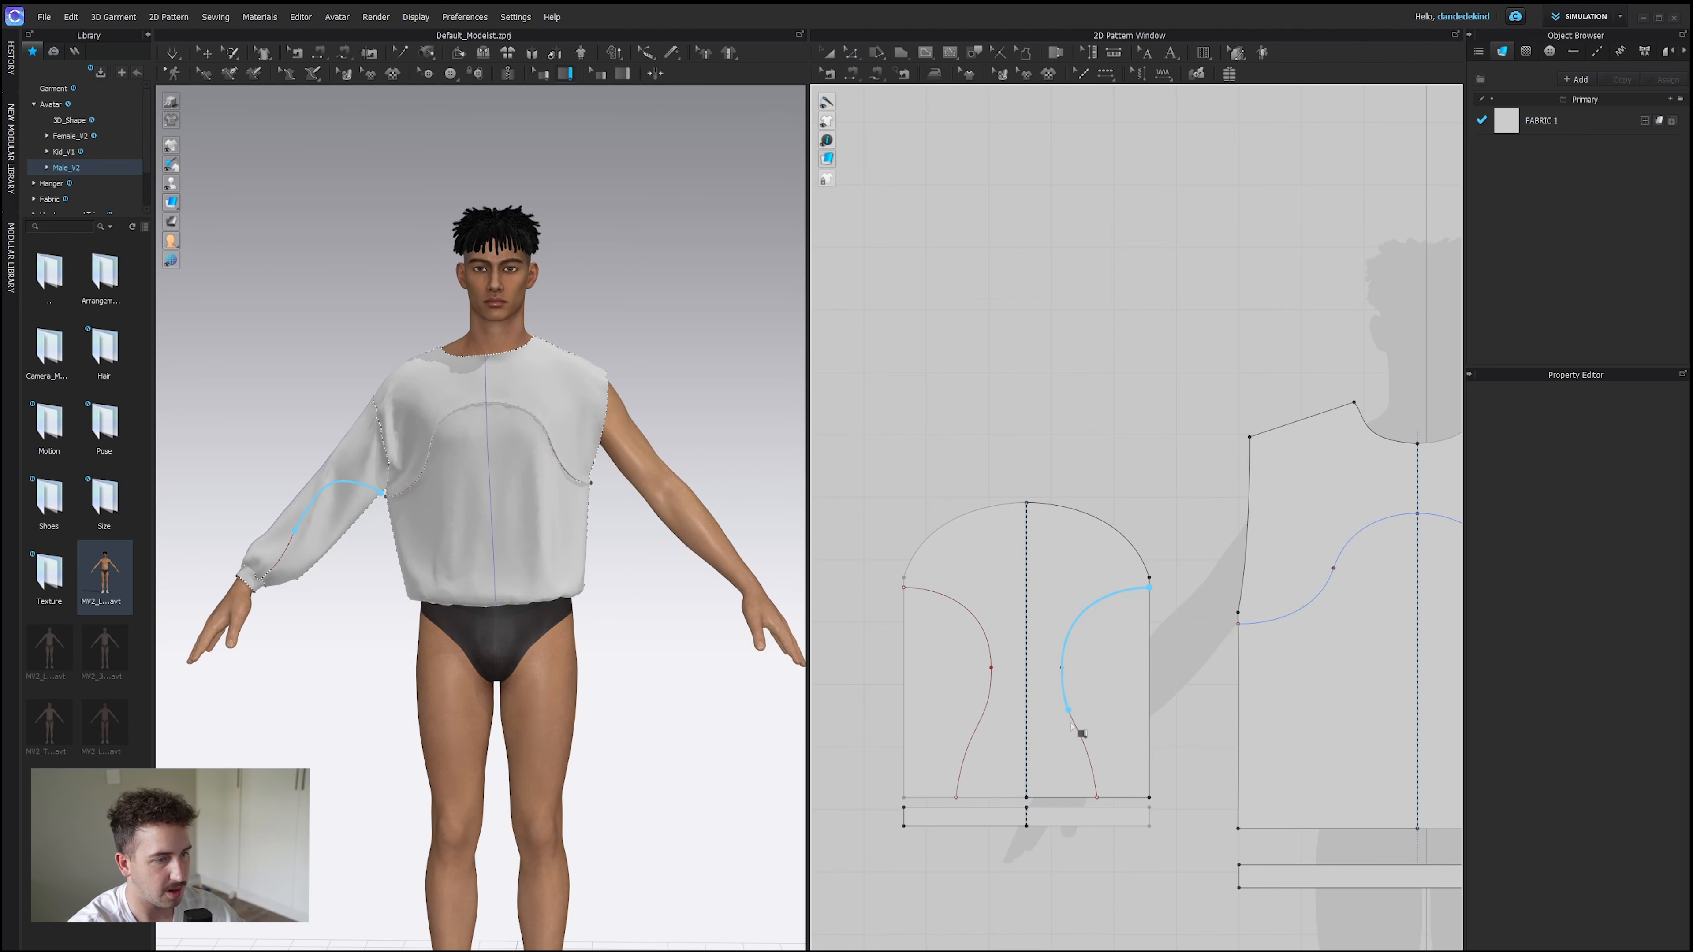
scroll(1038, 728, up, 3)
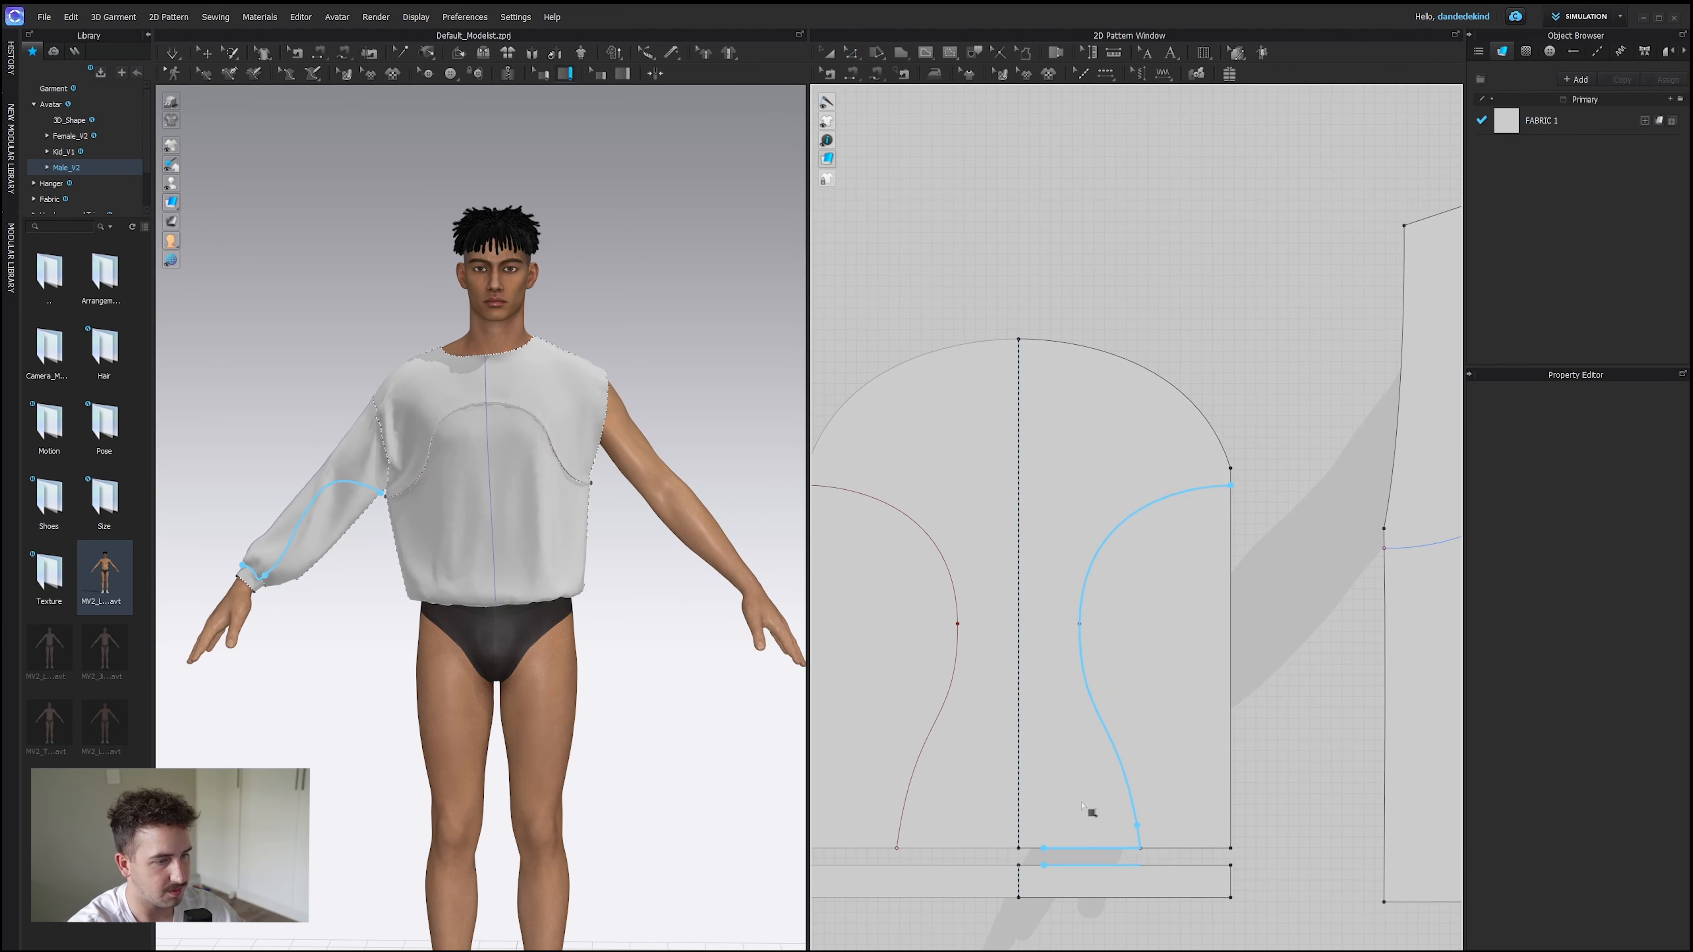
scroll(562, 520, up, 4)
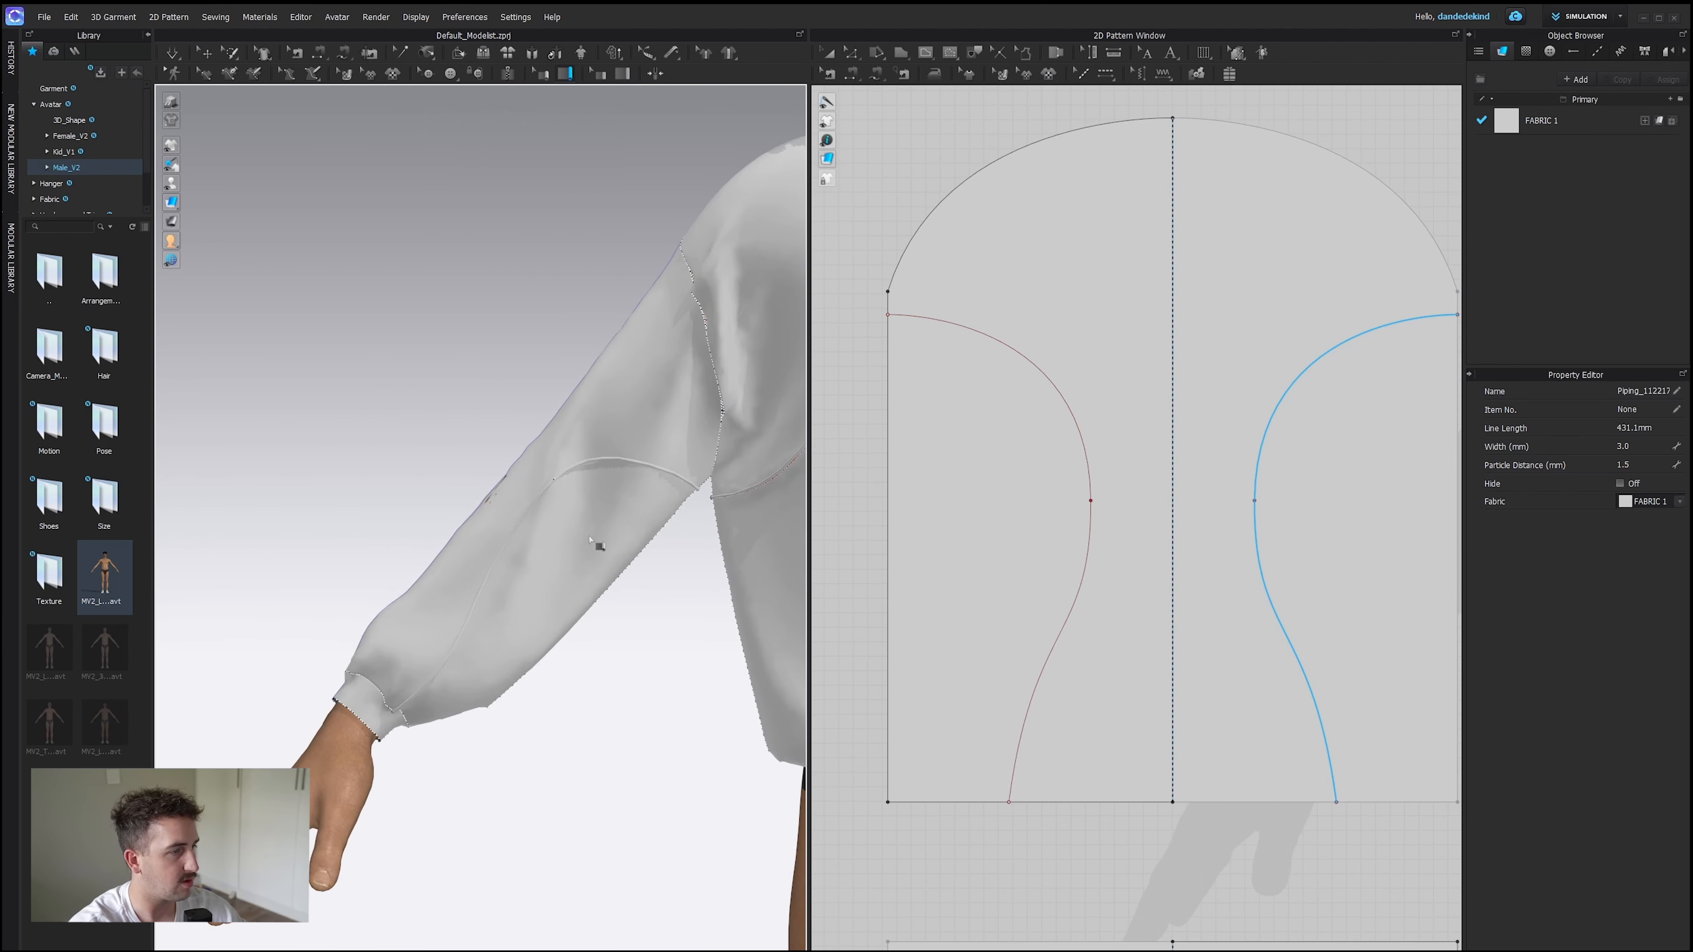
scroll(576, 581, up, 2)
mouse_move(595, 544)
right_down()
mouse_move(576, 581)
mouse_move(741, 563)
mouse_move(608, 560)
right_up()
scroll(419, 515, up, 2)
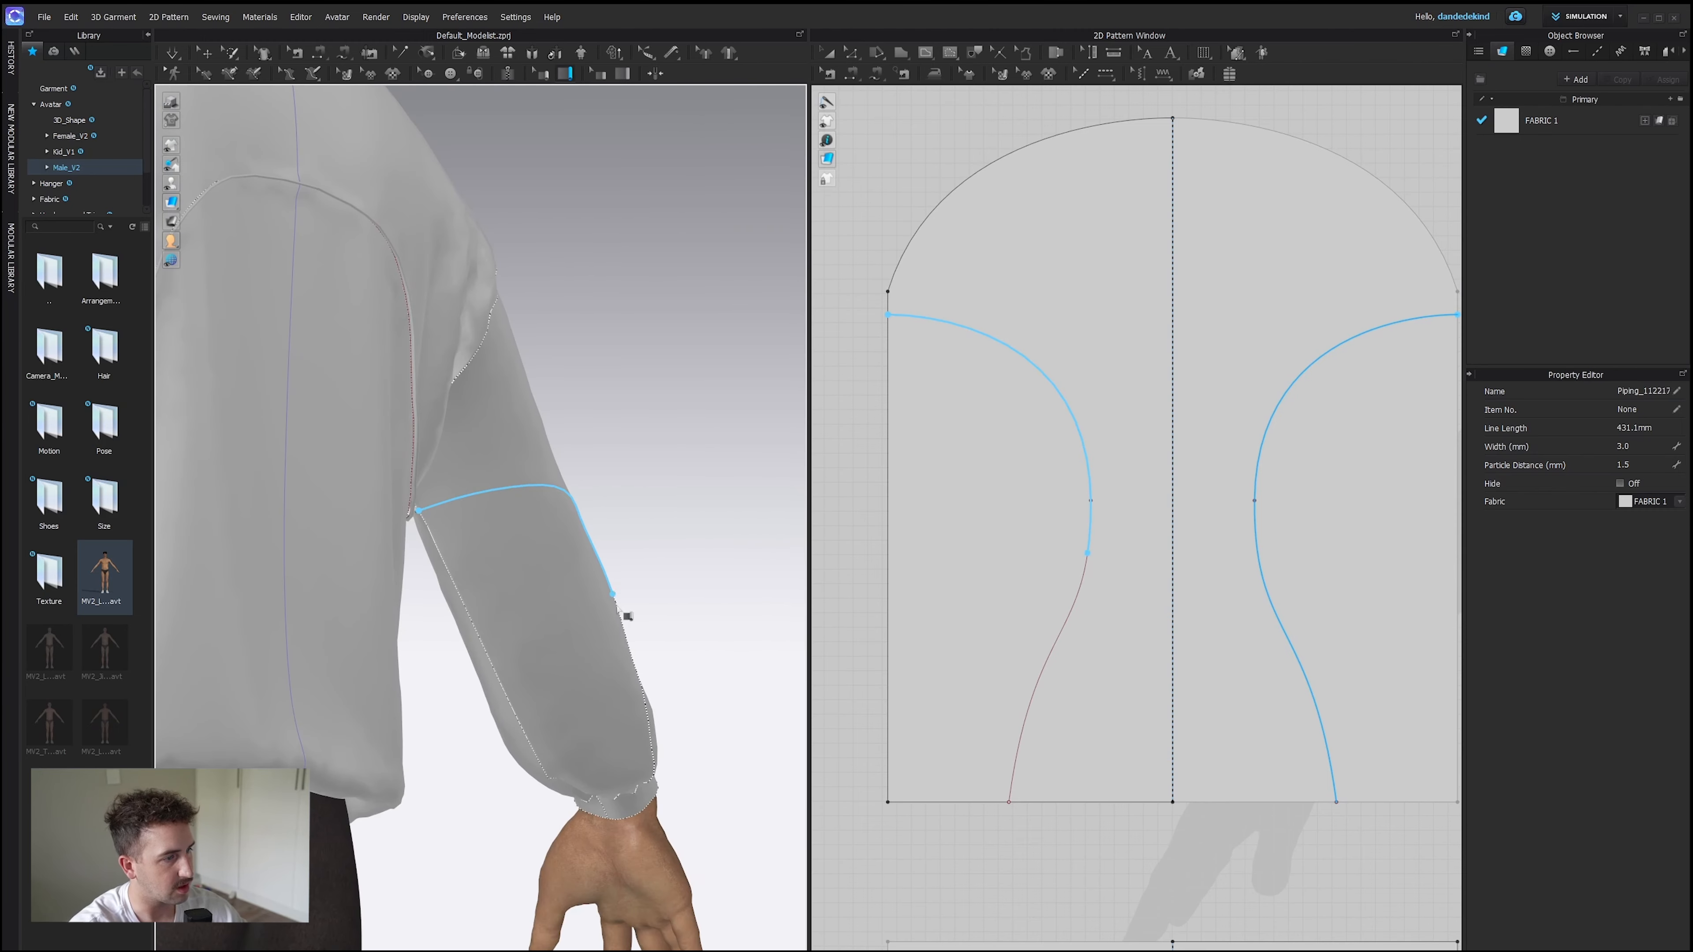
double_click(652, 782)
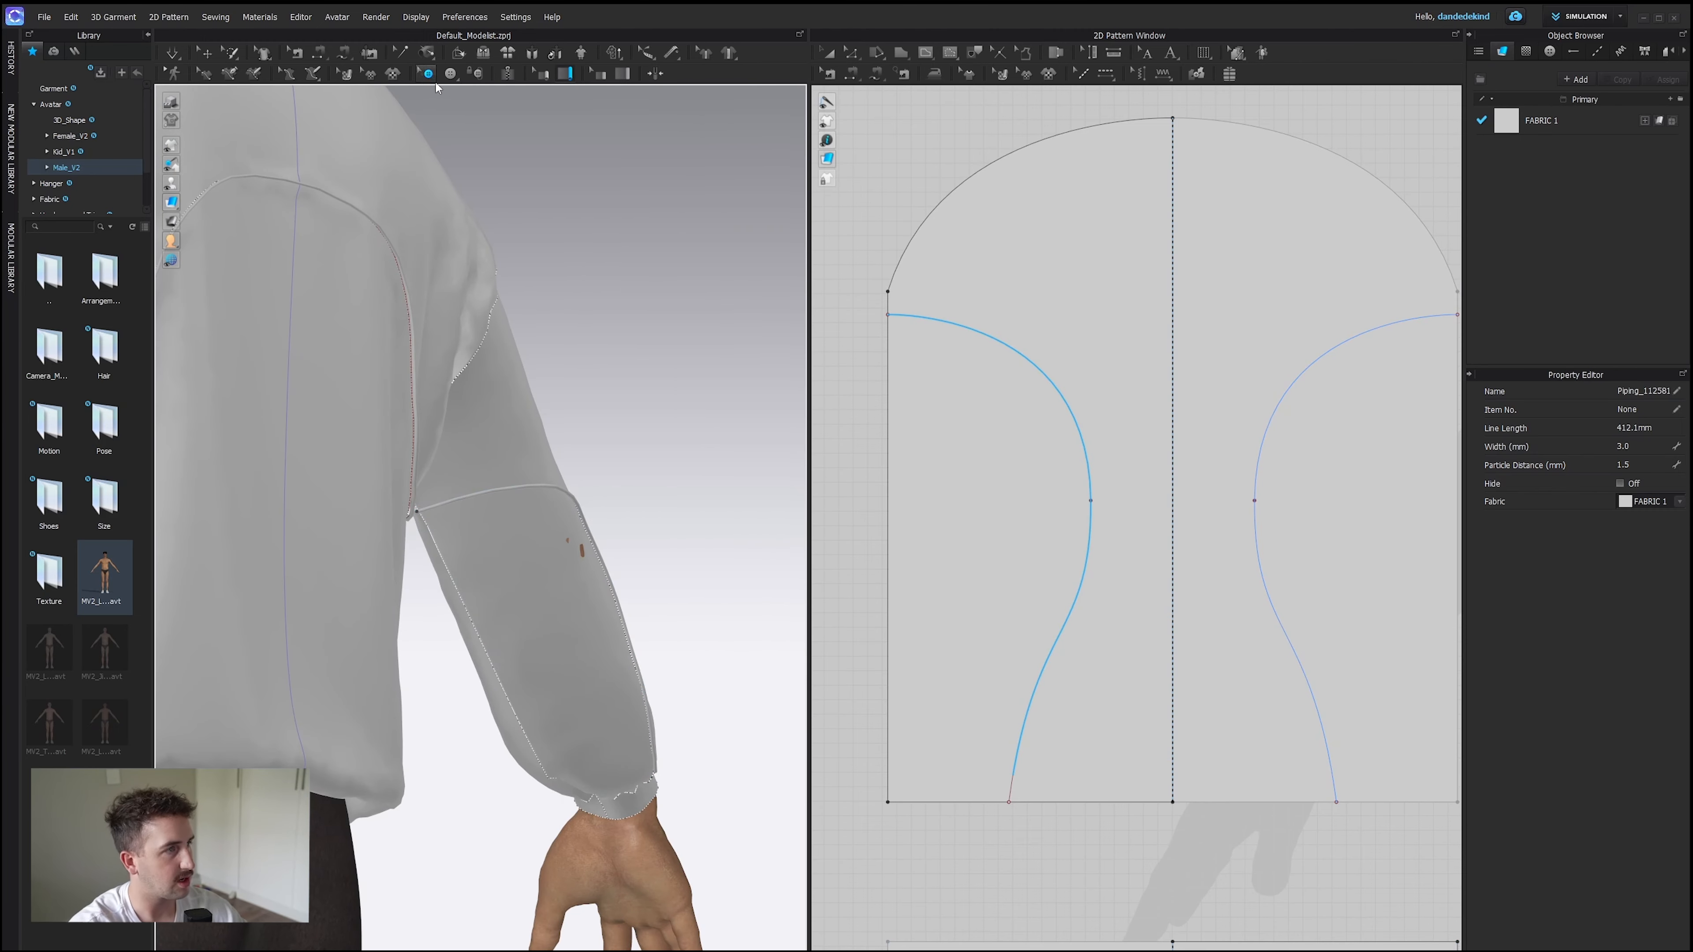
Extend the piping on the sleeve's back curve down to the hem and simulate the piped sleeve.
click(545, 74)
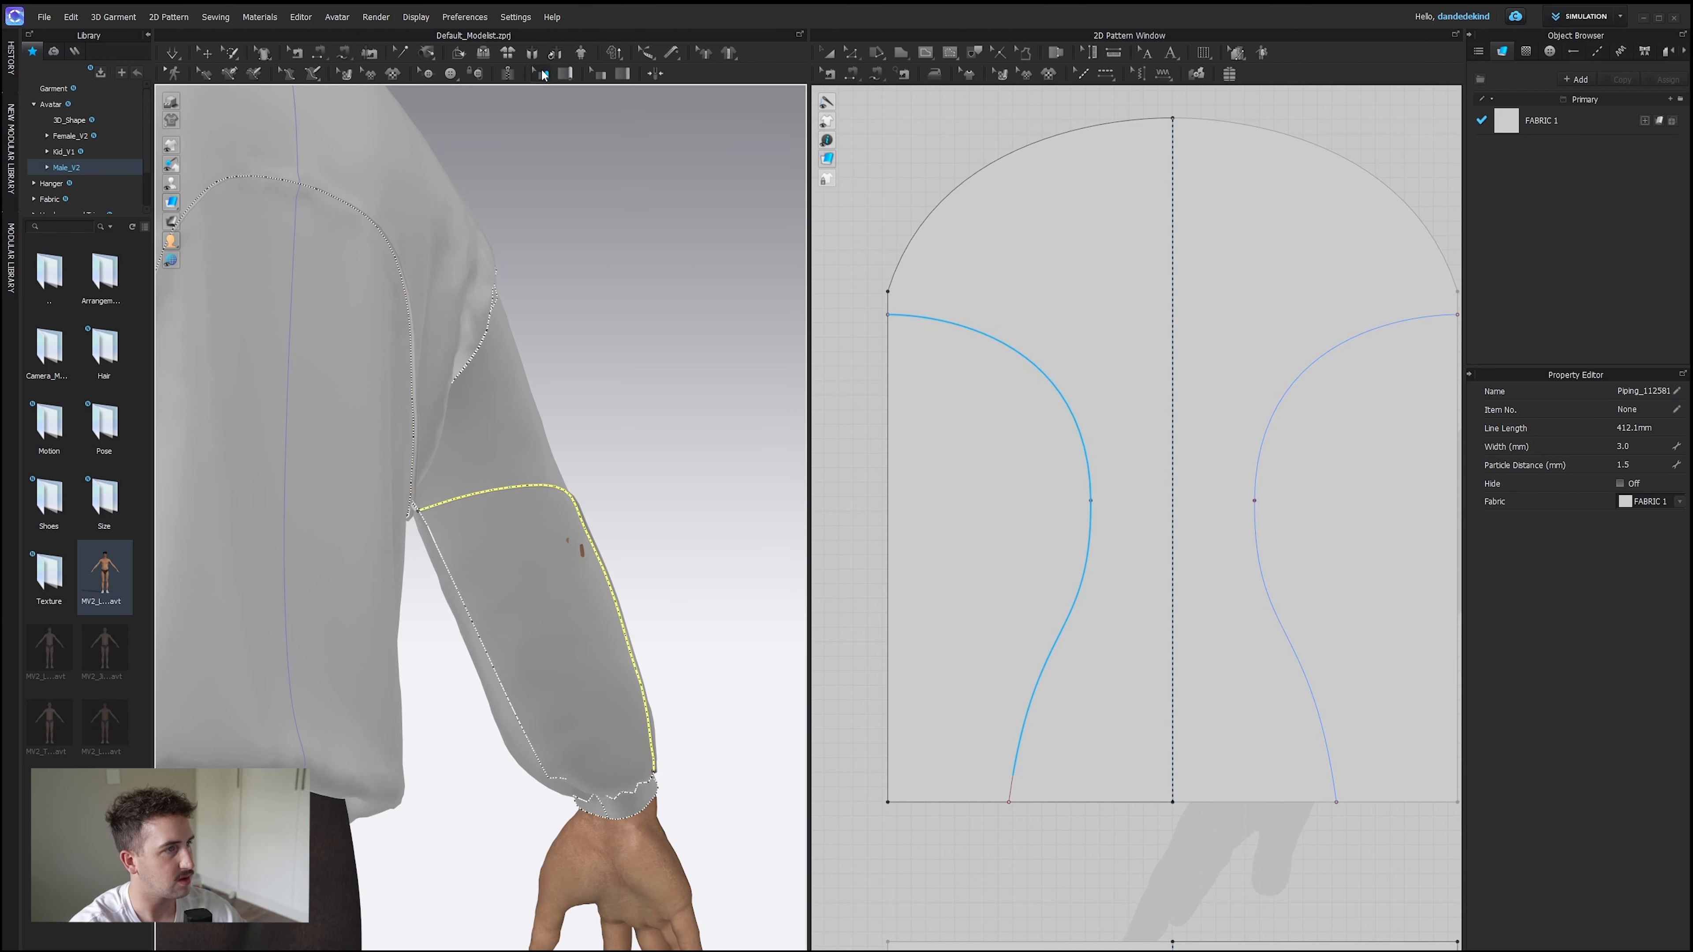
double_click(1011, 802)
right_drag(506, 200, 237, 201)
click(175, 60)
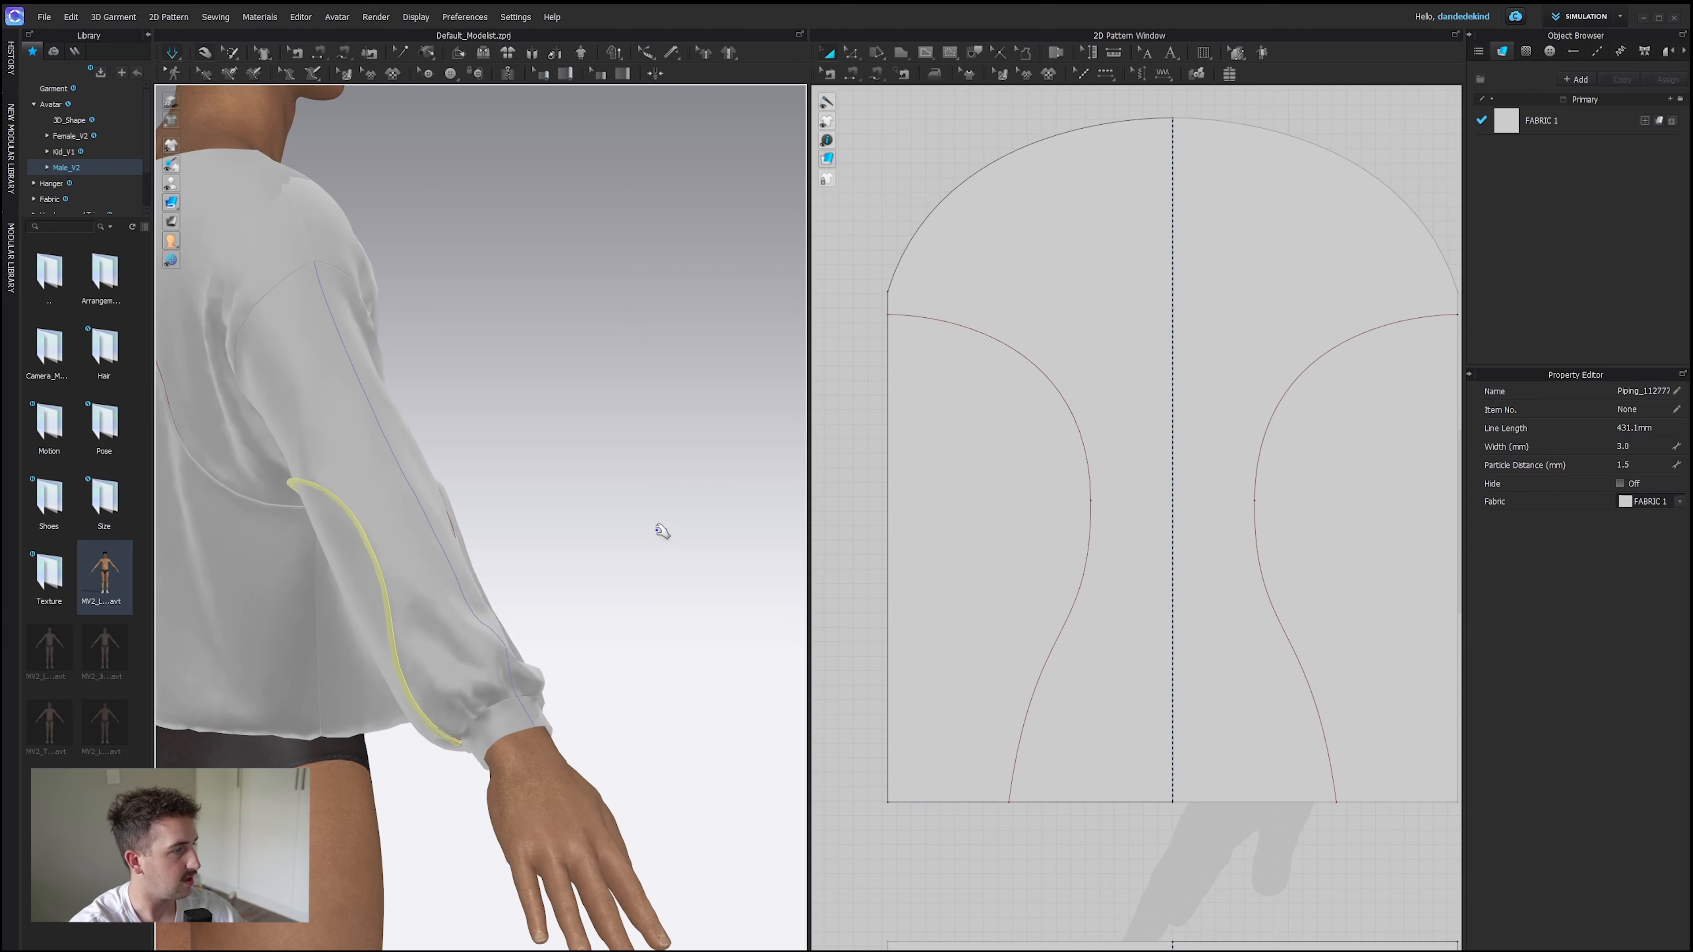
Set the sleeve piping's width to 2 mm and its particle distance to 0.8 mm.
right_drag(661, 533, 518, 560)
middle_drag(220, 561, 504, 487)
scroll(503, 487, up, 4)
click(460, 422)
double_click(1647, 462)
text(0.8)
key(Return)
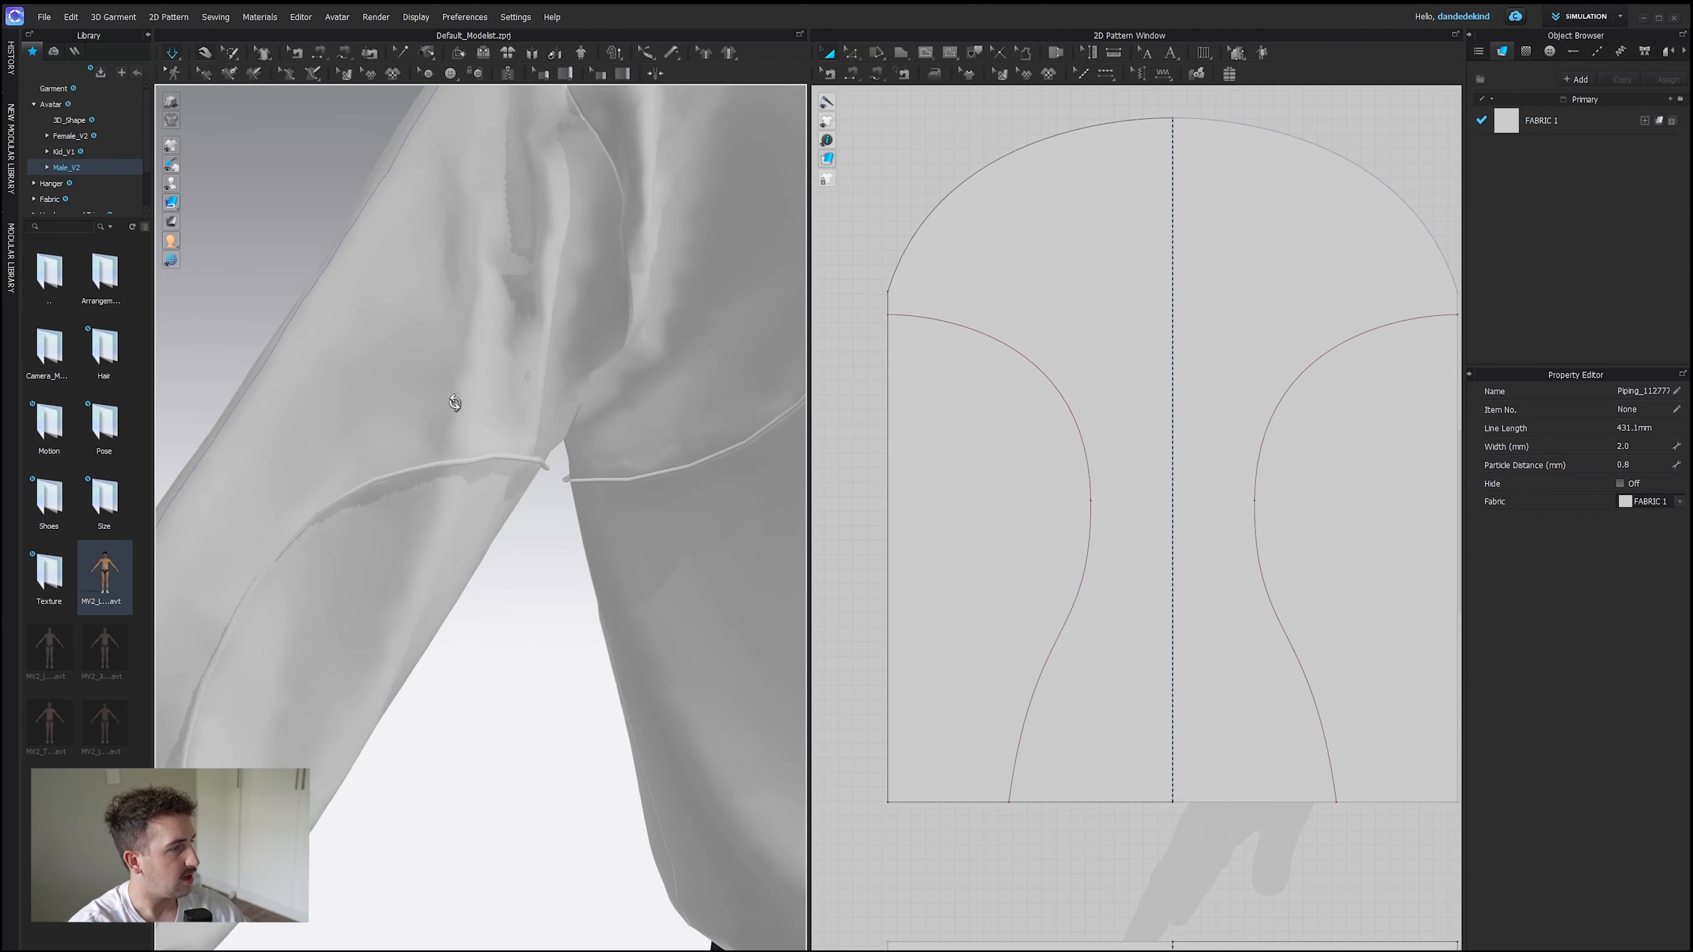
Select the finished sleeve together with its cuff in the 2D layout and copy them.
scroll(662, 589, down, 10)
middle_drag(654, 586, 540, 584)
scroll(1334, 547, down, 5)
scroll(1363, 549, down, 2)
middle_drag(1363, 549, 1039, 542)
drag(856, 366, 1110, 803)
click(850, 397)
right_click(1025, 494)
click(1099, 58)
Mirror paste the sleeve and cuff into the space between the front and back panels.
scroll(1215, 469, down, 3)
middle_drag(1215, 469, 1123, 500)
scroll(1260, 466, down, 2)
right_click(1049, 454)
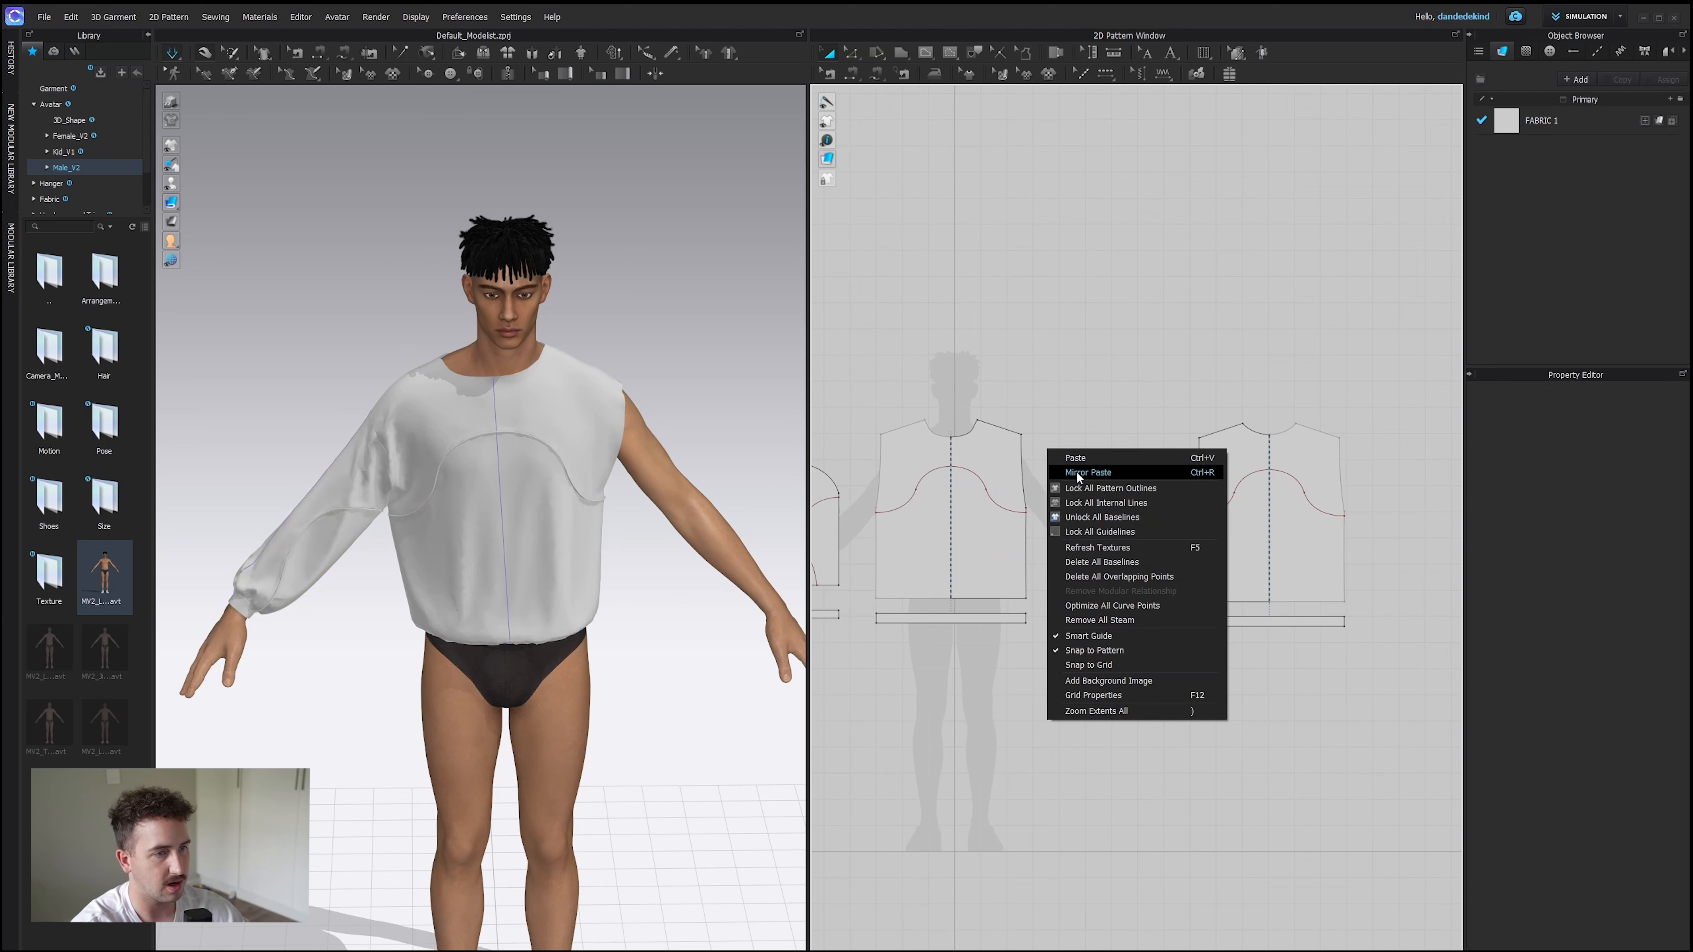
click(1091, 472)
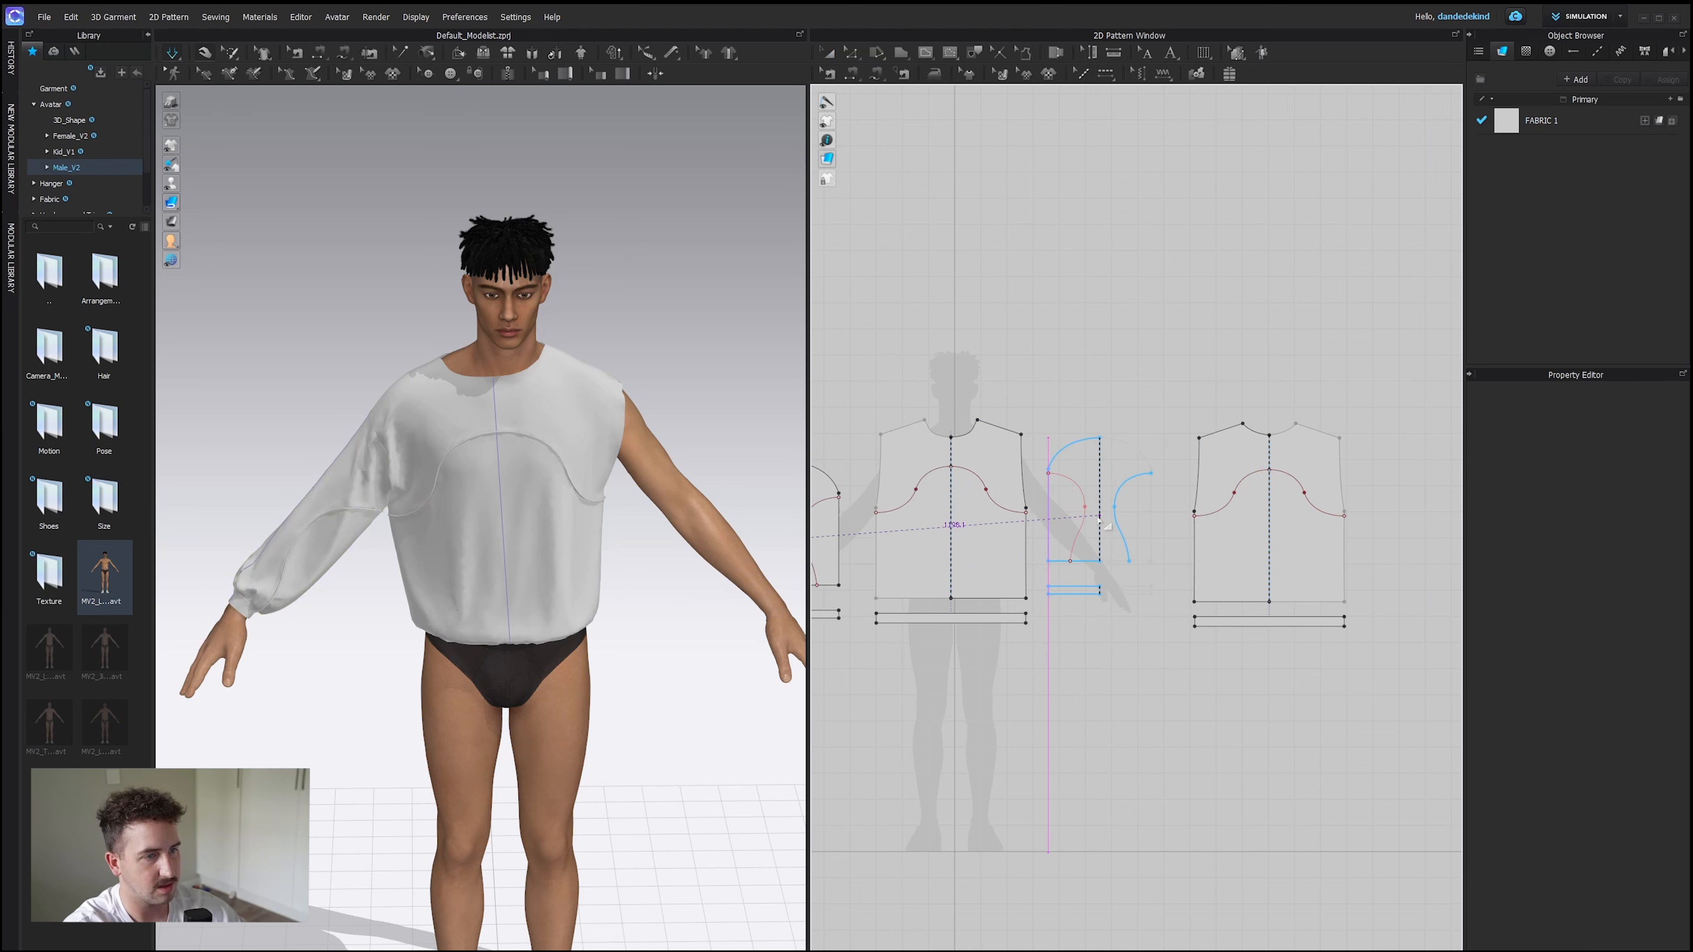
click(1104, 525)
right_drag(603, 508, 589, 506)
right_drag(1030, 352, 1059, 364)
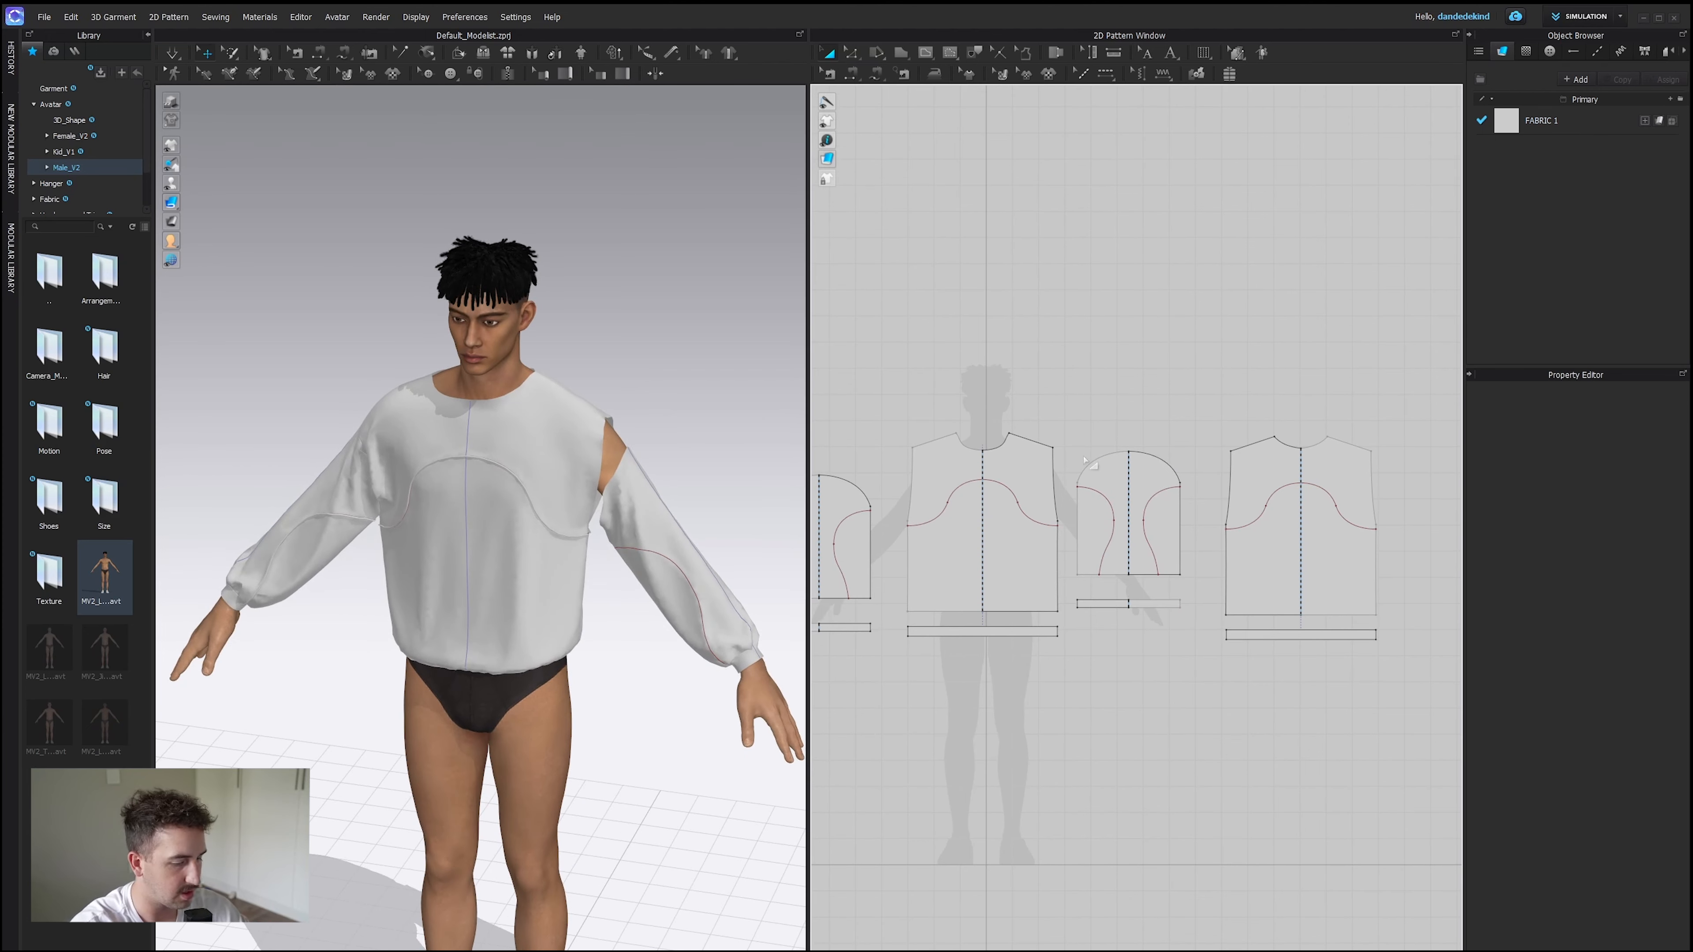
Sew the mirrored sleeve's cap to the front and back armholes and simulate the garment.
key(n)
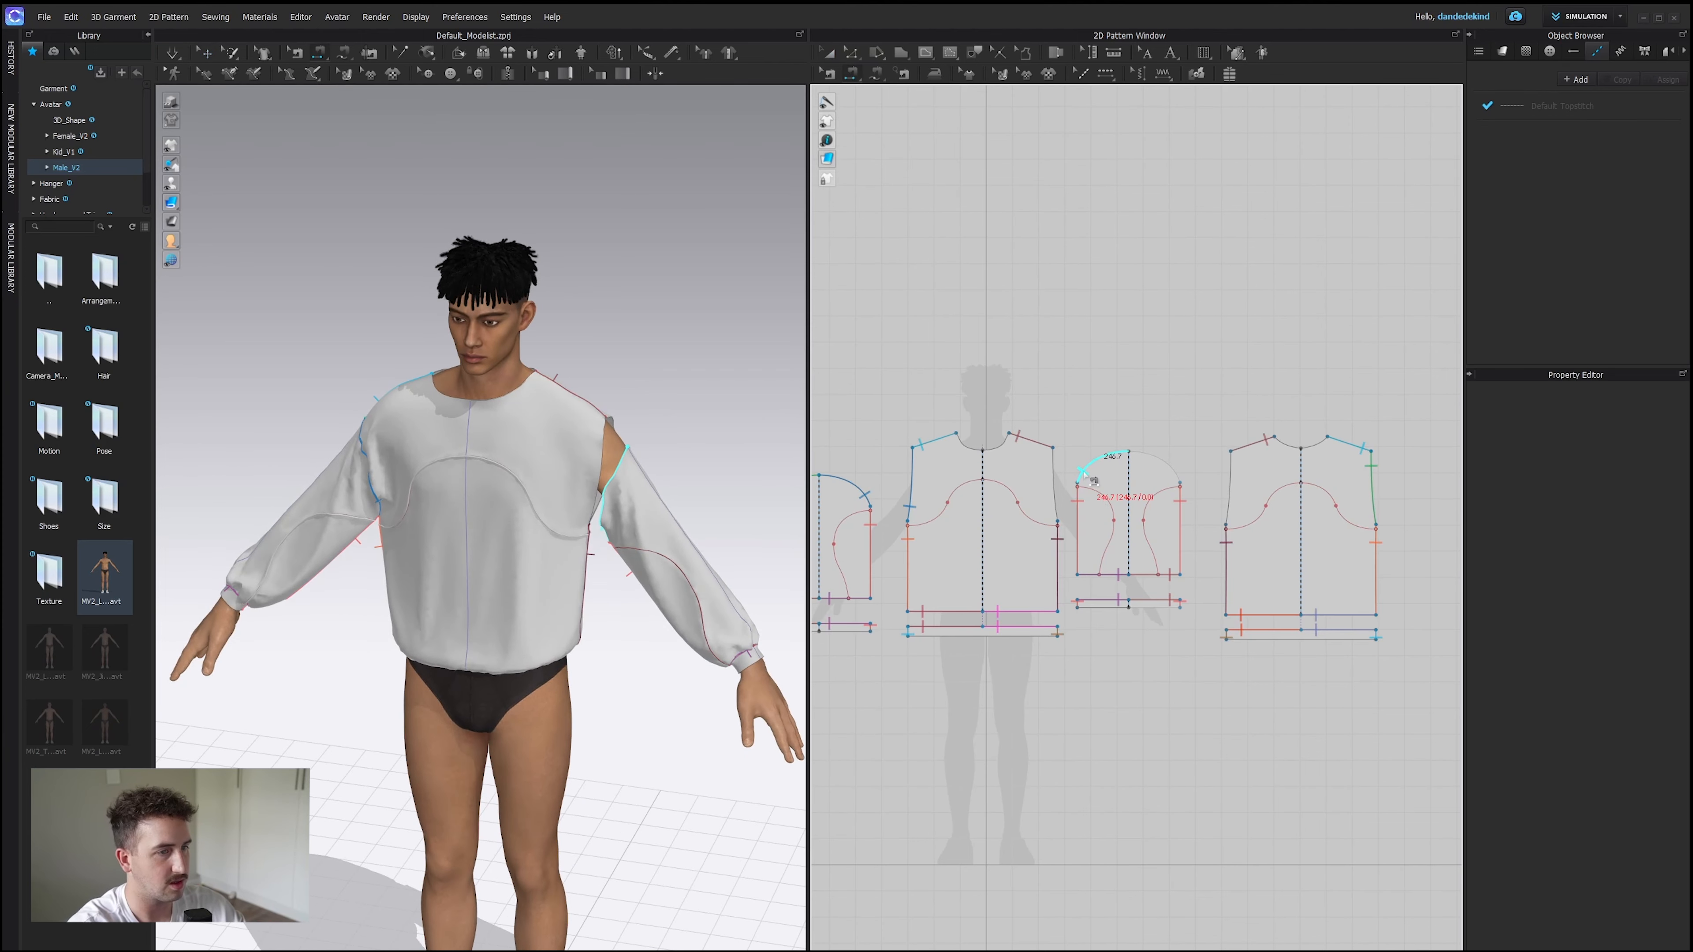
click(1083, 474)
click(1056, 491)
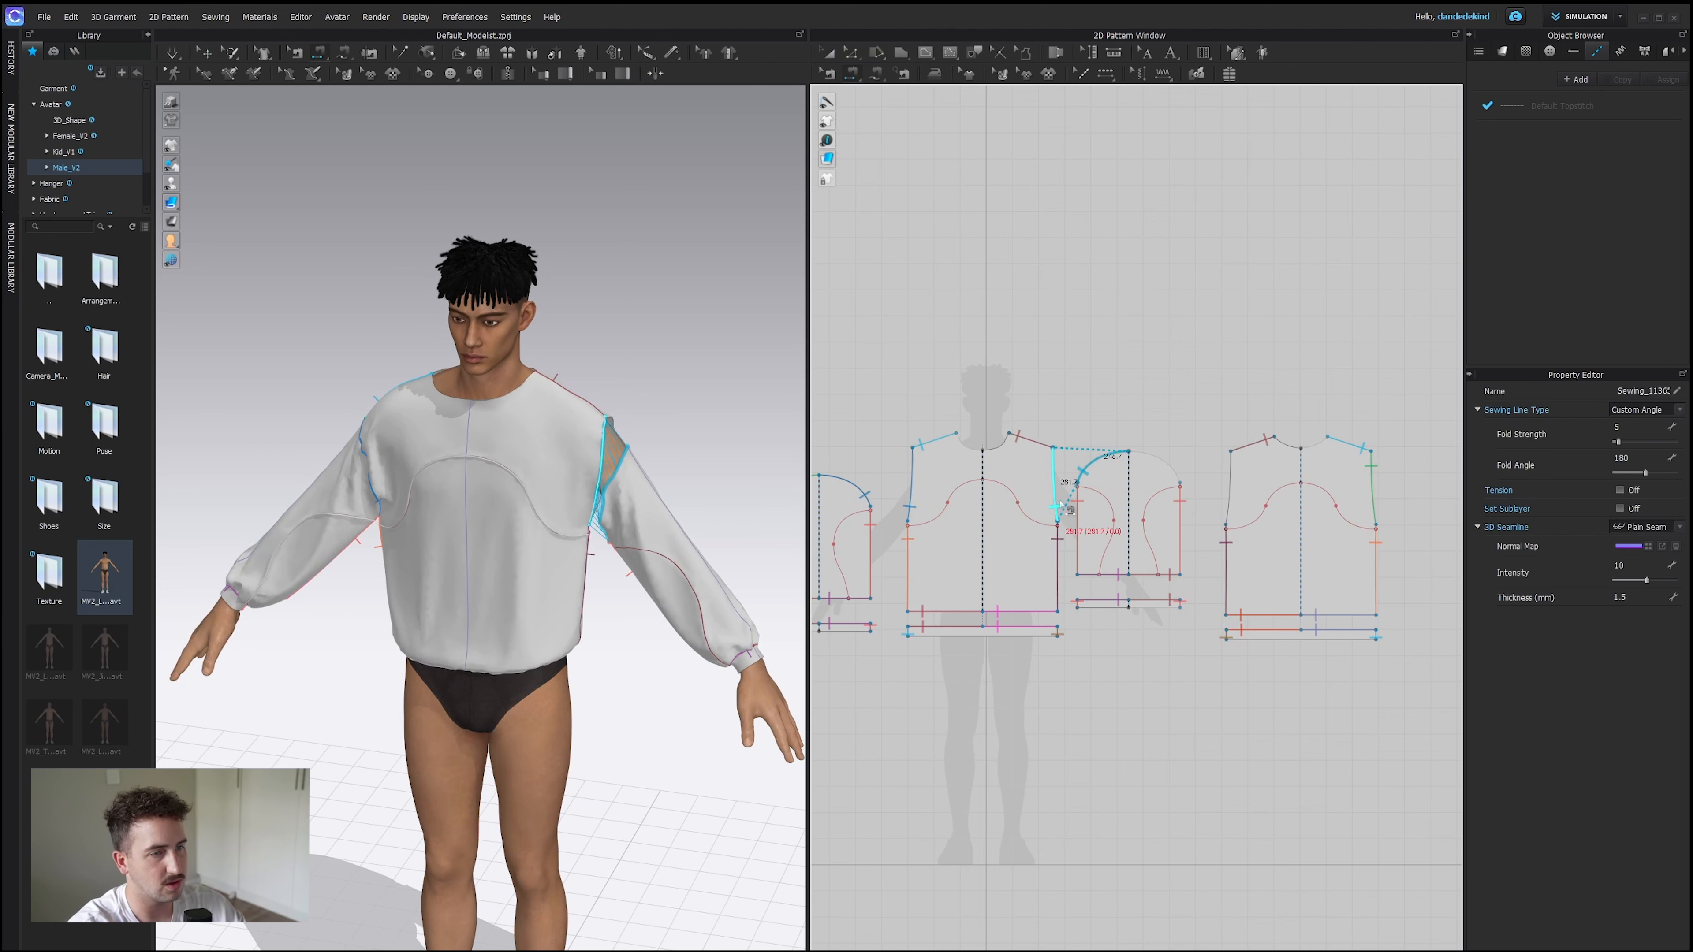
click(1228, 494)
right_drag(640, 426, 500, 402)
click(172, 55)
Add piping along both curves of the mirrored sleeve, extend it down to the hem and simulate it.
scroll(555, 575, up, 4)
scroll(693, 544, up, 4)
middle_drag(693, 544, 313, 588)
right_drag(312, 588, 218, 302)
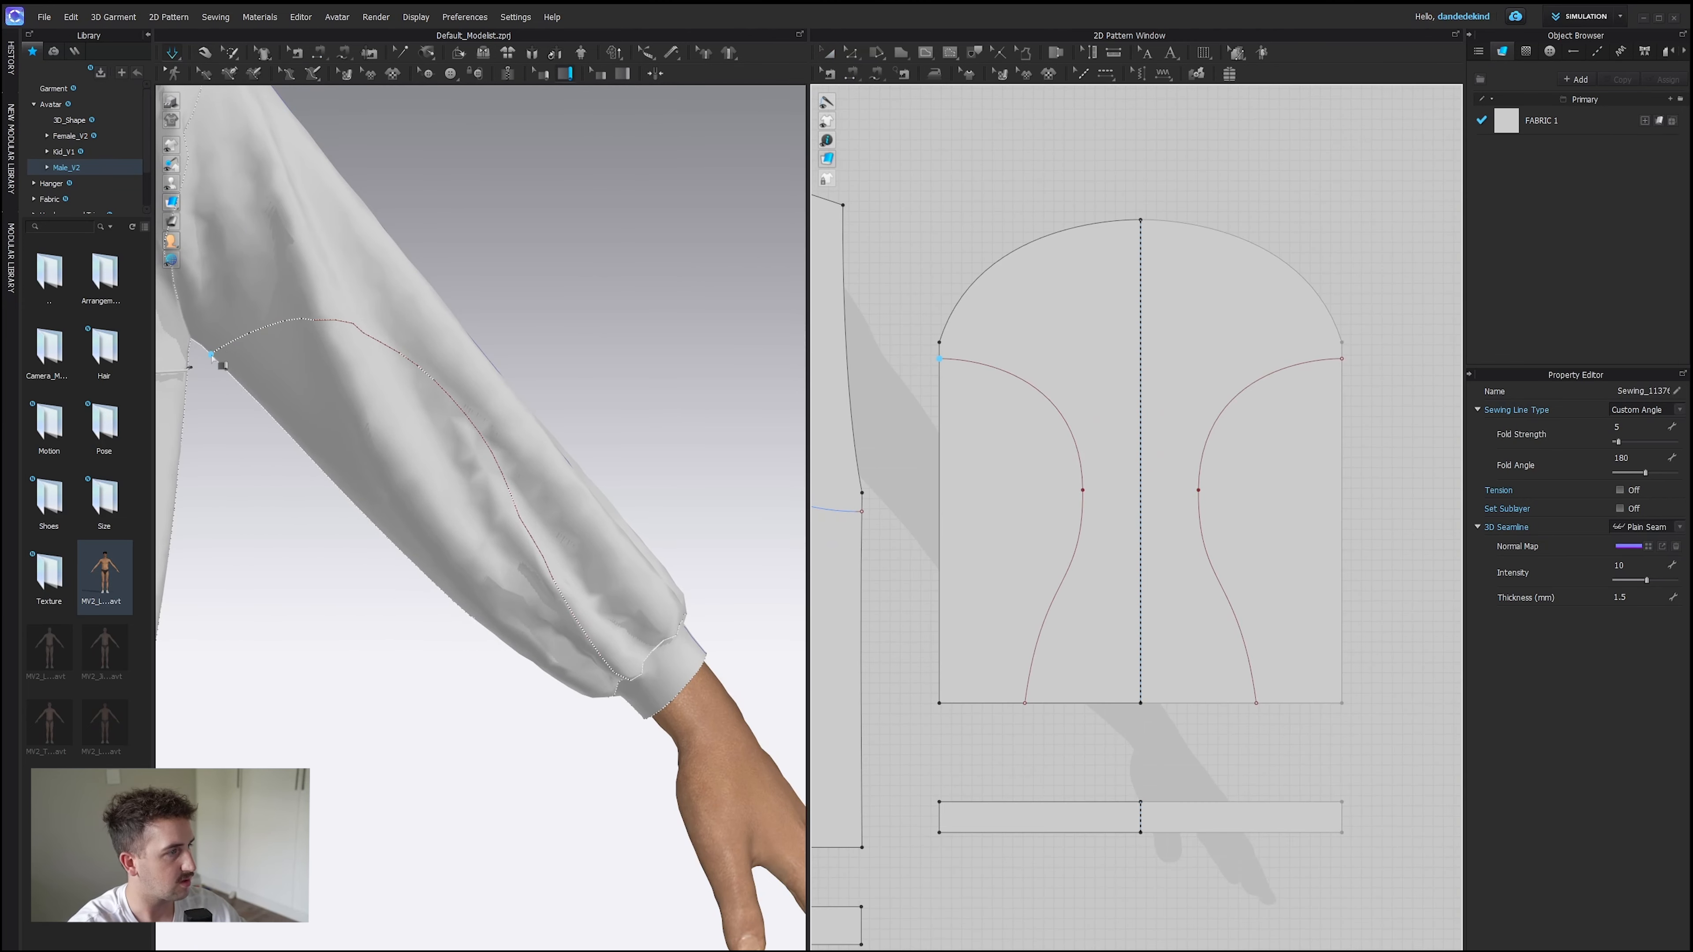
click(212, 357)
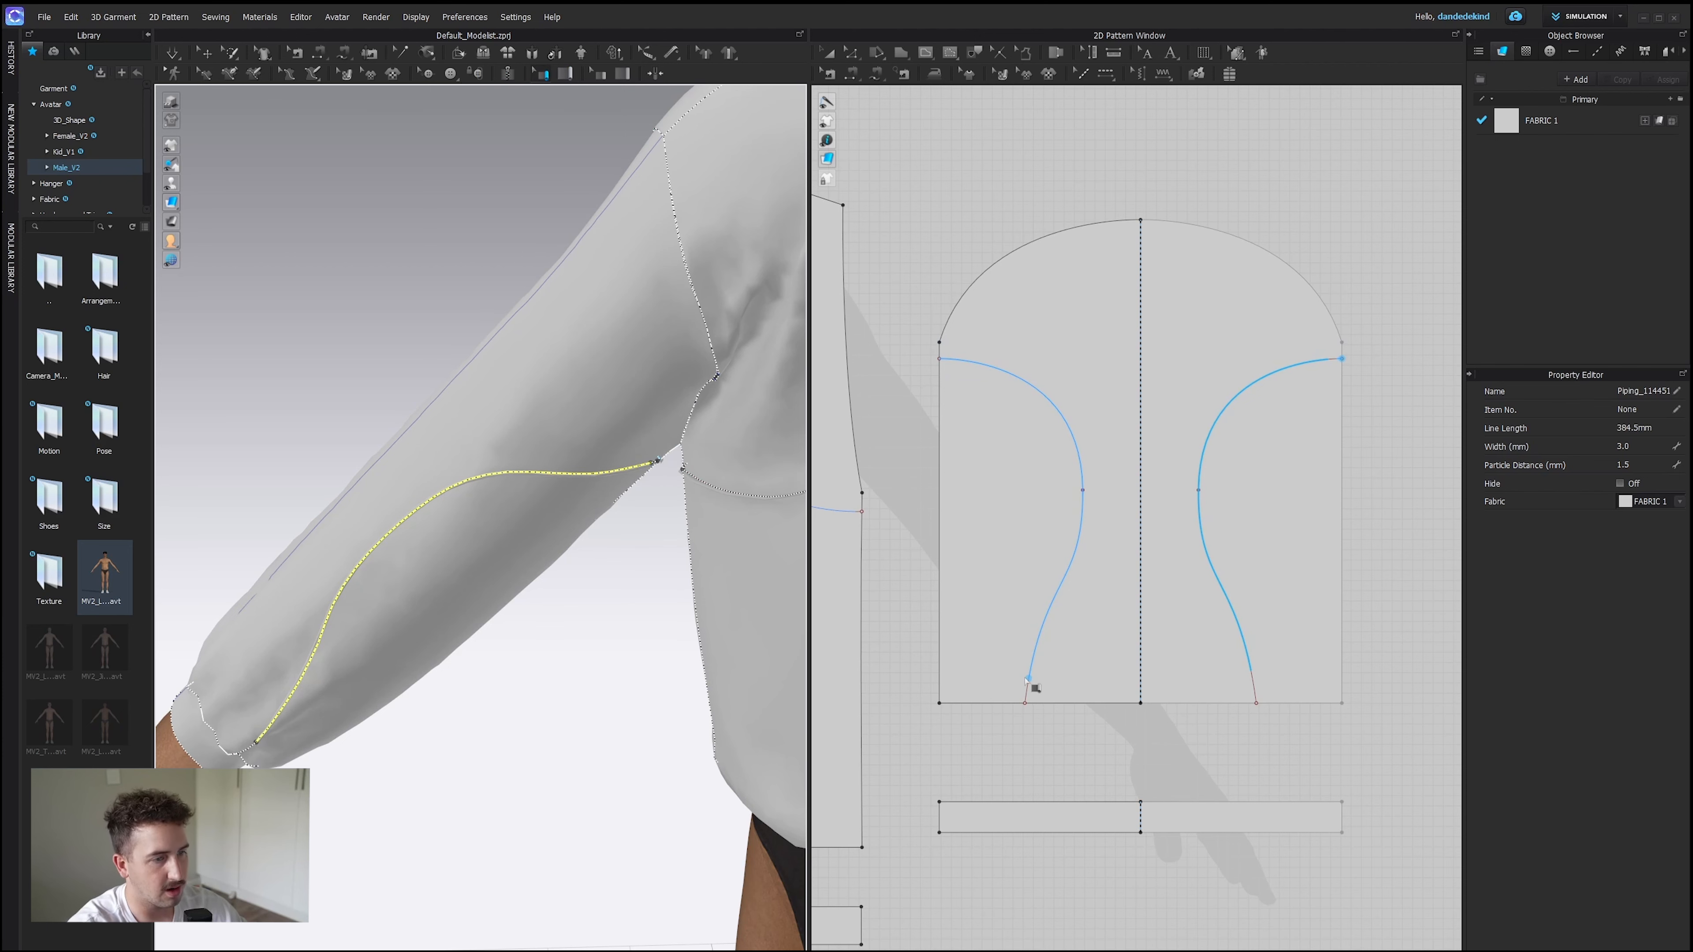
click(1028, 696)
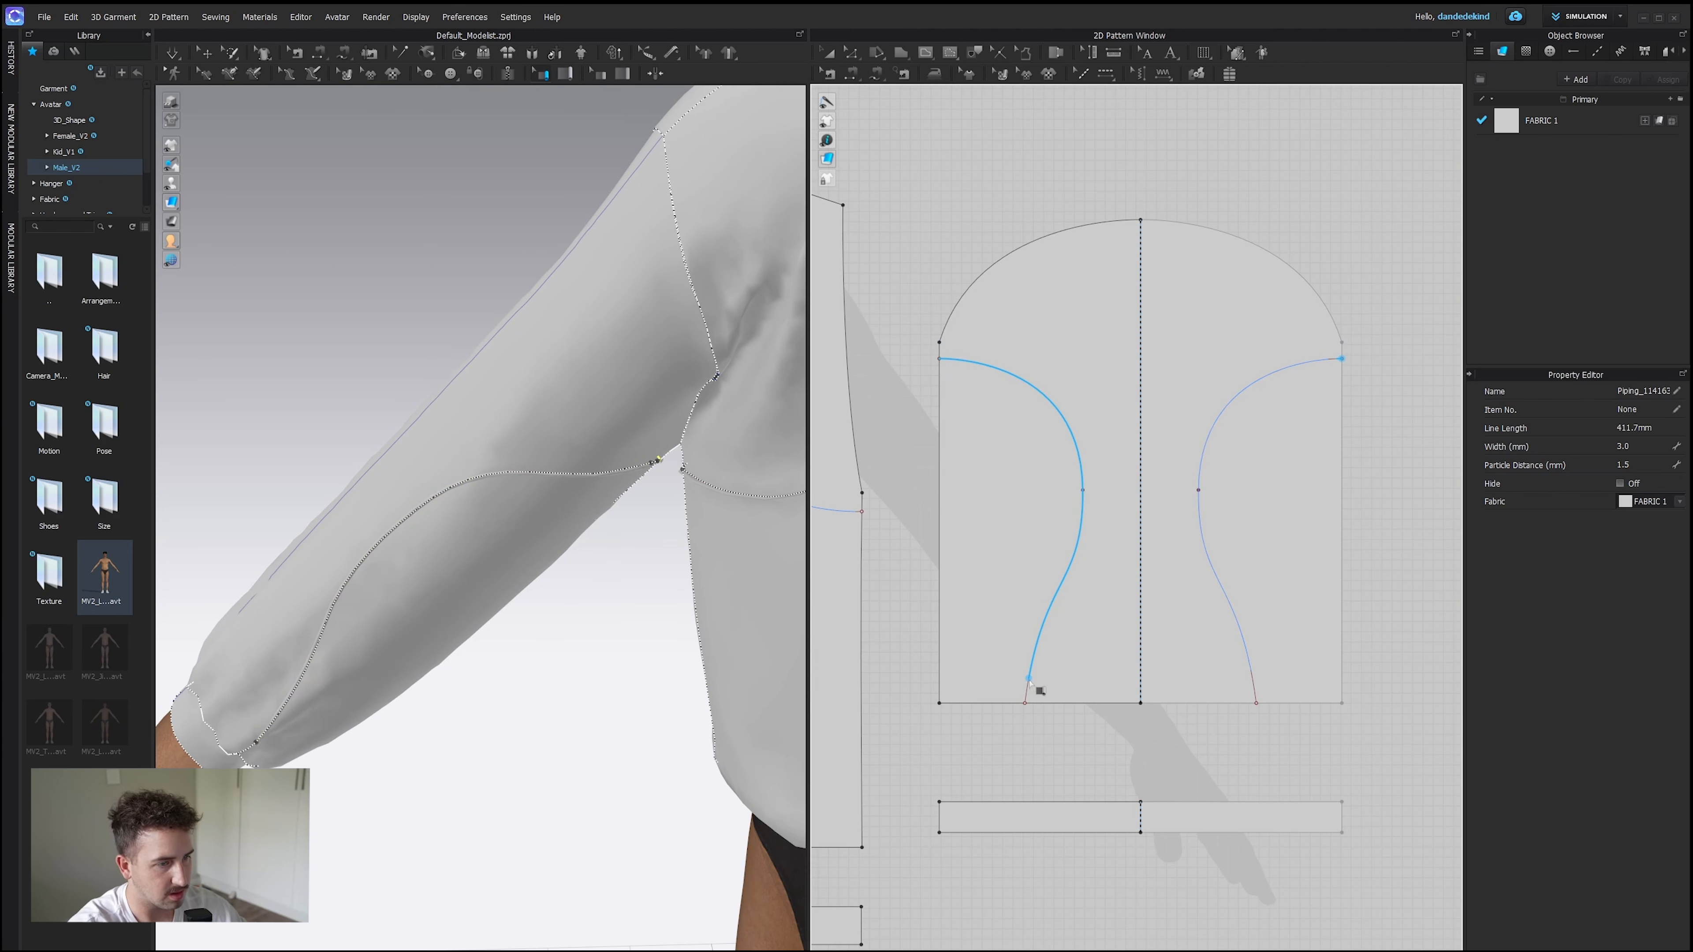
click(1251, 673)
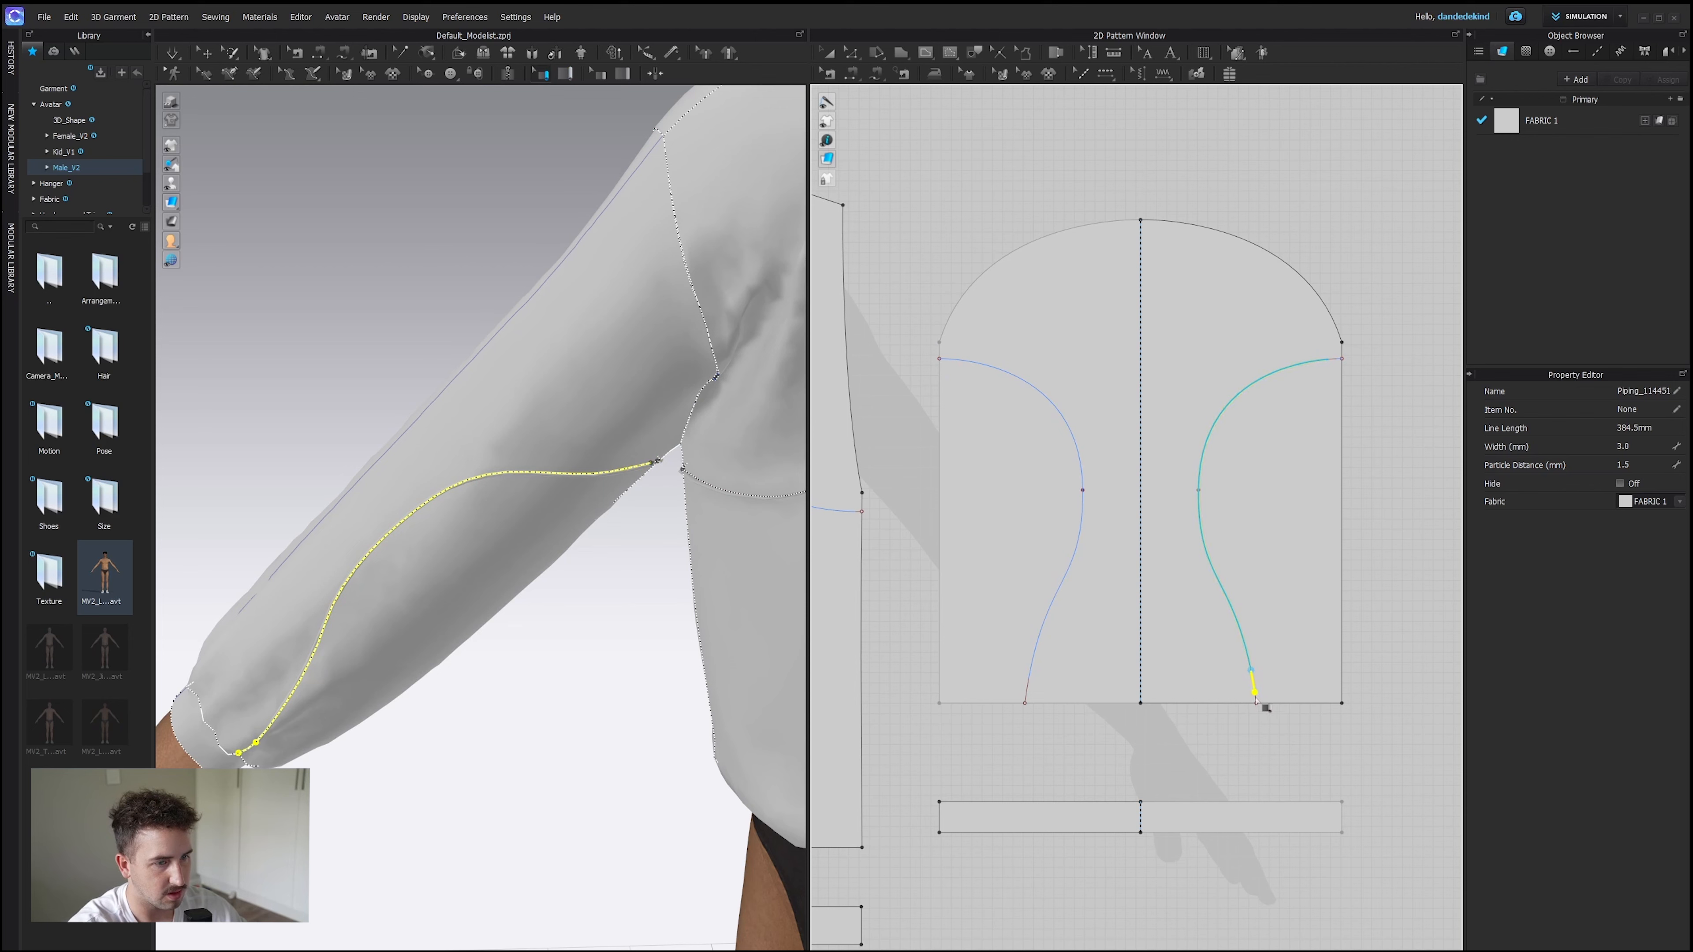
drag(1257, 711, 1258, 712)
click(1029, 680)
scroll(693, 667, down, 5)
right_drag(693, 667, 317, 424)
key(space)
Set the width of both piping lines on the mirrored sleeve to 2 mm.
scroll(665, 498, up, 5)
middle_drag(665, 499, 371, 552)
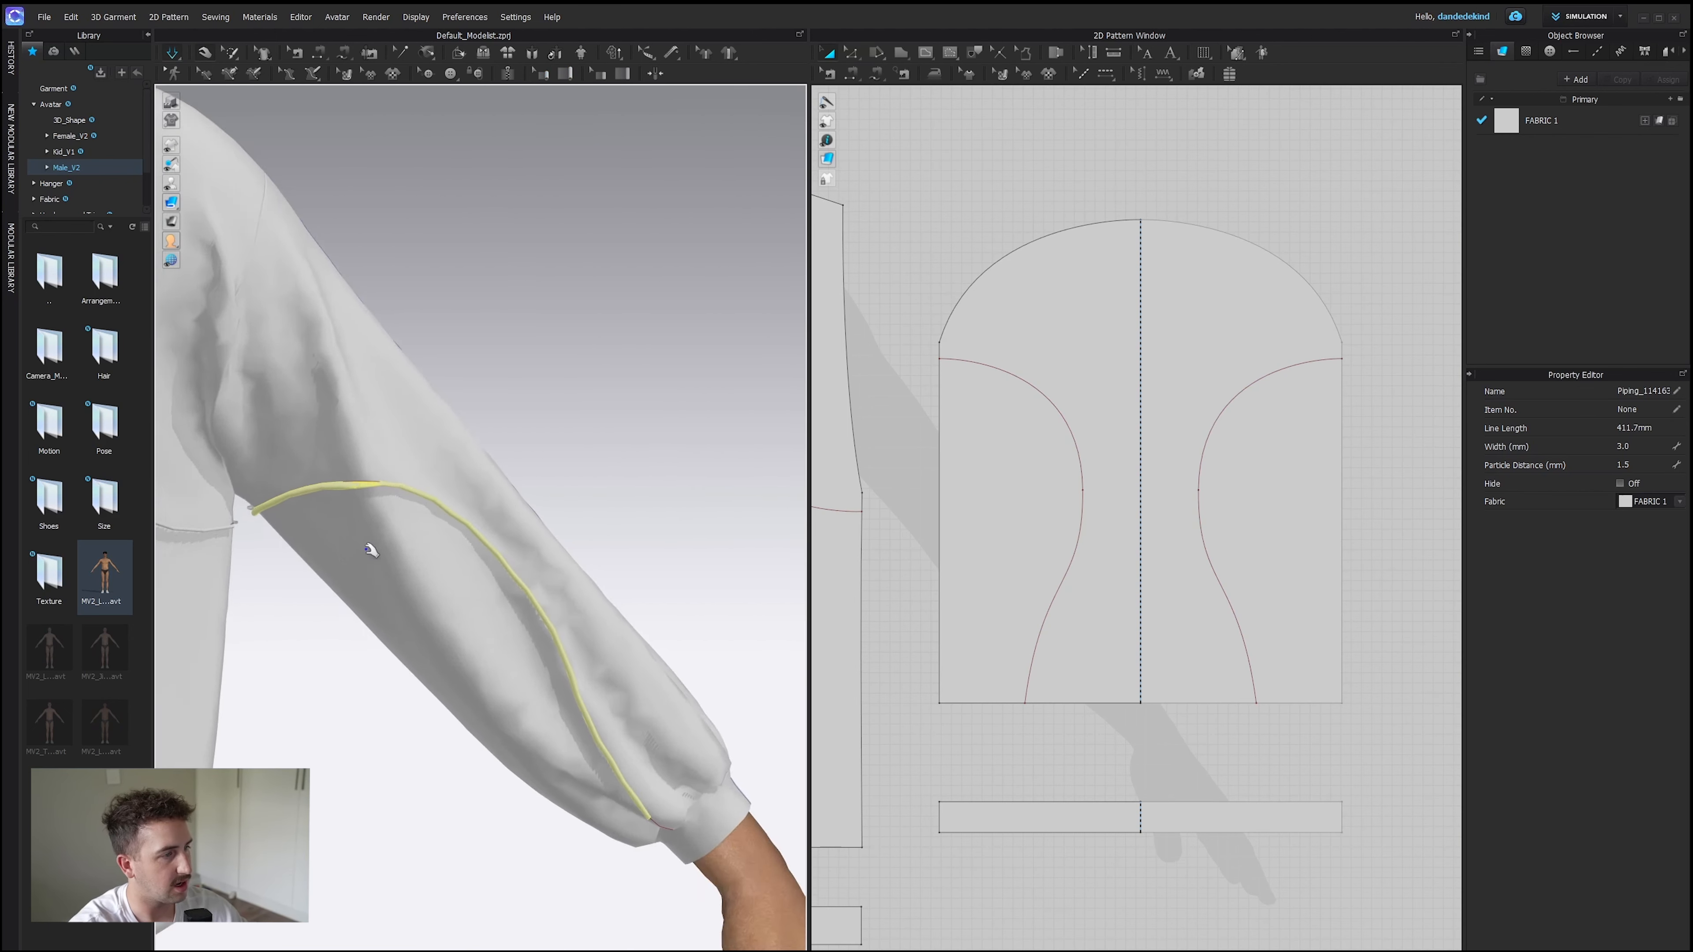
scroll(380, 551, up, 2)
click(1644, 446)
text(2)
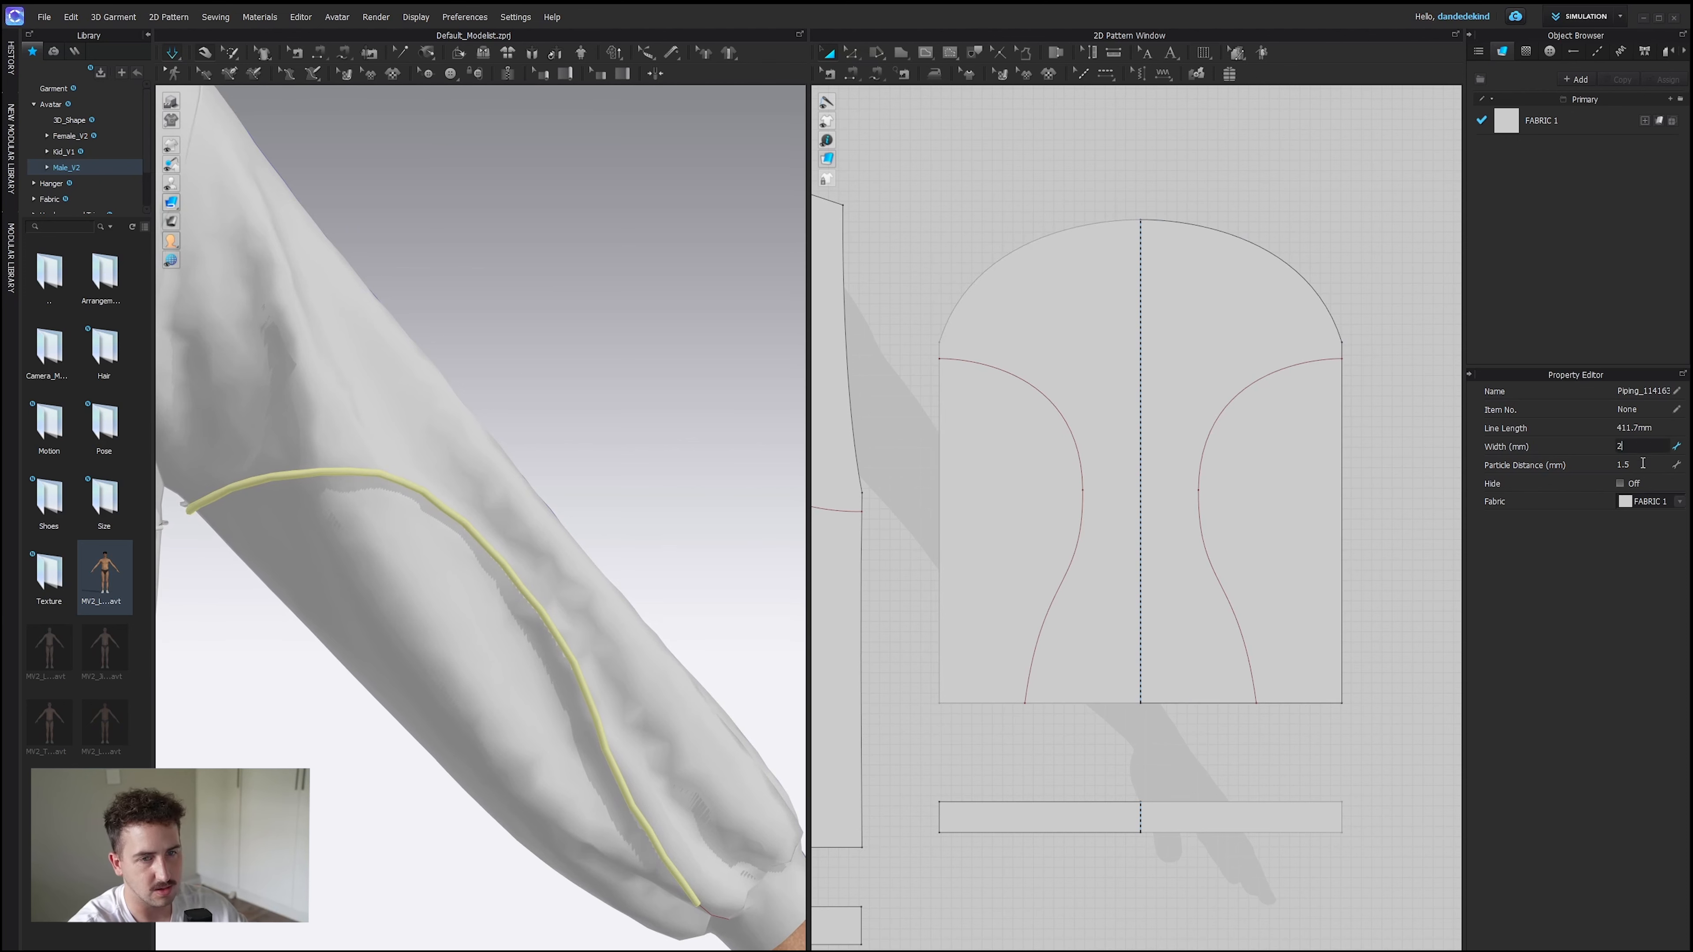
click(1636, 461)
right_drag(667, 393, 327, 390)
click(547, 615)
click(1649, 444)
text(2)
key(Return)
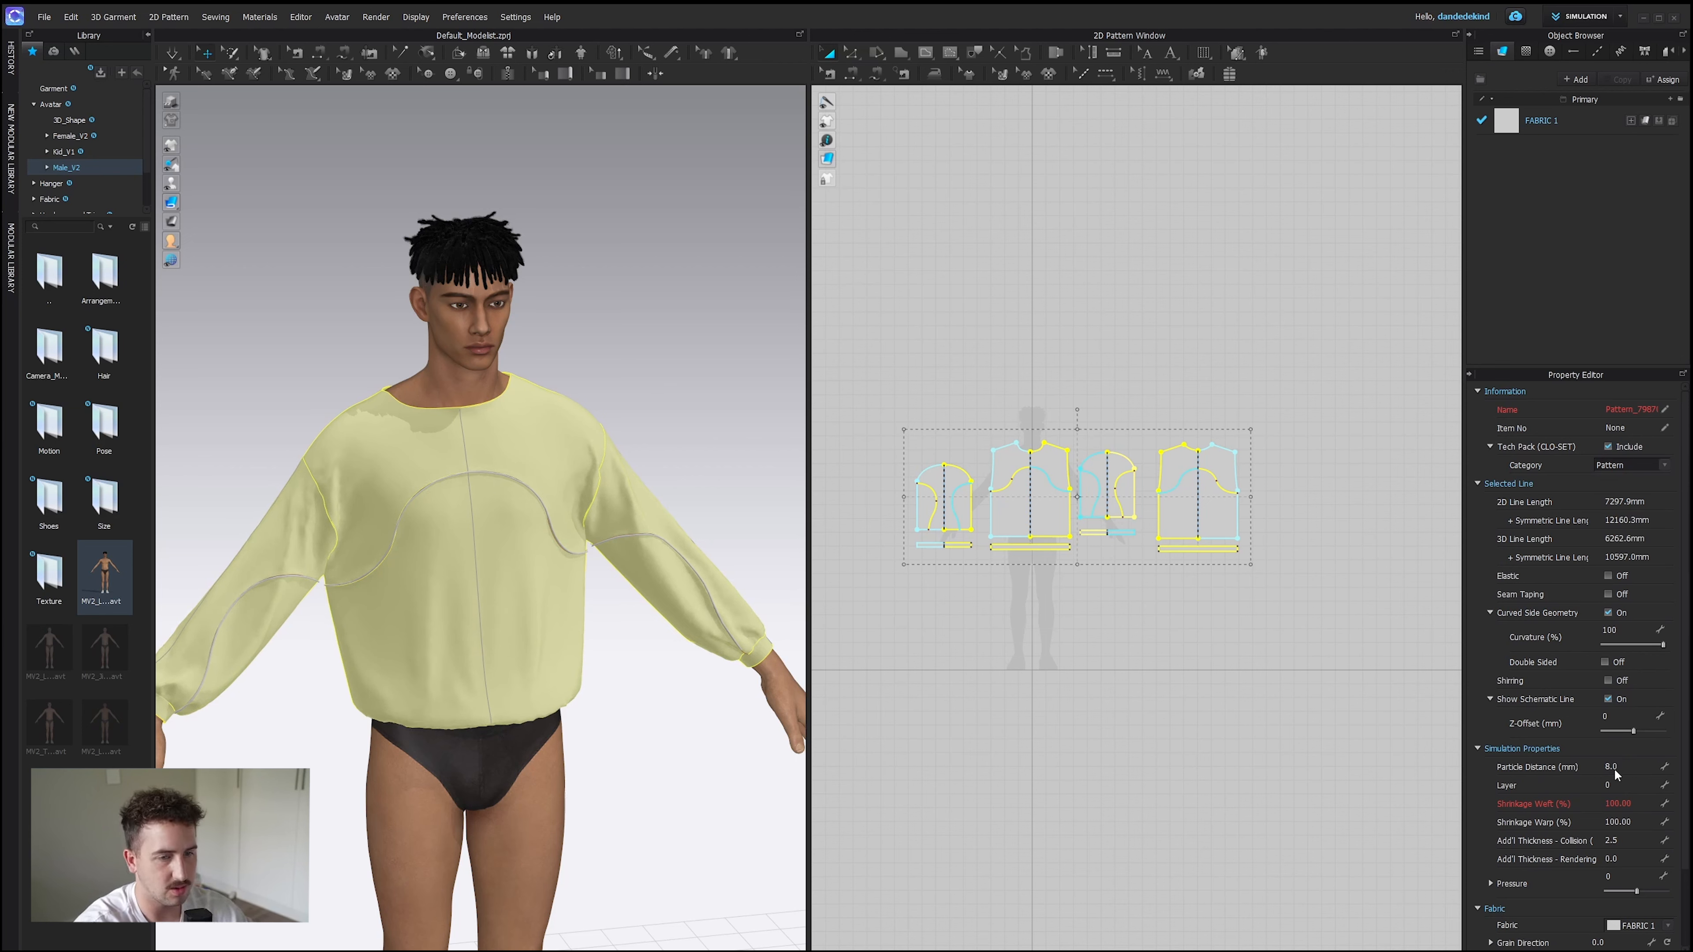
Simulate the whole garment and tug on its front and side to settle the fabric.
click(552, 218)
click(172, 53)
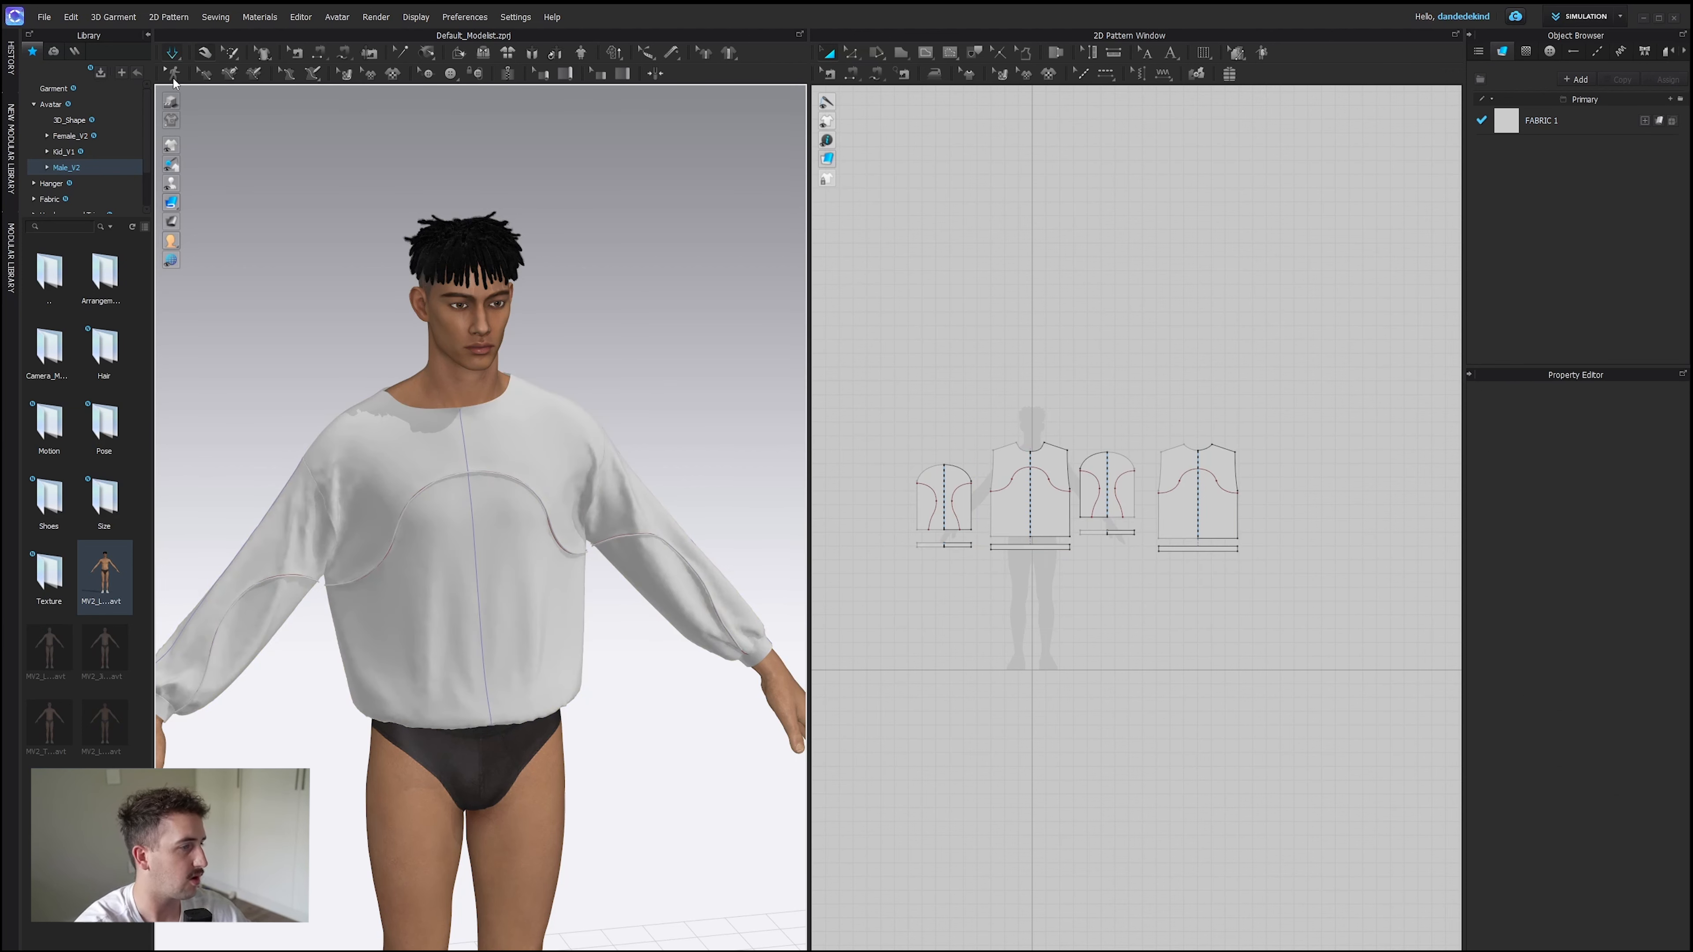
right_drag(476, 636, 435, 559)
click(437, 557)
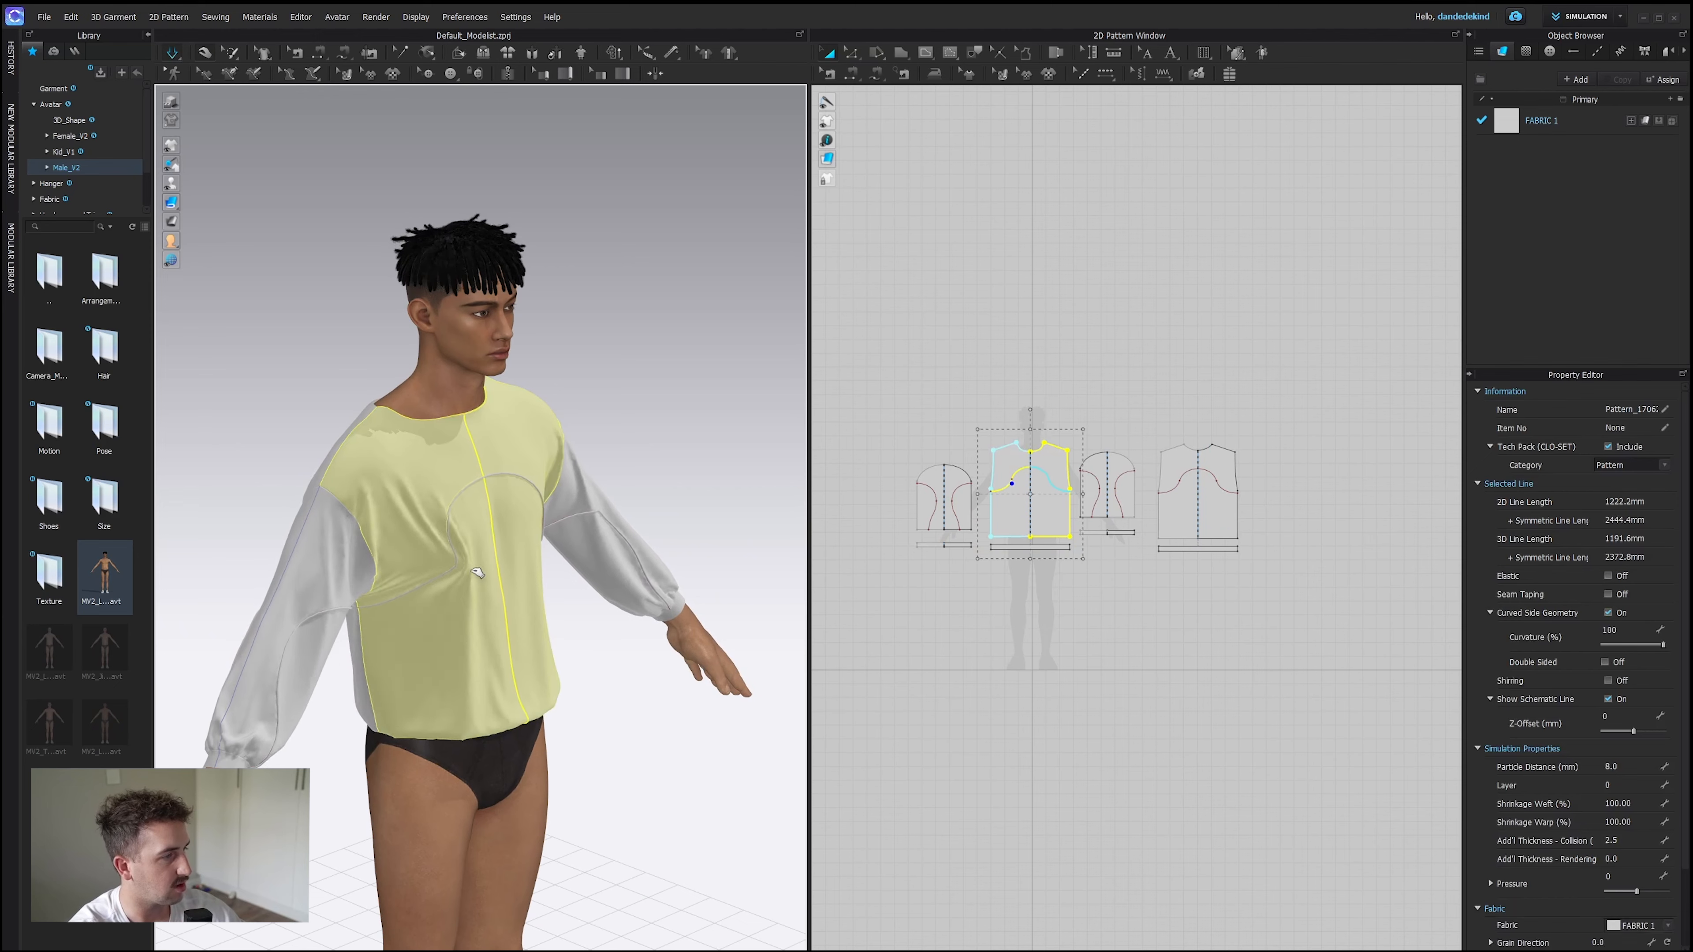
right_drag(510, 468, 281, 667)
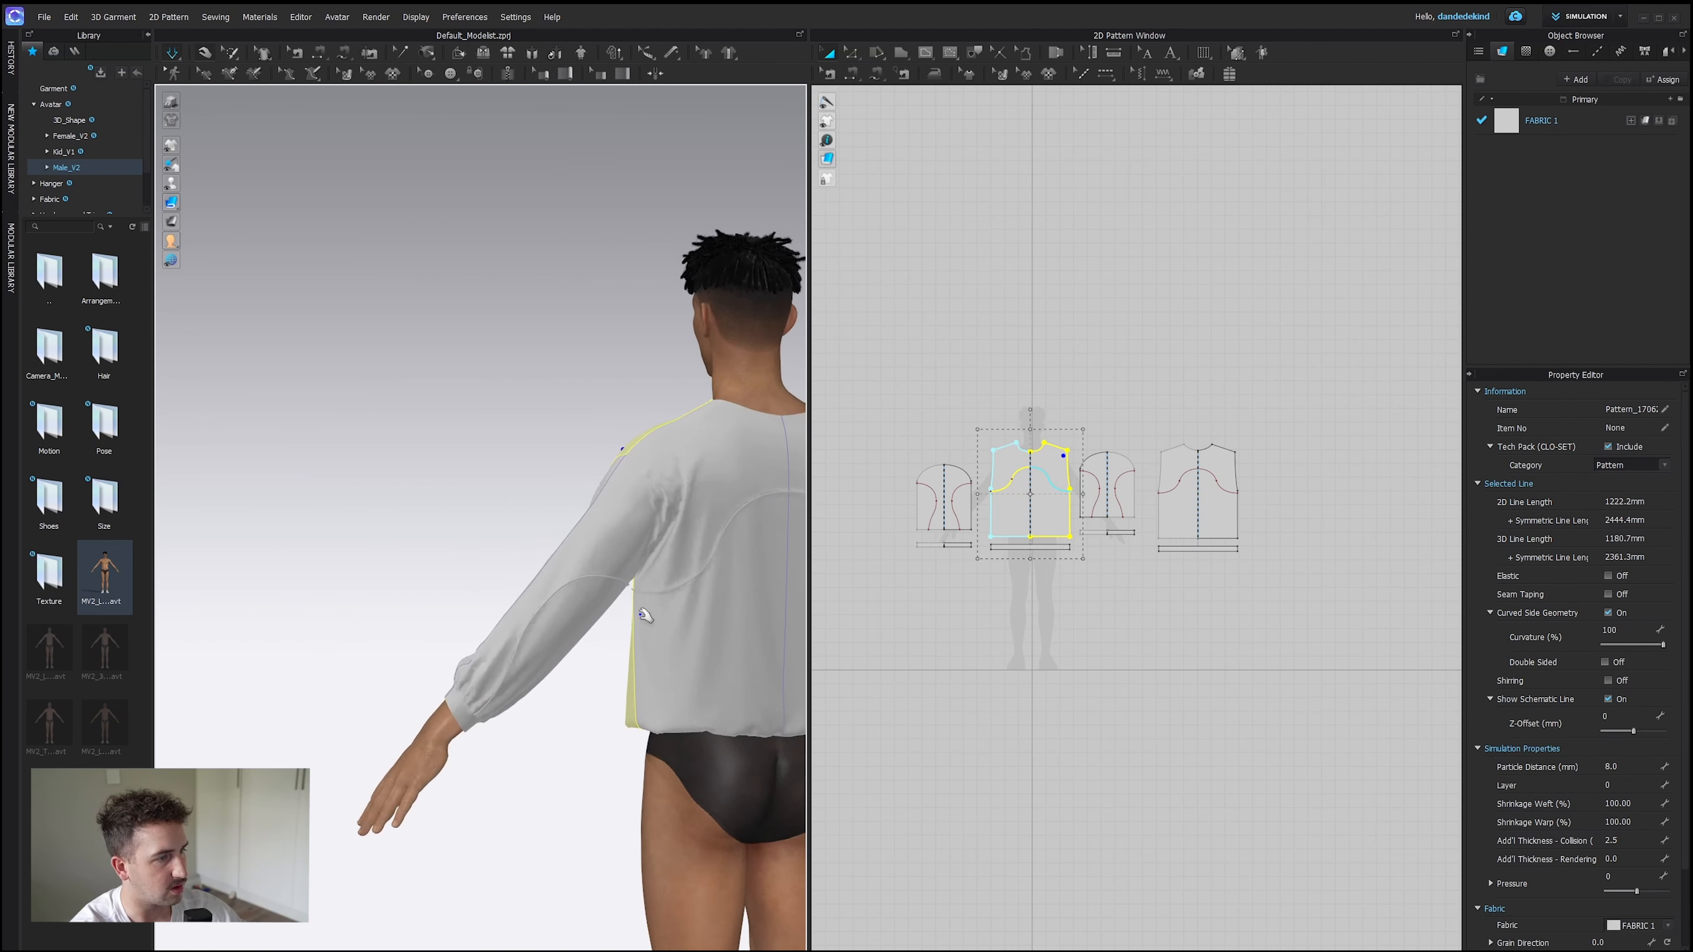
click(643, 613)
Delete the hair accessory from the avatar's head.
middle_drag(660, 387, 656, 407)
right_click(582, 348)
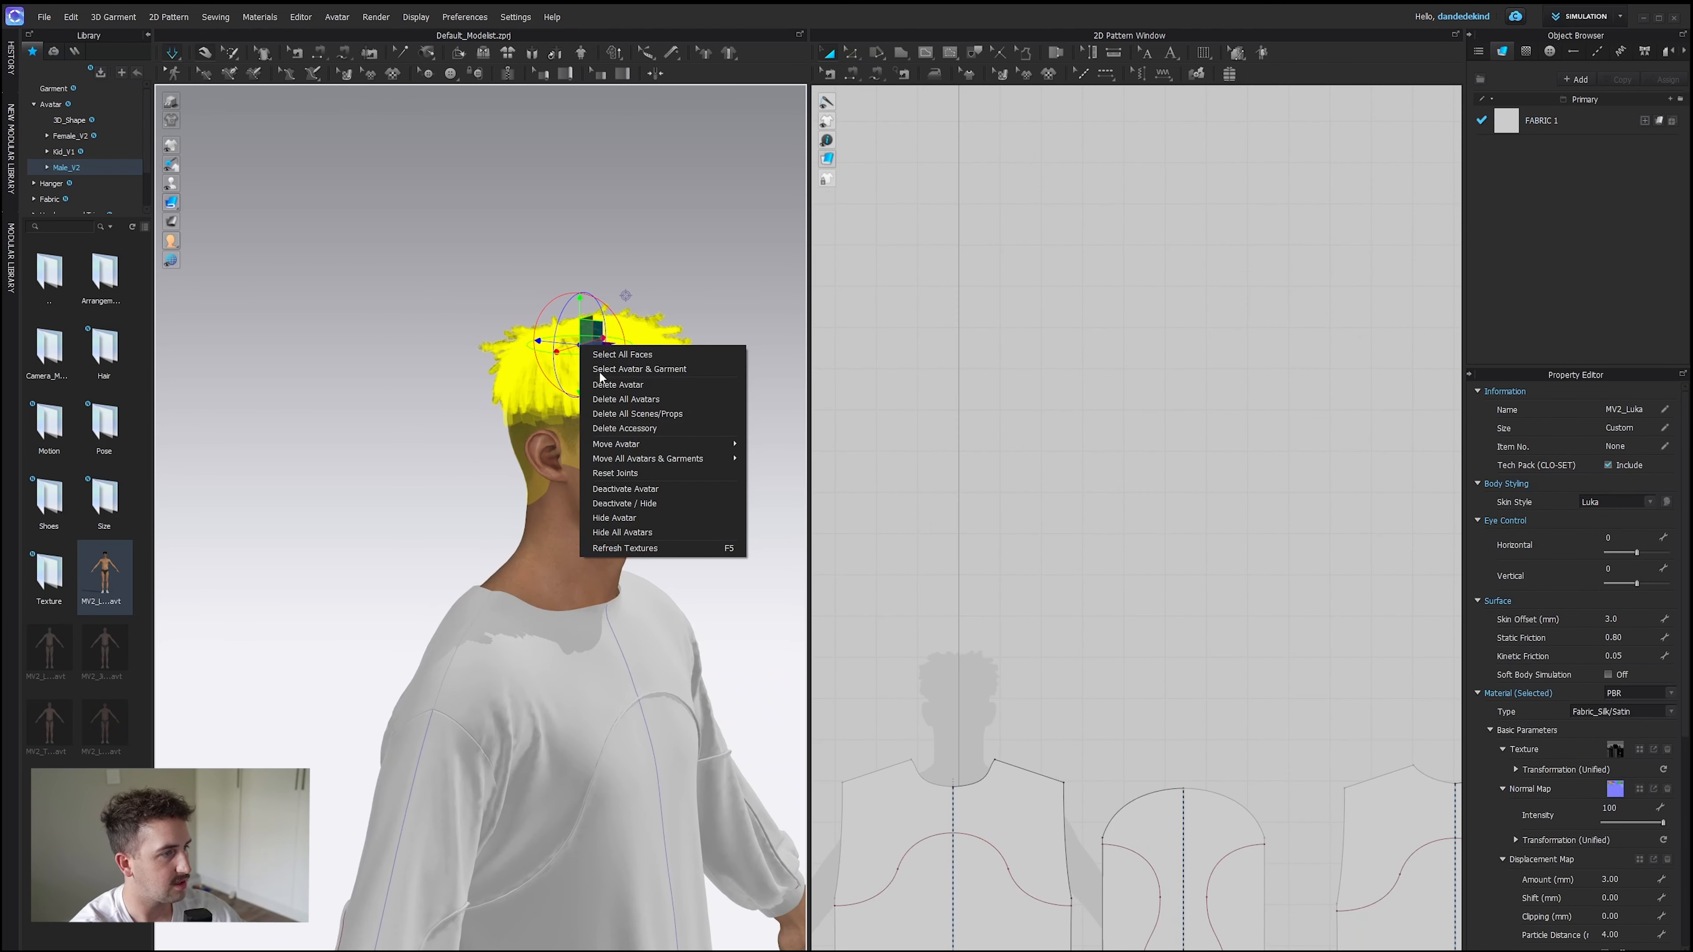
click(669, 428)
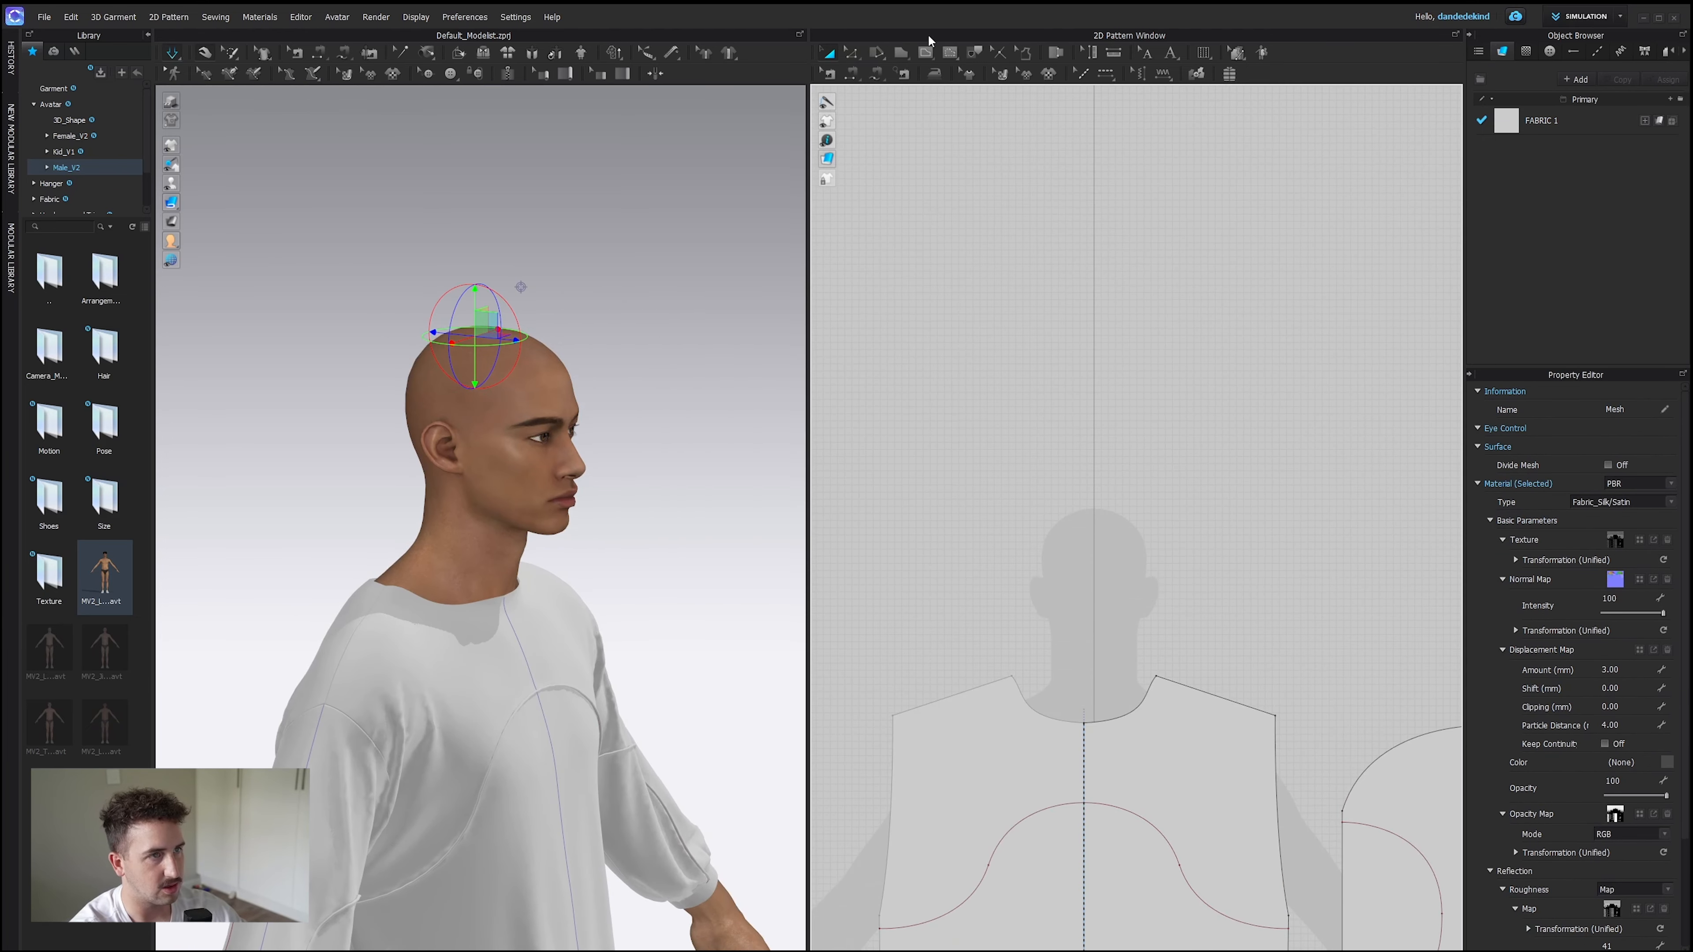
Draw a curved hood side pattern beside the 2D head silhouette, with a top curve about 246 mm long.
click(903, 56)
click(905, 55)
click(919, 72)
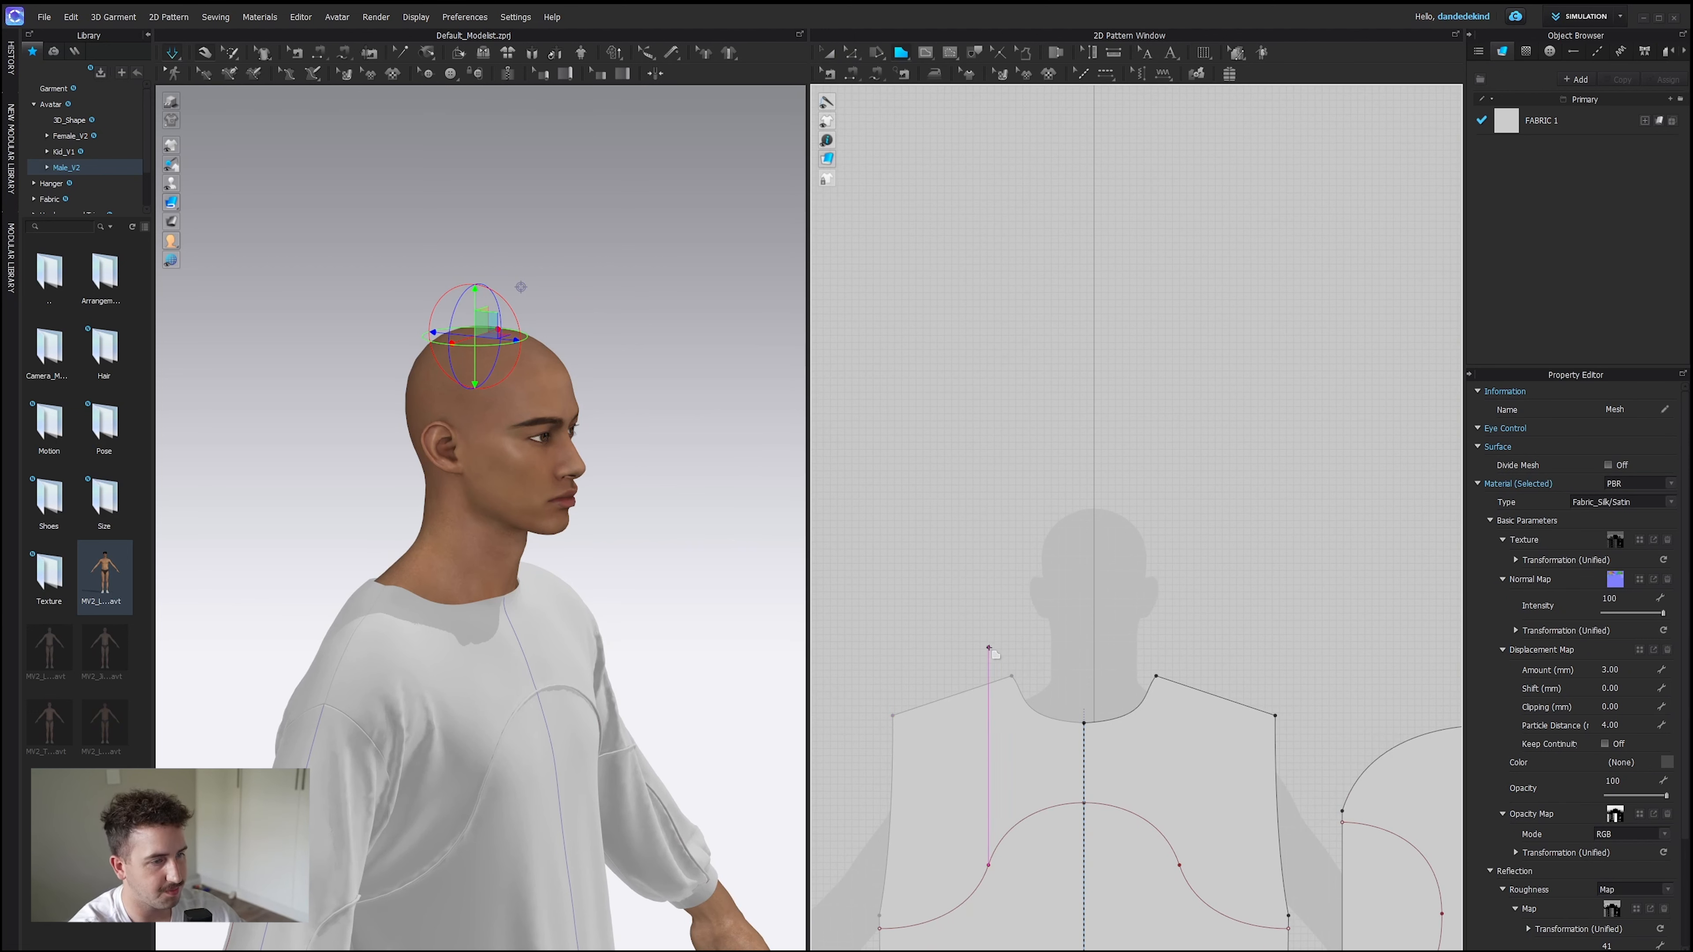
click(975, 647)
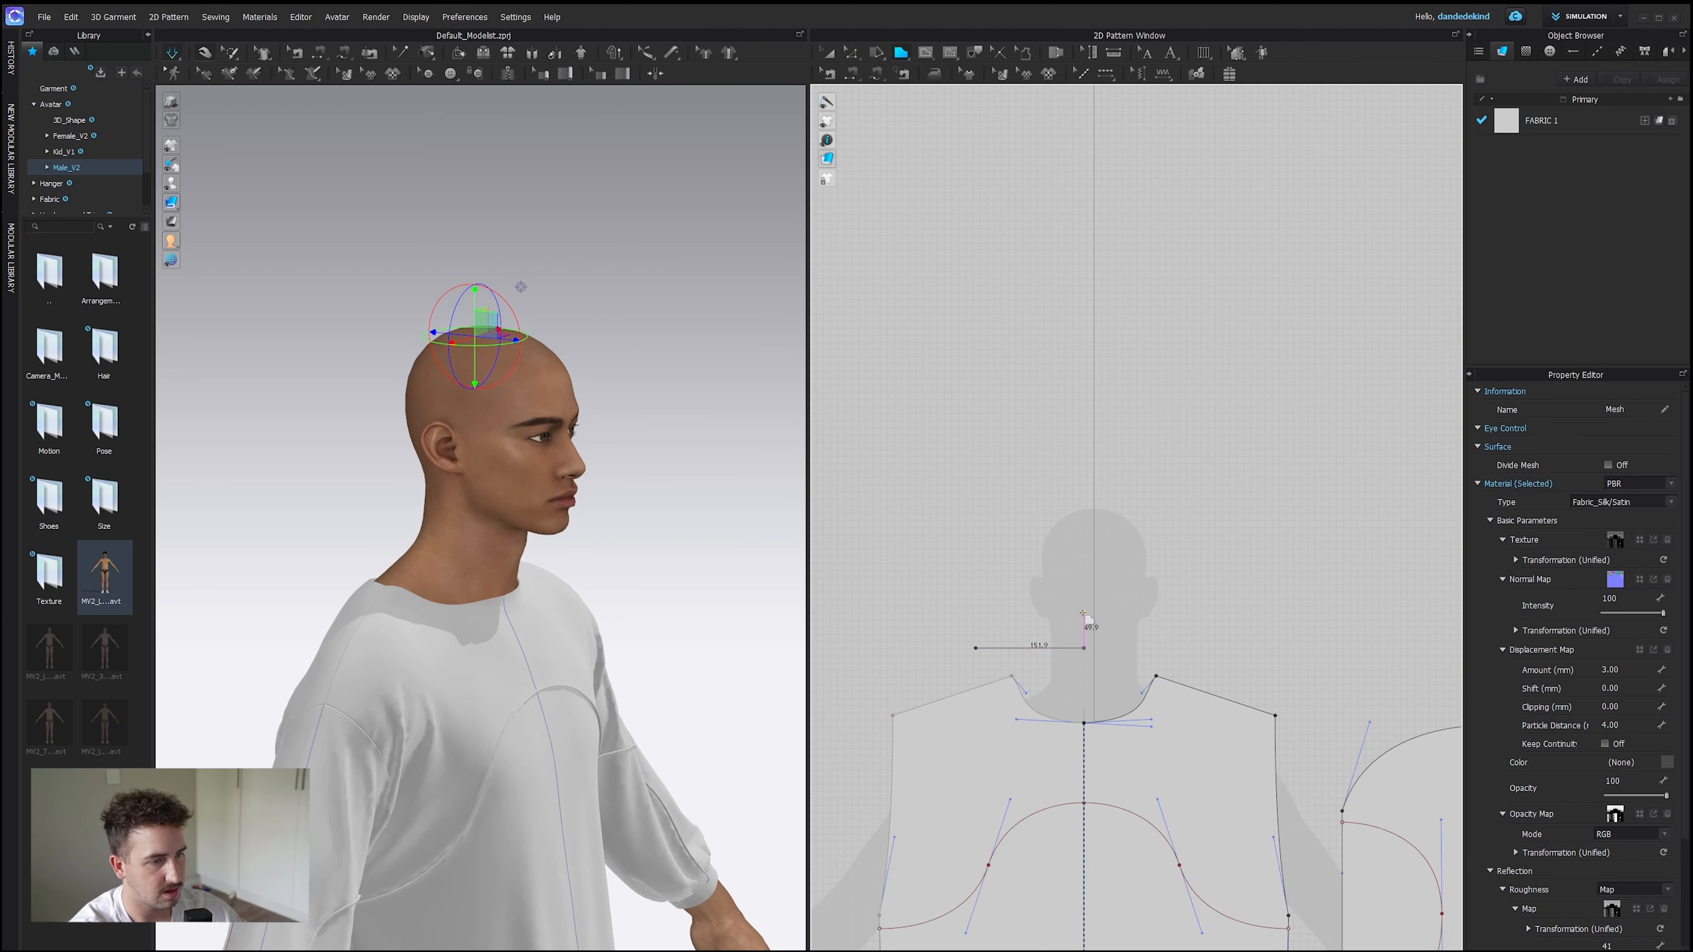
drag(1047, 508, 1047, 418)
click(1046, 479)
drag(880, 509, 836, 560)
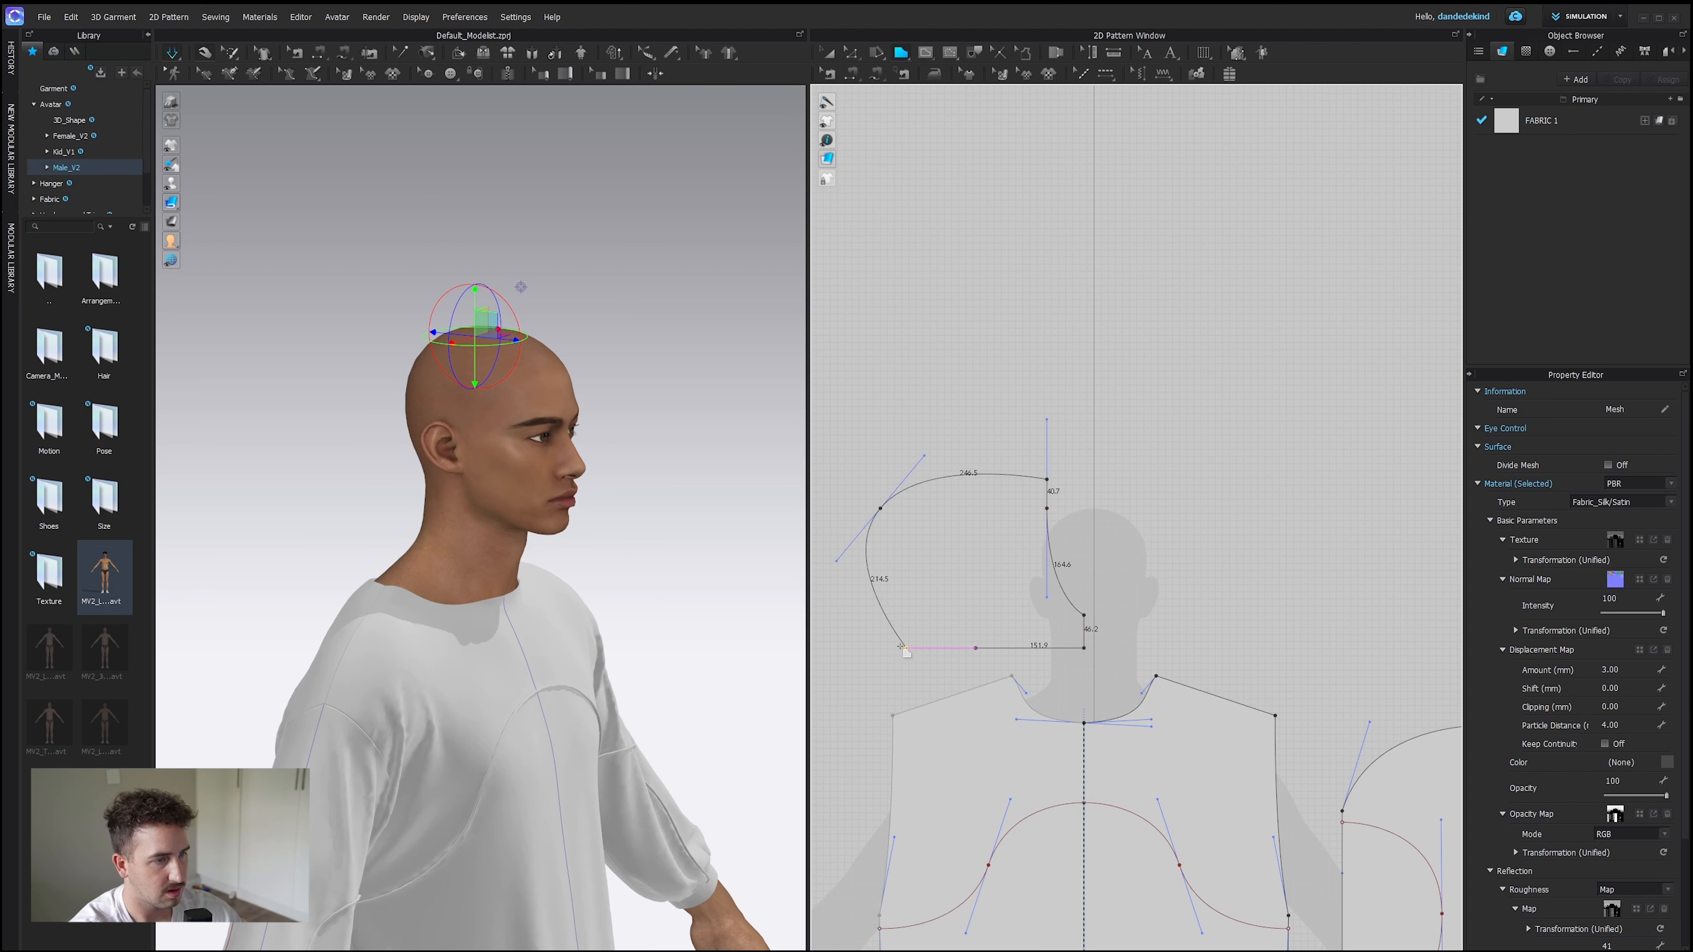
click(976, 648)
click(975, 649)
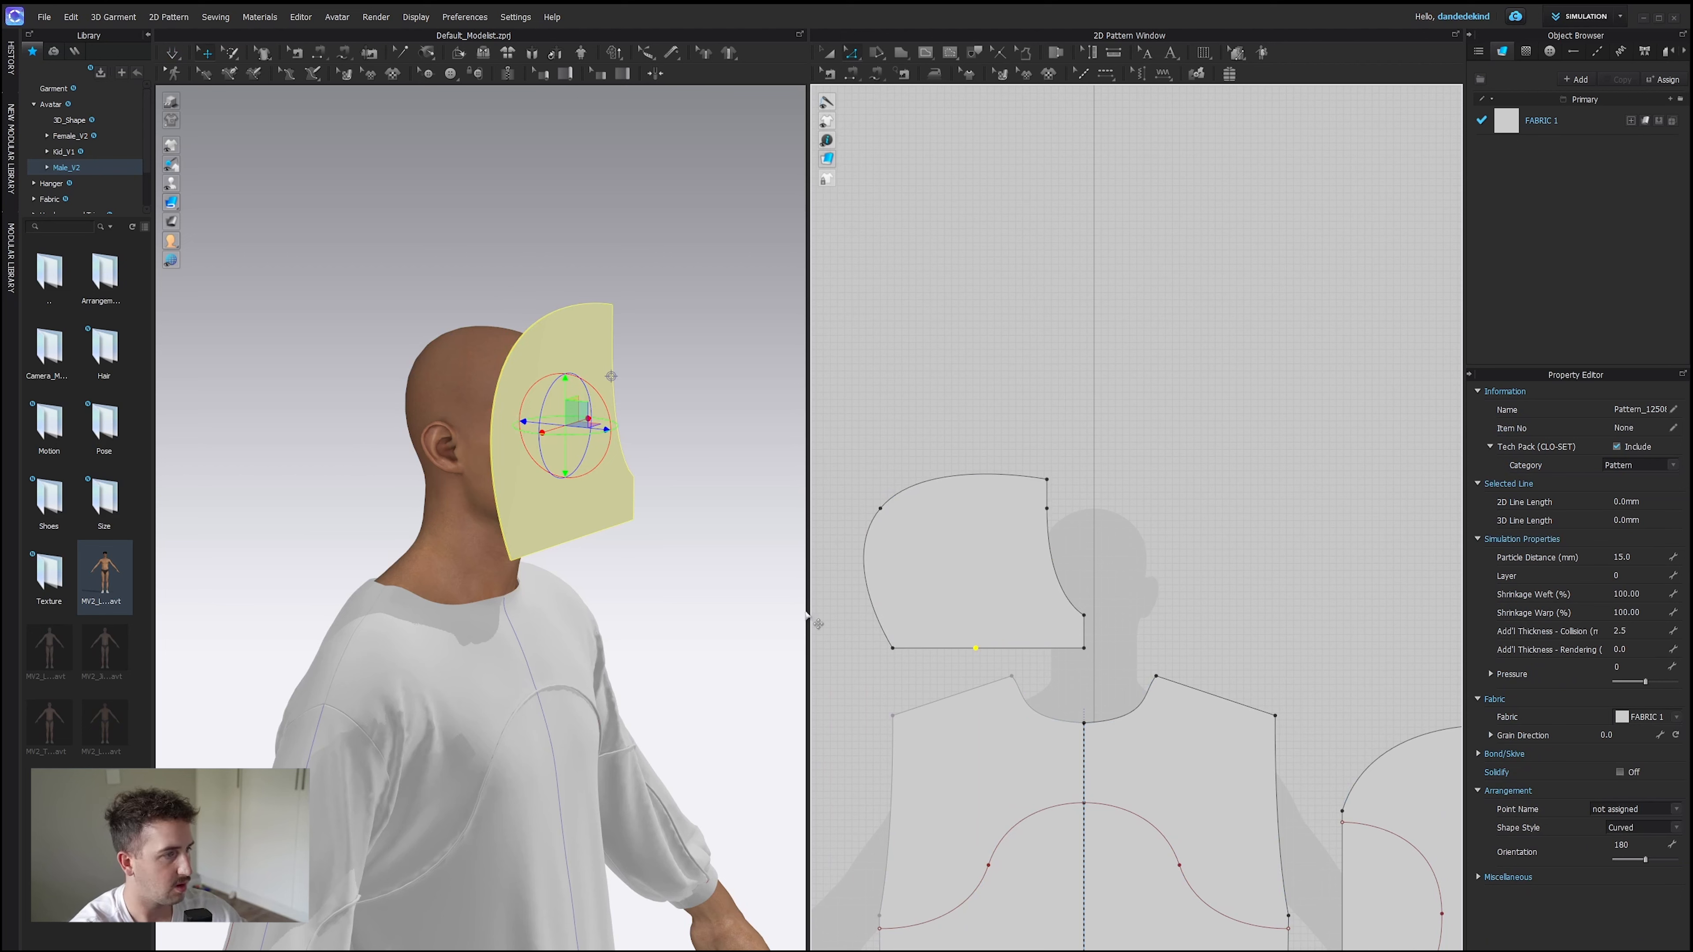
Delete the extra point on the hood's bottom edge and move its back edge inward to narrow the pattern.
key(Delete)
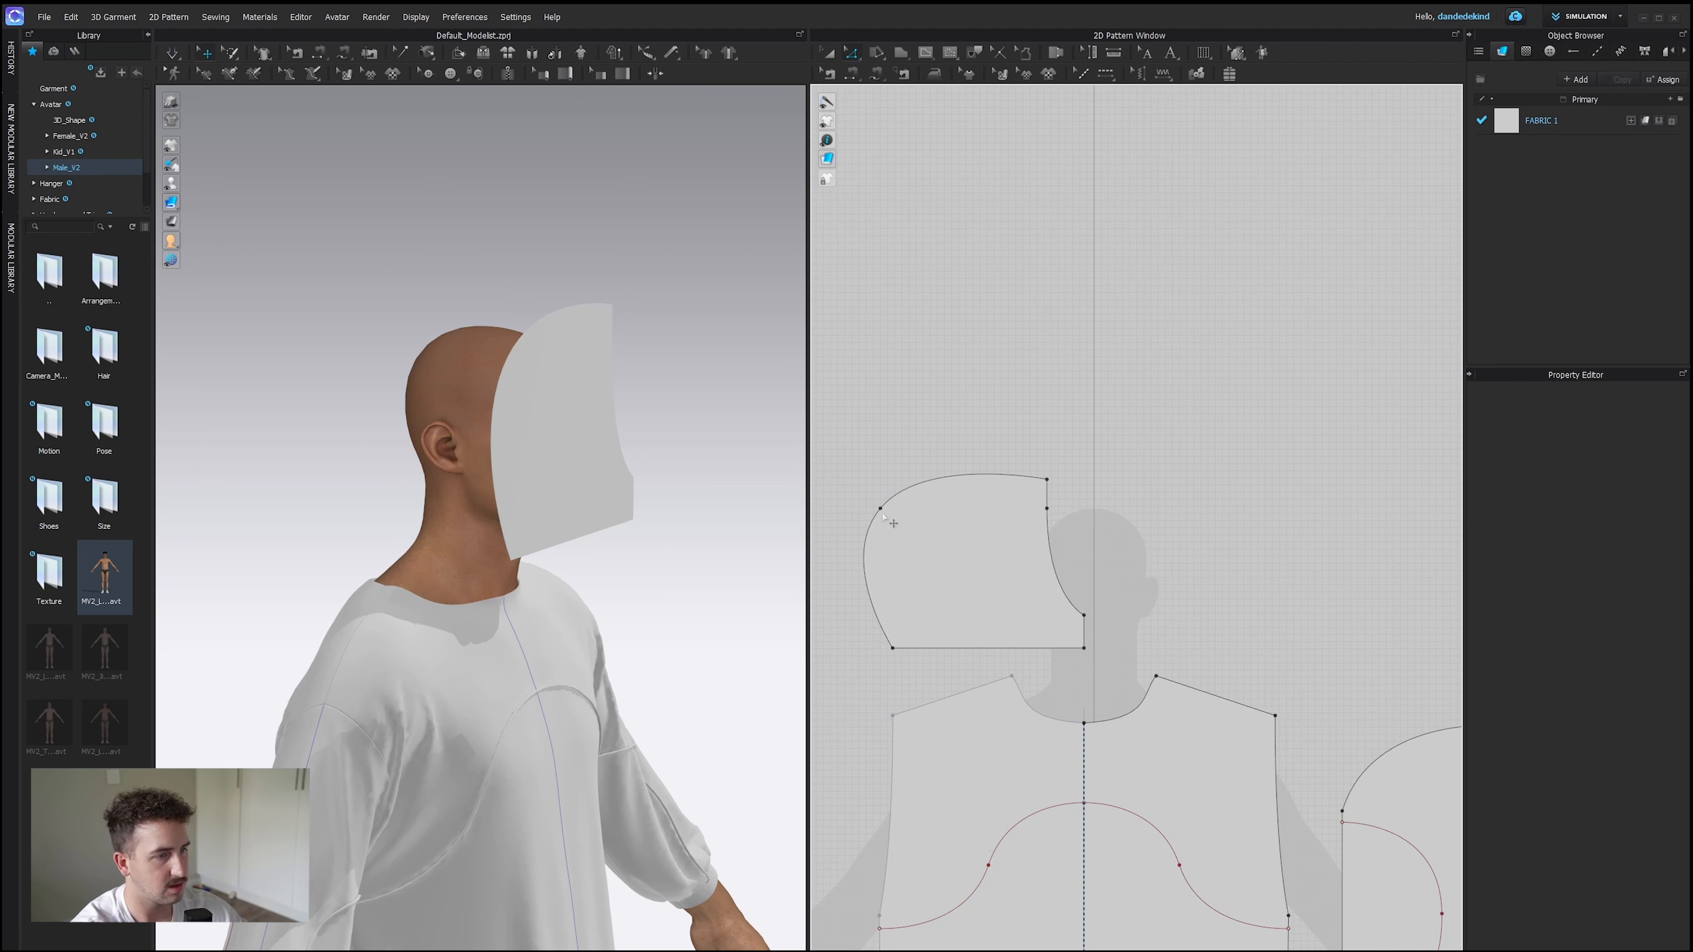
click(874, 612)
shift+drag(879, 510, 920, 511)
click(1098, 480)
Position the hood pattern in 3D at the side of the avatar's head, checking it in side view.
click(595, 455)
drag(622, 465, 503, 462)
key(4)
drag(525, 187, 433, 210)
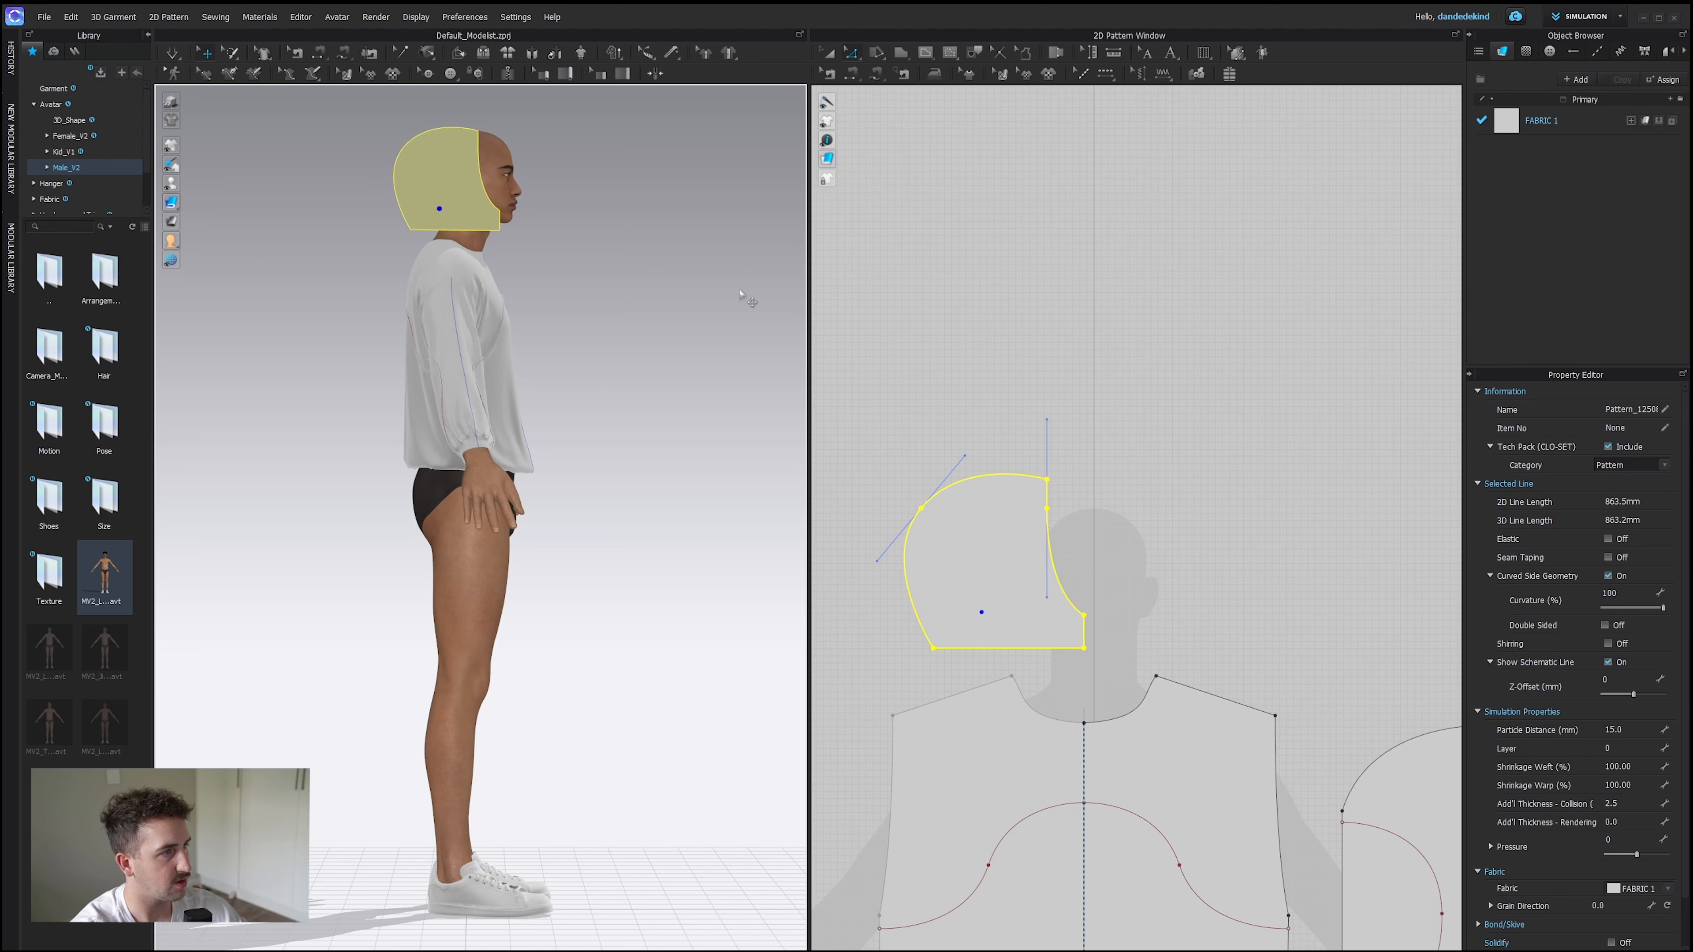
Raise the top of the hood pattern and shift its upper front edge slightly forward.
key(a)
click(983, 515)
drag(980, 405, 979, 381)
drag(1048, 487, 1055, 487)
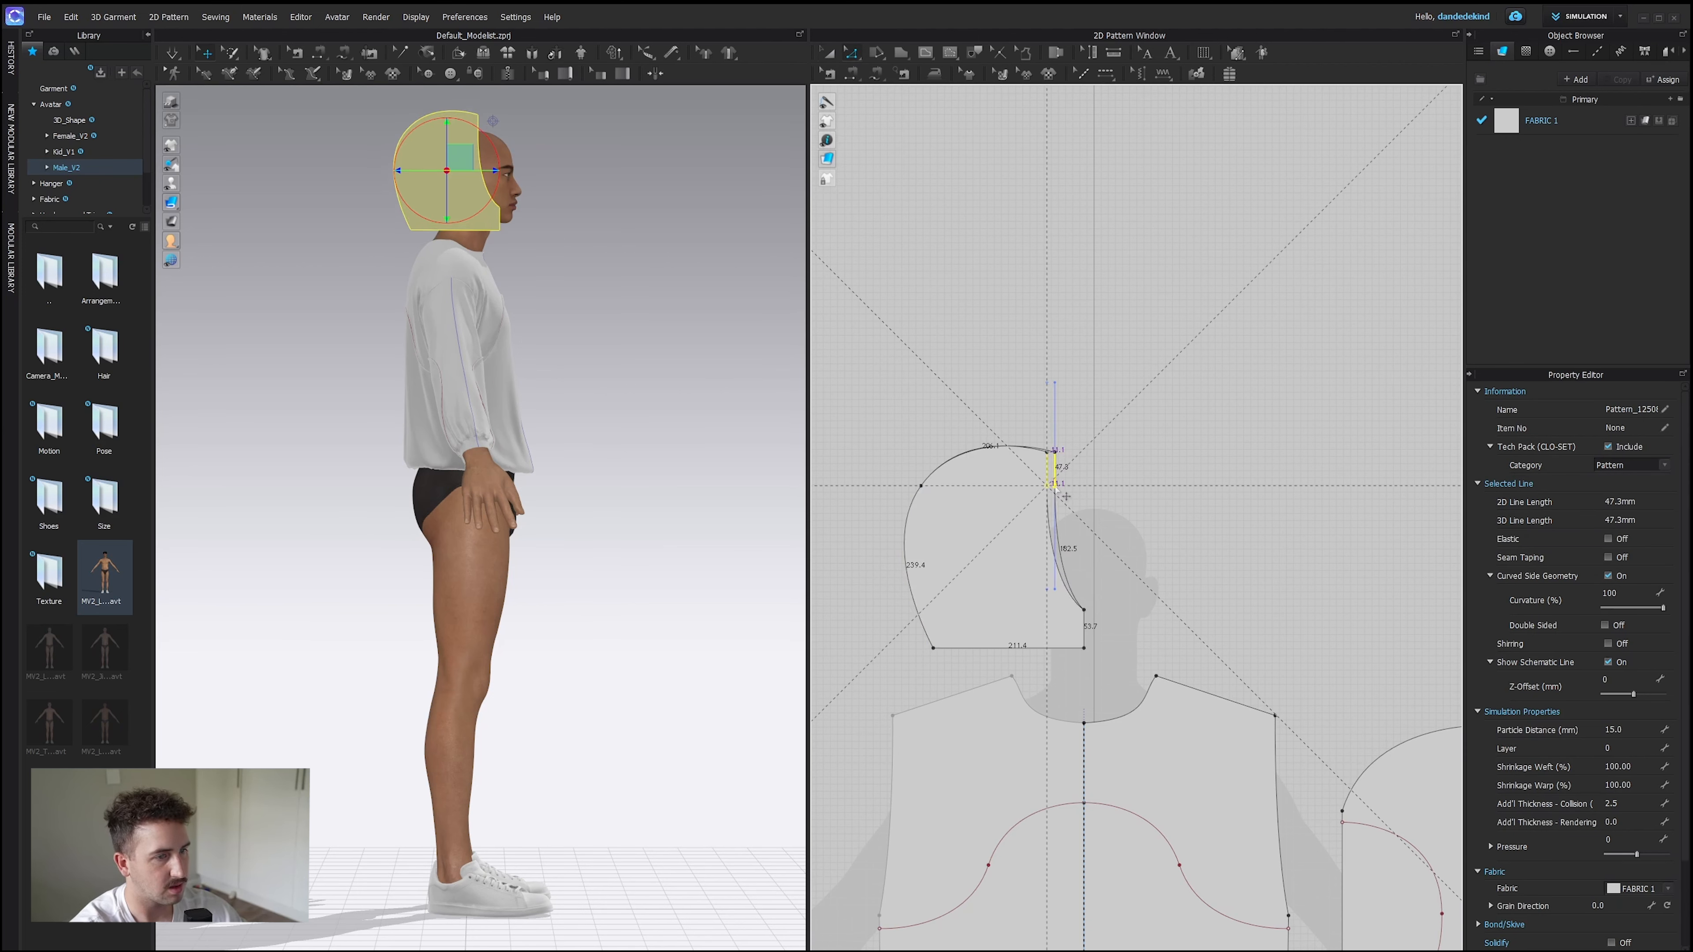
key(a)
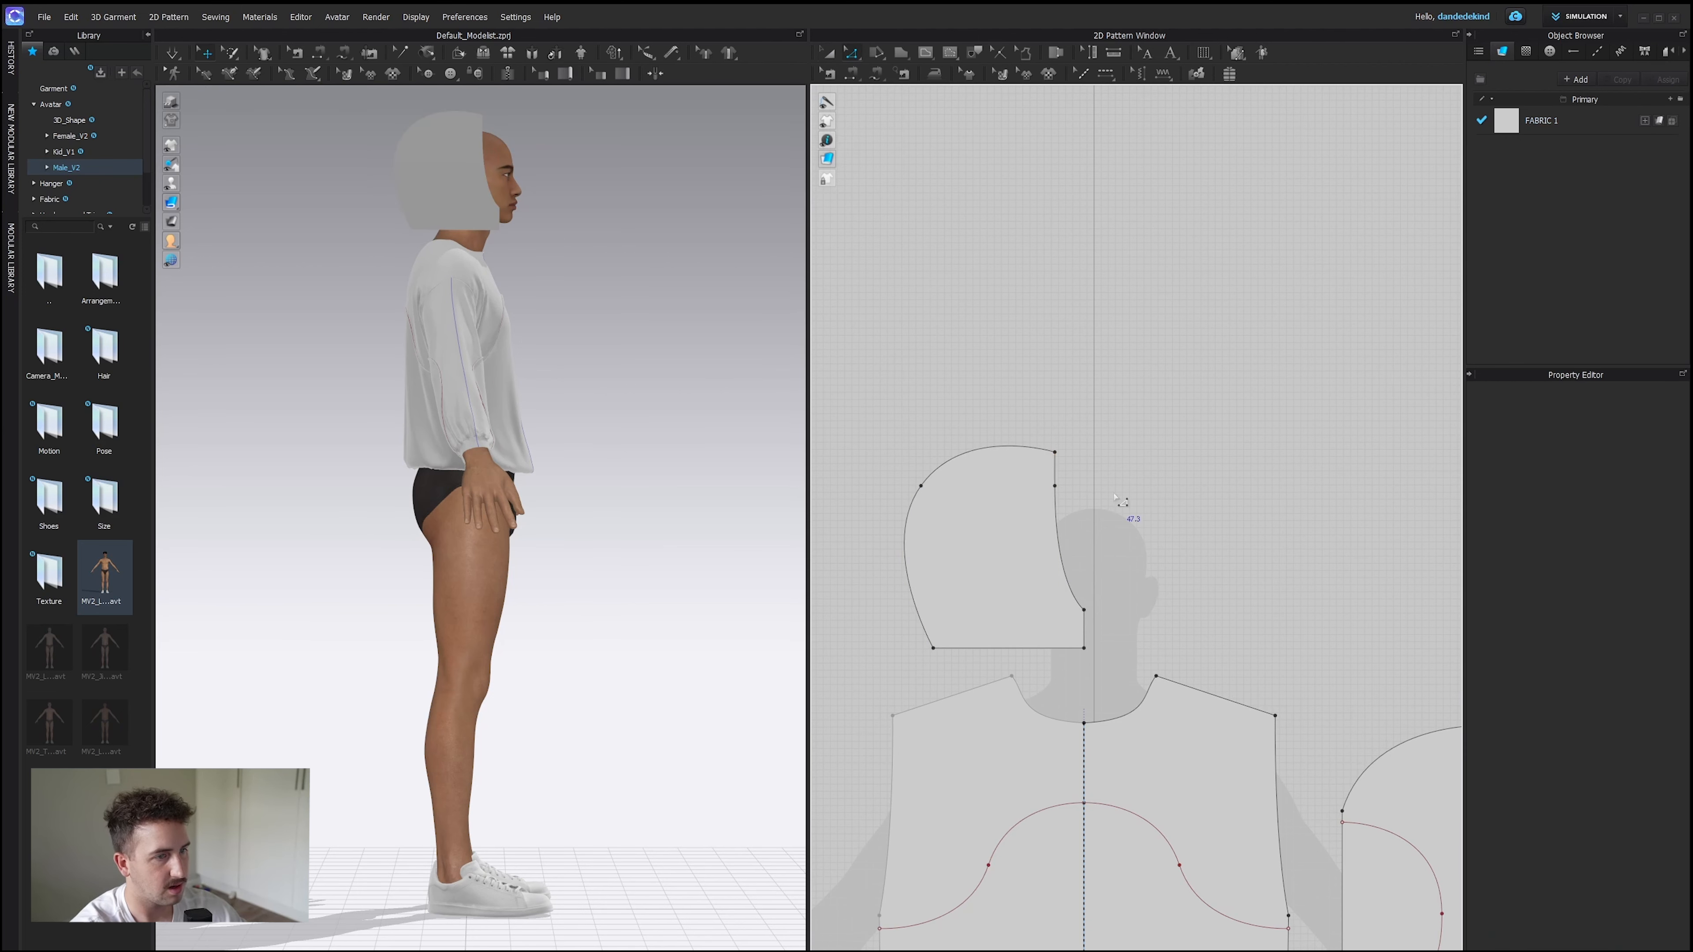
Clone the hood piece as a Symmetric Pattern and place the mirrored copy beside it.
click(1006, 518)
right_click(1006, 518)
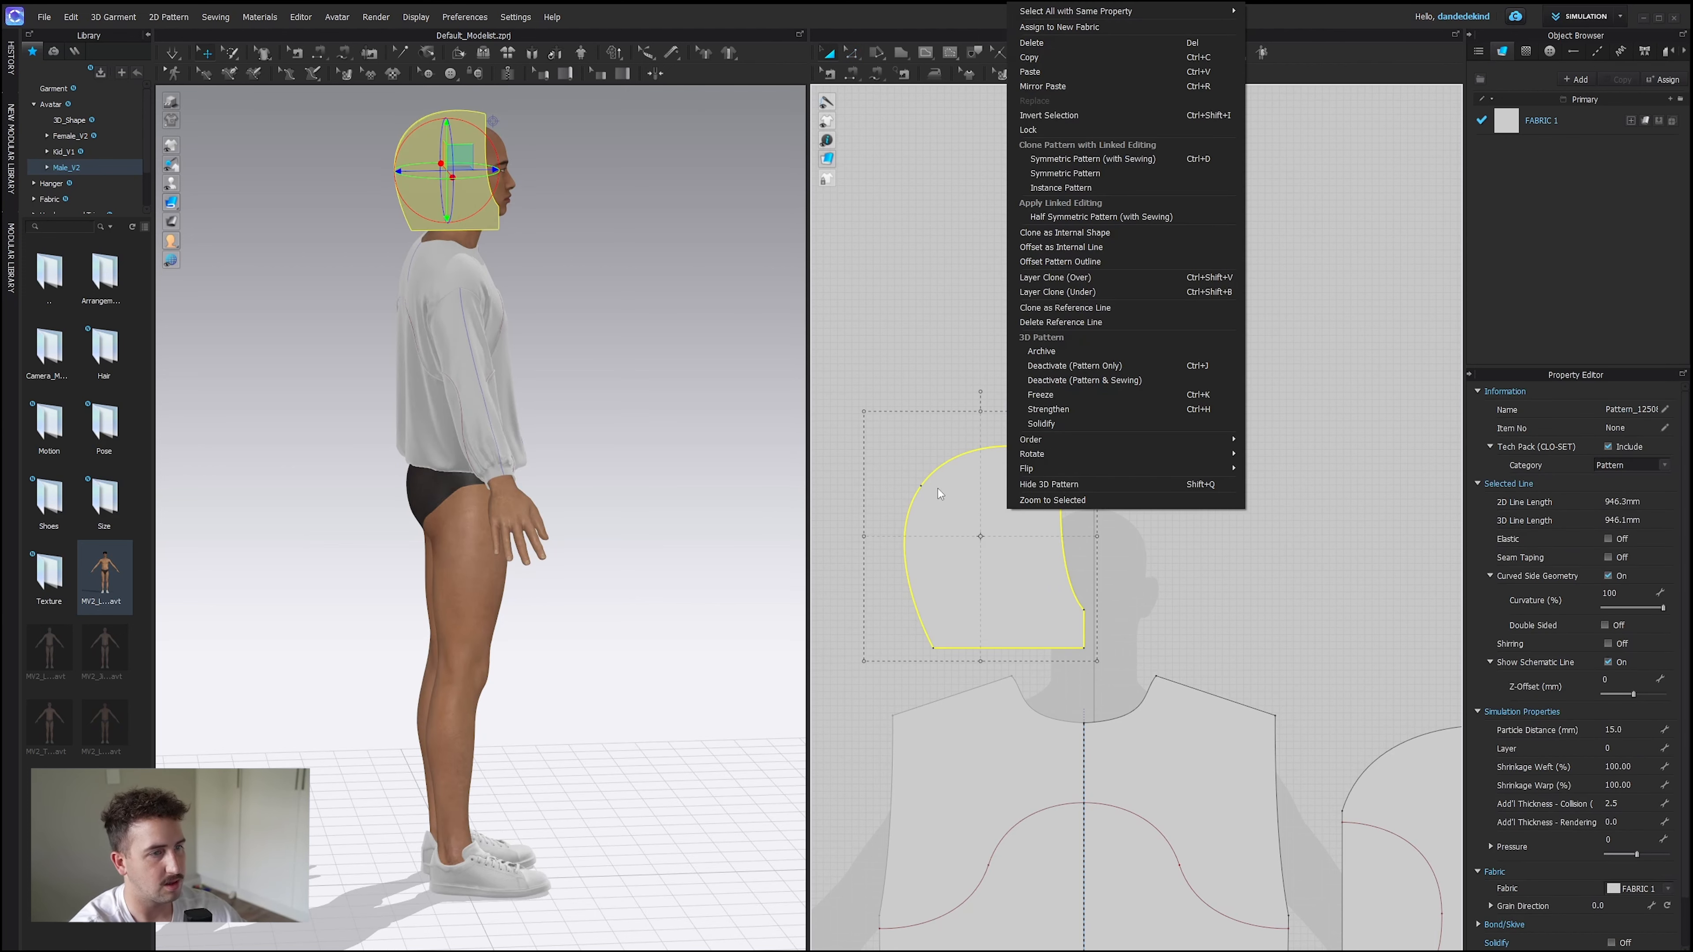
click(1088, 173)
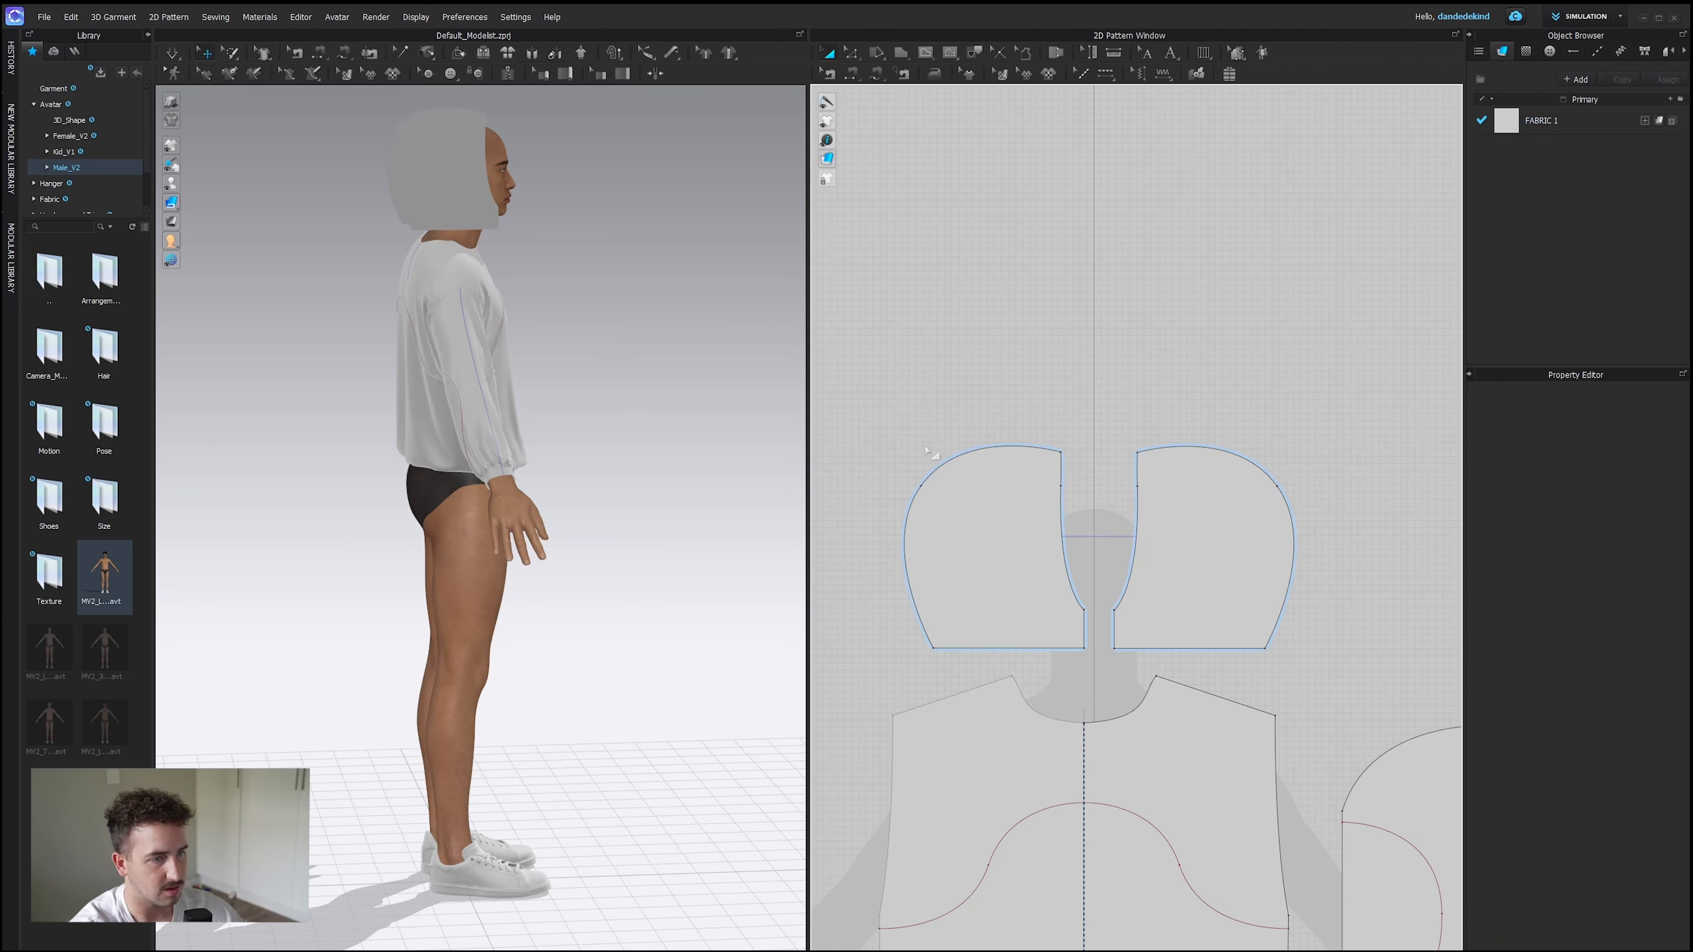
right_drag(571, 454, 663, 484)
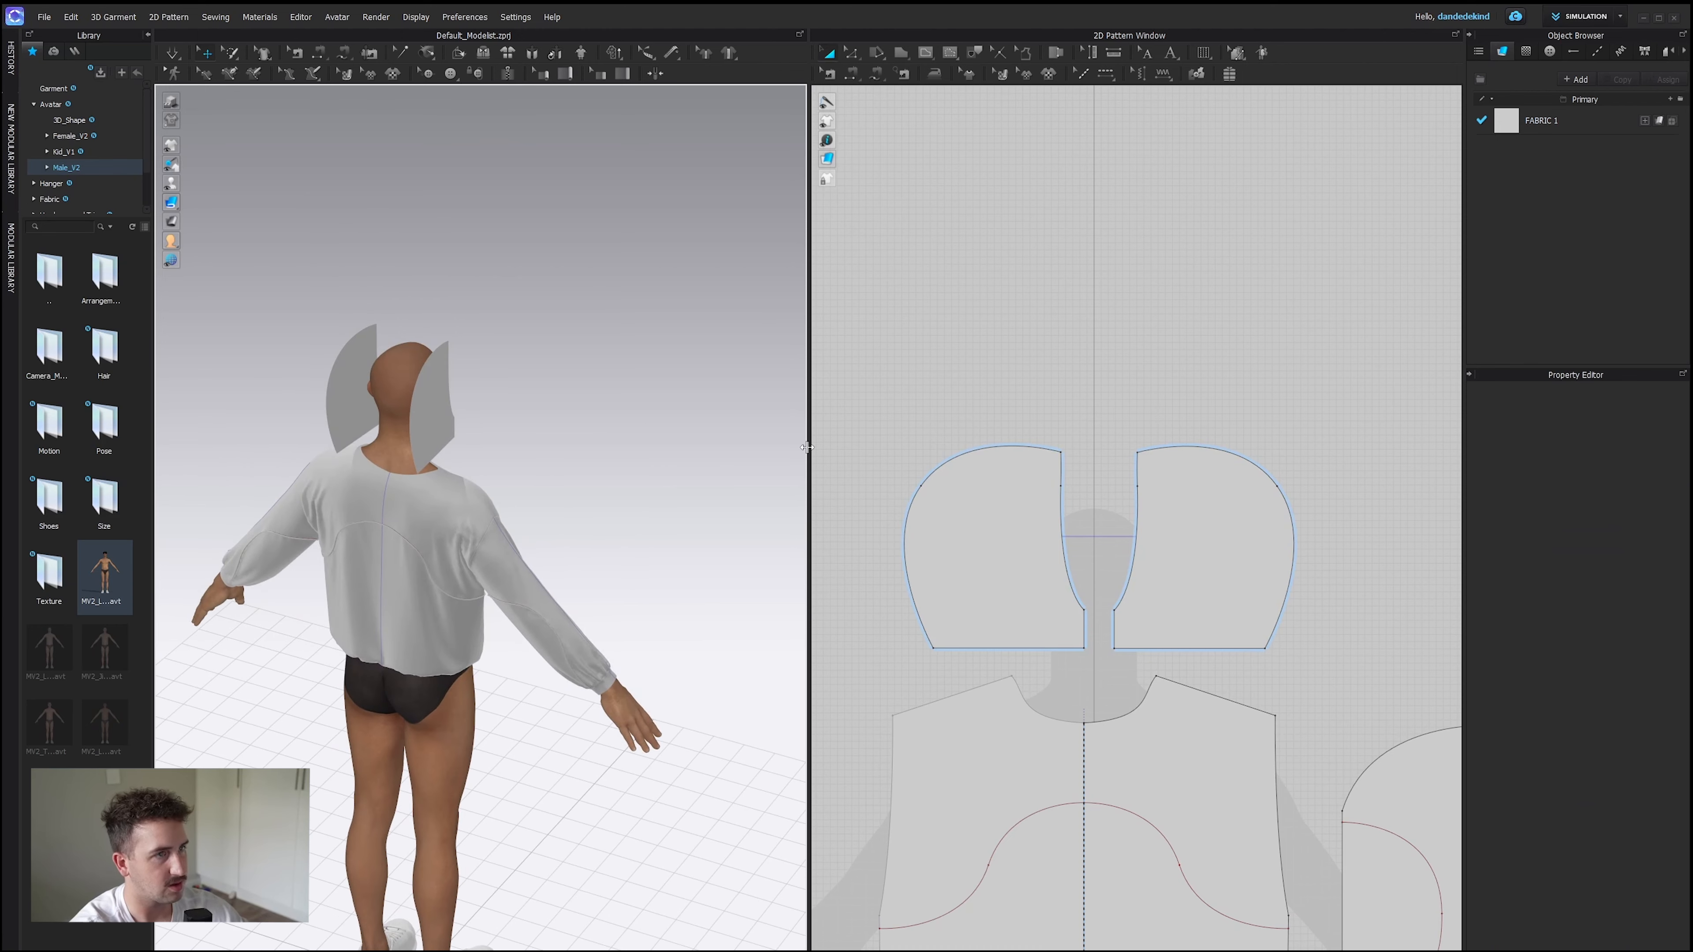
Sew the two hood halves together along their full top and back curves with free sewing.
click(877, 73)
click(922, 92)
click(1062, 454)
click(934, 647)
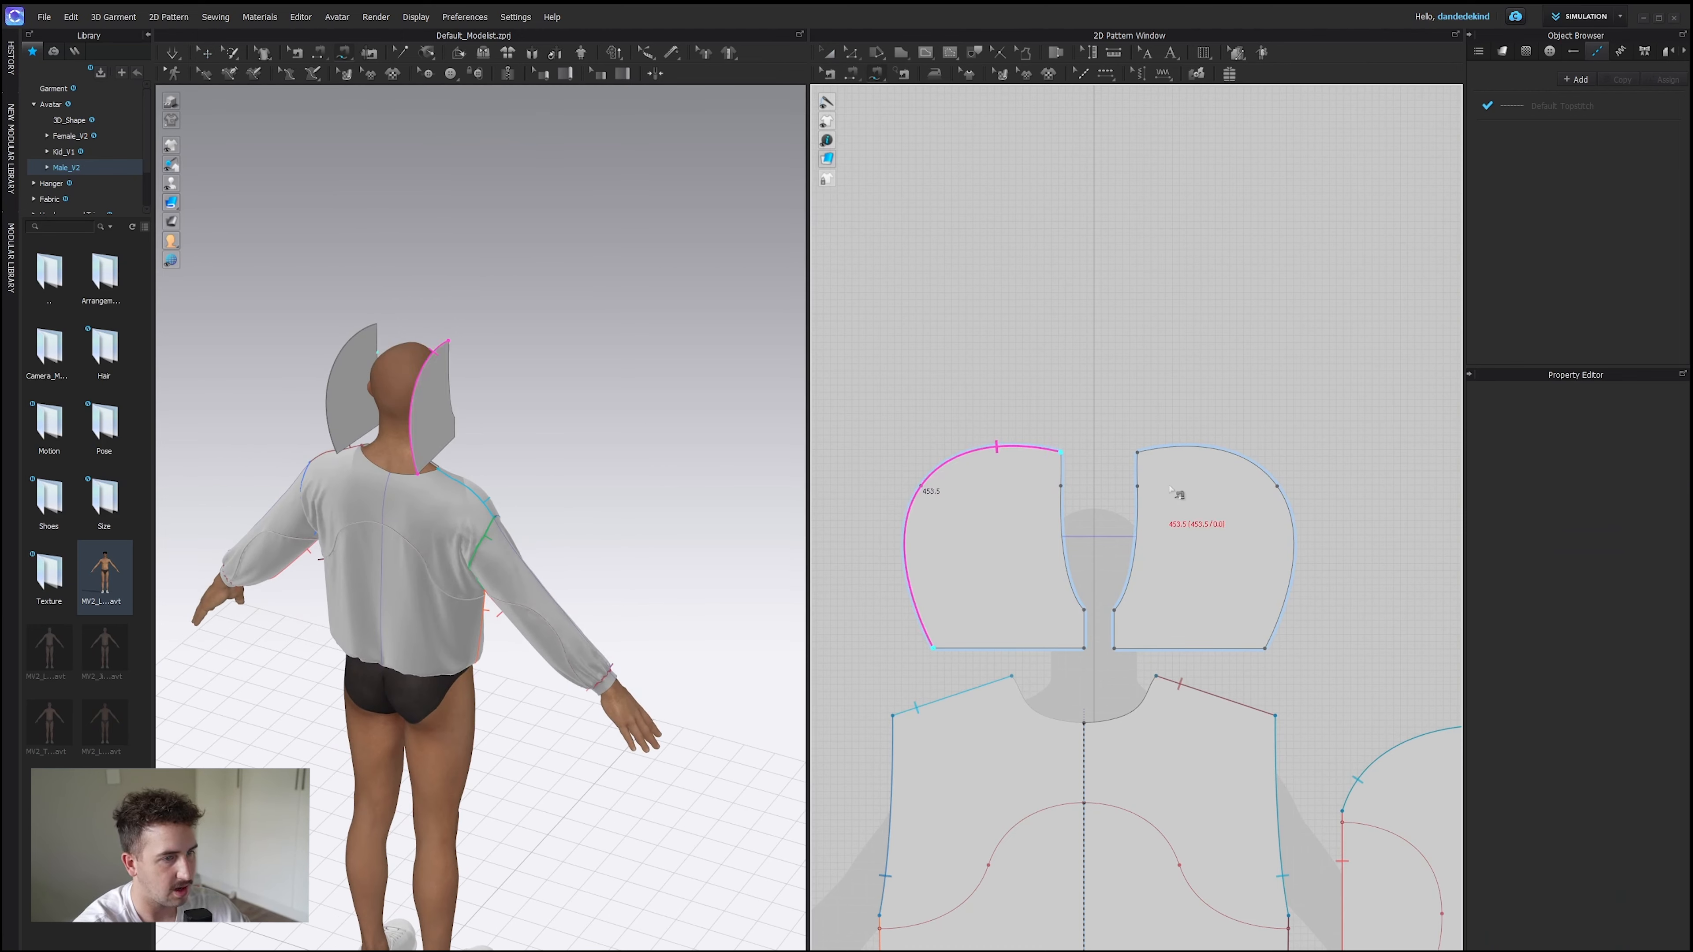
click(1137, 454)
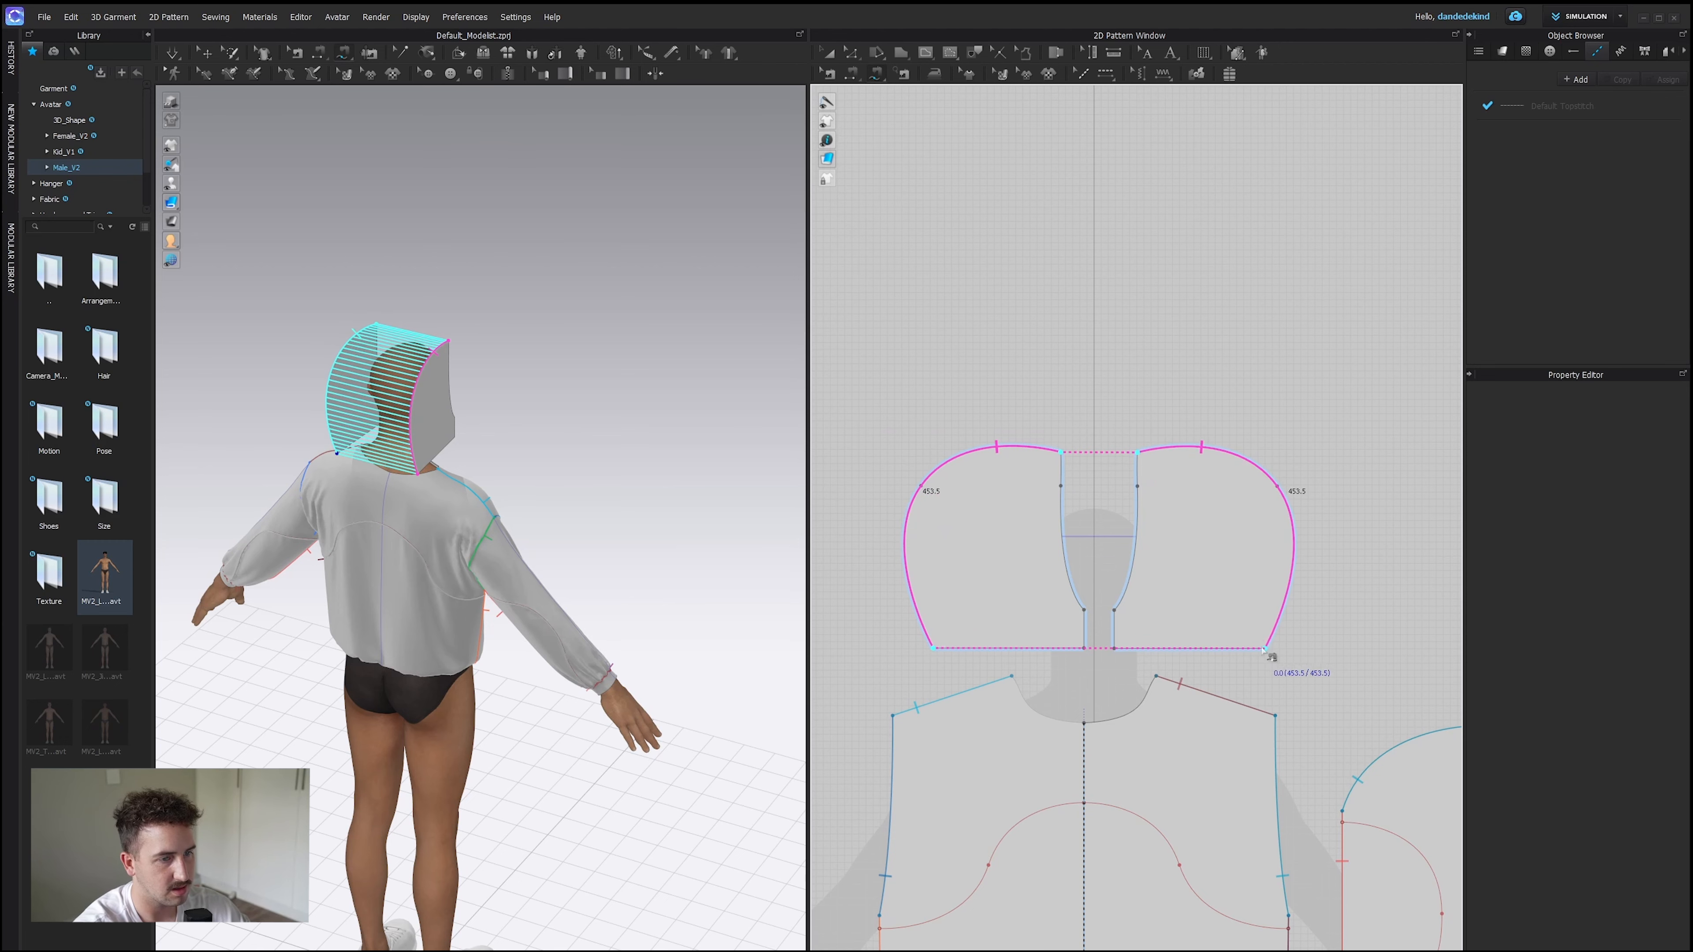
click(1265, 648)
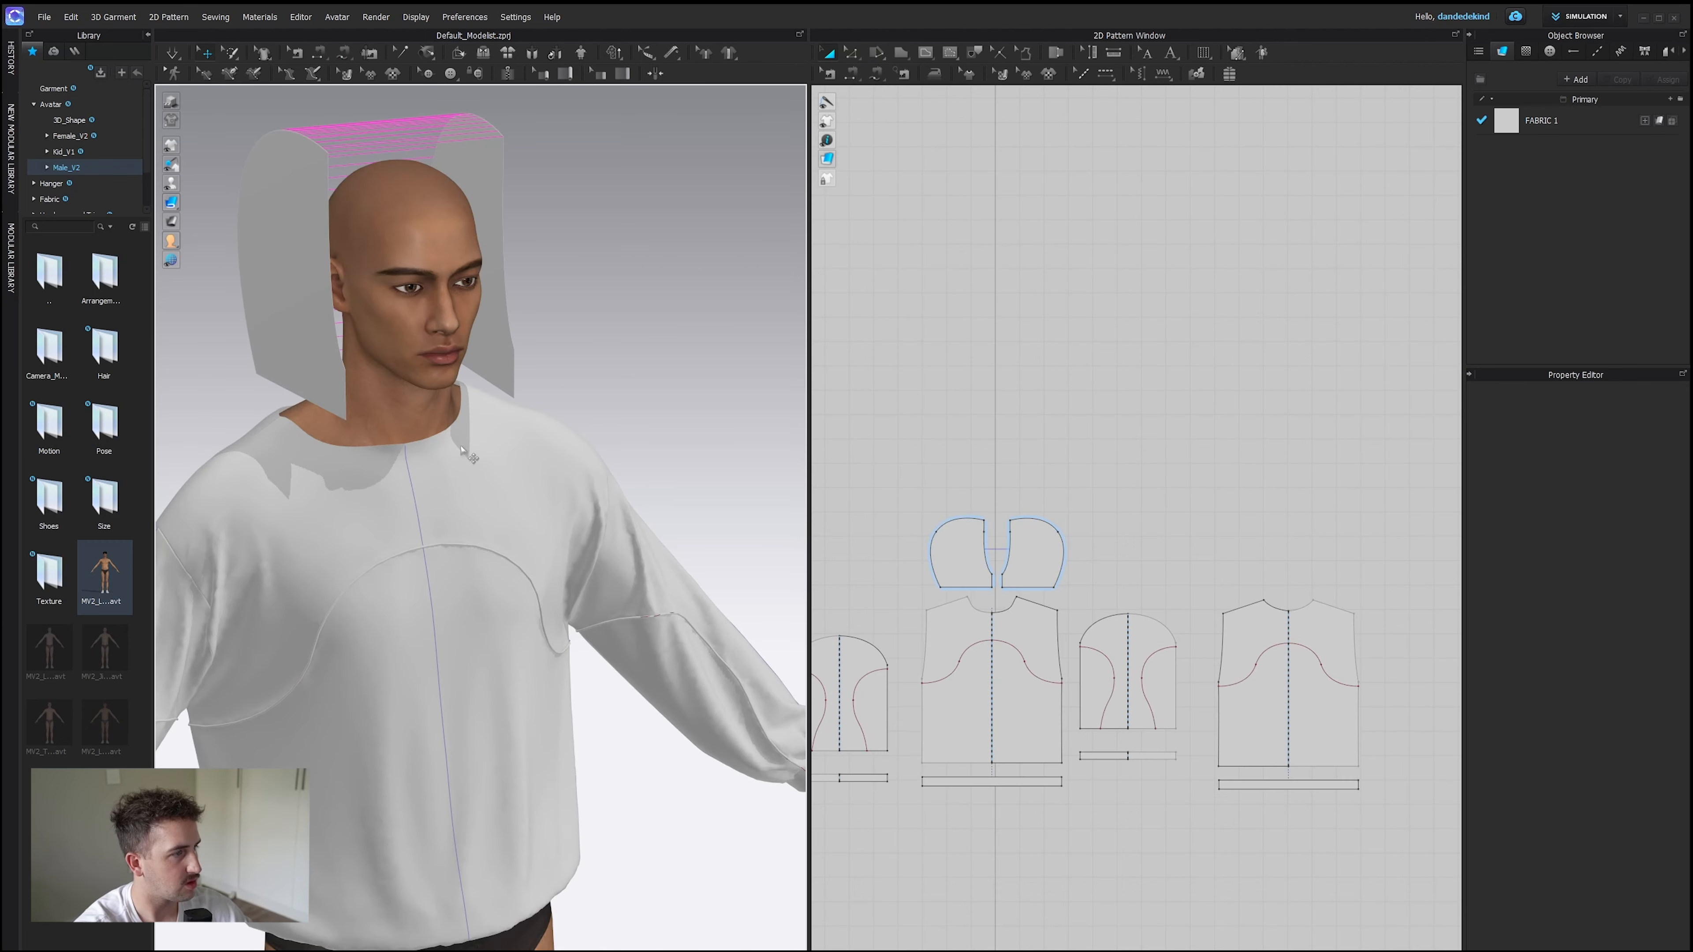
Sew the original hood half's bottom edge to the matching halves of the front and back necklines.
scroll(1051, 428, up, 3)
key(m)
click(1078, 577)
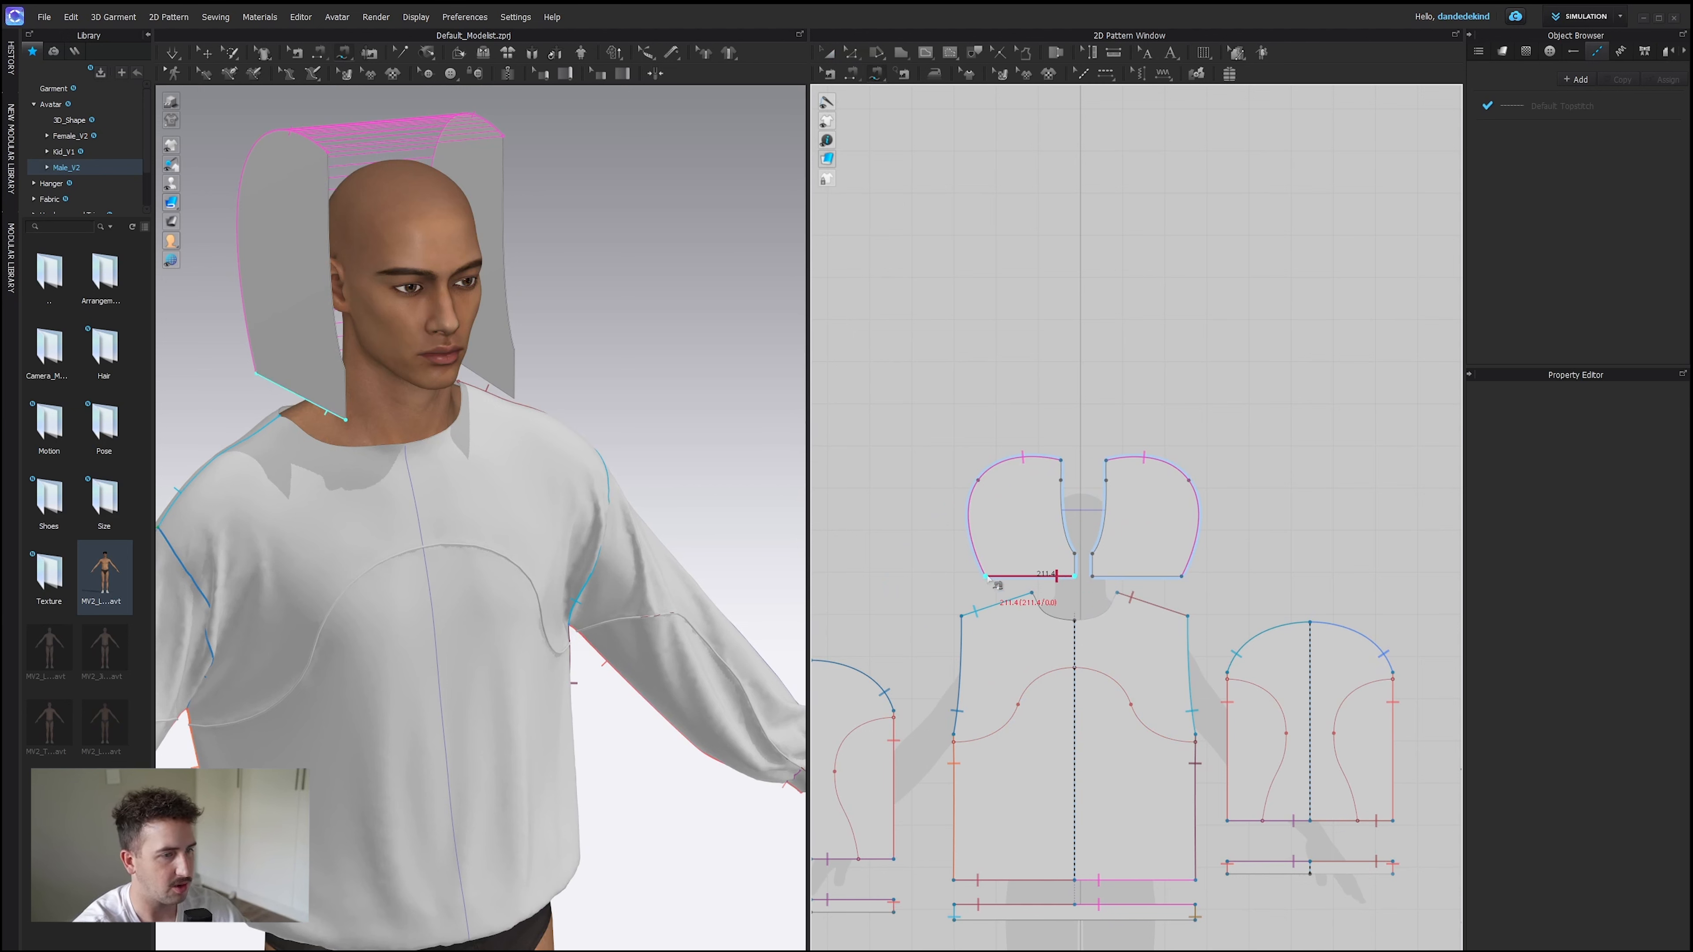
click(987, 578)
click(1075, 621)
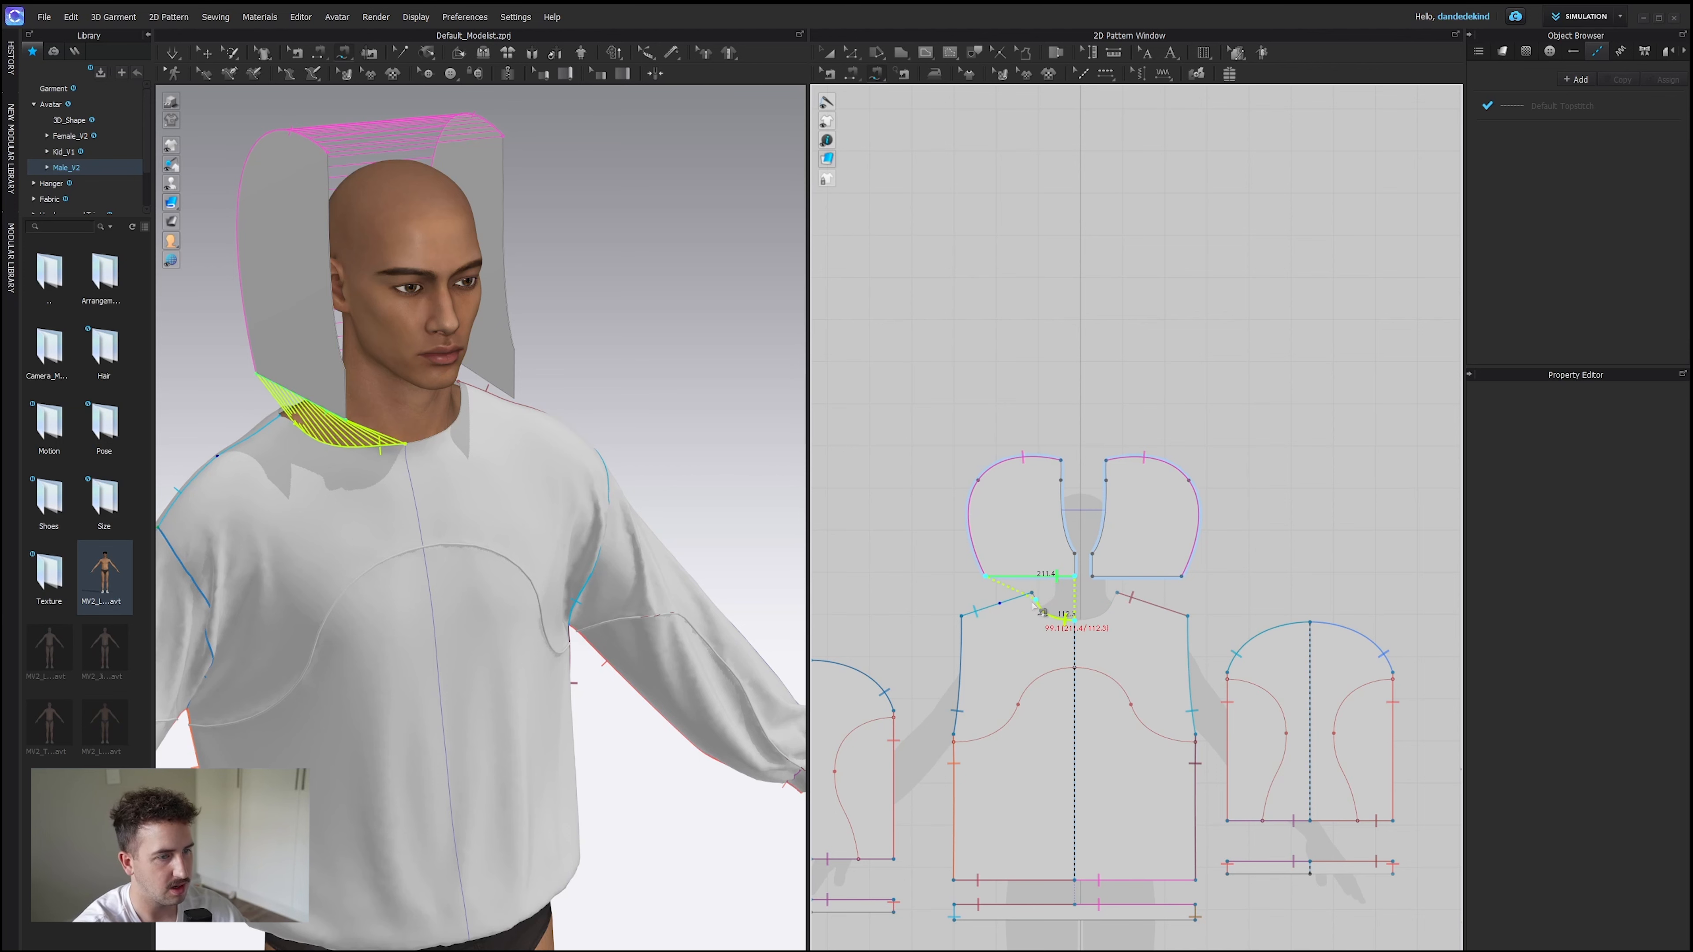
middle_drag(1263, 584, 846, 581)
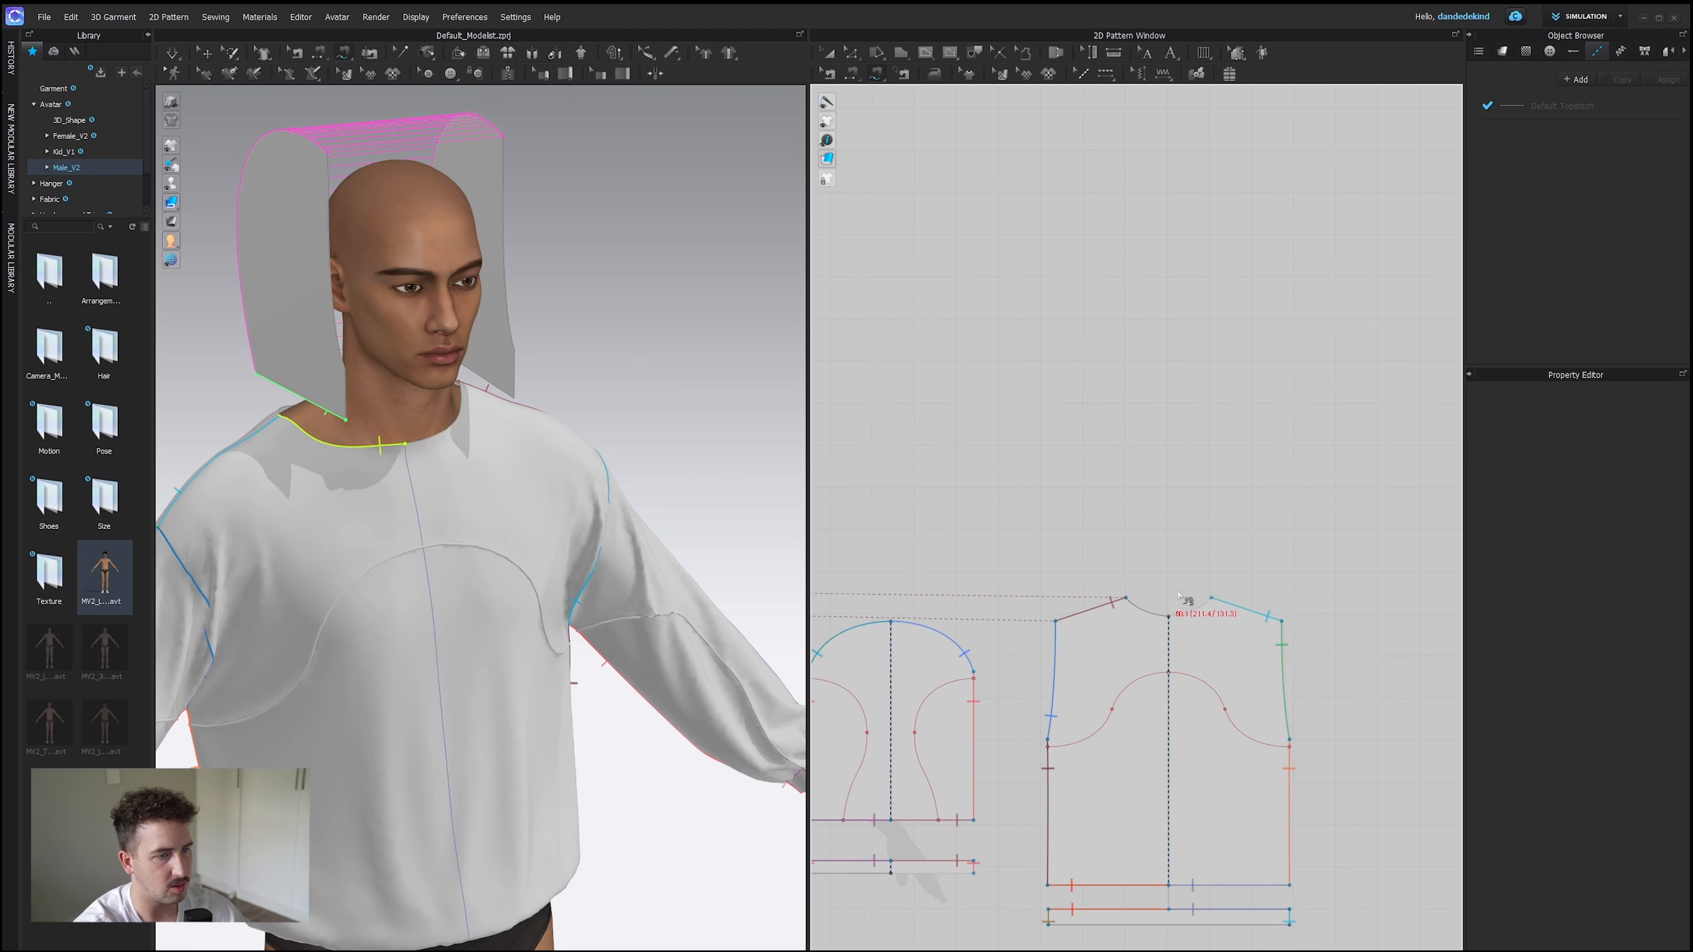
click(1213, 599)
Try to sew the mirrored hood half's bottom edge to the remaining halves of the front and back necklines.
middle_drag(948, 593, 1295, 597)
click(1019, 589)
click(1117, 588)
click(1003, 634)
click(1045, 607)
click(1264, 631)
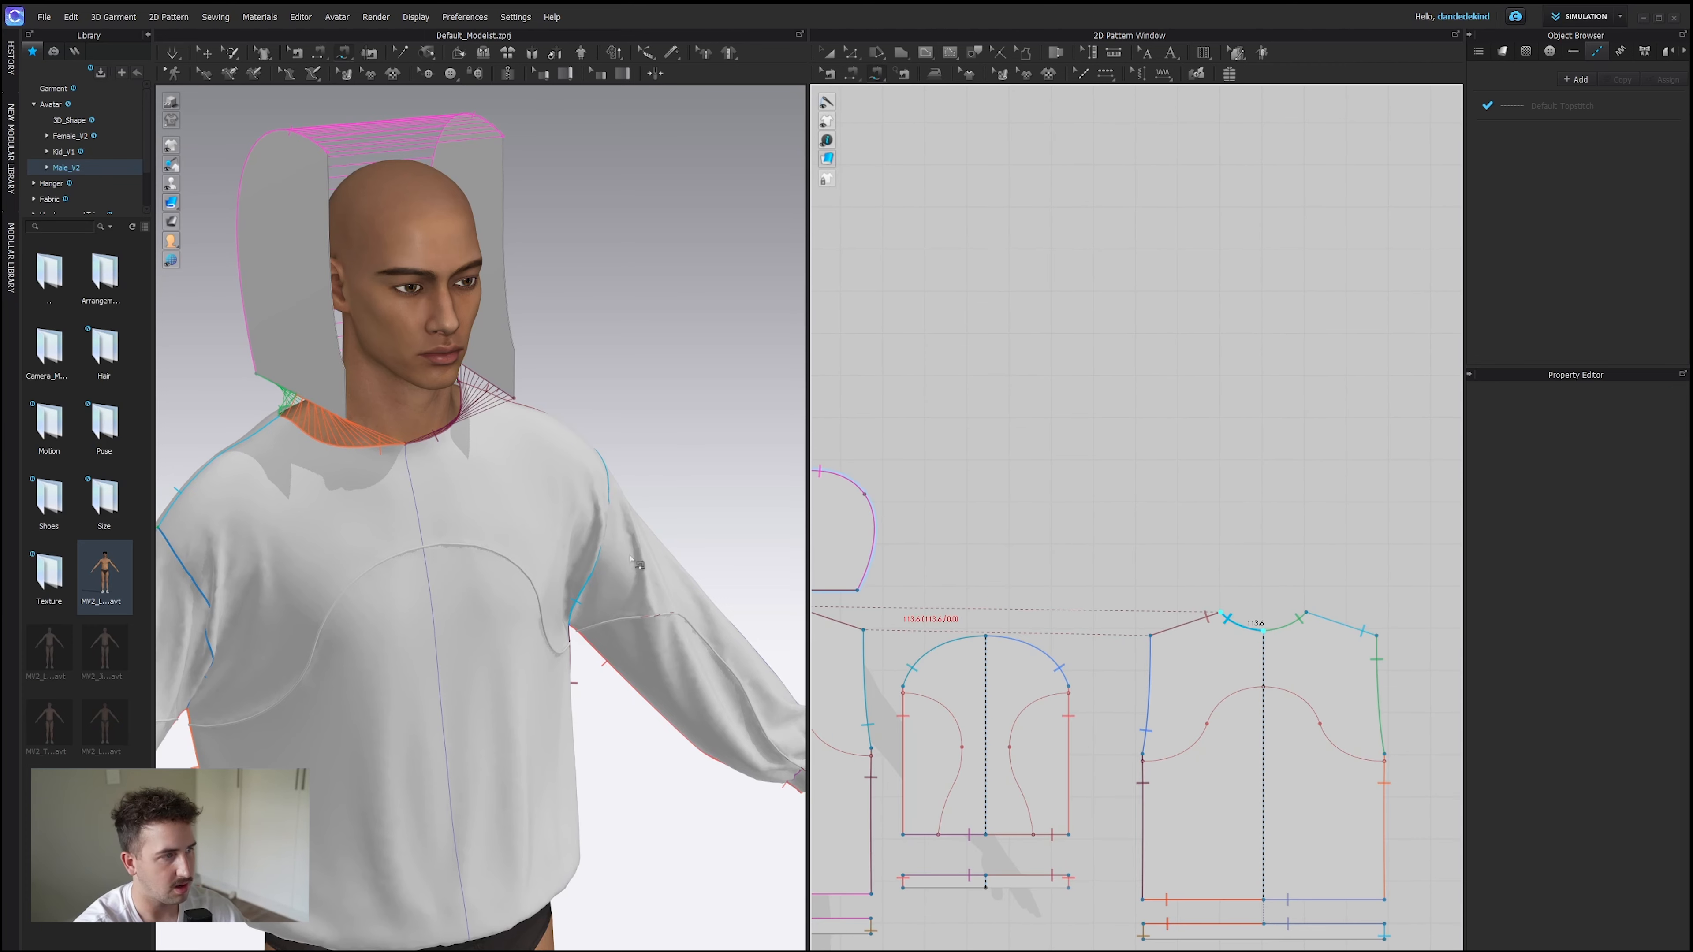
Inspect the hood seams in 3D and delete the mirrored hood half's neckline sewing.
right_drag(633, 563, 600, 511)
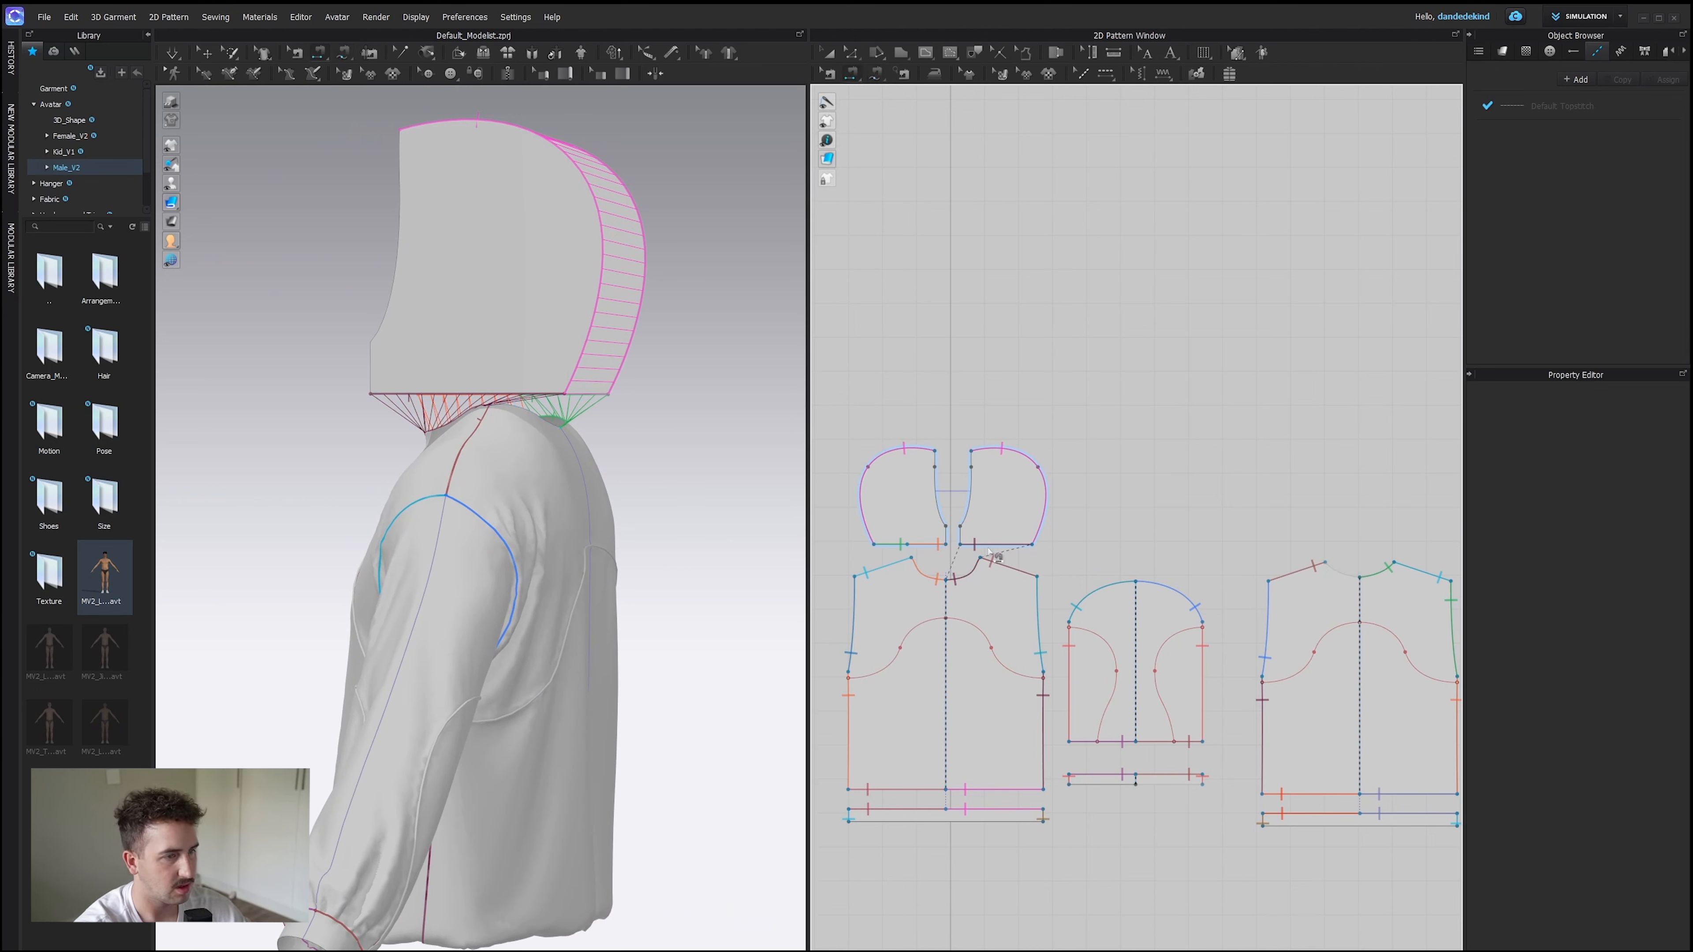
click(989, 550)
right_click(988, 550)
click(1030, 587)
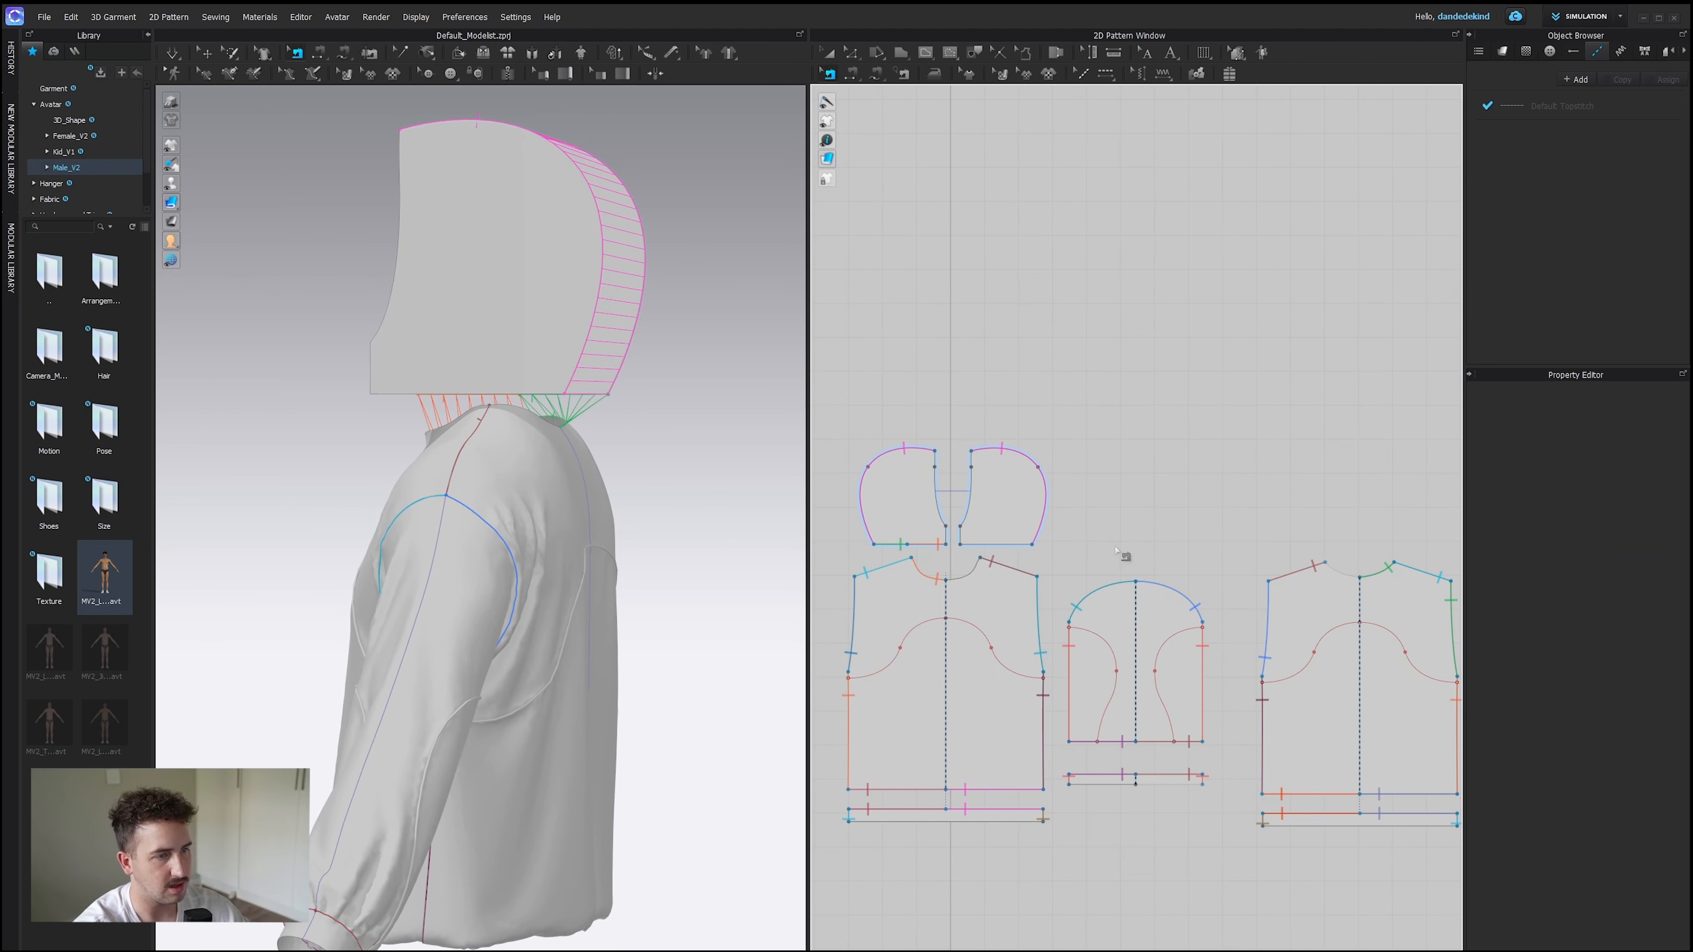
Sew the mirrored hood half's bottom edge to the remaining halves of the front and back necklines.
click(959, 549)
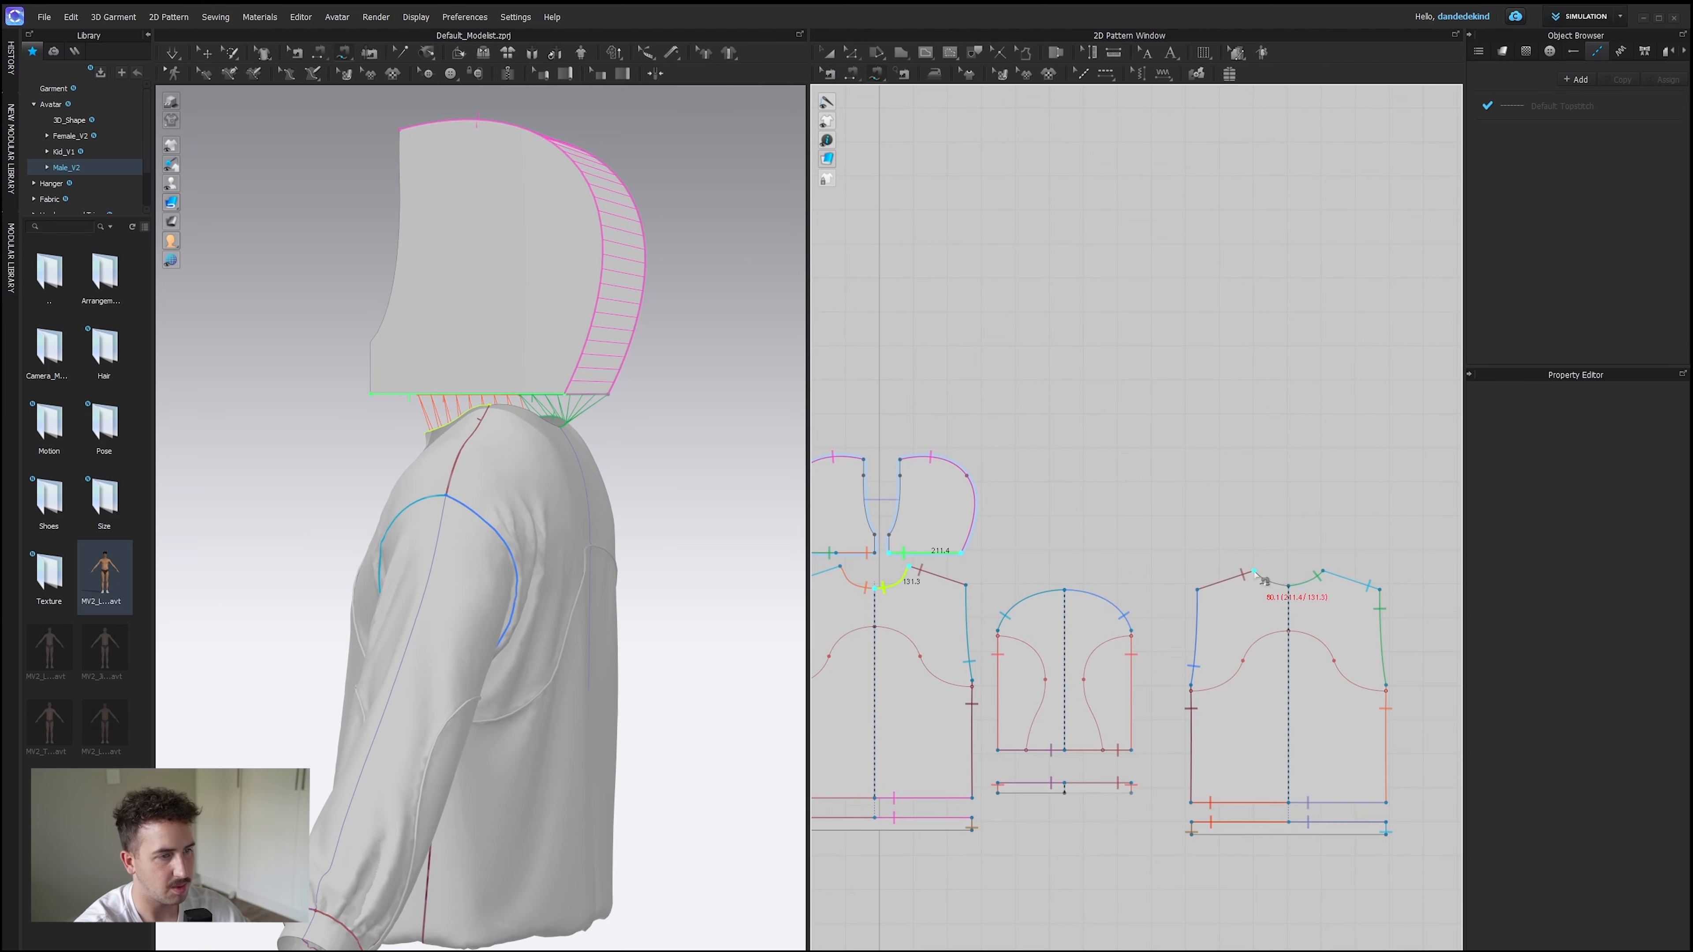
click(1254, 571)
click(1288, 587)
key(Return)
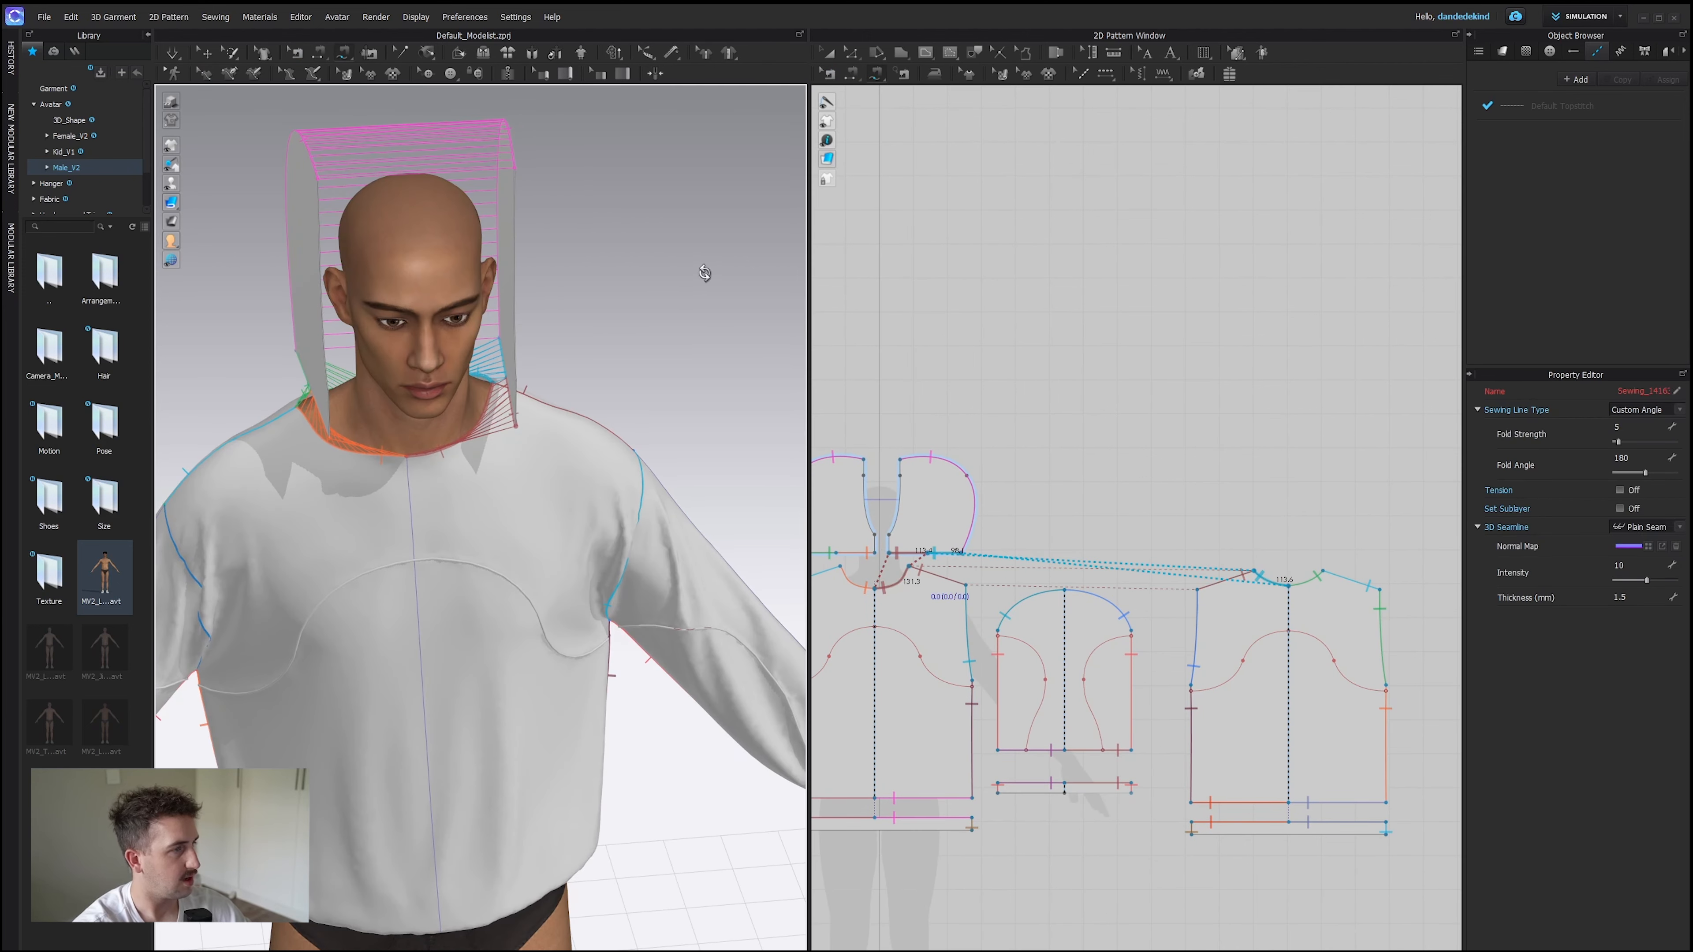
Simulate the garment to drape the sewn hood over the avatar's head and check its front opening.
right_drag(494, 342, 377, 378)
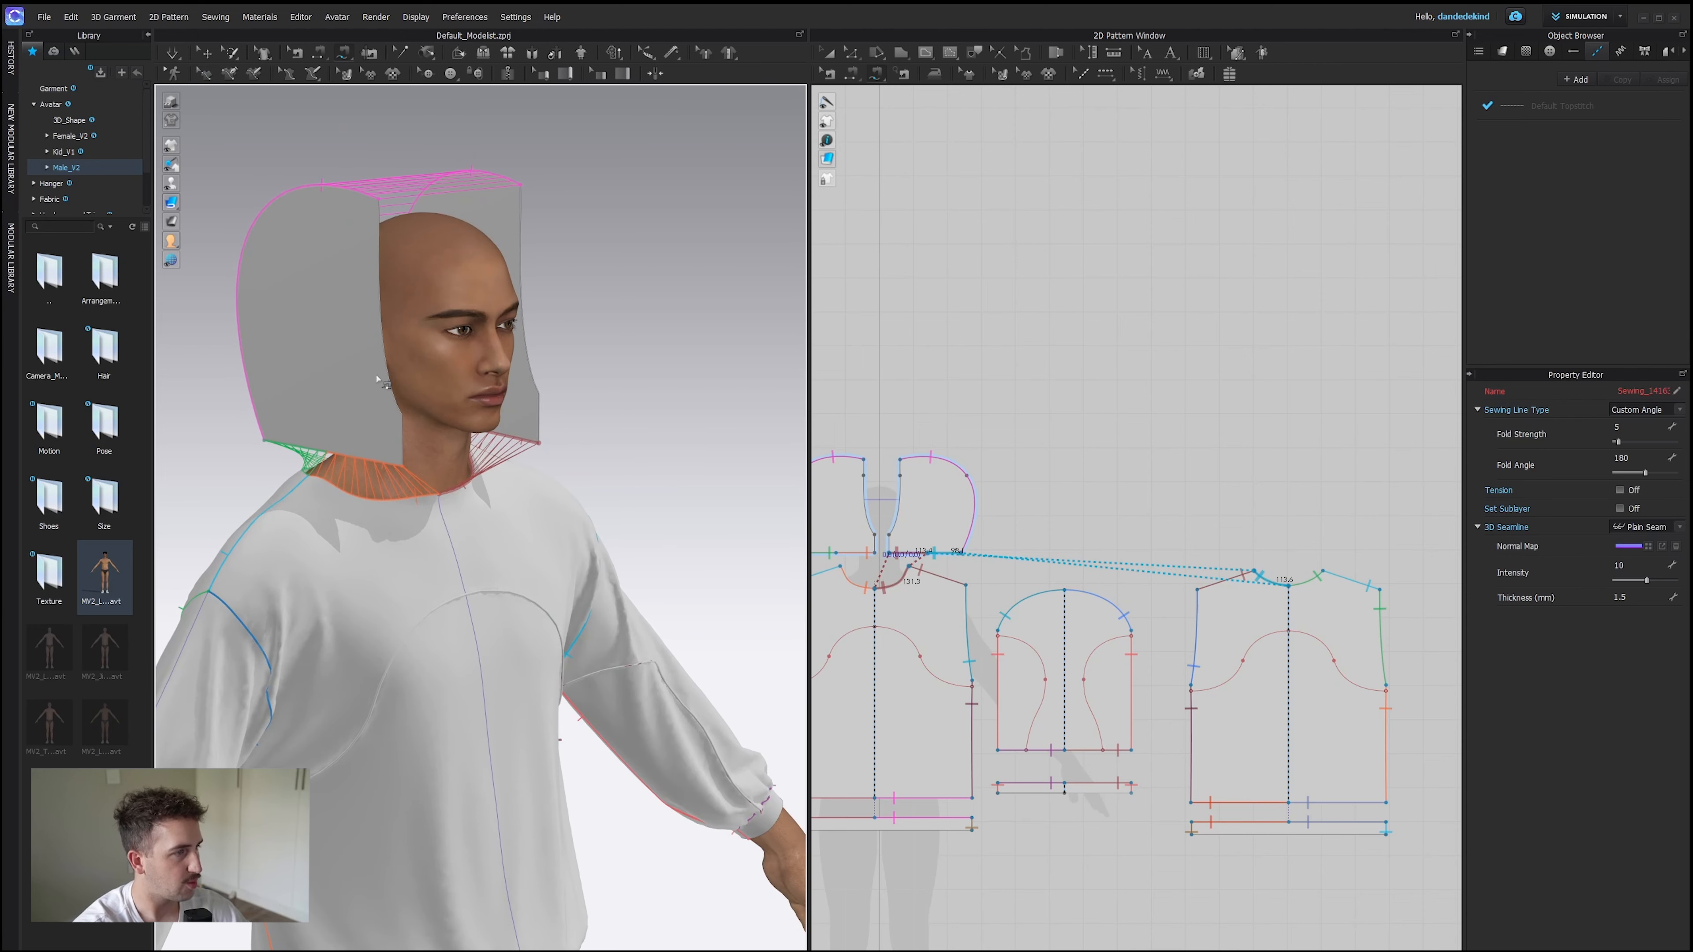
click(168, 55)
right_drag(450, 355, 537, 381)
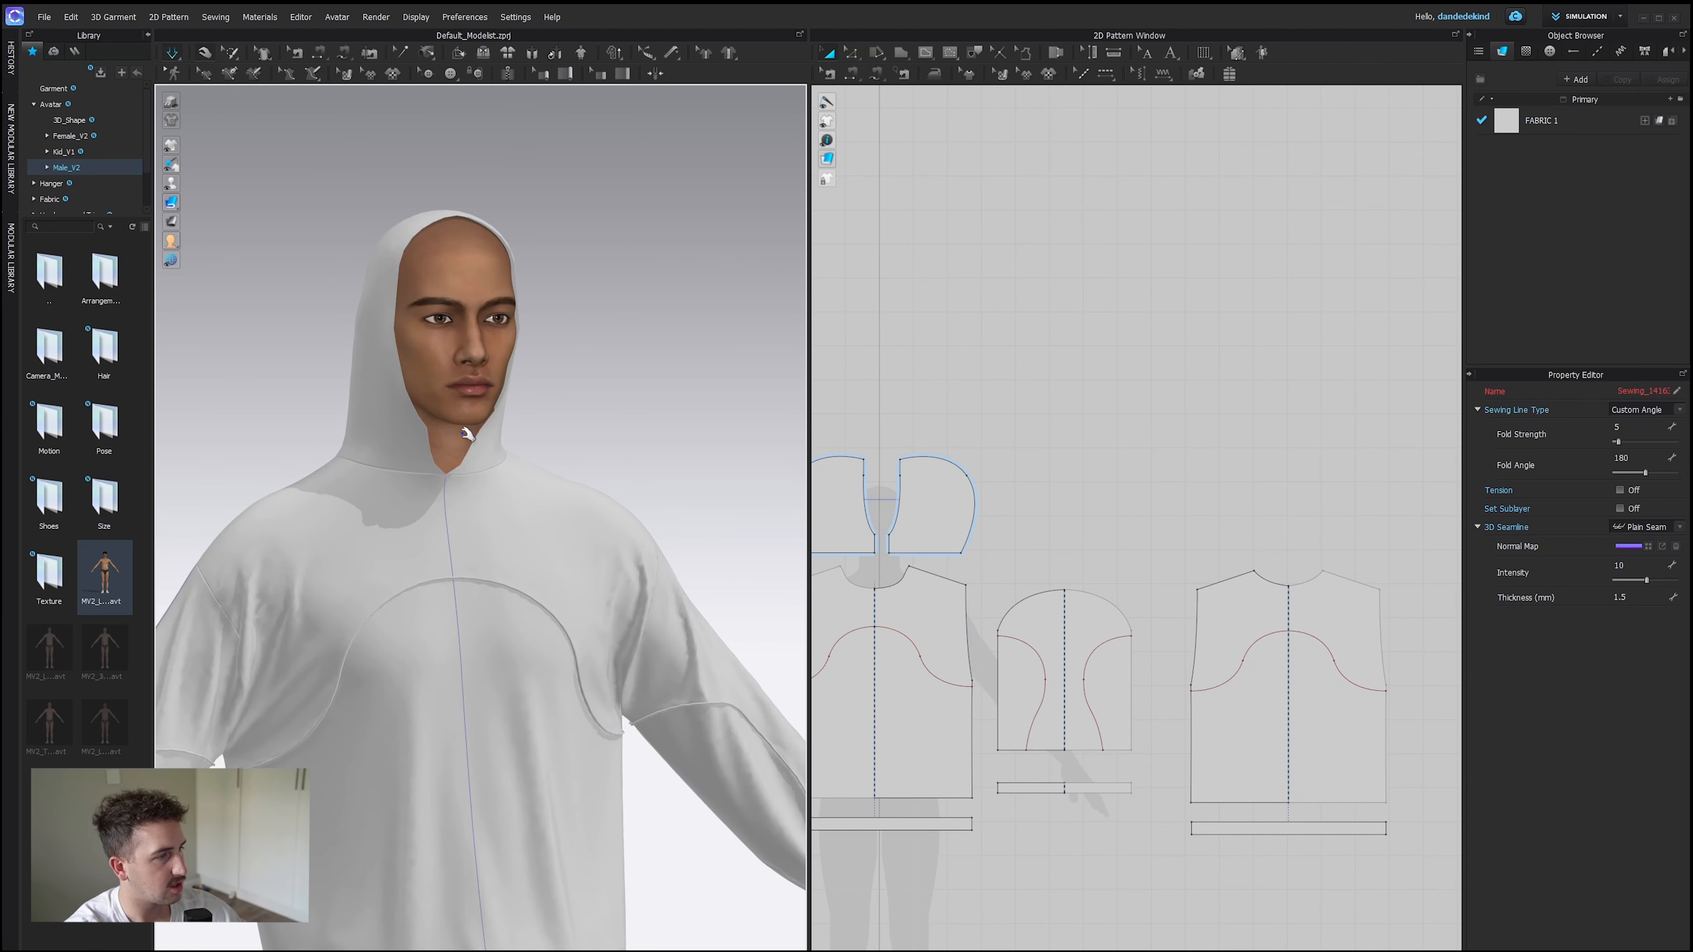
right_drag(466, 434, 408, 442)
click(430, 434)
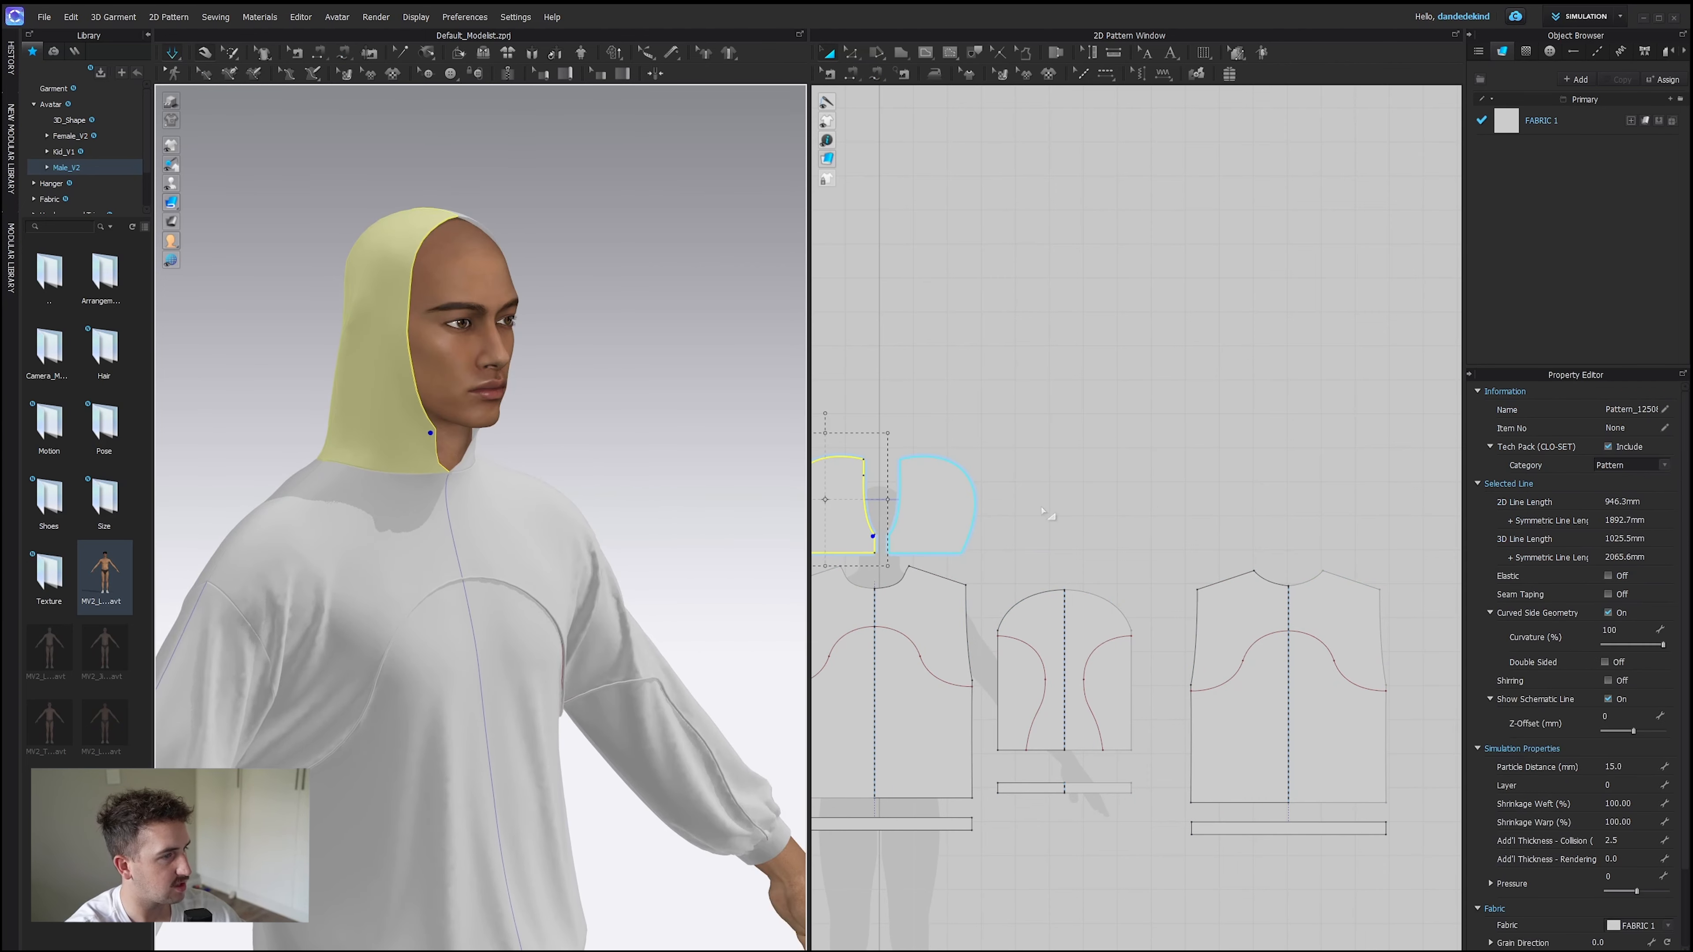
Sew together the short vertical front edges at the base of the two hood halves.
scroll(920, 497, up, 5)
middle_drag(920, 497, 1224, 435)
key(n)
click(1123, 532)
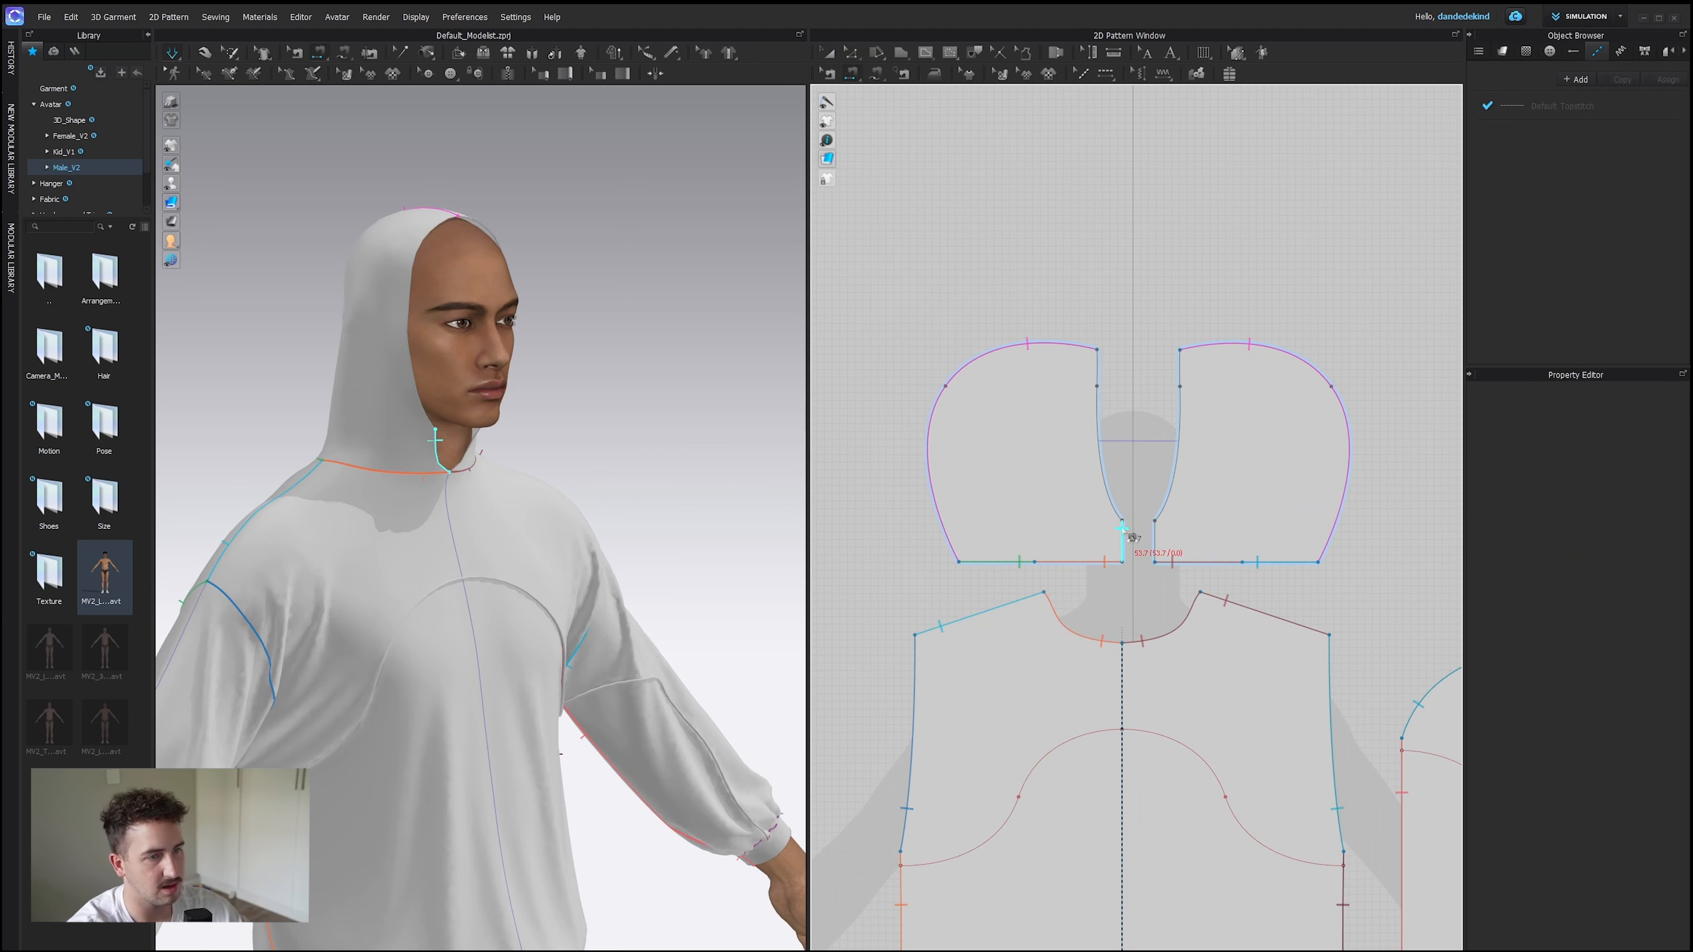
click(1155, 533)
right_drag(527, 479, 570, 385)
Simulate the closed hood and pull its fabric into place around the avatar's head.
click(170, 54)
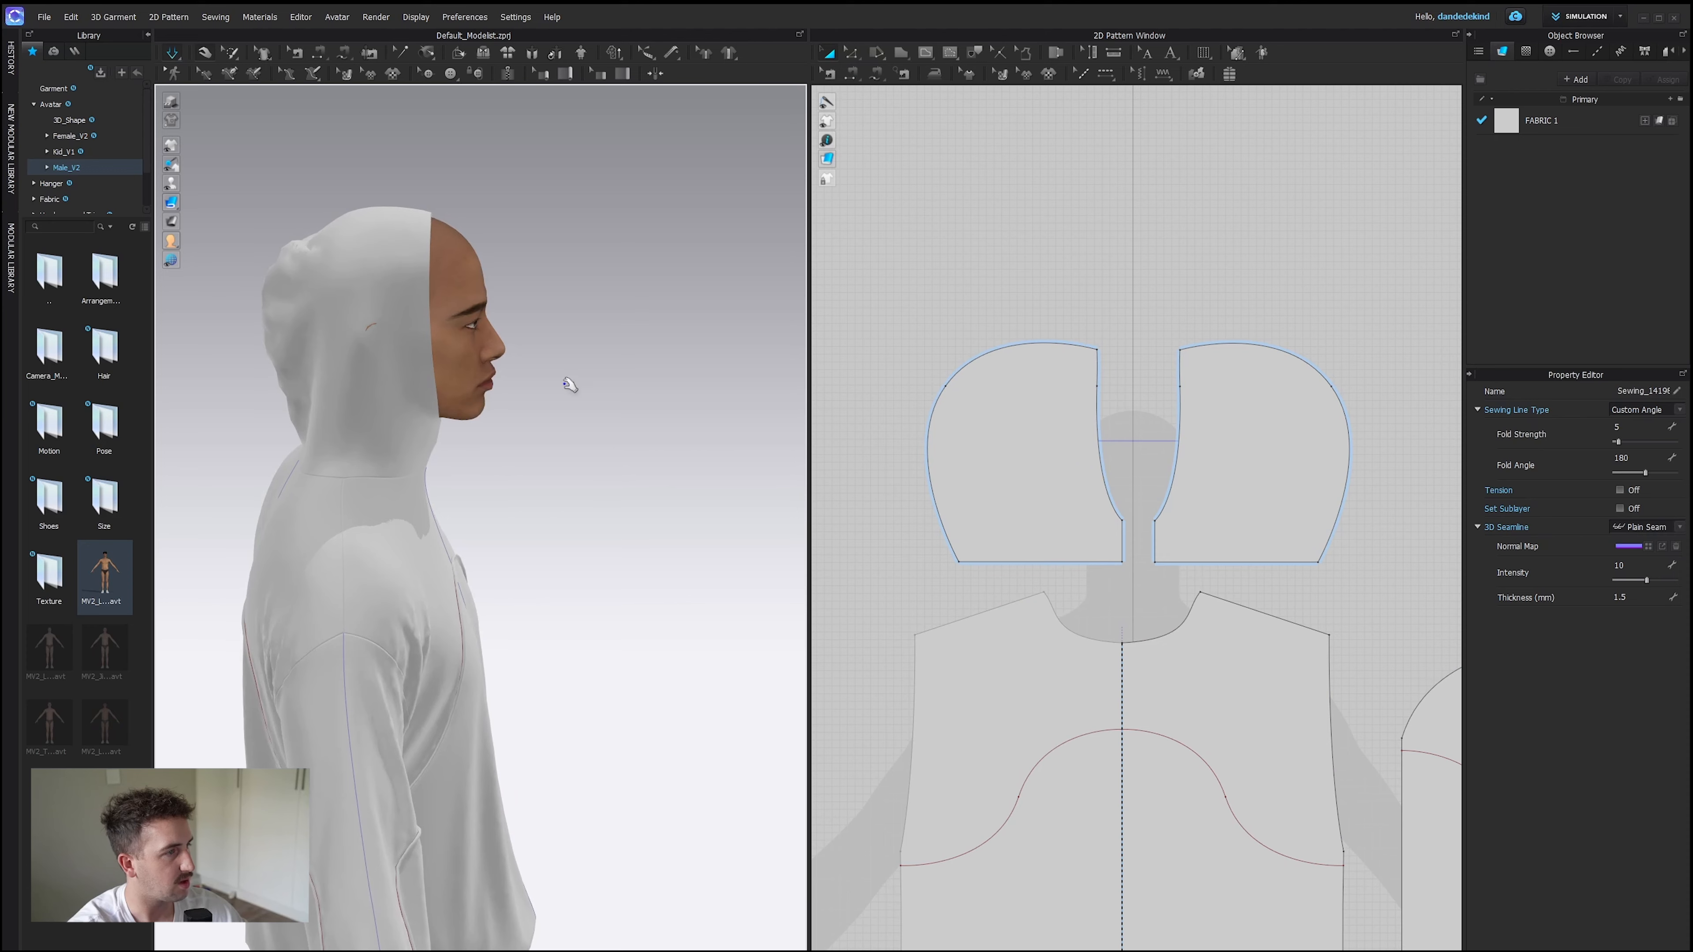
right_drag(640, 407, 559, 428)
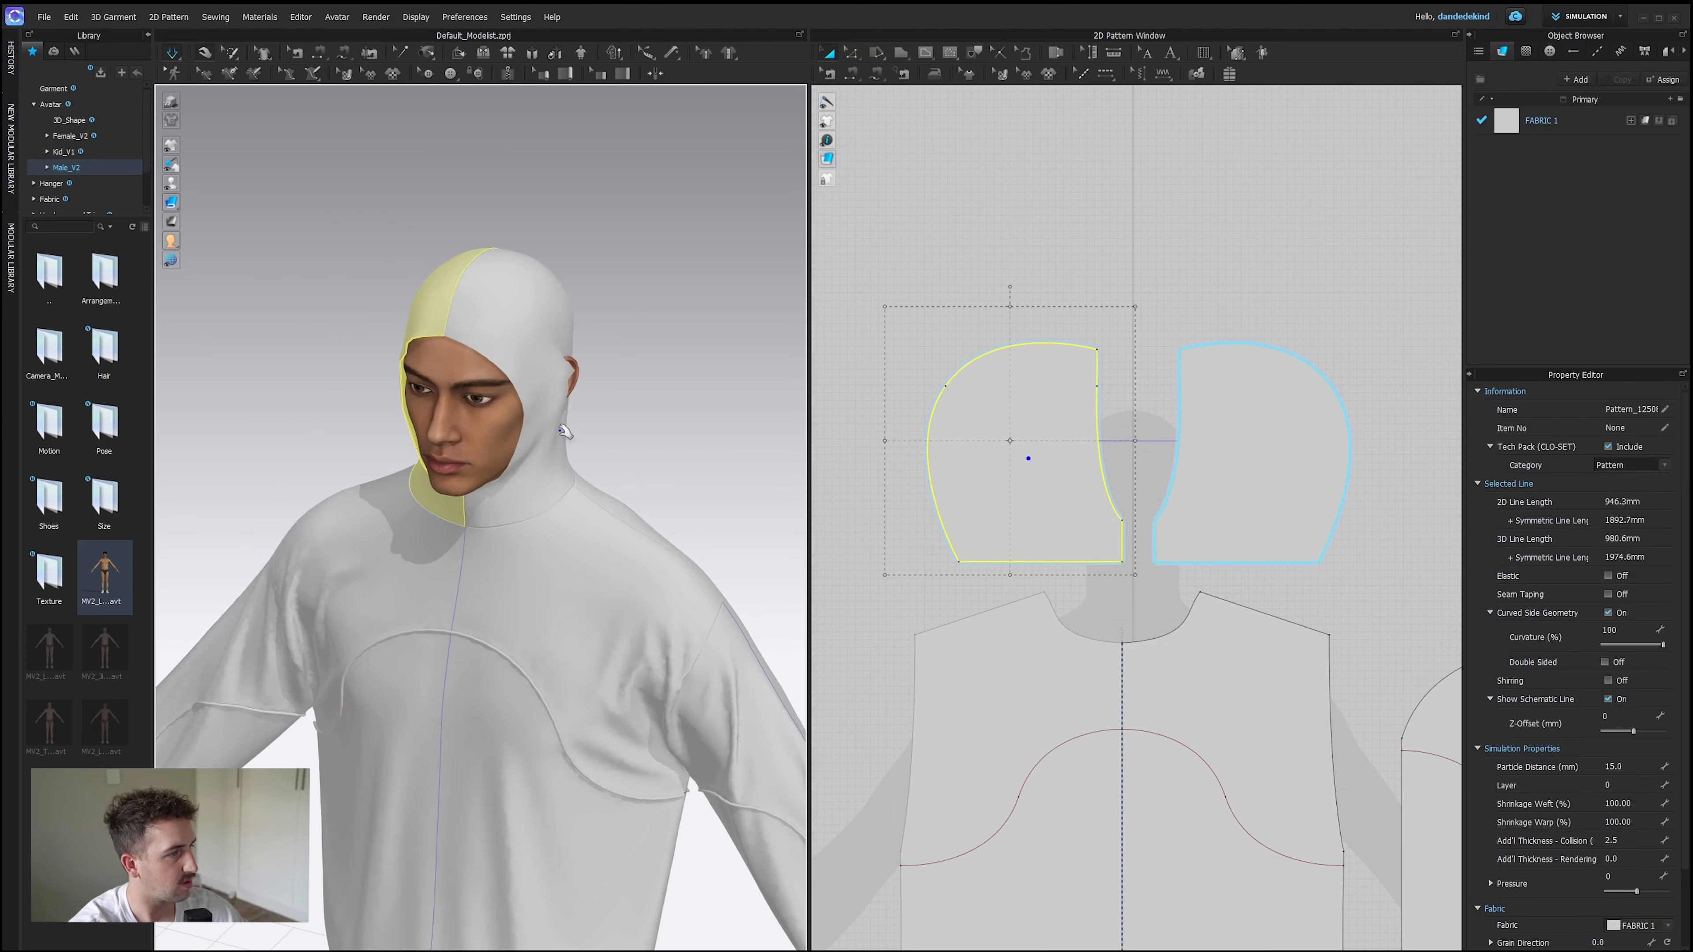
drag(558, 382, 700, 415)
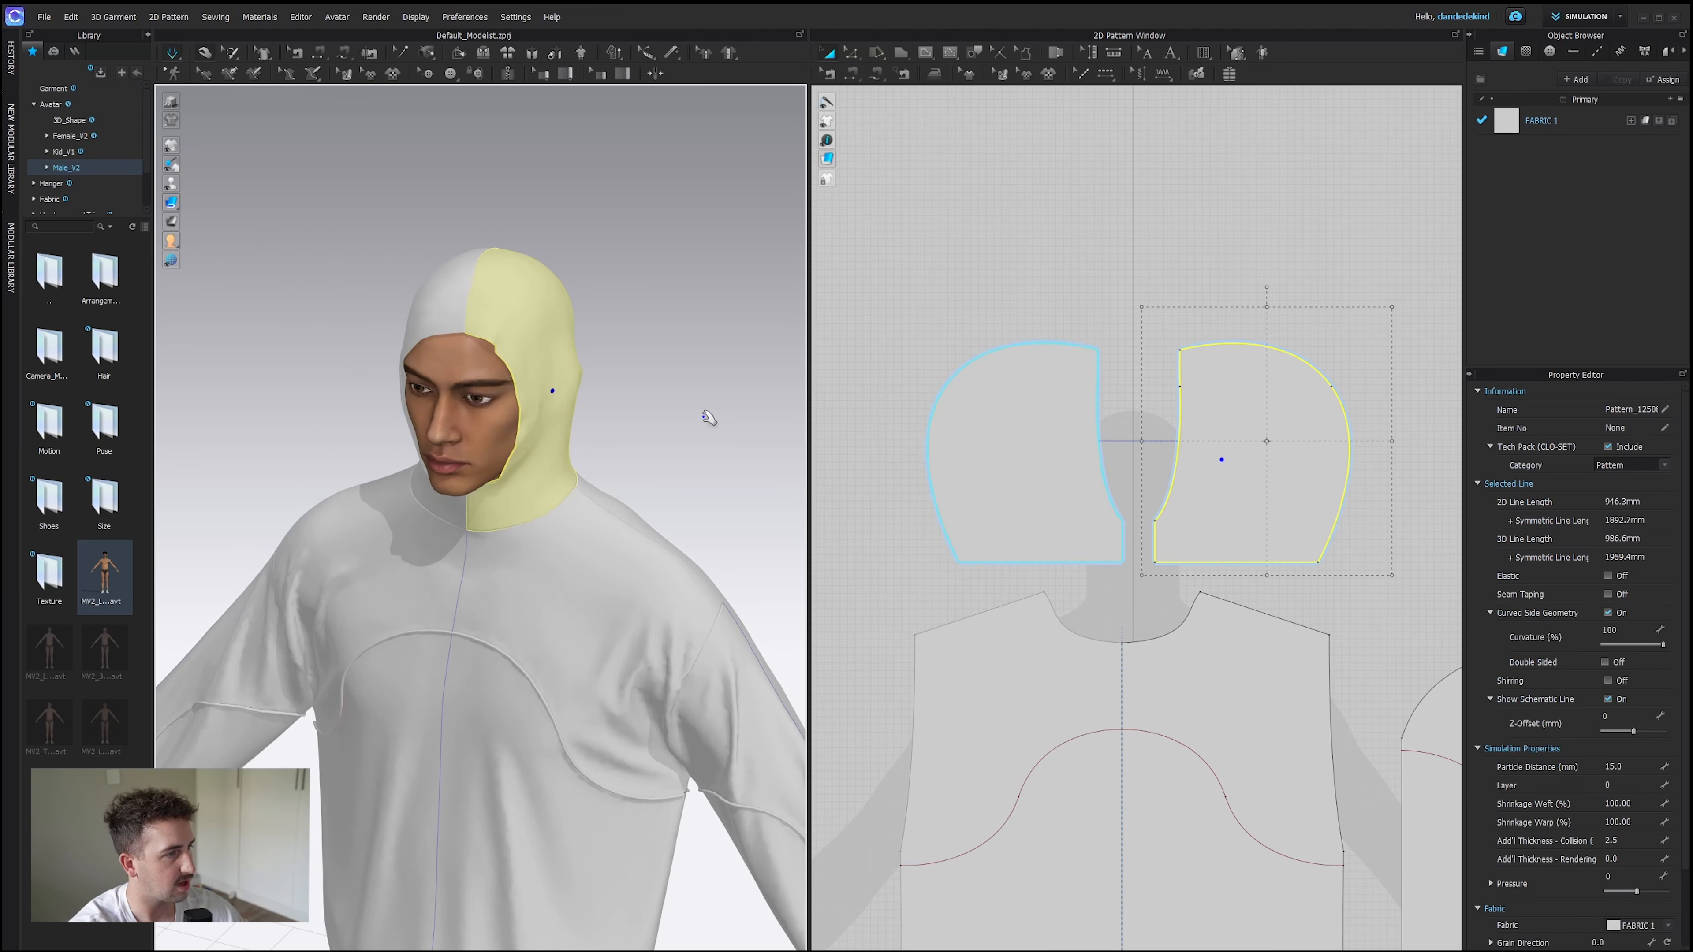
right_drag(781, 441, 747, 453)
Move the hood pattern's lower back corner outward to widen its base, and simulate the change.
key(z)
click(959, 563)
drag(958, 563, 934, 563)
right_drag(561, 434, 460, 454)
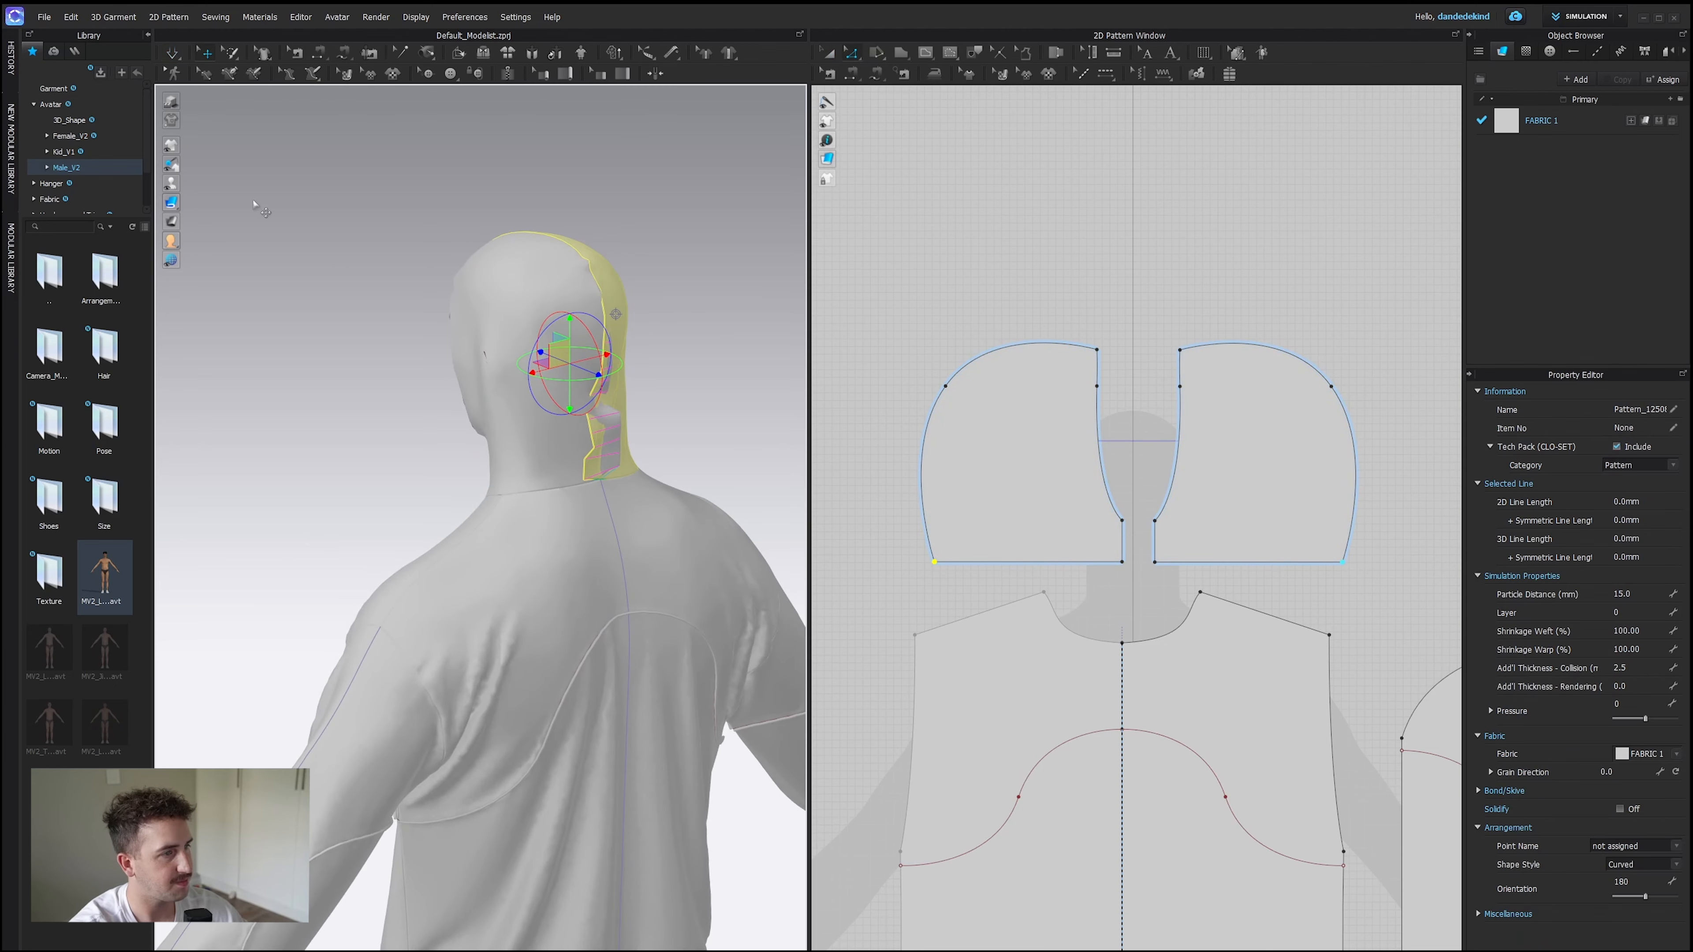
click(172, 54)
right_drag(327, 307, 653, 458)
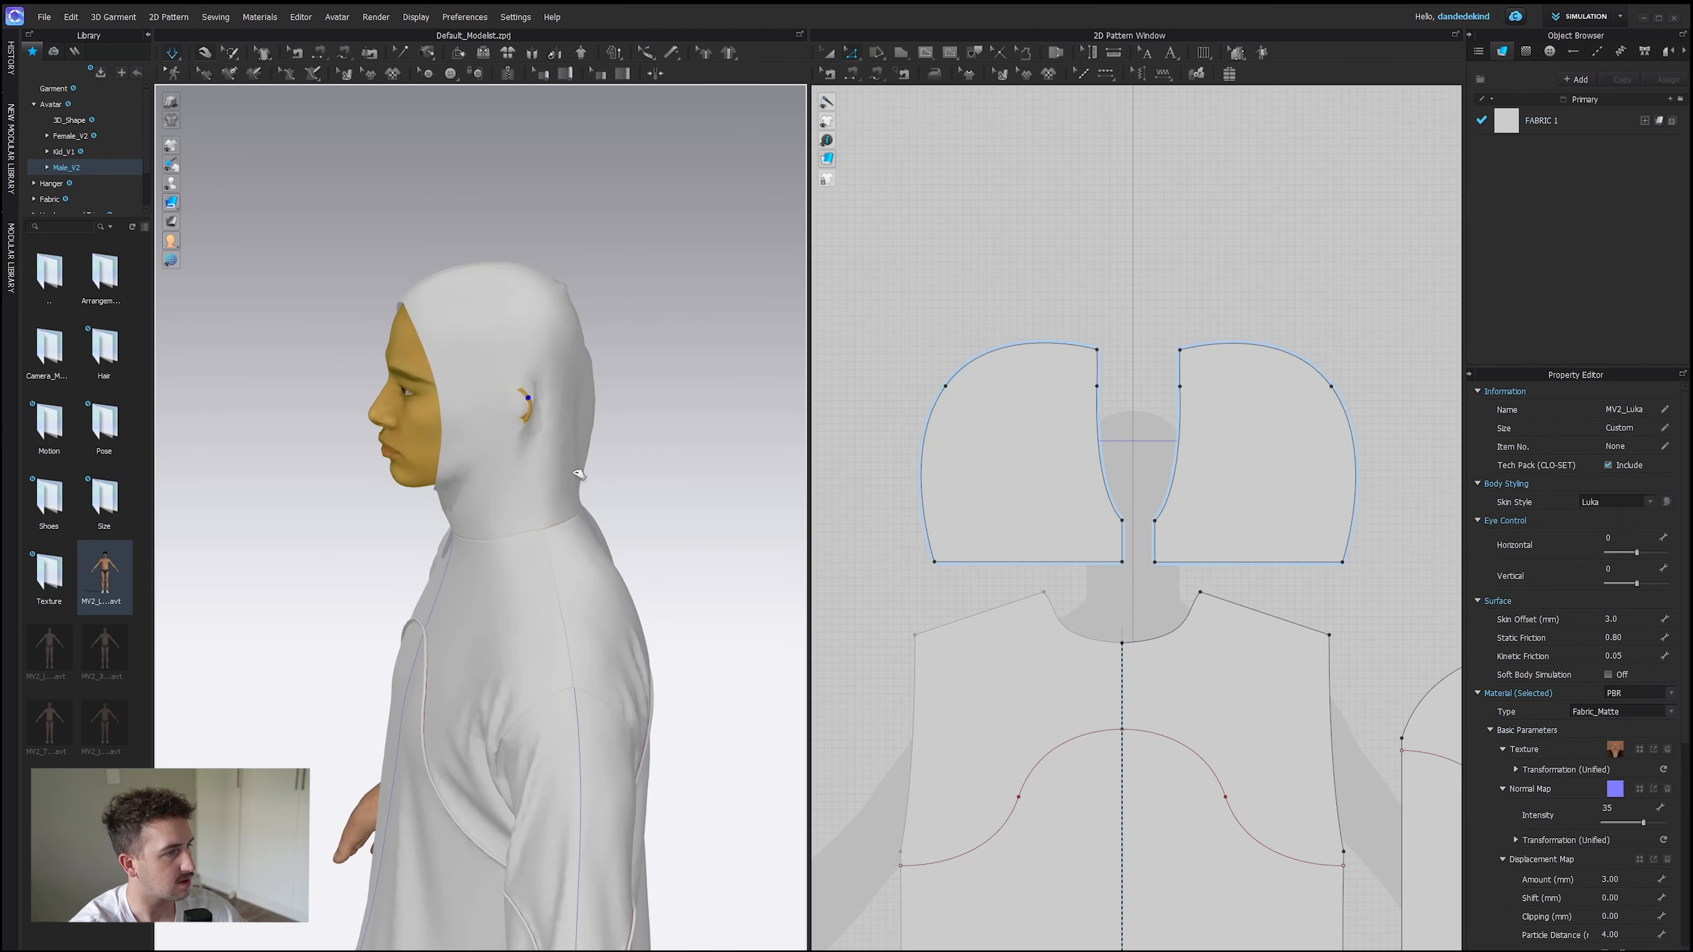
Raise the hood pattern's top front corner slightly and move its back edge outward to enlarge the hood.
click(1093, 349)
click(1097, 350)
drag(1095, 351, 1096, 339)
drag(922, 492, 907, 477)
click(906, 296)
Simulate the enlarged hood and check how it fits around the avatar's head.
click(172, 52)
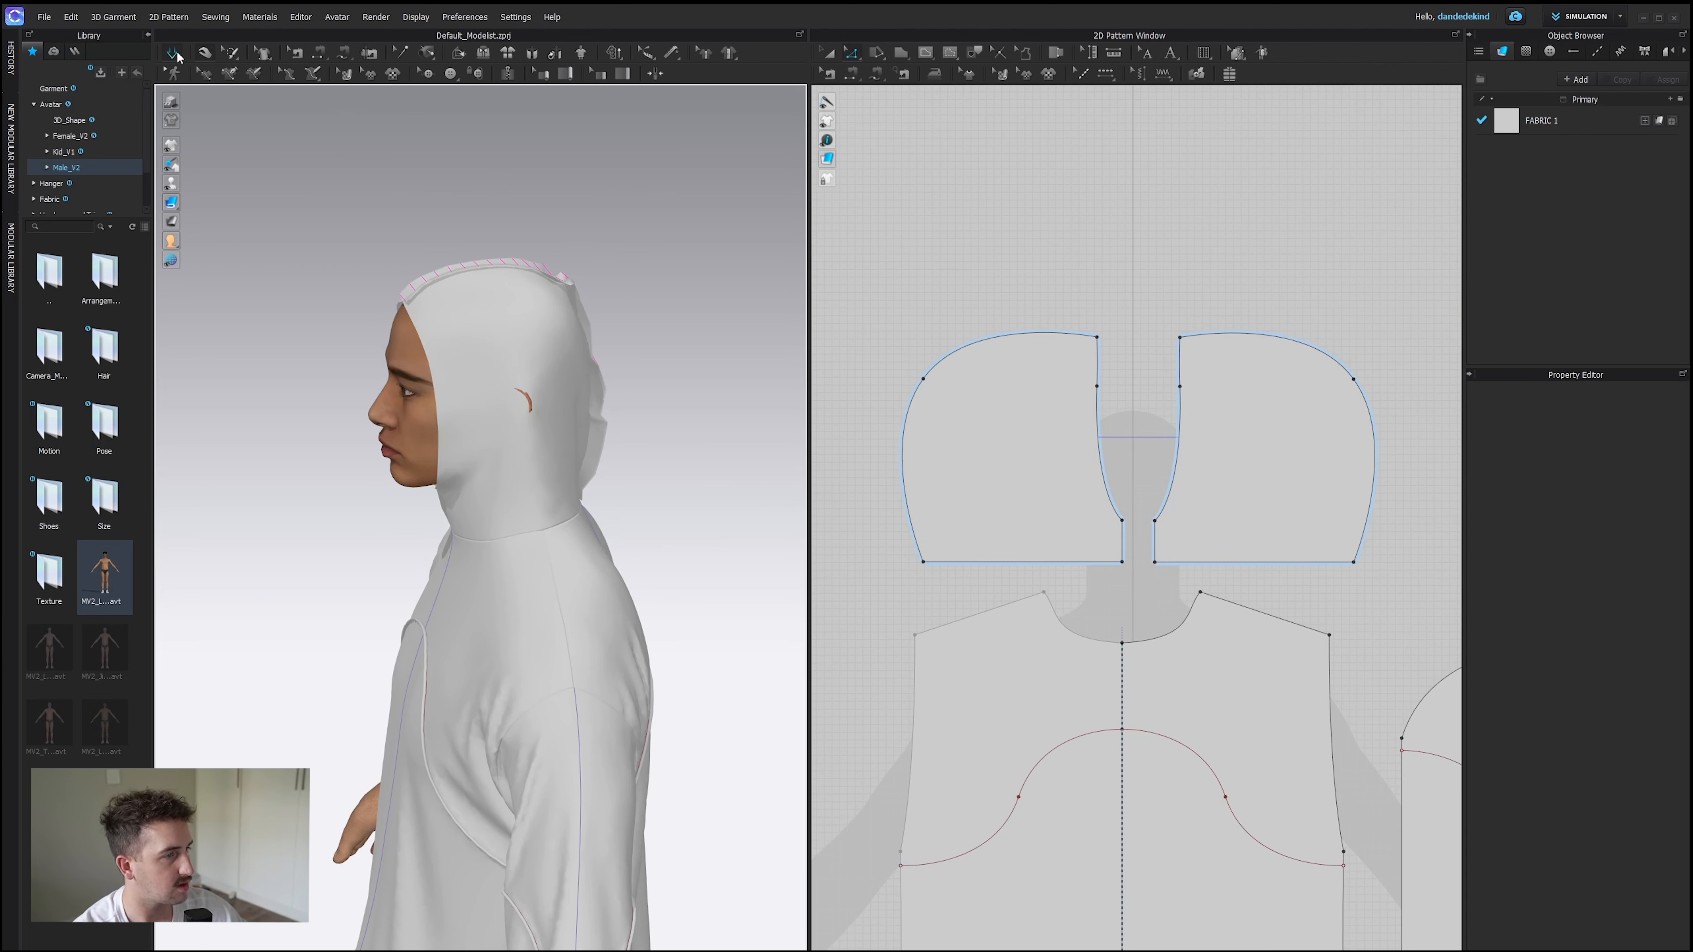
right_drag(489, 427, 620, 440)
scroll(500, 613, up, 4)
right_drag(553, 610, 346, 539)
right_drag(366, 291, 643, 454)
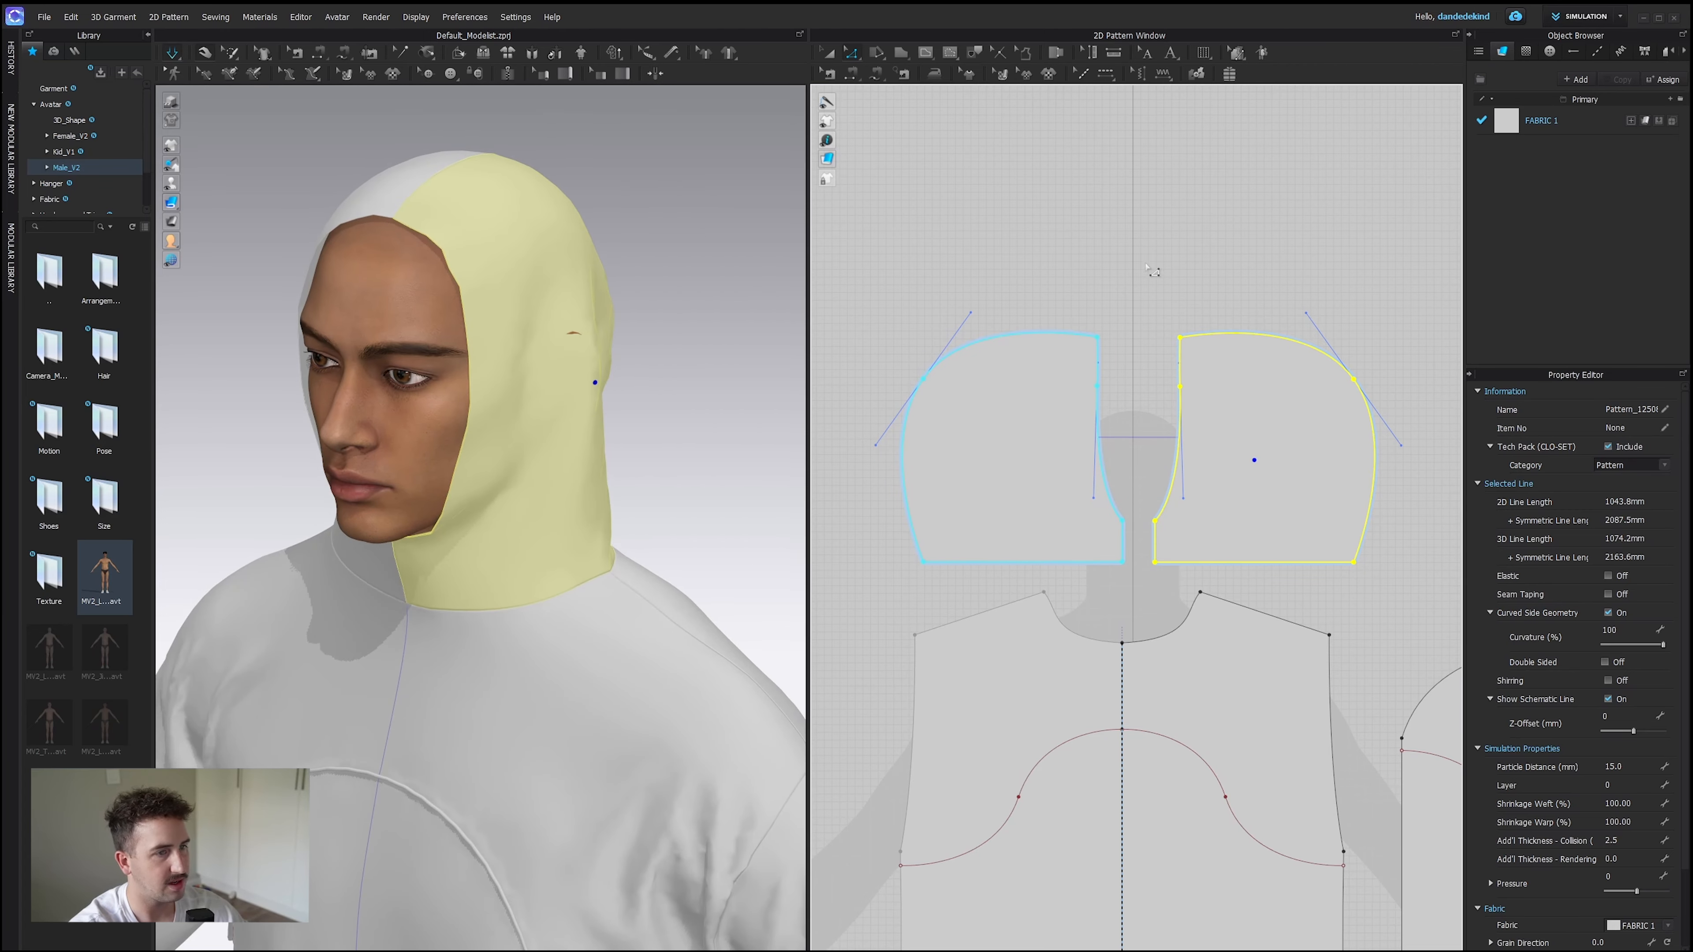
Offset the hood's face-opening edge inward as a 15 mm internal line and enable fold rendering on it.
click(1099, 377)
click(1108, 460)
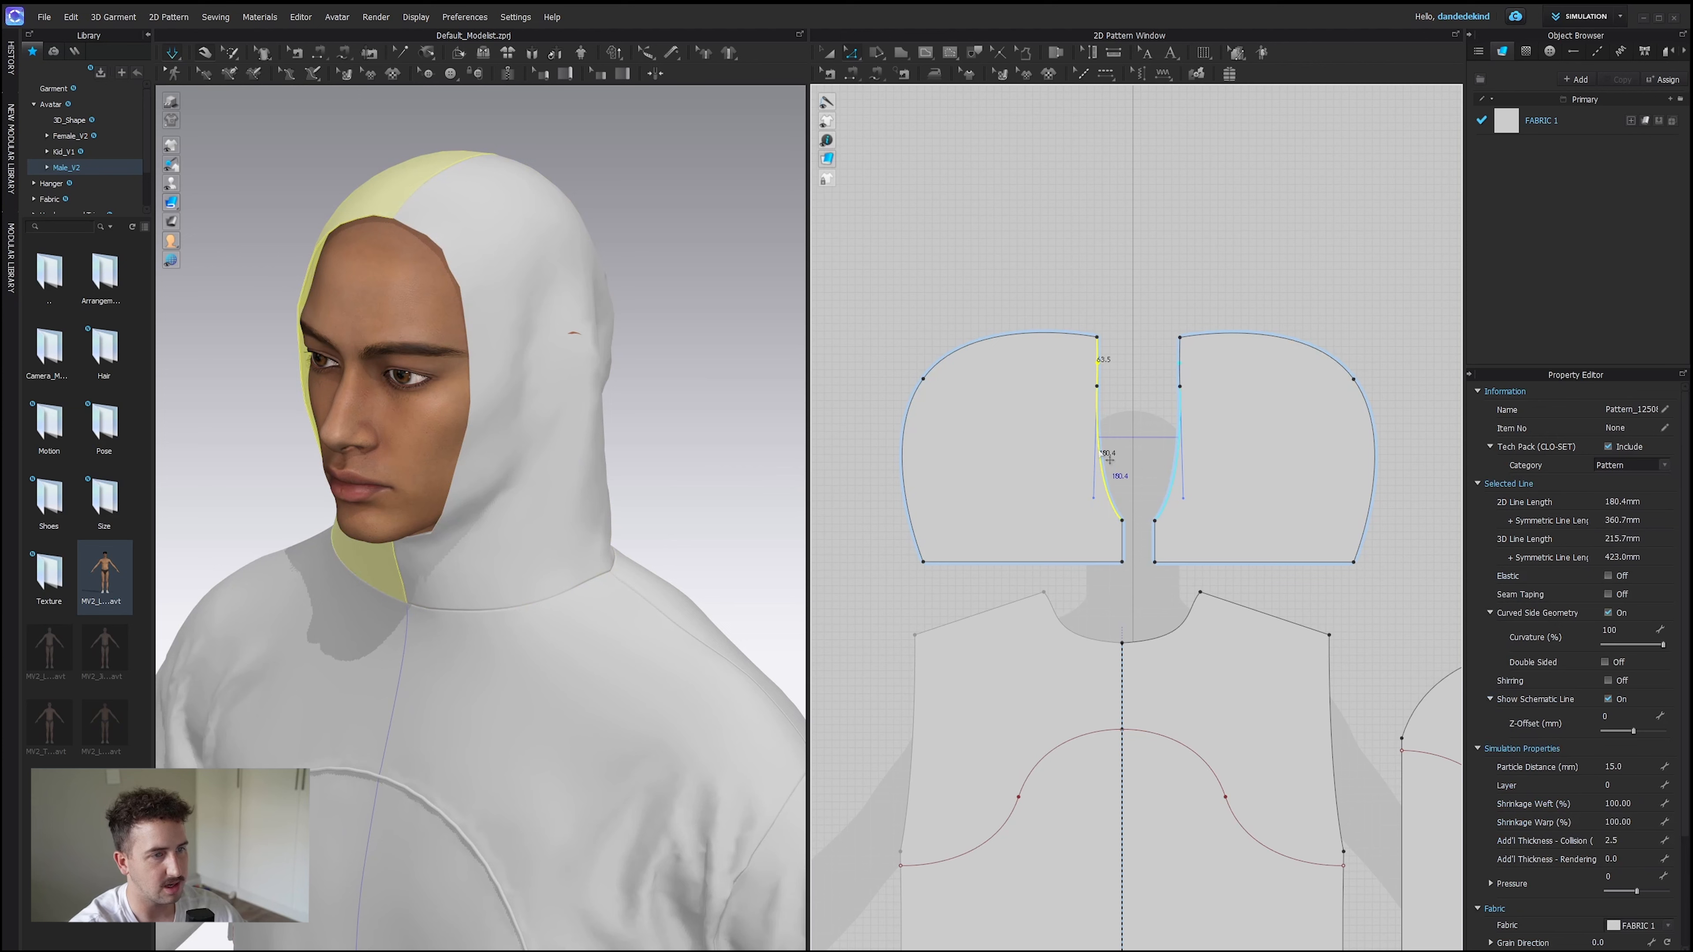
right_click(1100, 452)
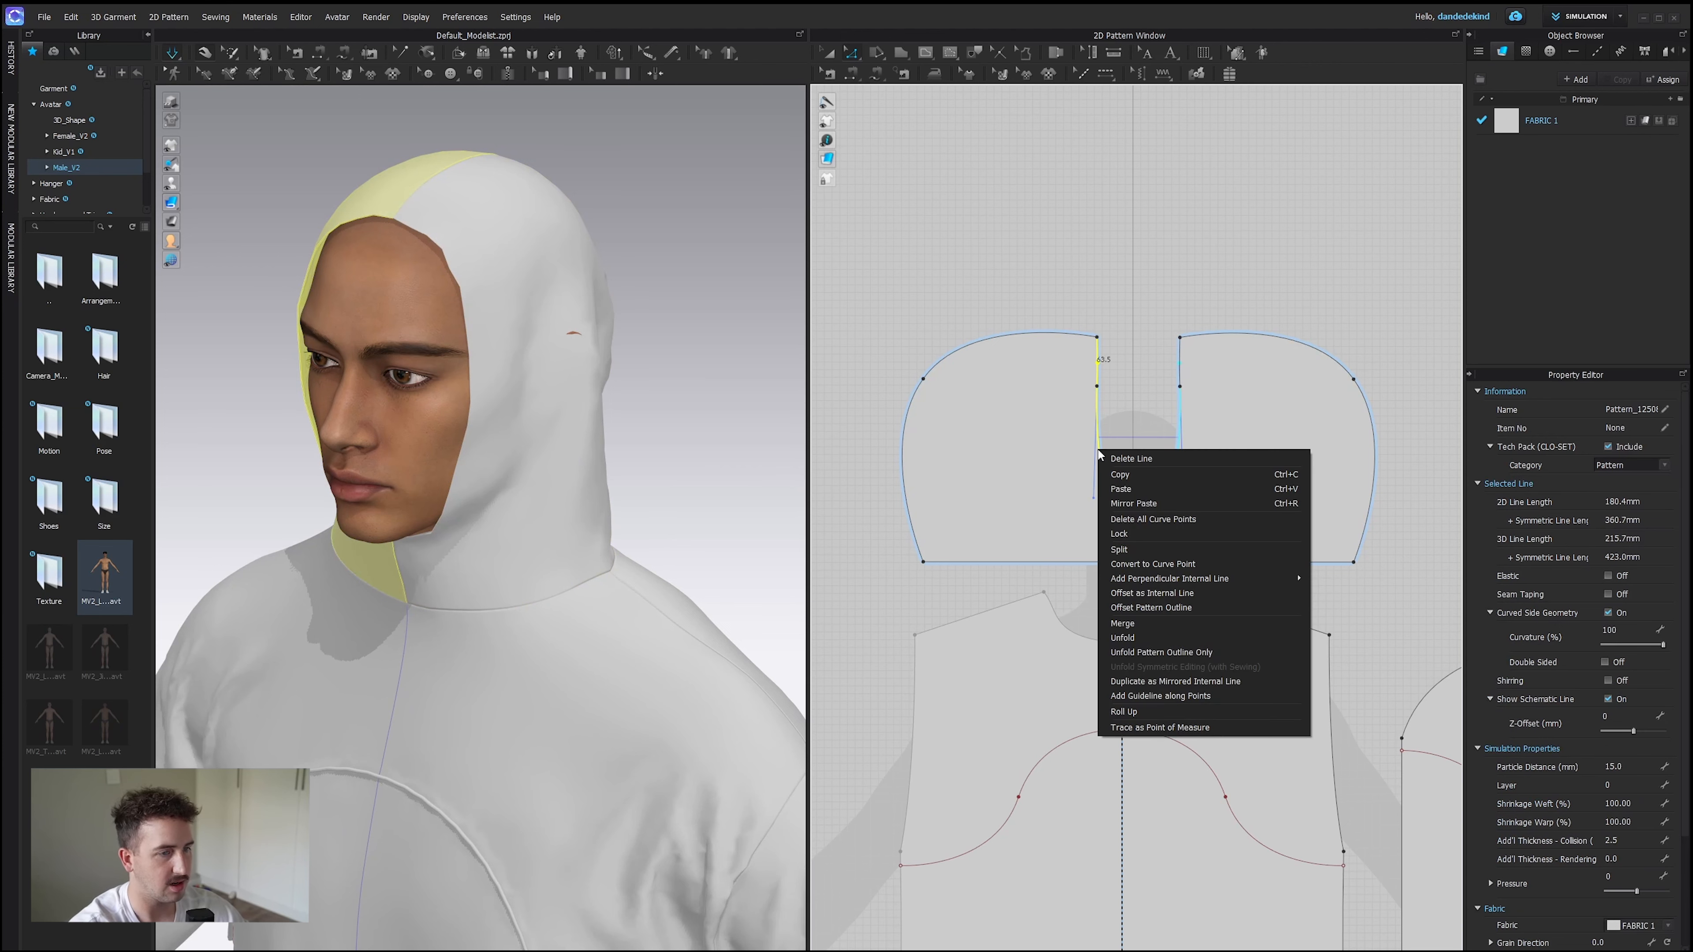
click(1185, 596)
text(15)
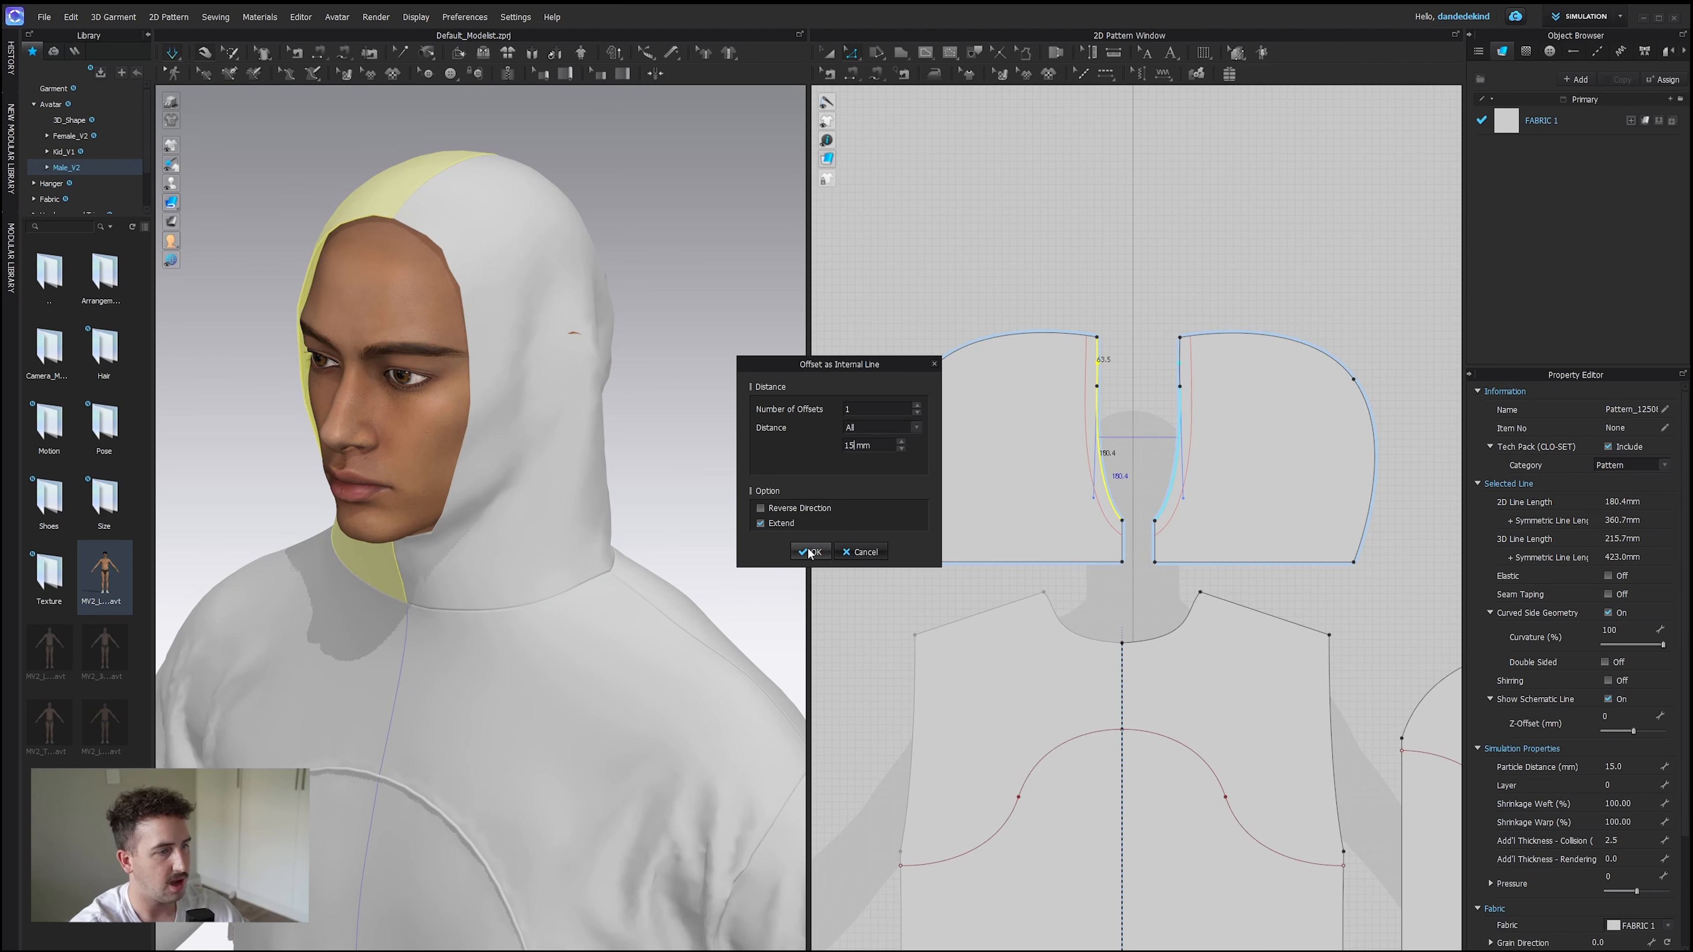
click(809, 554)
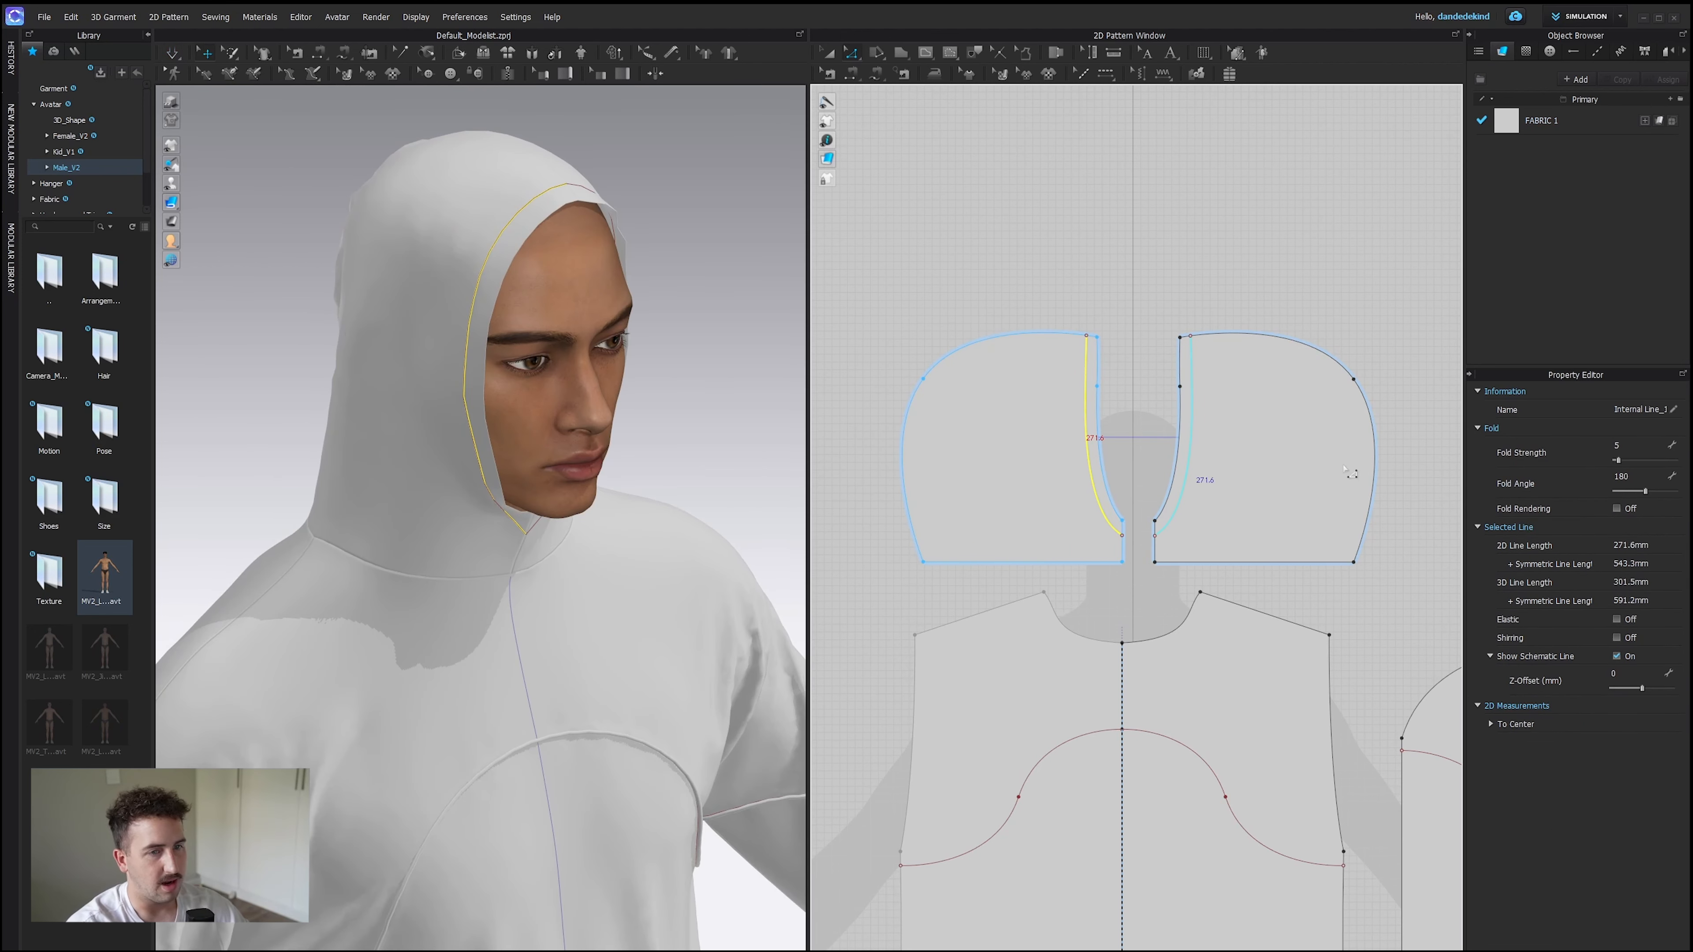
click(1616, 508)
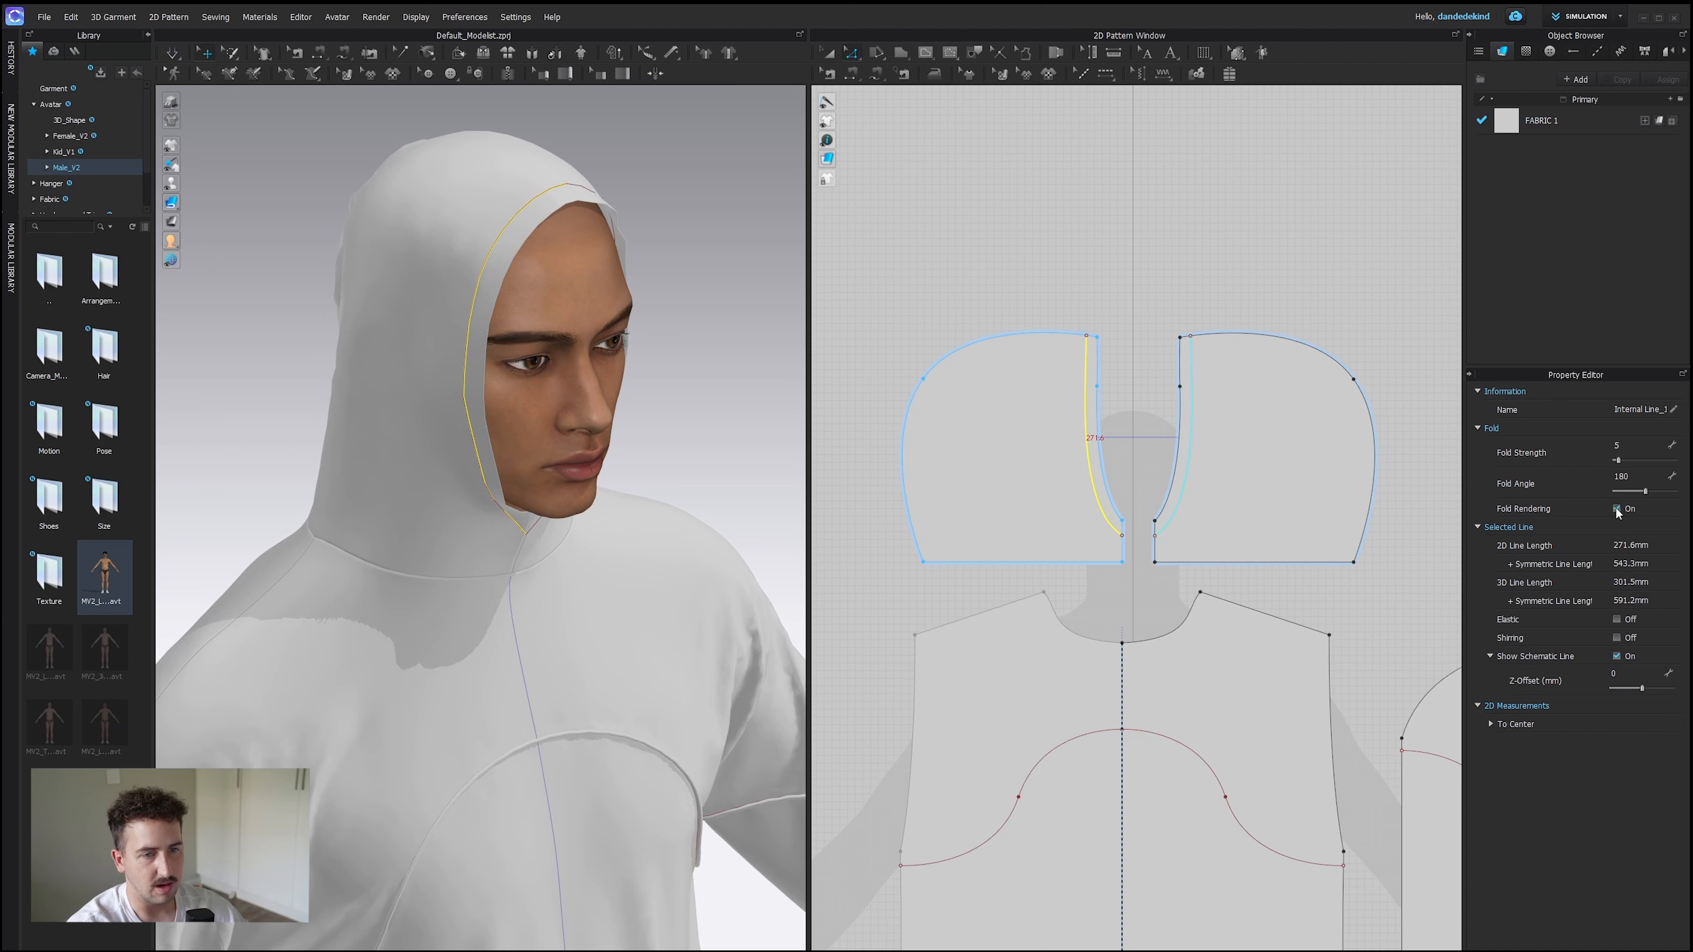
click(1115, 279)
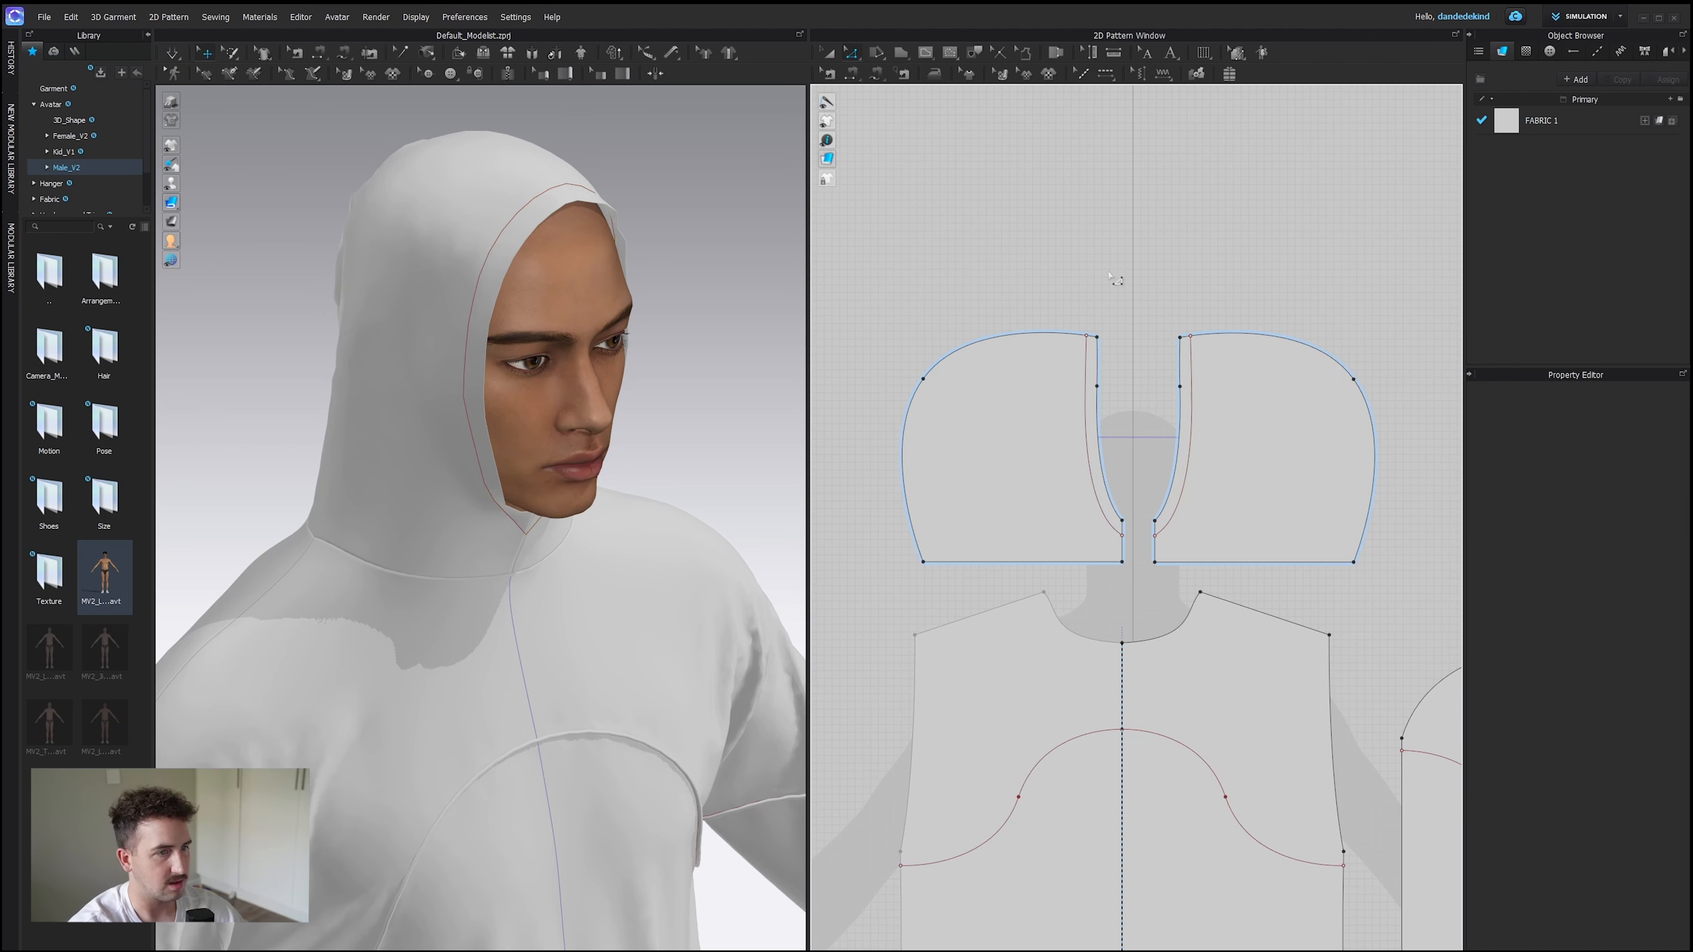
Examine the hood's new internal line and the whole garment on the avatar from several angles.
right_click(1056, 399)
click(599, 343)
right_drag(599, 347, 555, 427)
click(460, 397)
scroll(533, 617, down, 4)
middle_drag(531, 623, 542, 477)
right_drag(590, 490, 585, 541)
scroll(585, 540, down, 2)
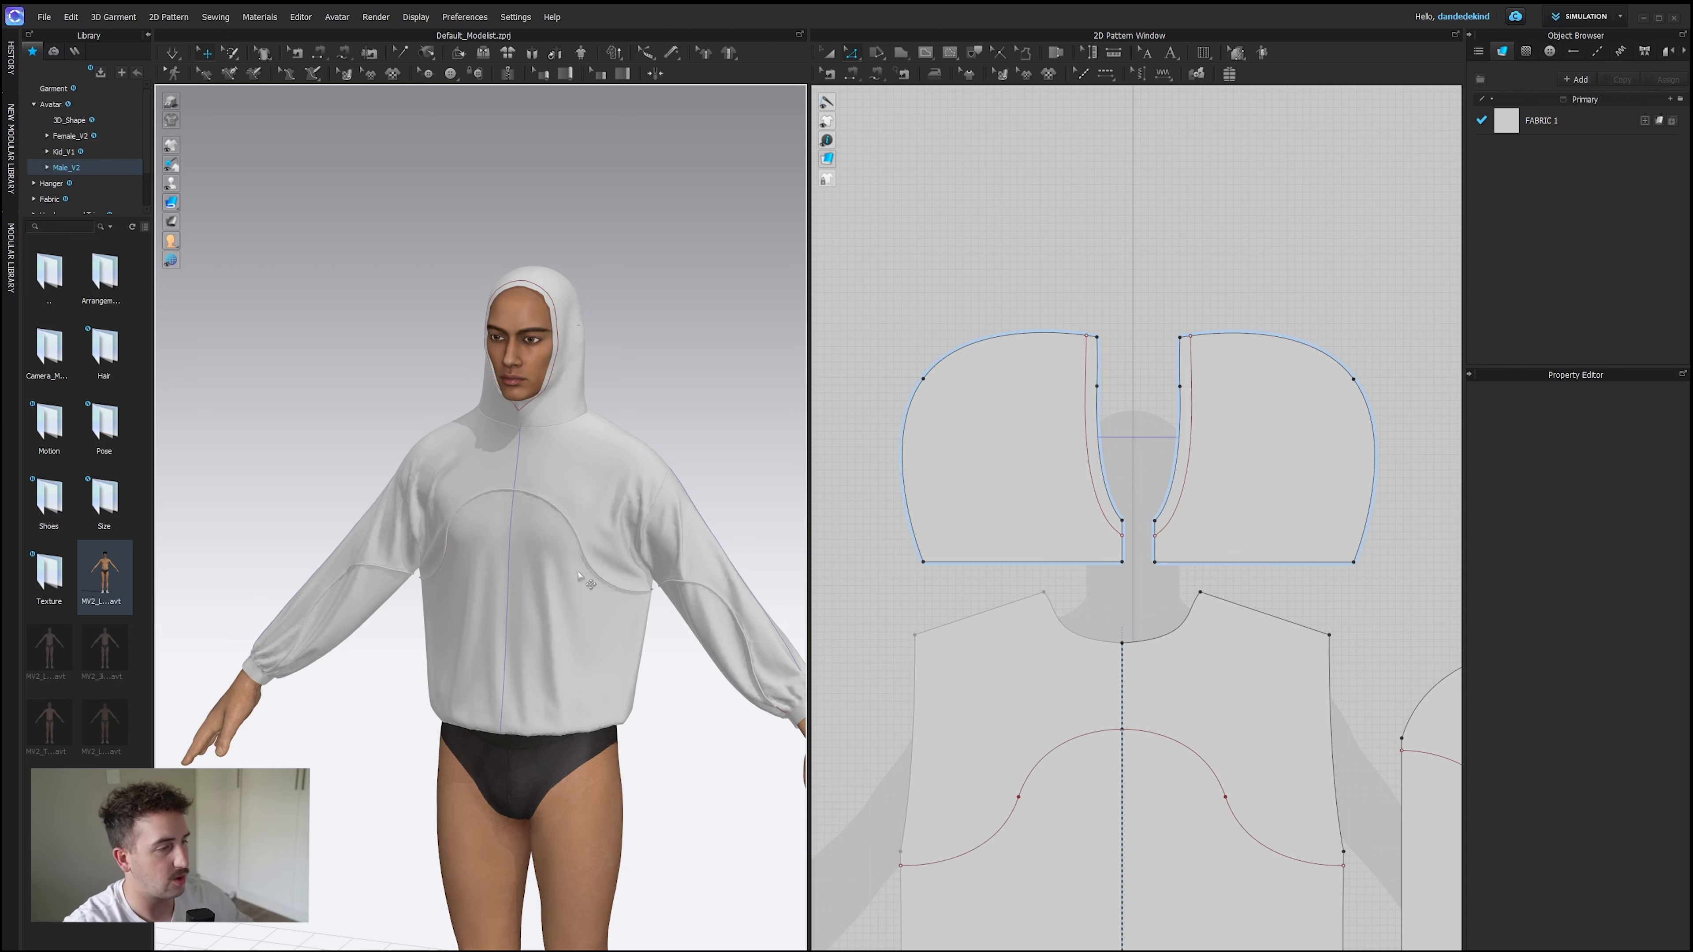
right_drag(775, 143, 506, 400)
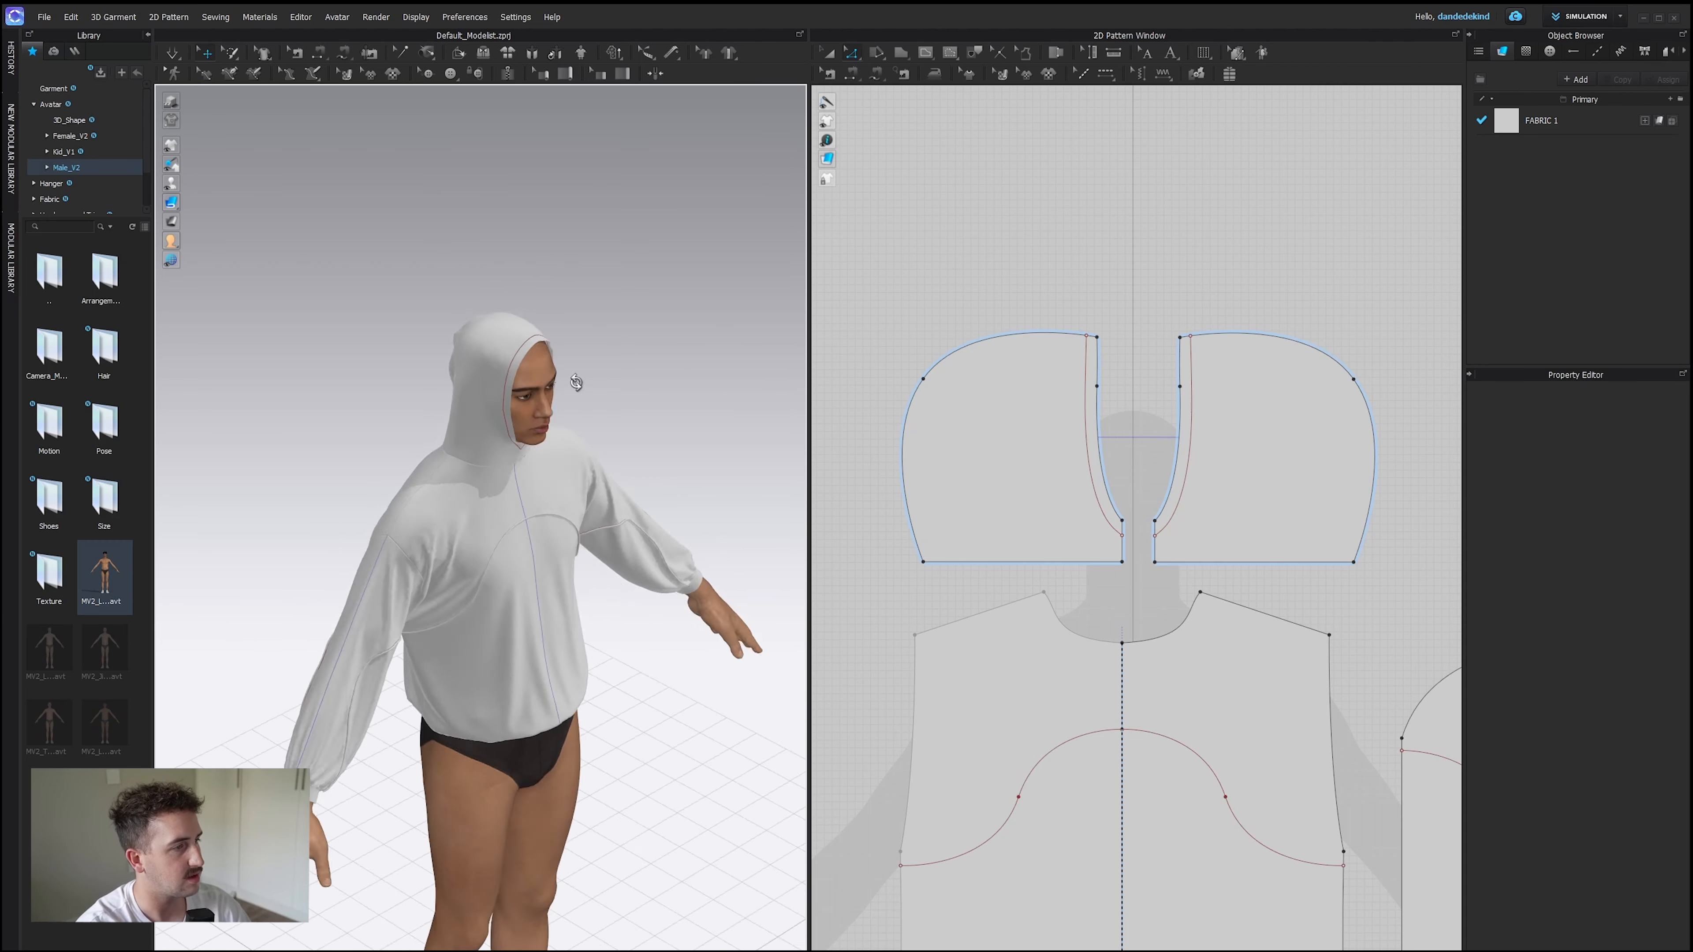
Simulate the garment and pull the hood back off the avatar's head.
click(173, 53)
right_drag(654, 382, 533, 390)
drag(535, 384, 549, 359)
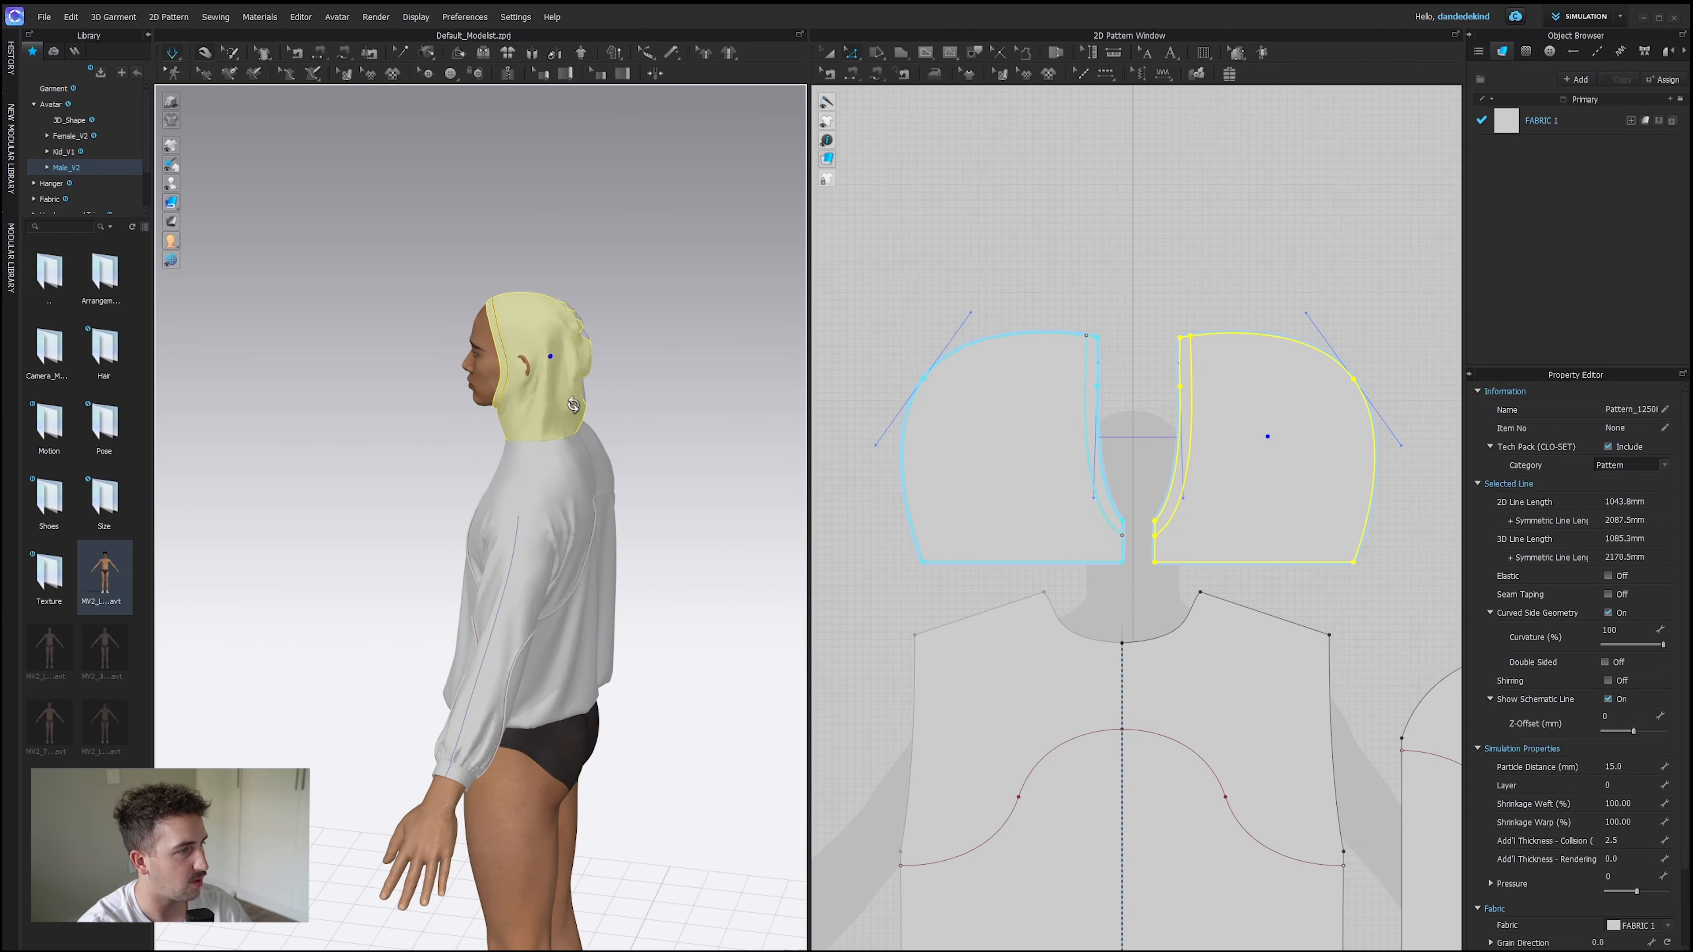
right_drag(549, 360, 633, 412)
click(528, 365)
drag(511, 304, 652, 400)
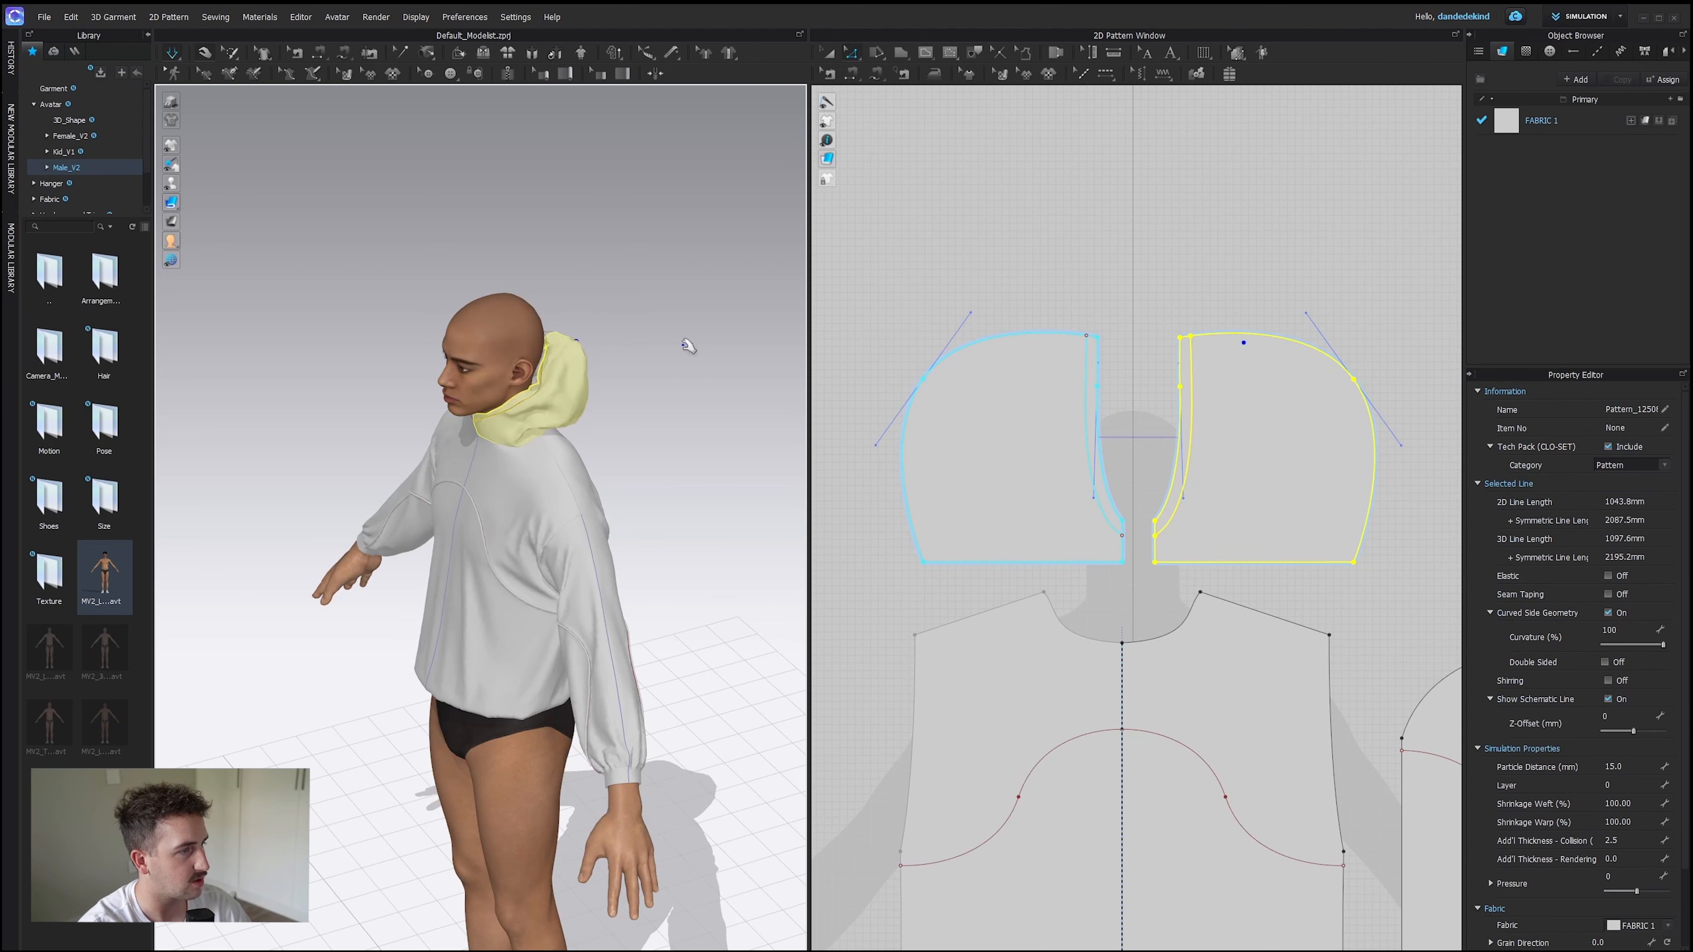
Adjust both sides of the lowered hood around the neck during simulation.
right_drag(688, 348, 537, 453)
right_drag(640, 470, 767, 510)
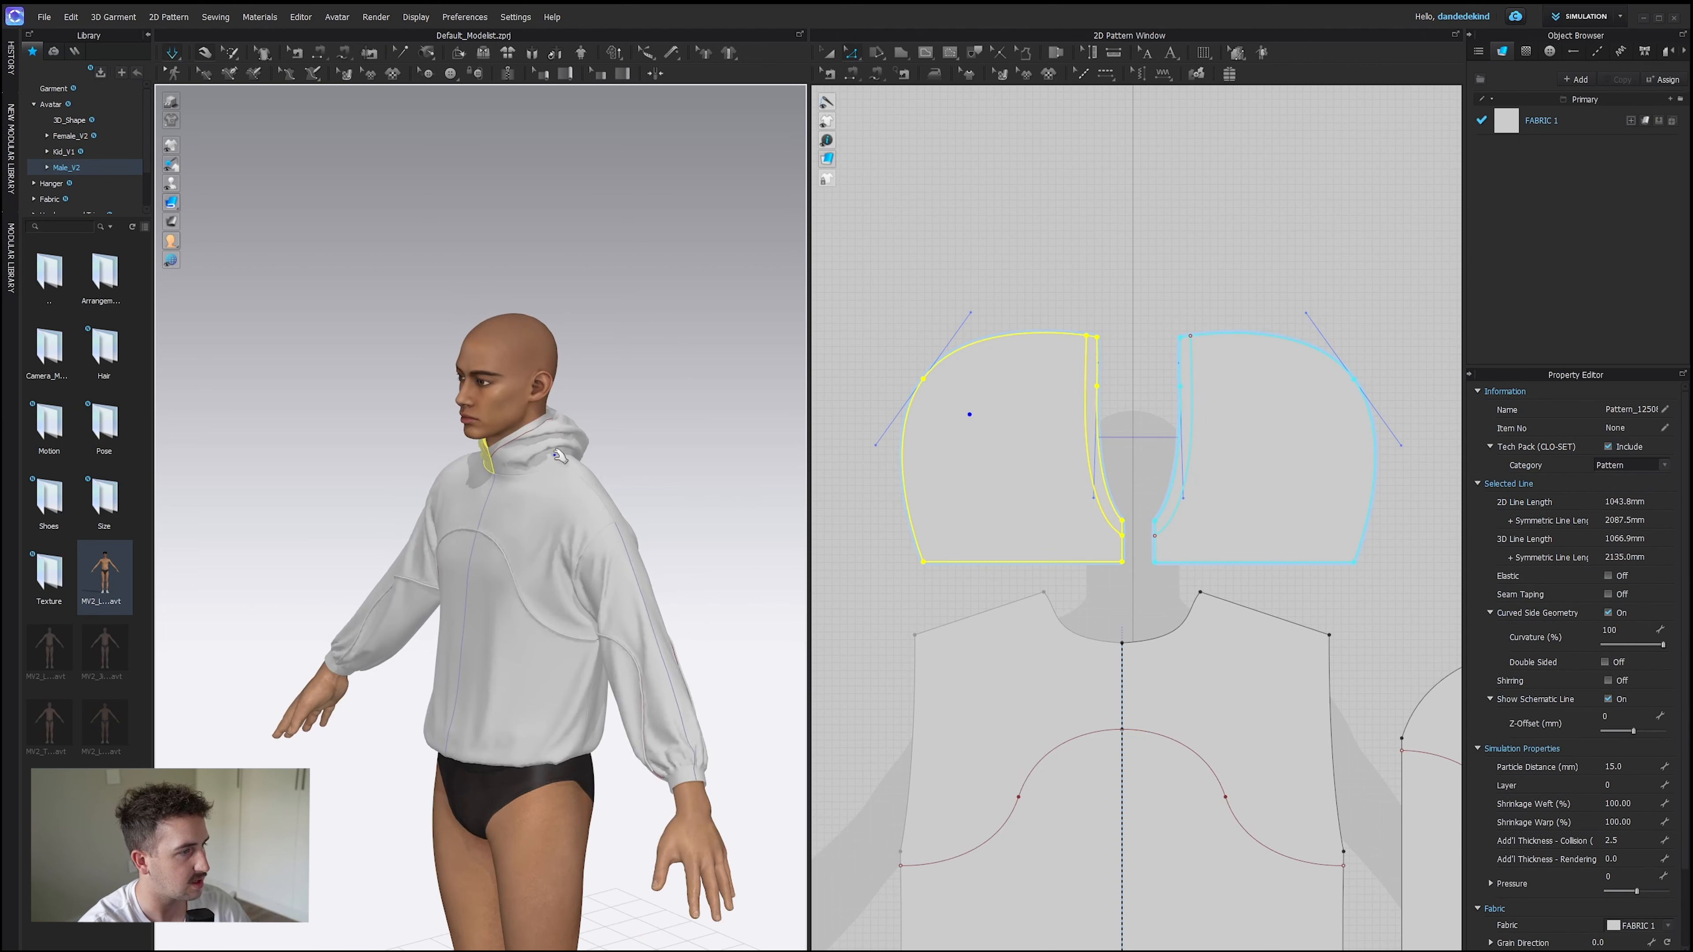
mouse_move(598, 490)
right_down()
mouse_move(663, 492)
mouse_move(632, 492)
right_up()
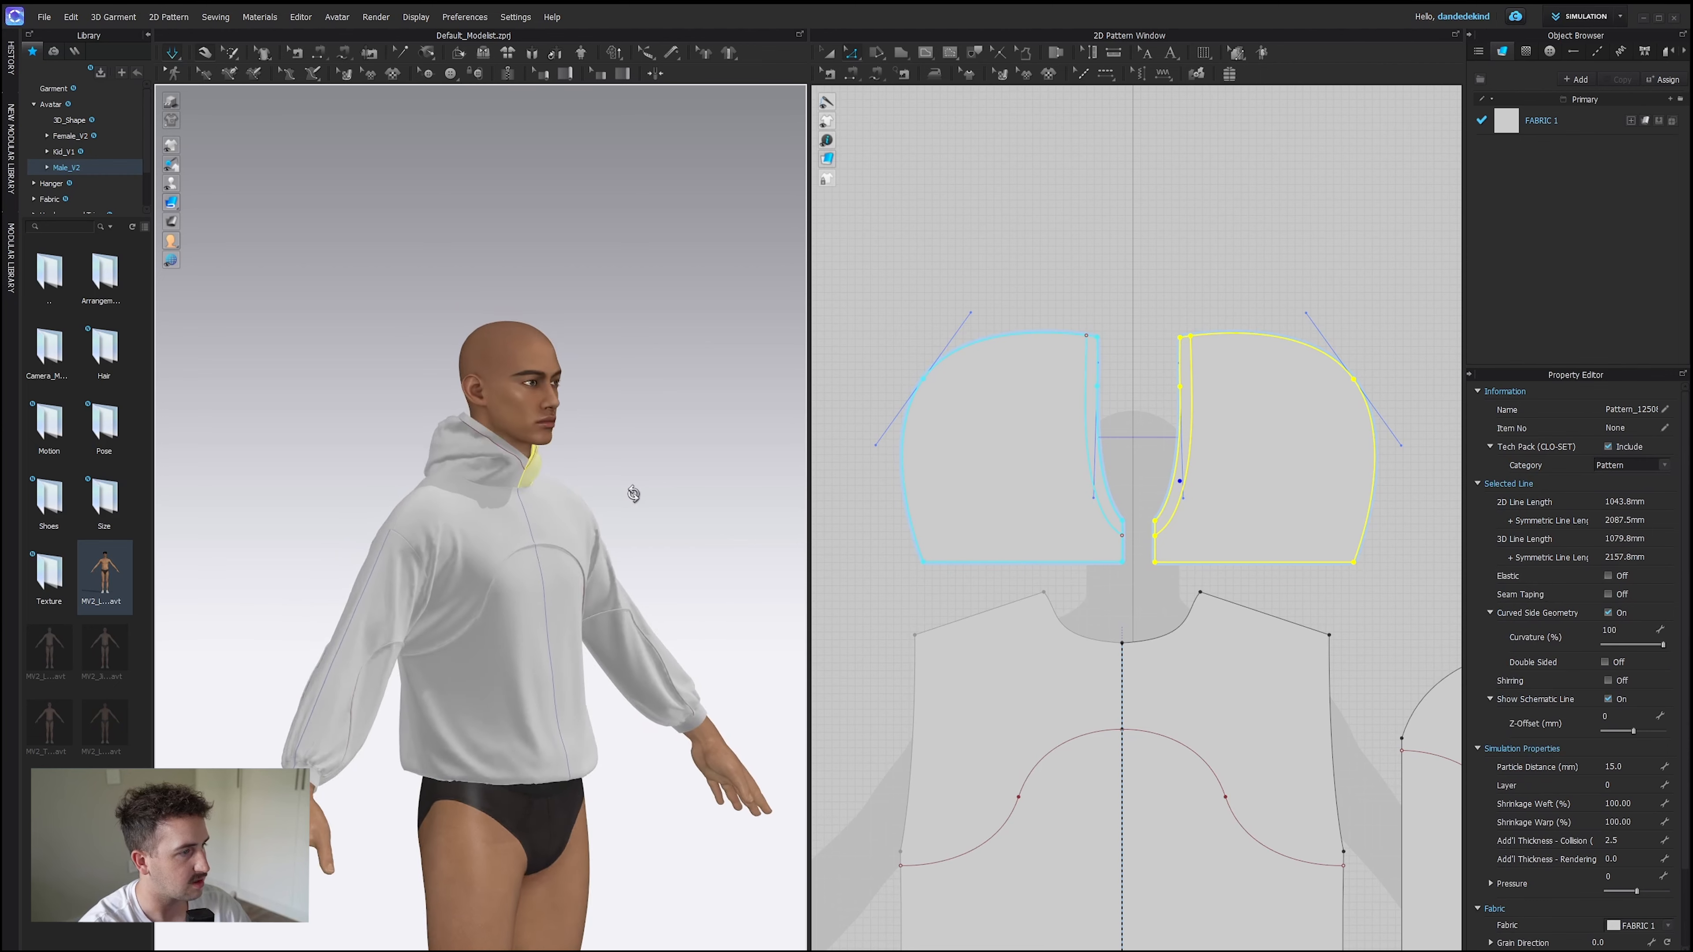
click(424, 465)
right_drag(424, 465, 540, 463)
click(551, 462)
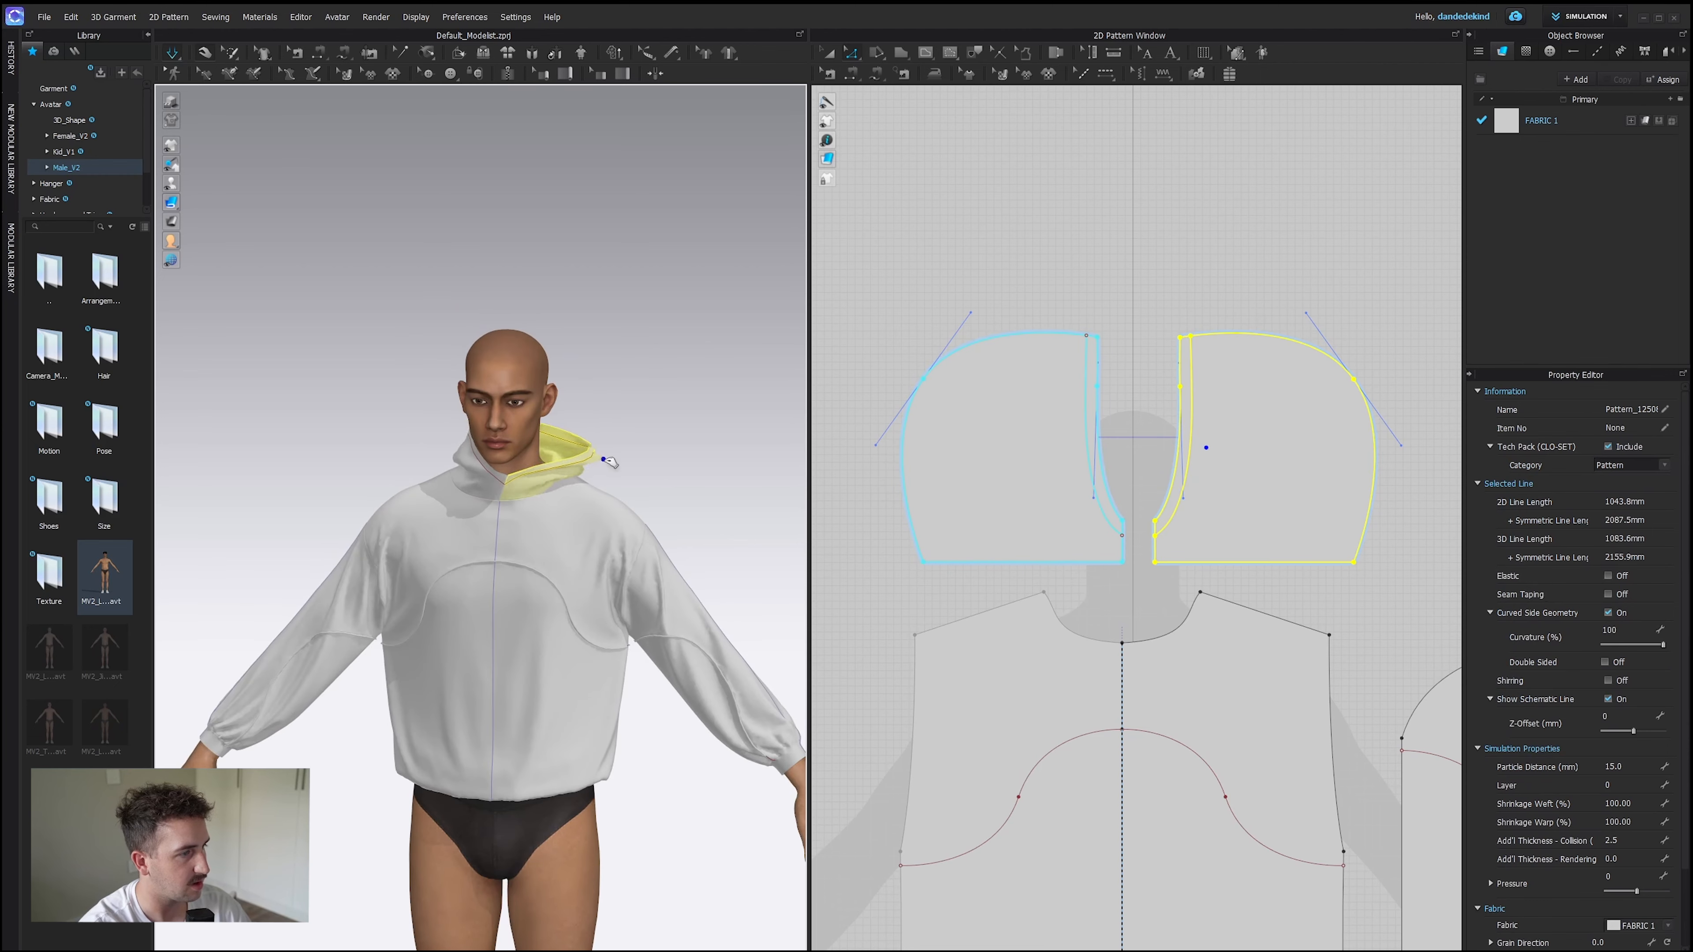
Switch to the browser to view the reference hoodie render, and return to the garment project.
key(super)
click(776, 937)
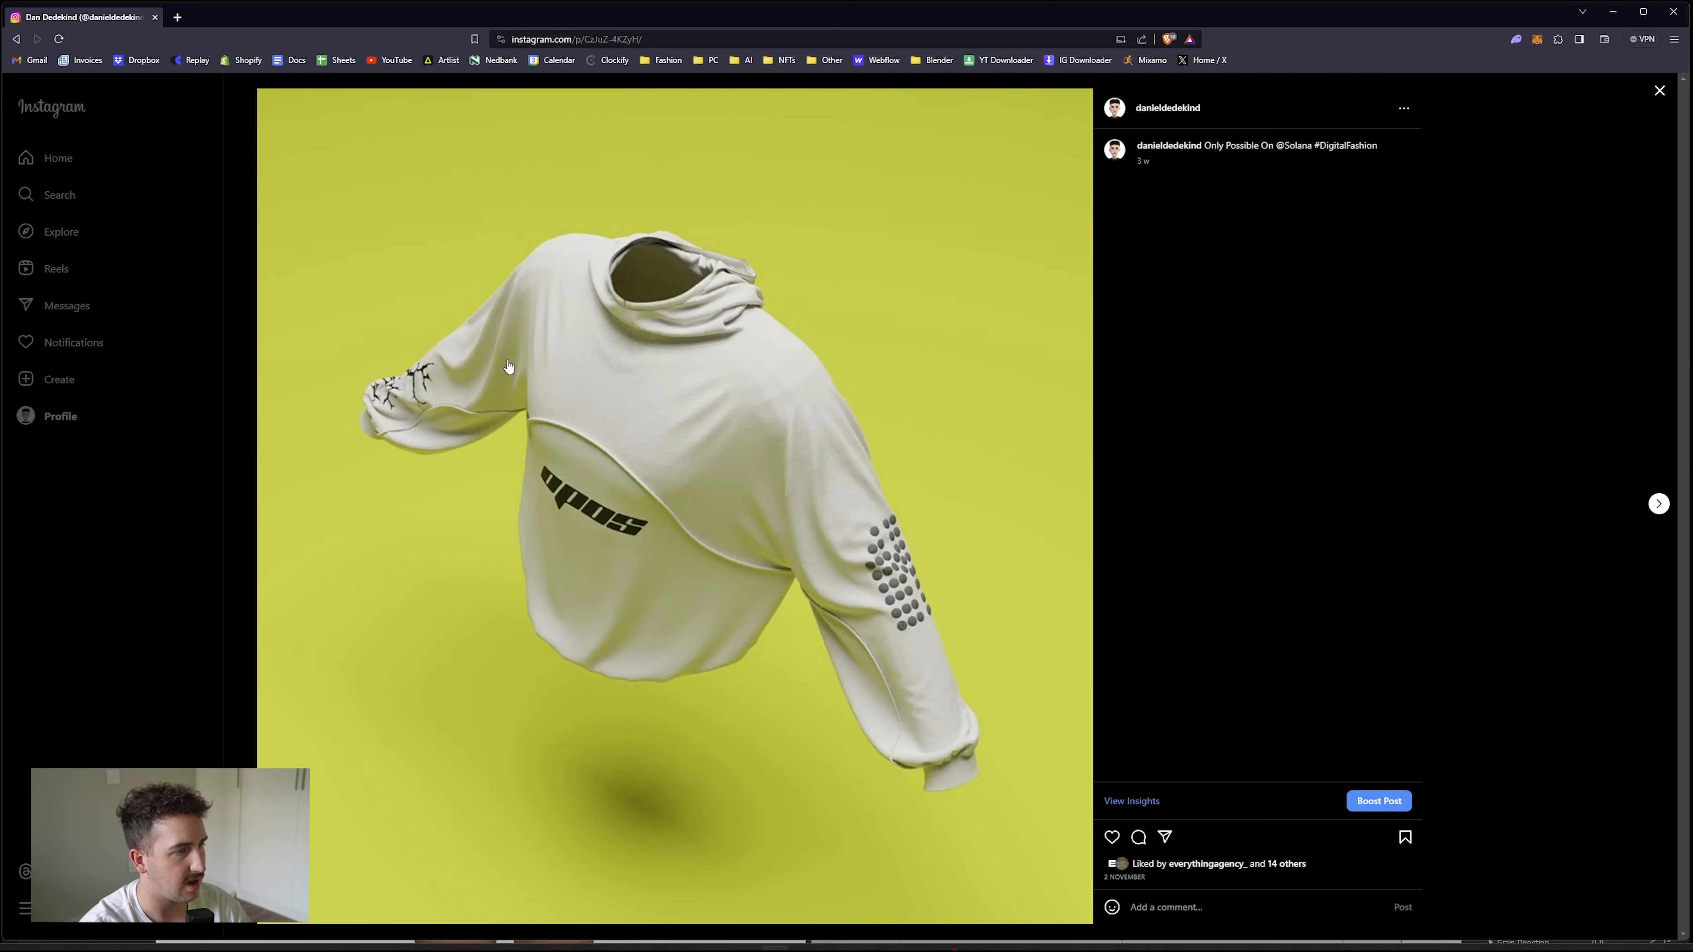
click(1613, 11)
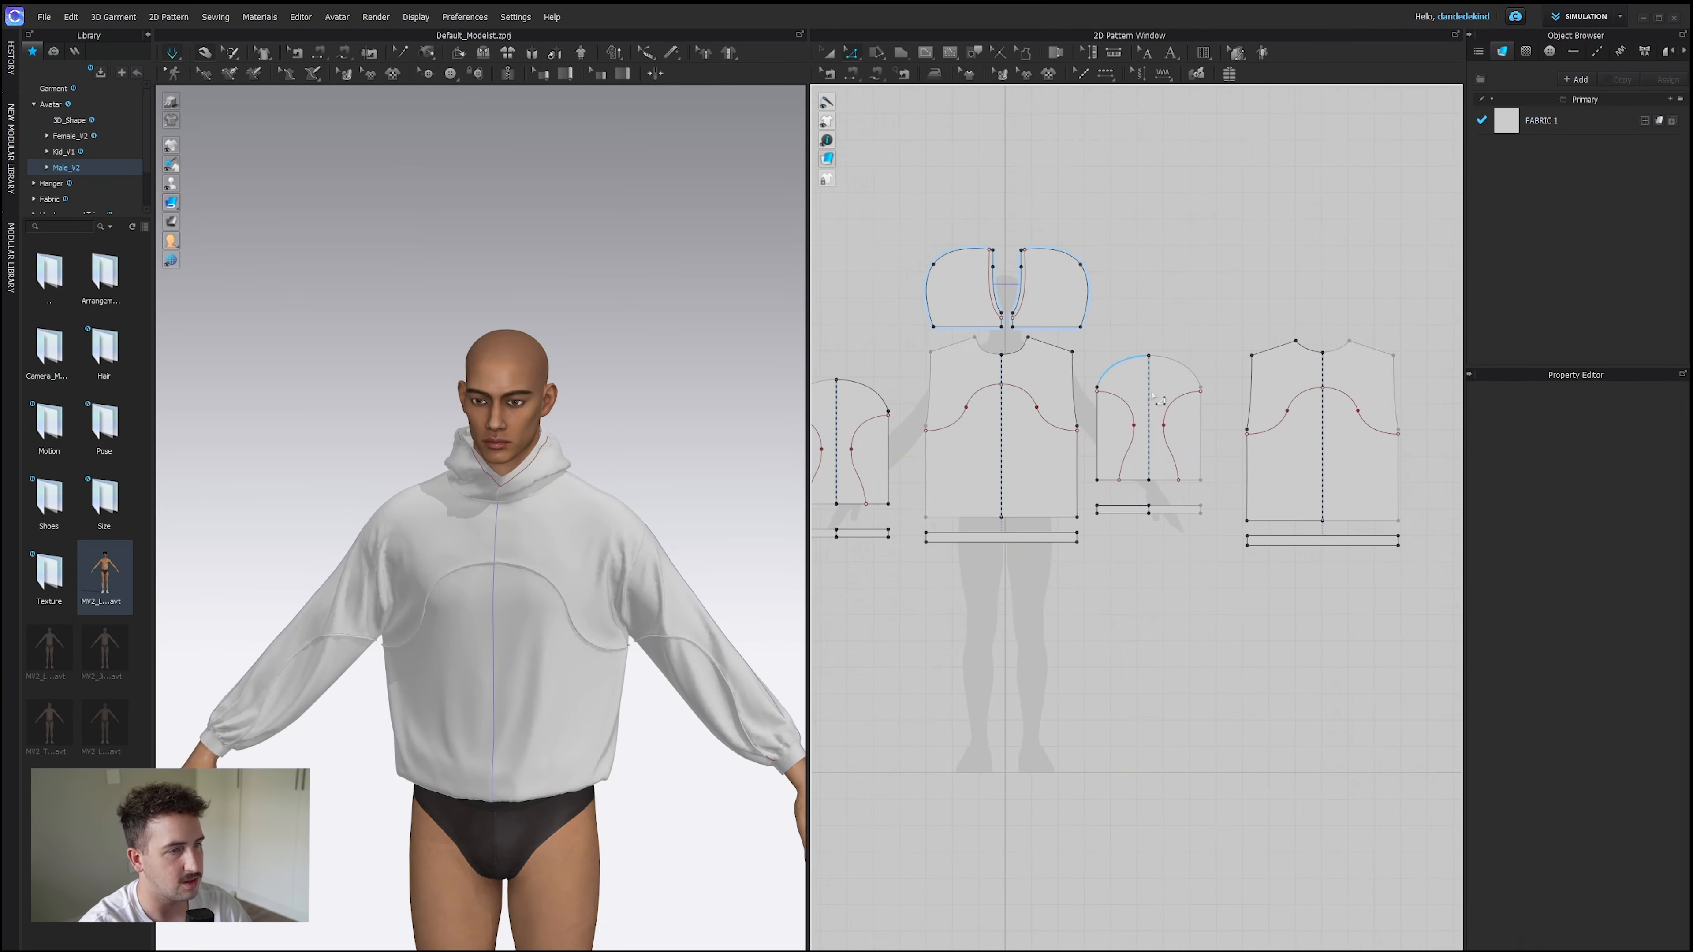
Load the image IMG_2328 from the CUSTOM-HOODIE folder on the Desktop as a graphic for the sleeve.
scroll(1193, 374, up, 5)
middle_drag(597, 516, 451, 429)
click(828, 53)
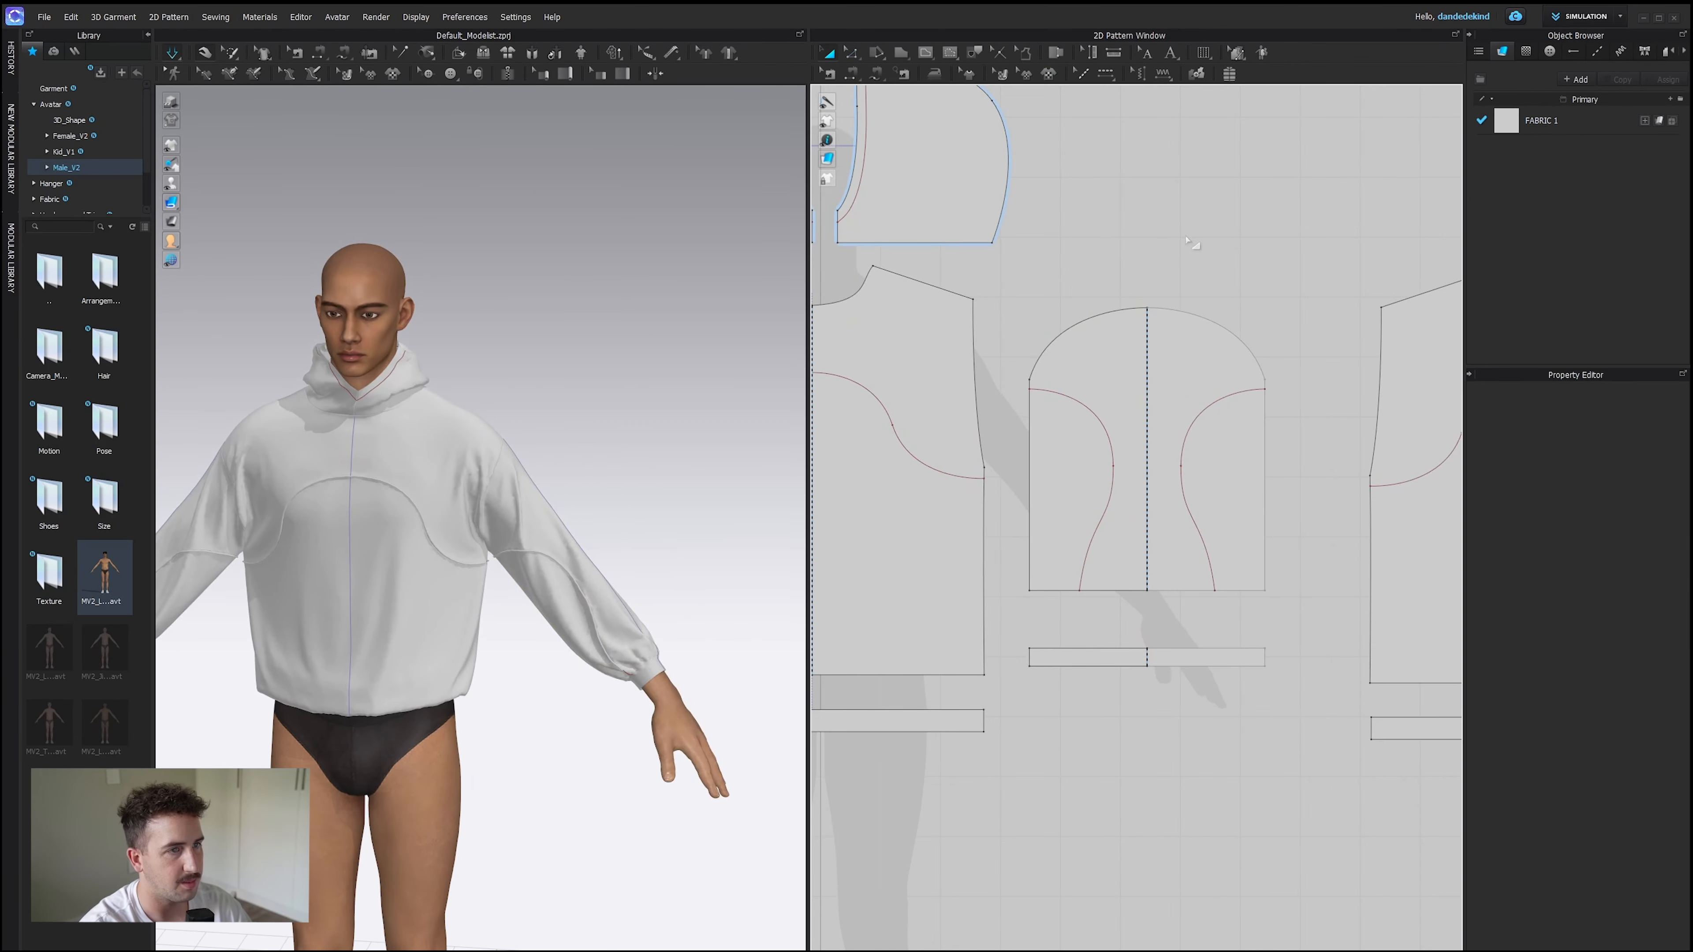
click(1047, 74)
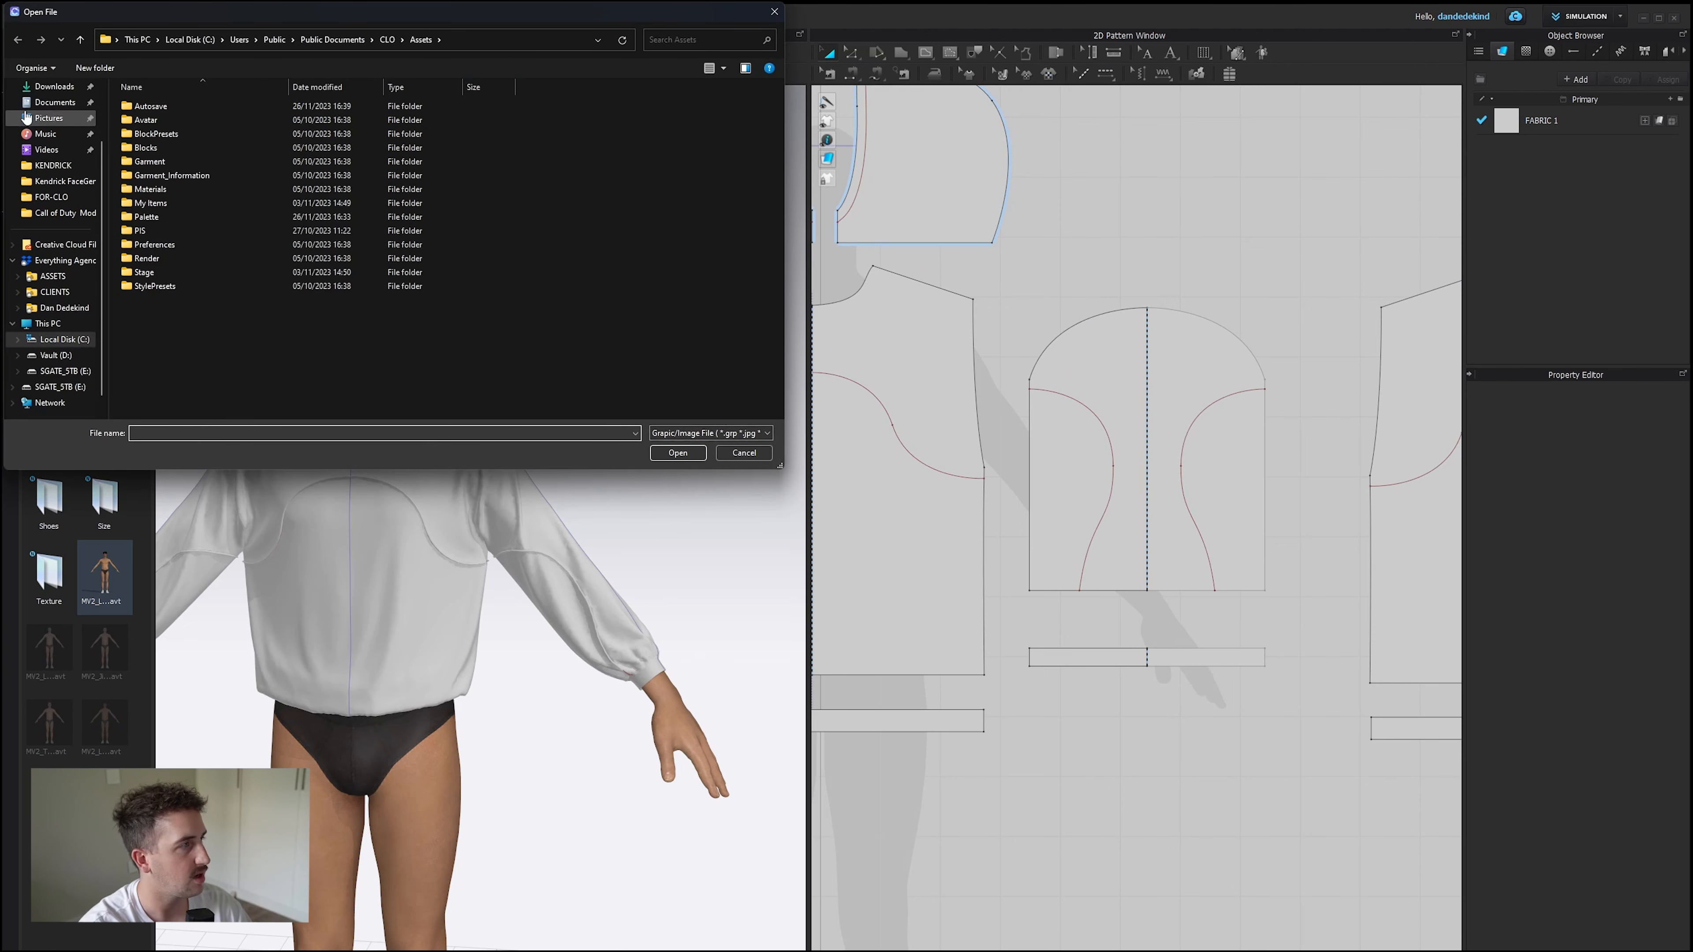
scroll(67, 301, up, 2)
click(49, 136)
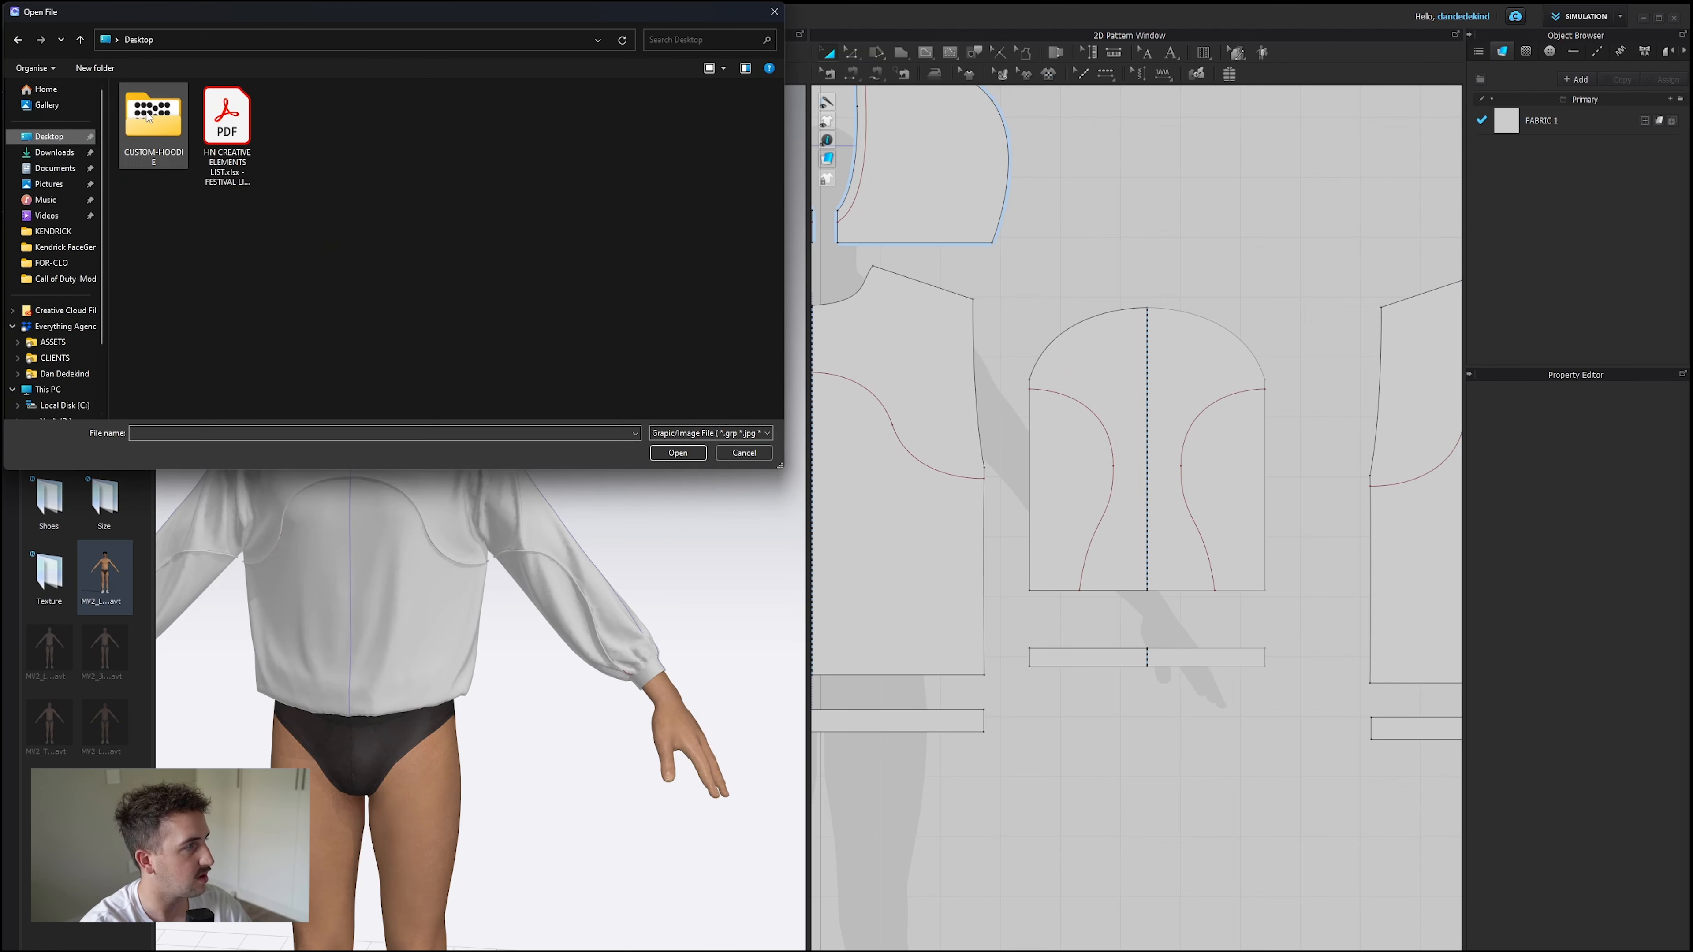
double_click(152, 115)
click(153, 117)
click(678, 453)
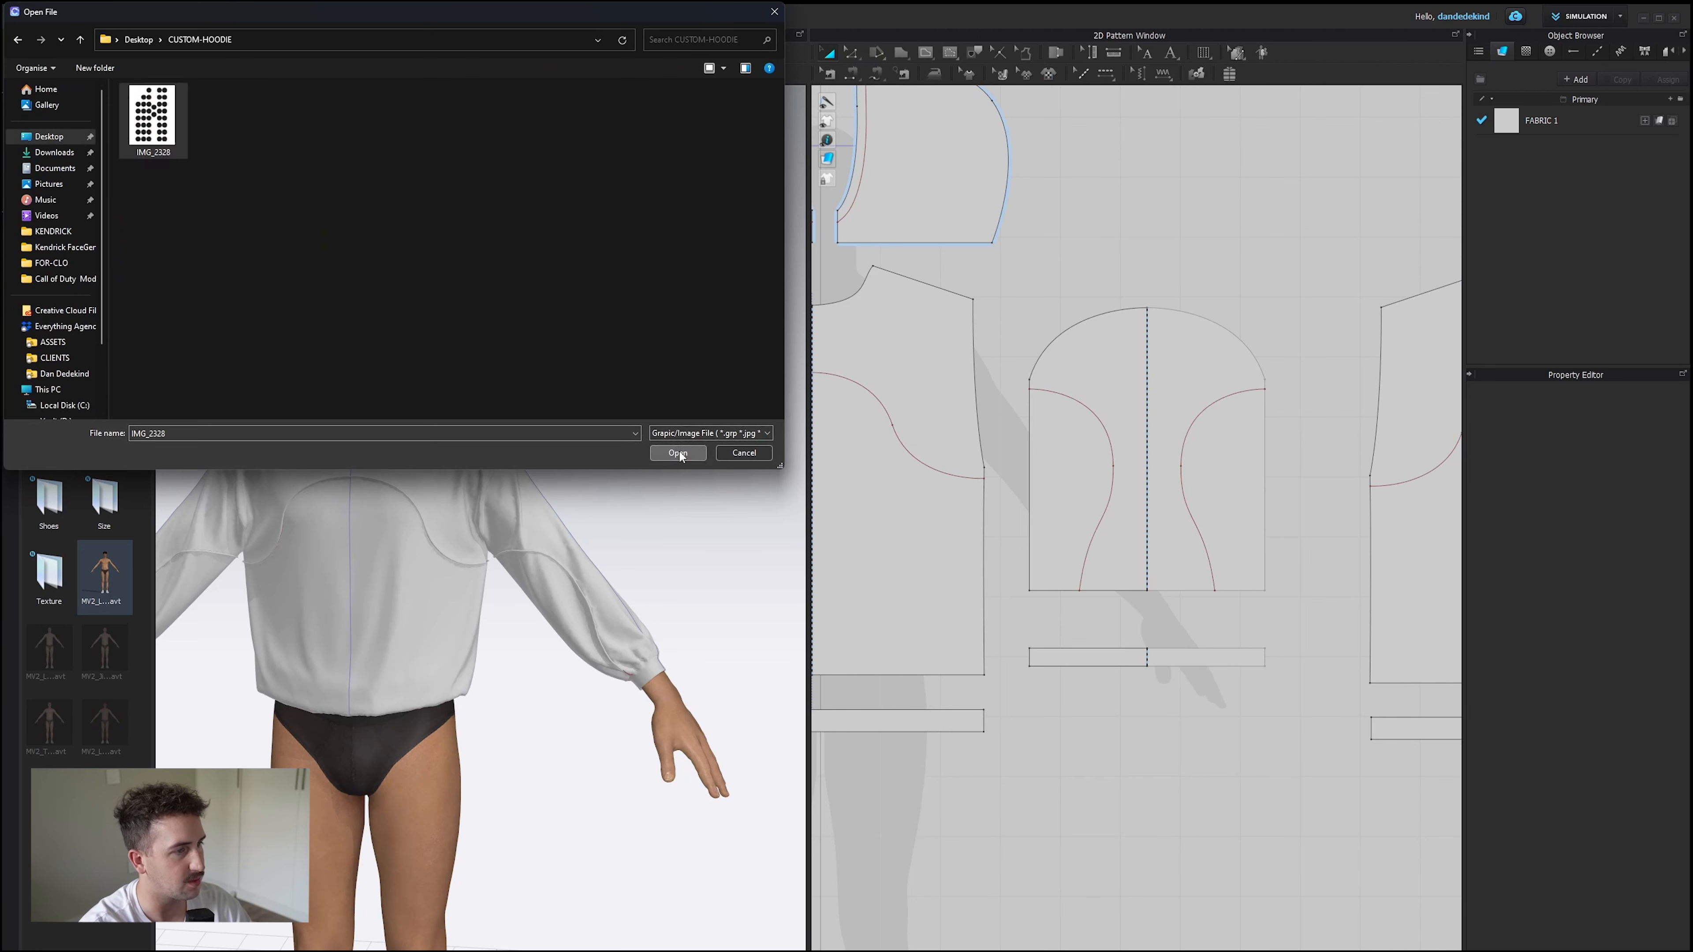
Place the dotted graphic on the sleeve pattern beside the front body, keeping the proposed size and position.
click(1157, 408)
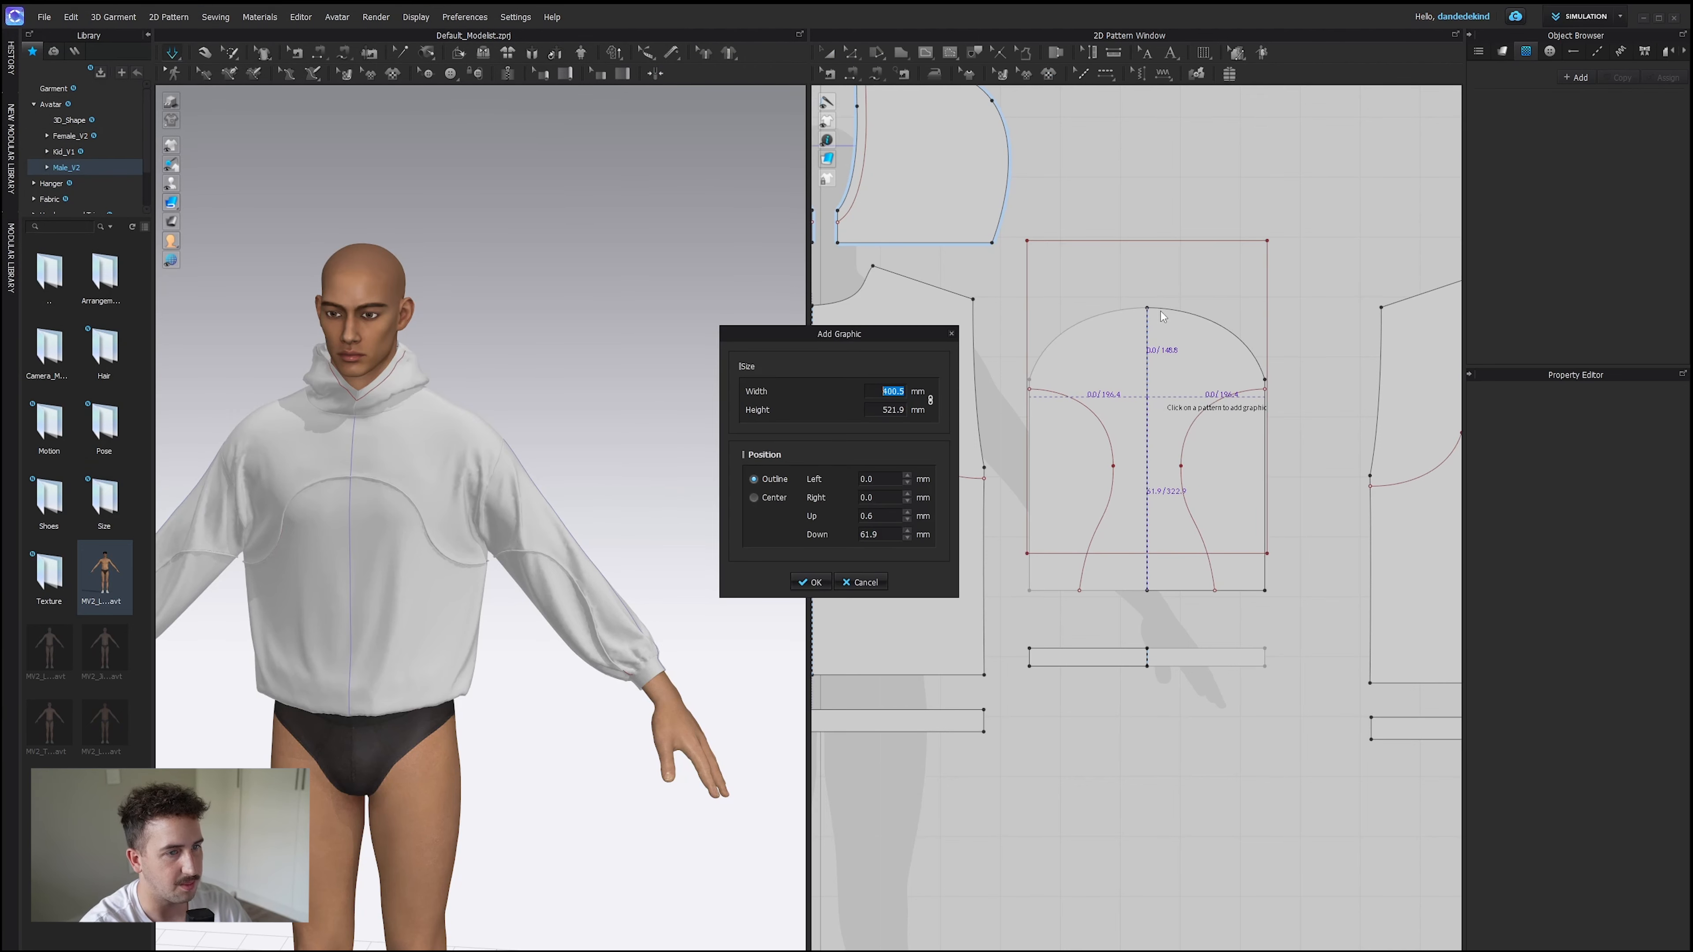
click(826, 583)
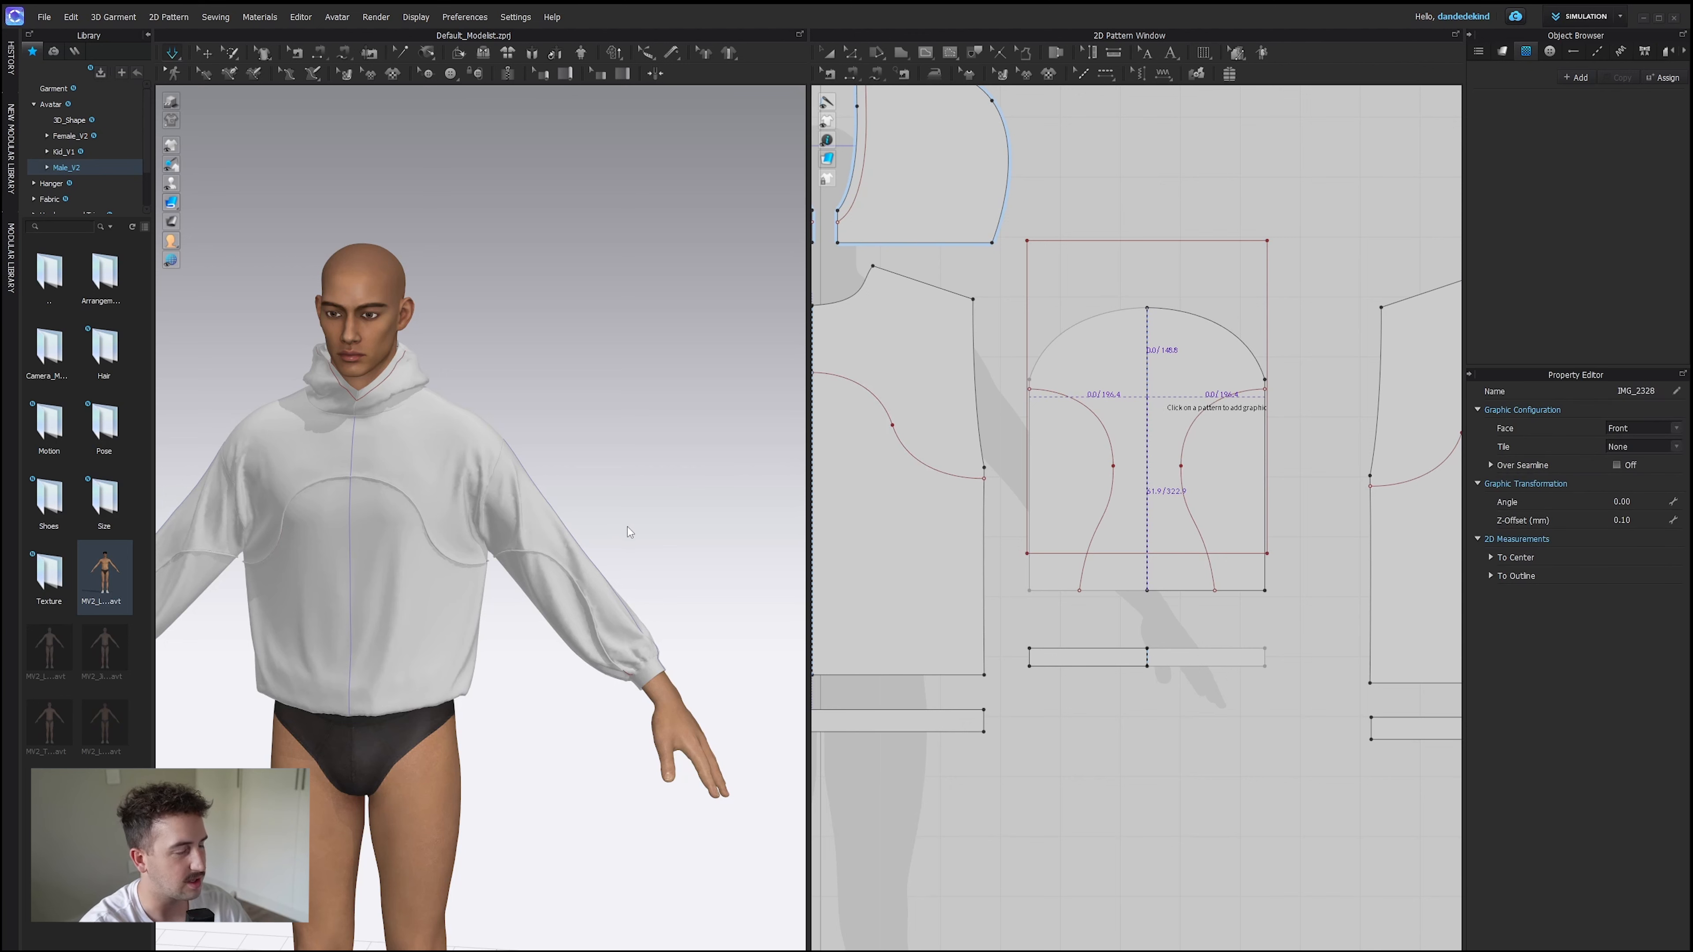
click(1160, 374)
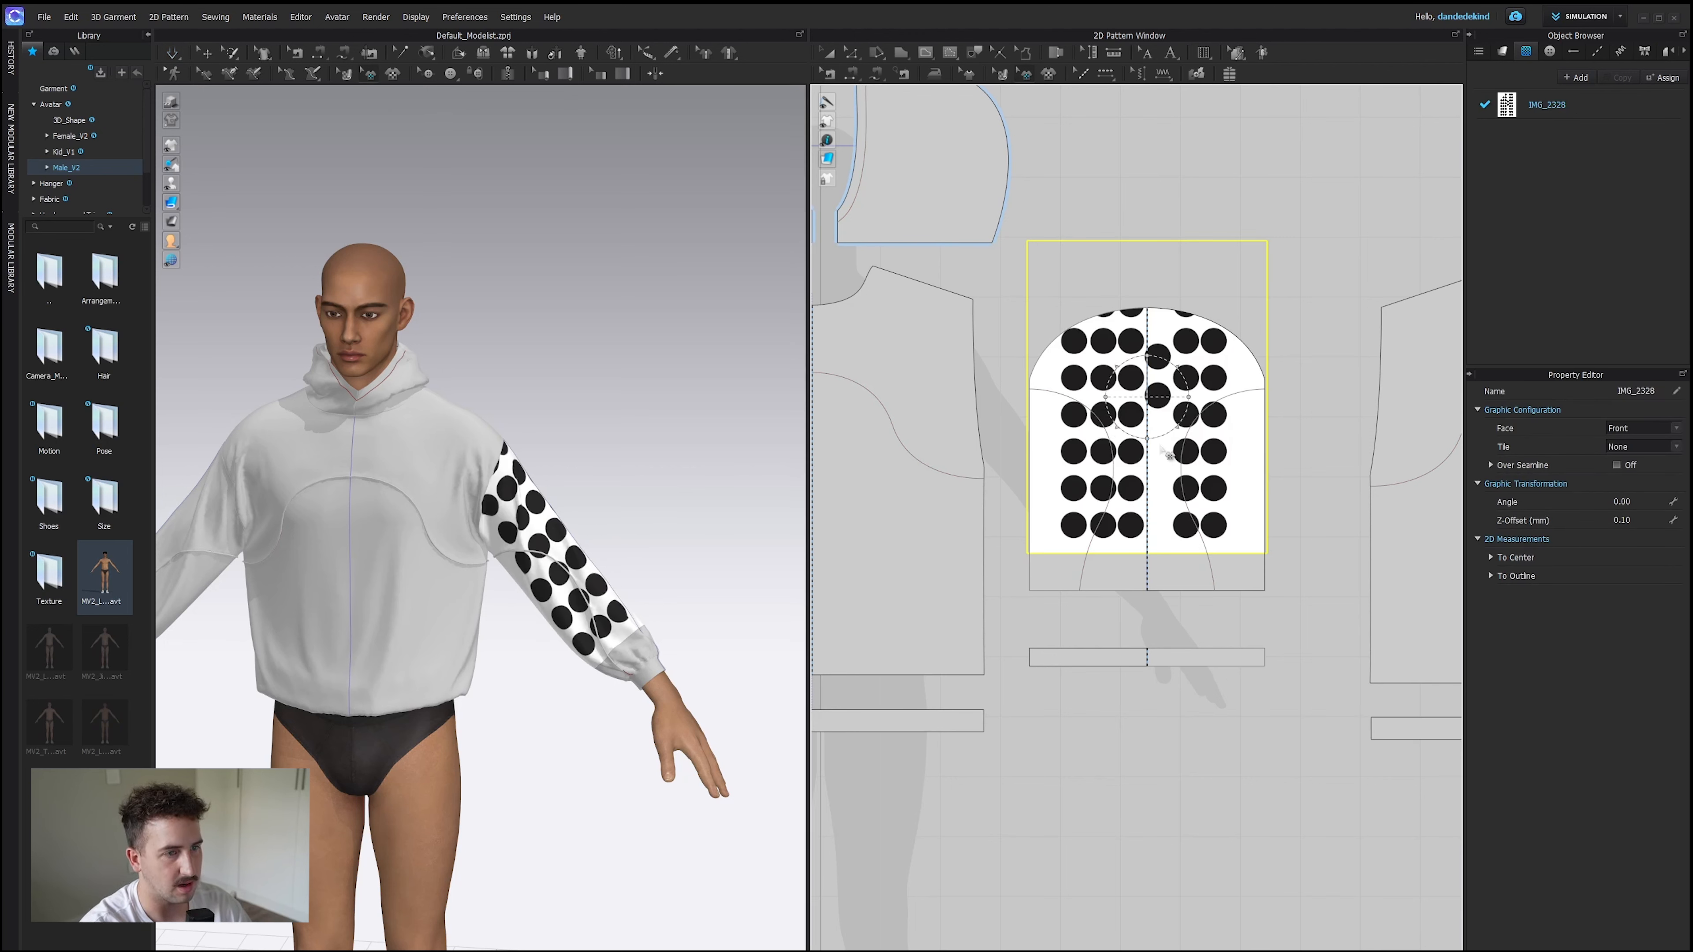
Shrink the dotted graphic to a small patch and centre it on the upper part of the sleeve pattern.
mouse_move(1175, 369)
mouse_down()
mouse_move(1133, 377)
mouse_move(1163, 394)
mouse_up()
mouse_move(600, 478)
right_down()
mouse_move(481, 480)
mouse_move(580, 470)
right_up()
click(1187, 393)
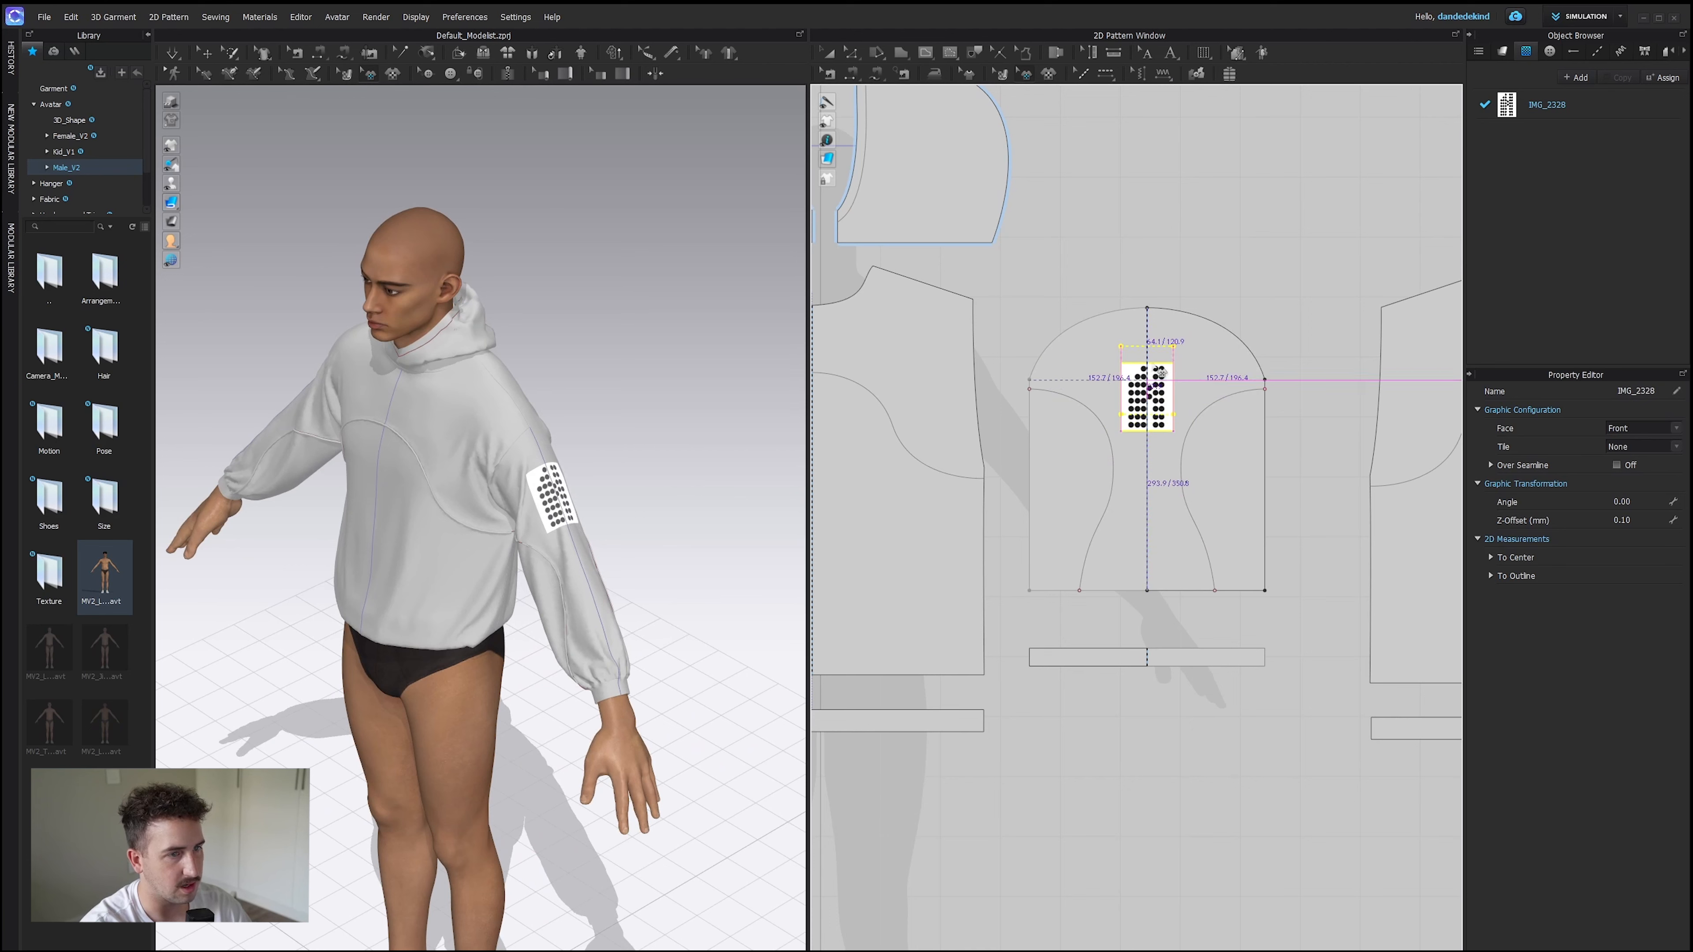
drag(1167, 379, 1170, 368)
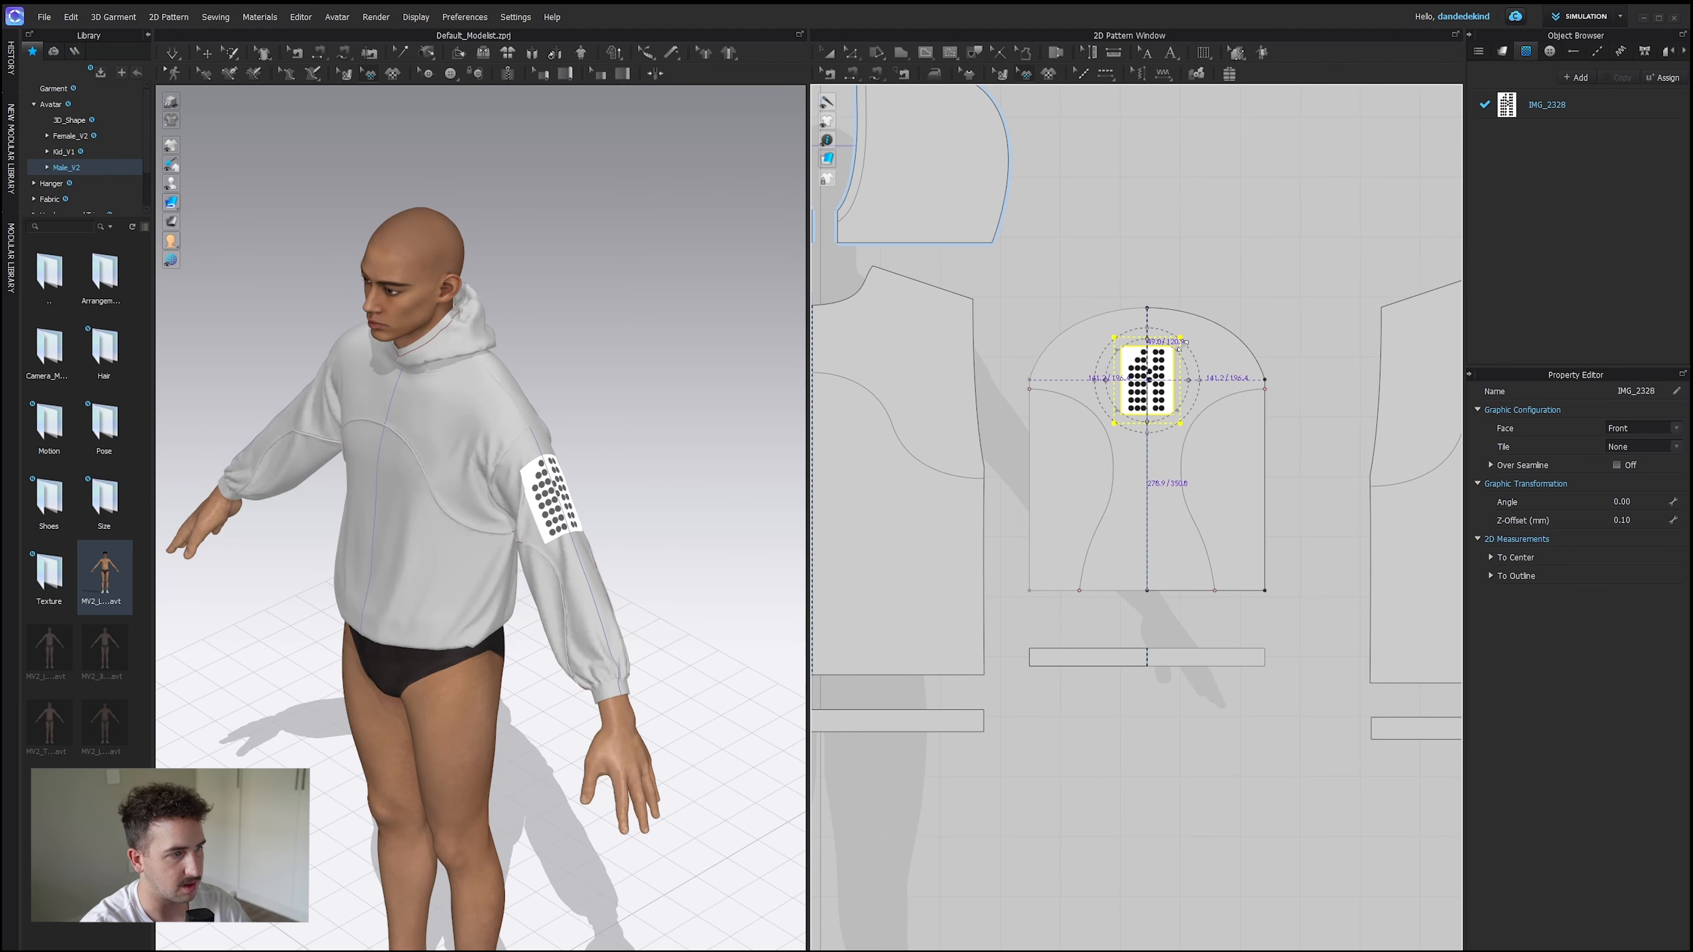
Draw an internal circle with a circumference of about 37.6 mm over the single top dot of the graphic.
scroll(1179, 341, up, 5)
click(926, 54)
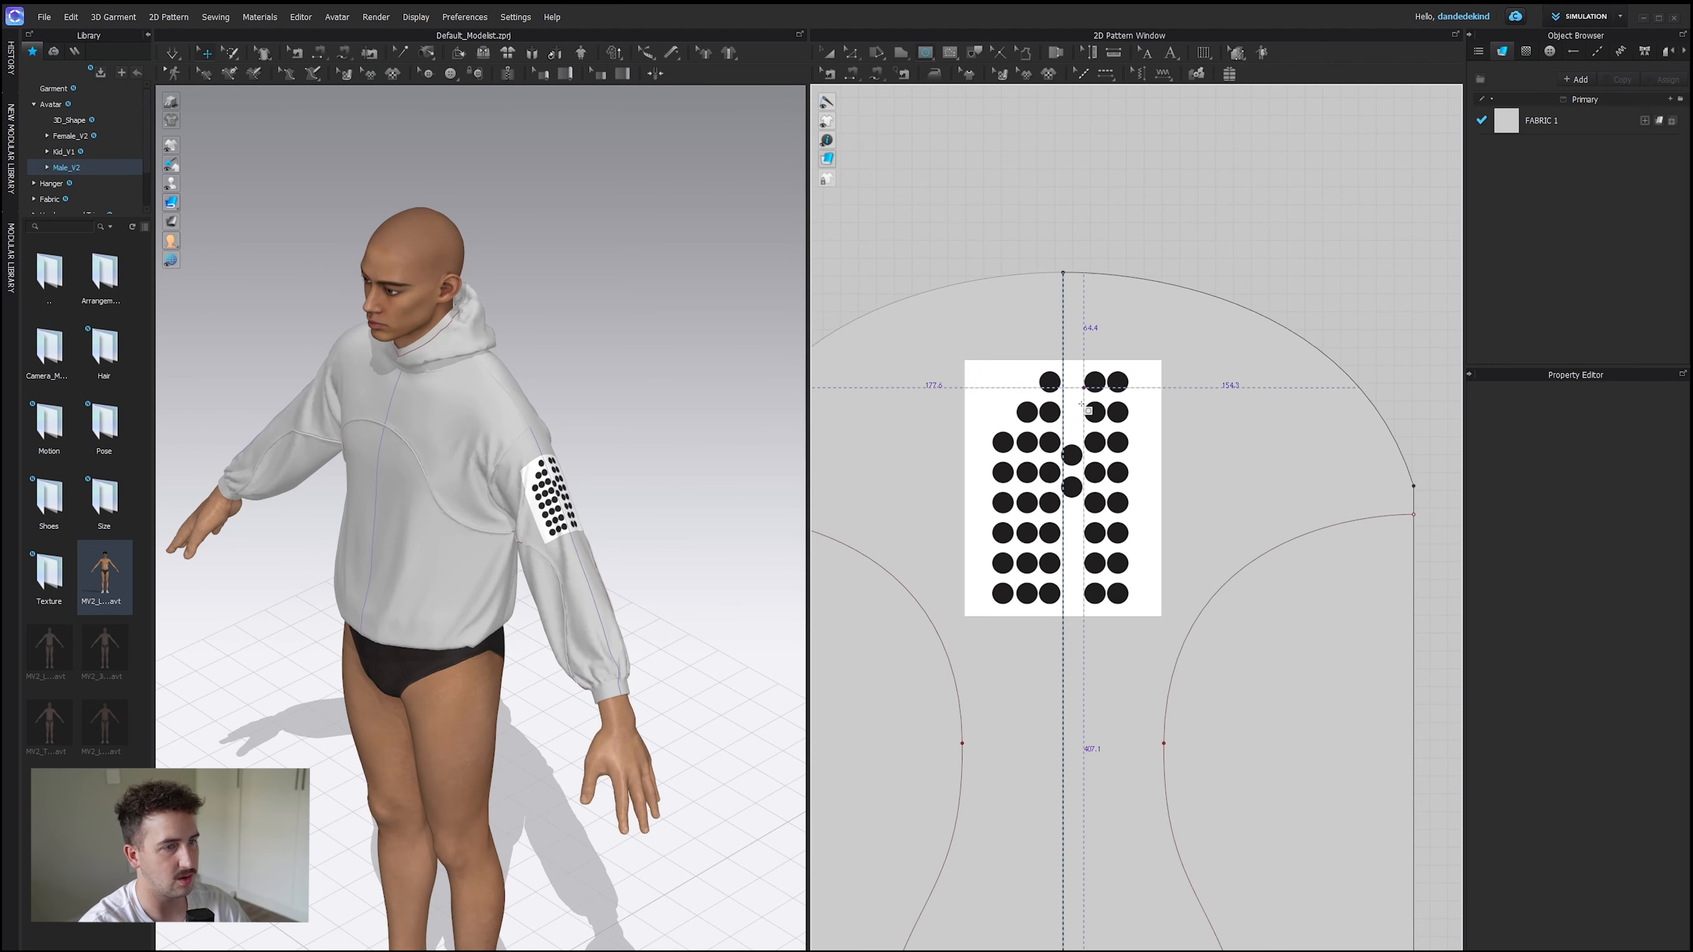
scroll(1037, 360, up, 3)
click(1030, 358)
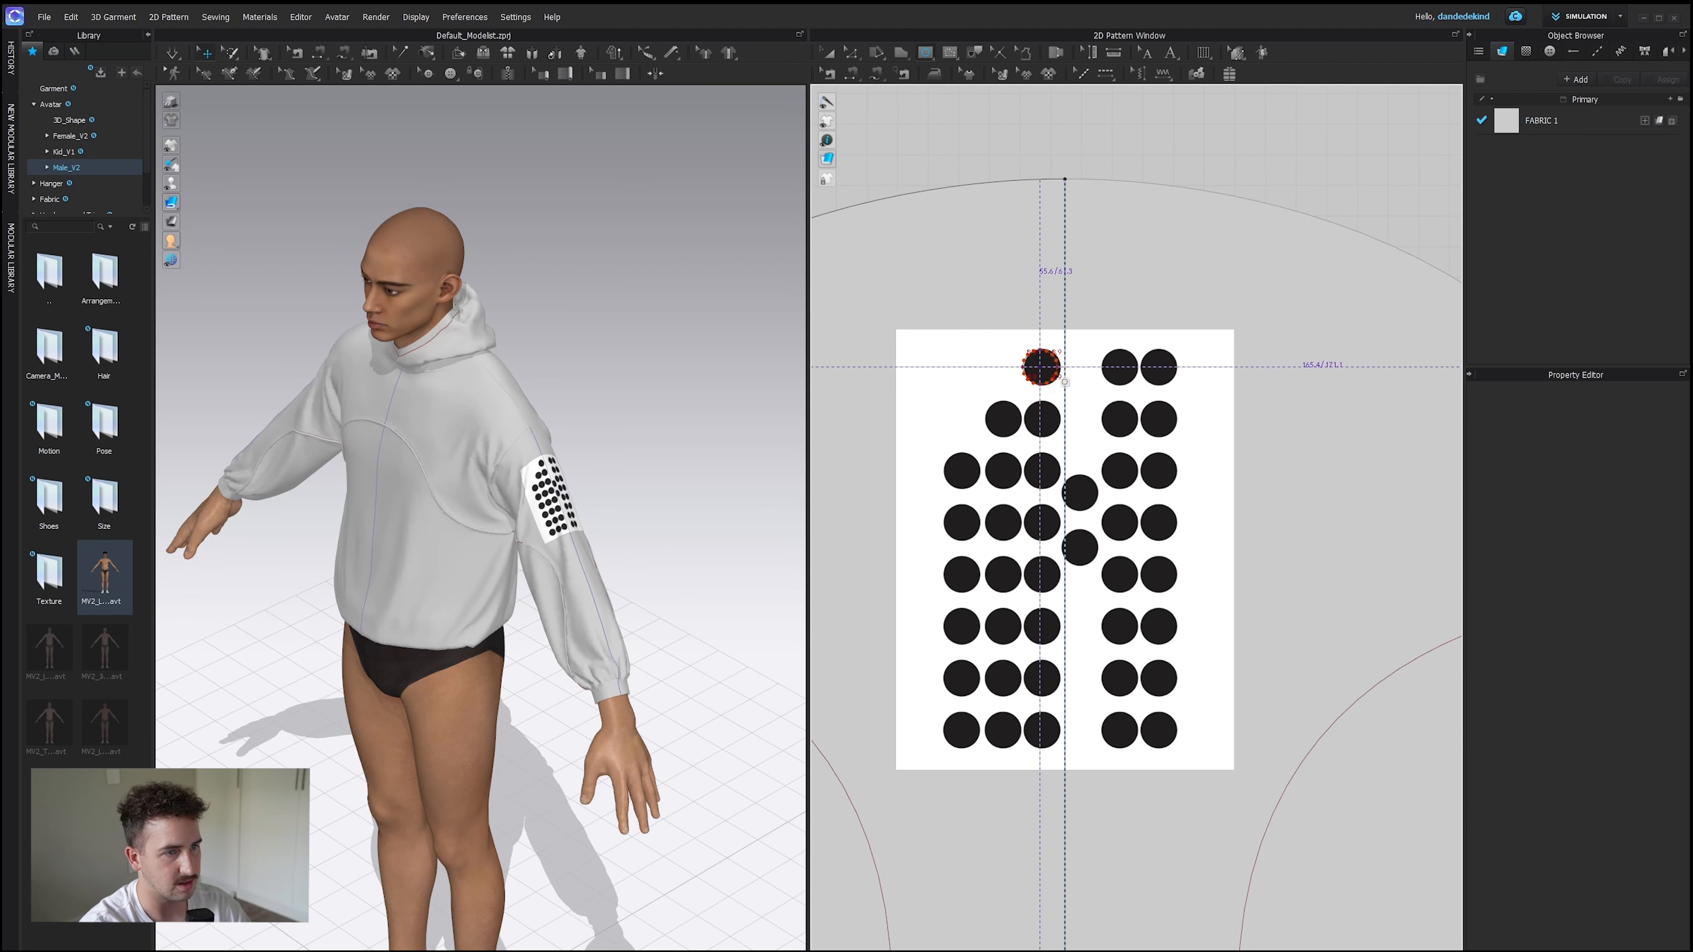
click(1065, 382)
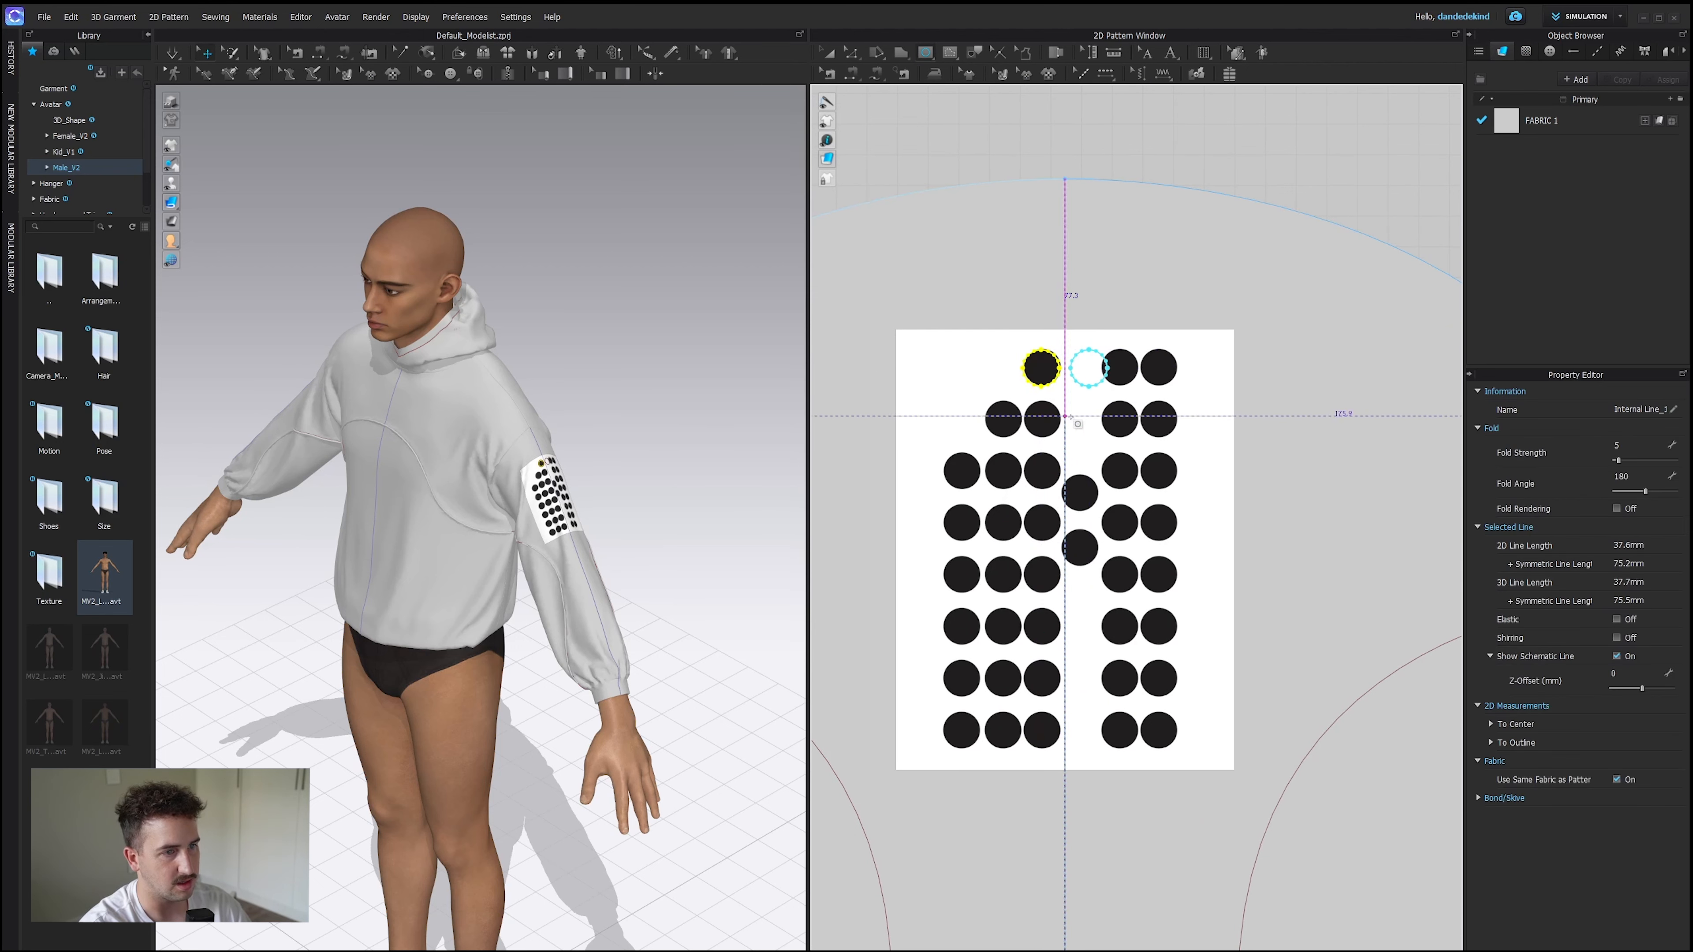
Disable symmetric editing between the two halves of the sleeve pattern.
scroll(1109, 435, down, 4)
key(a)
click(1156, 426)
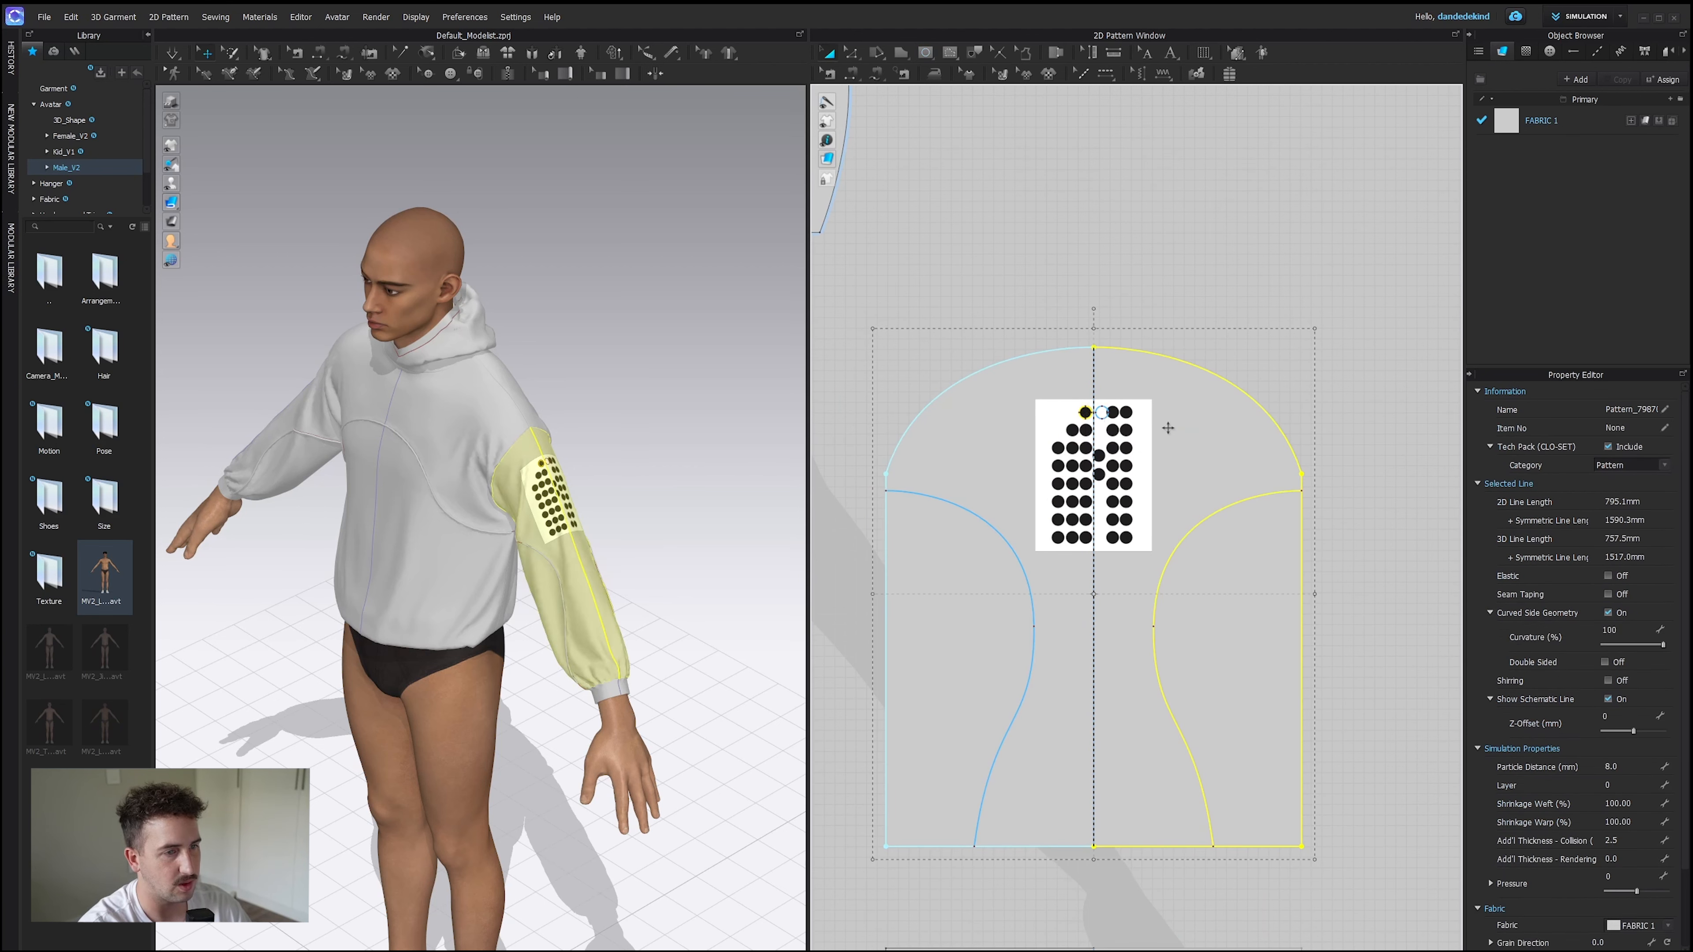
right_click(1075, 422)
click(1171, 608)
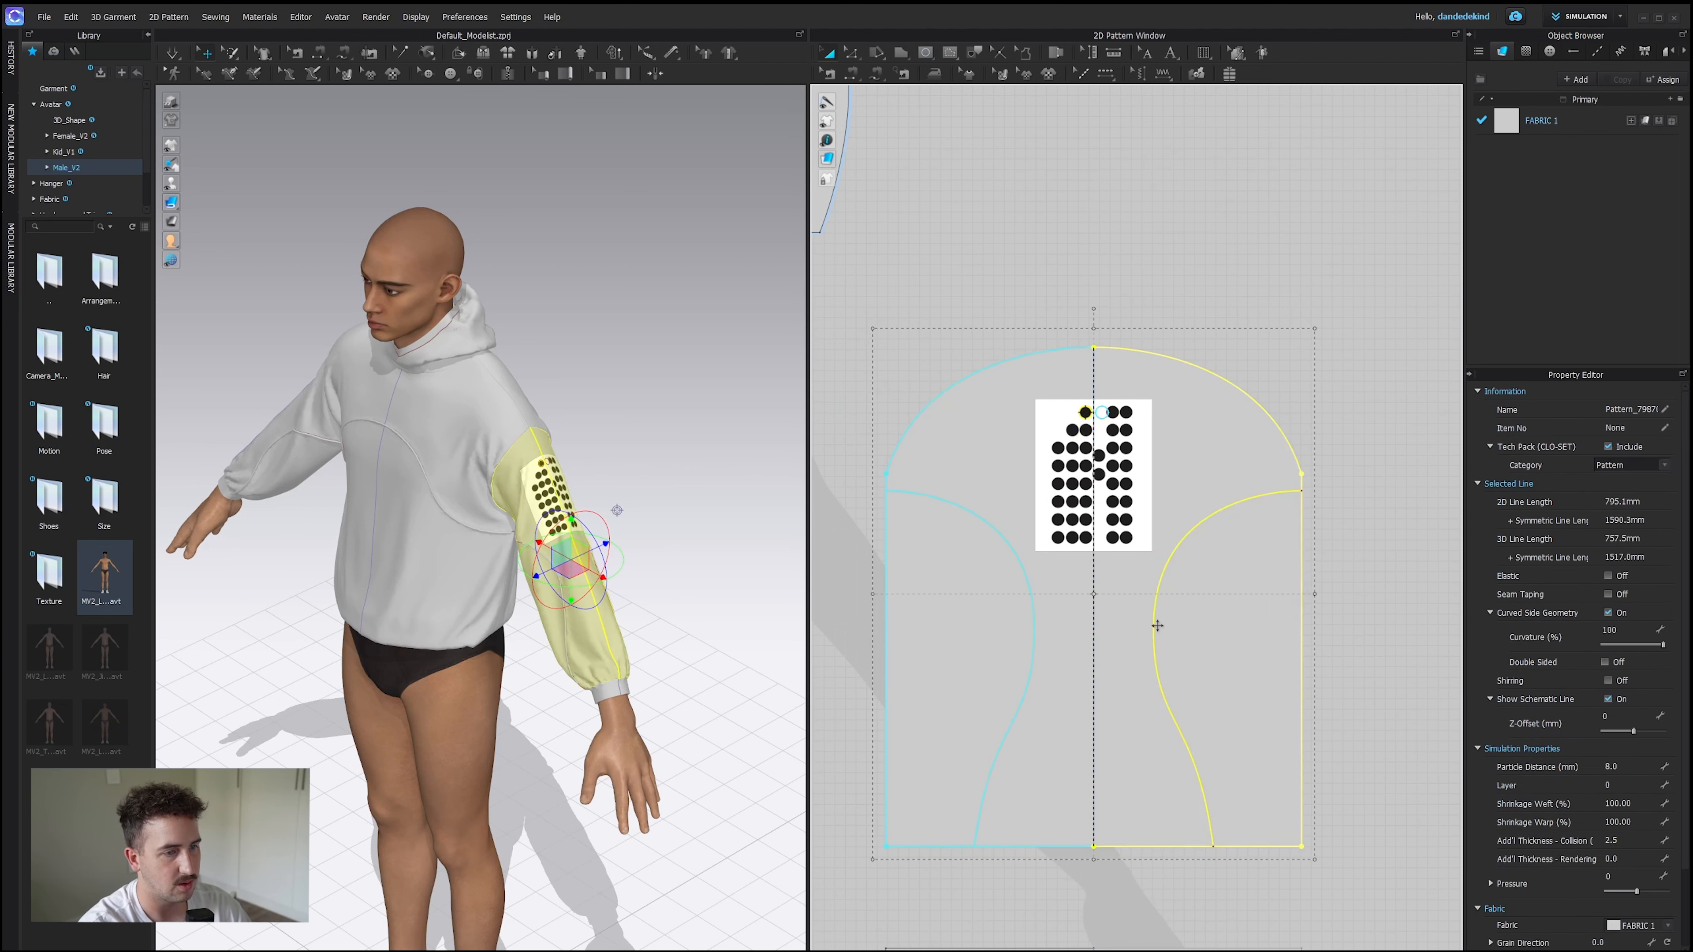
key(Escape)
Move the mirrored circle onto the second dot of the top row and paste a copy over the third dot.
scroll(1091, 518, up, 3)
click(1098, 531)
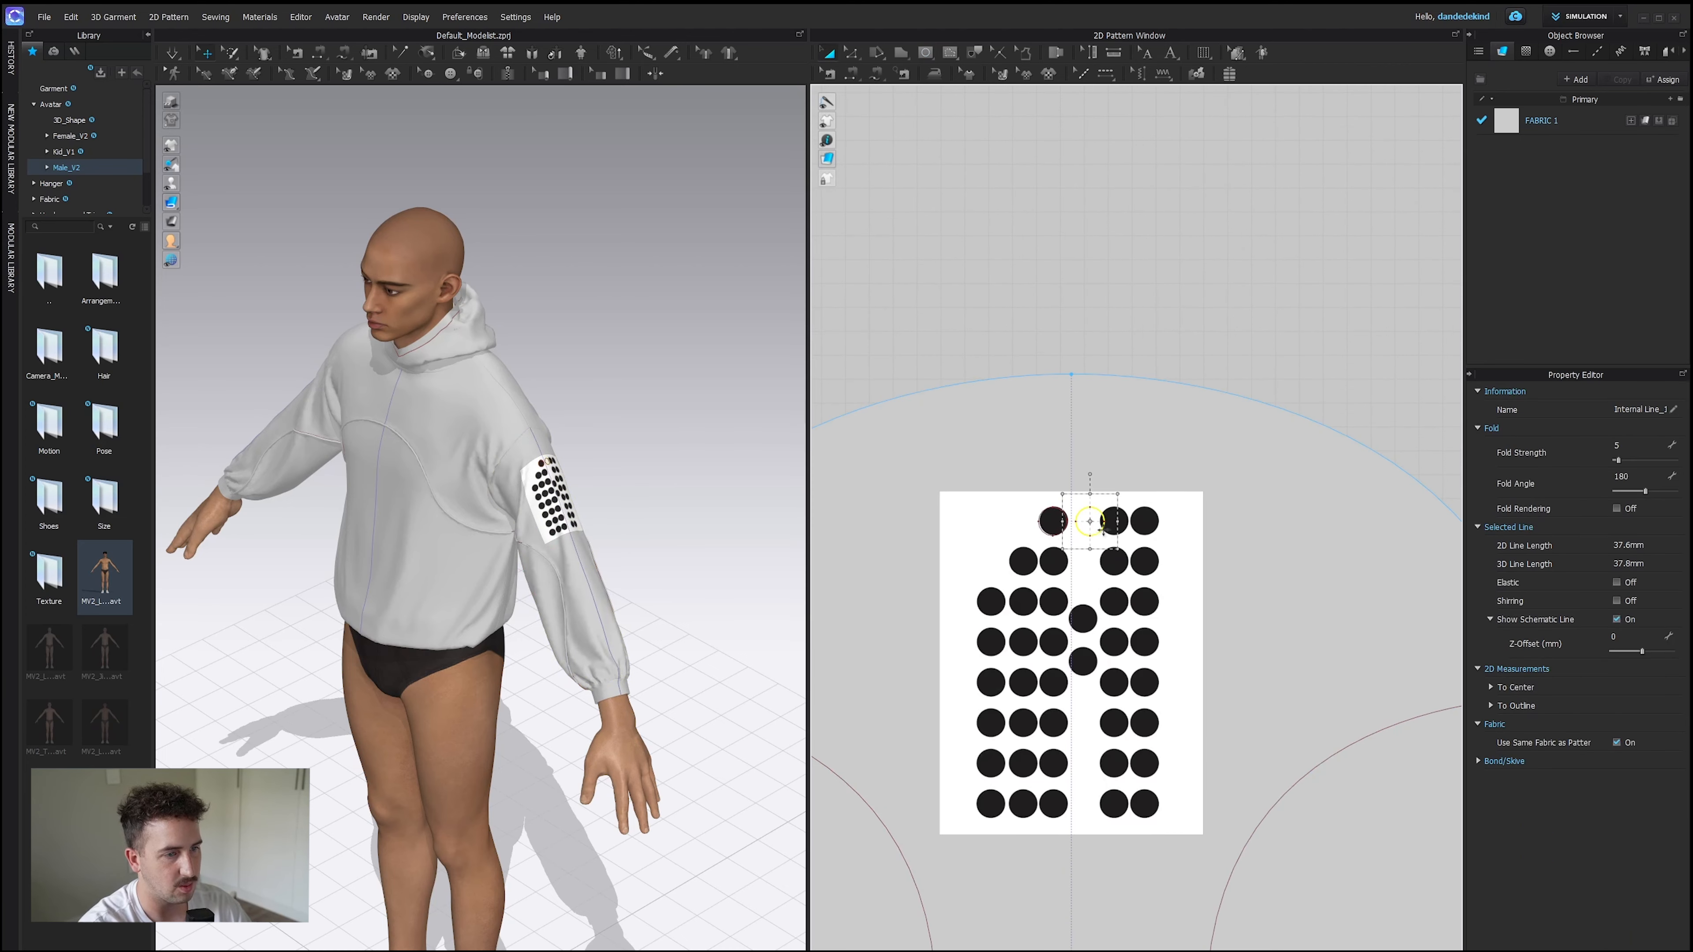
drag(1124, 532, 1125, 527)
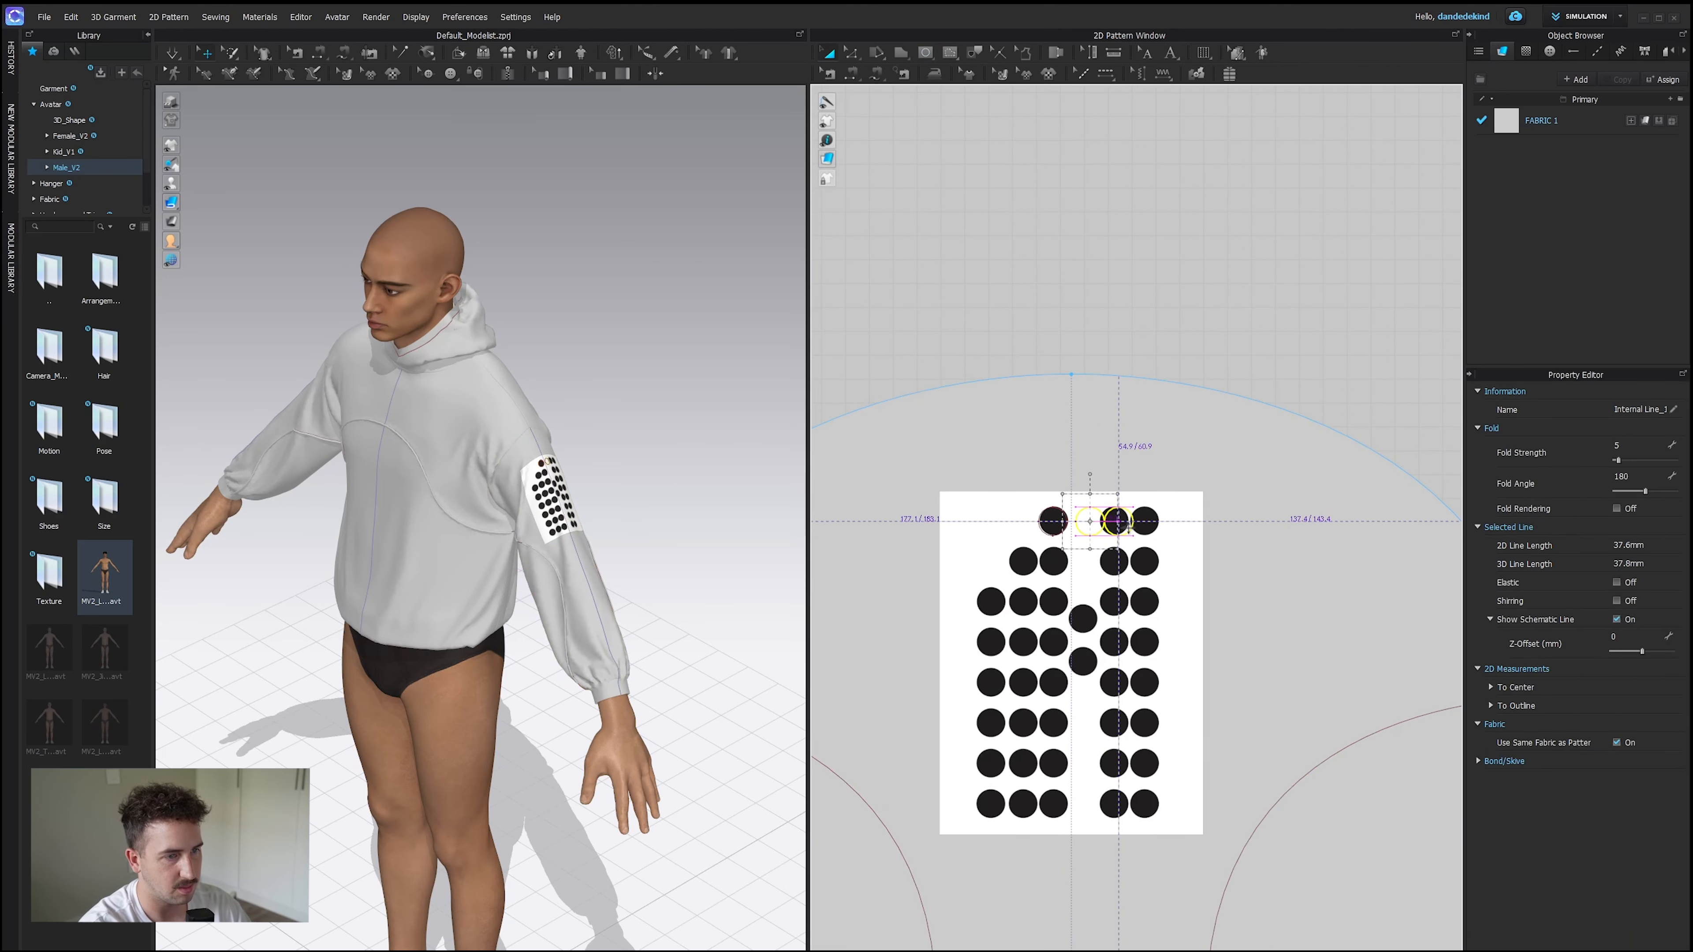
scroll(1125, 527, down, 3)
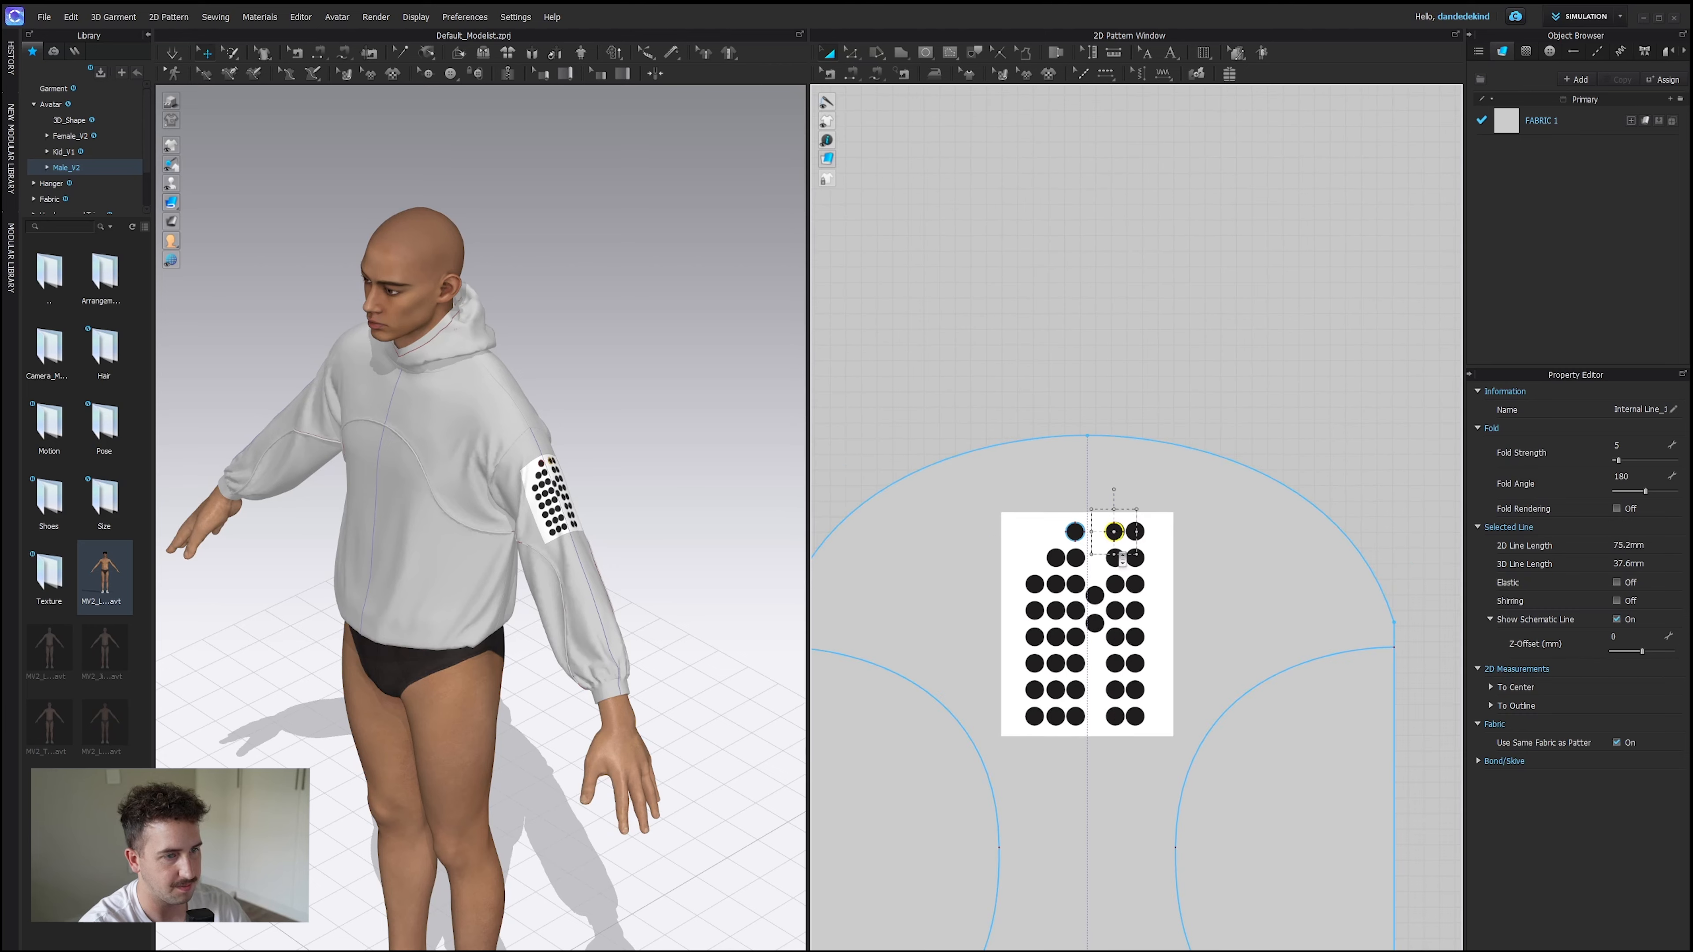
scroll(1125, 527, up, 5)
key(ctrl+v)
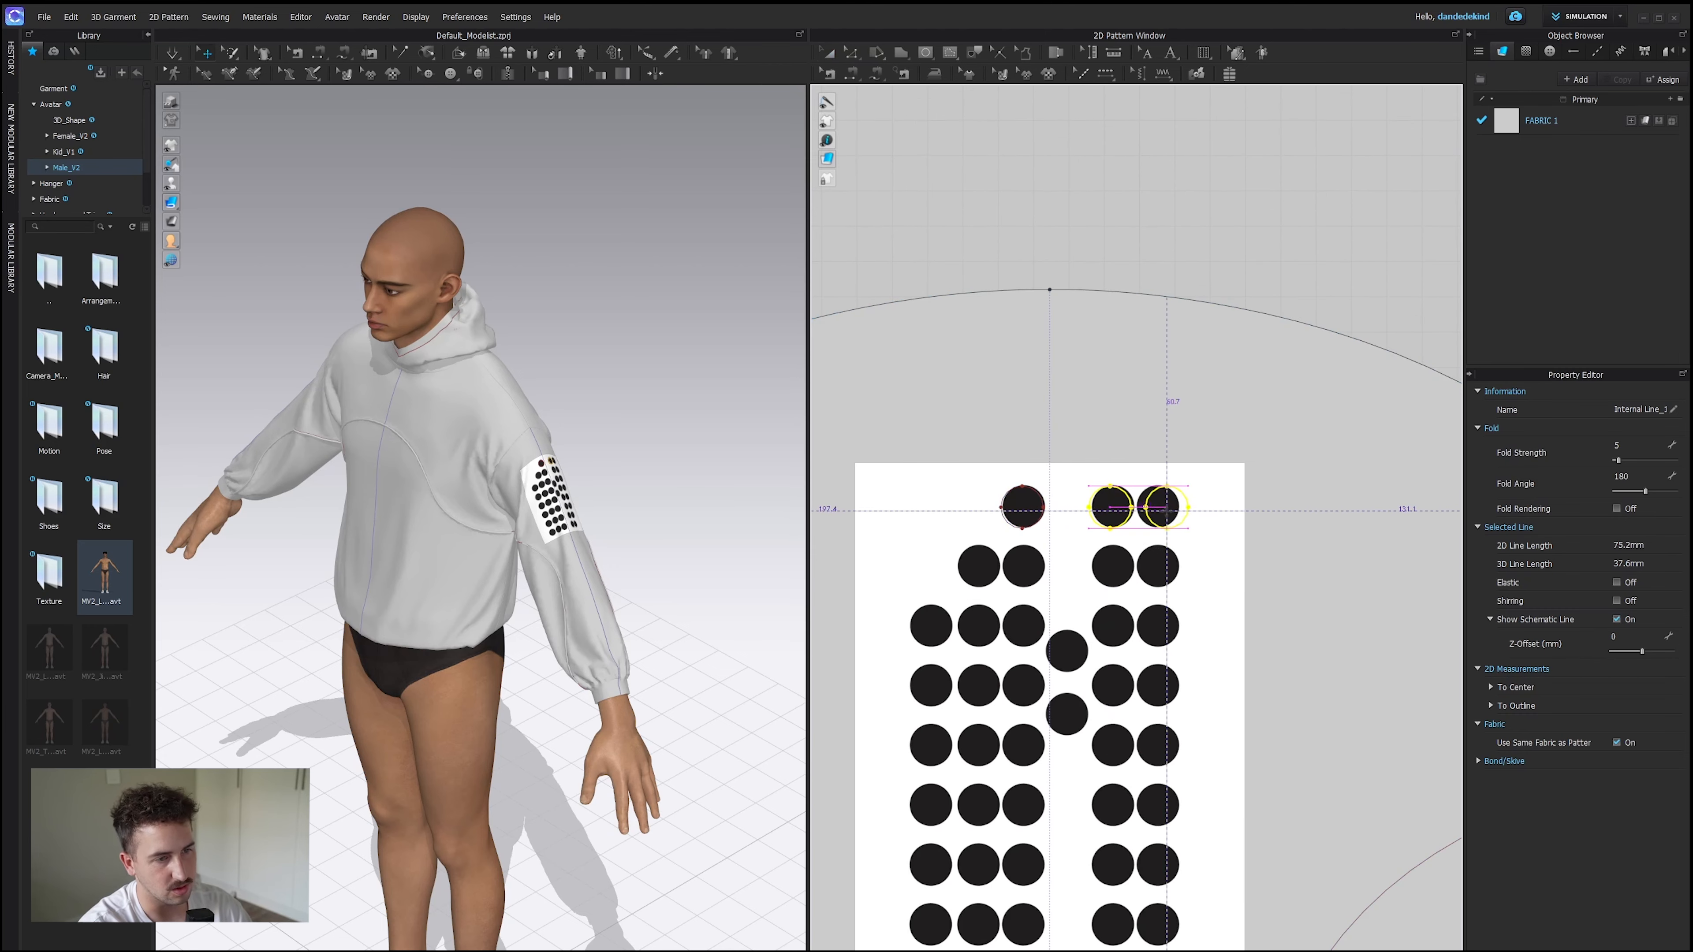
click(1158, 506)
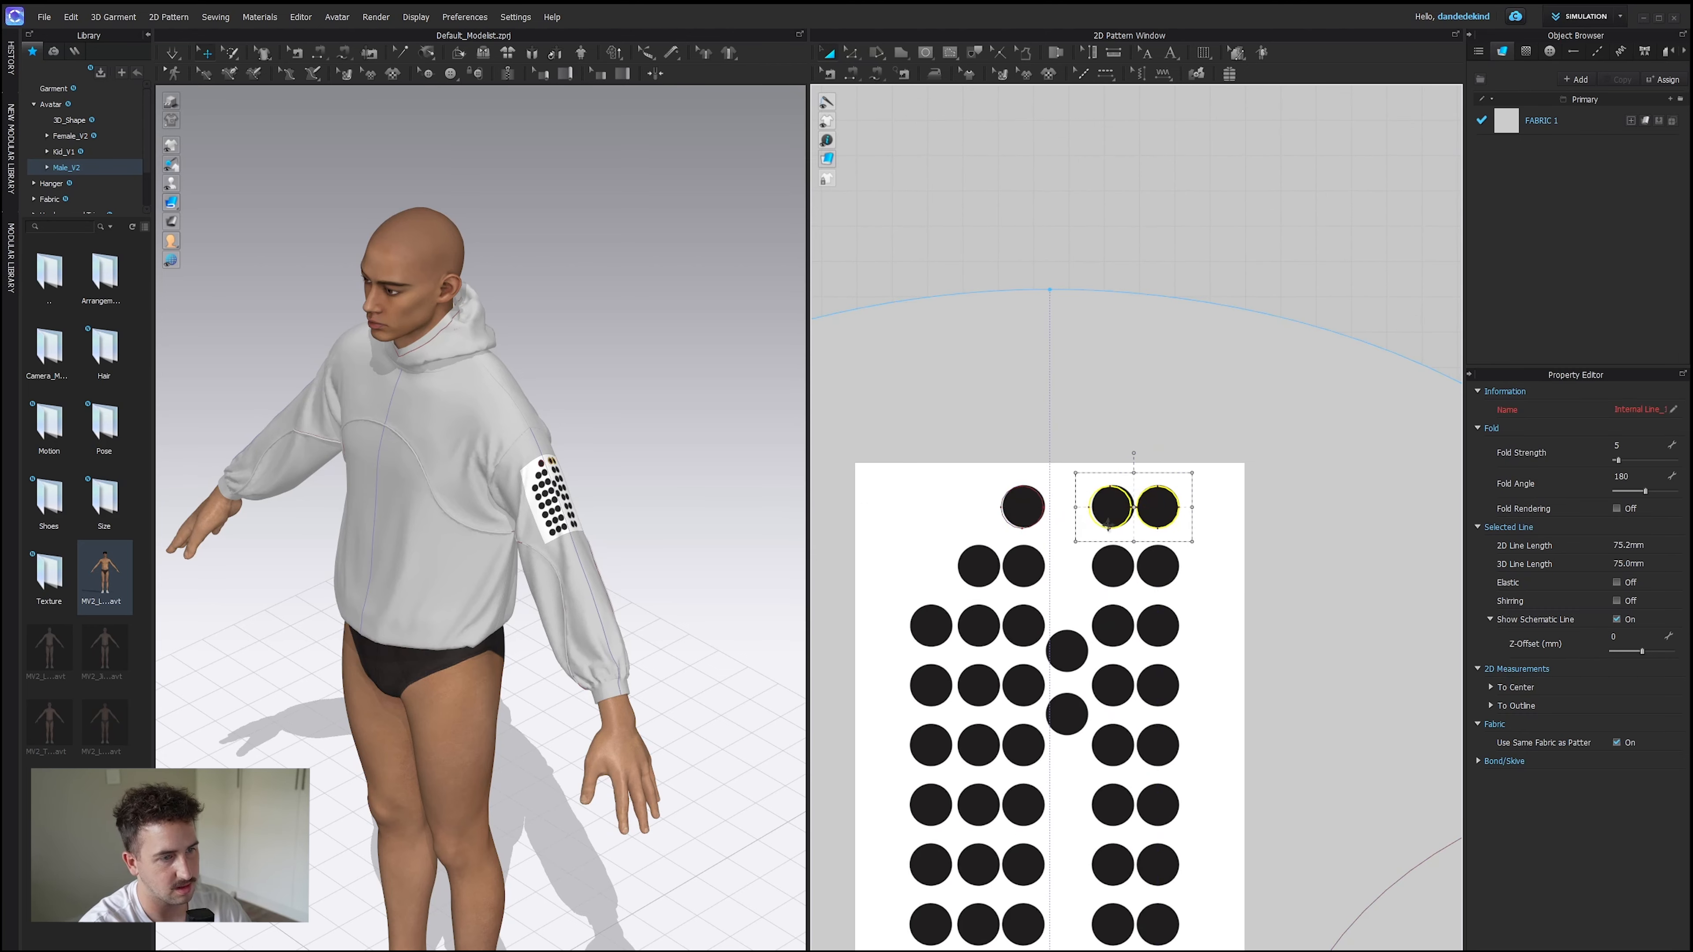
Copy the three top-row circles and paste them over the matching dots of the second, third and fourth rows.
shift+click(1038, 526)
key(ctrl+c)
key(ctrl+v)
click(1096, 567)
key(ctrl+v)
click(1091, 627)
middle_drag(1108, 661, 1097, 513)
key(ctrl+v)
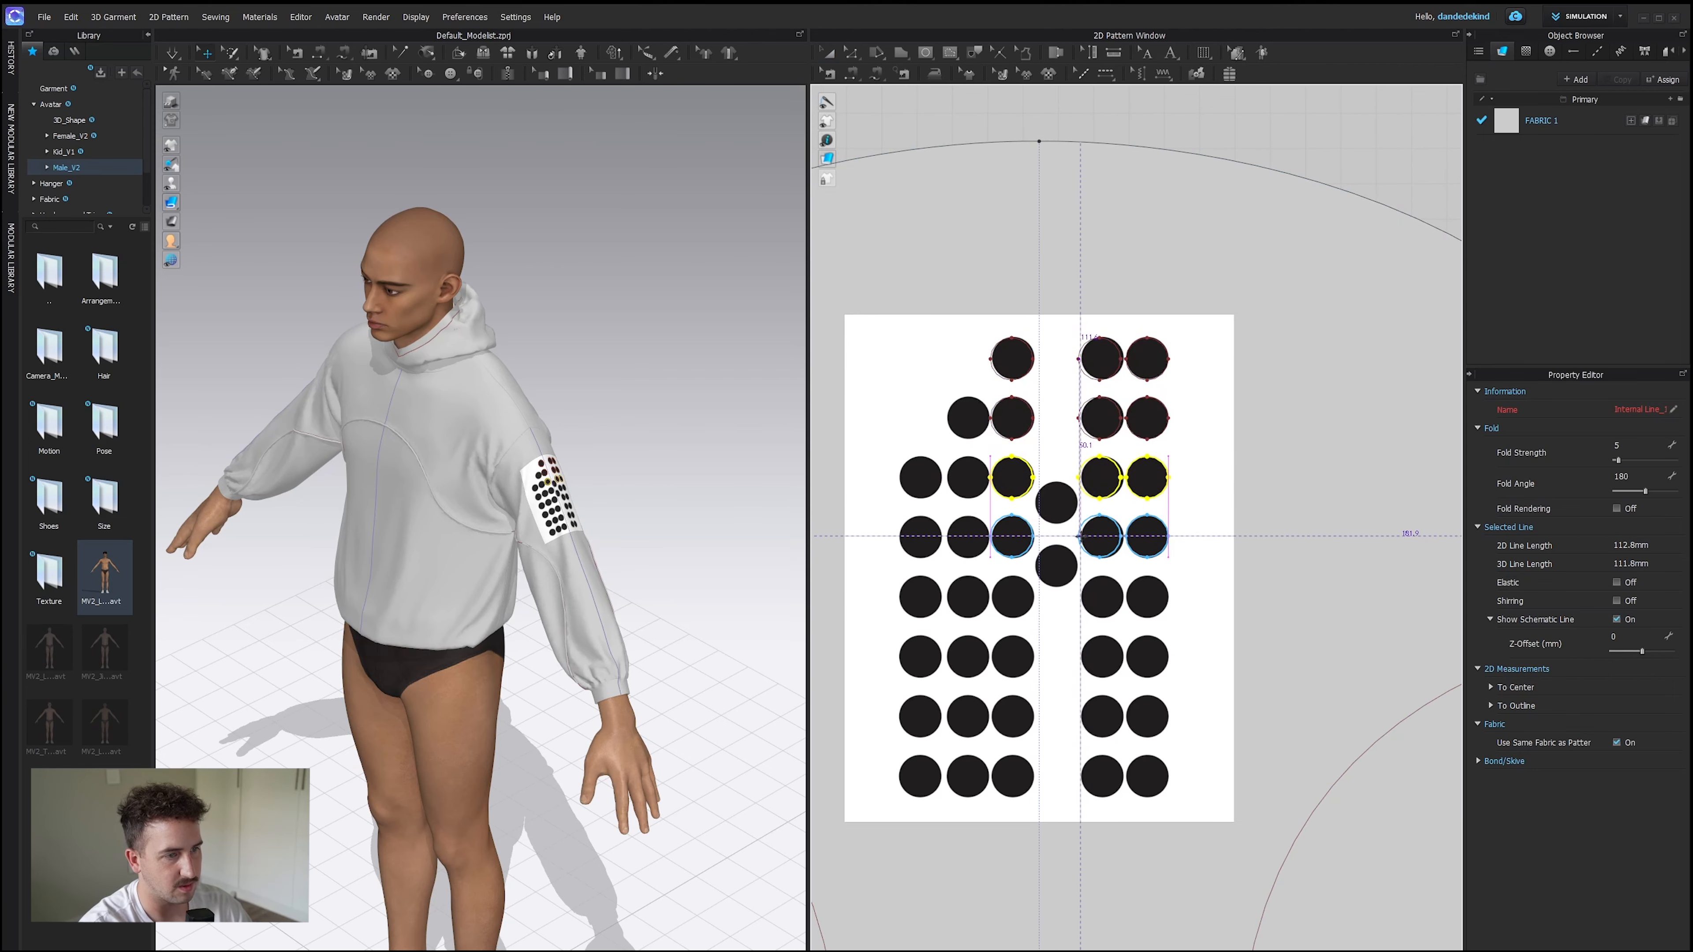
click(1078, 536)
Delete the dotted graphic from the sleeve pattern, keeping the traced circles.
click(995, 79)
click(897, 377)
right_click(895, 378)
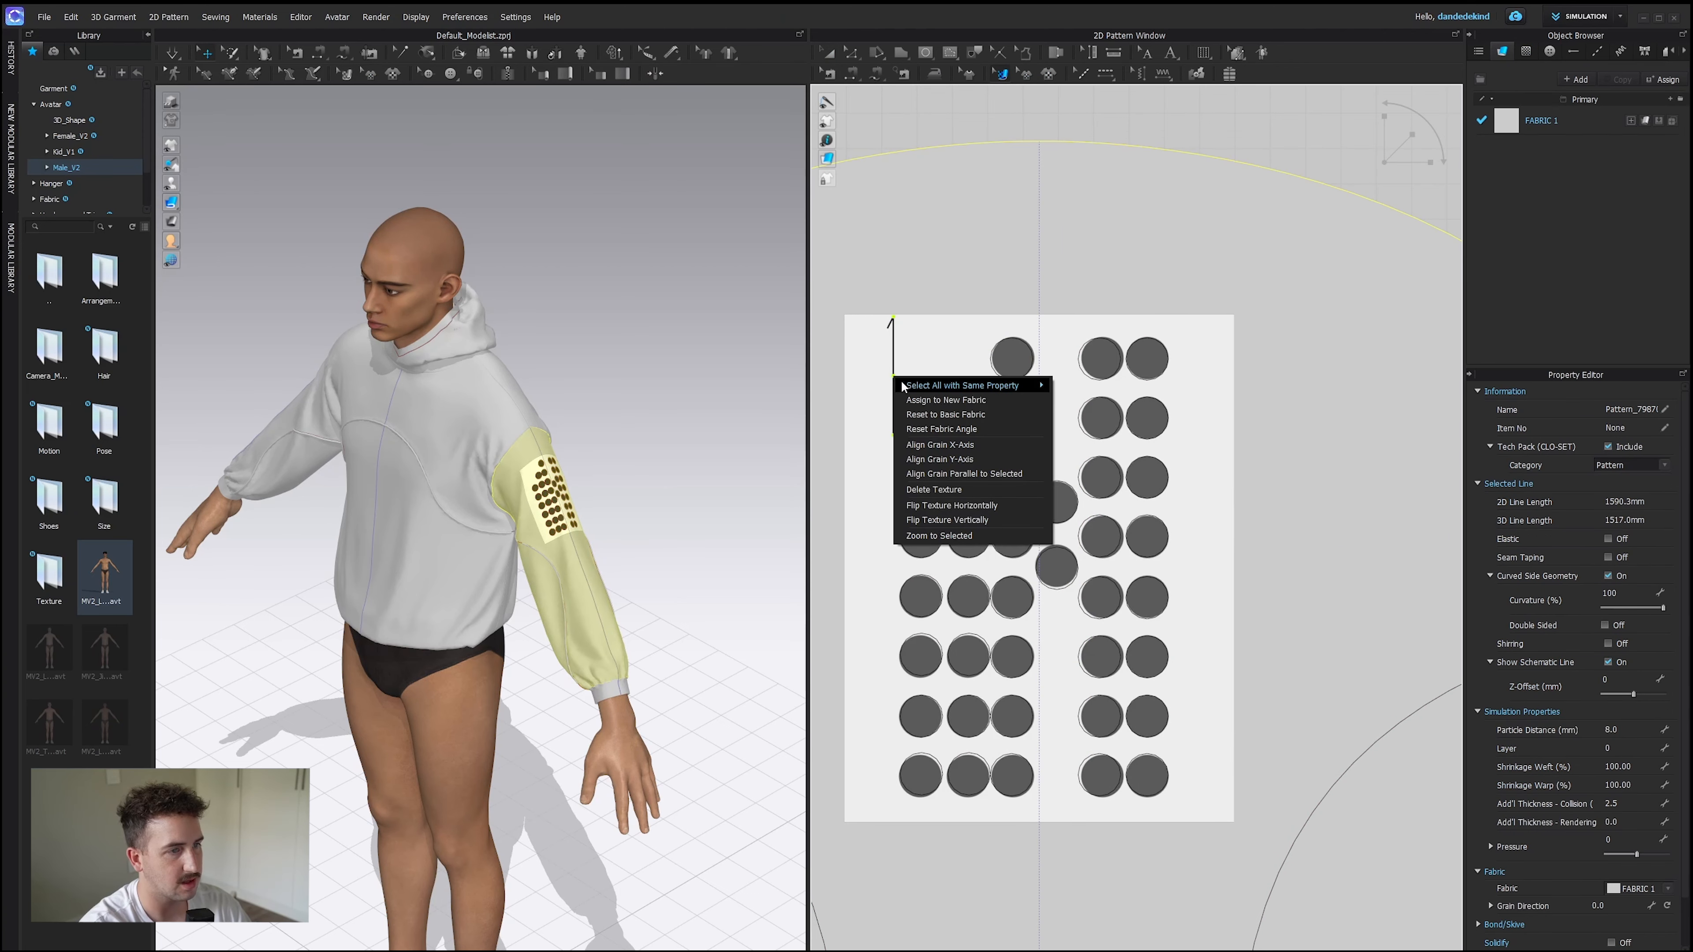
click(933, 489)
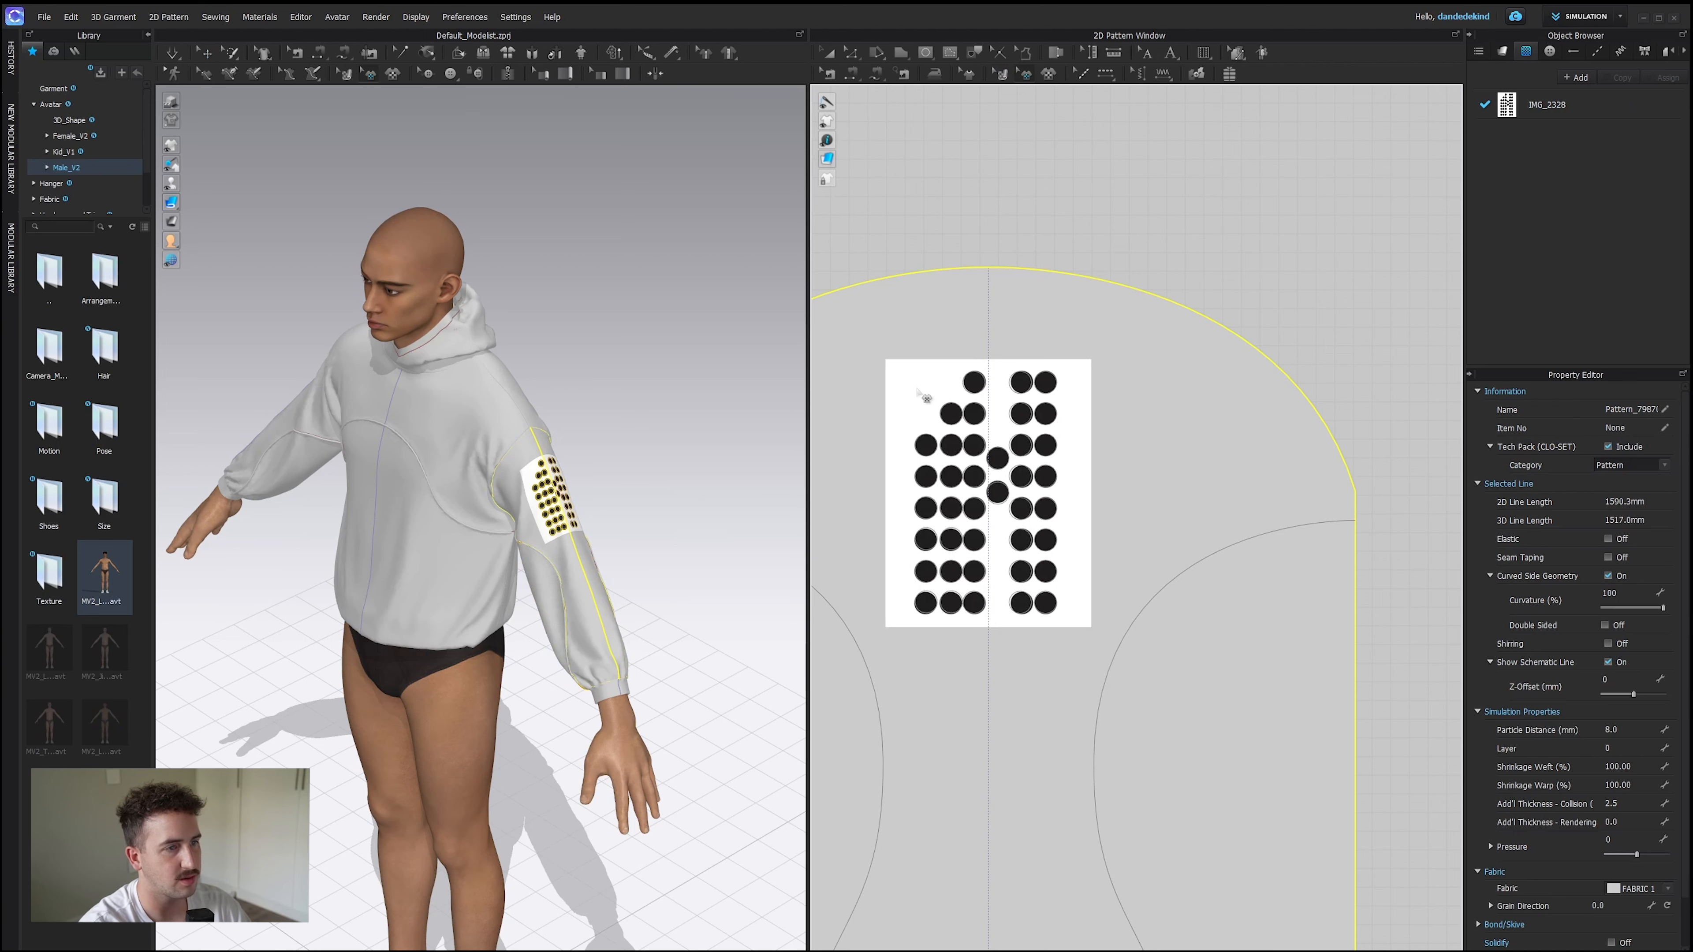
click(925, 400)
right_click(924, 403)
click(947, 408)
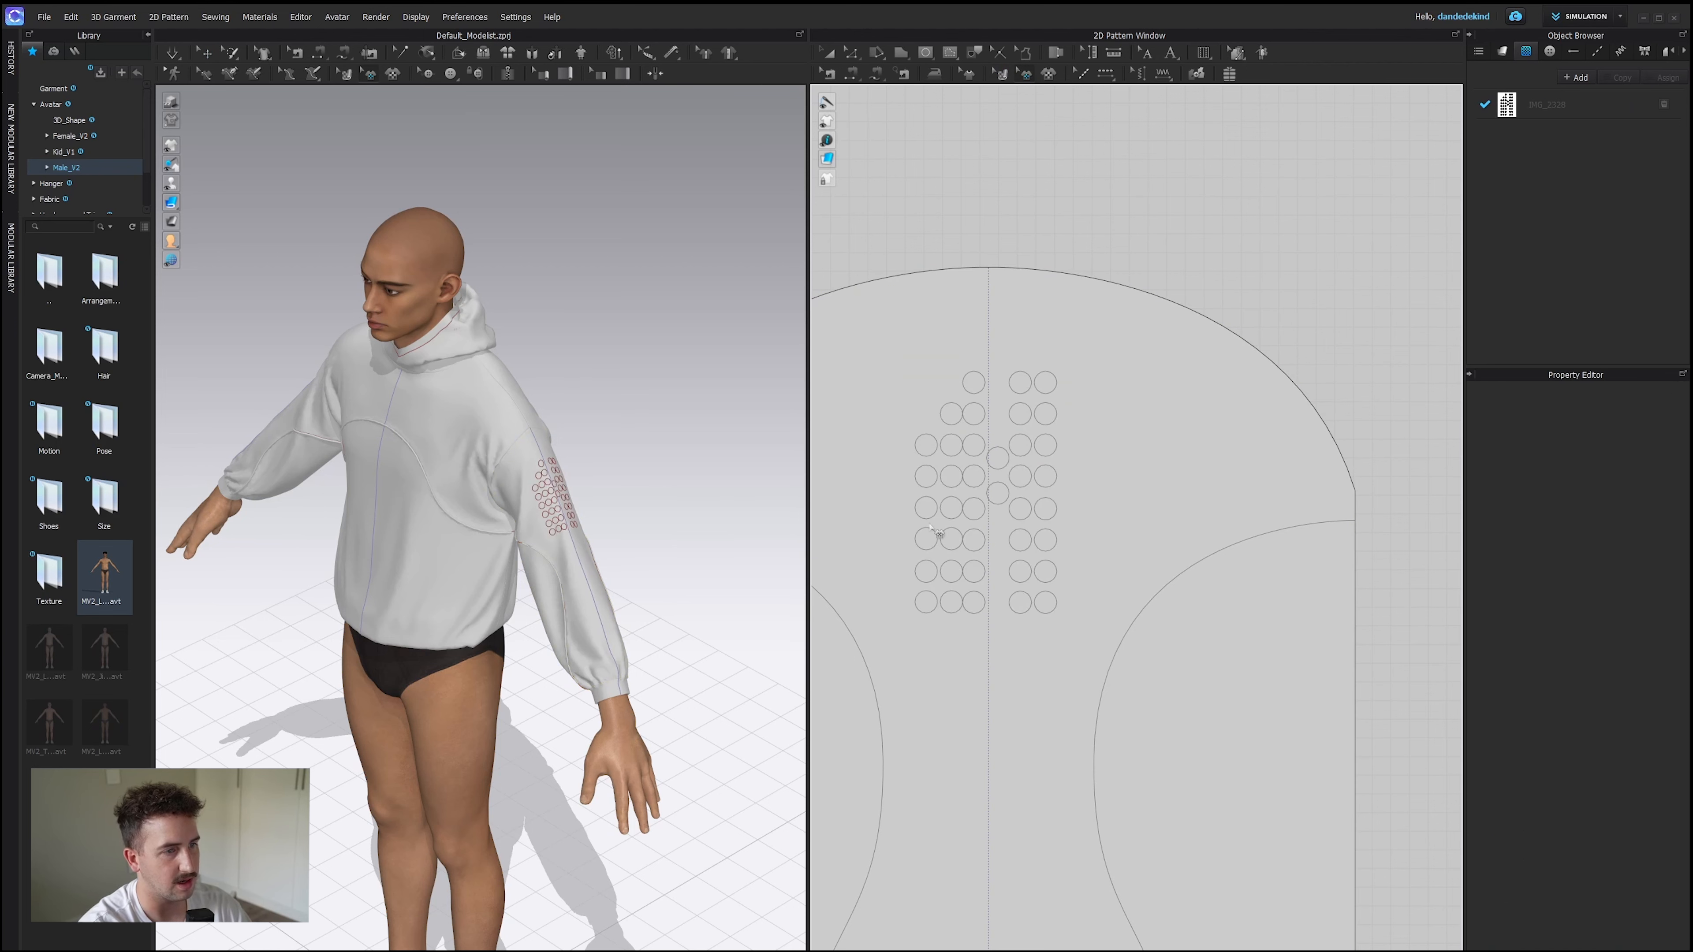
Select the circles of the two outer columns on the stepped side and shift them slightly outward from the third column.
key(a)
click(1056, 388)
scroll(1011, 522, up, 3)
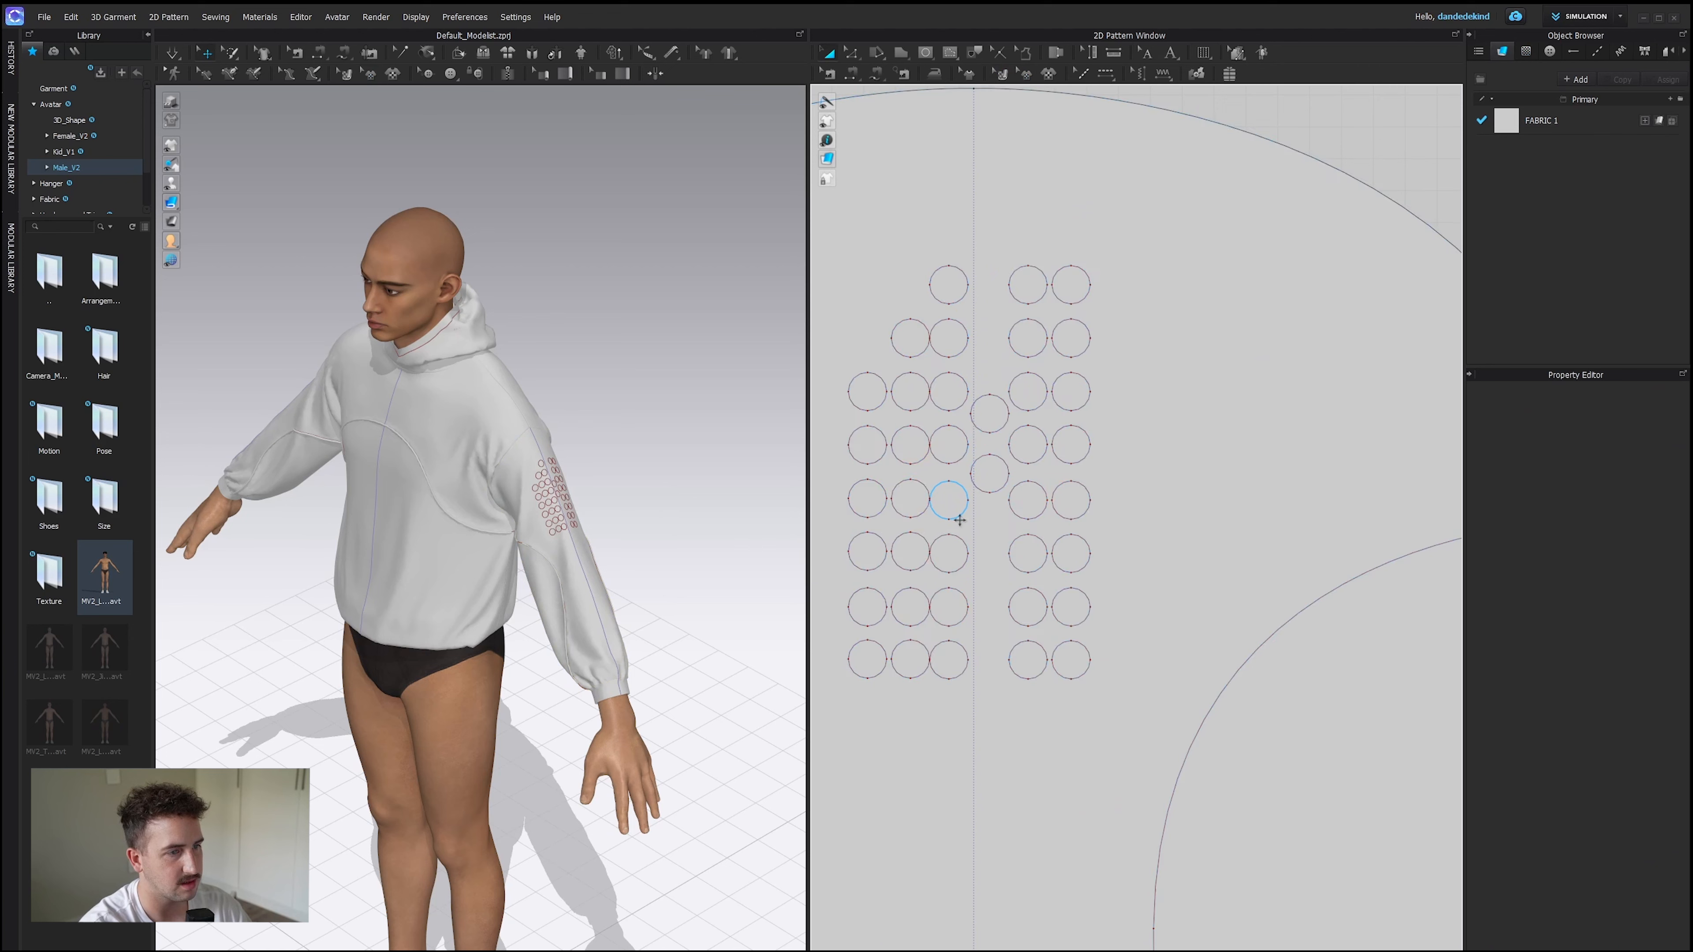
click(915, 509)
shift+click(910, 569)
shift+click(875, 562)
shift+click(894, 608)
shift+click(876, 619)
shift+click(884, 666)
shift+click(893, 664)
shift+click(883, 509)
shift+click(881, 456)
shift+click(904, 411)
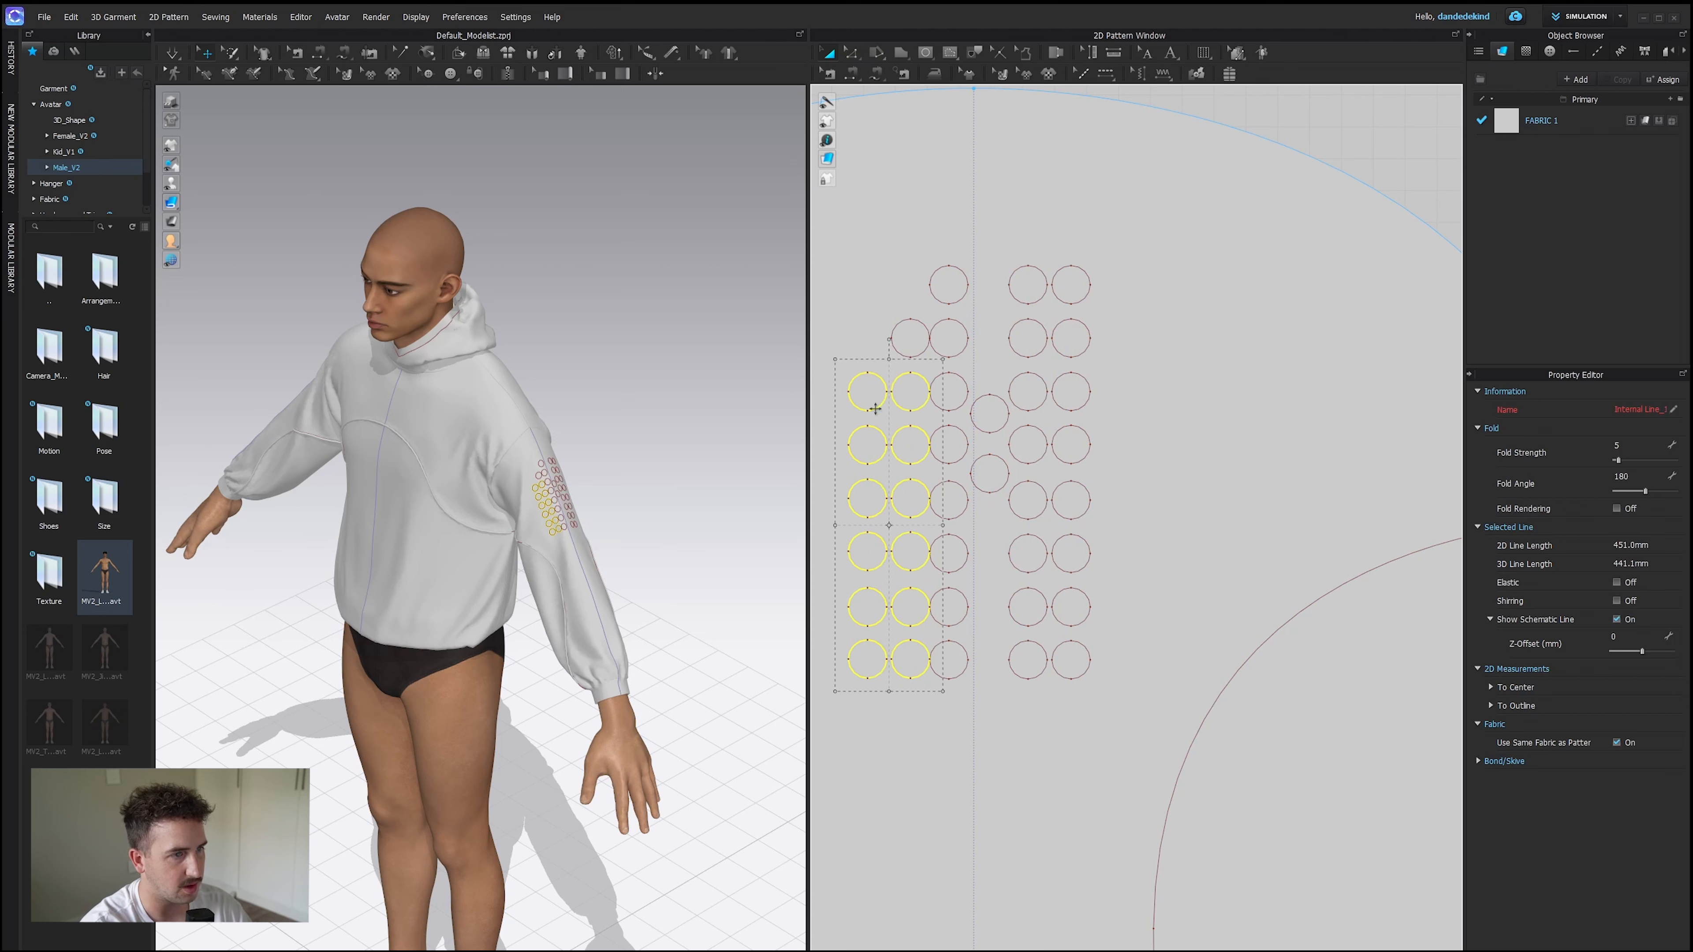
shift+click(901, 358)
key(shift+Left)
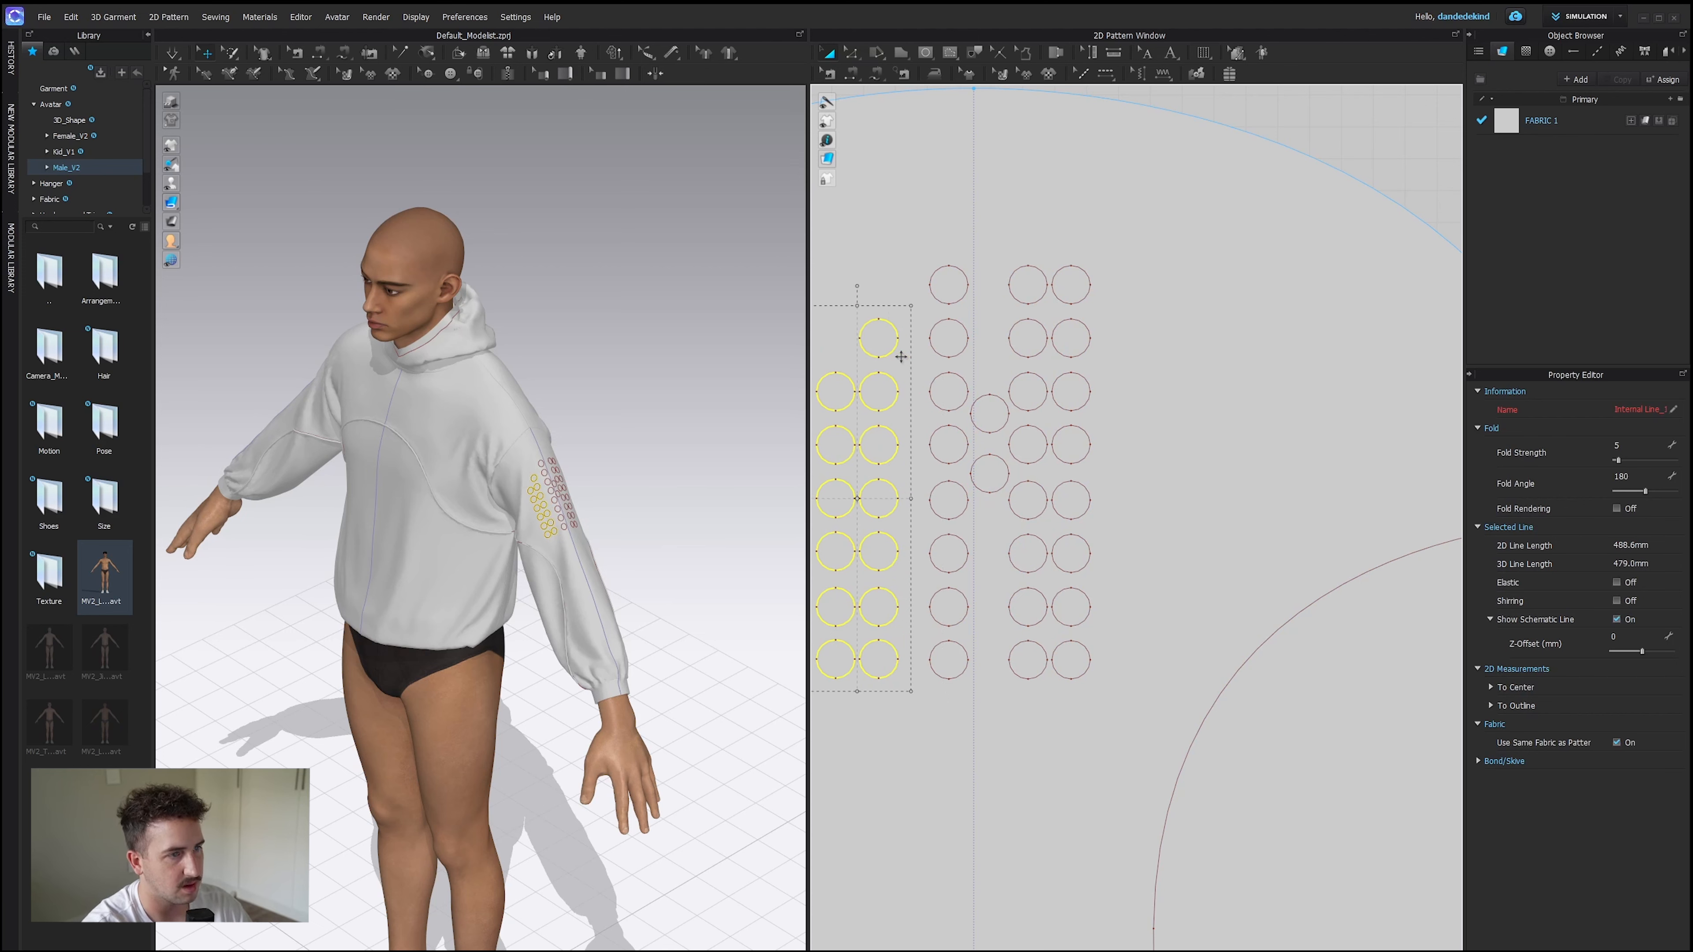
drag(892, 352, 918, 357)
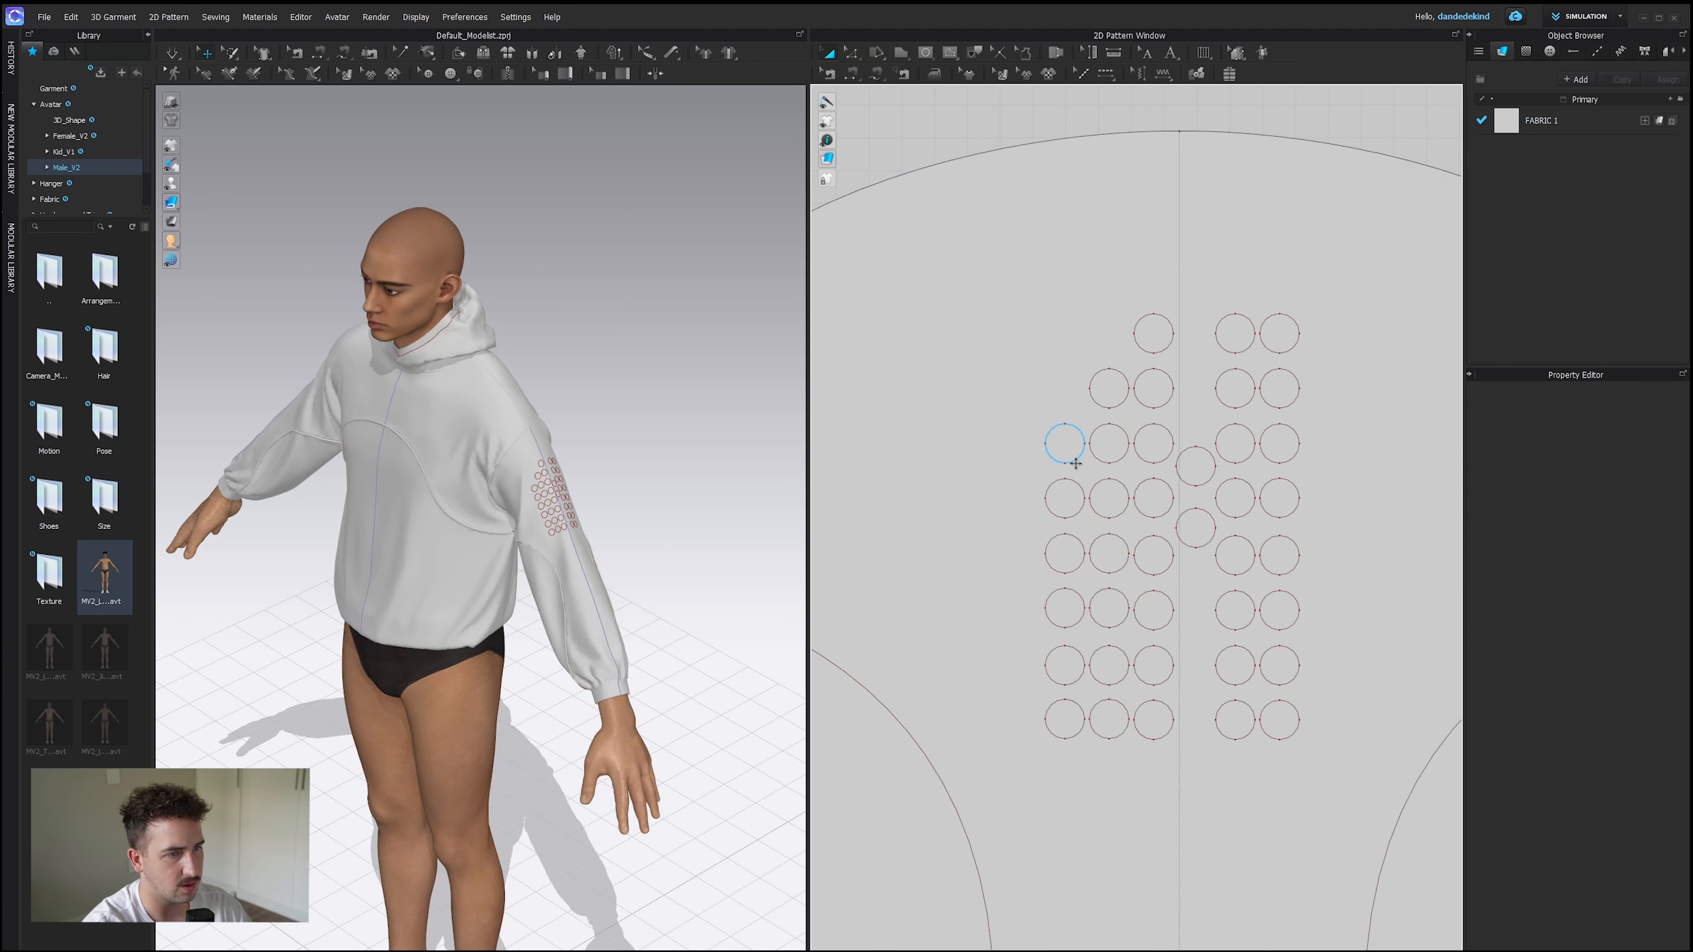
Select all the circles on the sleeve pattern and apply Cut & Sew to them.
click(1076, 456)
shift+click(1105, 460)
shift+click(1118, 404)
shift+click(1145, 405)
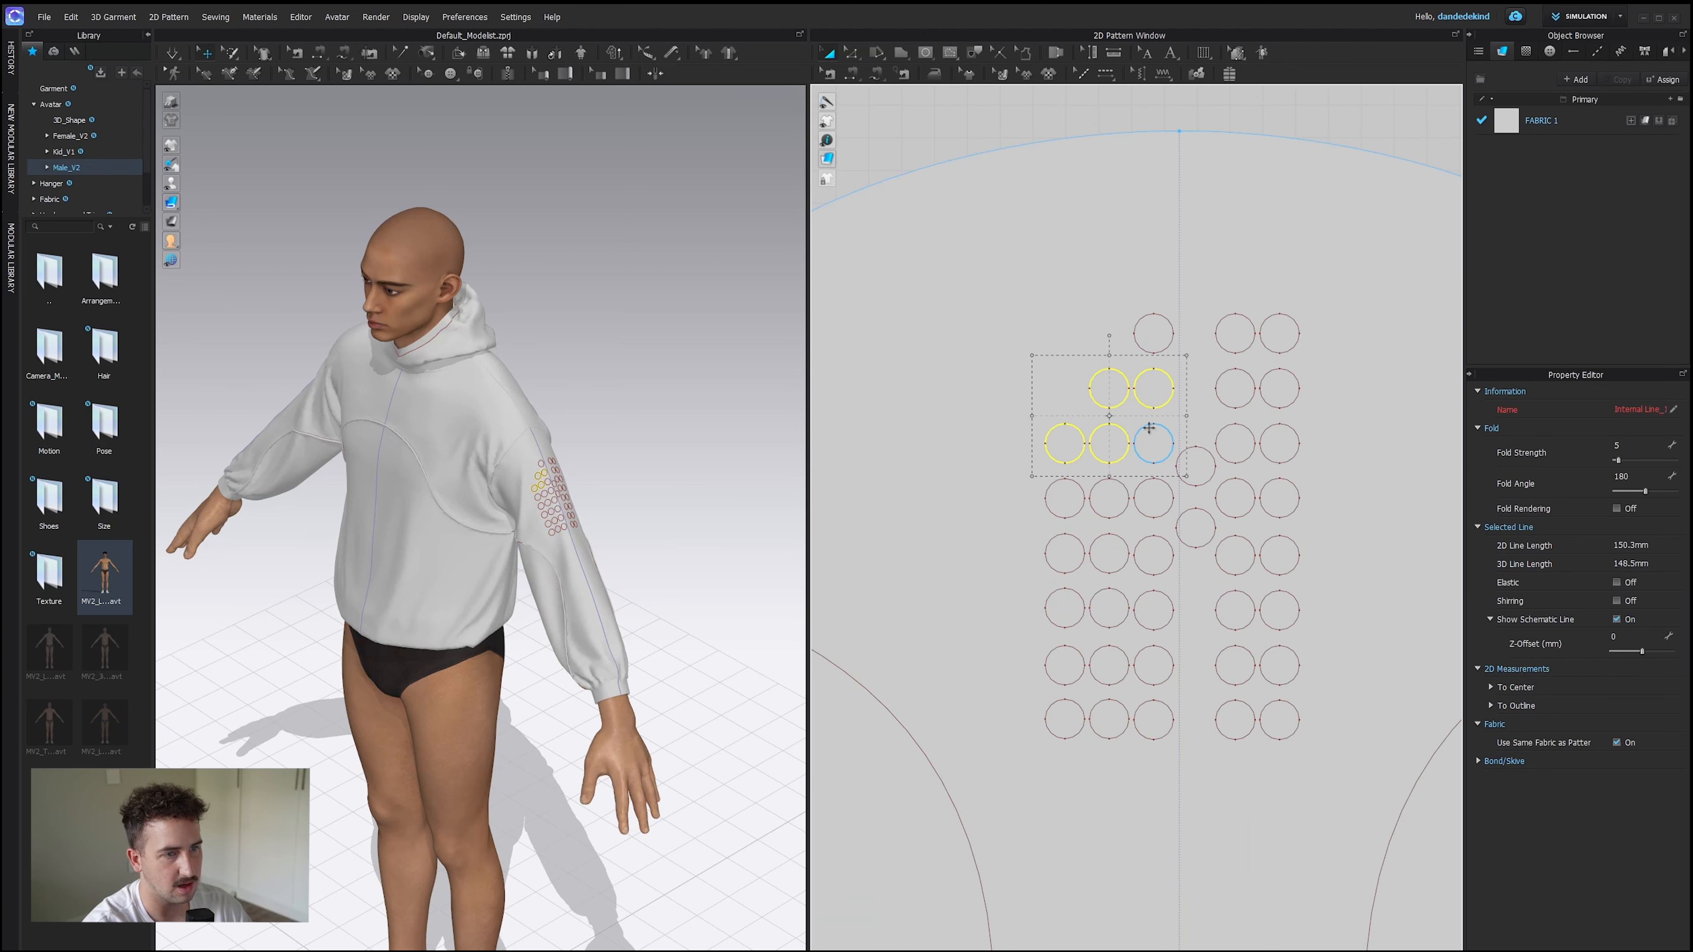
shift+click(1154, 351)
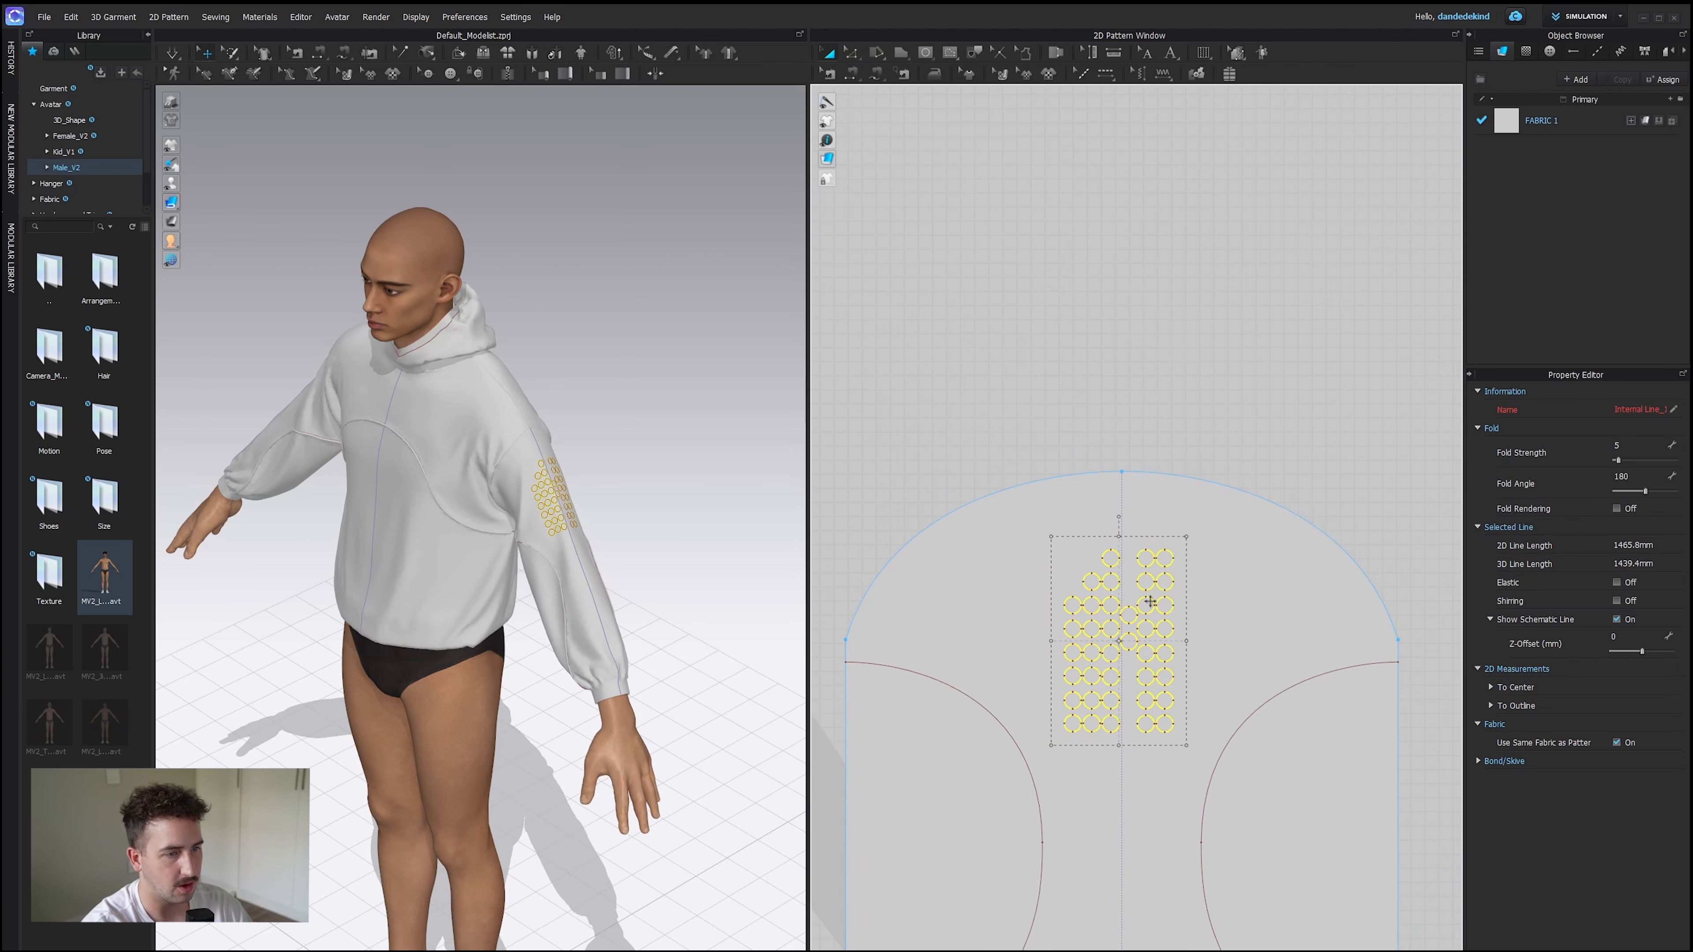
right_click(1149, 598)
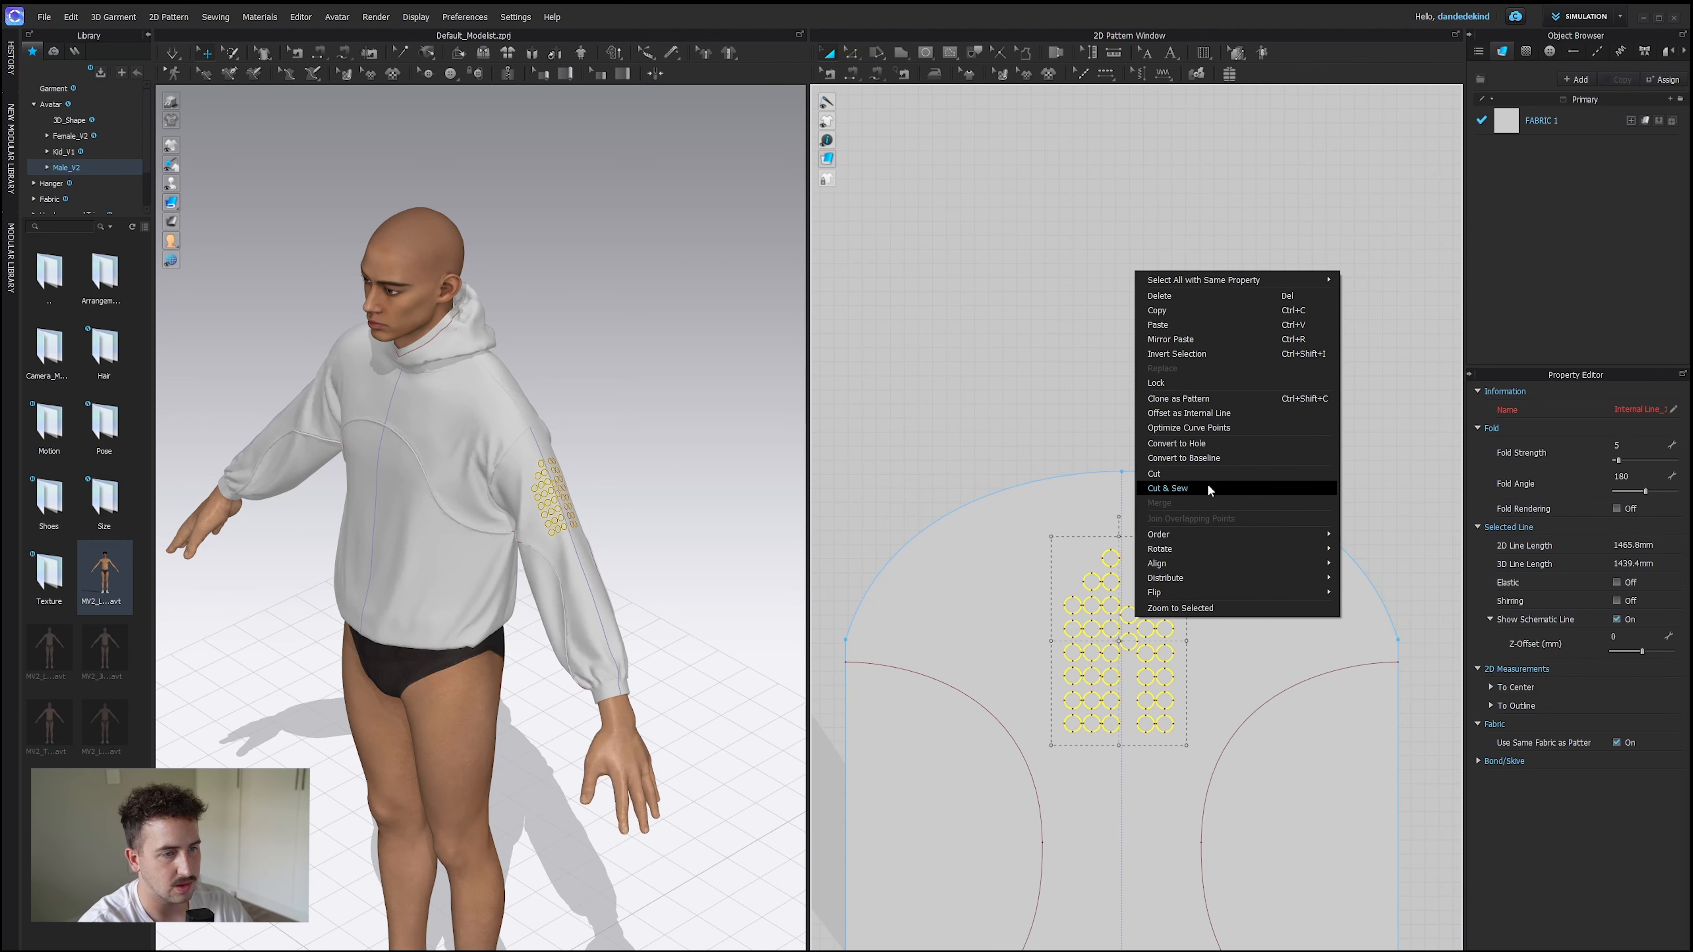
click(1209, 487)
Separate the cut circle pieces from the sleeve pattern and place them as a group just above it.
drag(1272, 629, 1319, 266)
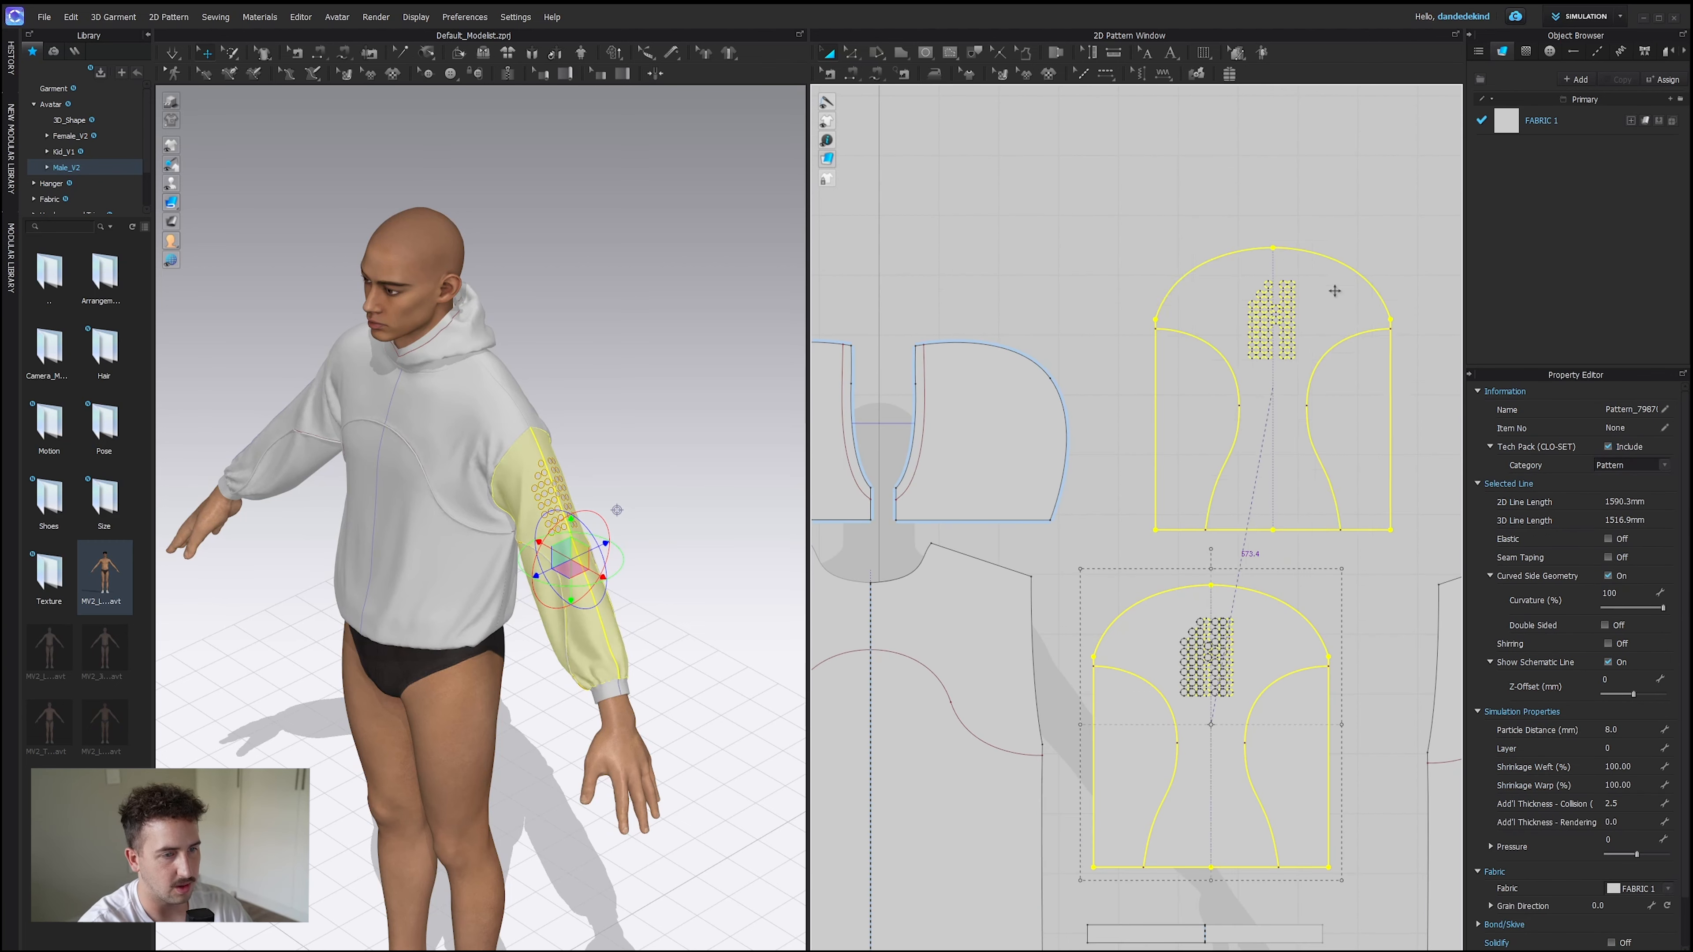
drag(1145, 593, 1262, 756)
drag(1202, 637, 1052, 205)
drag(1320, 251, 1267, 643)
click(1125, 148)
click(1056, 227)
drag(1055, 227, 1196, 529)
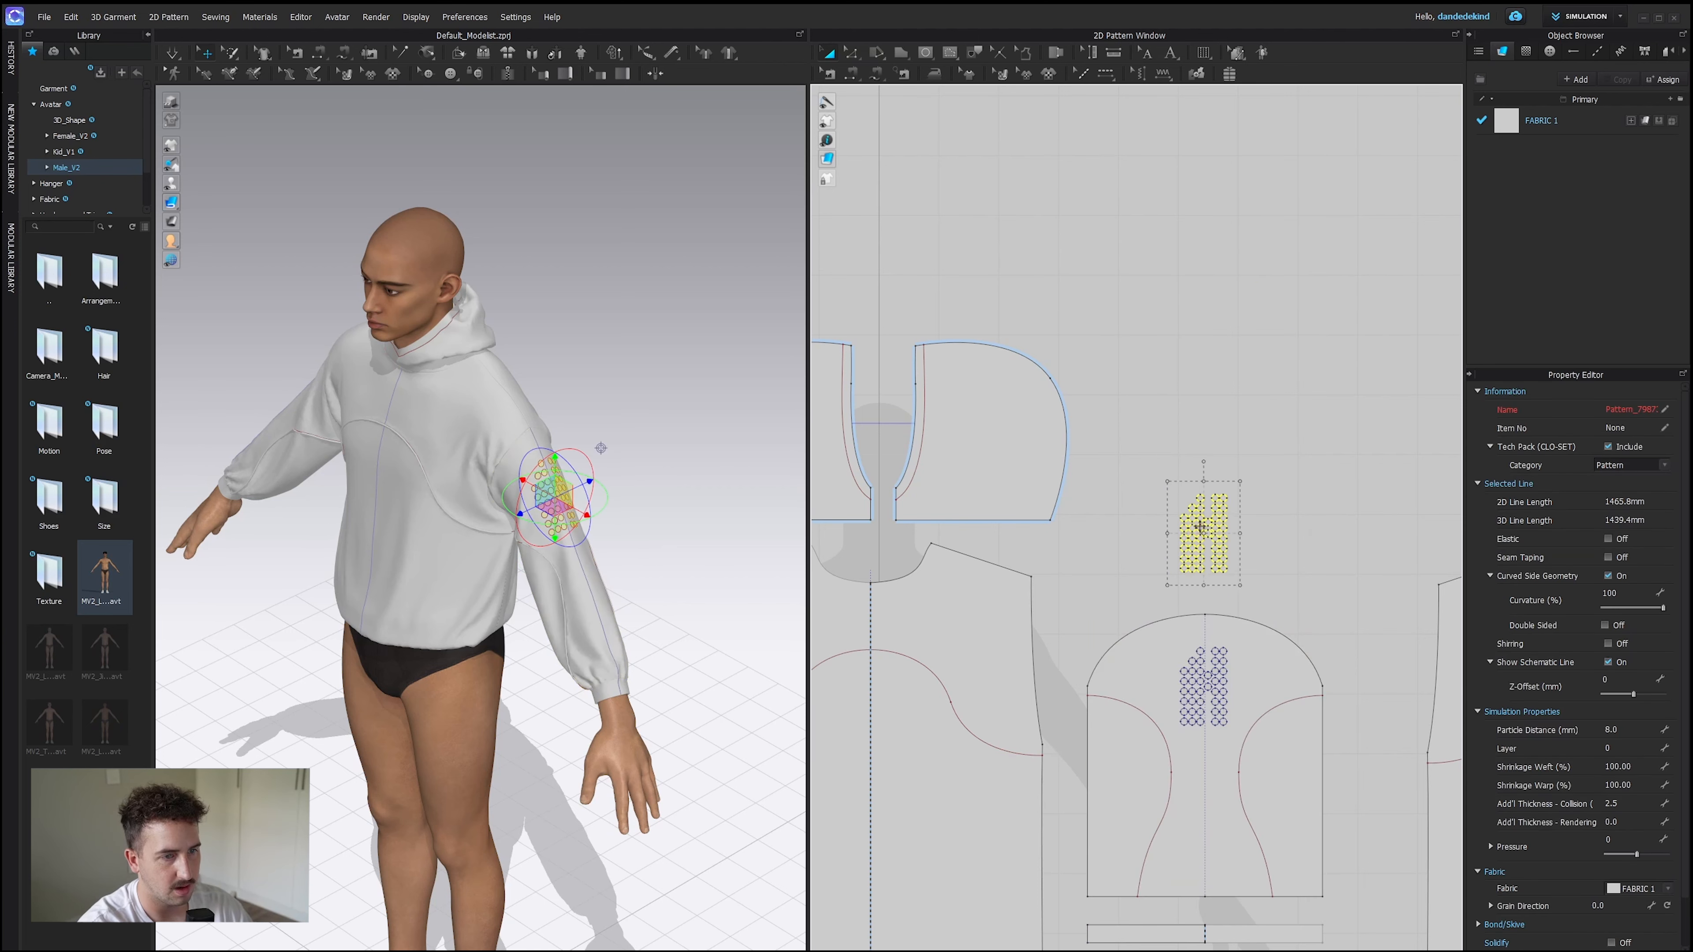
Create a layer clone of the circle pieces and place it just above the originals.
right_click(1198, 531)
click(1247, 334)
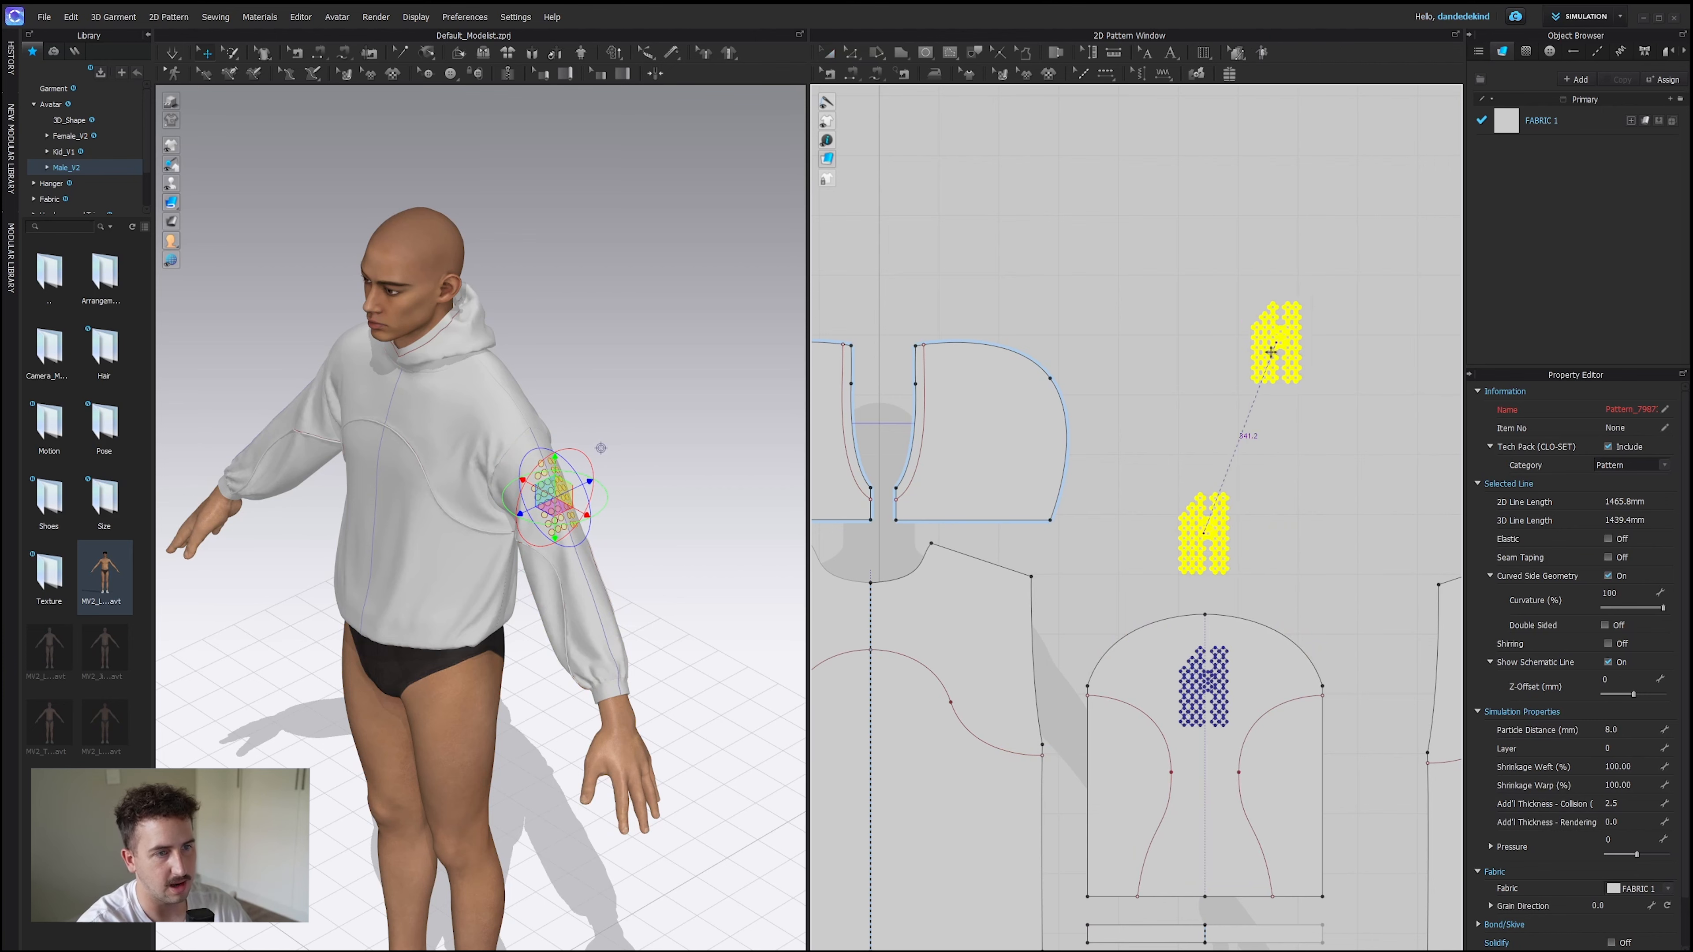
click(1209, 444)
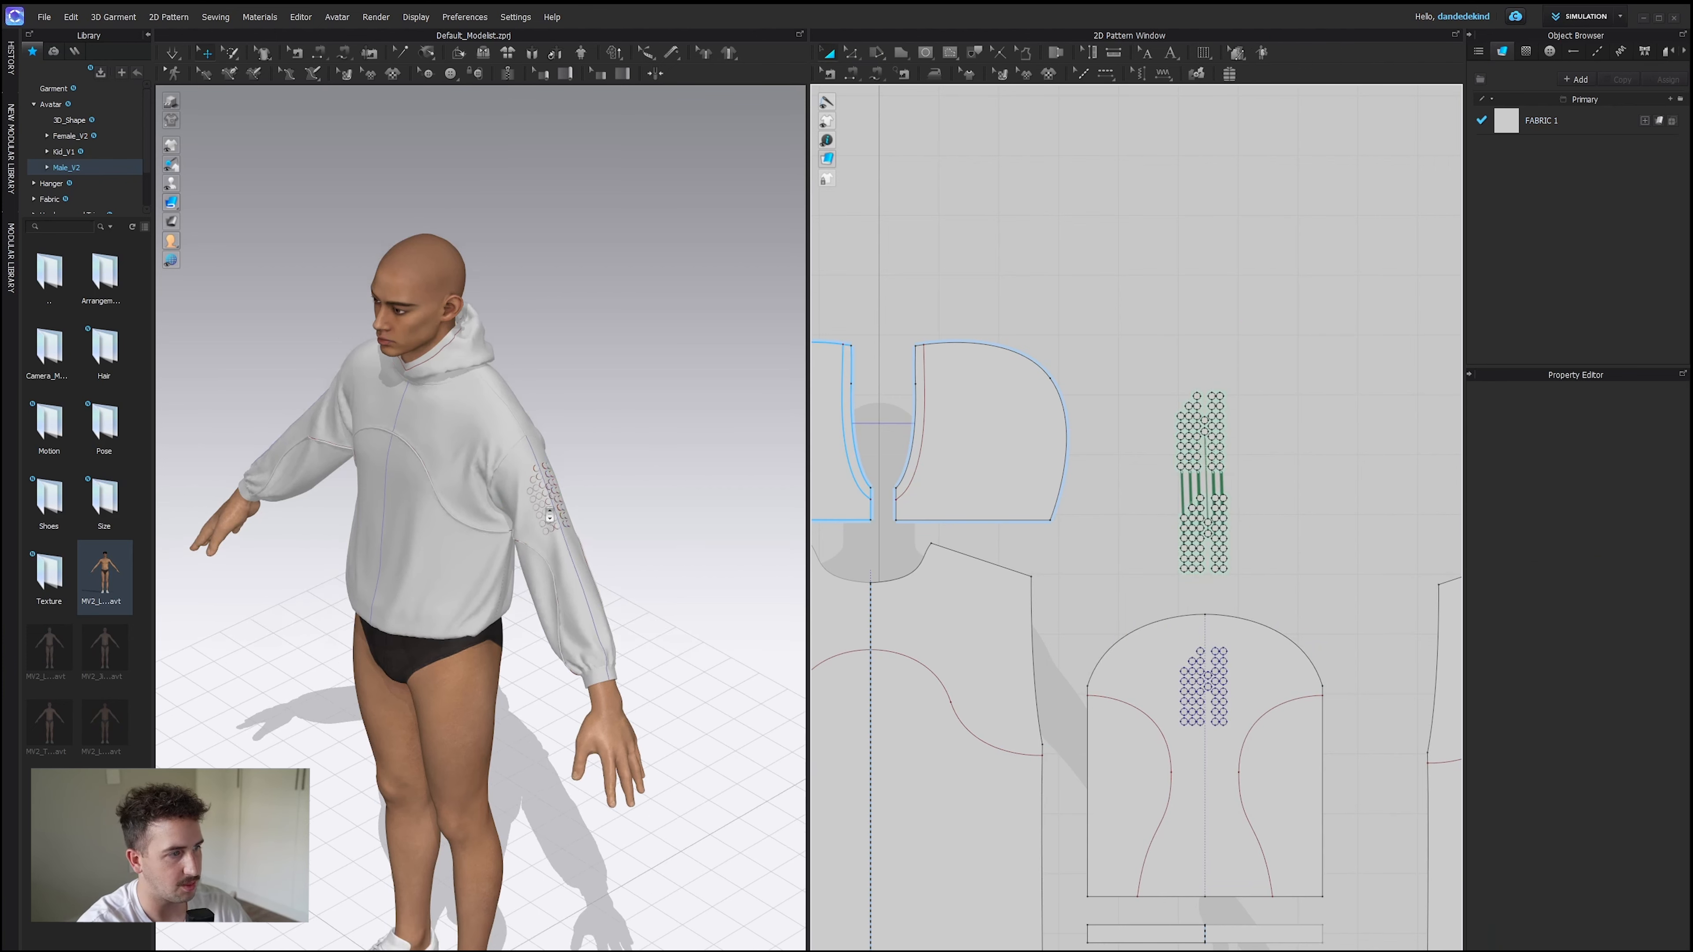
Lower the particle distance of both layers of circle pieces and simulate the garment.
scroll(523, 522, up, 5)
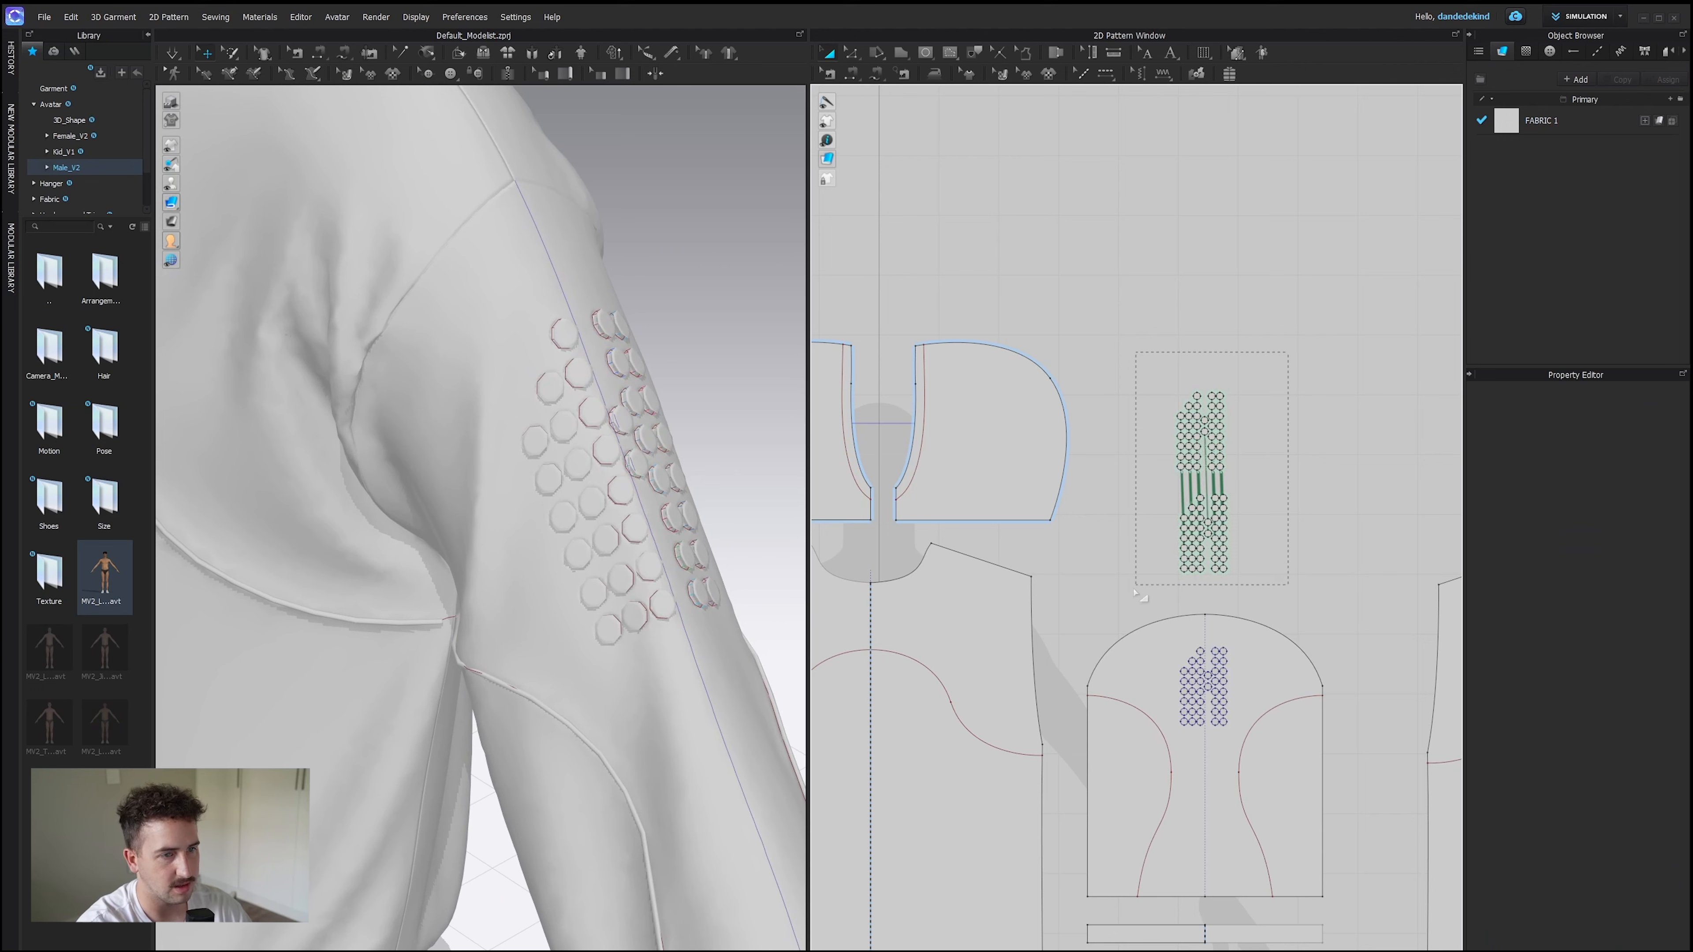
drag(1135, 593, 1137, 592)
click(1621, 731)
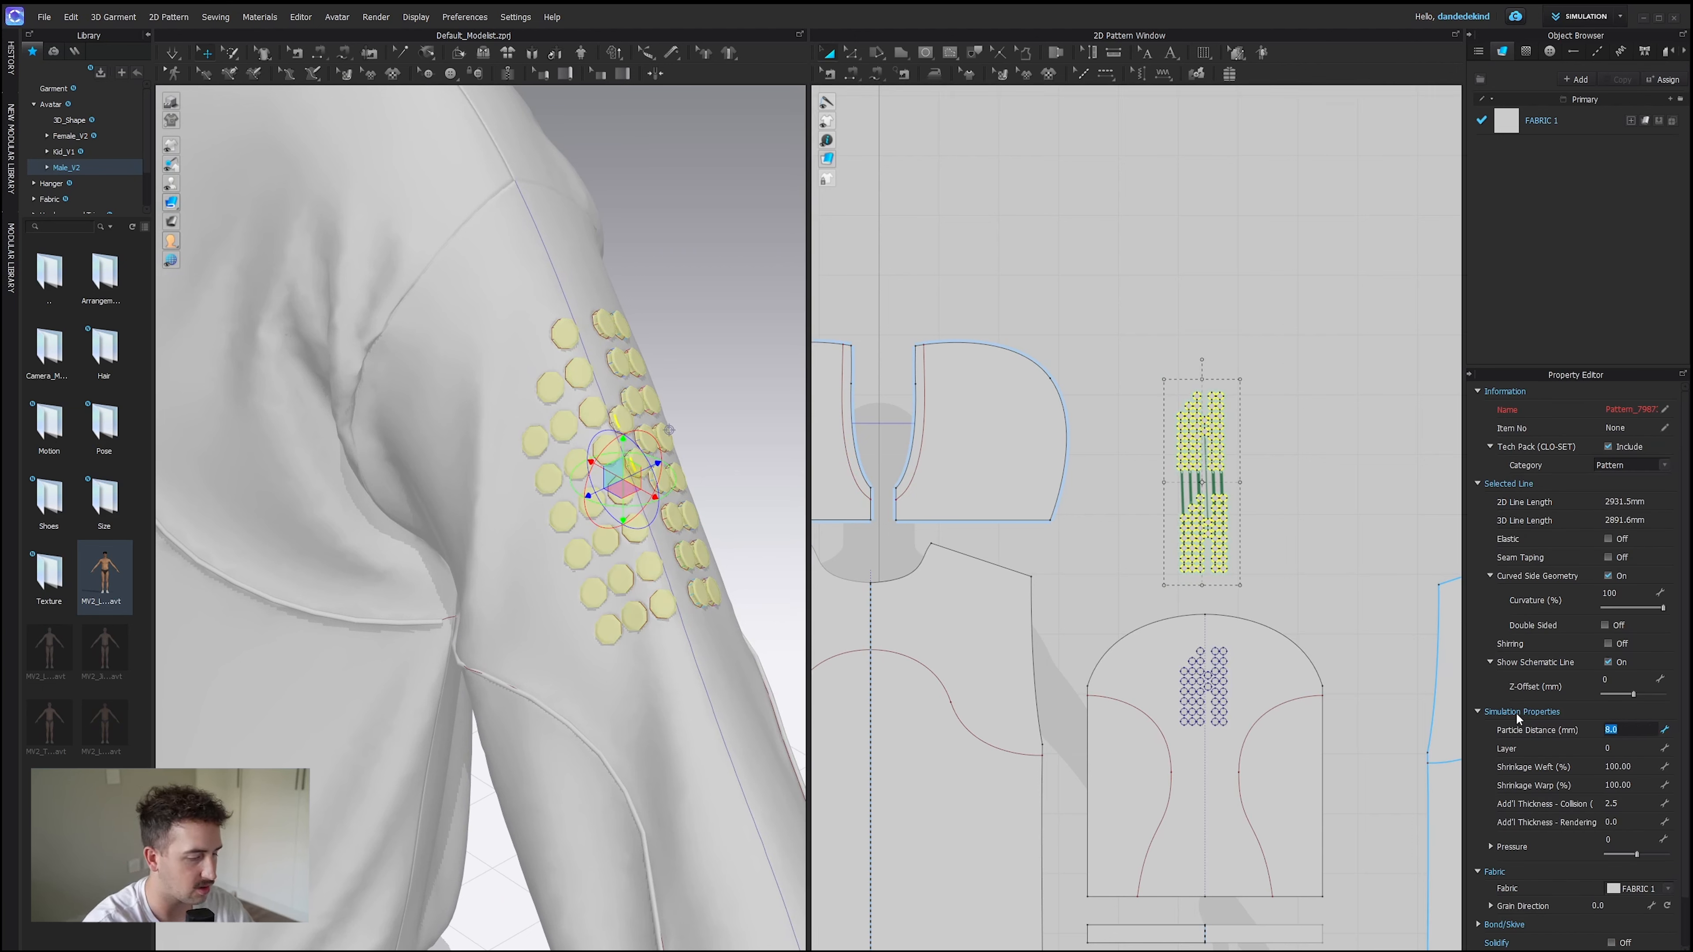
click(1299, 275)
click(172, 55)
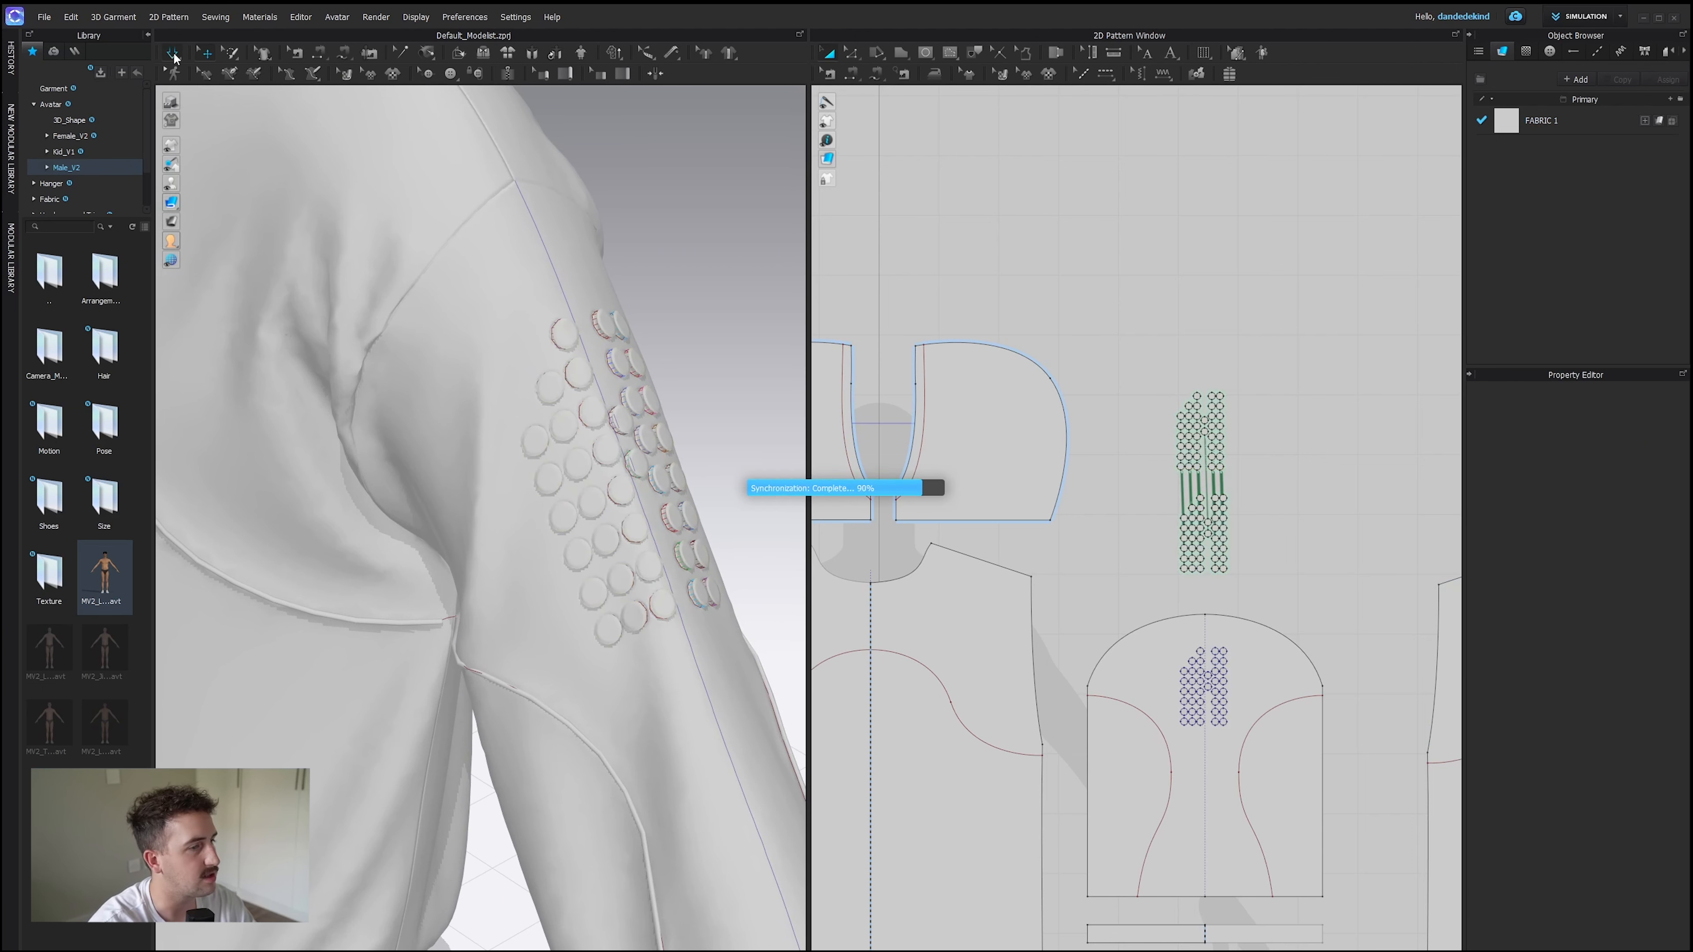
right_drag(320, 352, 525, 317)
right_drag(579, 492, 621, 449)
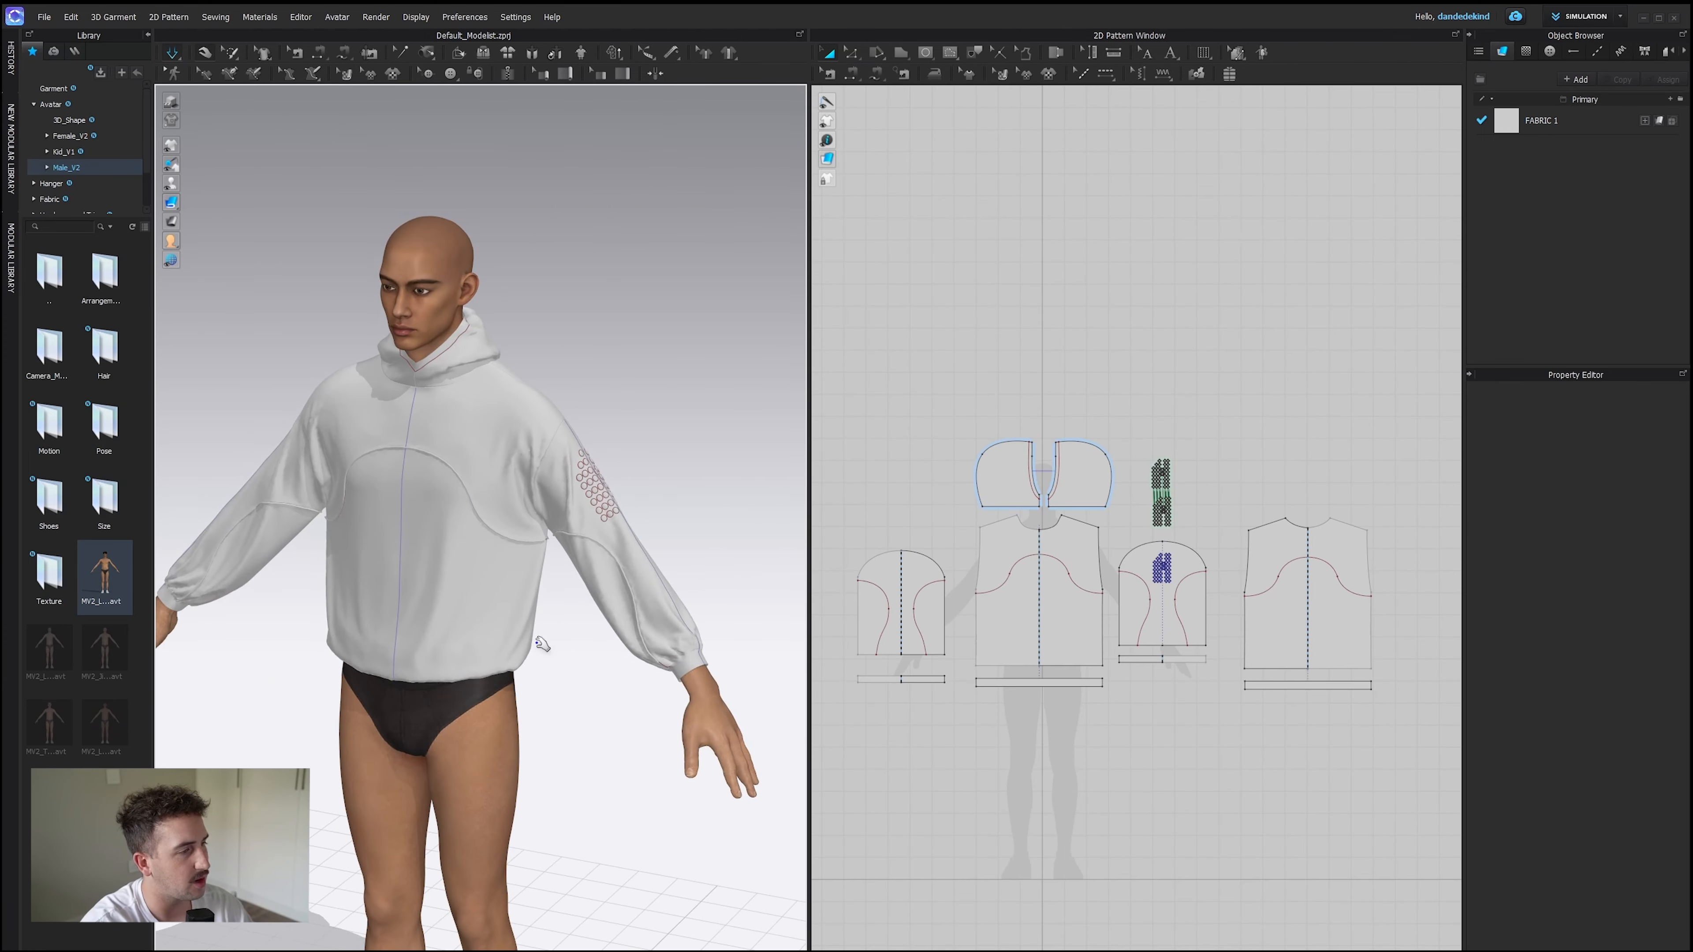
right_drag(536, 674, 497, 652)
Switch to the UV Editor workspace and reset the UVs to the 2D arrangement.
click(1585, 17)
click(1576, 161)
right_click(1120, 347)
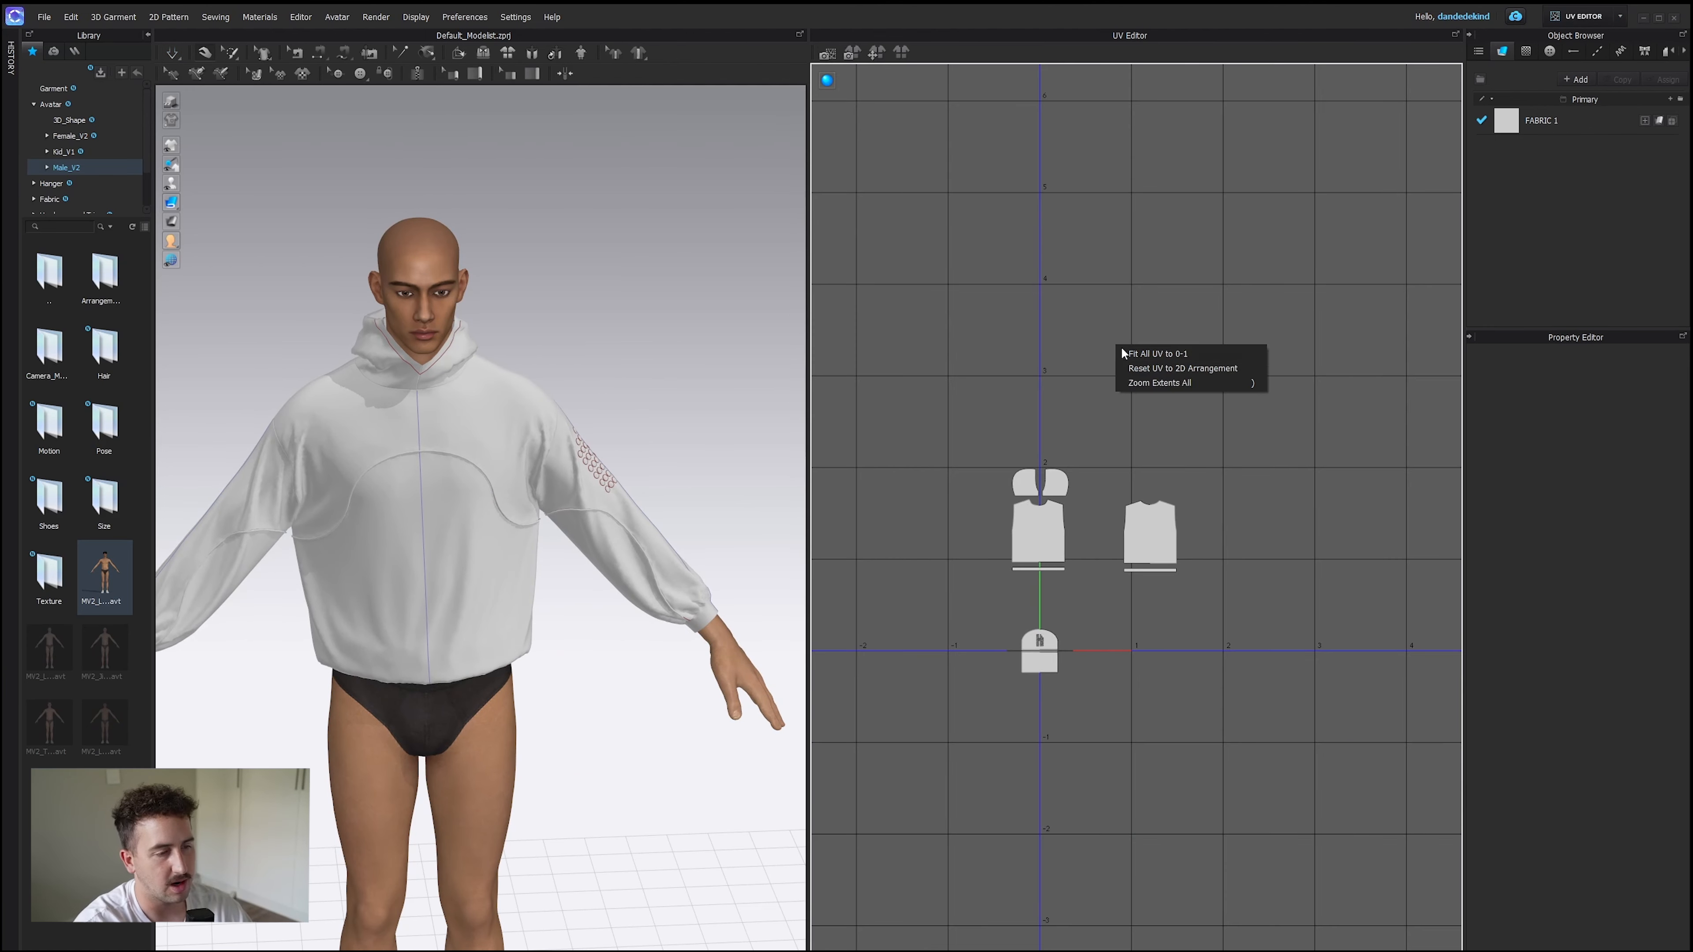
click(1169, 368)
Select all UV pieces and move the whole layout so it starts at the edge of the 0-1 UV tile.
scroll(1196, 508, down, 3)
scroll(1102, 525, up, 6)
key(ctrl+a)
drag(1071, 493, 1142, 482)
drag(1376, 385, 1227, 514)
scroll(1237, 605, up, 3)
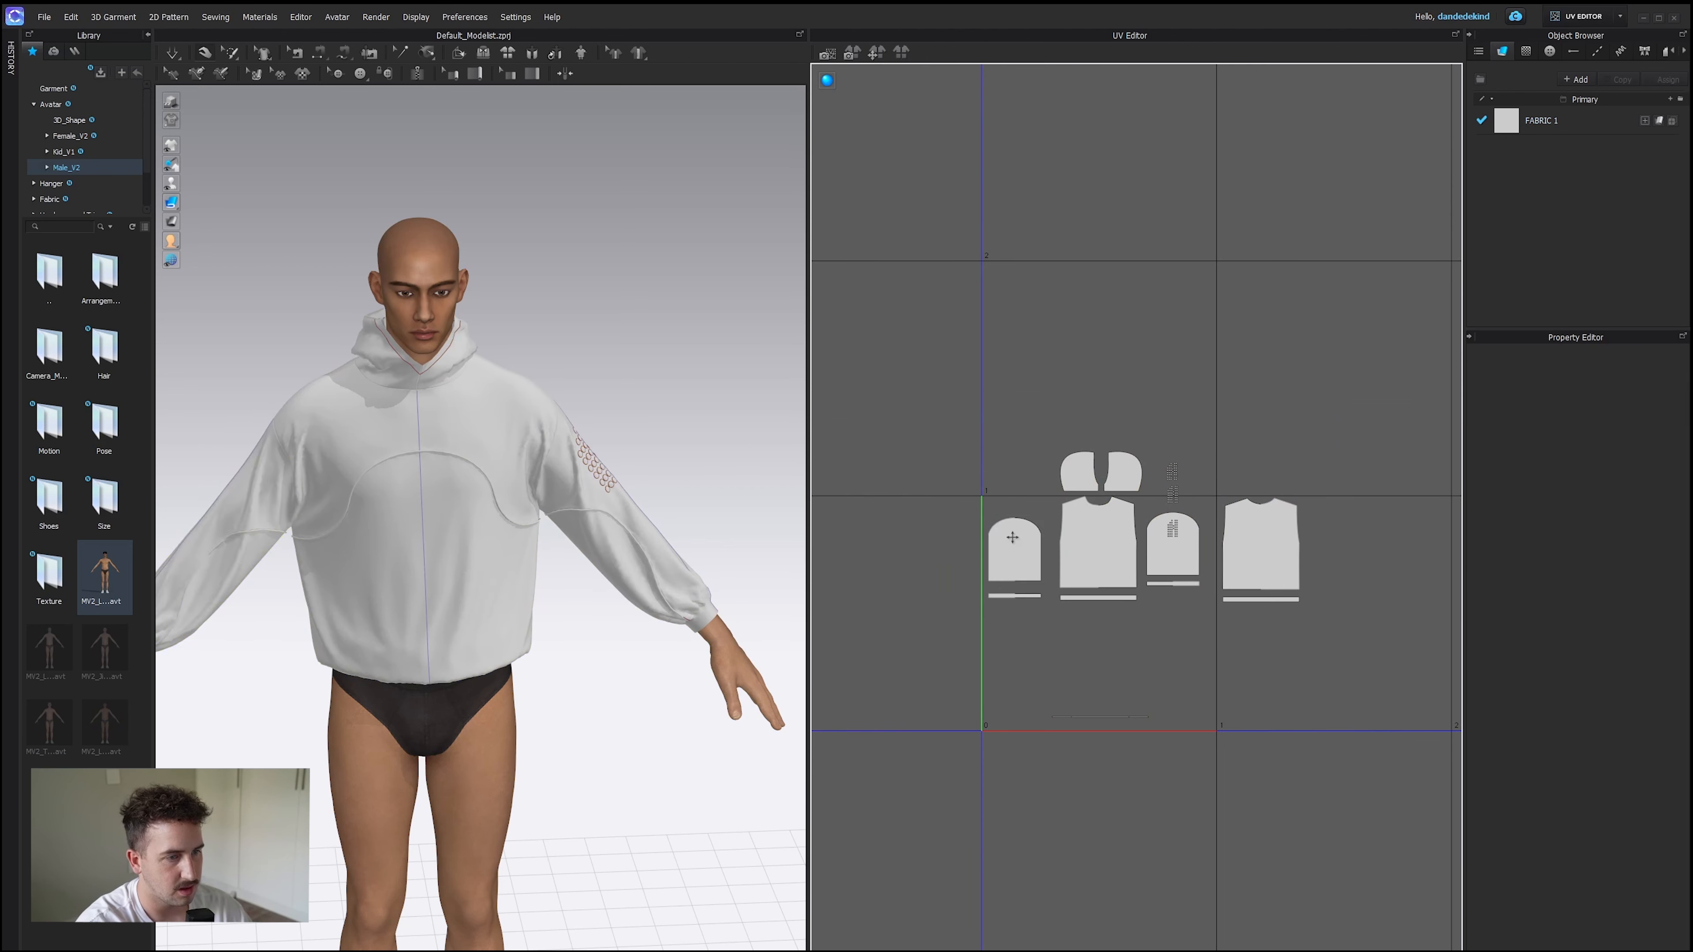
Move the front and back body pieces with their hem bands into the lower half of the 0-1 UV tile.
click(1012, 537)
click(1094, 562)
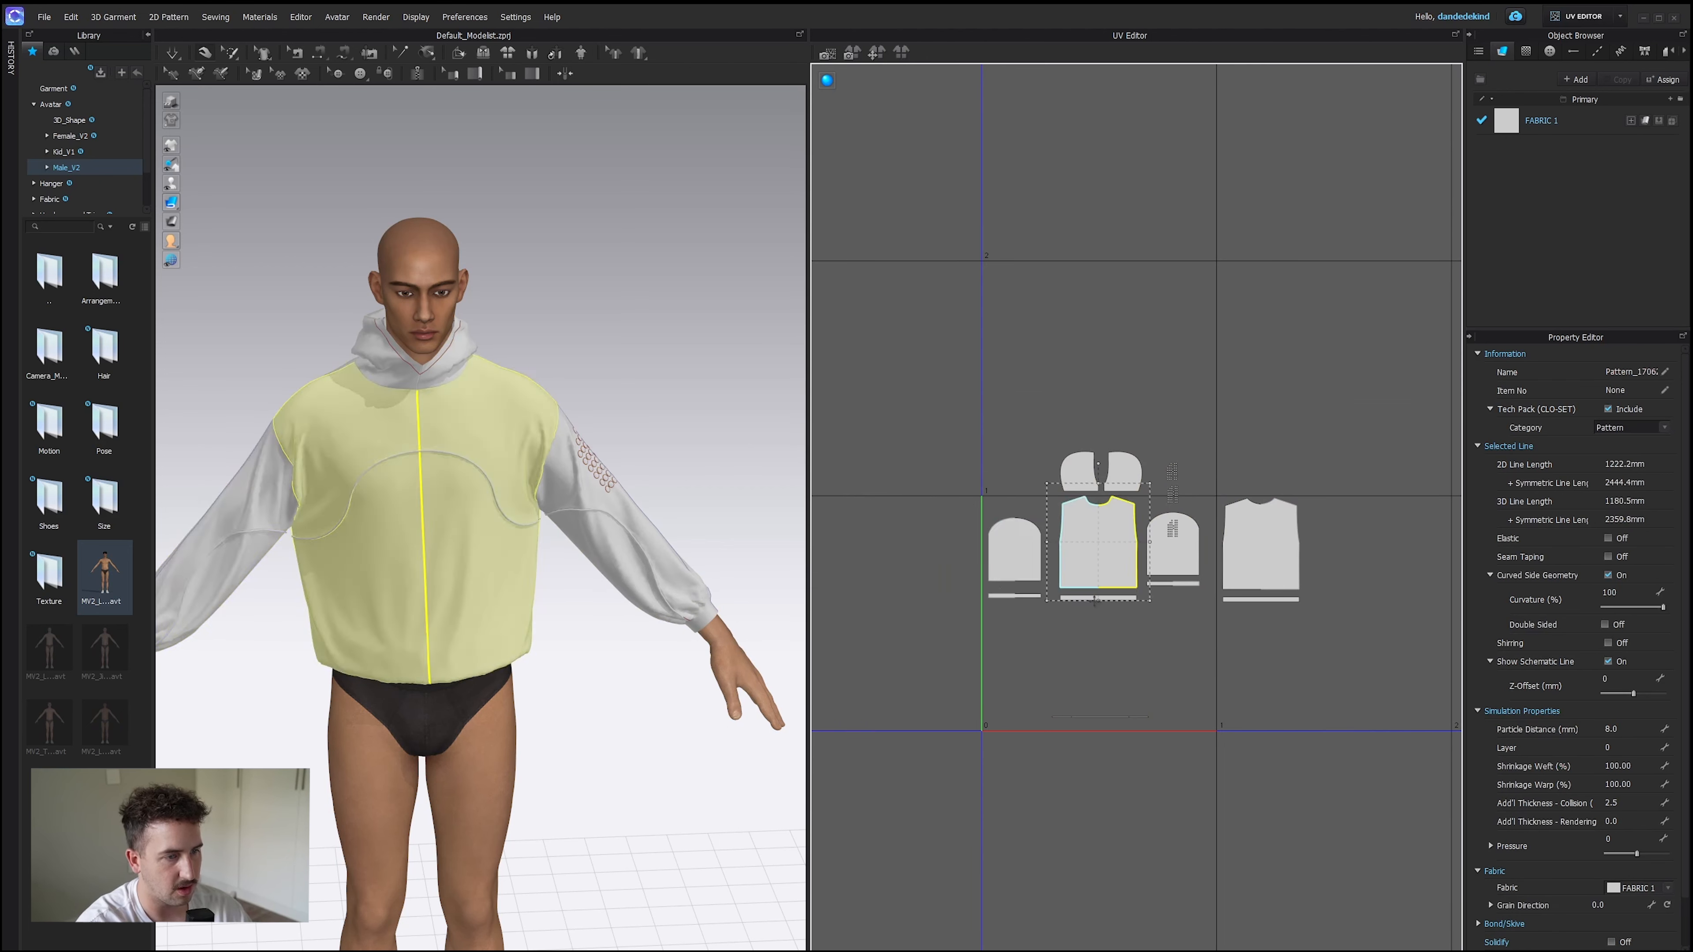
drag(1102, 589, 1031, 692)
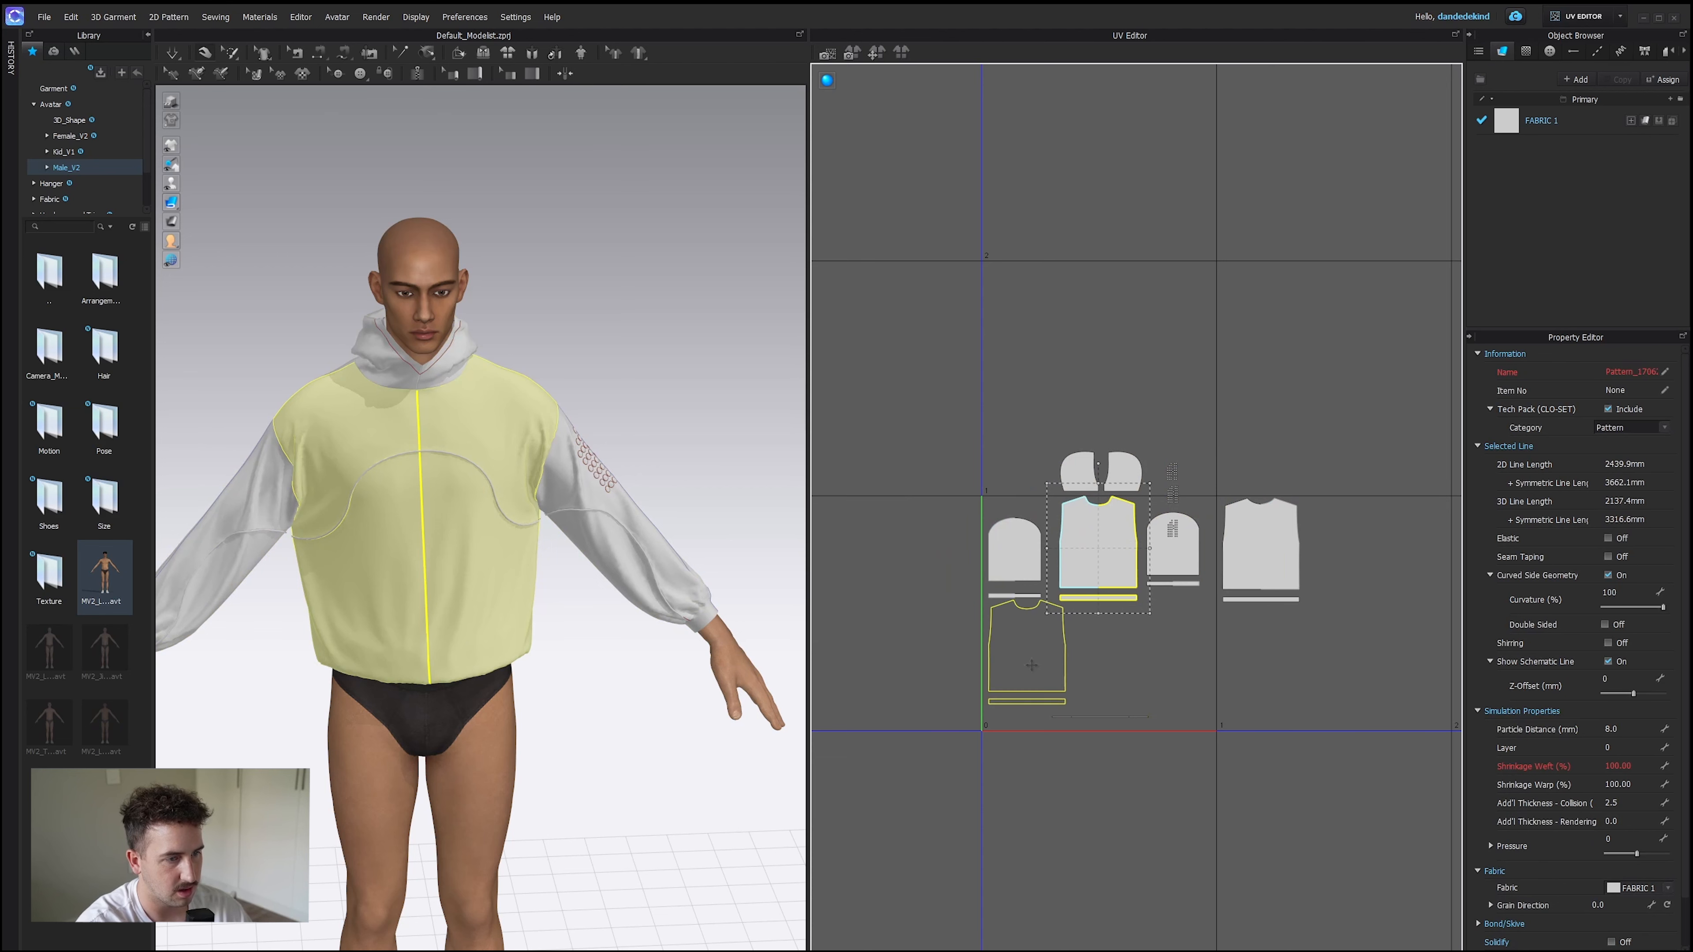
drag(942, 503, 1044, 593)
drag(1259, 548, 1166, 651)
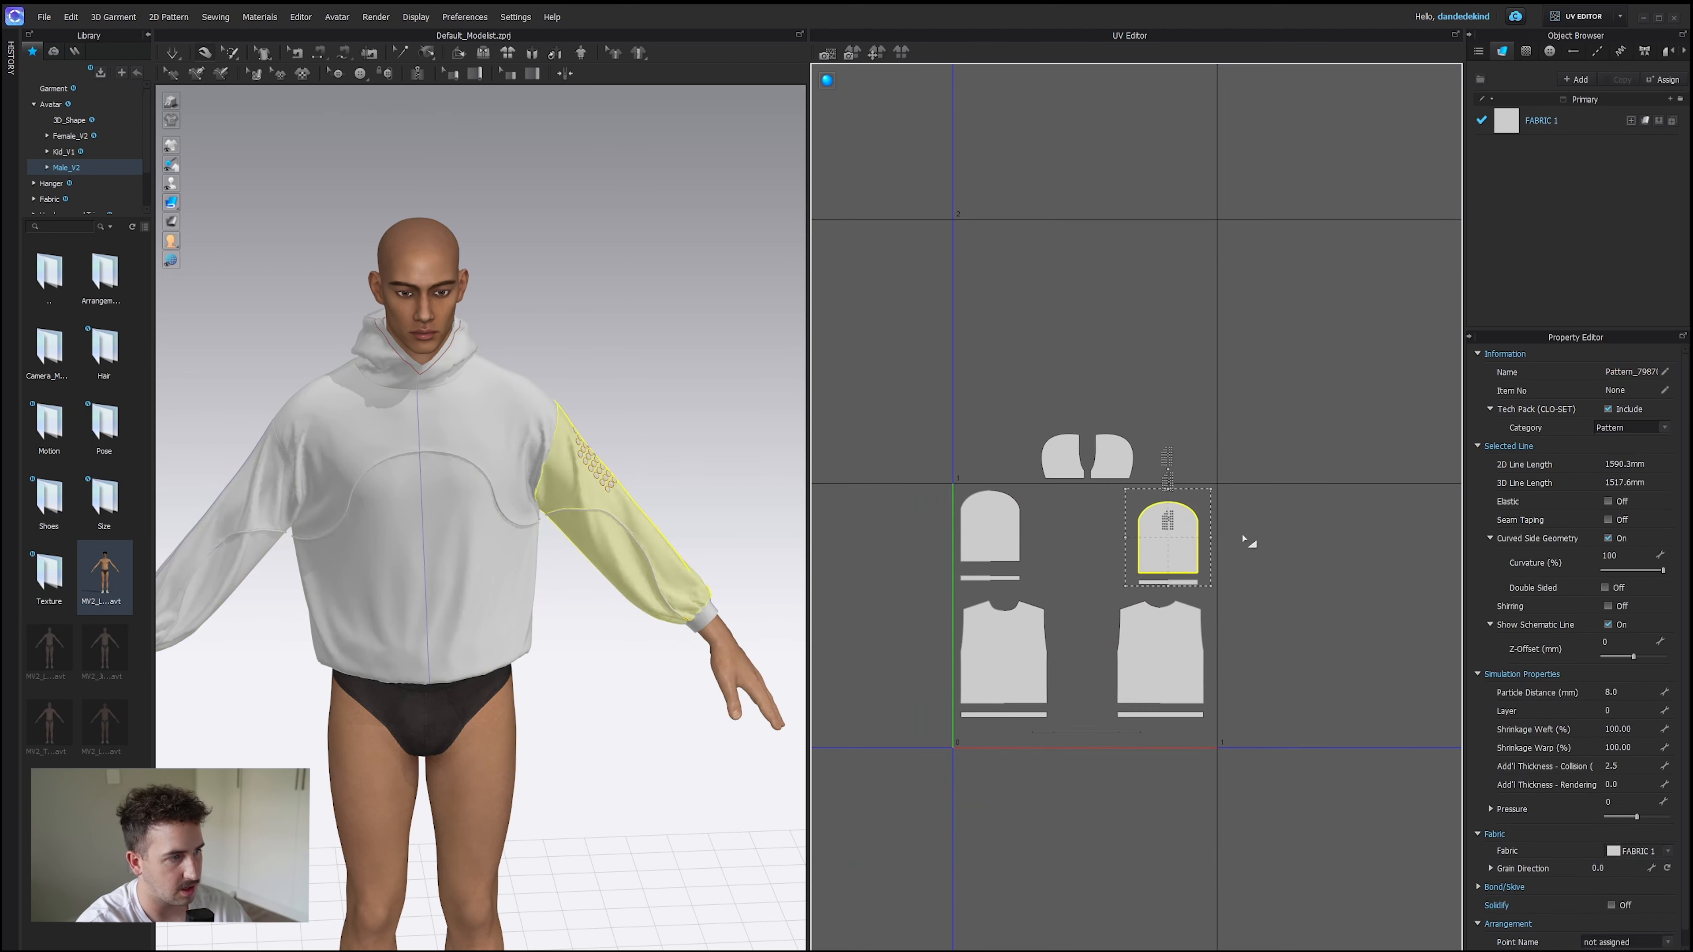
Move the dotted sleeve with its cuff, the circle pieces and the two hood pieces into the upper part of the UV tile.
click(1248, 536)
click(1165, 562)
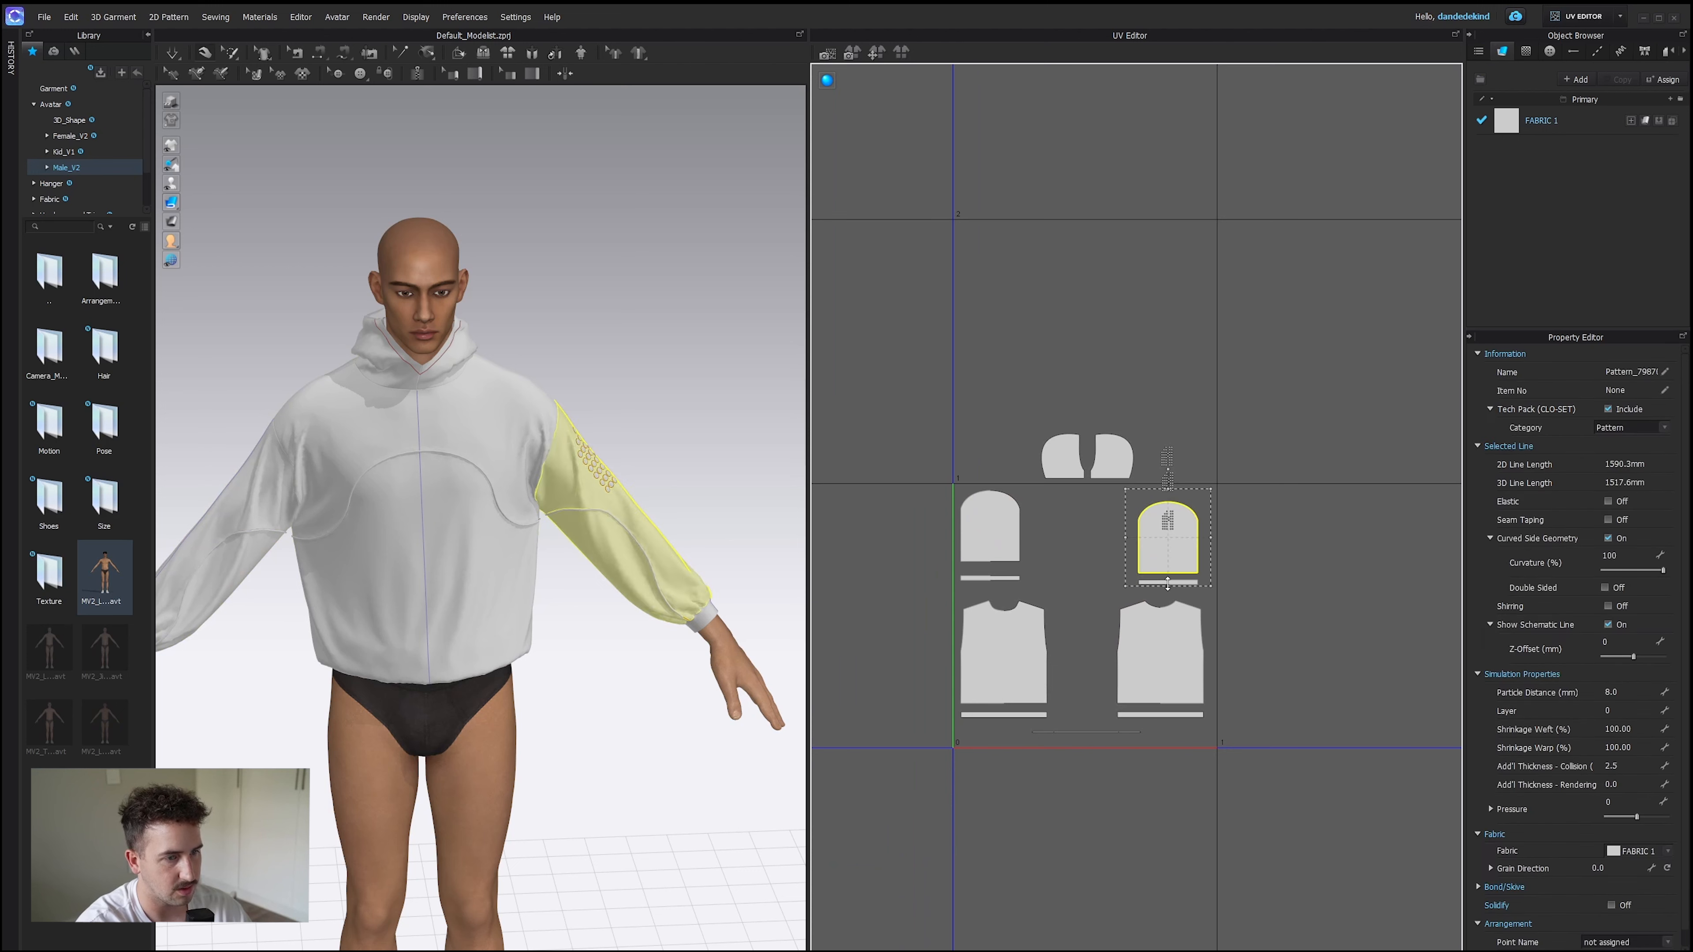
drag(1141, 429, 1193, 496)
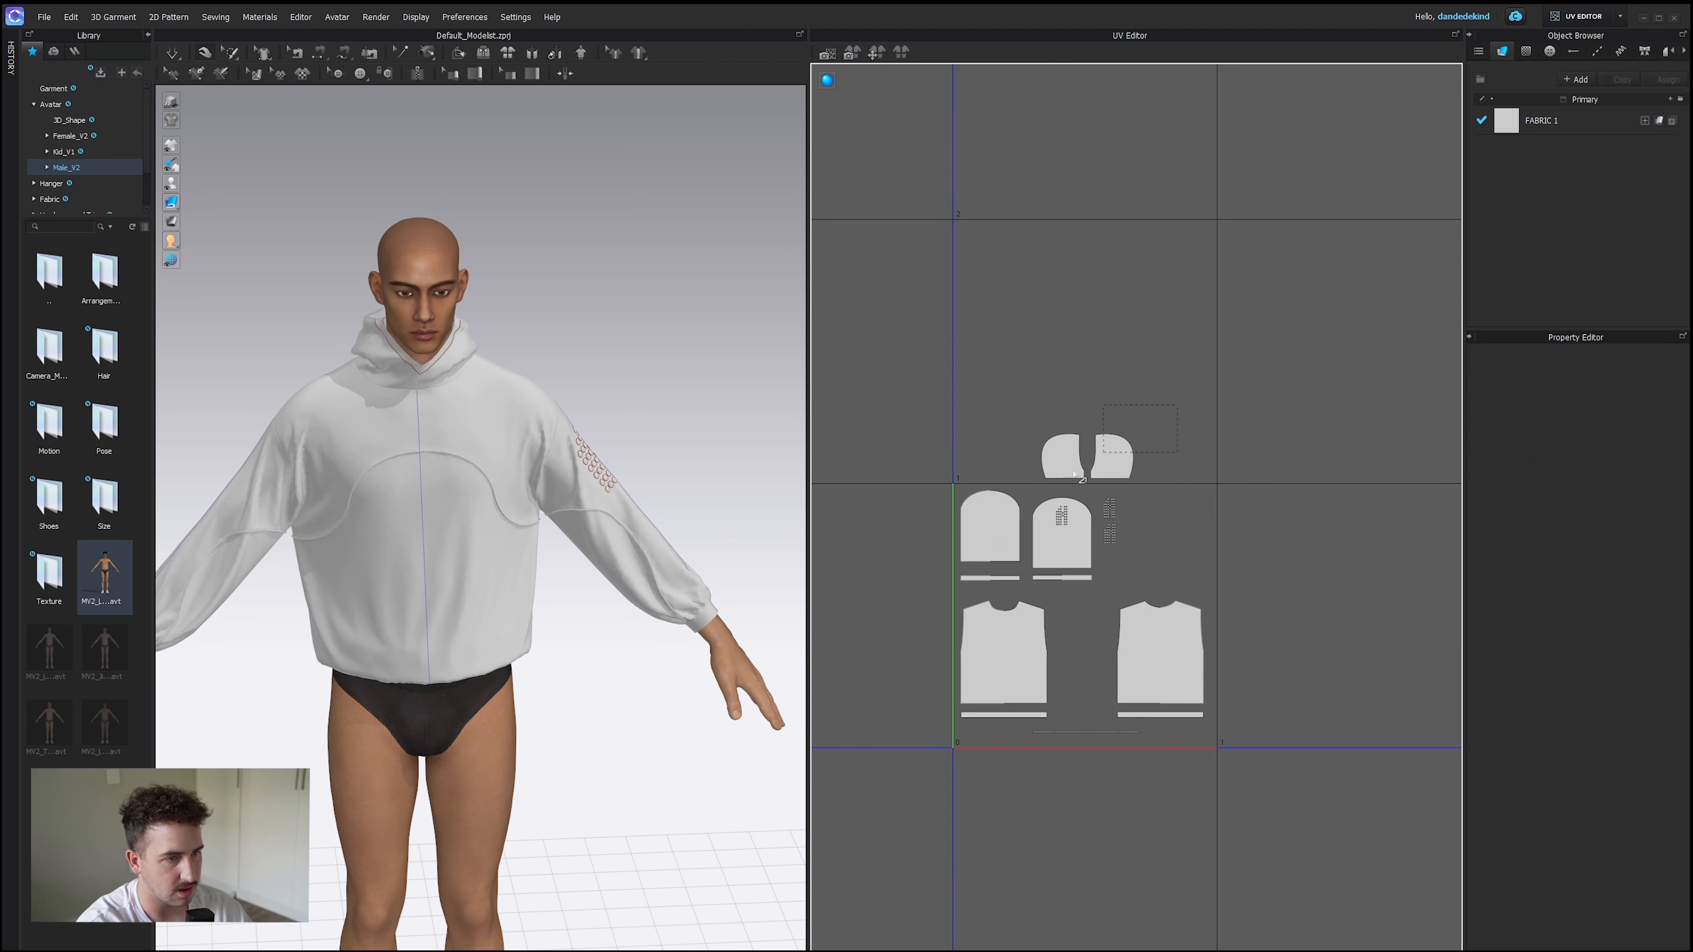
drag(1066, 437, 1151, 497)
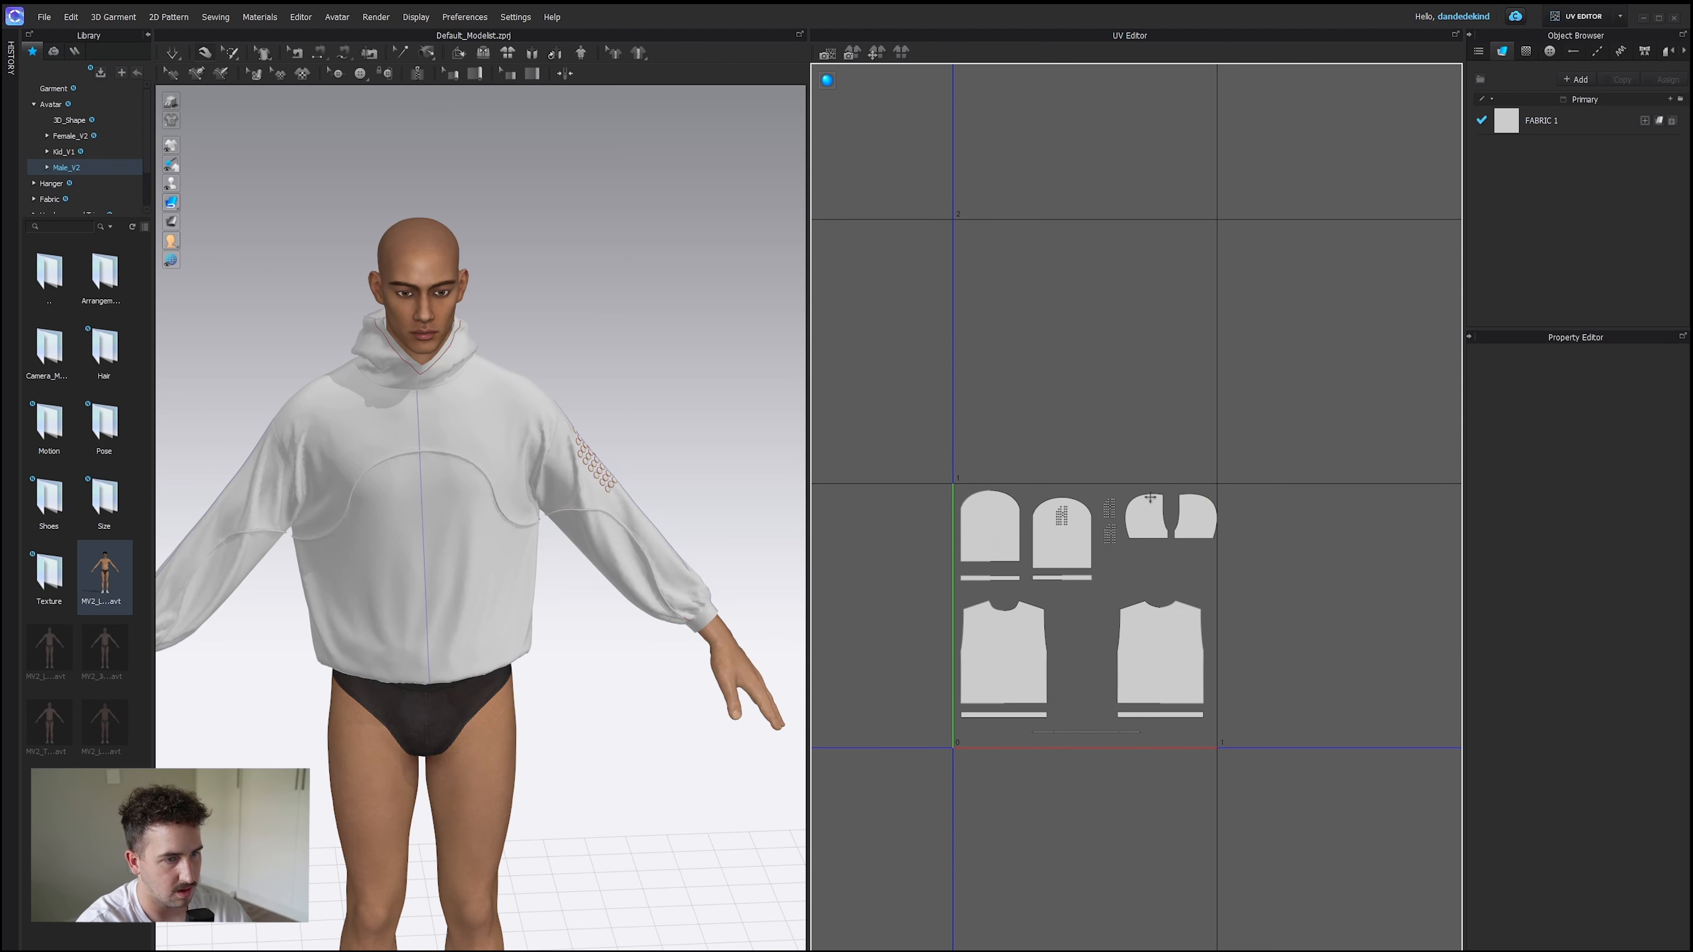
Fit the hood pieces inside the UV tile above the back body and place the thin strips between the two body pieces.
scroll(1137, 596, up, 5)
mouse_move(1140, 583)
mouse_down()
mouse_move(1141, 596)
mouse_move(1120, 558)
mouse_up()
scroll(1144, 595, up, 2)
click(1130, 578)
scroll(1127, 563, down, 2)
click(1096, 584)
click(1095, 591)
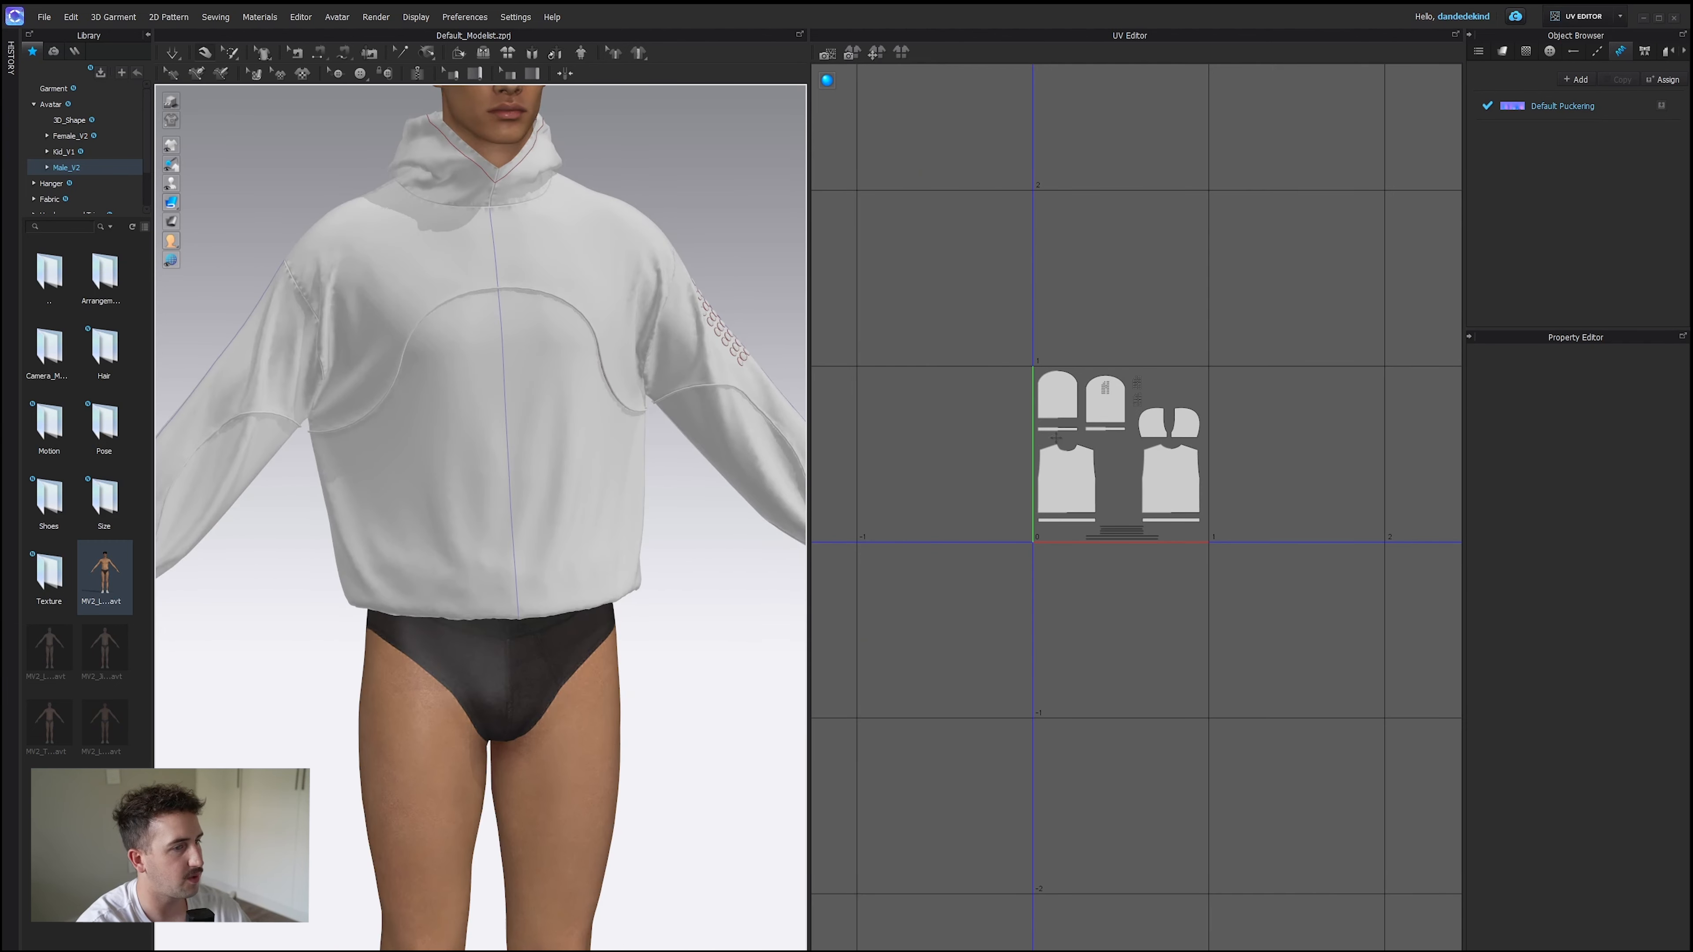
drag(1323, 307, 975, 640)
click(1147, 225)
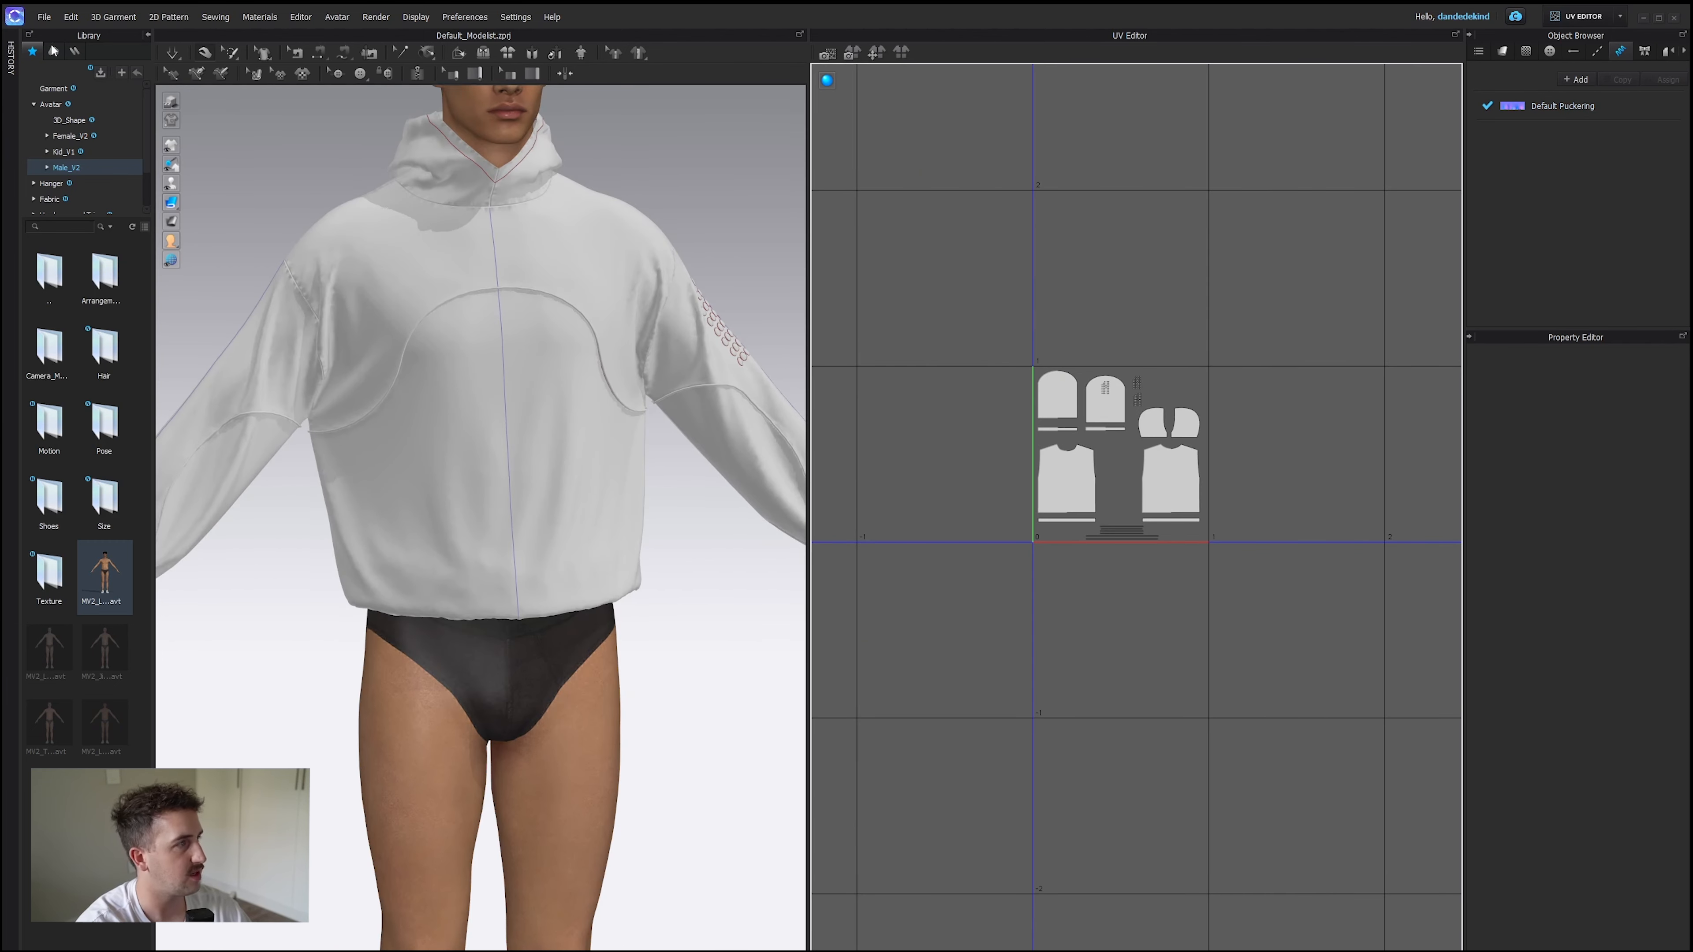
Export the garment as CUSTOM-HOODIE.obj, a single thick object without the avatar, with unified UV coordinates and metre scale.
click(42, 17)
mouse_move(94, 164)
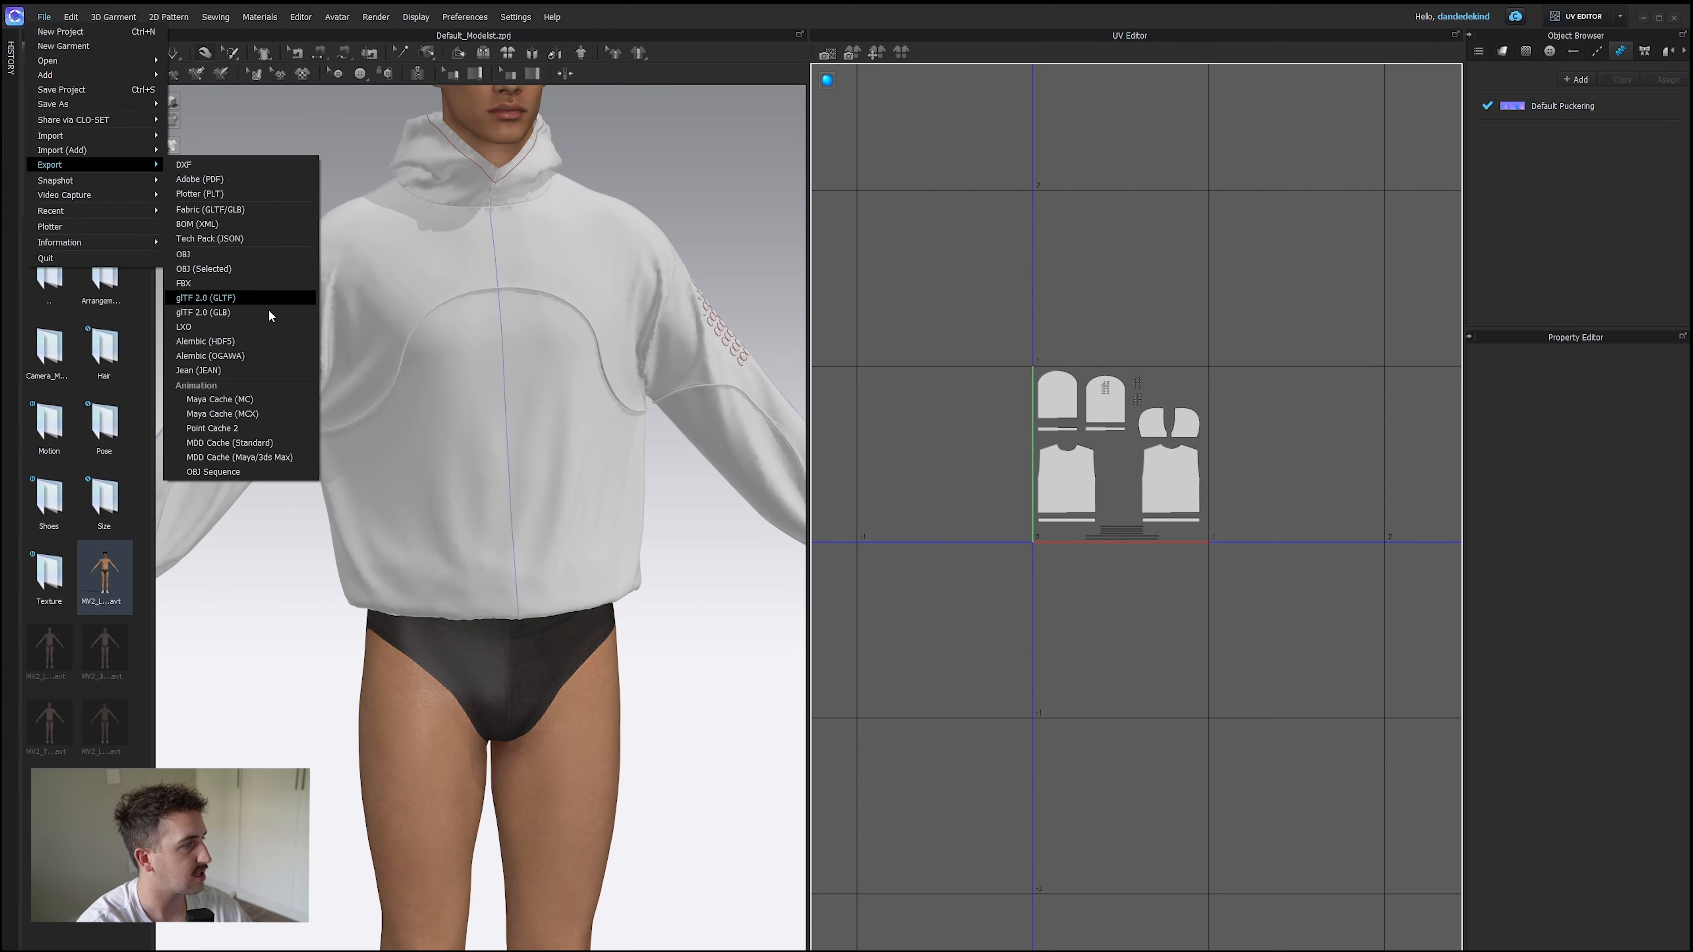
click(275, 255)
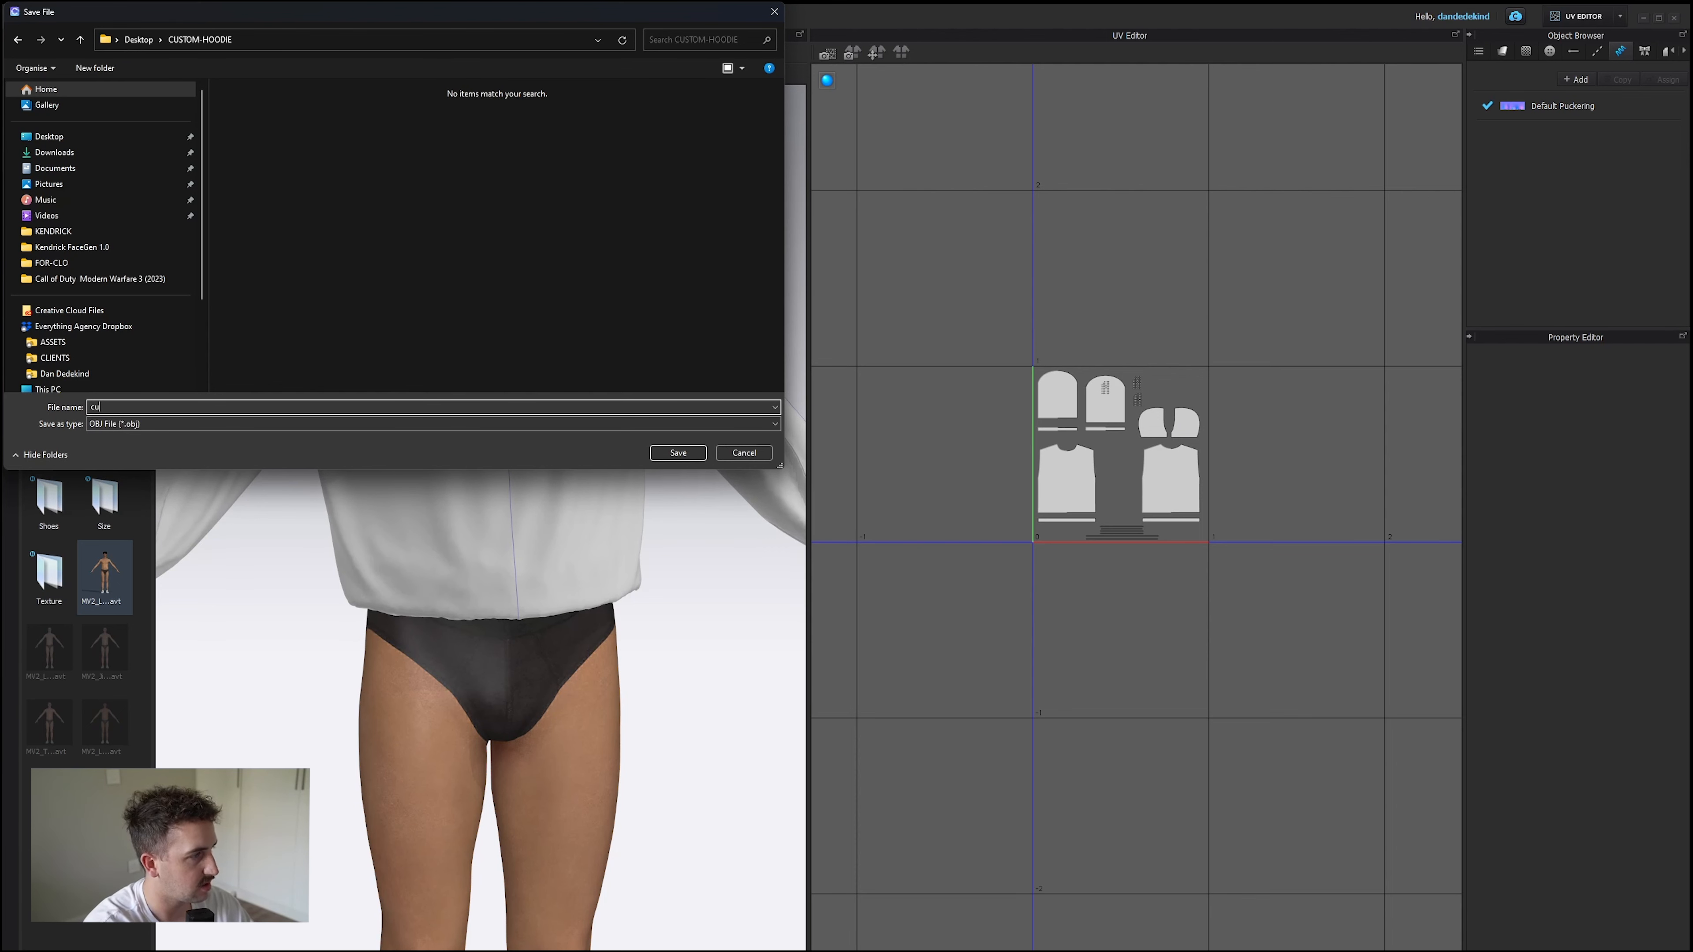
text(CUSTOM-H)
key(Return)
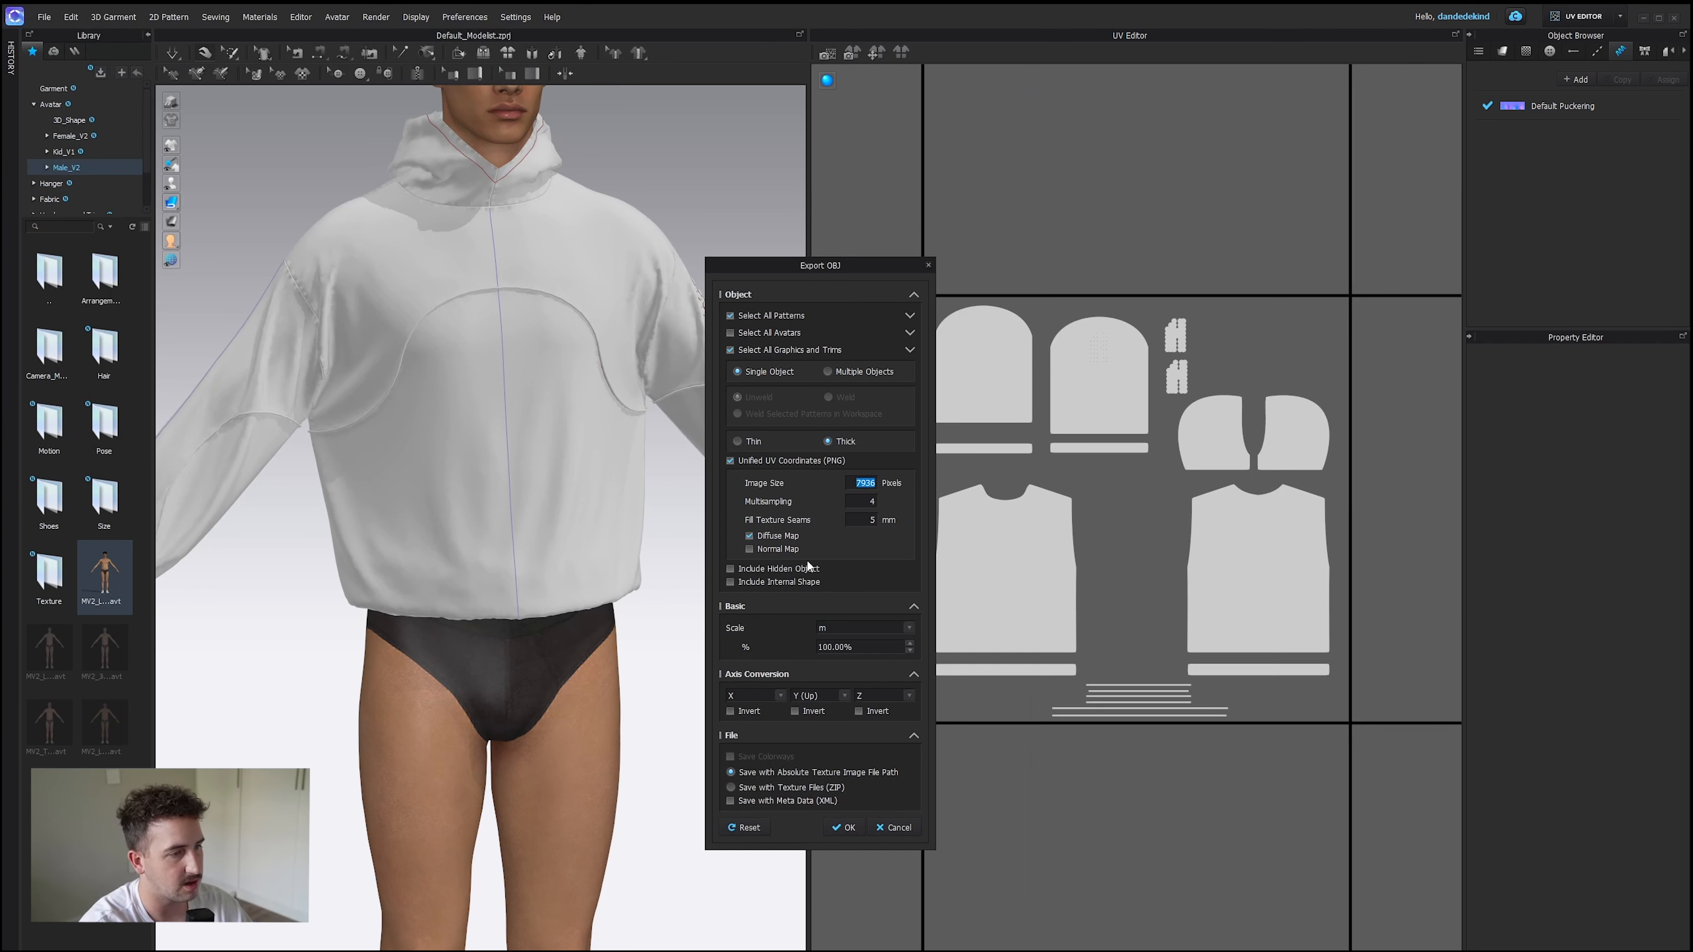
click(848, 827)
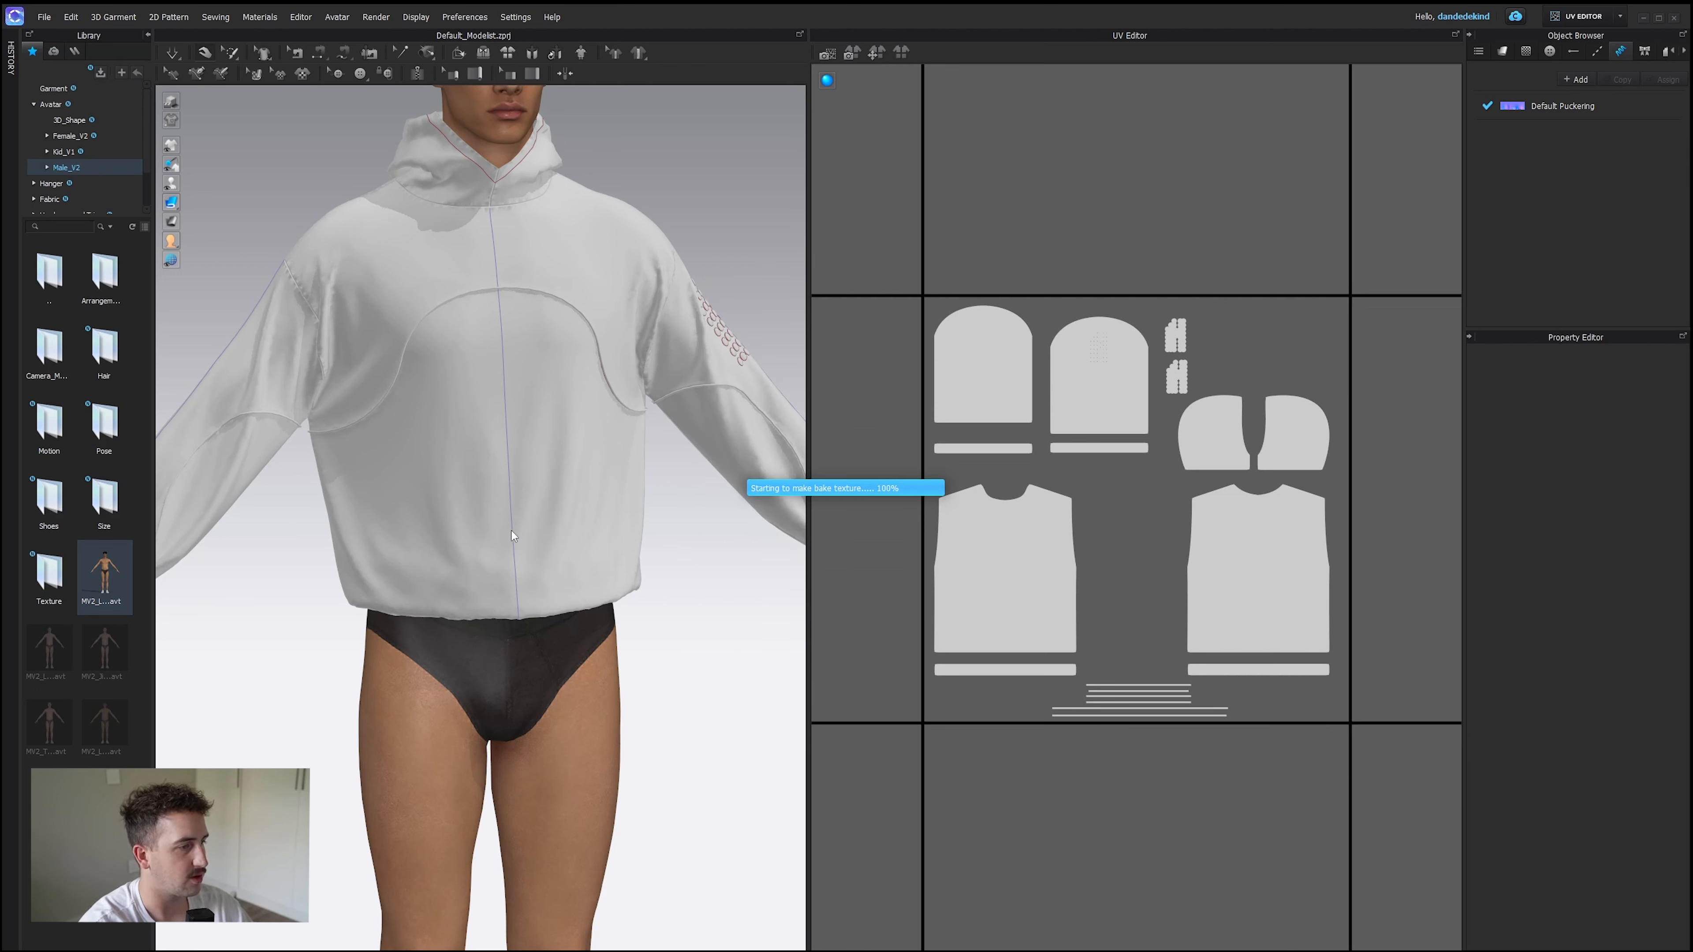
Save the project as CUSTOM-HOODIE.zprj.
click(44, 17)
mouse_move(100, 110)
click(265, 101)
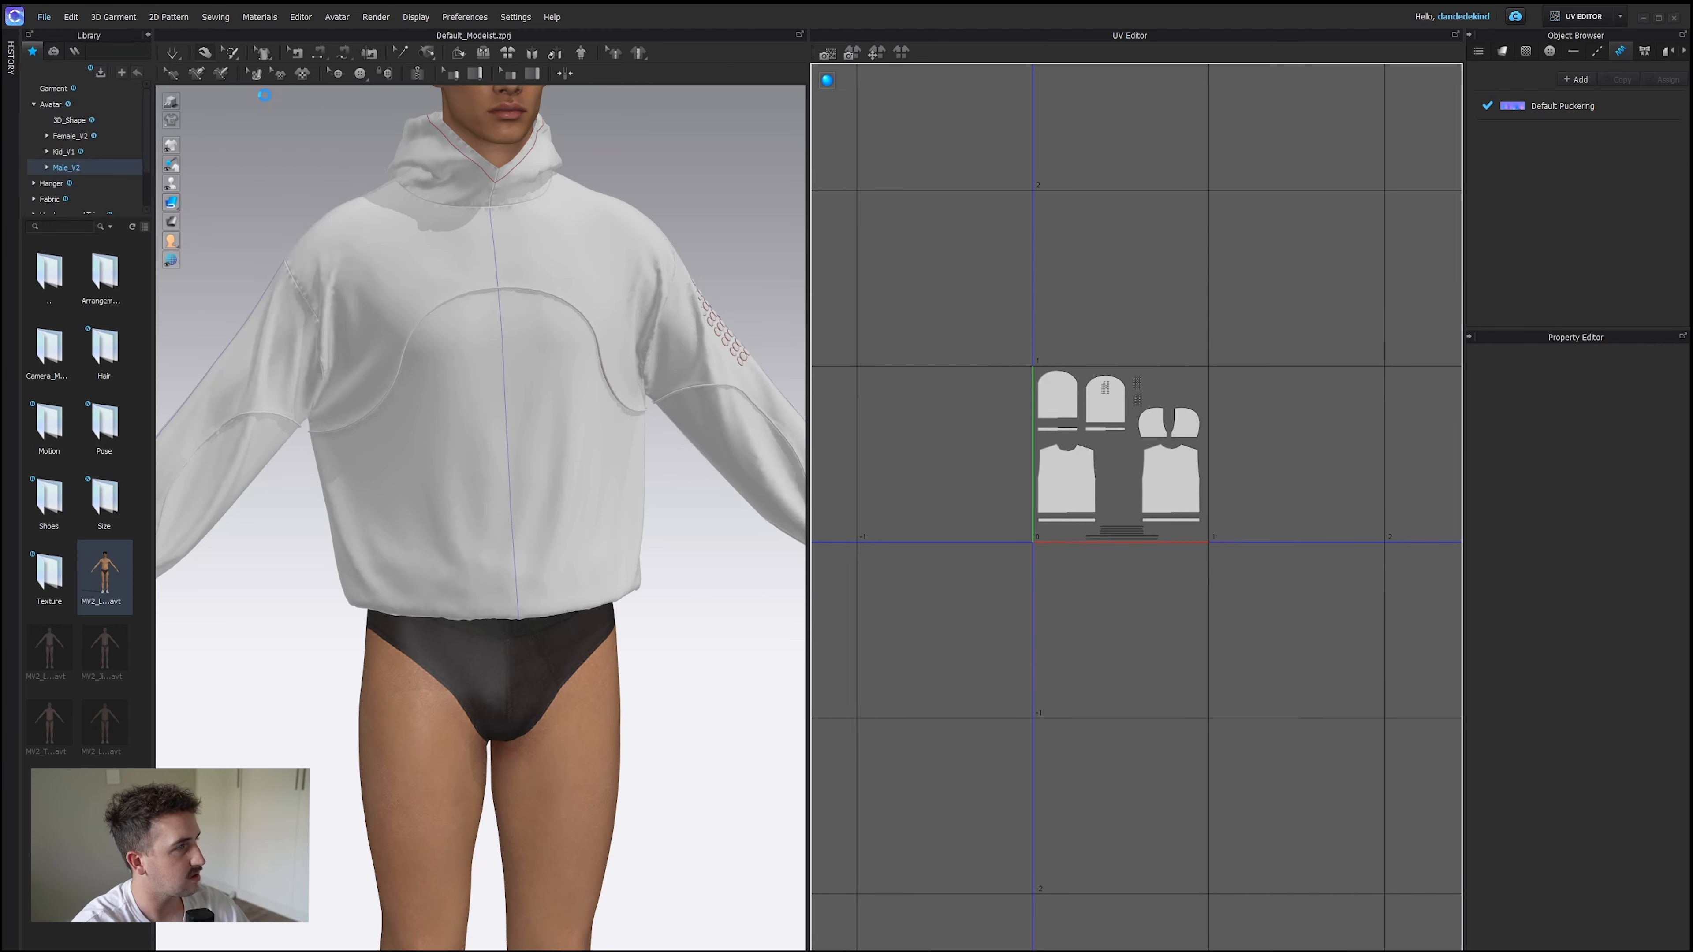
double_click(278, 115)
click(173, 406)
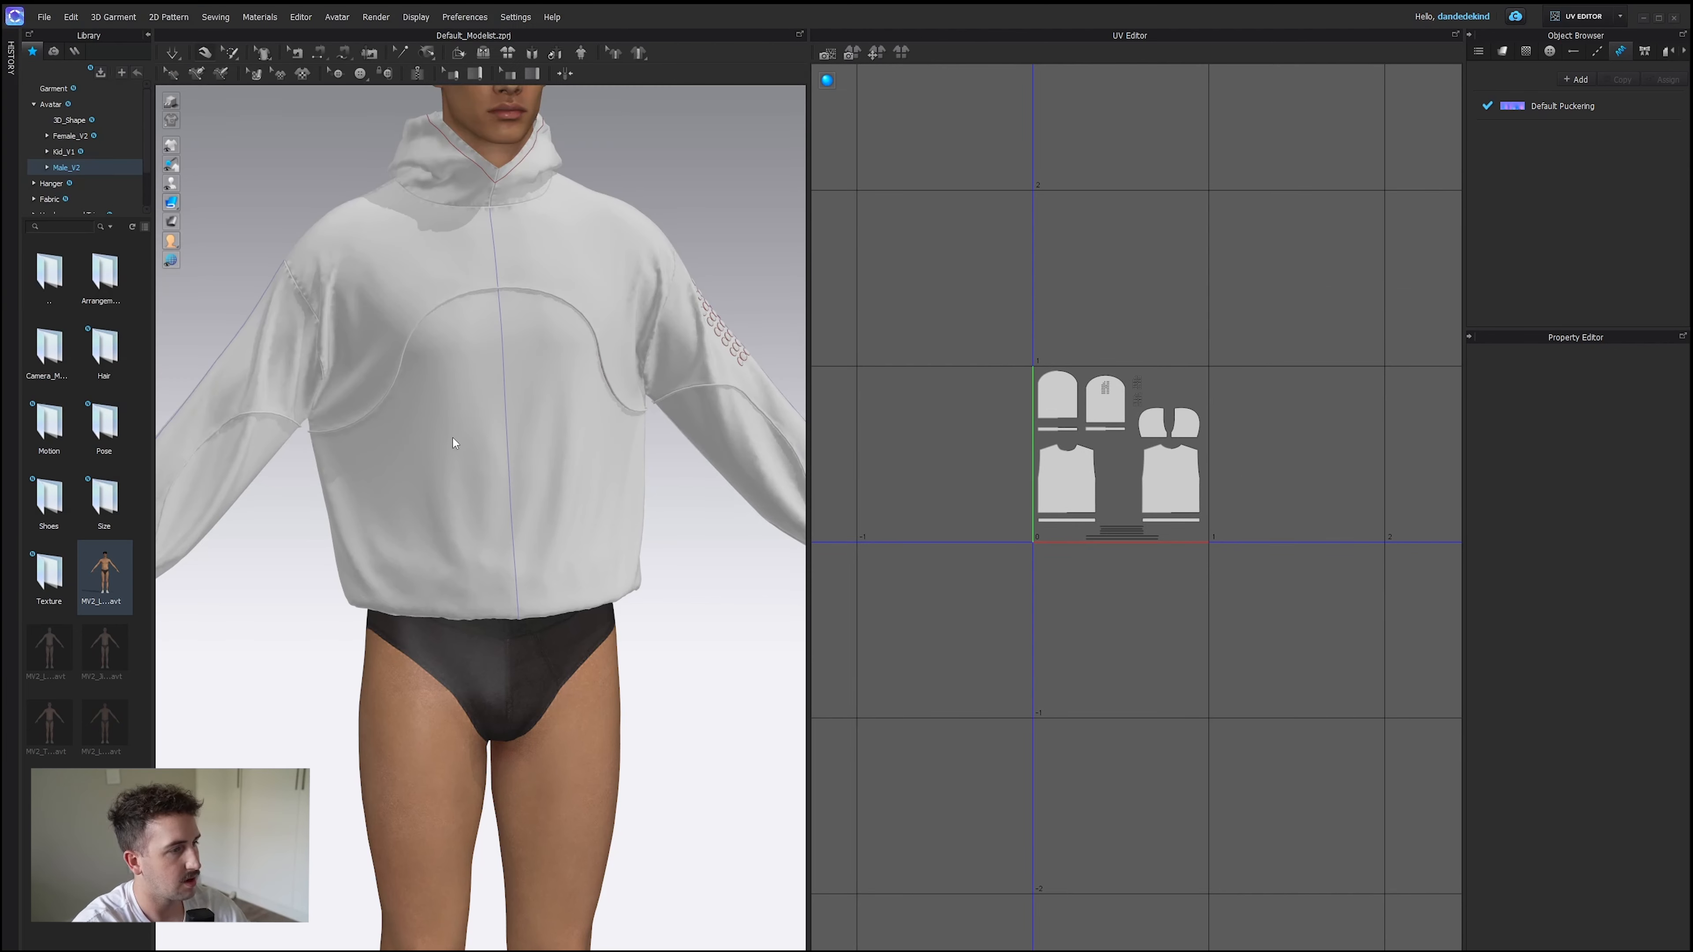
Switch to Blender and import CUSTOM-HOODIE.obj from the CUSTOM-HOODIE folder on the desktop.
key(super)
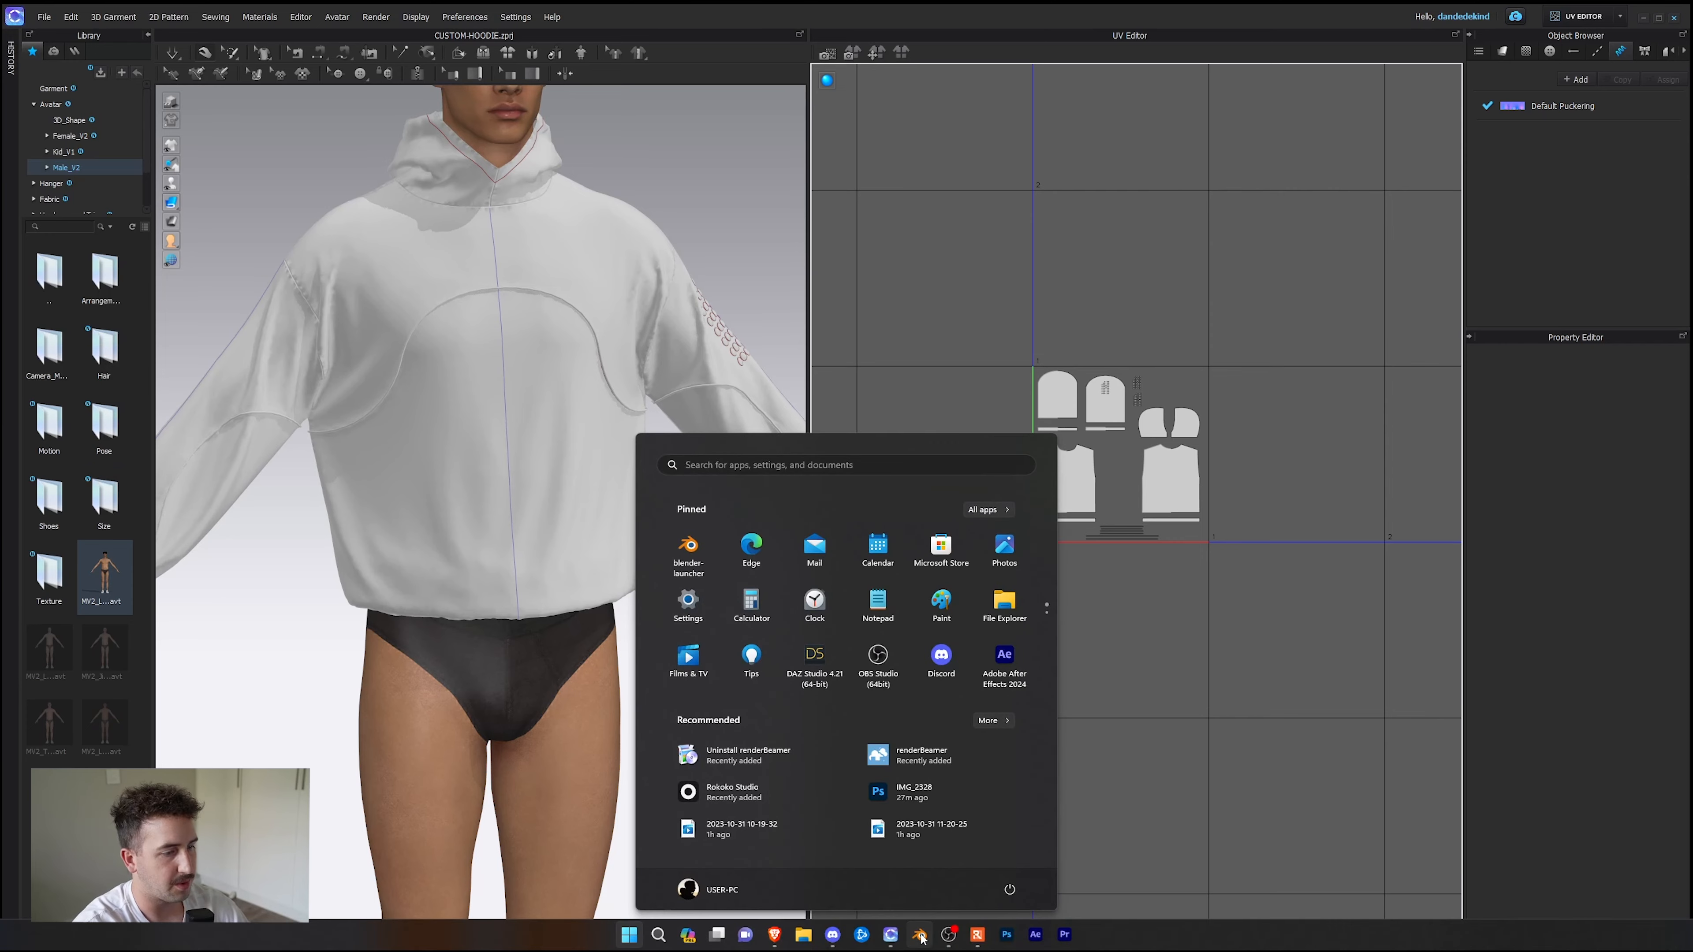
click(920, 935)
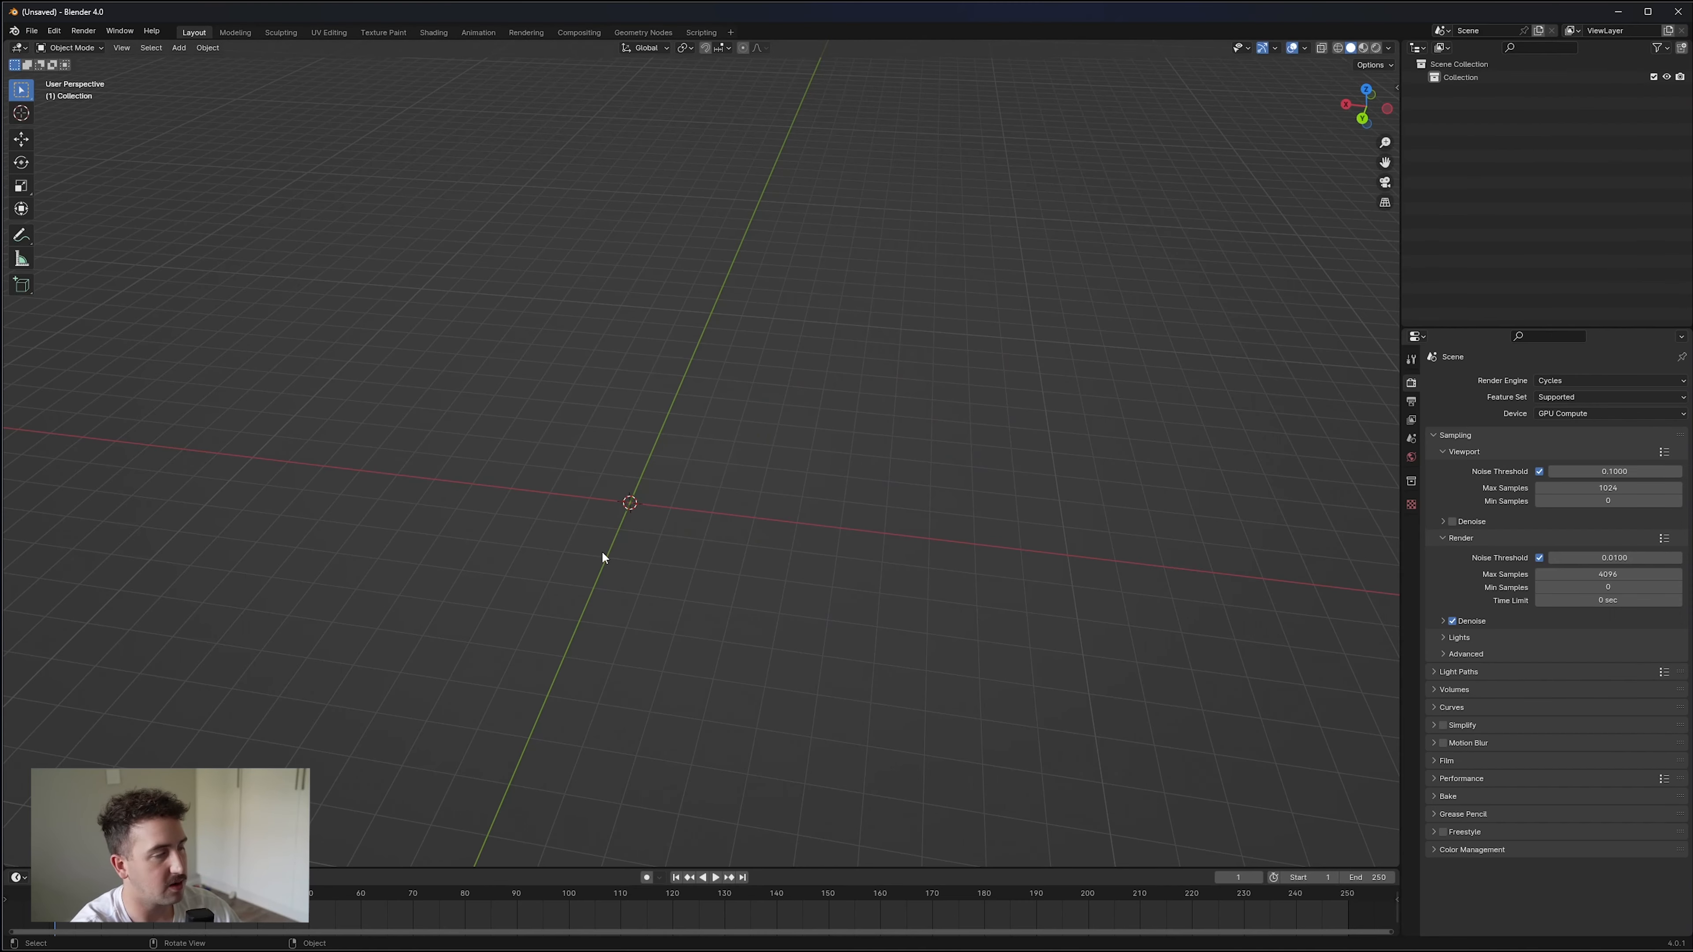
click(32, 32)
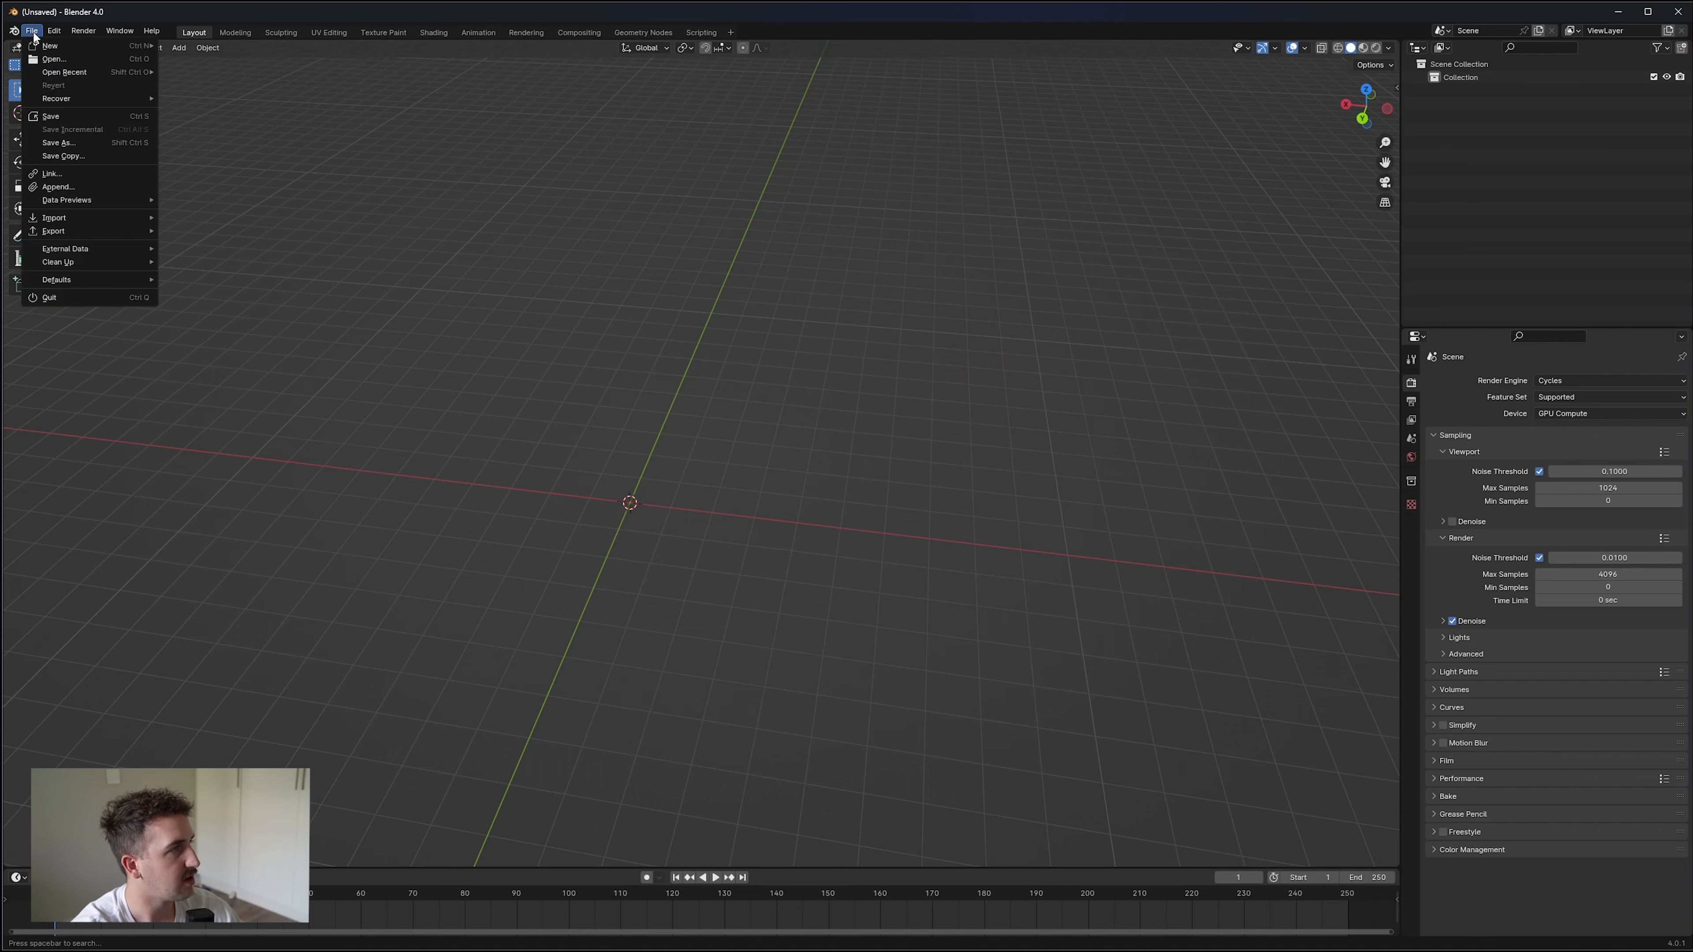
mouse_move(126, 212)
click(246, 269)
click(561, 303)
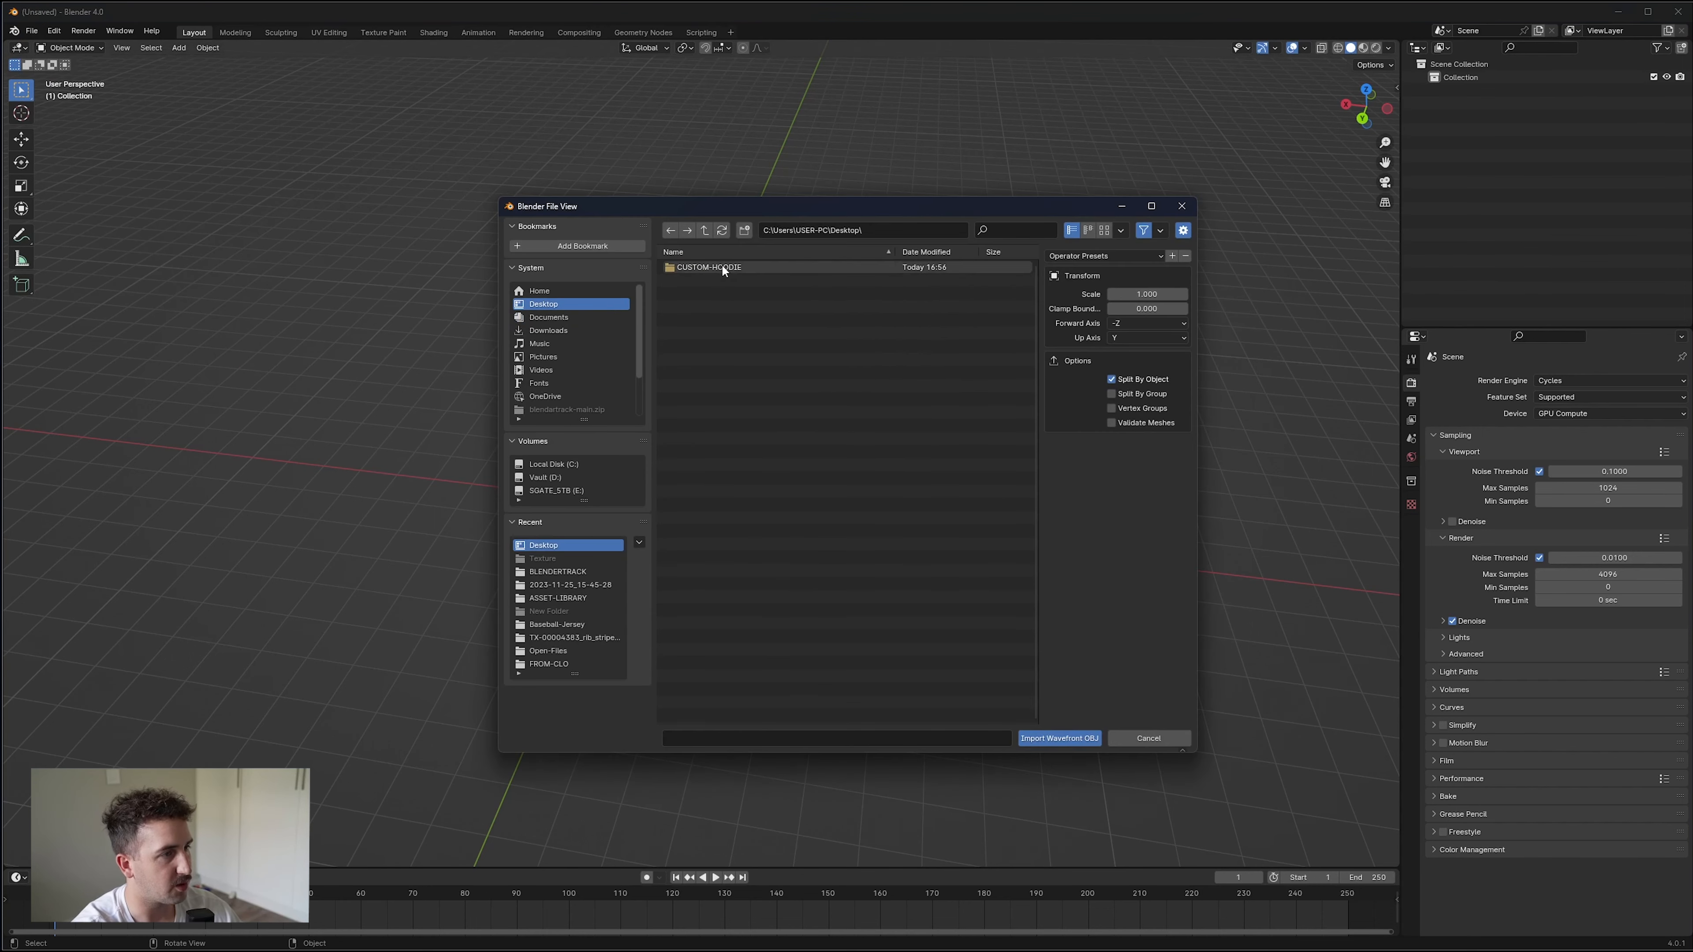
double_click(723, 267)
click(754, 266)
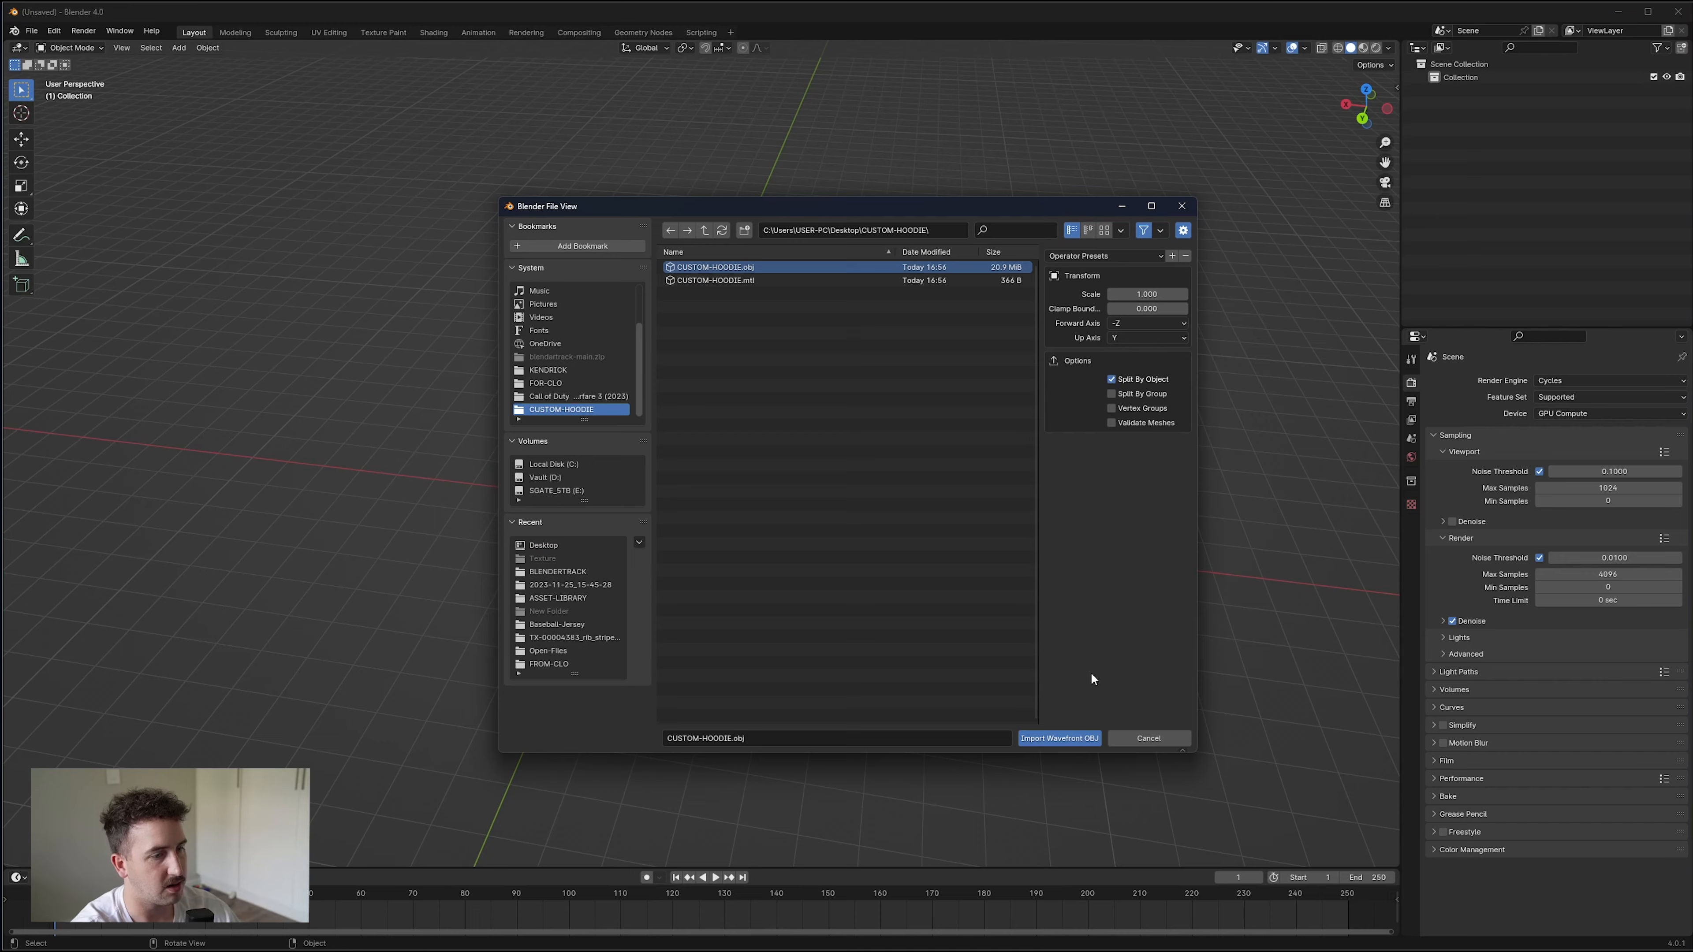
click(1058, 738)
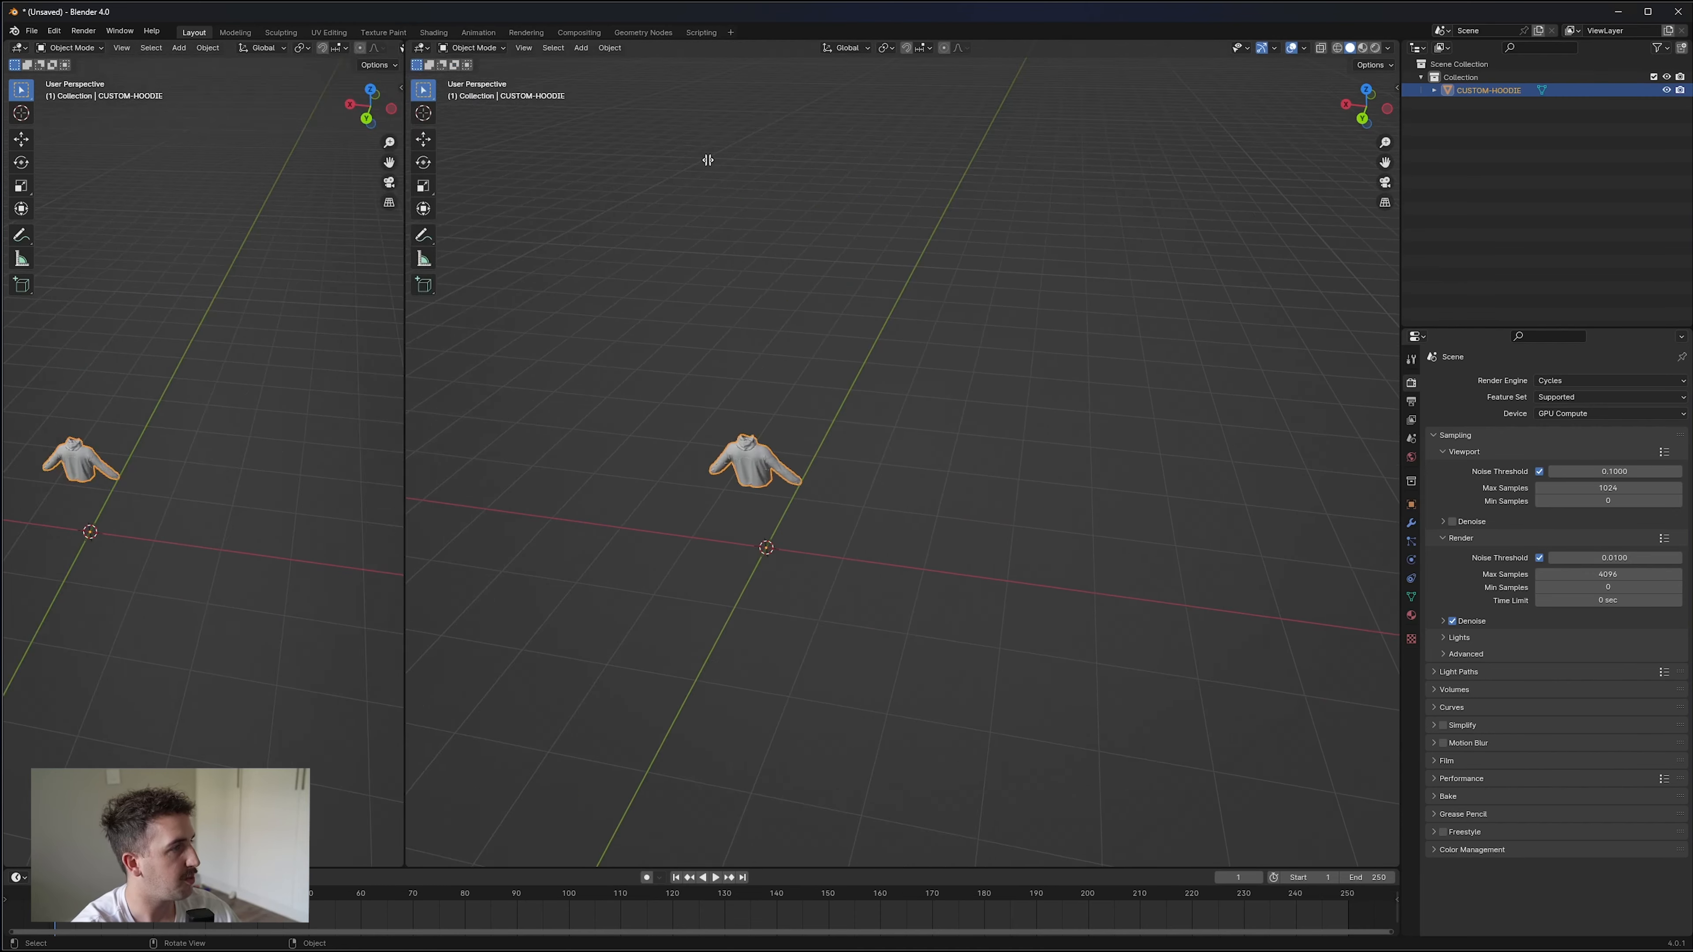
Split the 3D view into two viewports and show the hoodie from the front in the first one.
drag(708, 160, 894, 160)
click(121, 48)
mouse_move(200, 222)
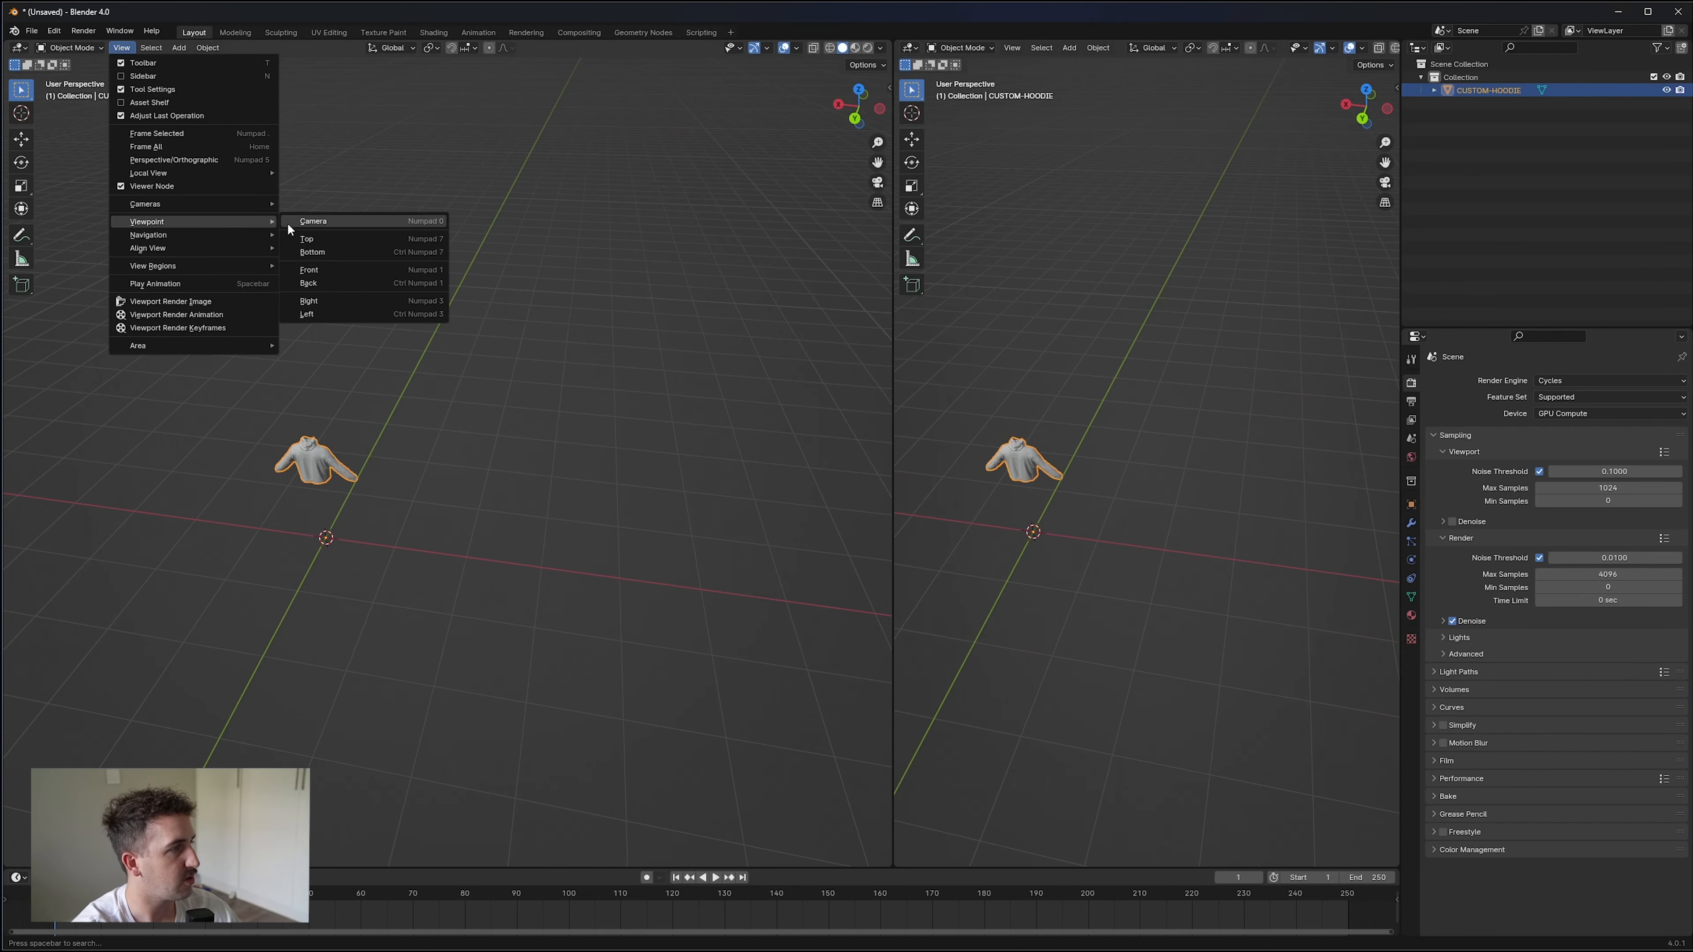
click(349, 270)
shift+scroll(484, 379, down, 5)
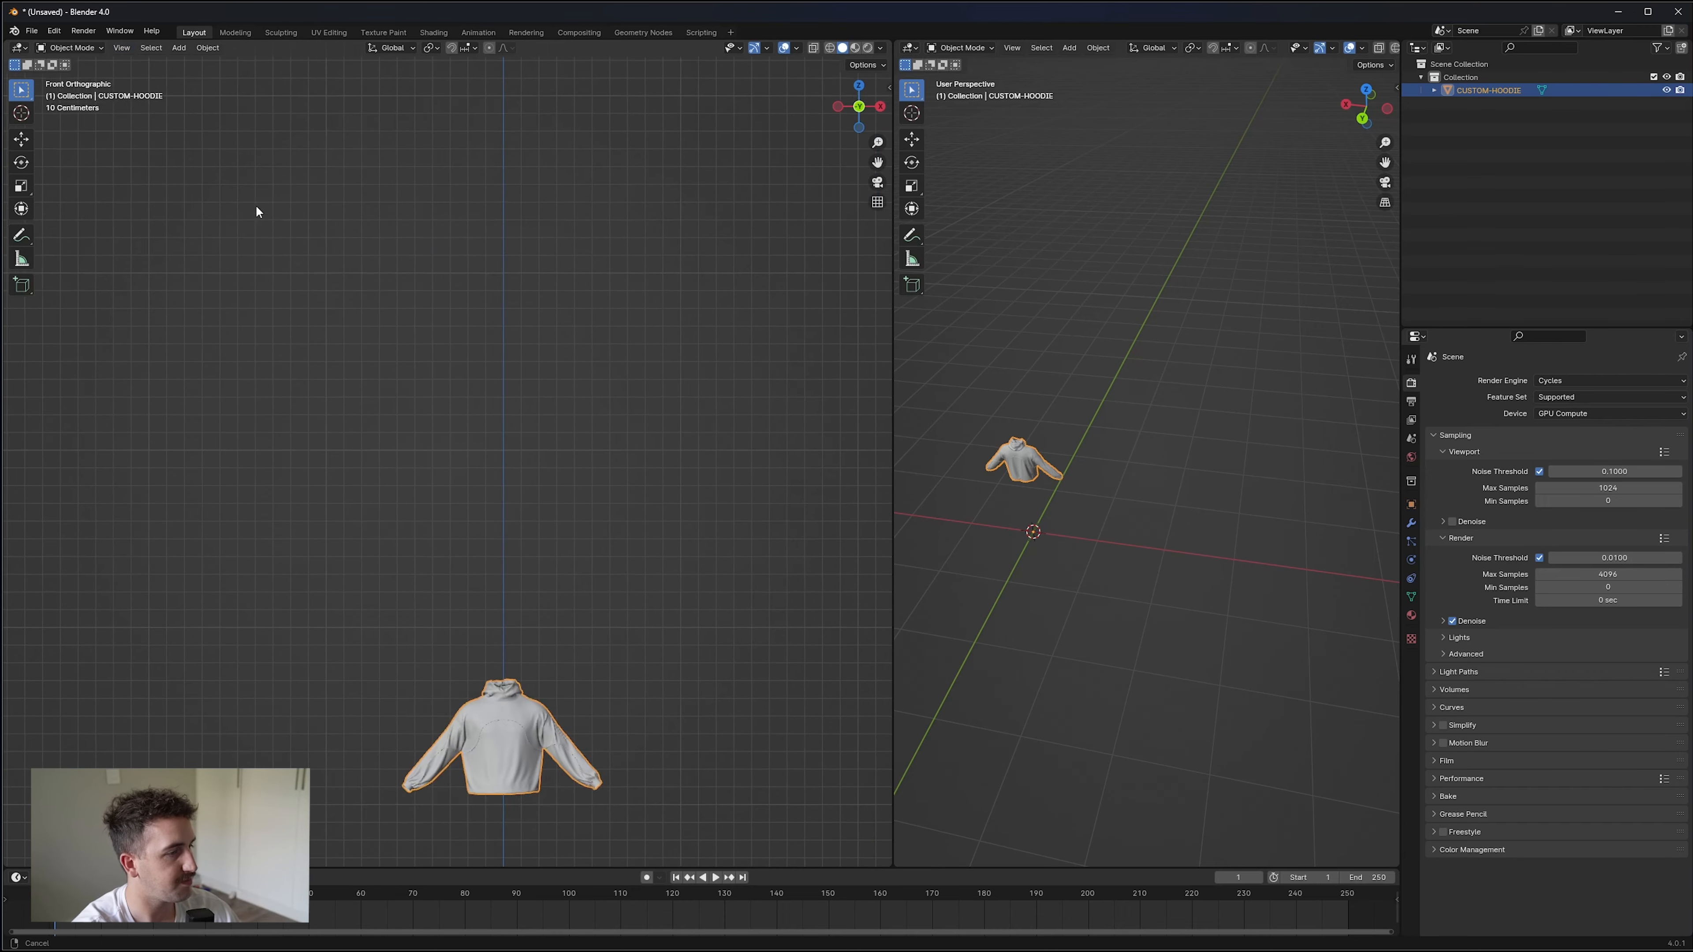
scroll(496, 446, up, 4)
scroll(501, 463, up, 2)
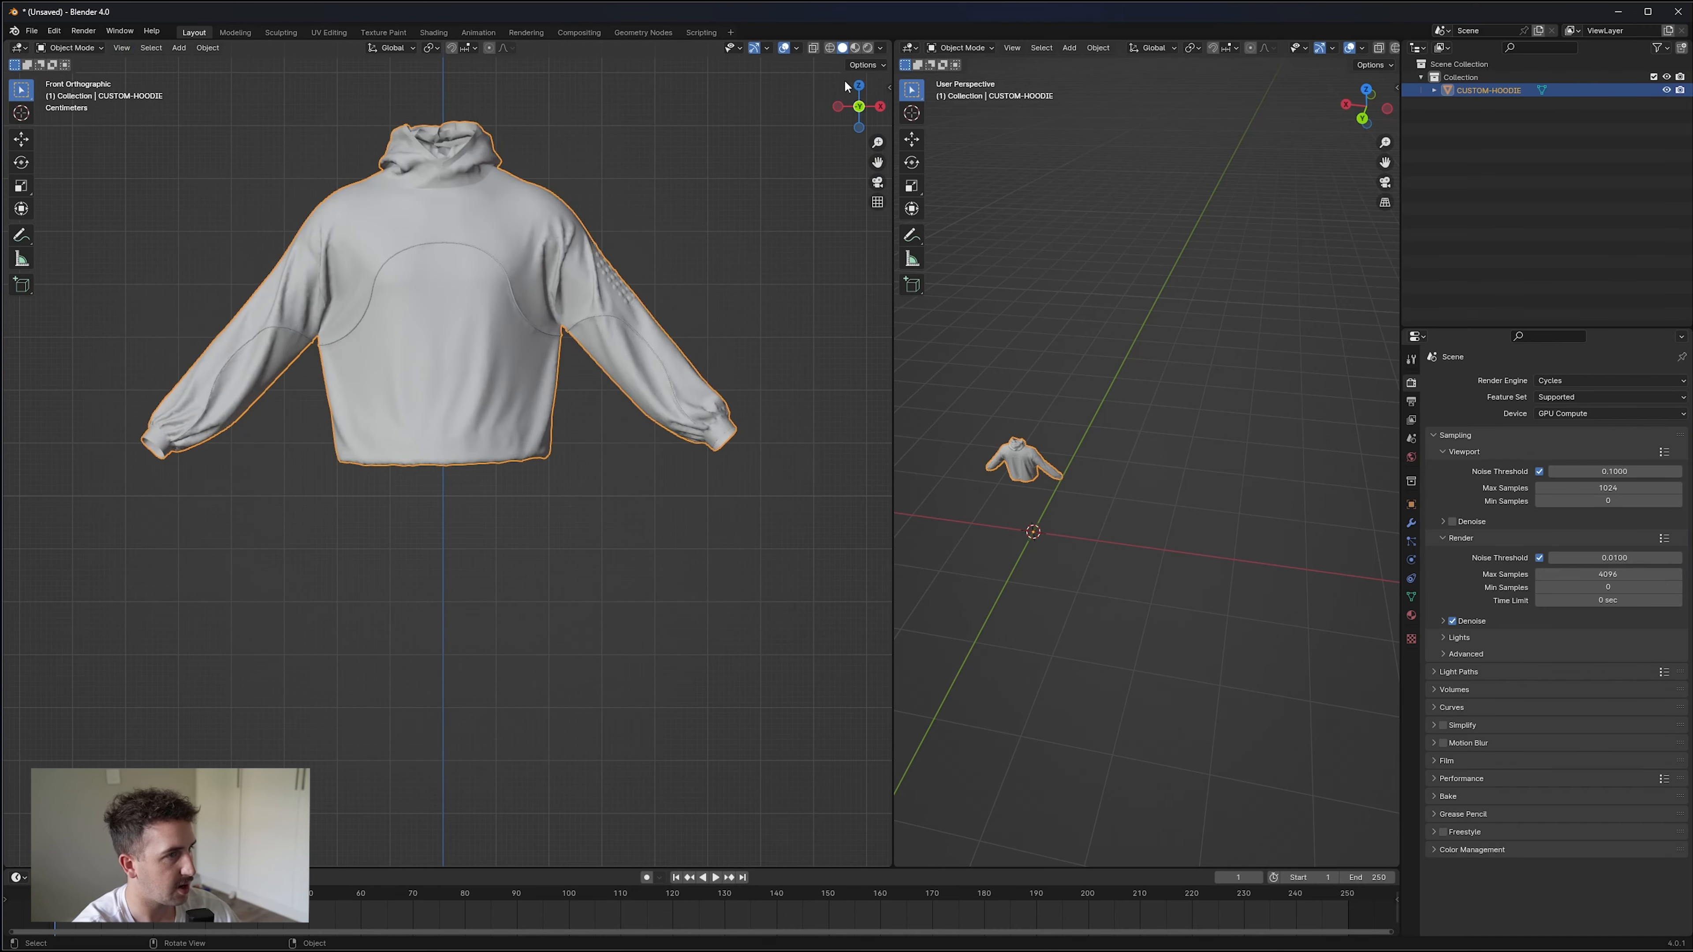
scroll(846, 87, down, 4)
Add a camera and raise it along the Z axis to the height of the hoodie.
key(alt+a)
key(shift+a)
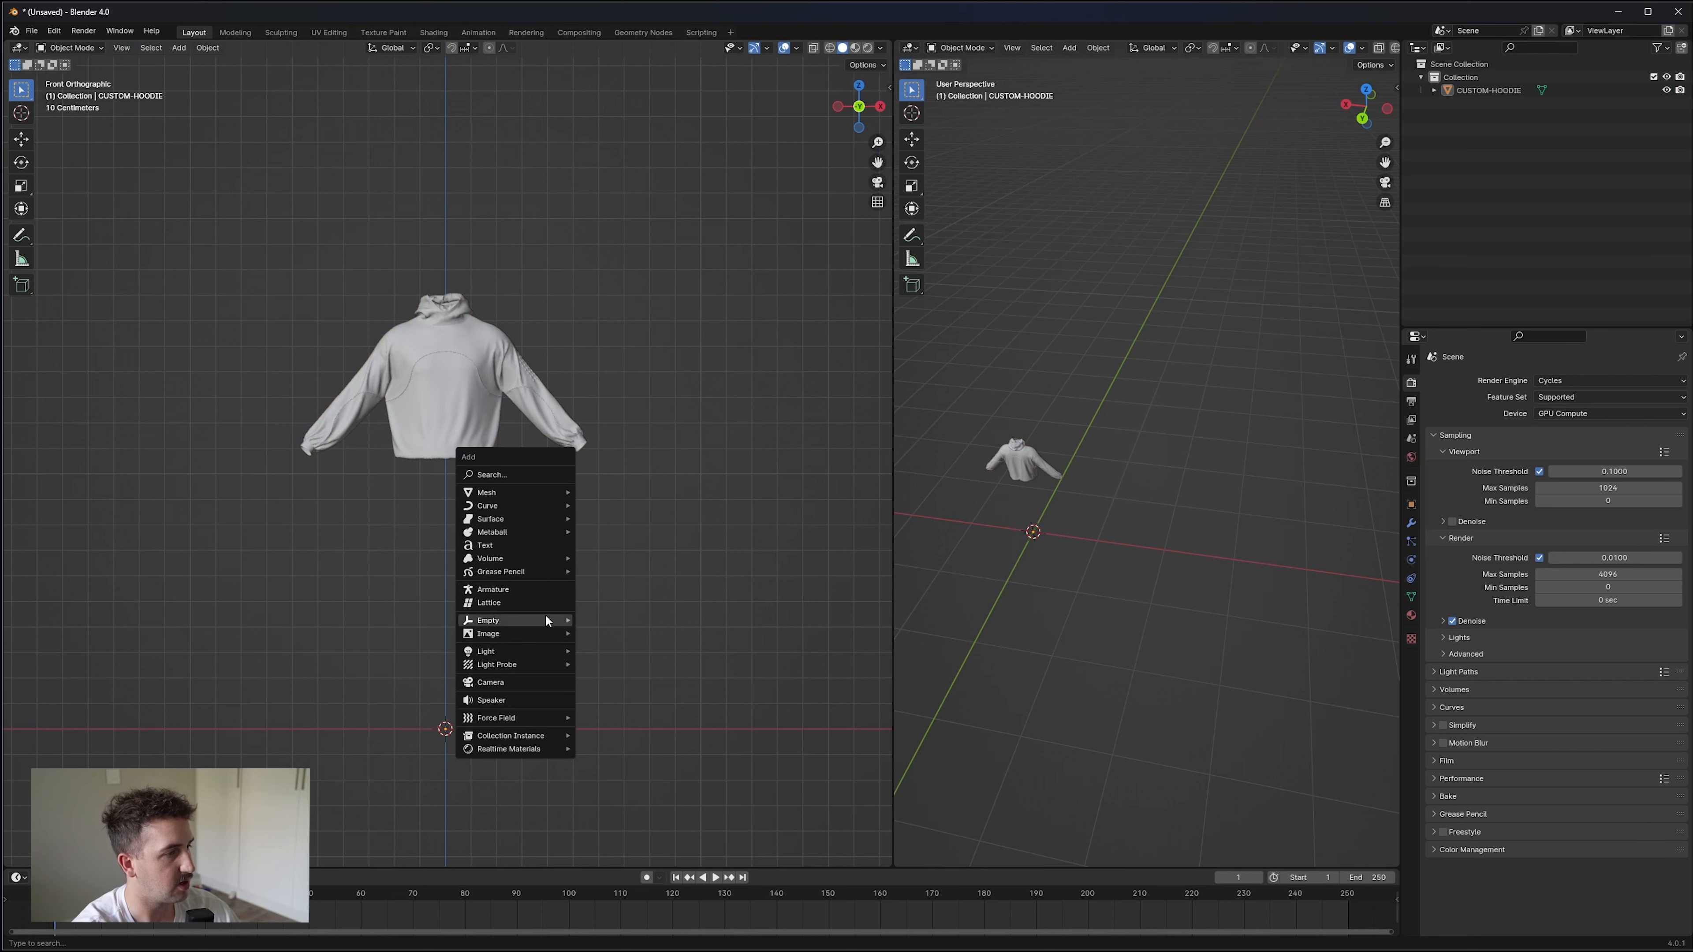
click(545, 682)
key(g)
key(z)
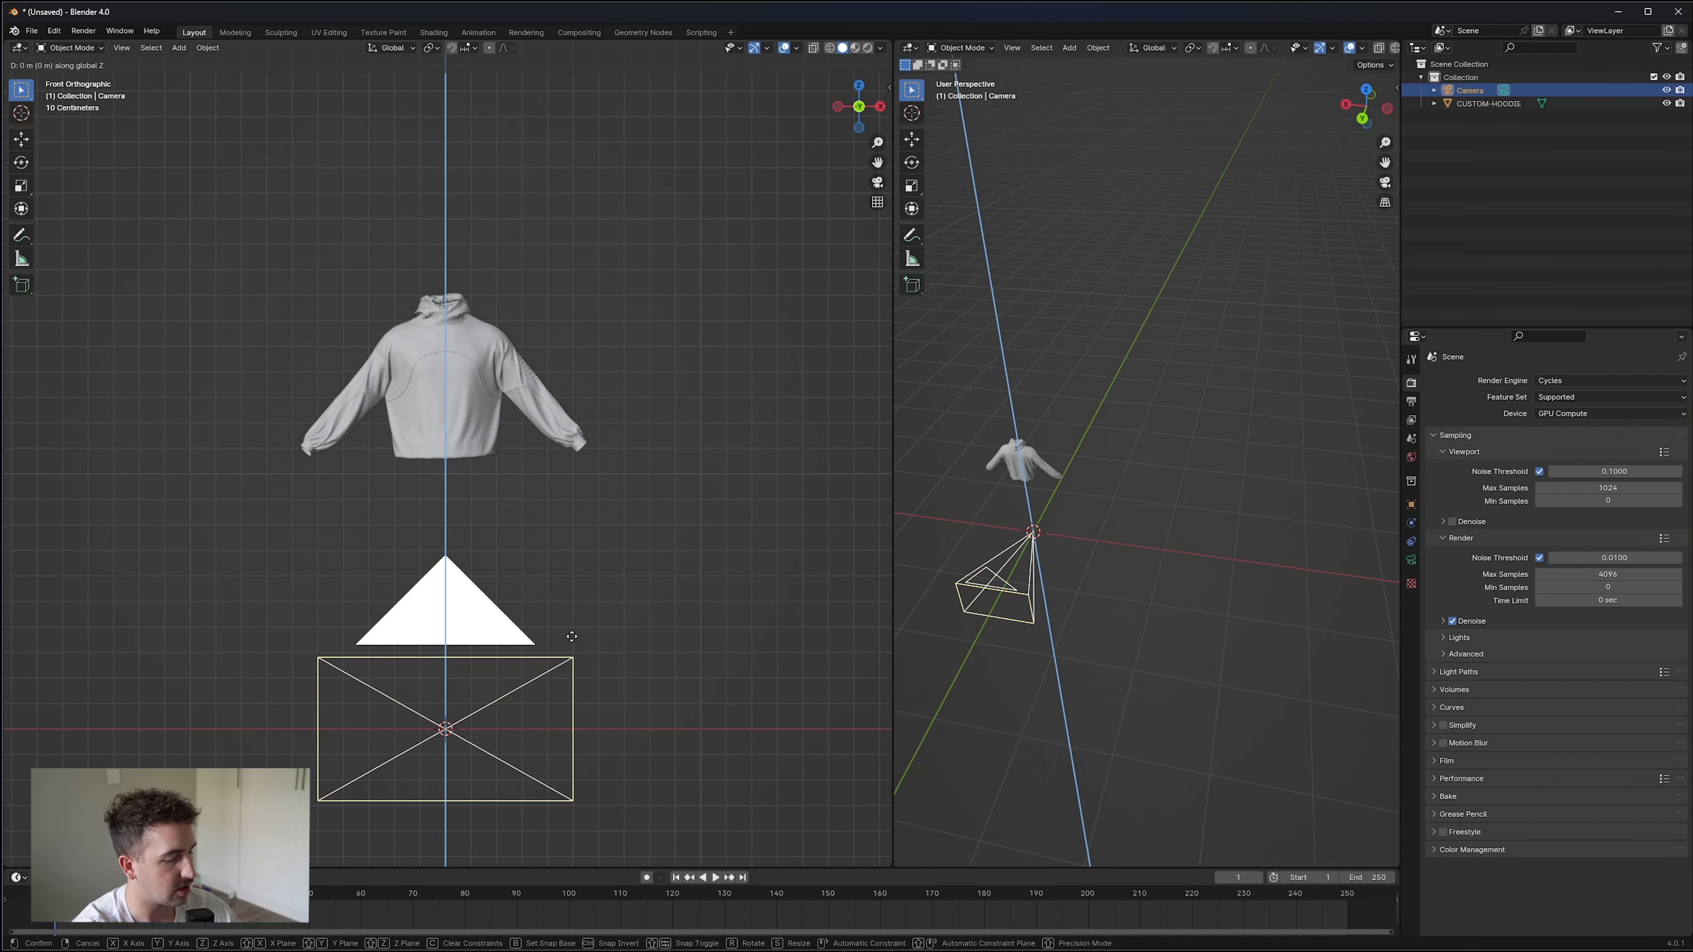
click(585, 301)
Move the camera back from the hoodie along the Y axis and set it as the active camera.
middle_drag(1089, 440, 922, 402)
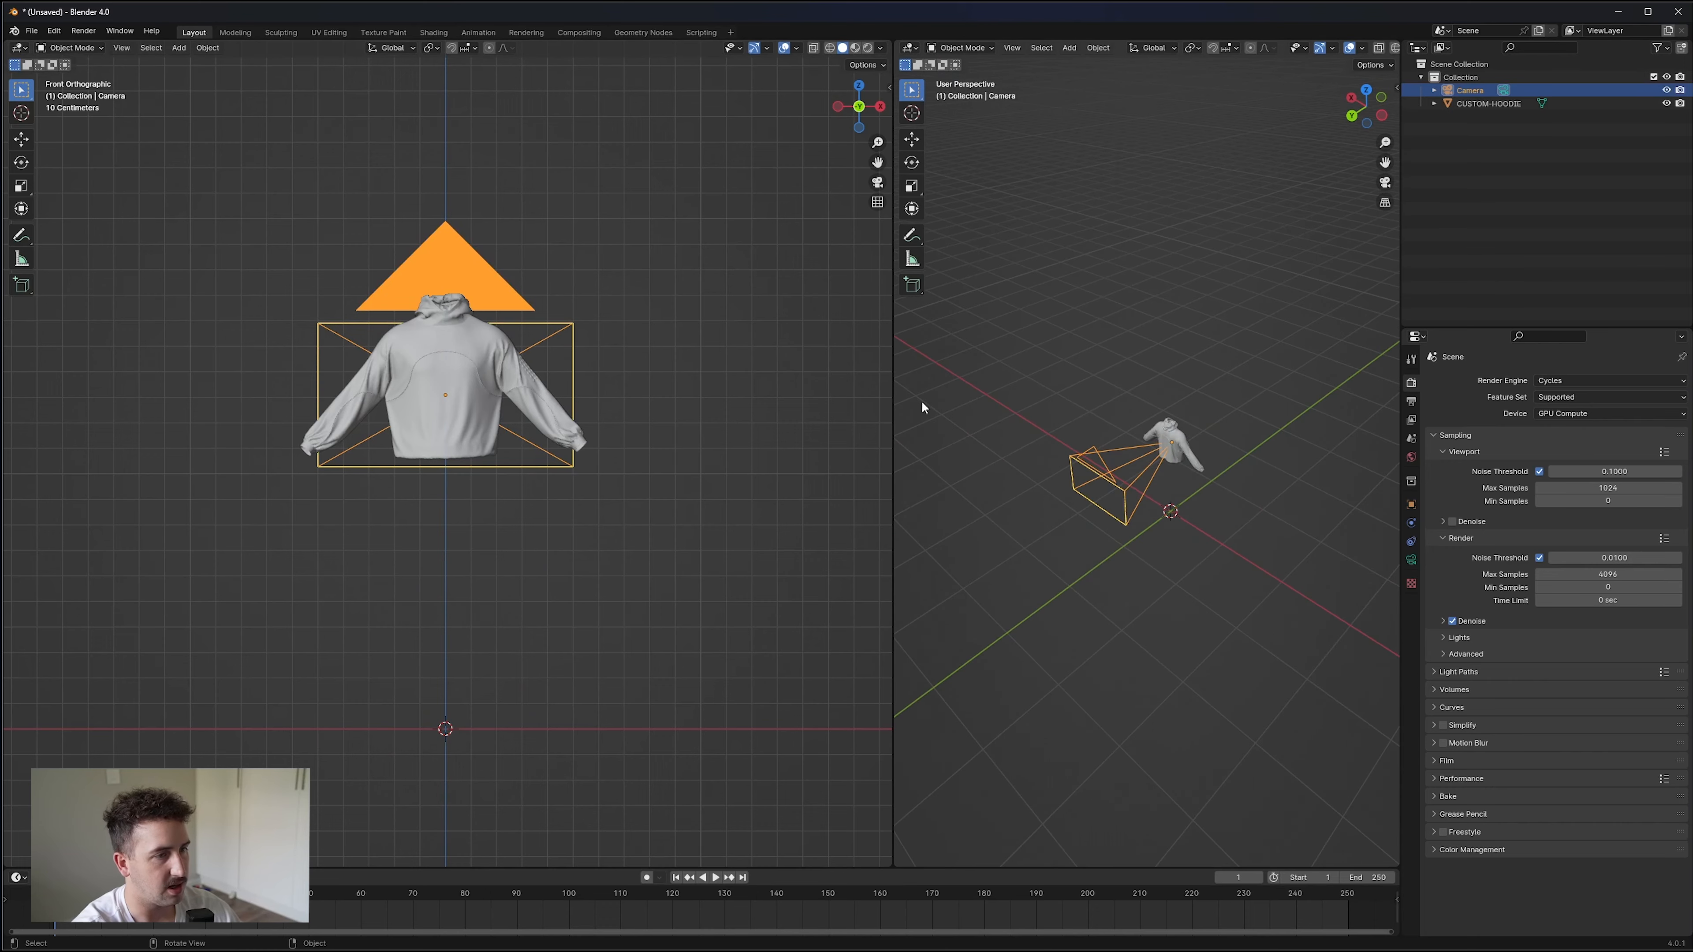
drag(894, 407, 697, 407)
middle_drag(1148, 410, 1039, 440)
key(g)
key(y)
click(1190, 425)
click(123, 48)
mouse_move(267, 204)
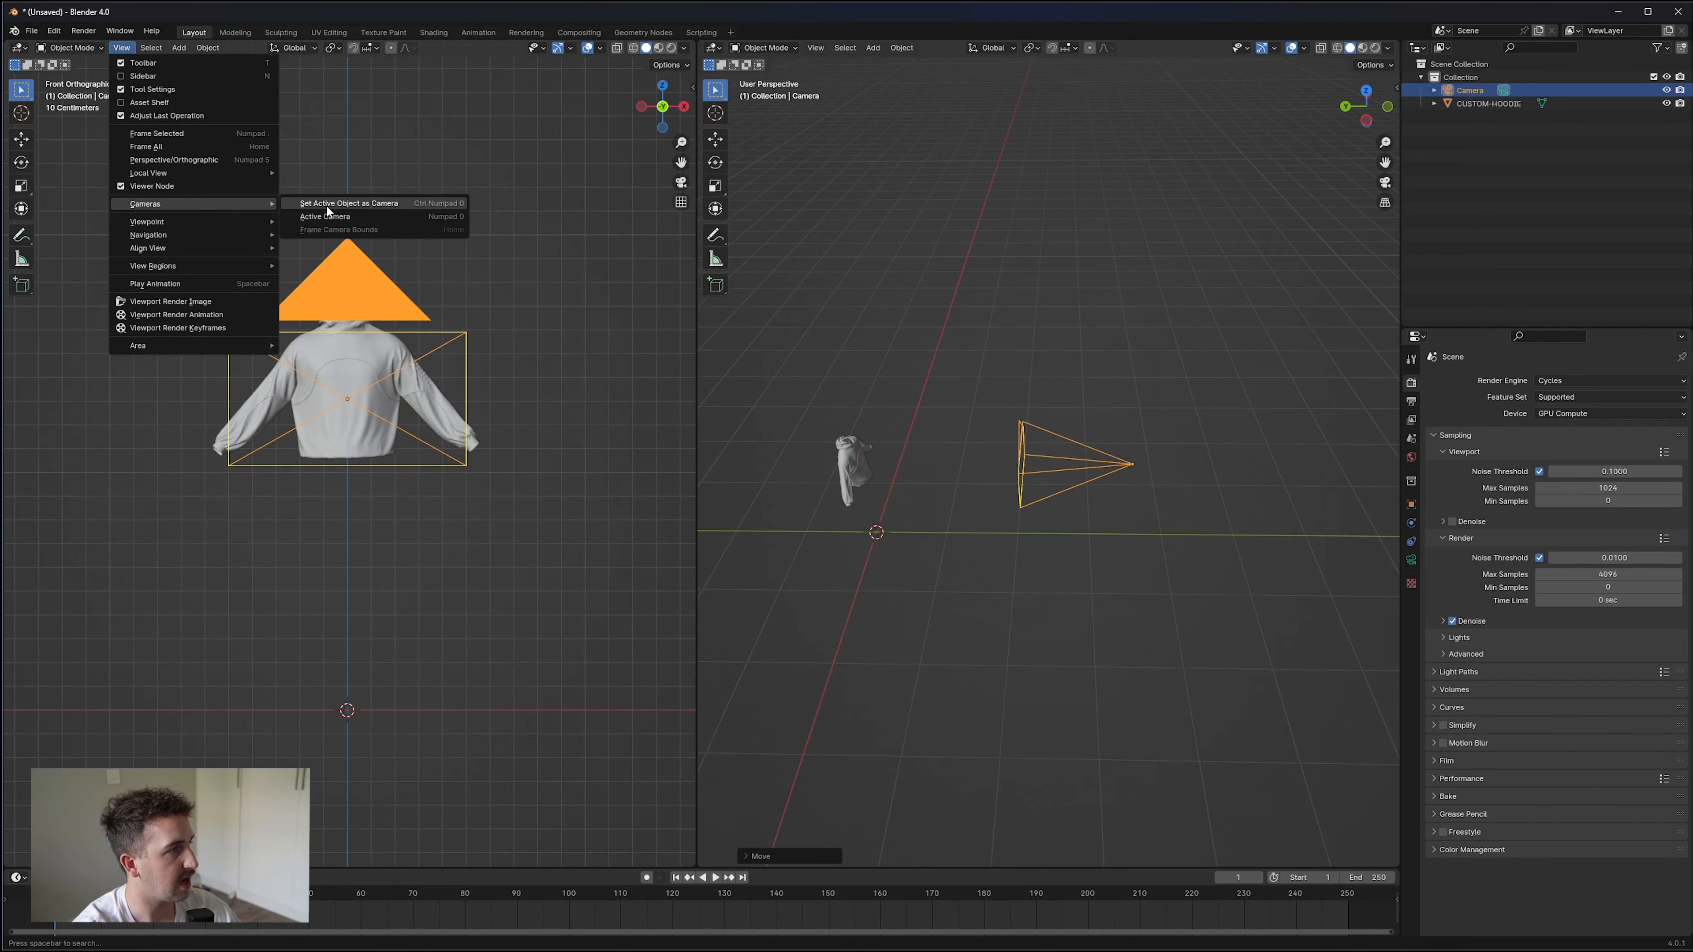
click(363, 201)
Bring the camera closer along the Y axis and adjust its Z height to centre the hoodie in the frame.
key(g)
key(y)
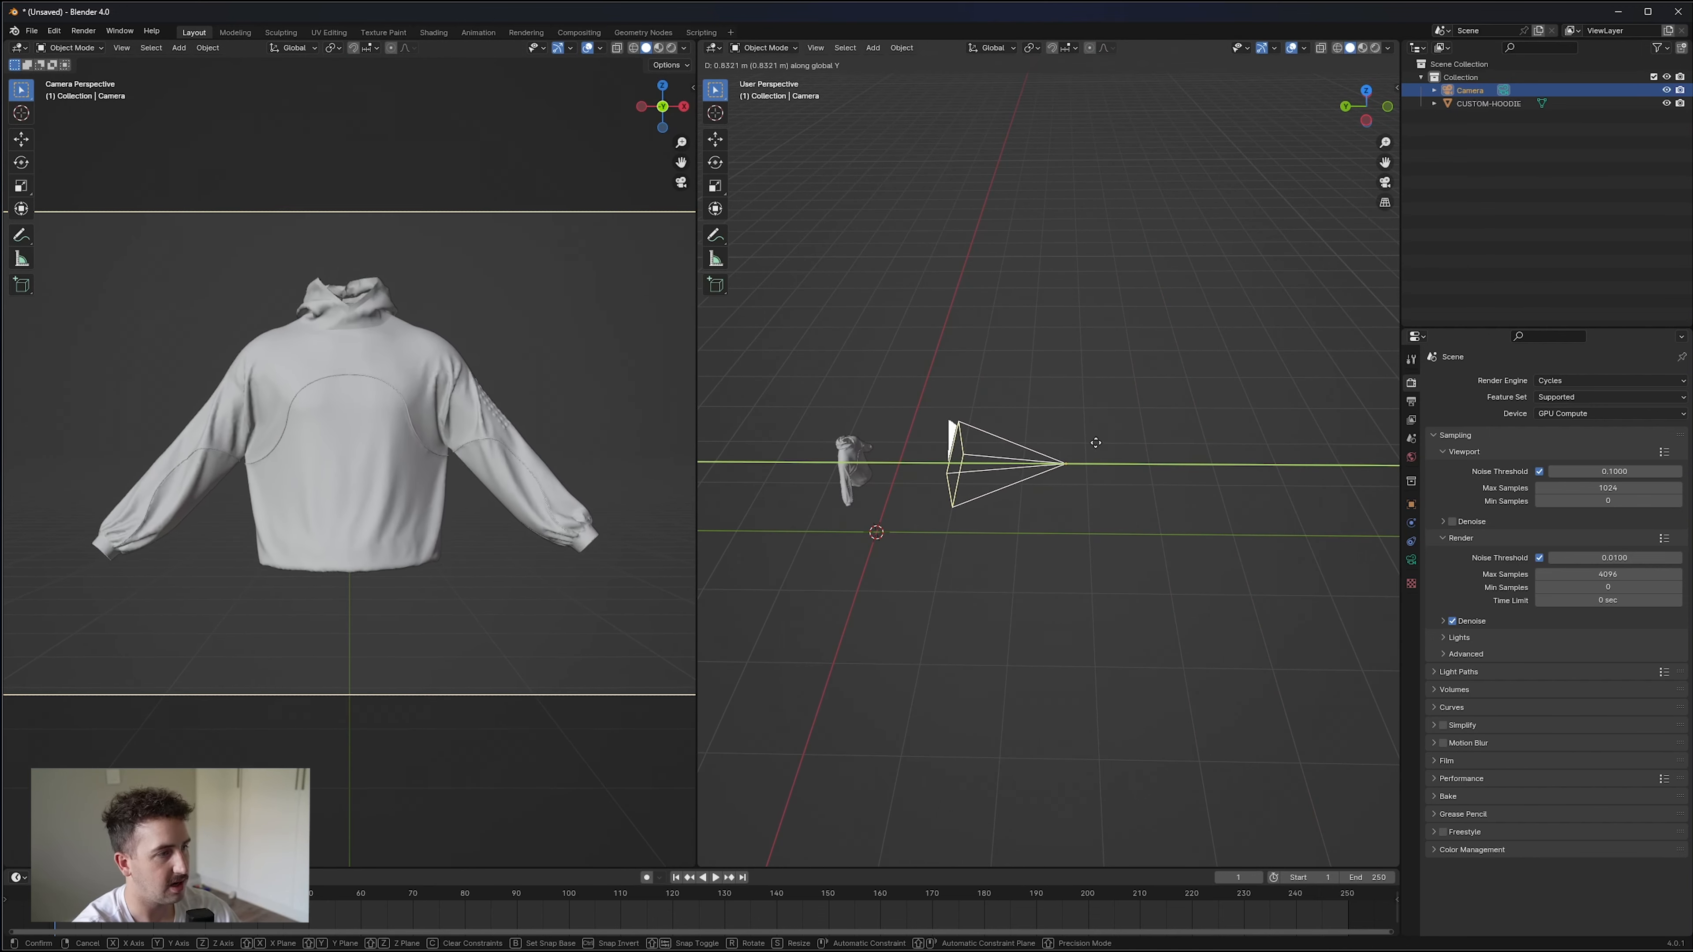
click(1066, 457)
scroll(443, 370, down, 2)
key(g)
key(z)
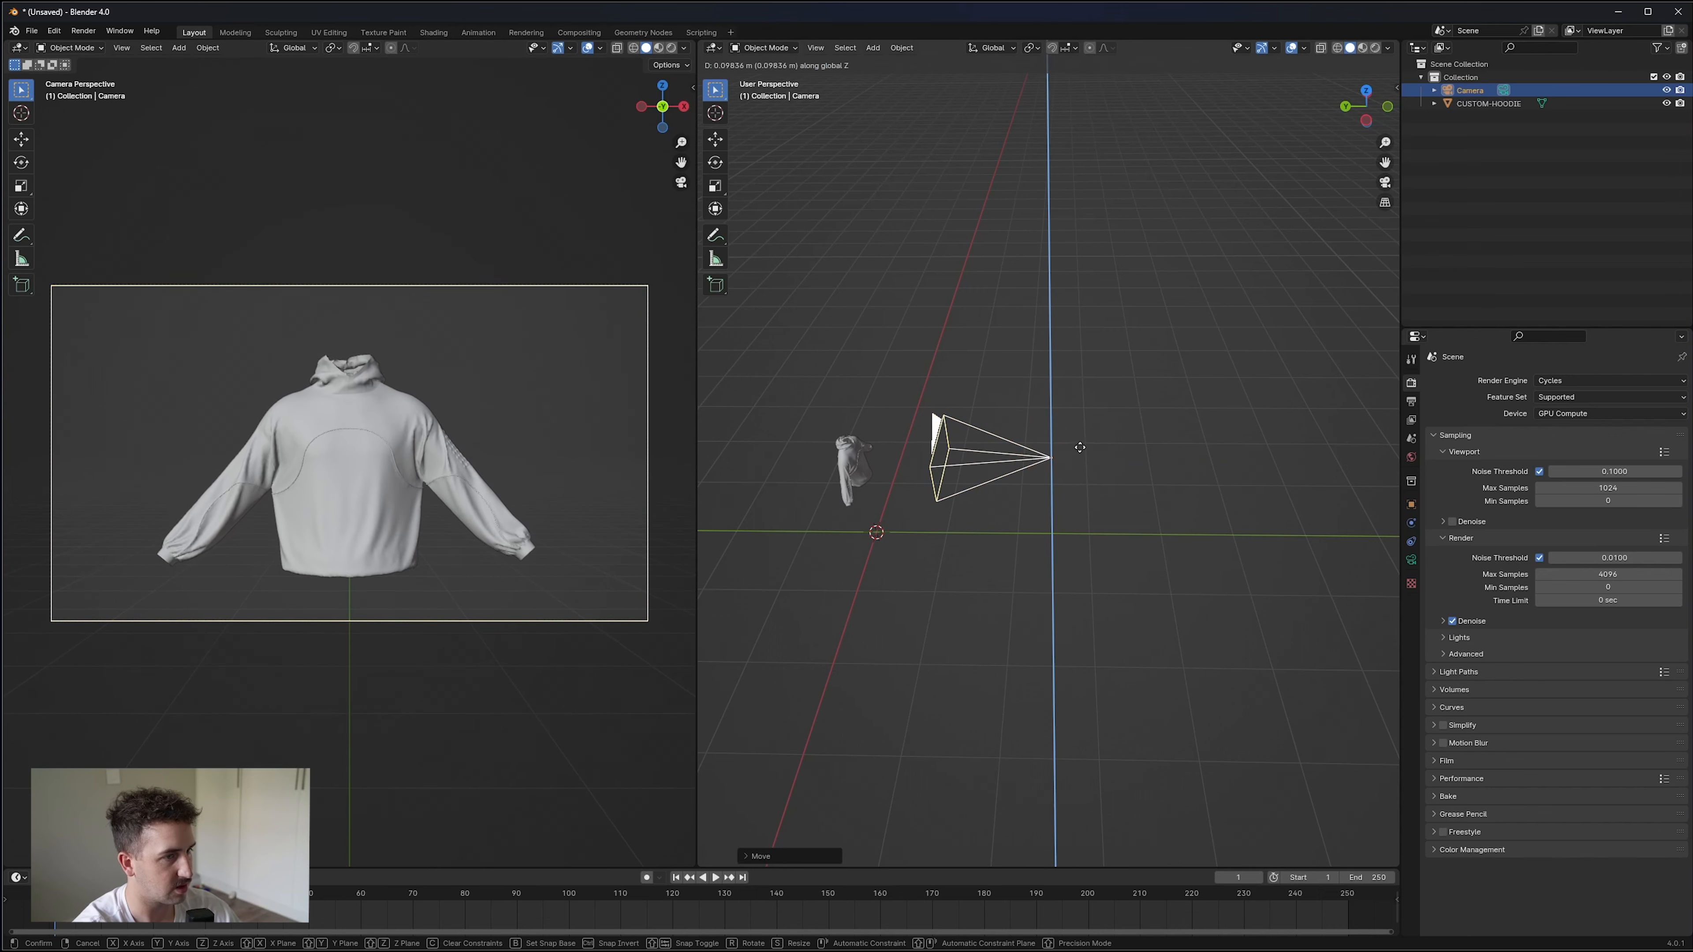
click(1085, 458)
click(1016, 378)
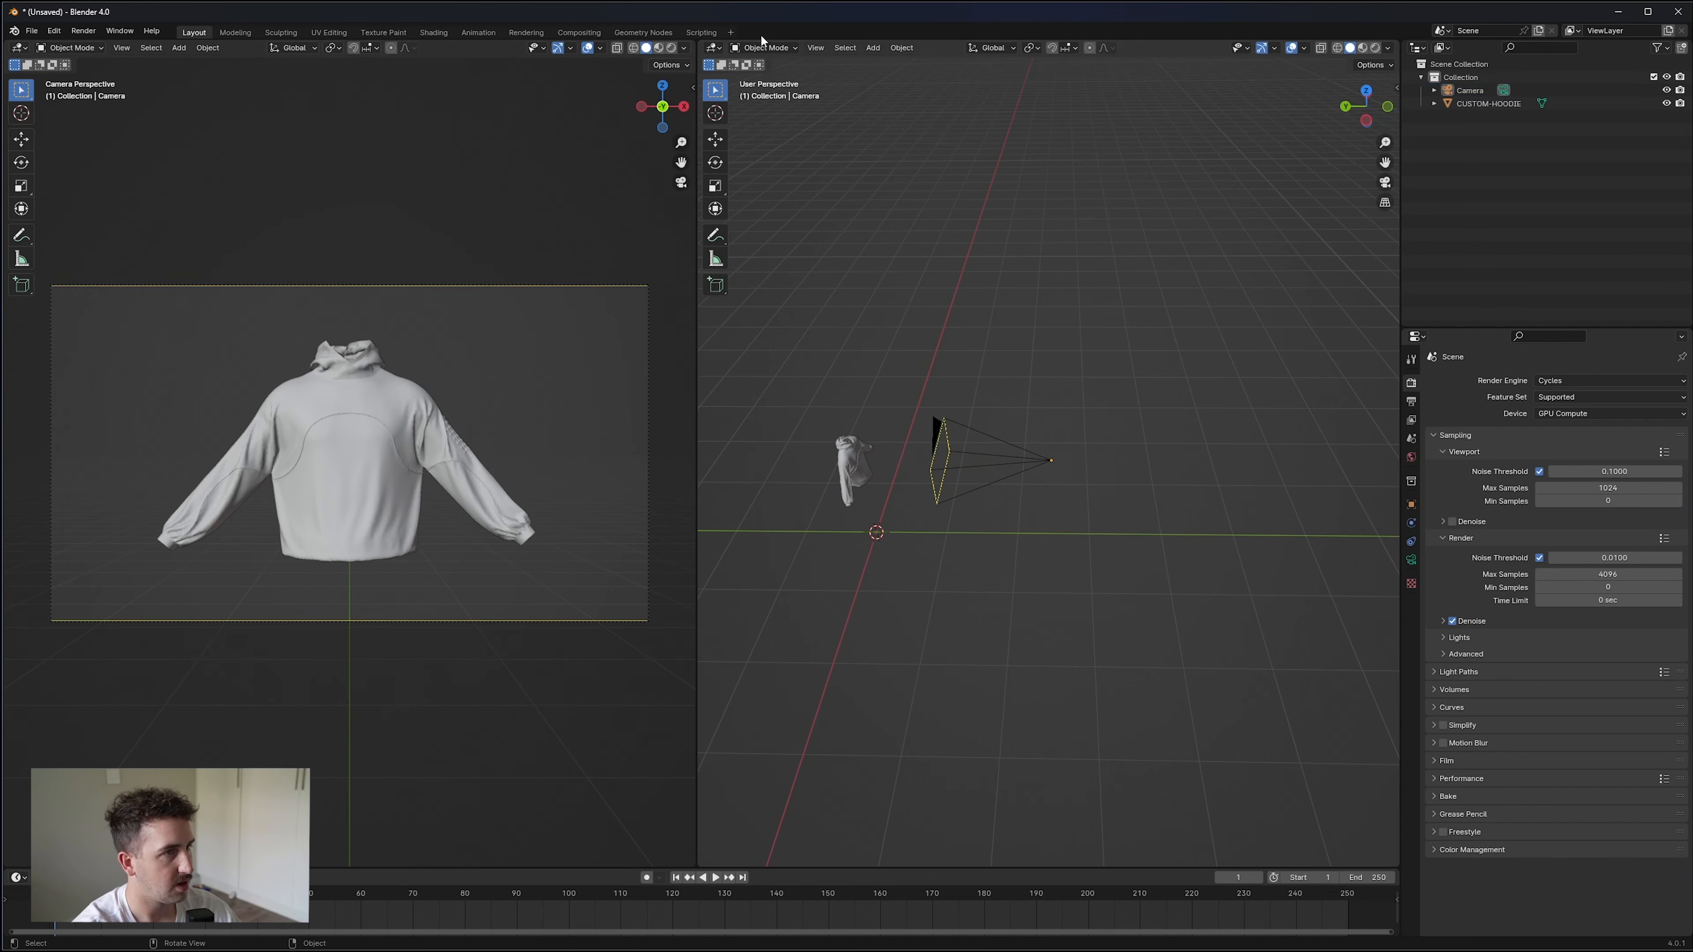
Set the second viewport to the top view and add a spot light.
click(815, 47)
mouse_move(926, 222)
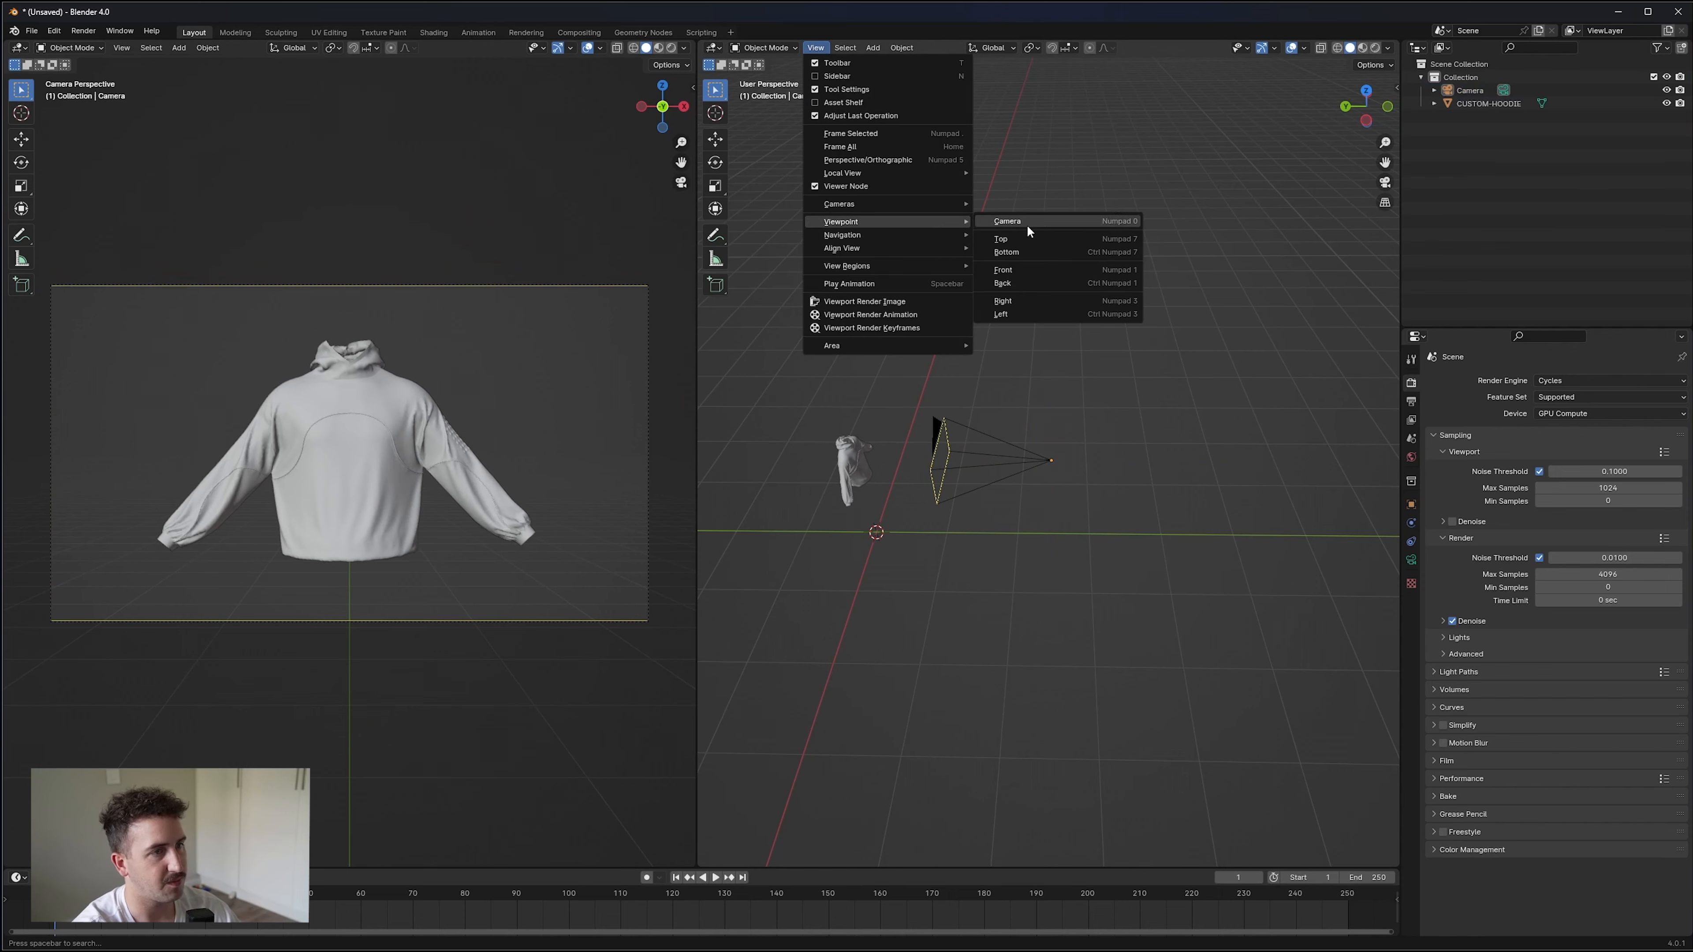
click(1039, 239)
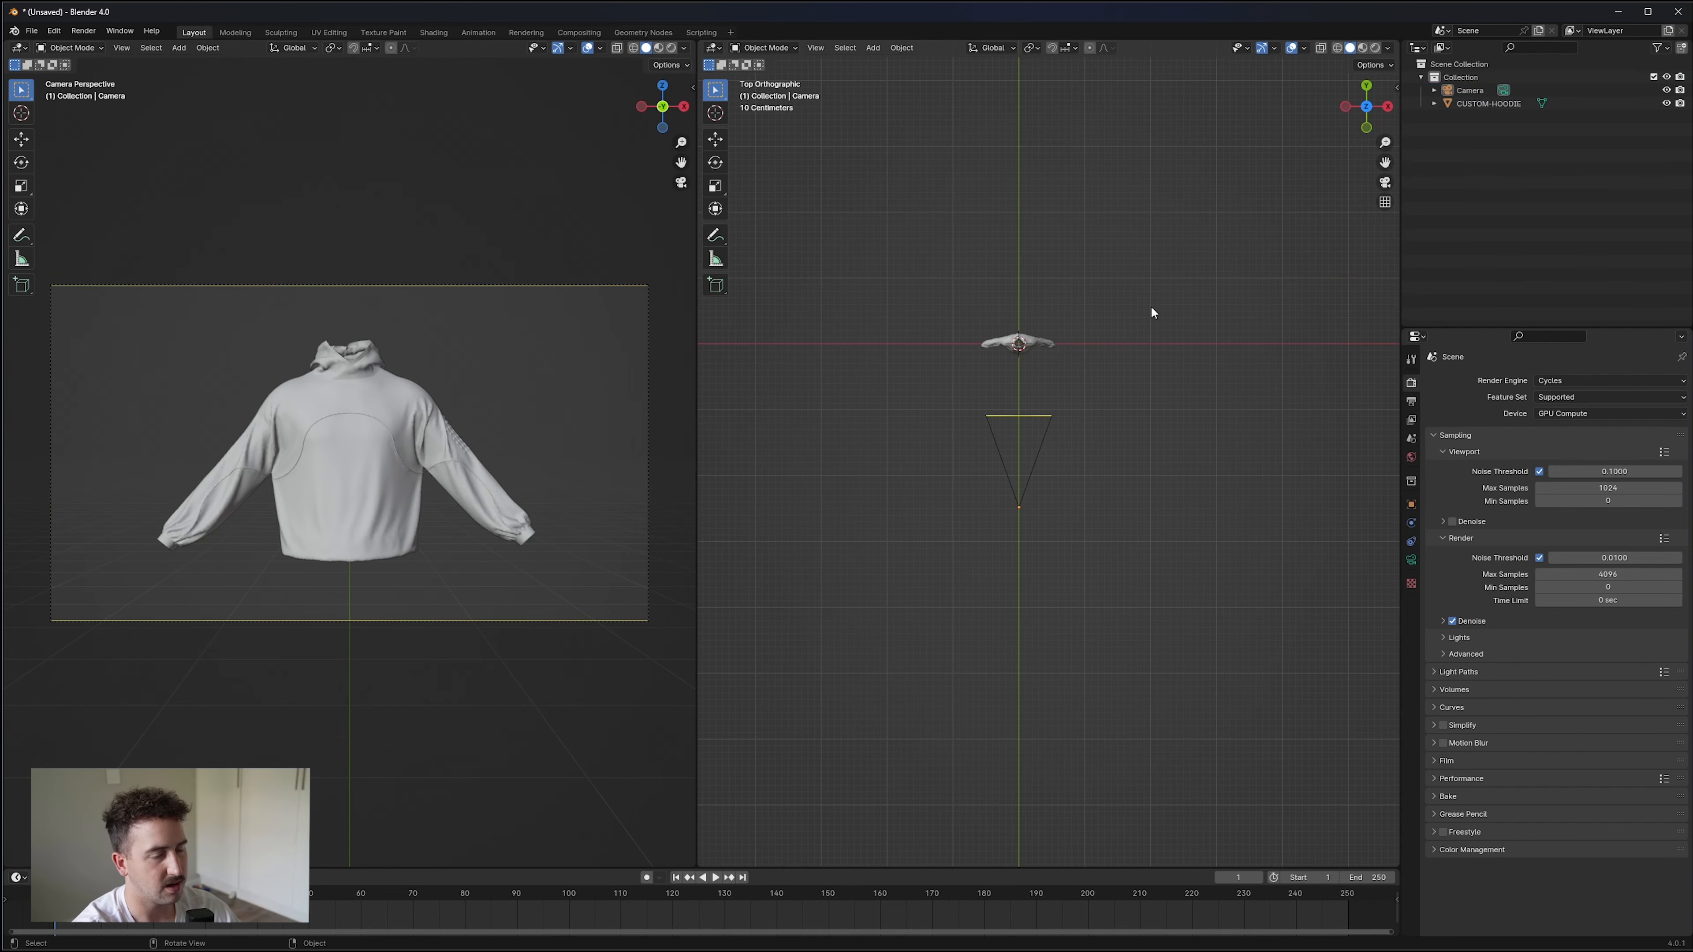
key(shift+a)
mouse_move(1167, 260)
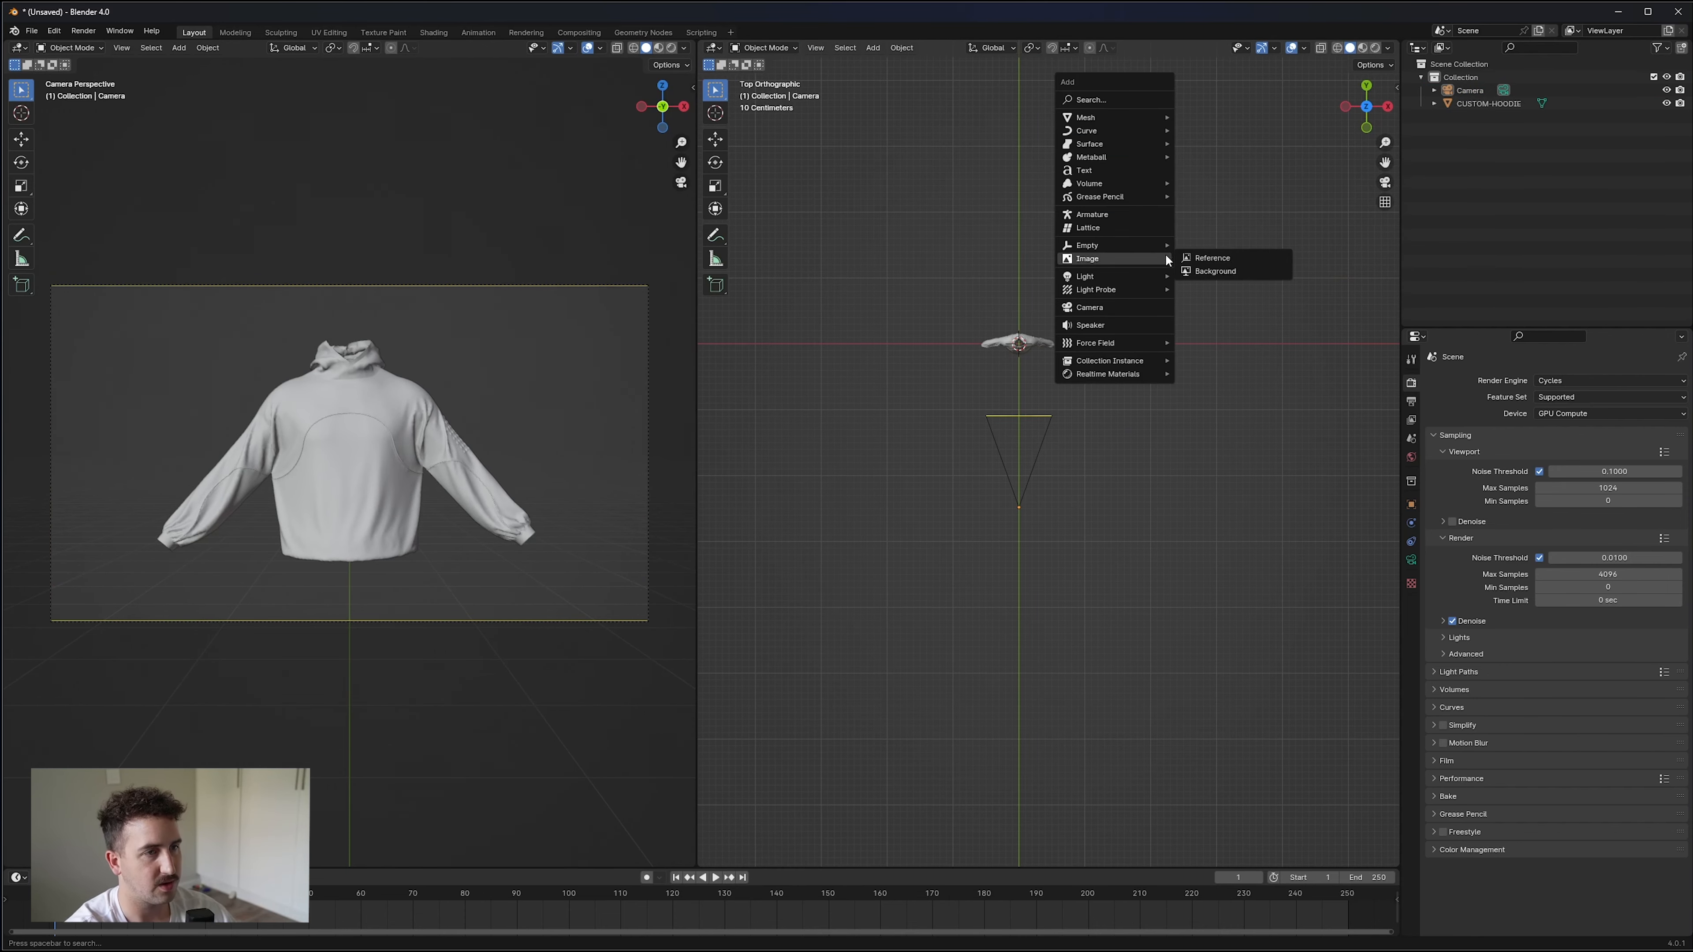
click(1230, 305)
Rotate the spot light about the global Y axis to tilt its beam sideways.
middle_drag(1186, 339, 1051, 560)
key(r)
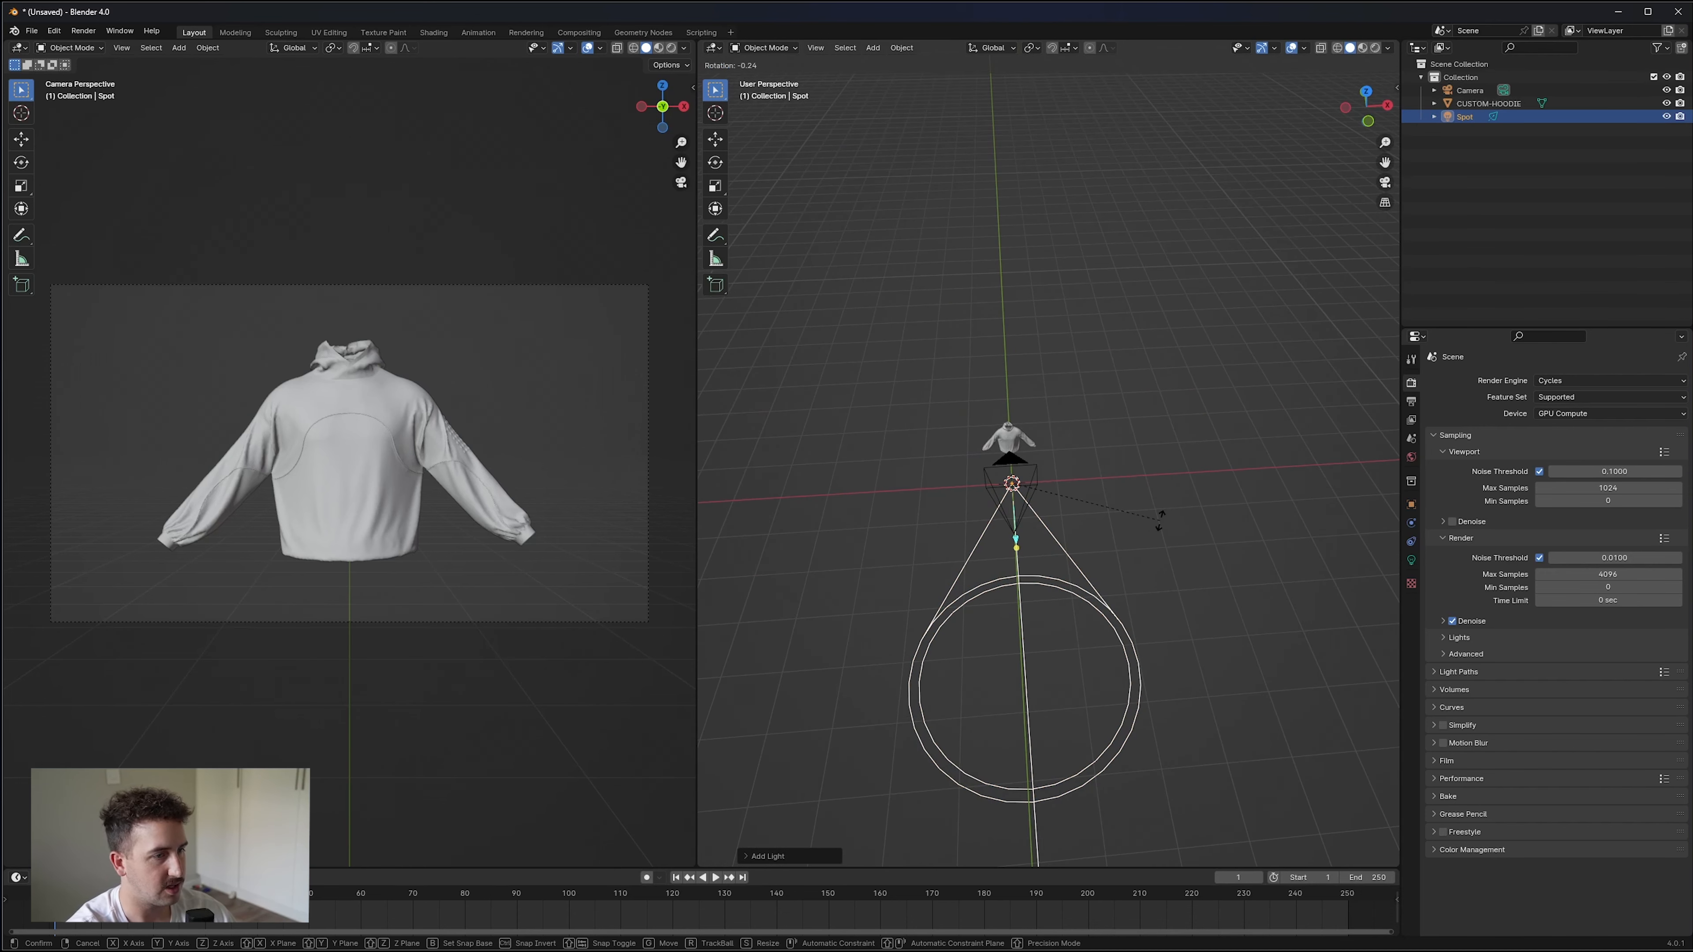
key(y)
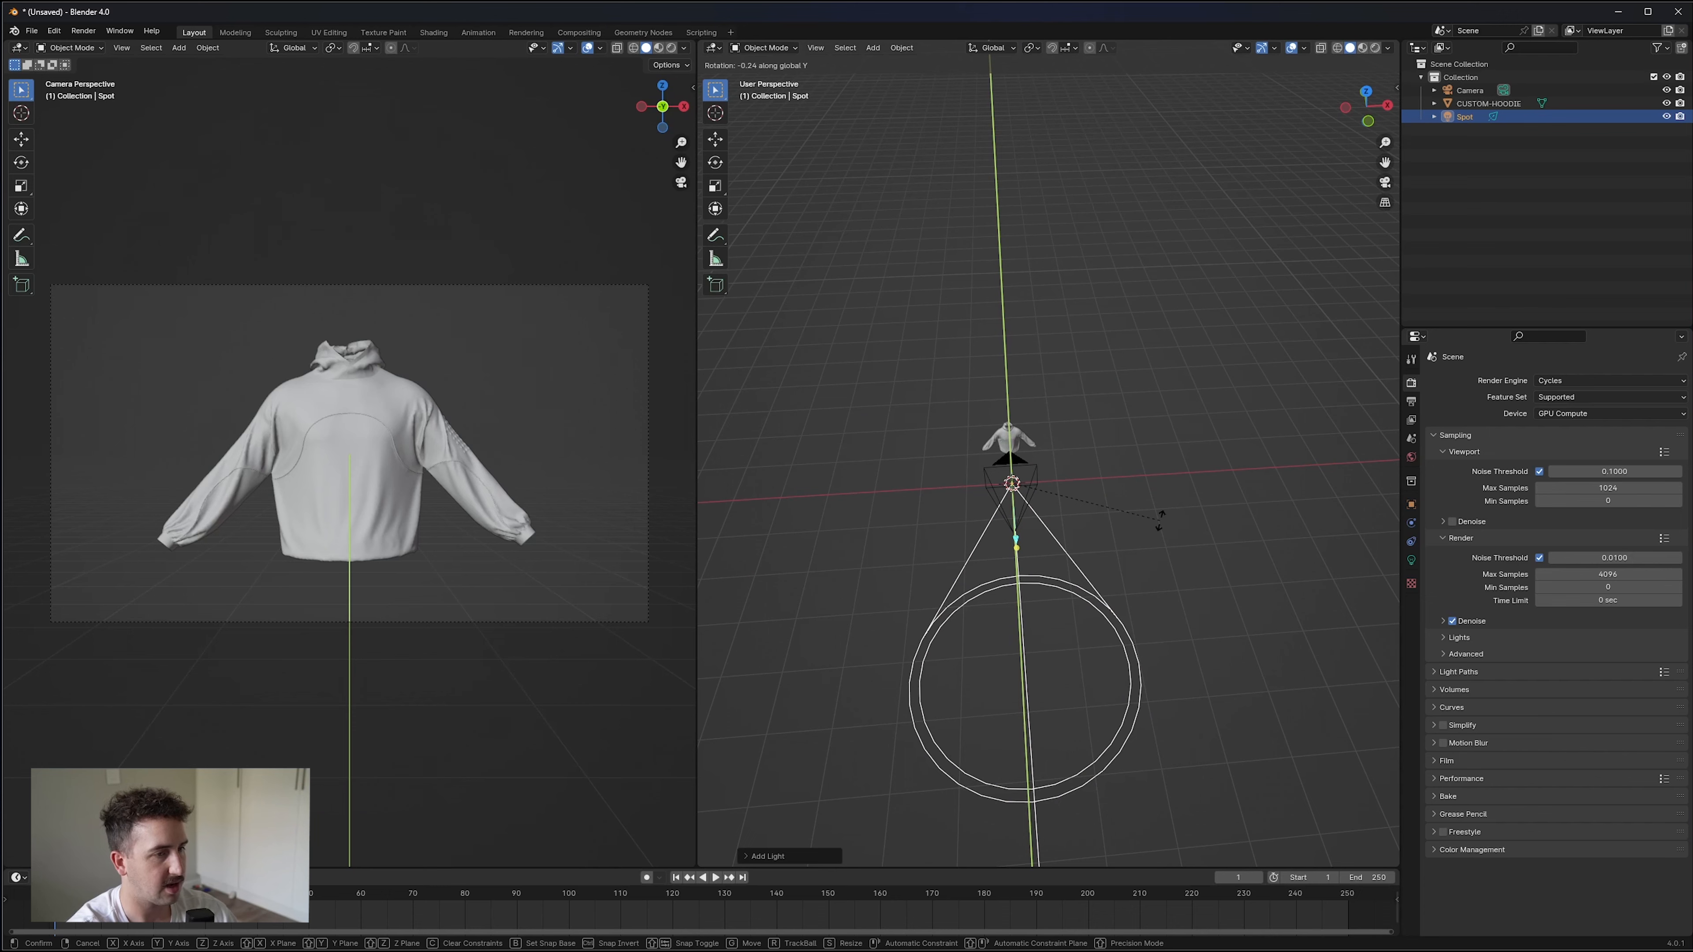
click(1079, 596)
Raise the spot light along Z above the hoodie and offset it along X to the hoodie's side.
key(g)
key(z)
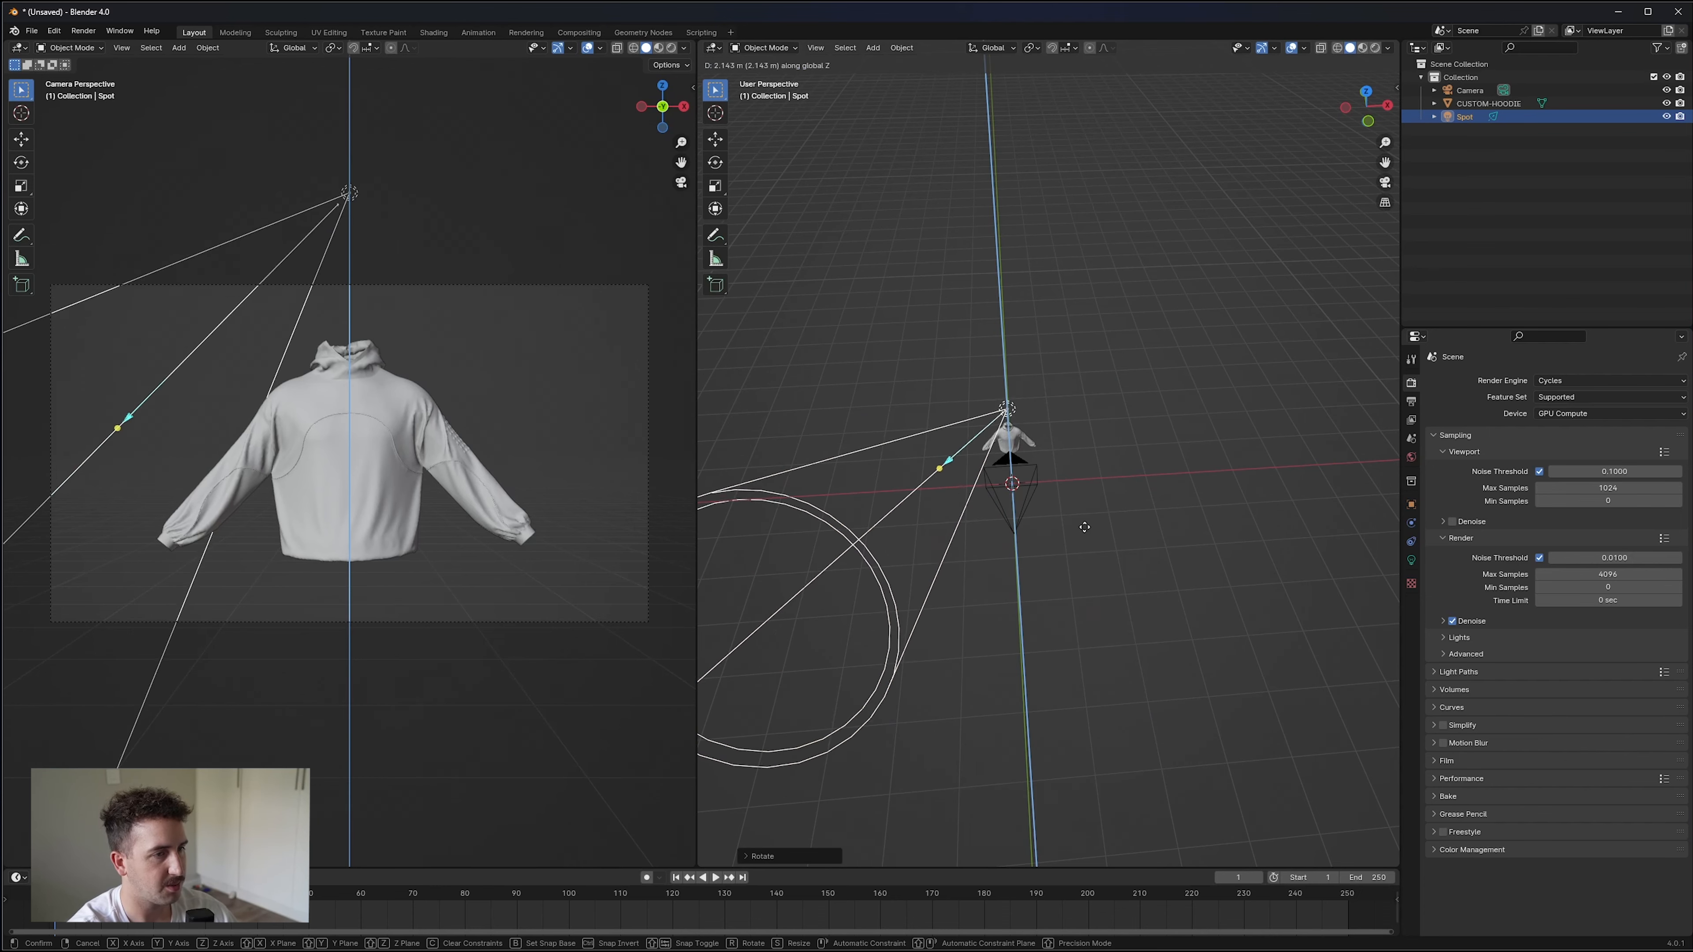
click(1086, 530)
key(g)
key(x)
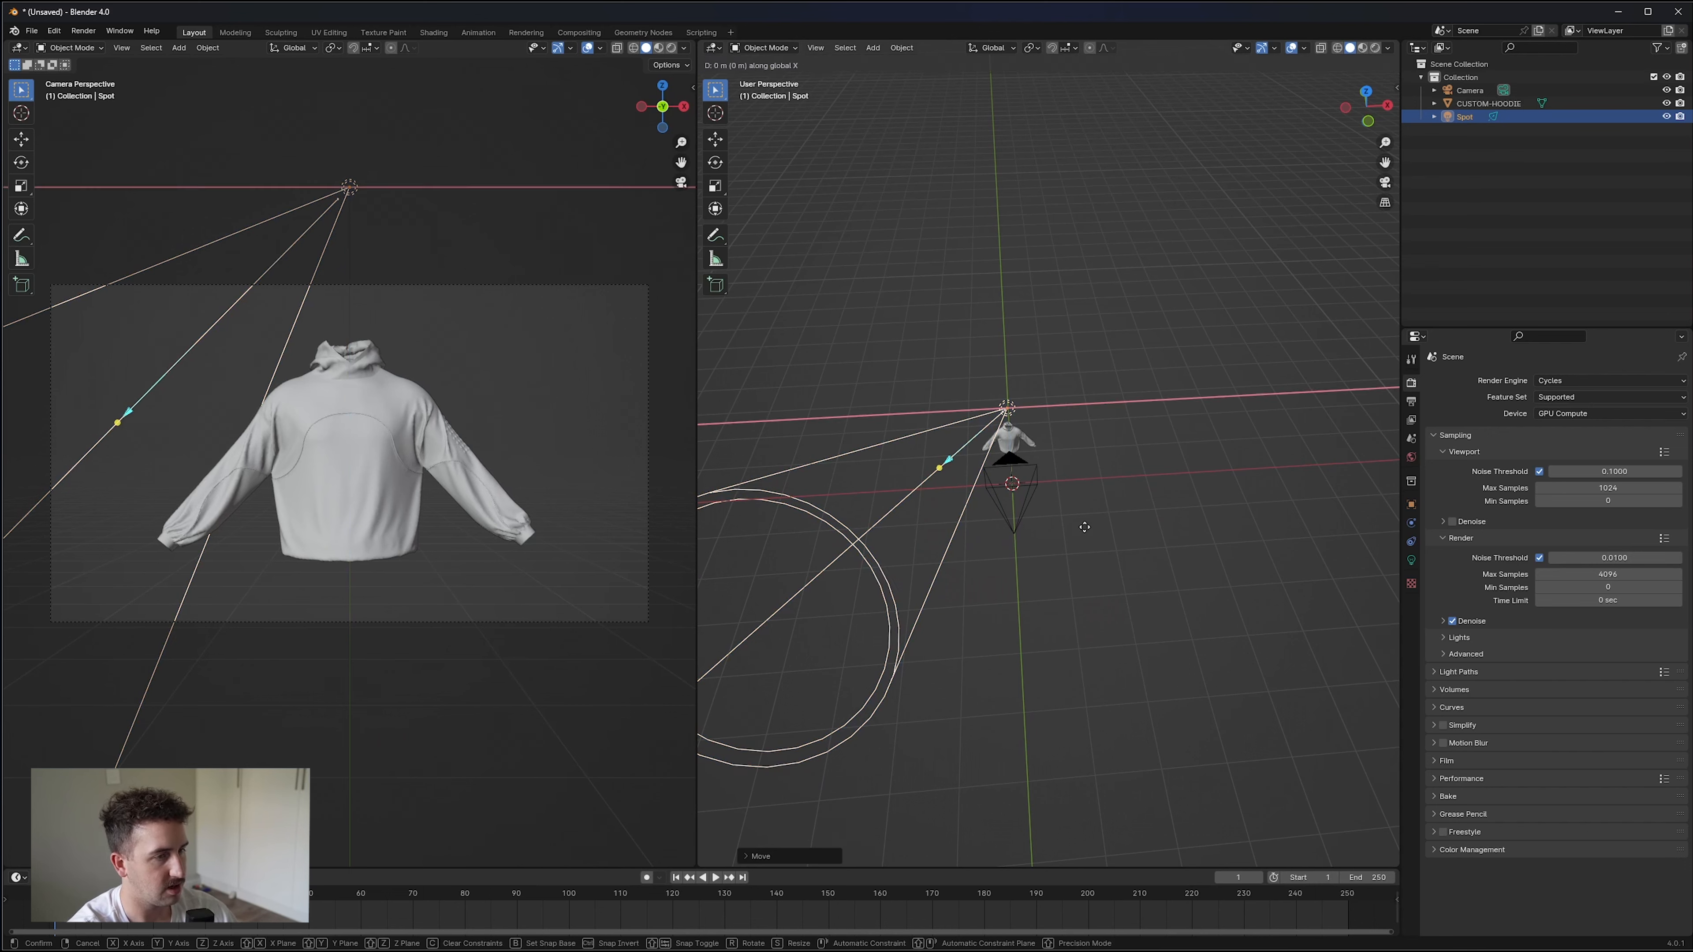
click(1151, 539)
key(g)
key(z)
click(1151, 527)
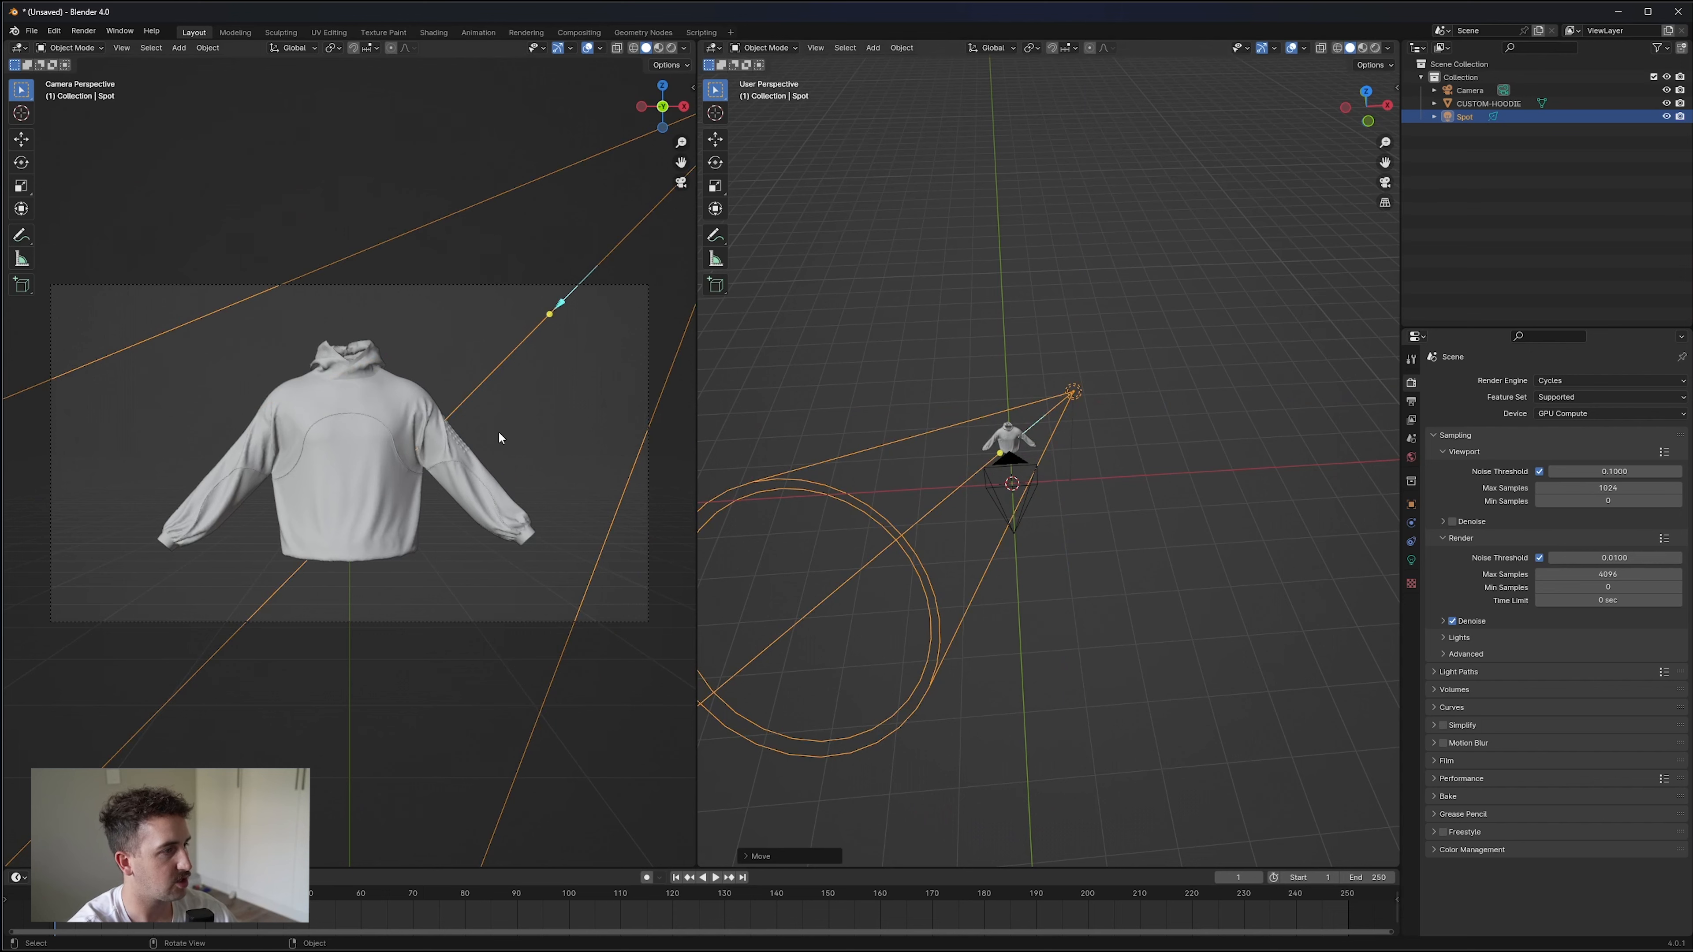
Display the camera view in rendered shading and clear the selection.
click(672, 48)
scroll(406, 367, up, 2)
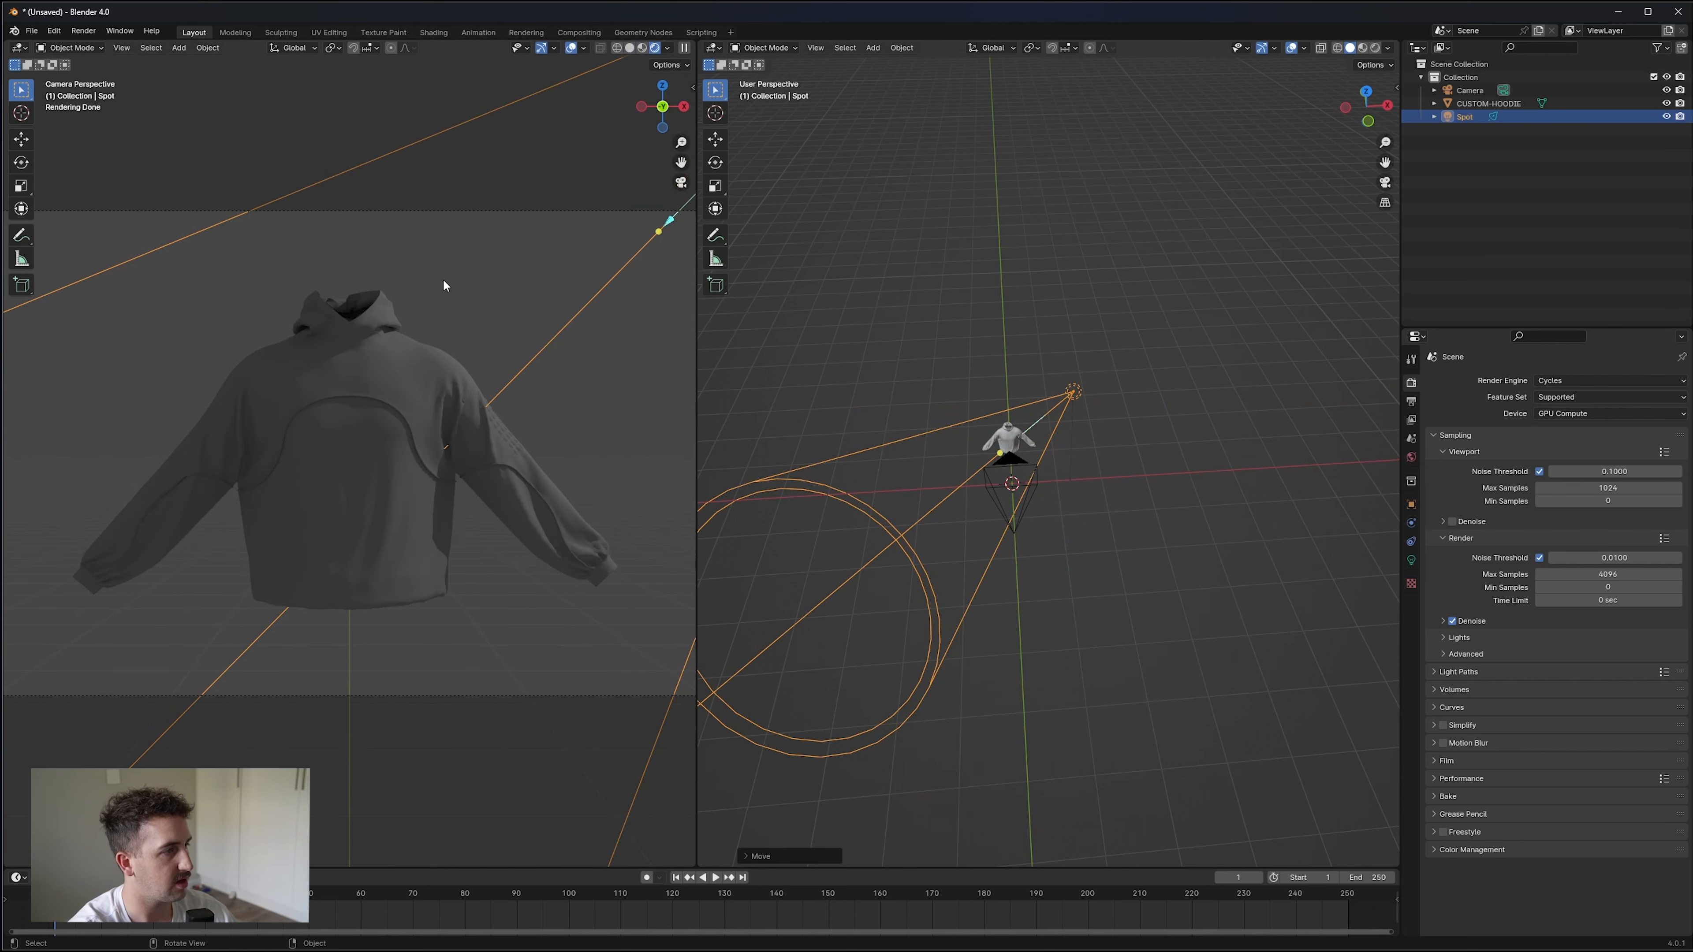
click(1105, 537)
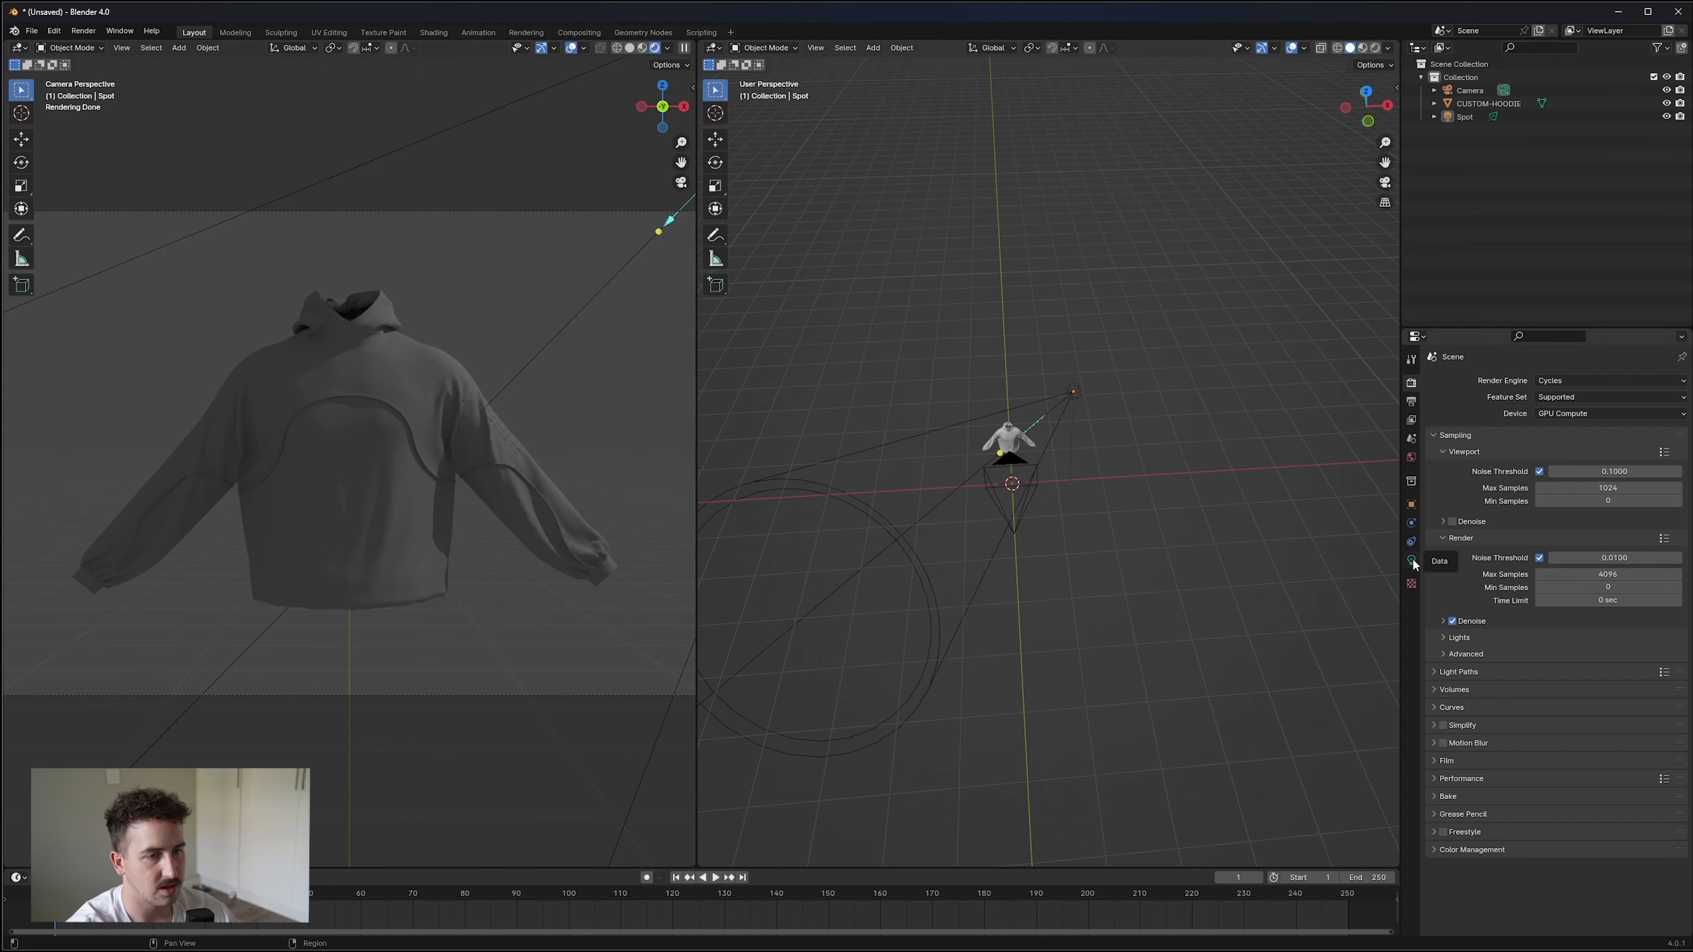
Set the spot light's power to 500 W and its radius to about 1.12 m.
click(1064, 394)
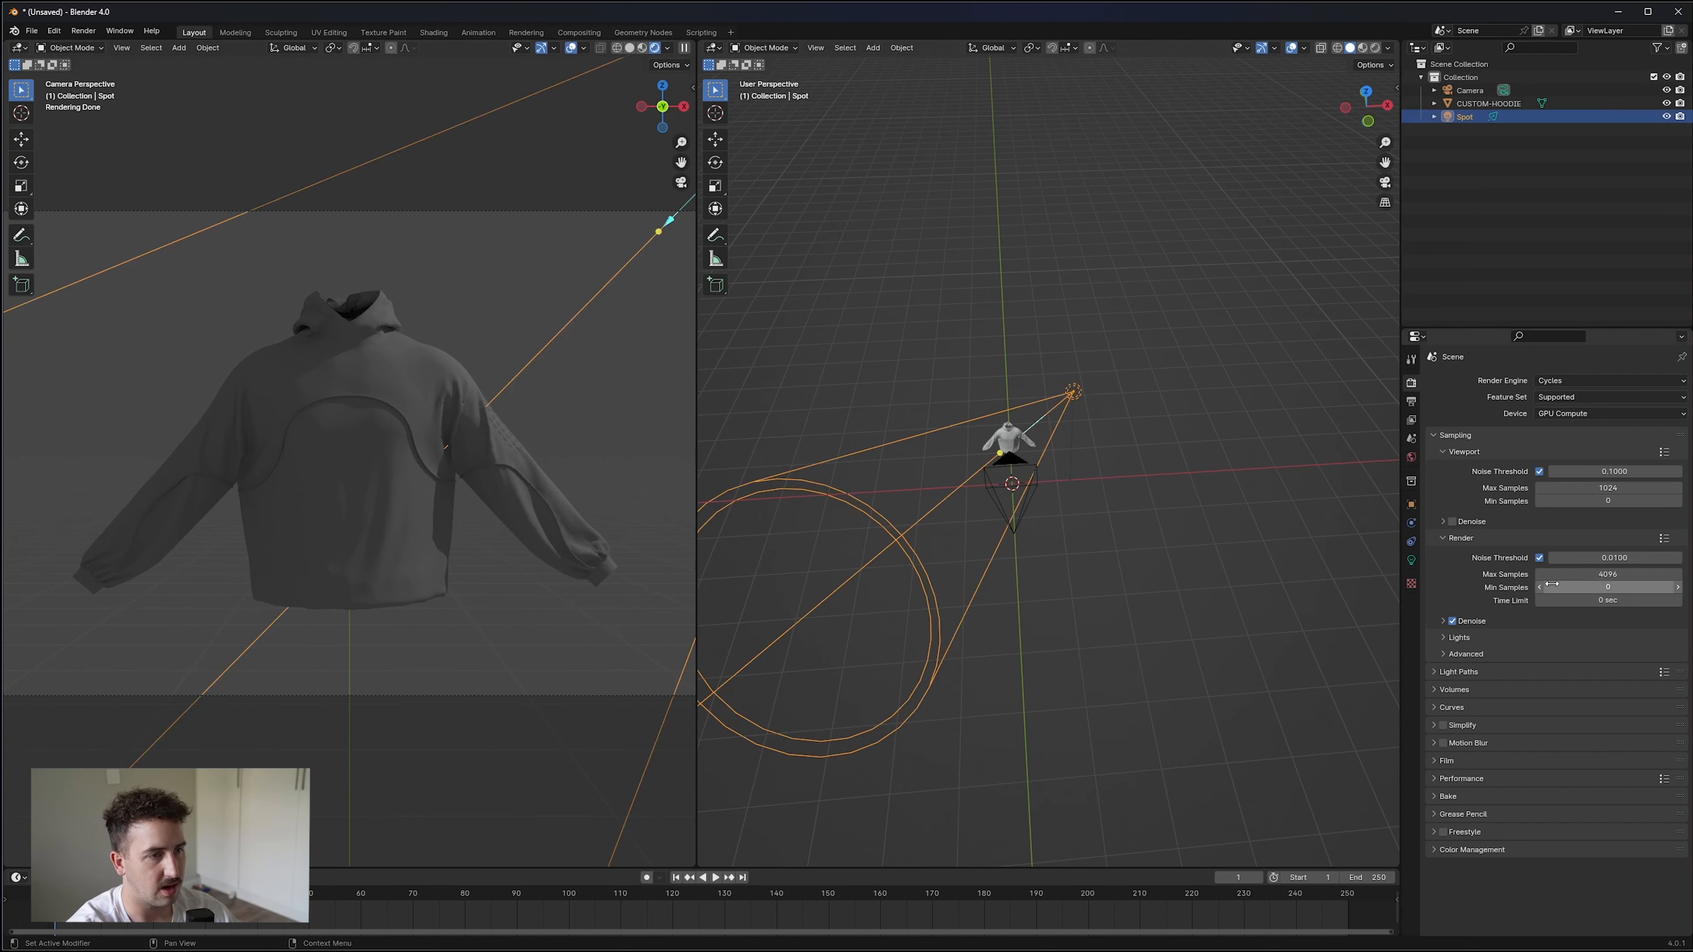
click(1412, 561)
click(1568, 474)
text(50)
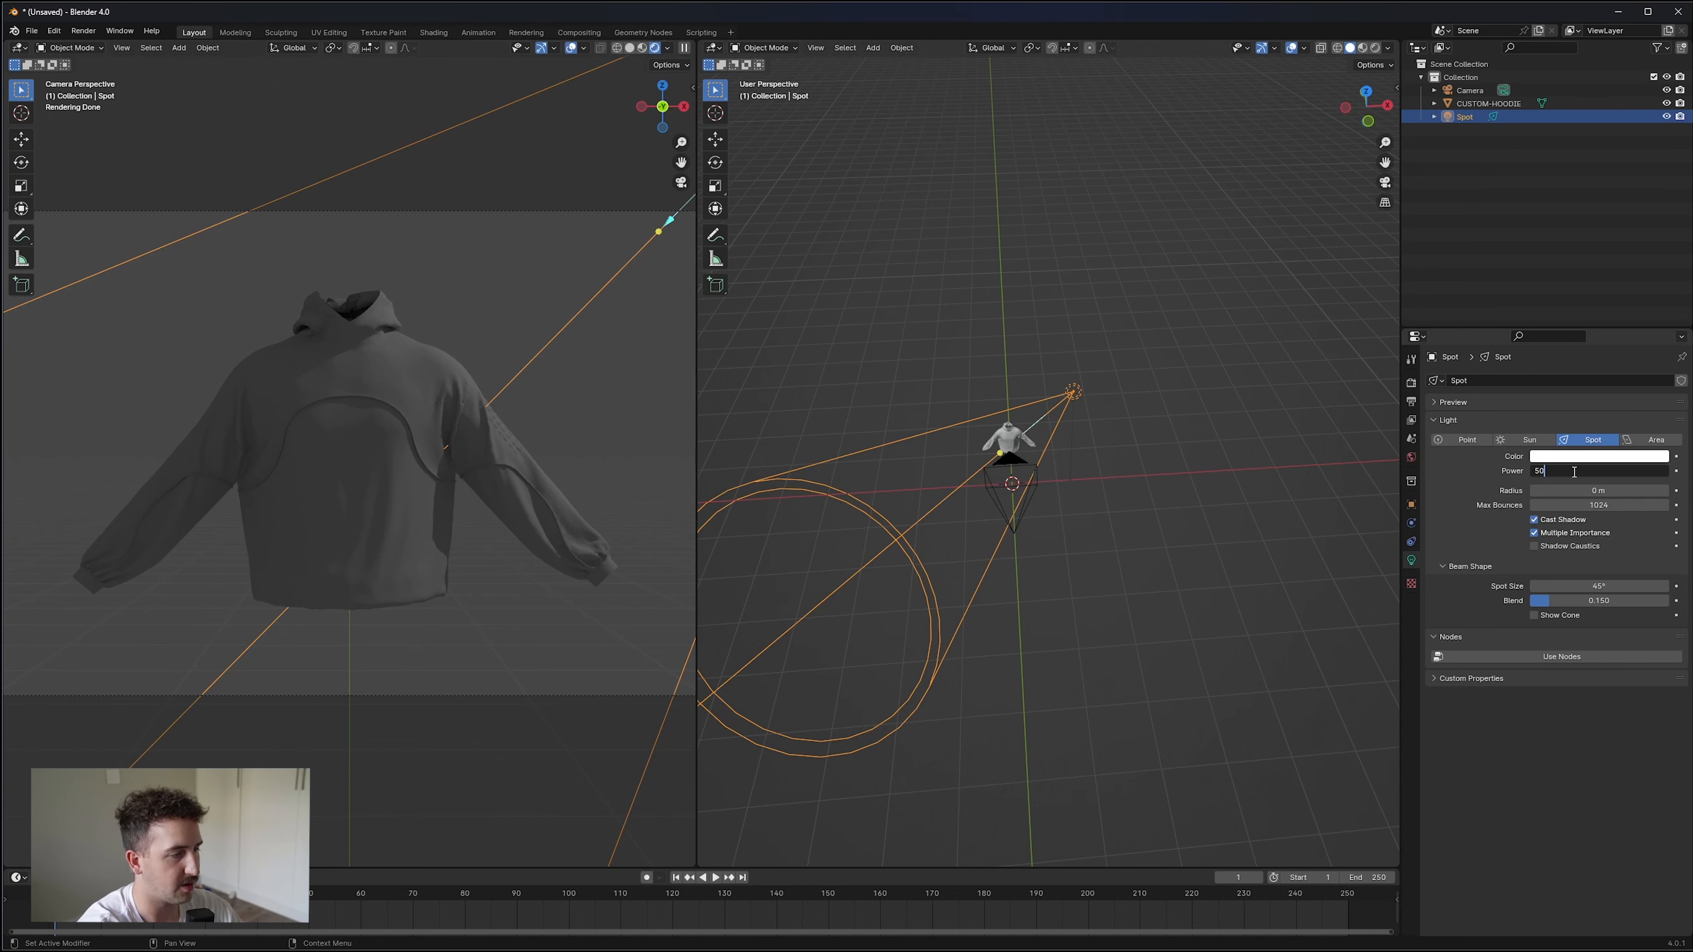
text(0)
key(Return)
drag(1574, 490, 1666, 490)
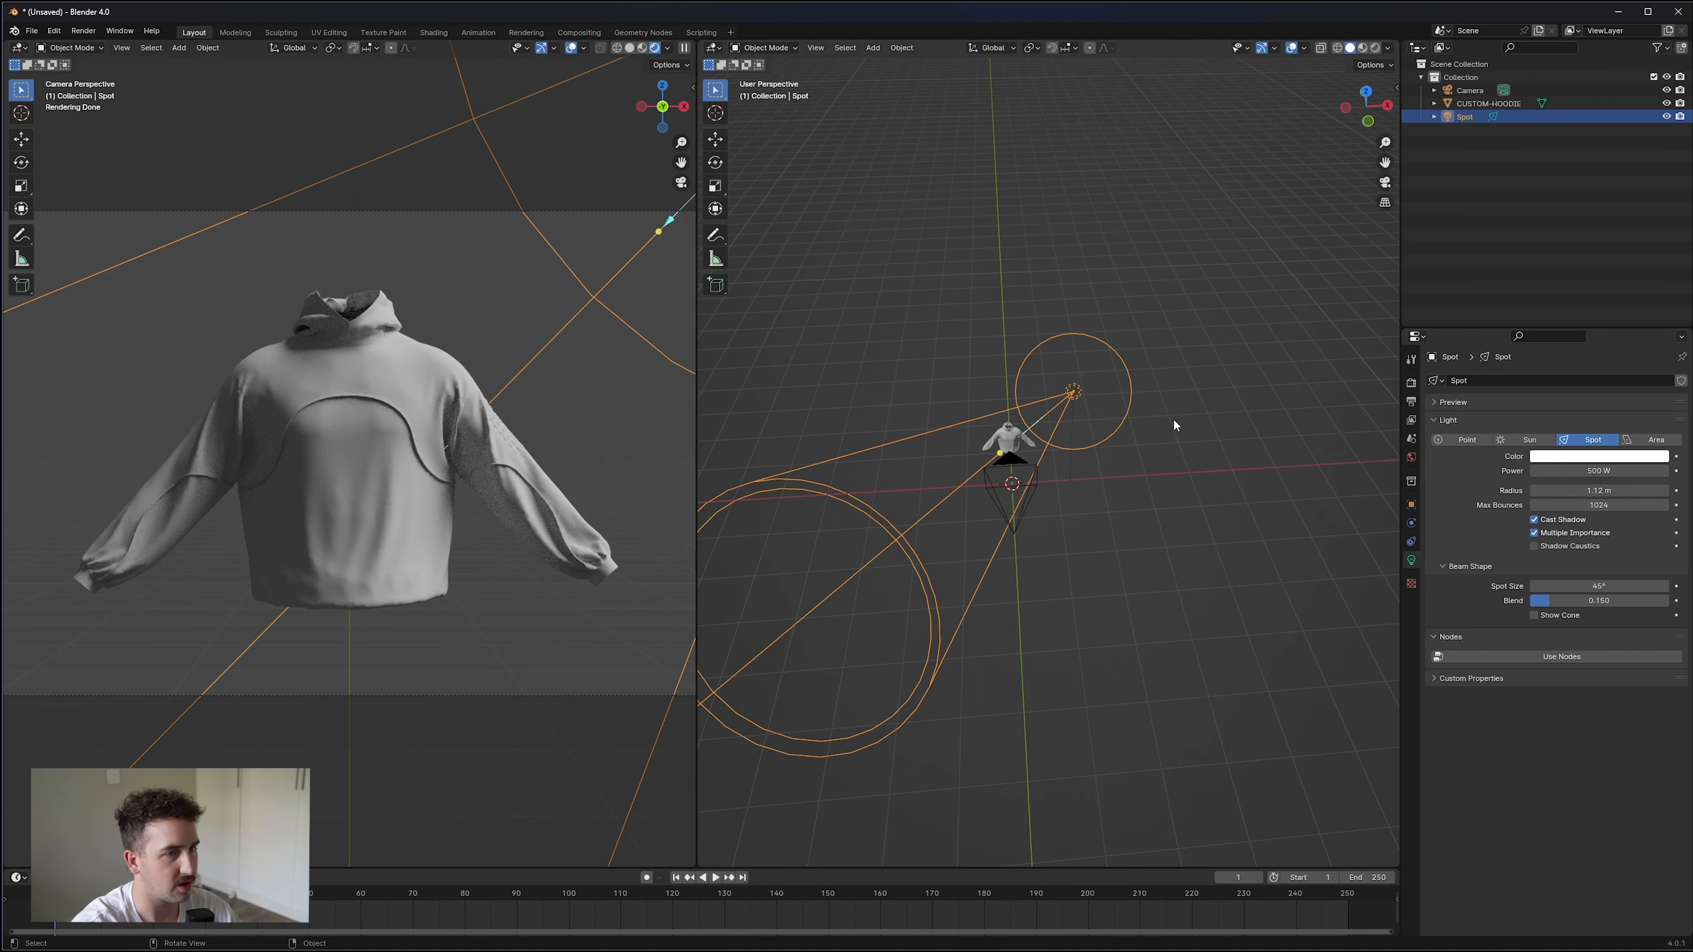
Move the spot light along the Y axis in front of the hoodie and rotate it about Z to aim at the garment.
middle_drag(1105, 443, 1150, 457)
key(g)
key(y)
click(1175, 465)
key(r)
key(z)
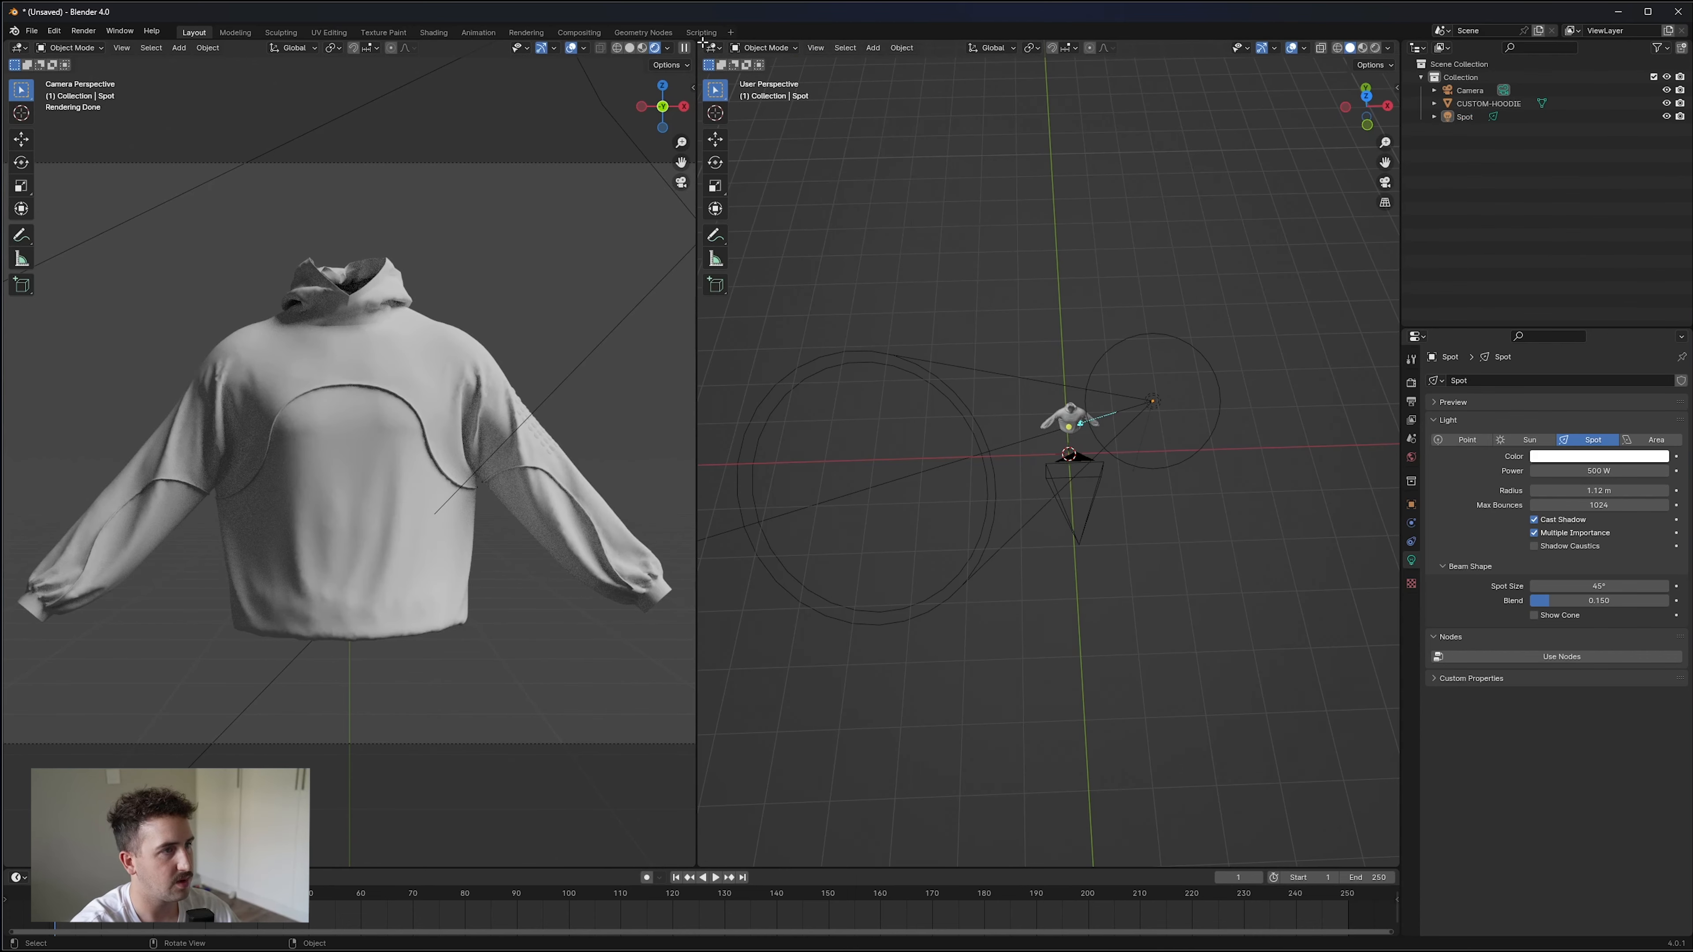
Turn the second viewport into a Shader Editor without its sidebar and show the material nodes of the hoodie.
click(712, 48)
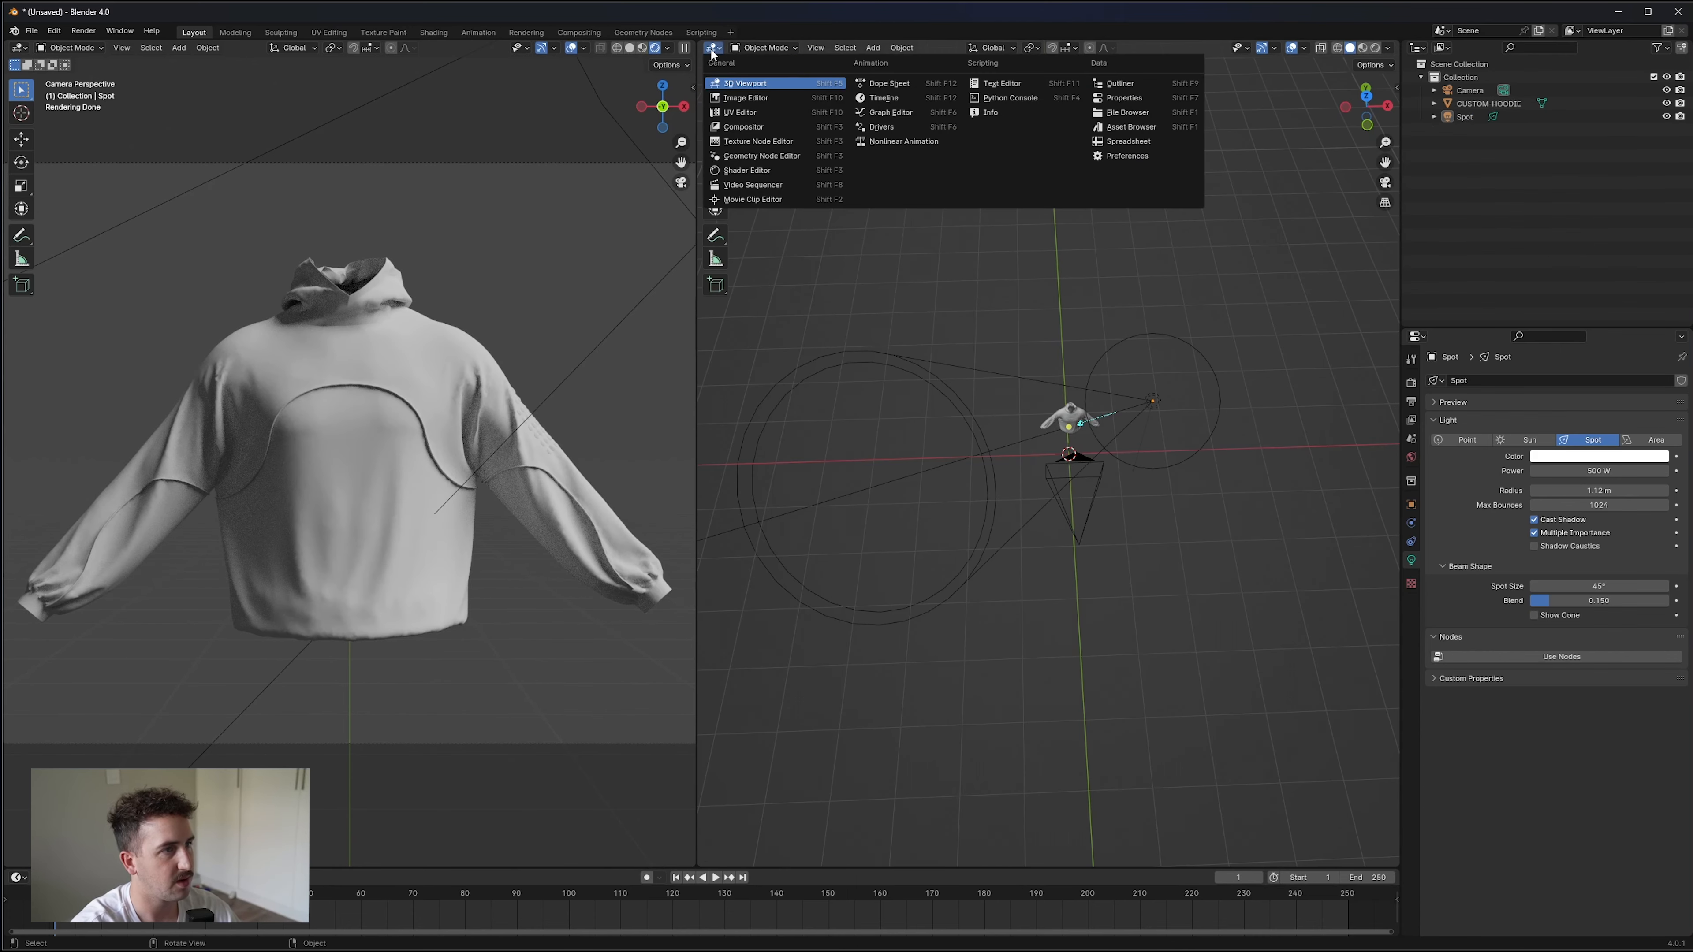
click(767, 170)
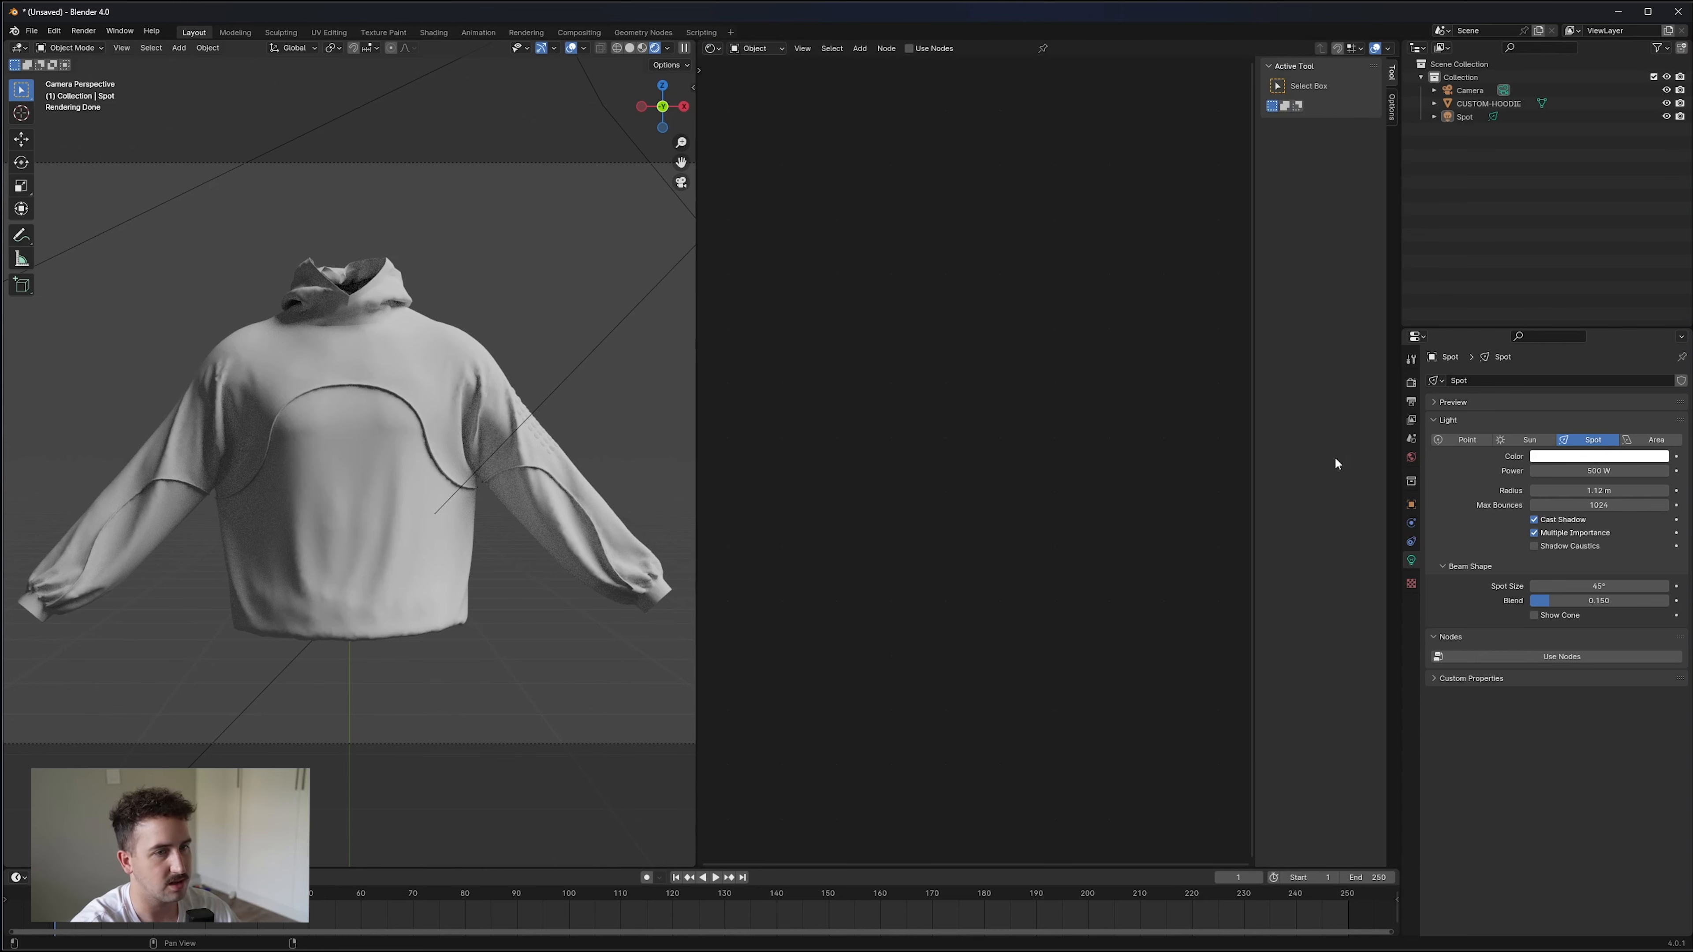
key(n)
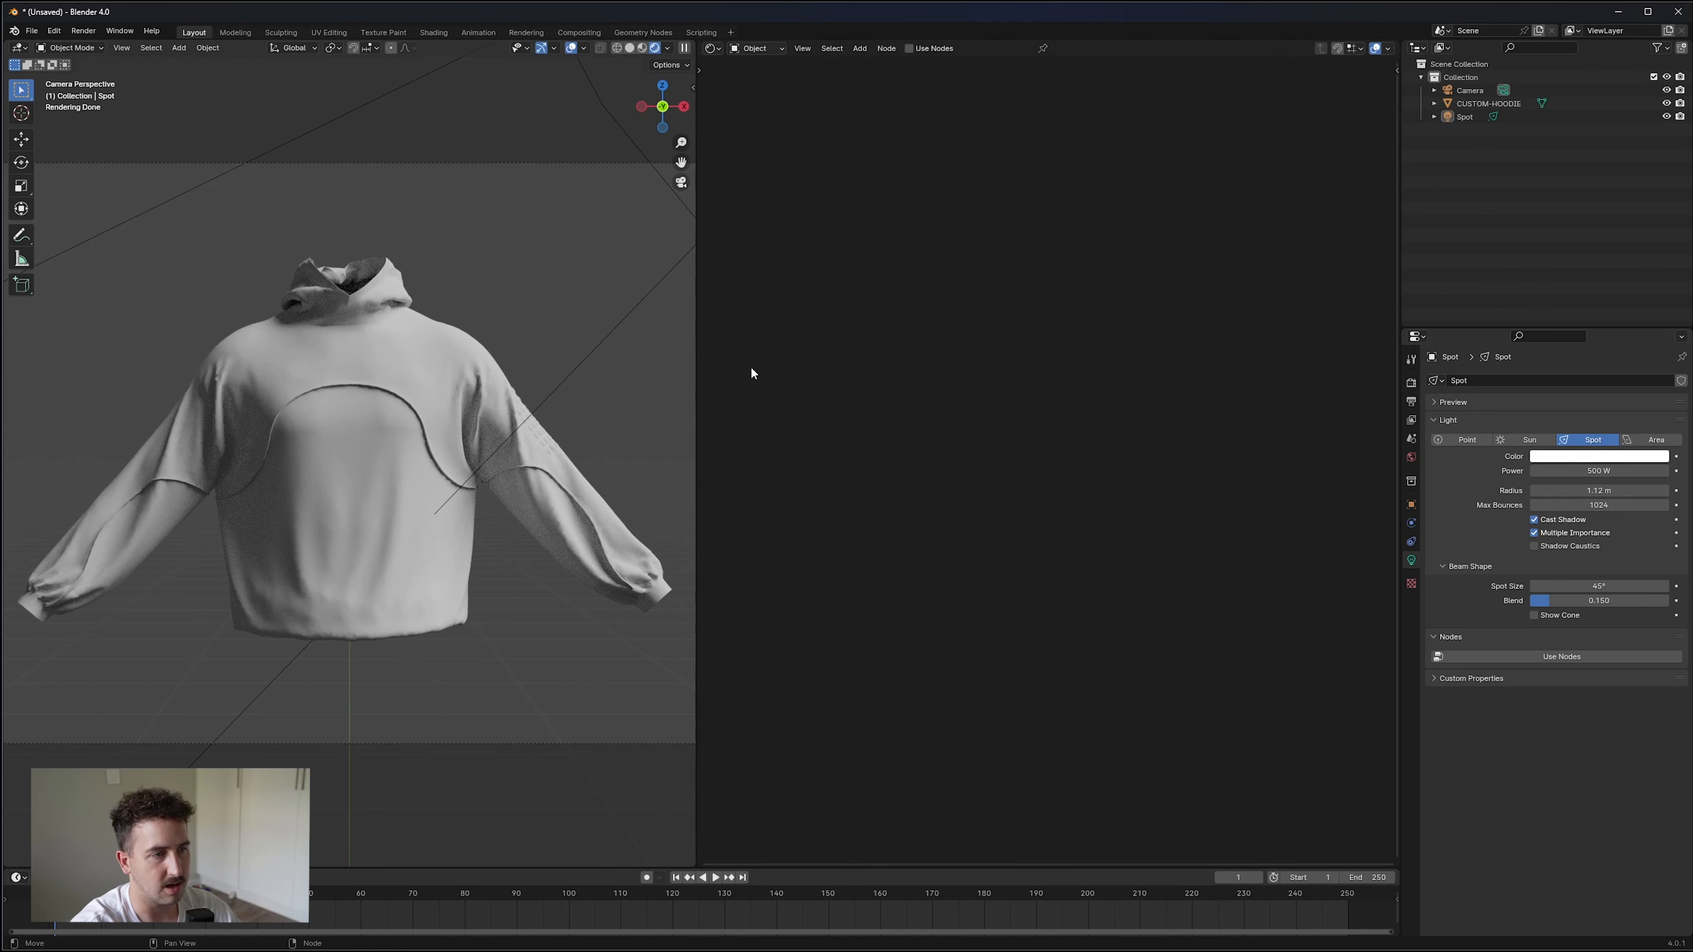
click(462, 381)
middle_drag(878, 384, 990, 367)
scroll(892, 400, up, 1)
middle_drag(913, 422, 944, 419)
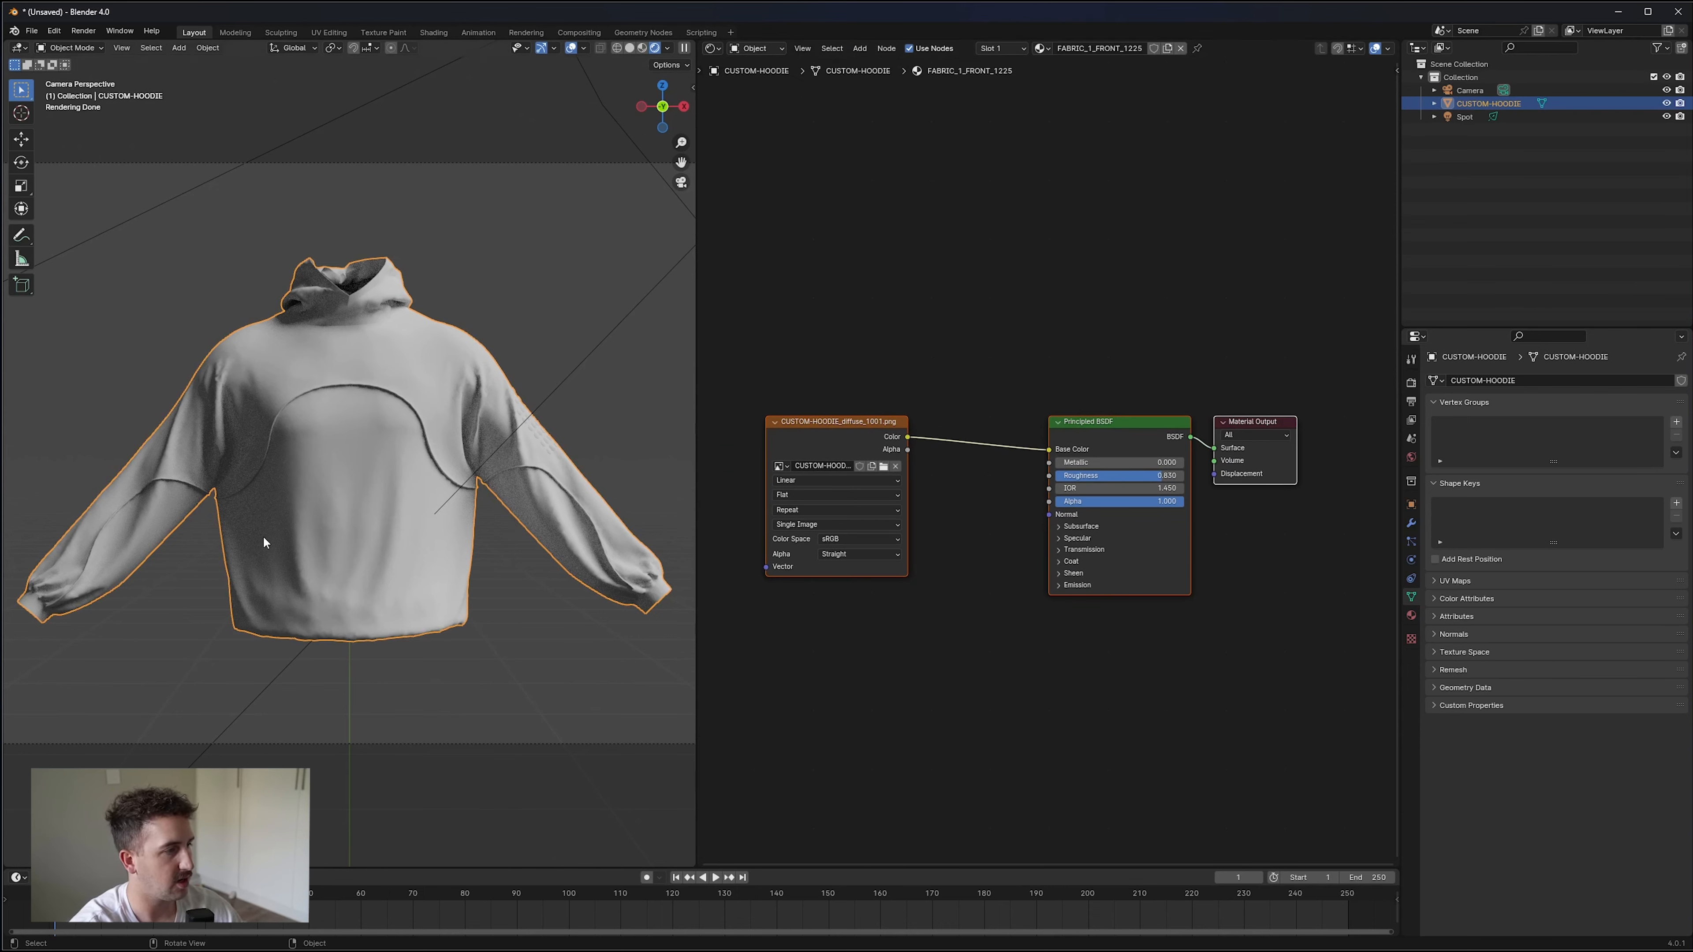
Open the CUSTOM-HOODIE_diffuse_1001 texture from the desktop's CUSTOM-HOODIE folder in Photoshop.
key(super)
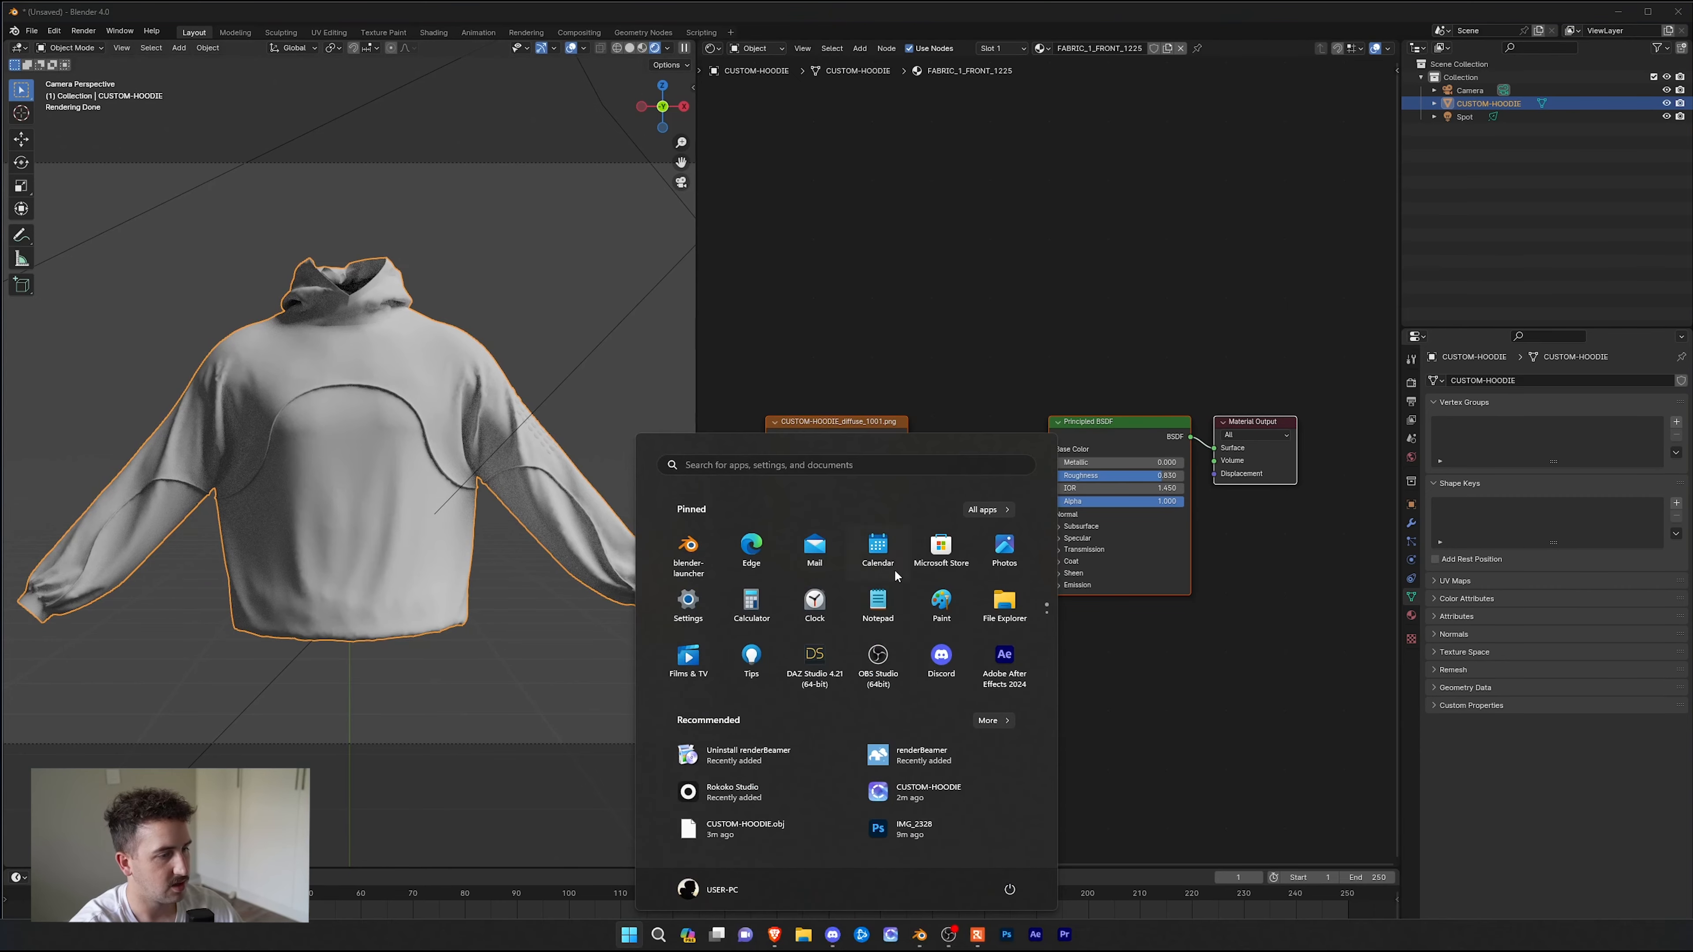
click(802, 938)
drag(941, 27, 1252, 28)
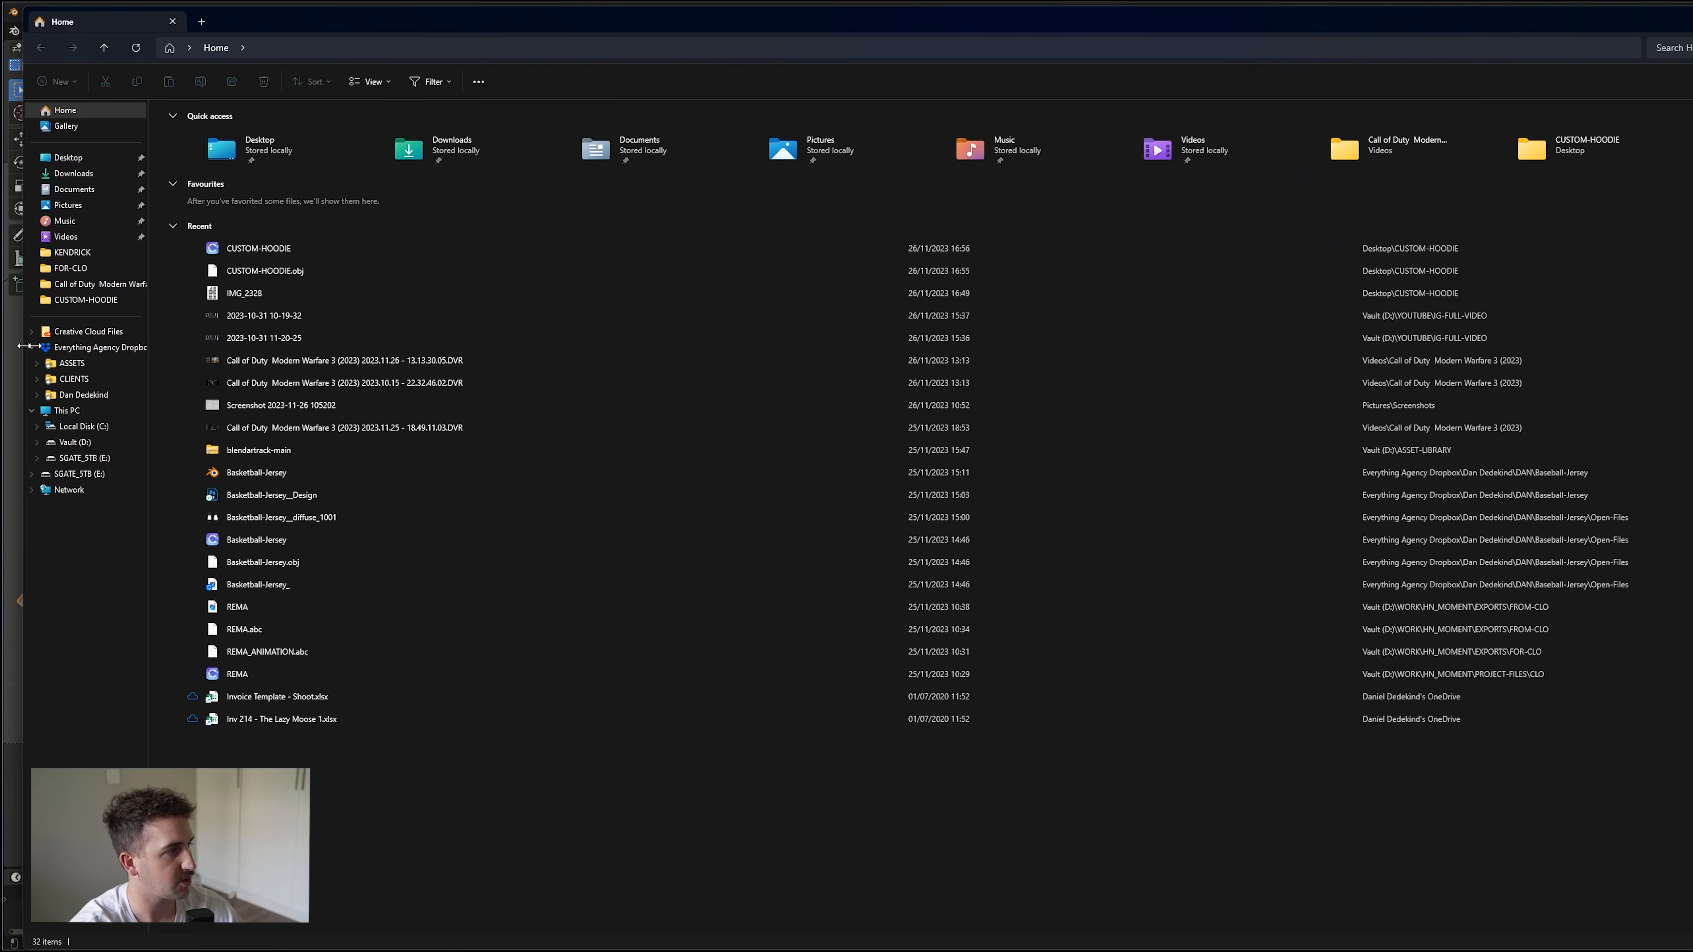
double_click(220, 148)
double_click(215, 139)
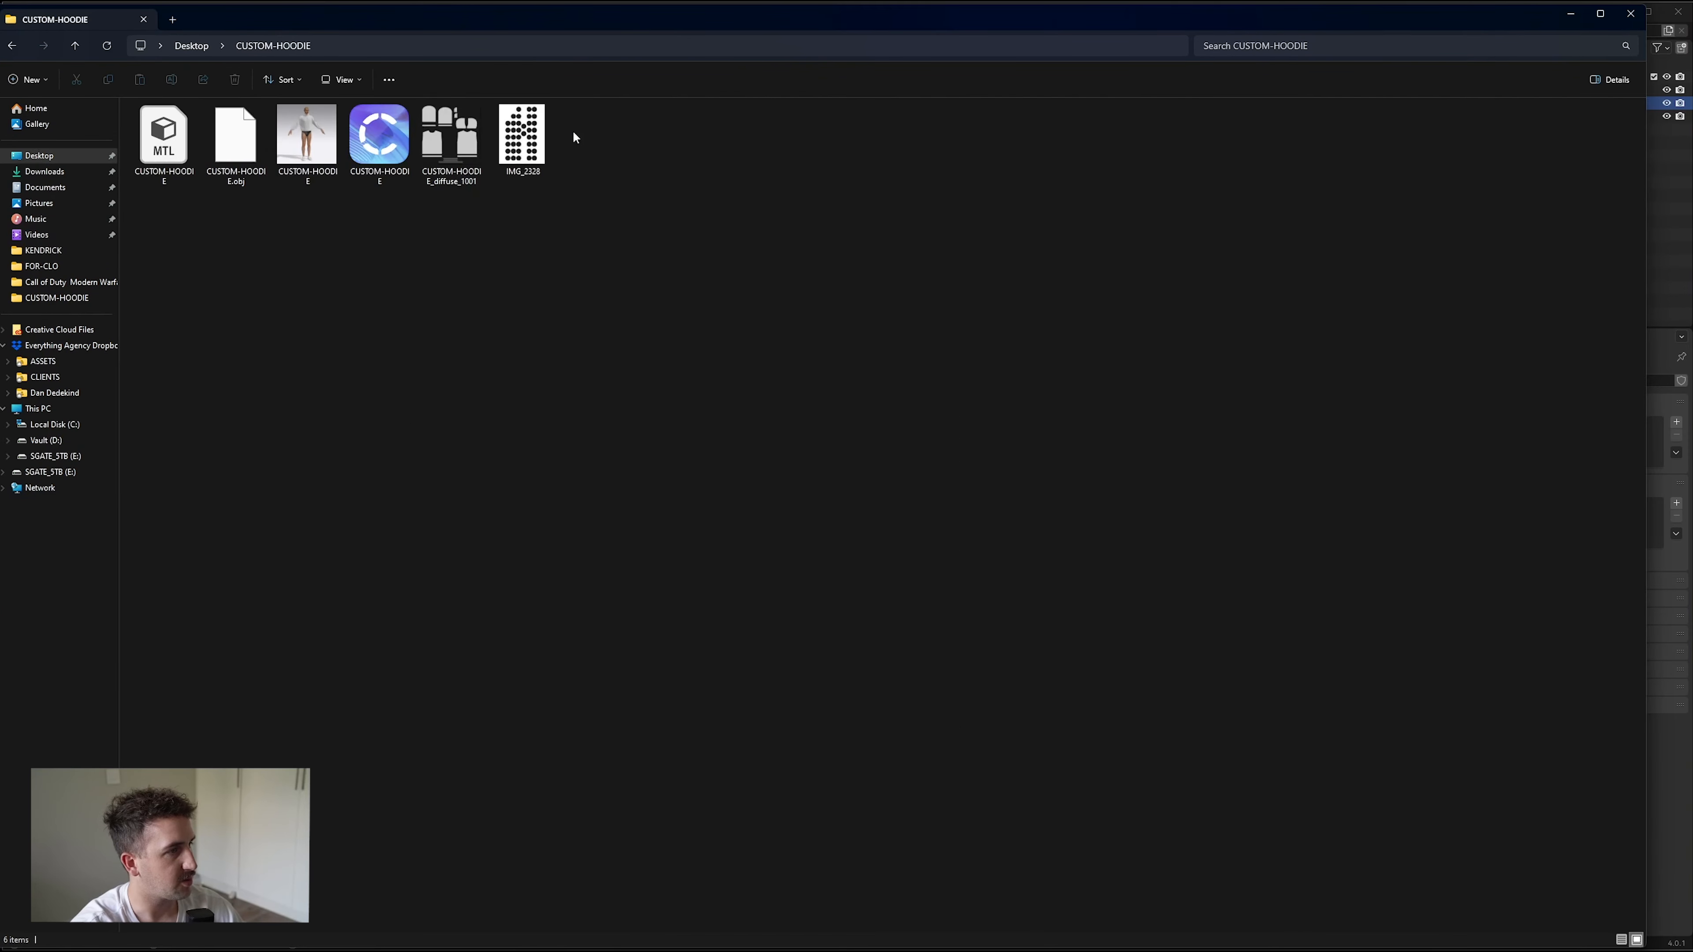
right_click(457, 146)
mouse_move(645, 208)
click(750, 214)
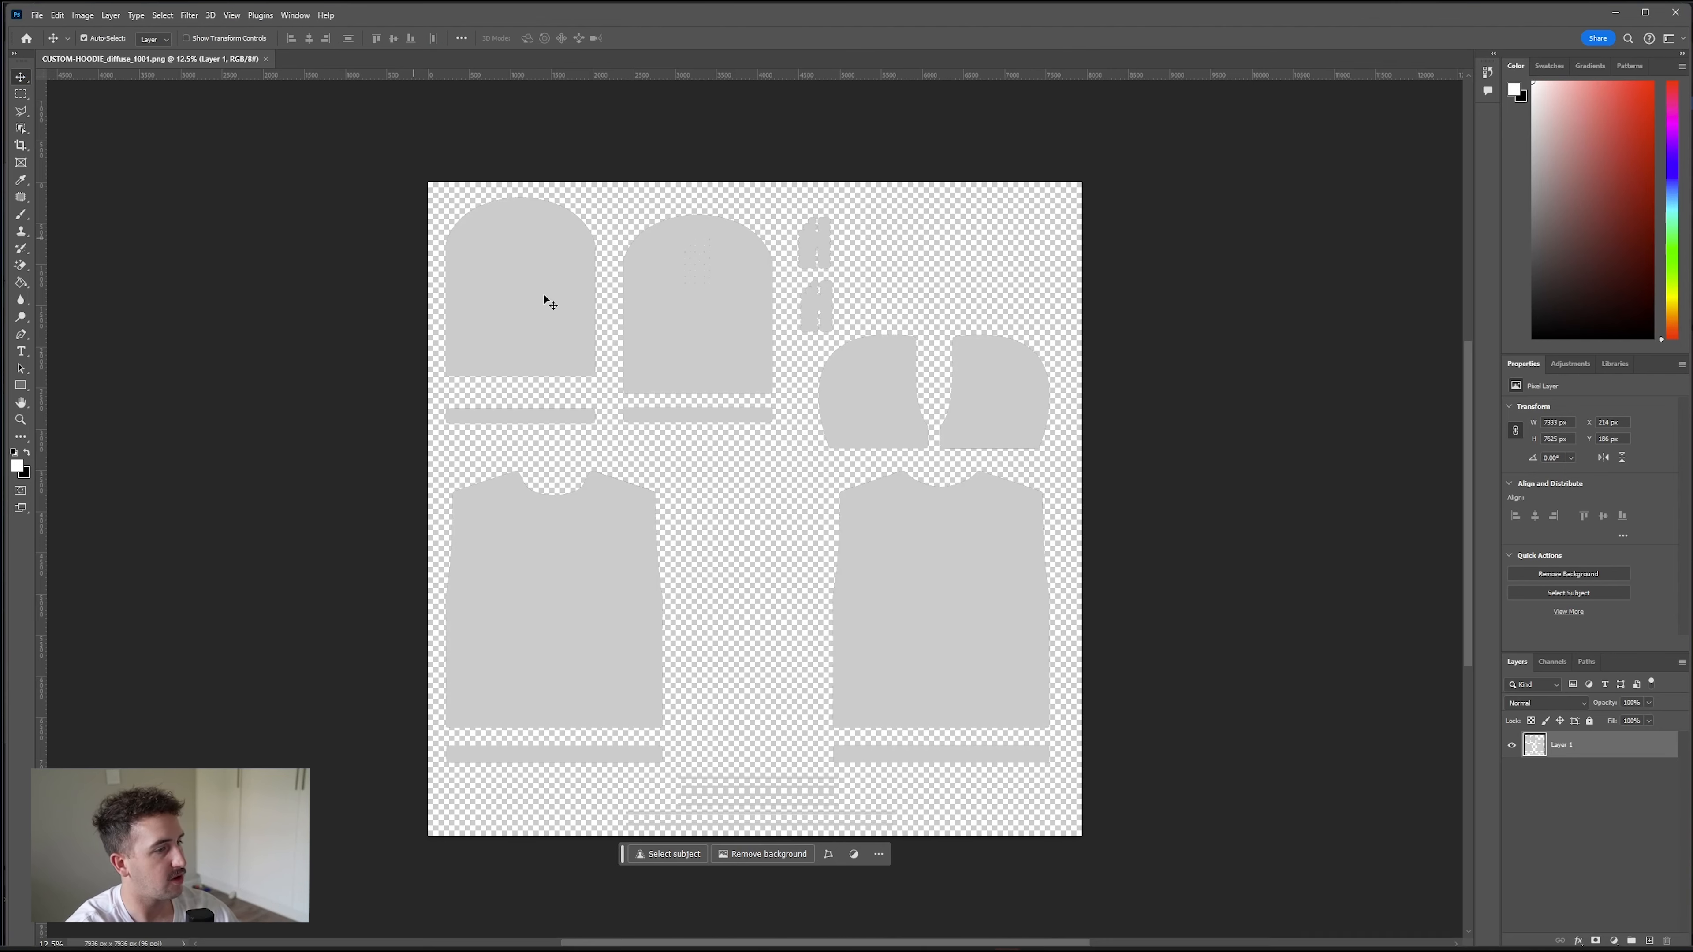
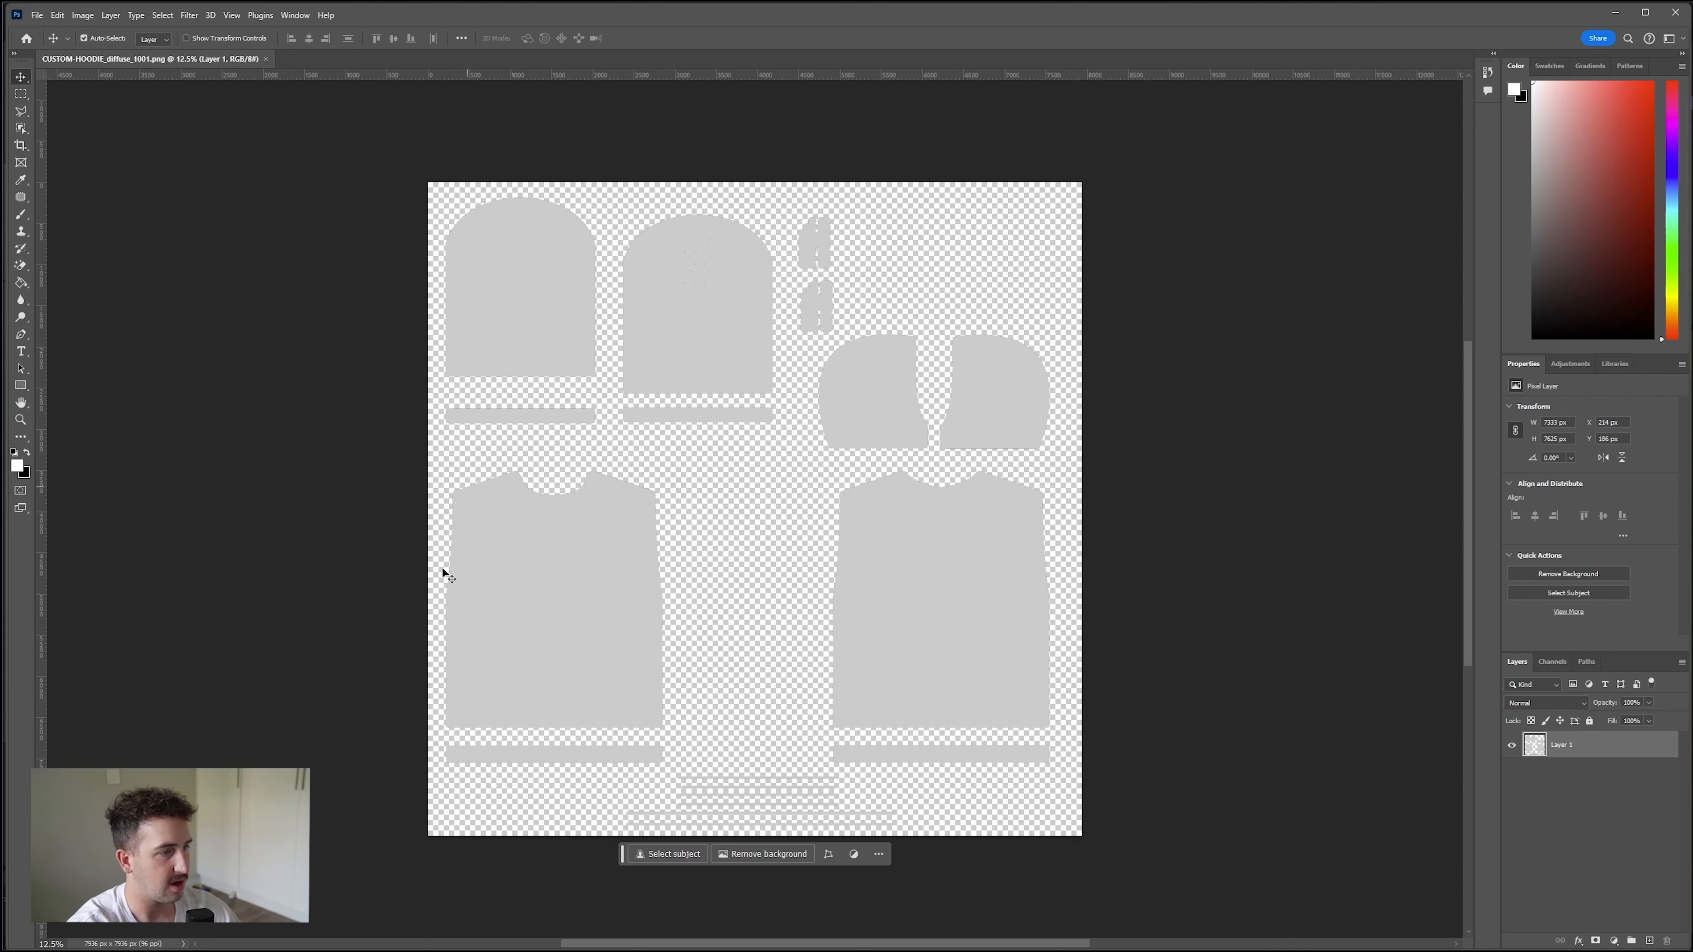
Draw a cream-filled rectangle of about 8400 × 8368 px covering the whole canvas.
click(20, 385)
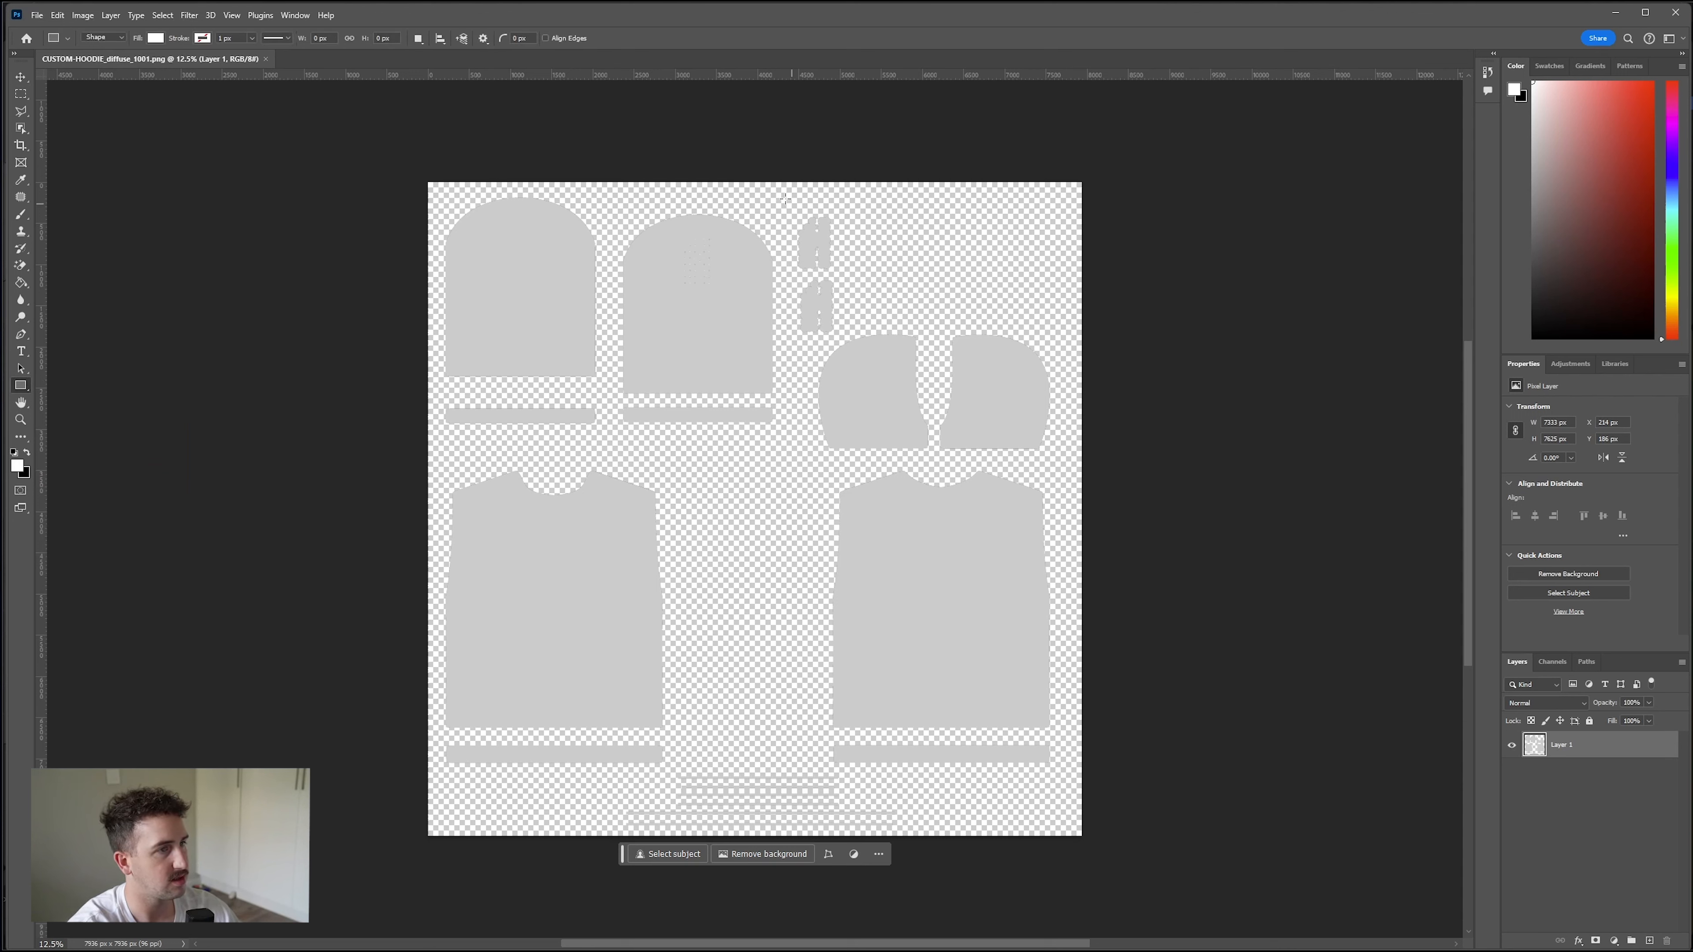
click(20, 386)
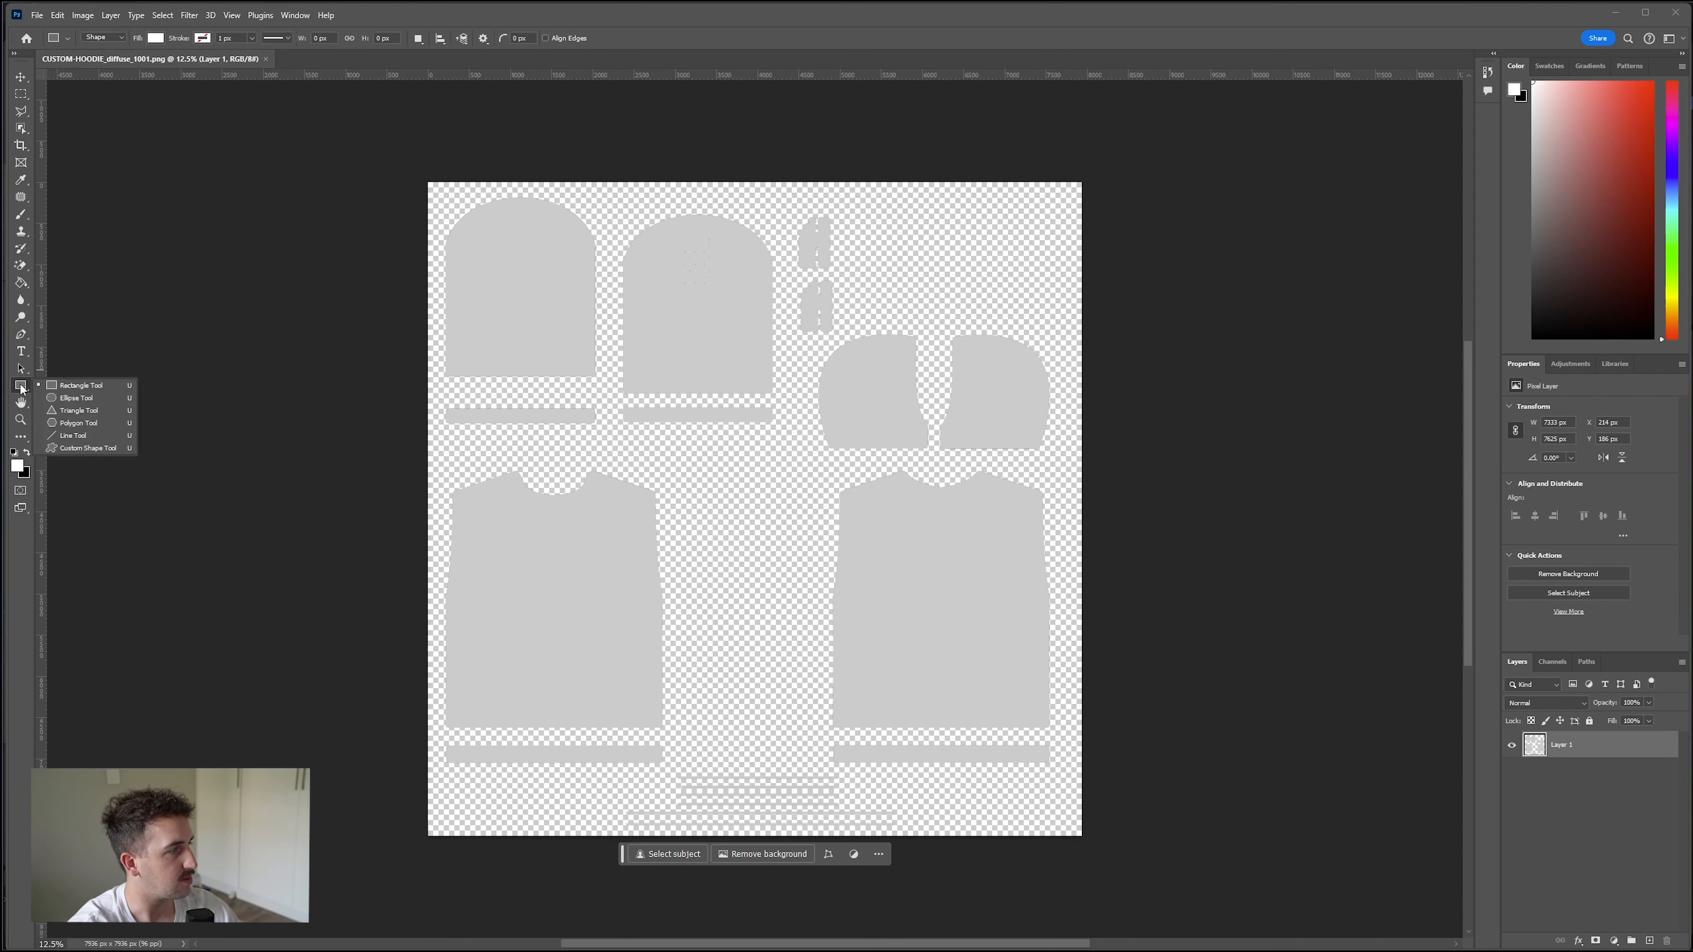
click(54, 386)
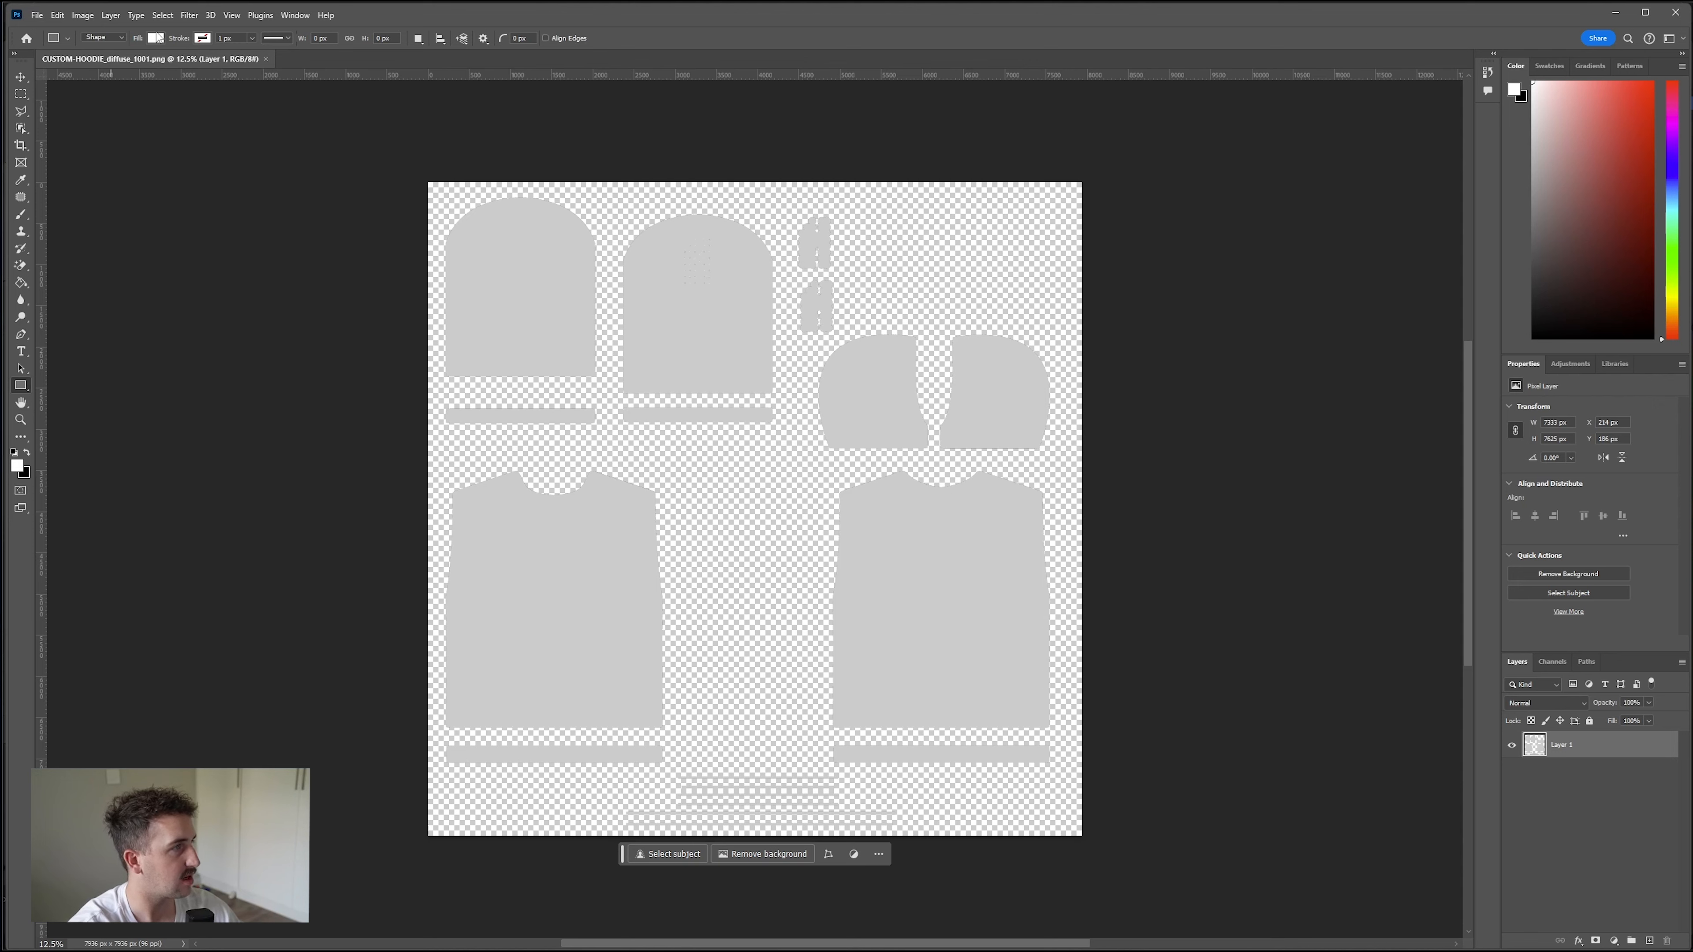
click(156, 38)
click(125, 107)
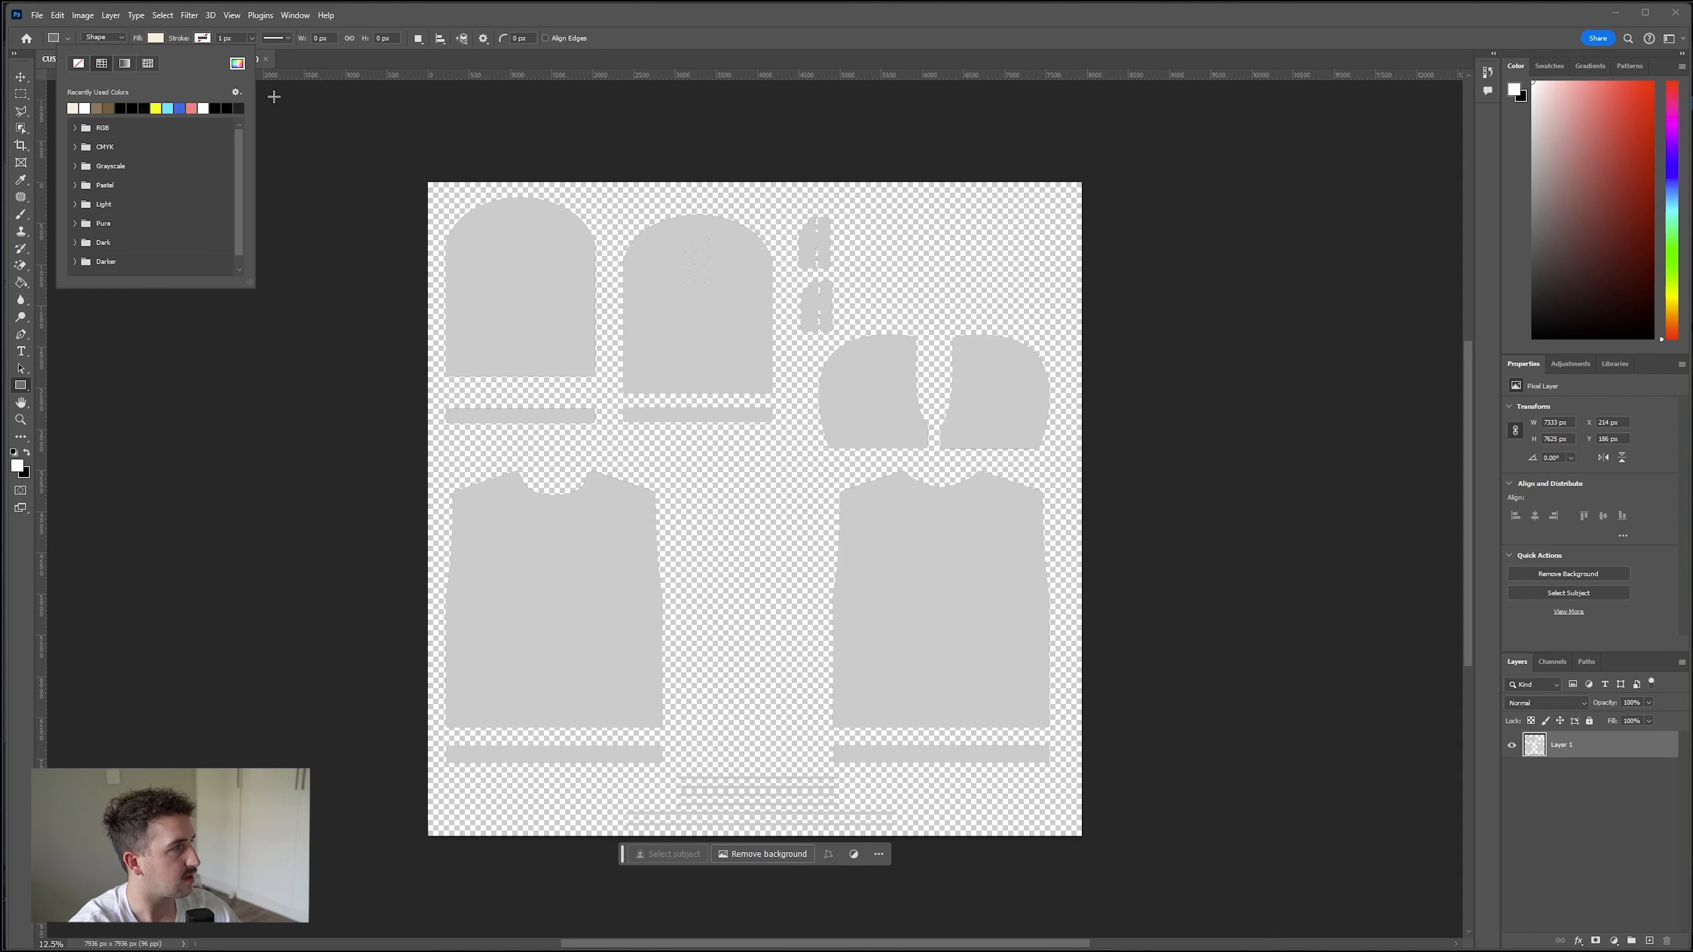
click(409, 165)
drag(409, 165, 1099, 854)
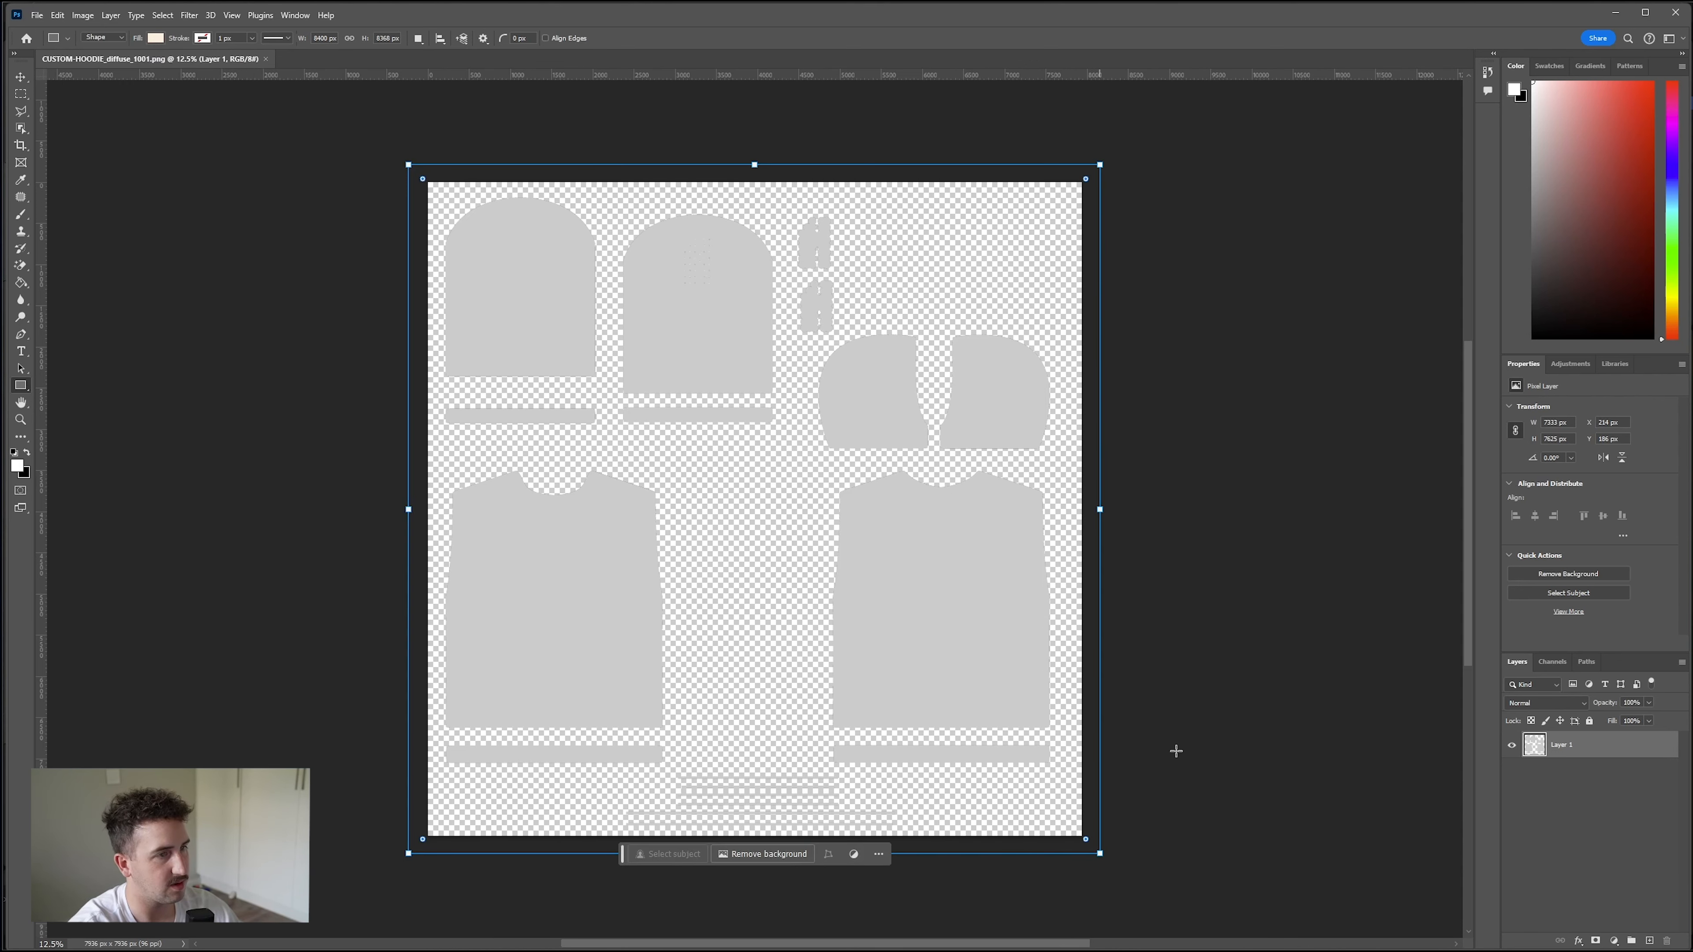
Clip the cream rectangle to the pattern layer beneath it with a clipping mask.
key(v)
right_click(1581, 748)
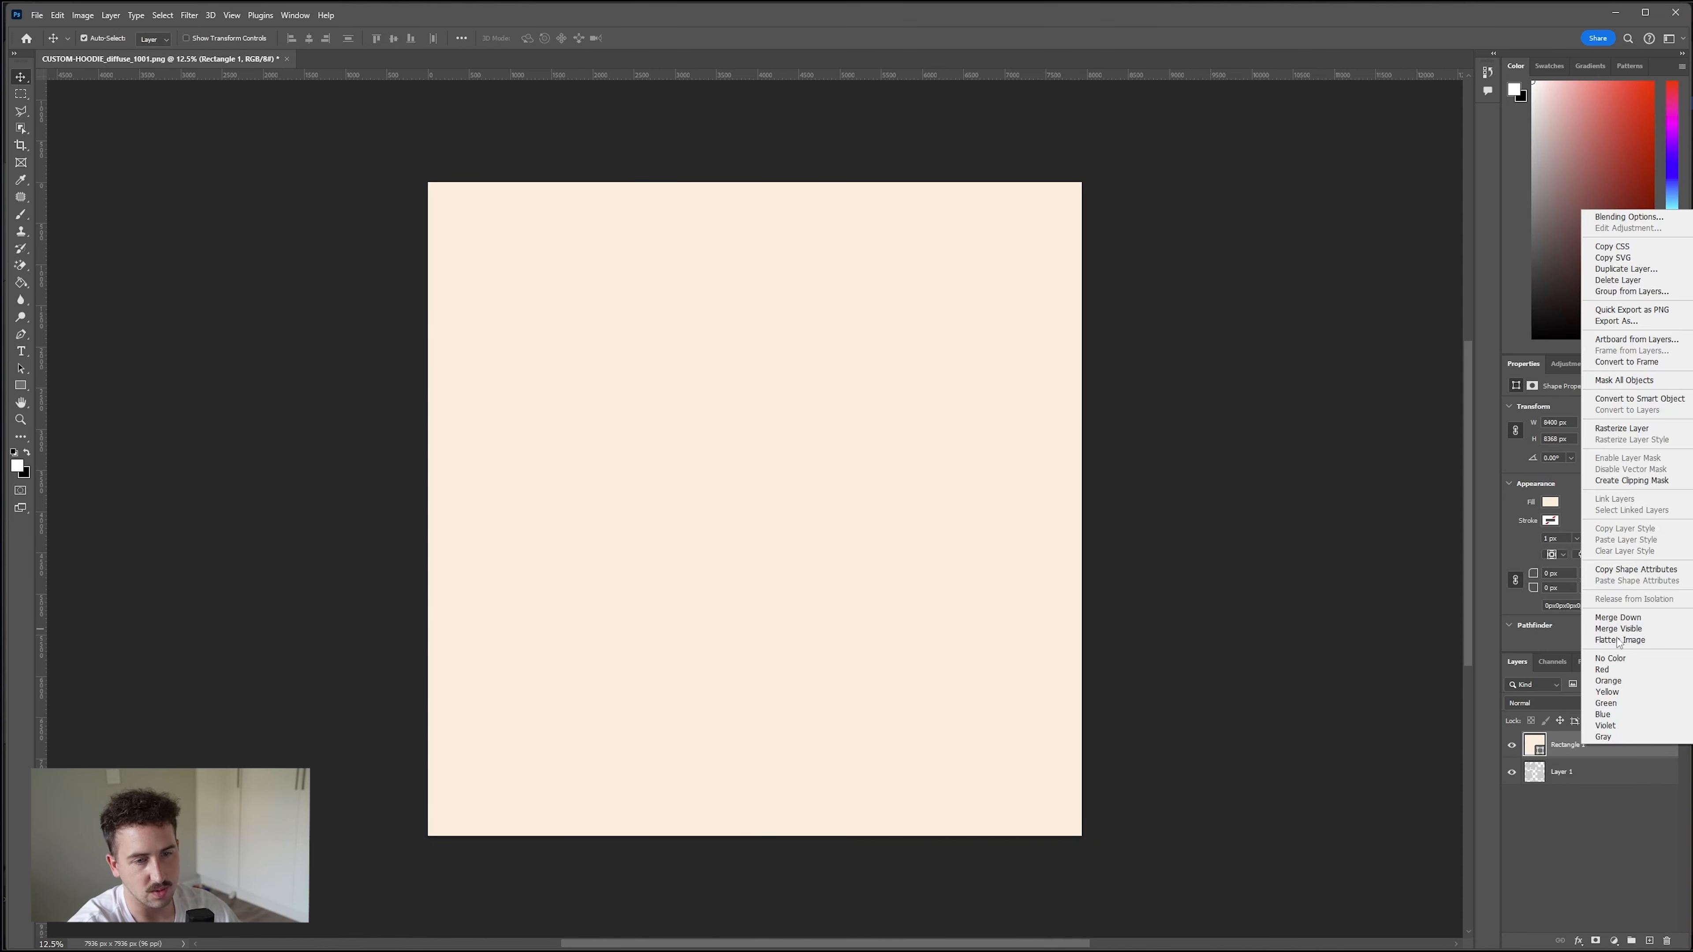
click(1613, 483)
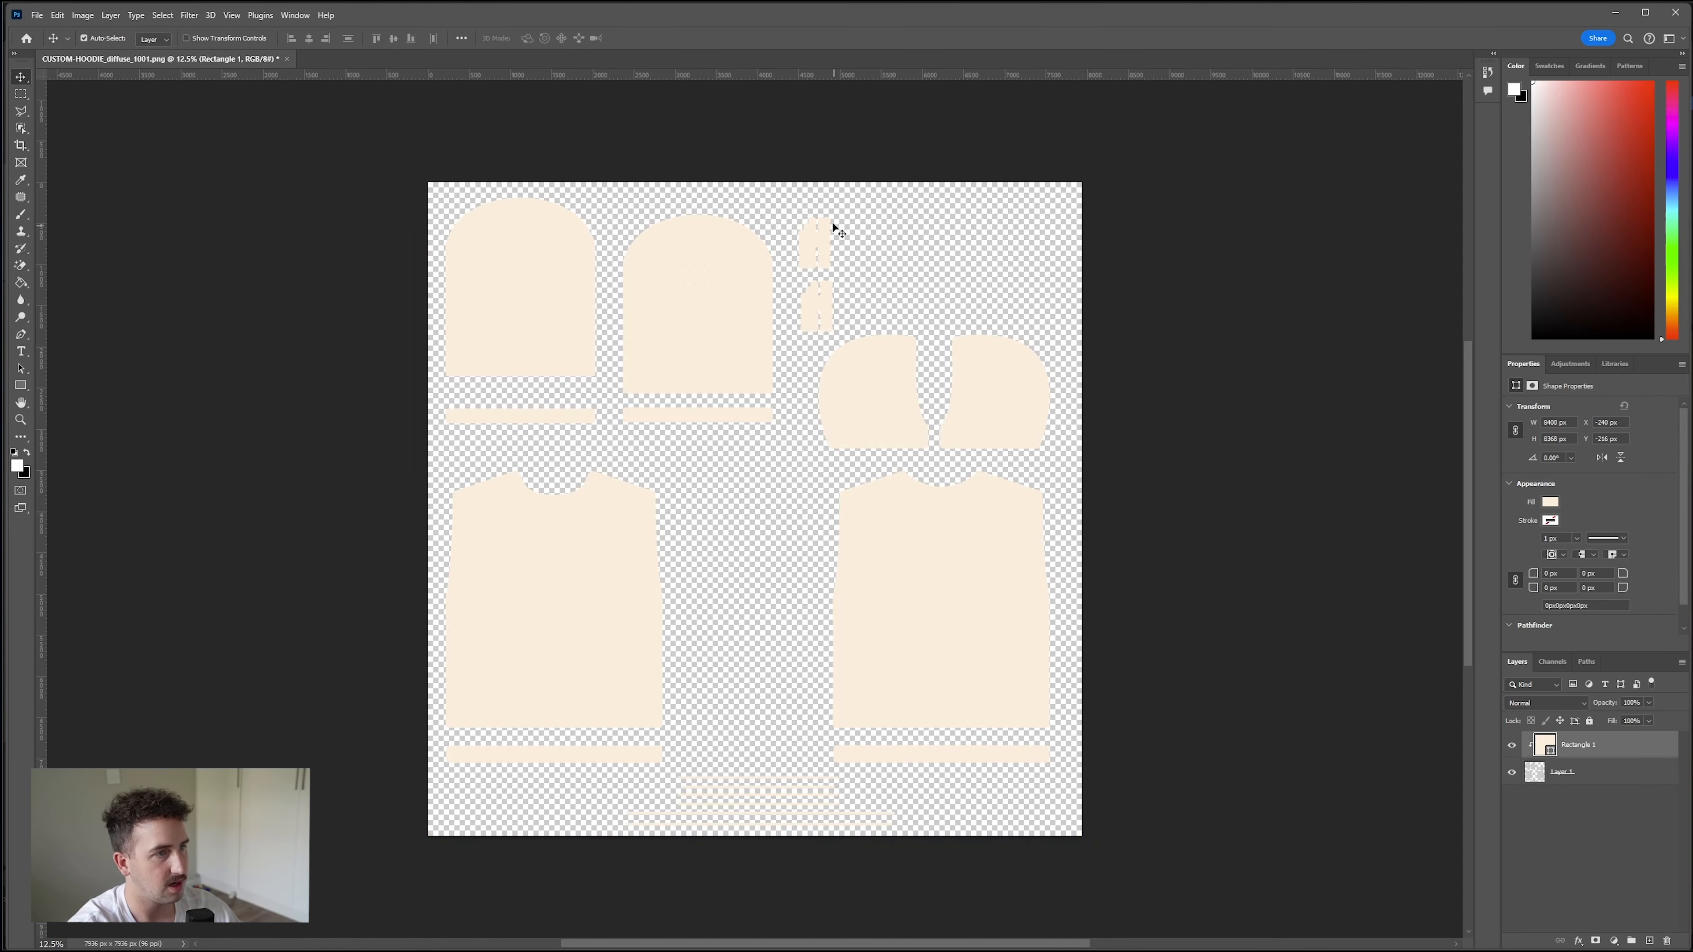
Draw a black rectangle of about 576 × 1536 px over the two small pattern pieces and clip it to the pattern layer.
click(18, 386)
click(26, 452)
click(24, 387)
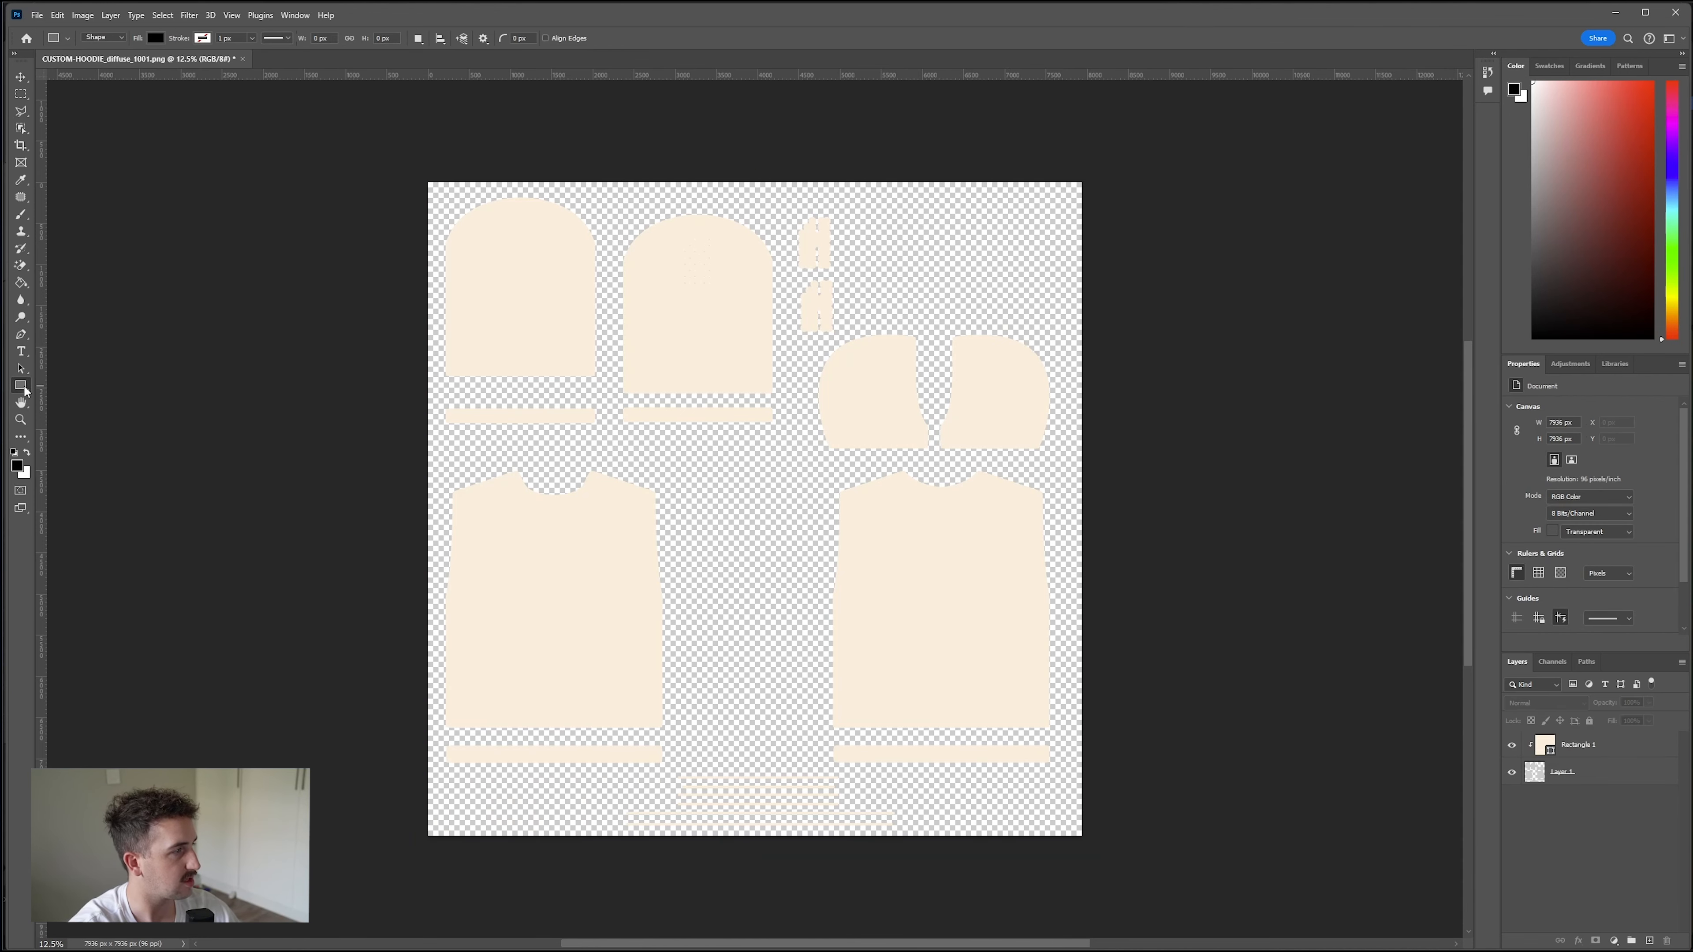
drag(793, 210, 838, 336)
right_click(1586, 745)
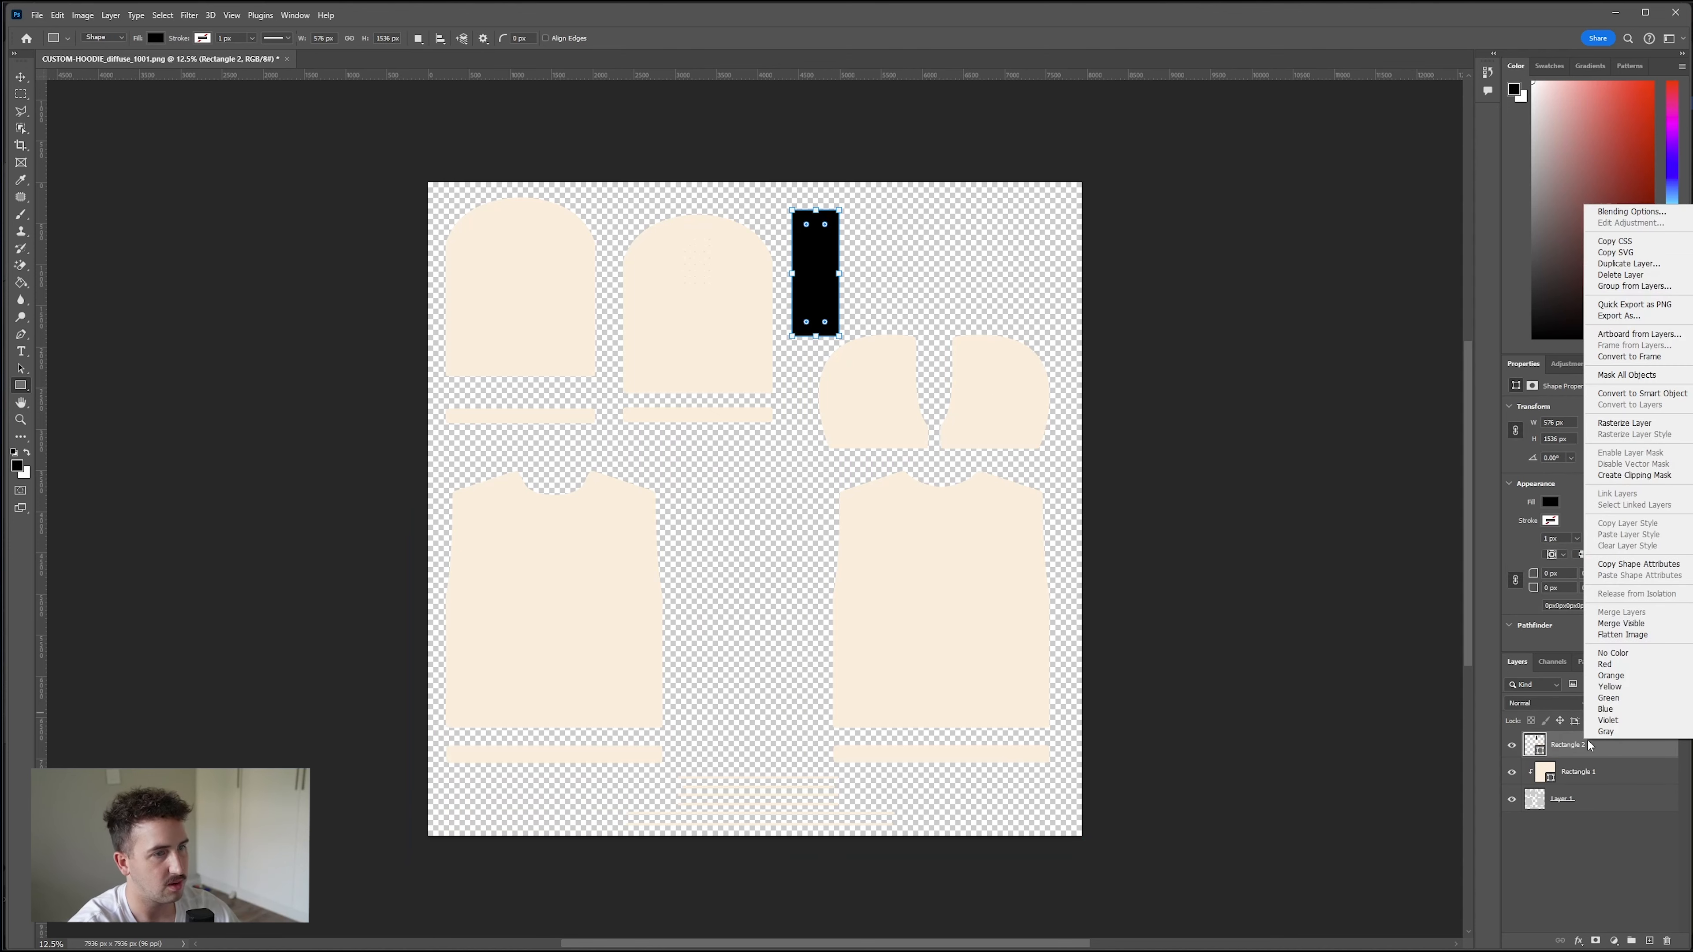
click(1636, 475)
click(21, 78)
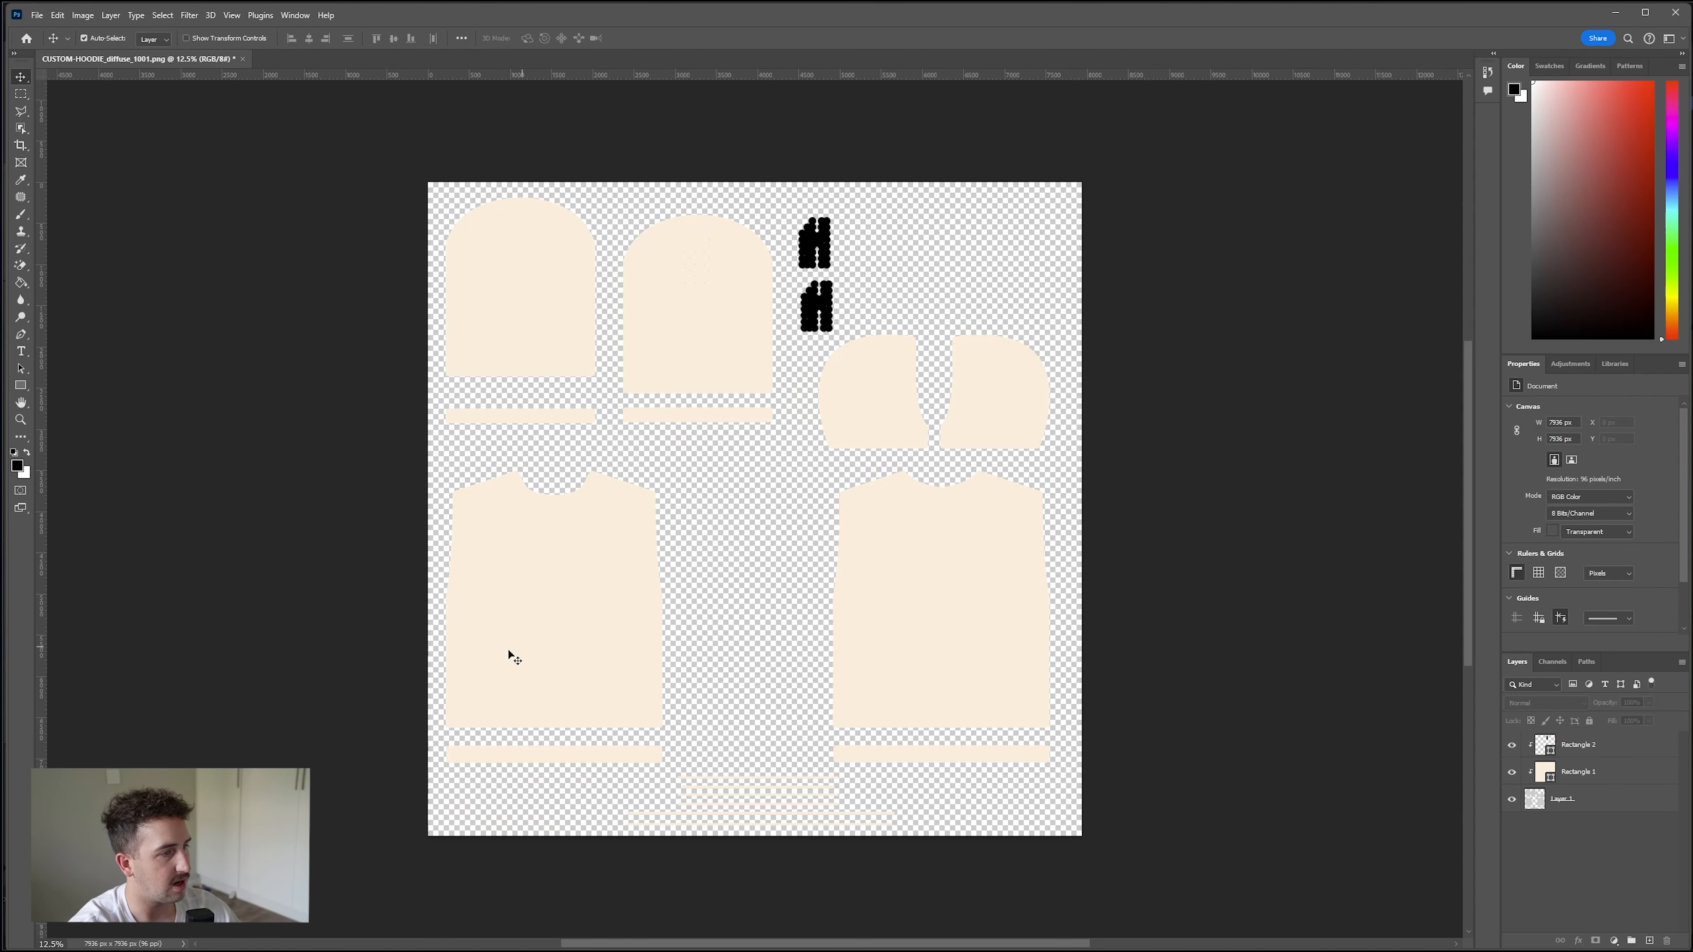
Add the black text "OPOS" in Planet Kosmos between the two body panels.
click(22, 351)
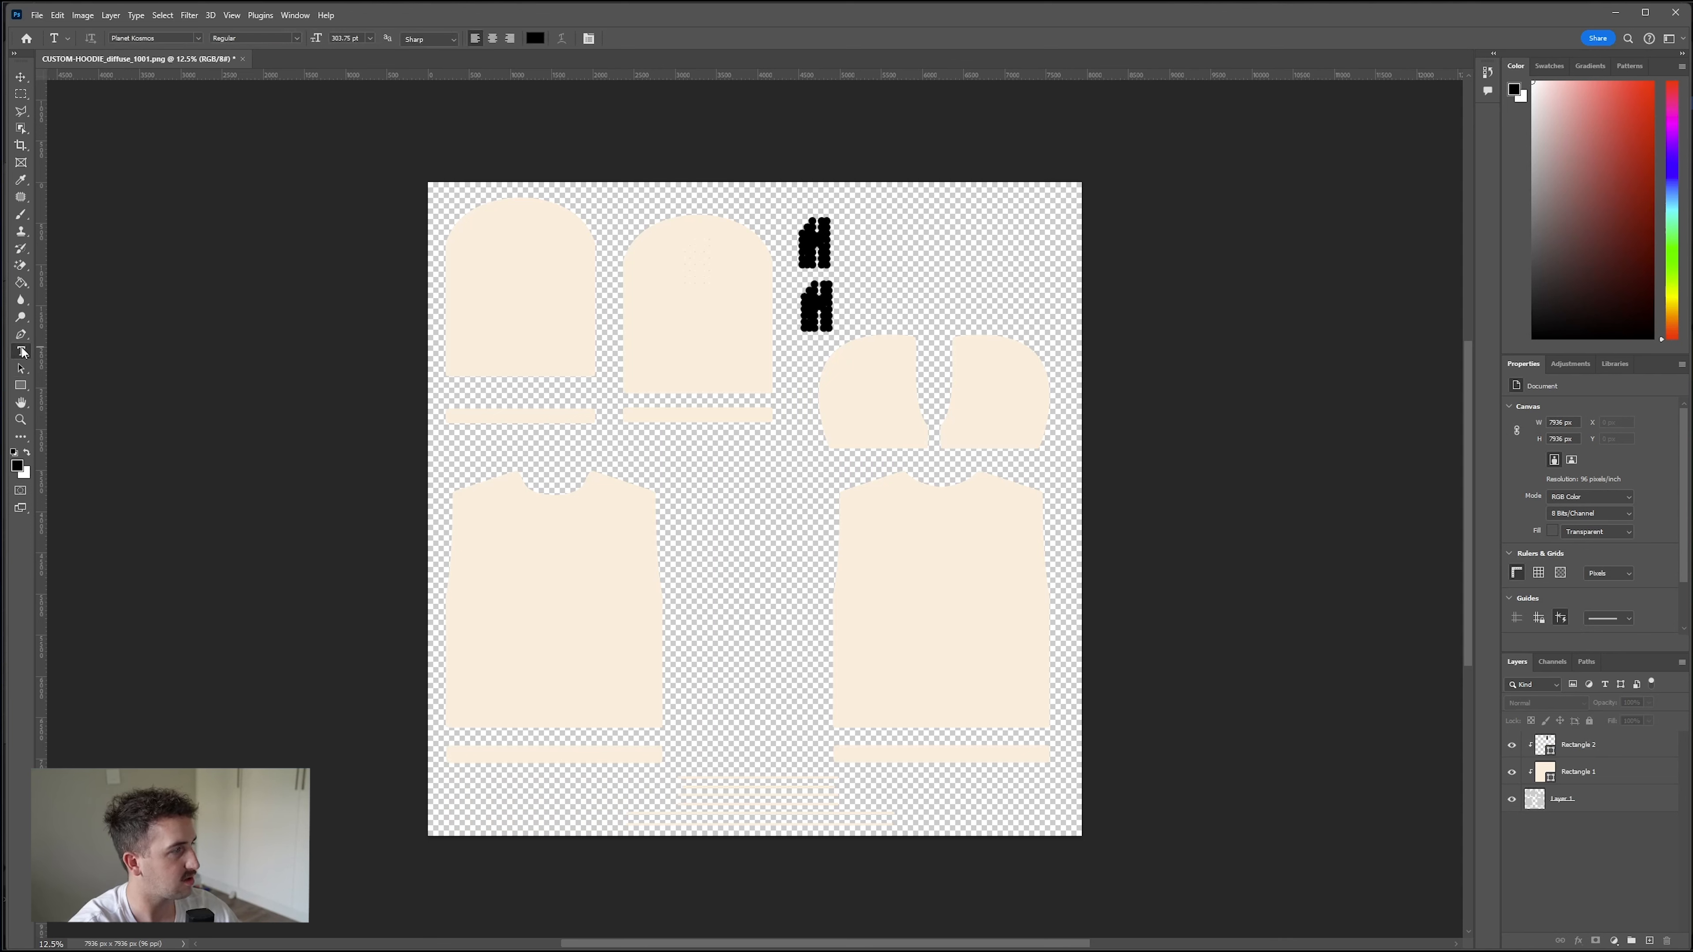
click(718, 531)
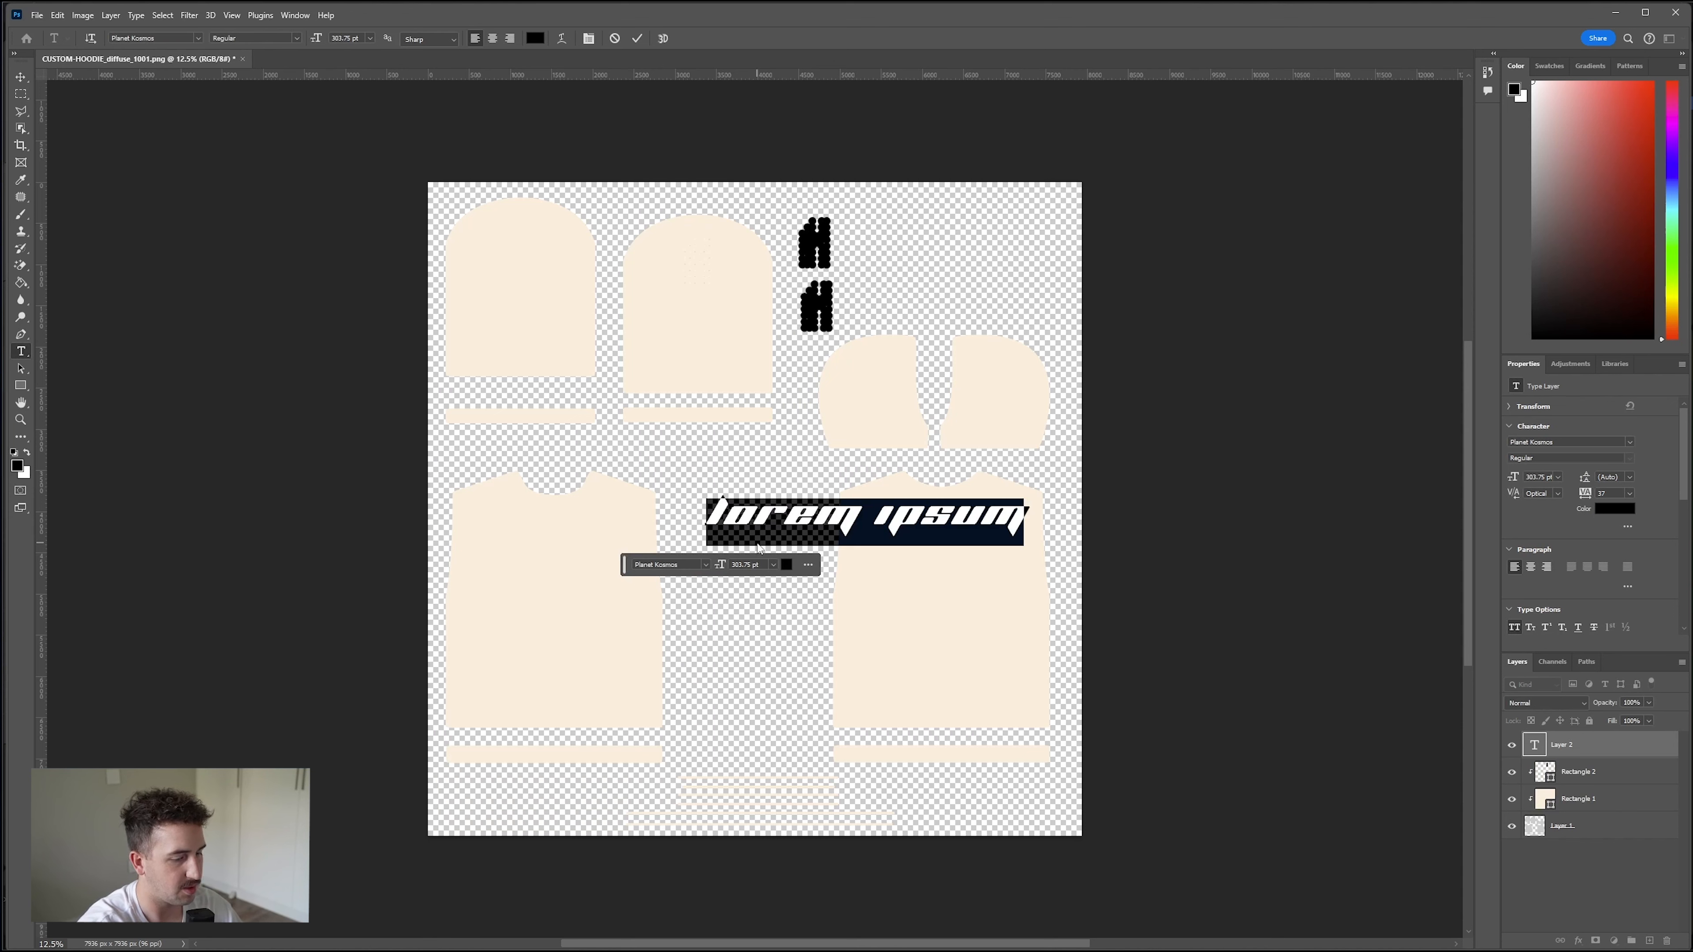
text(oops)
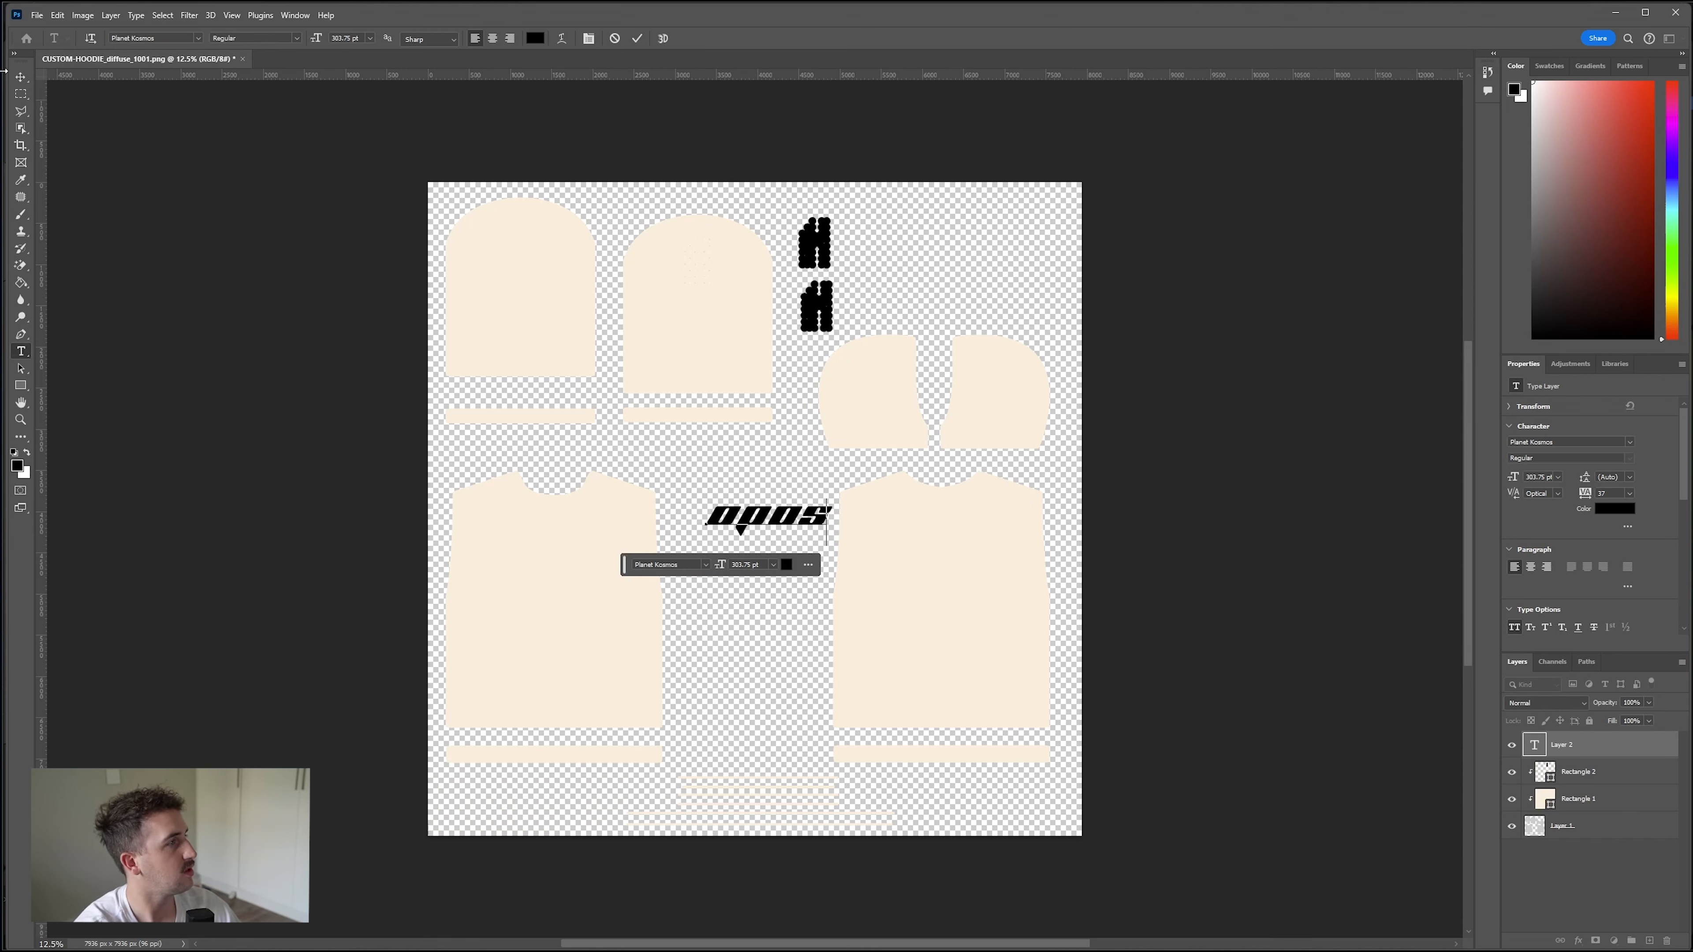
Move the OPOS text onto the chest of the left body panel and scale it down to about 178 pt.
click(20, 77)
drag(758, 532, 569, 599)
key(ctrl+t)
key(Return)
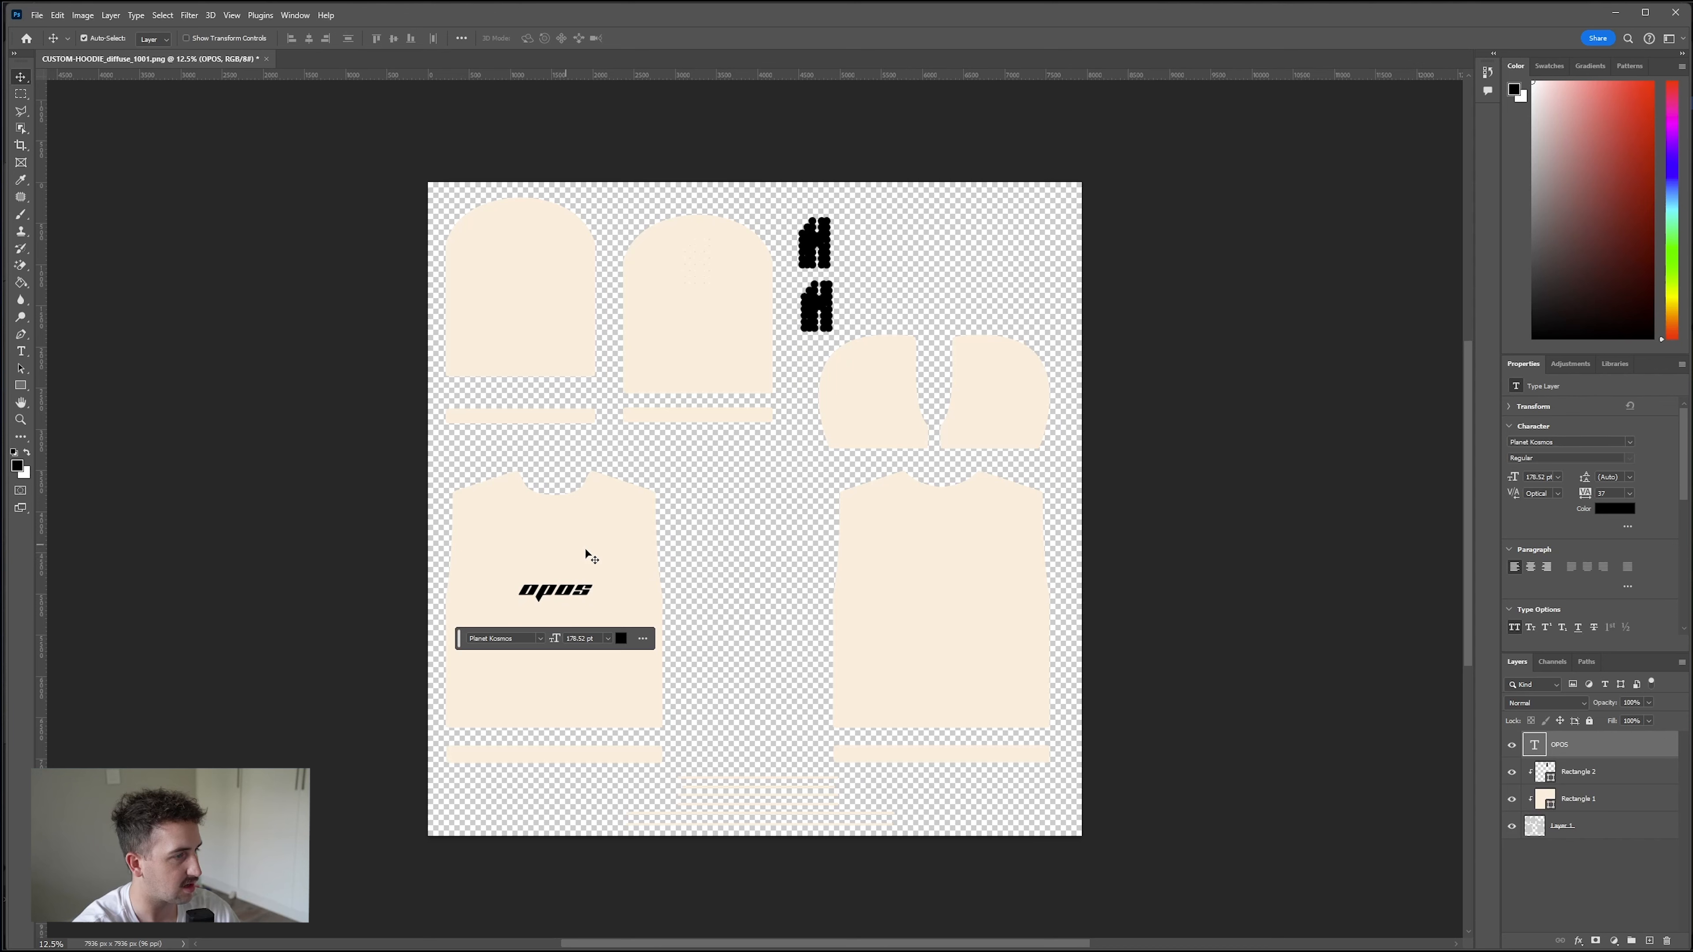
Save the texture design as the Photoshop file CUSTOM-HOODIE_diffuse_1001 in the CUSTOM-HOODIE folder.
click(38, 15)
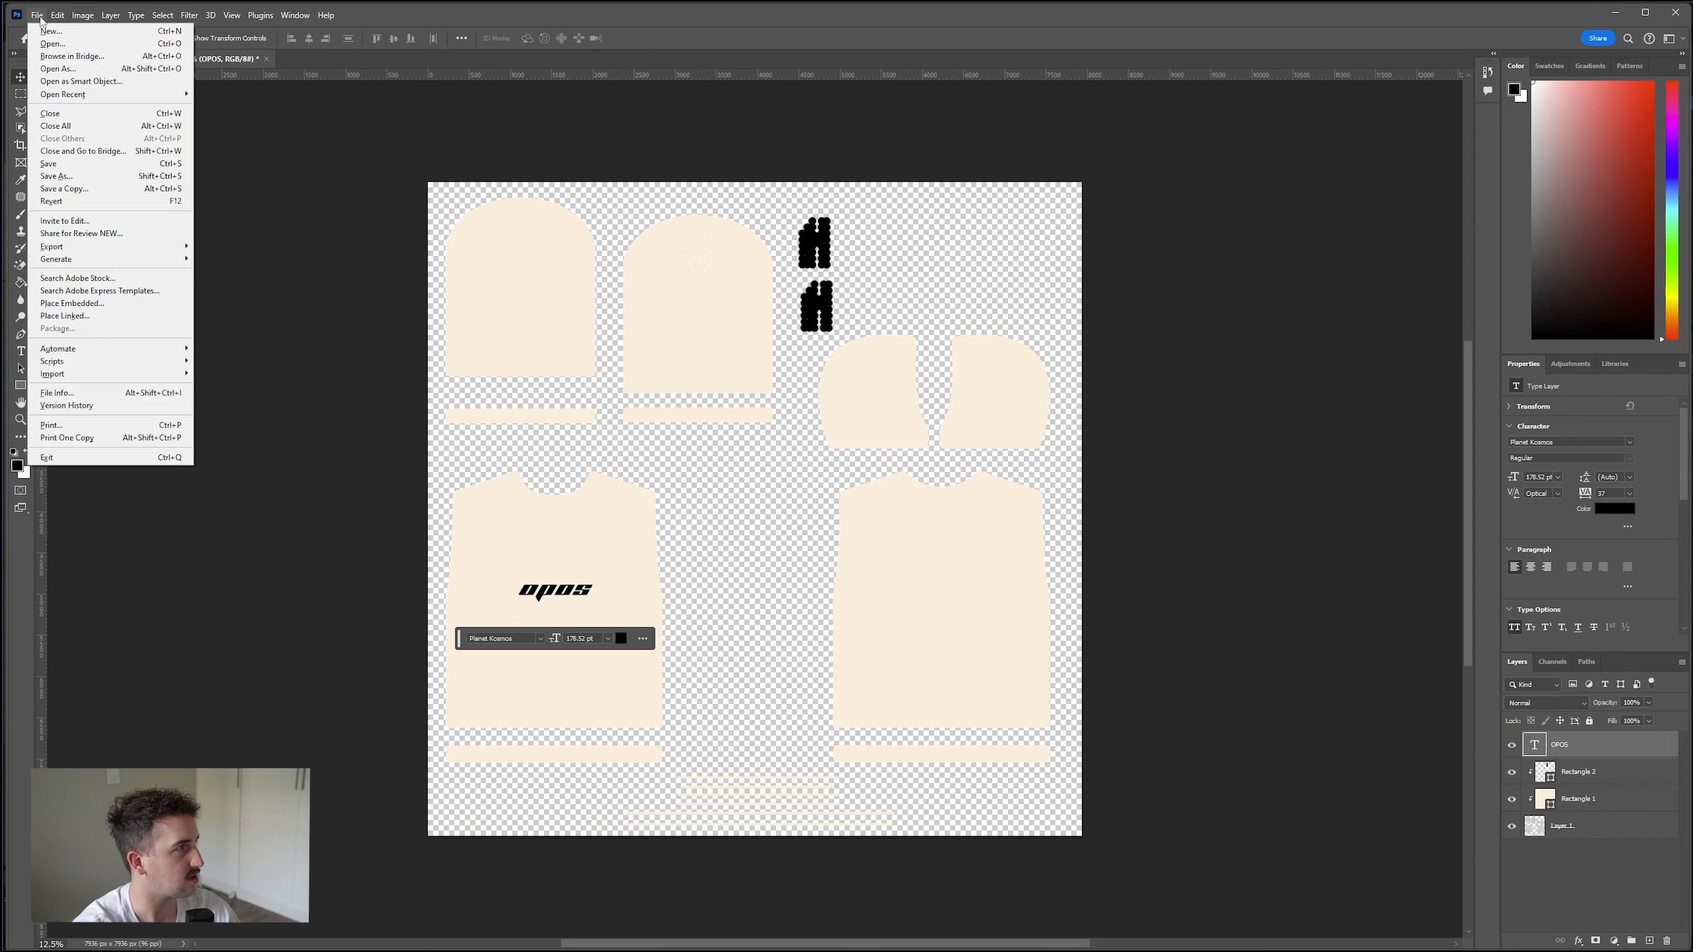
click(56, 176)
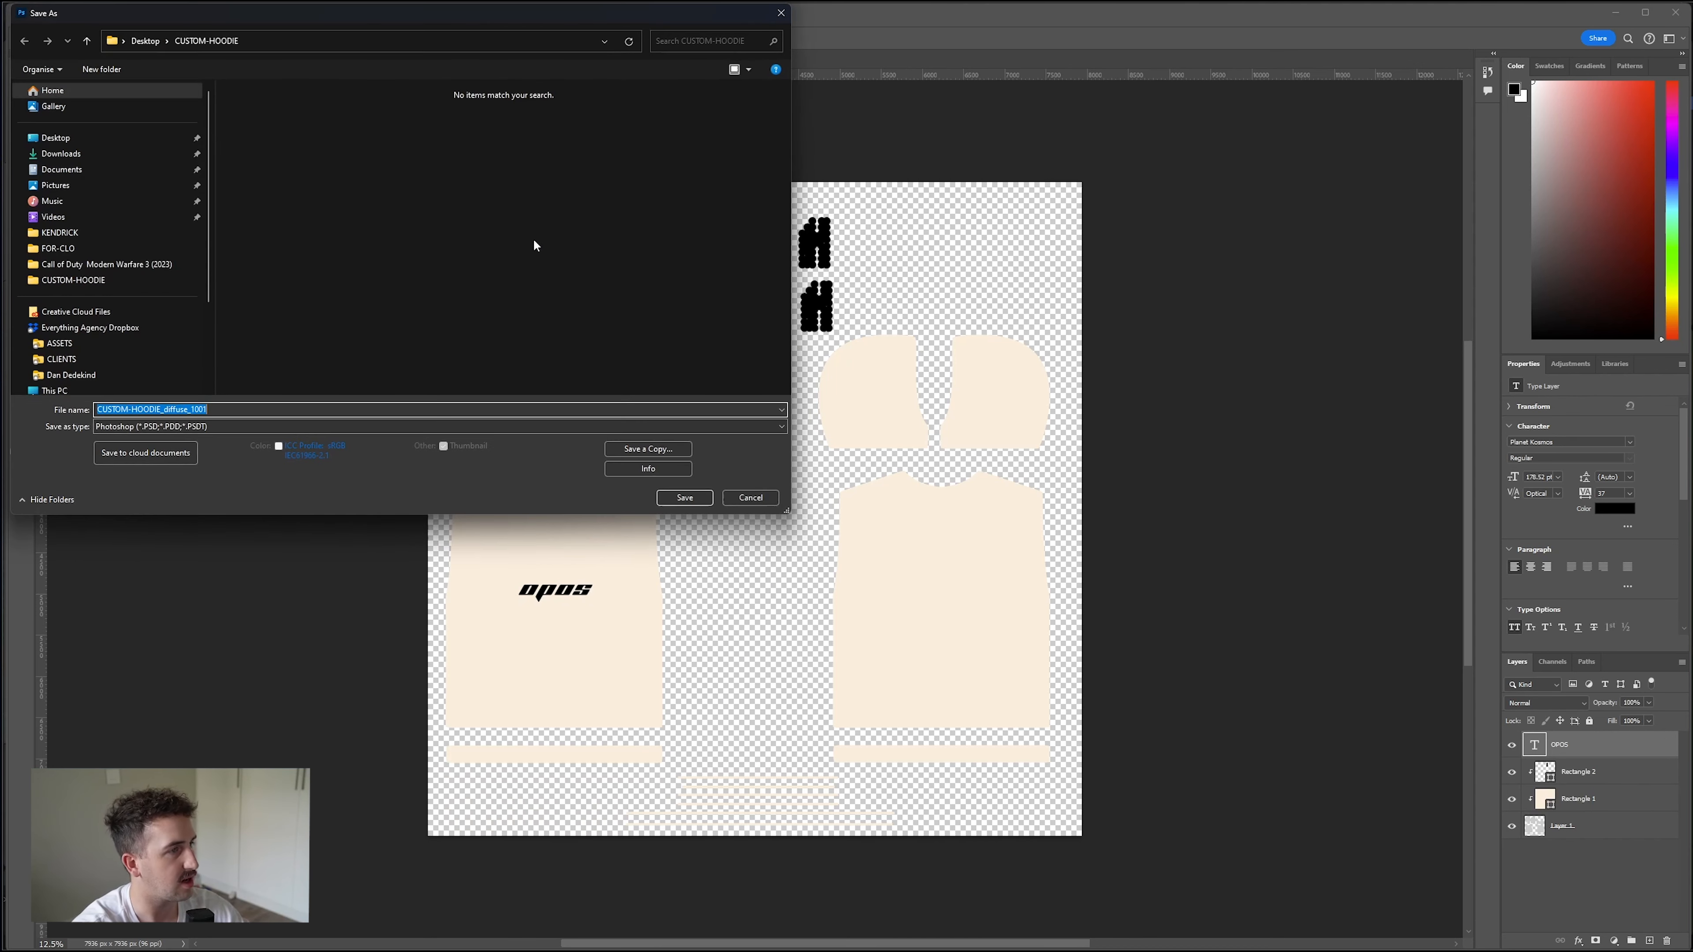
click(676, 497)
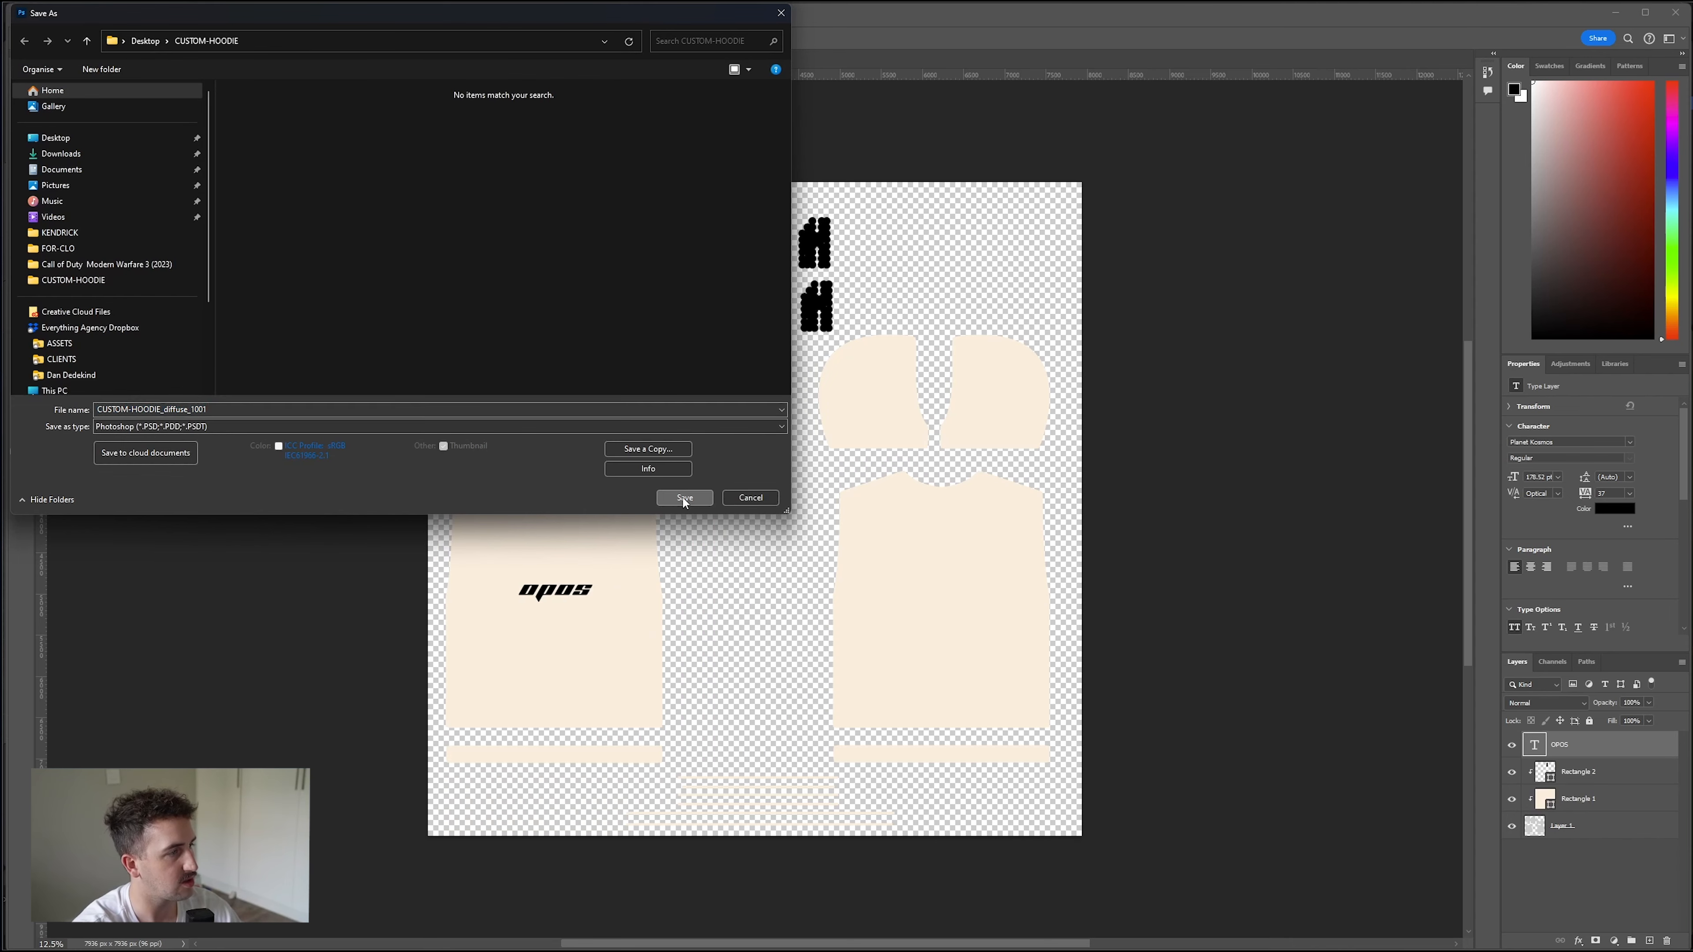
click(995, 290)
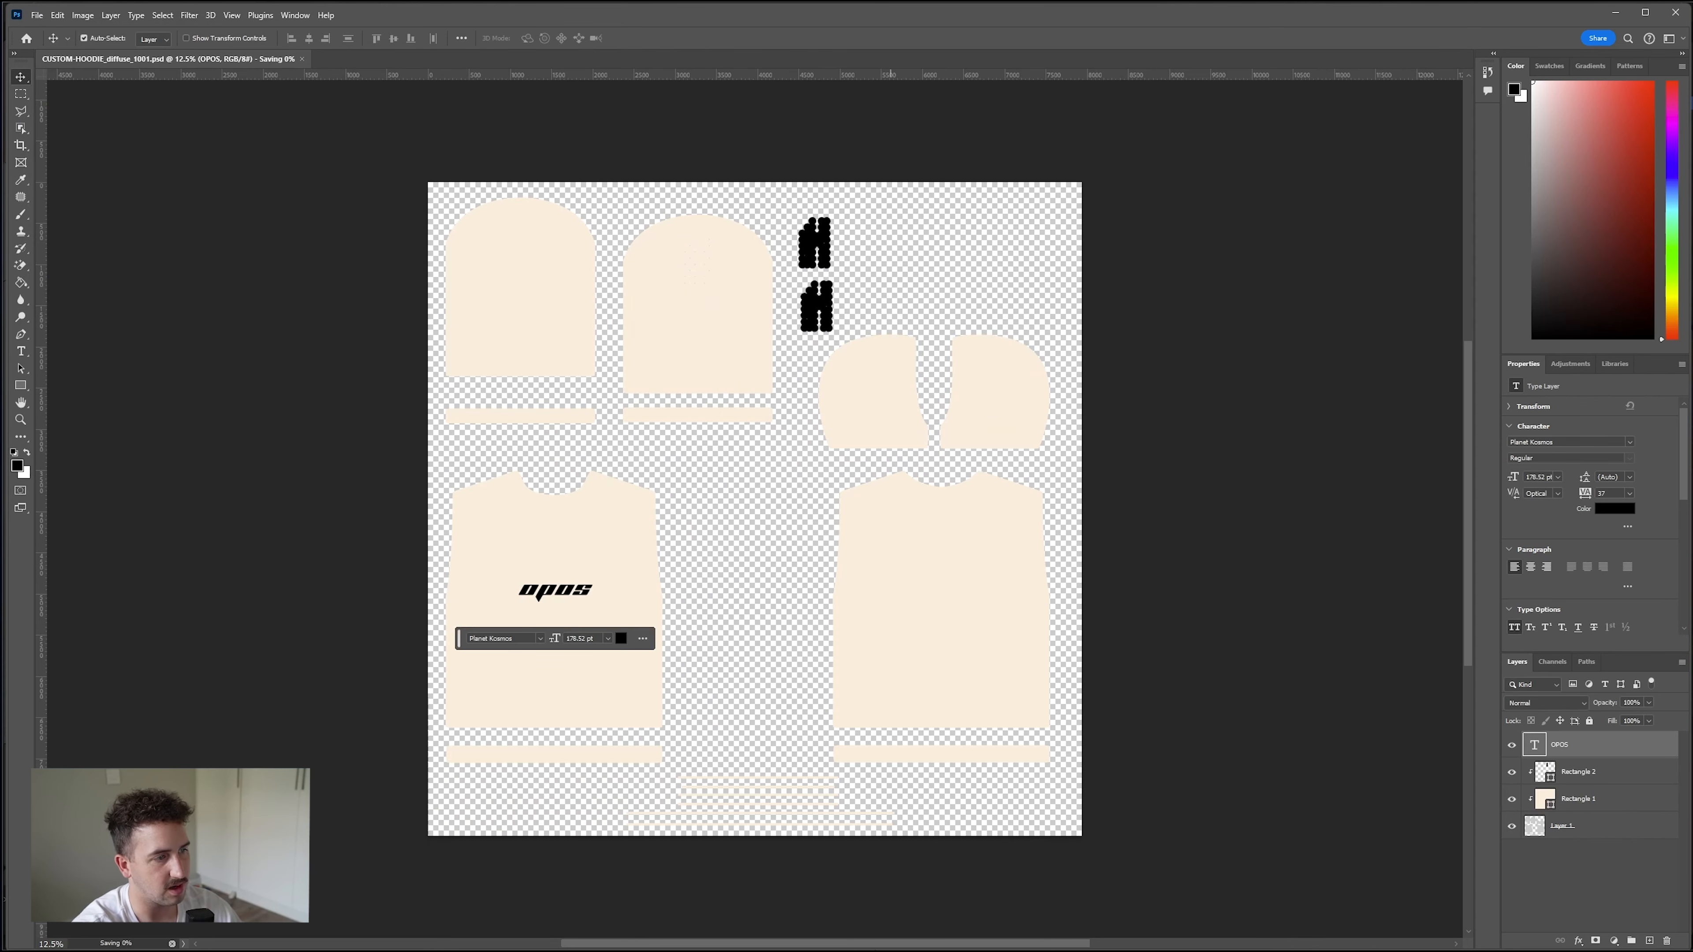
Switch to Blender and load CUSTOM-HOODIE_diffuse_1001.psd into the hoodie material's image texture node.
click(920, 935)
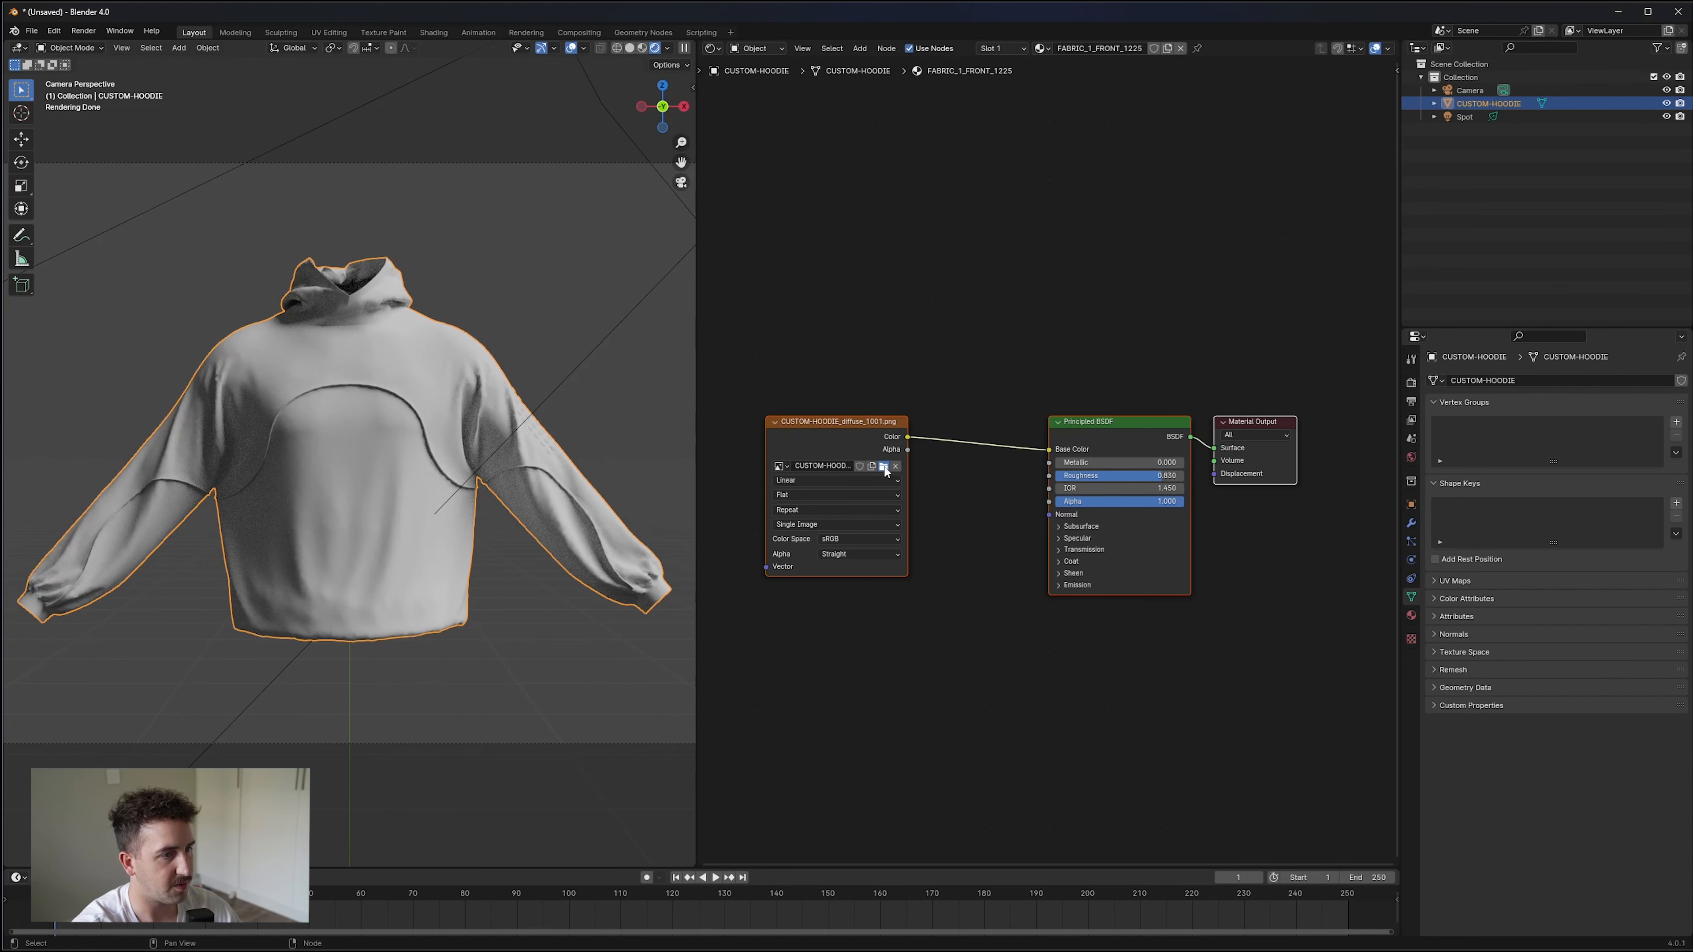
click(884, 467)
click(802, 280)
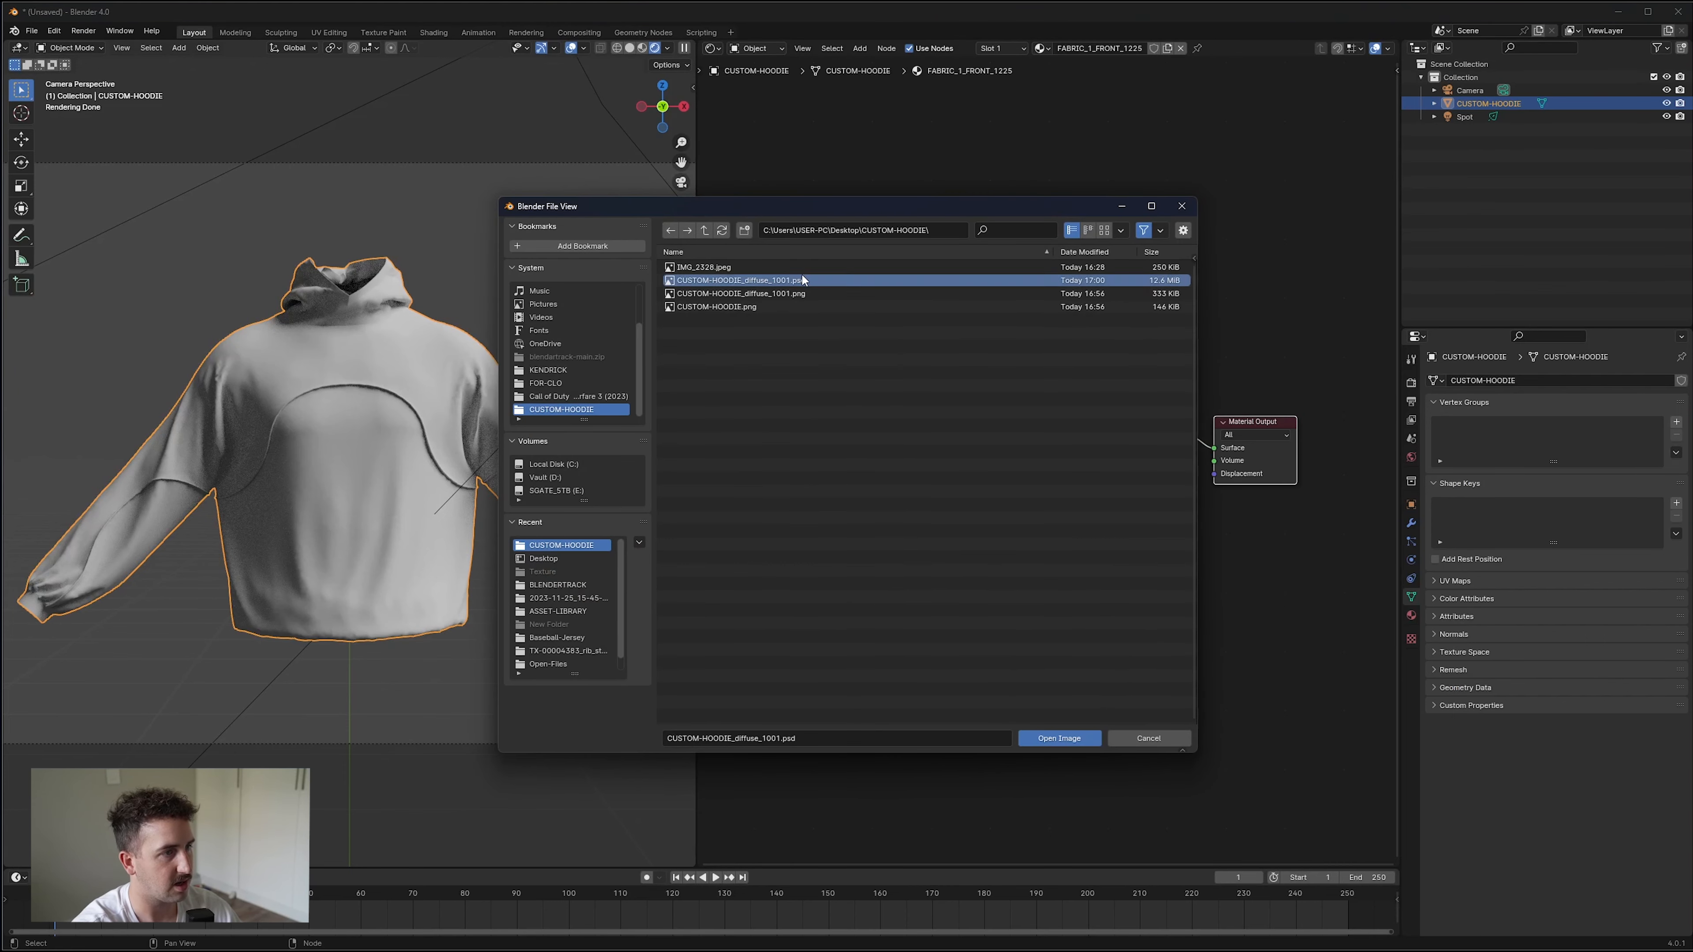
click(1058, 738)
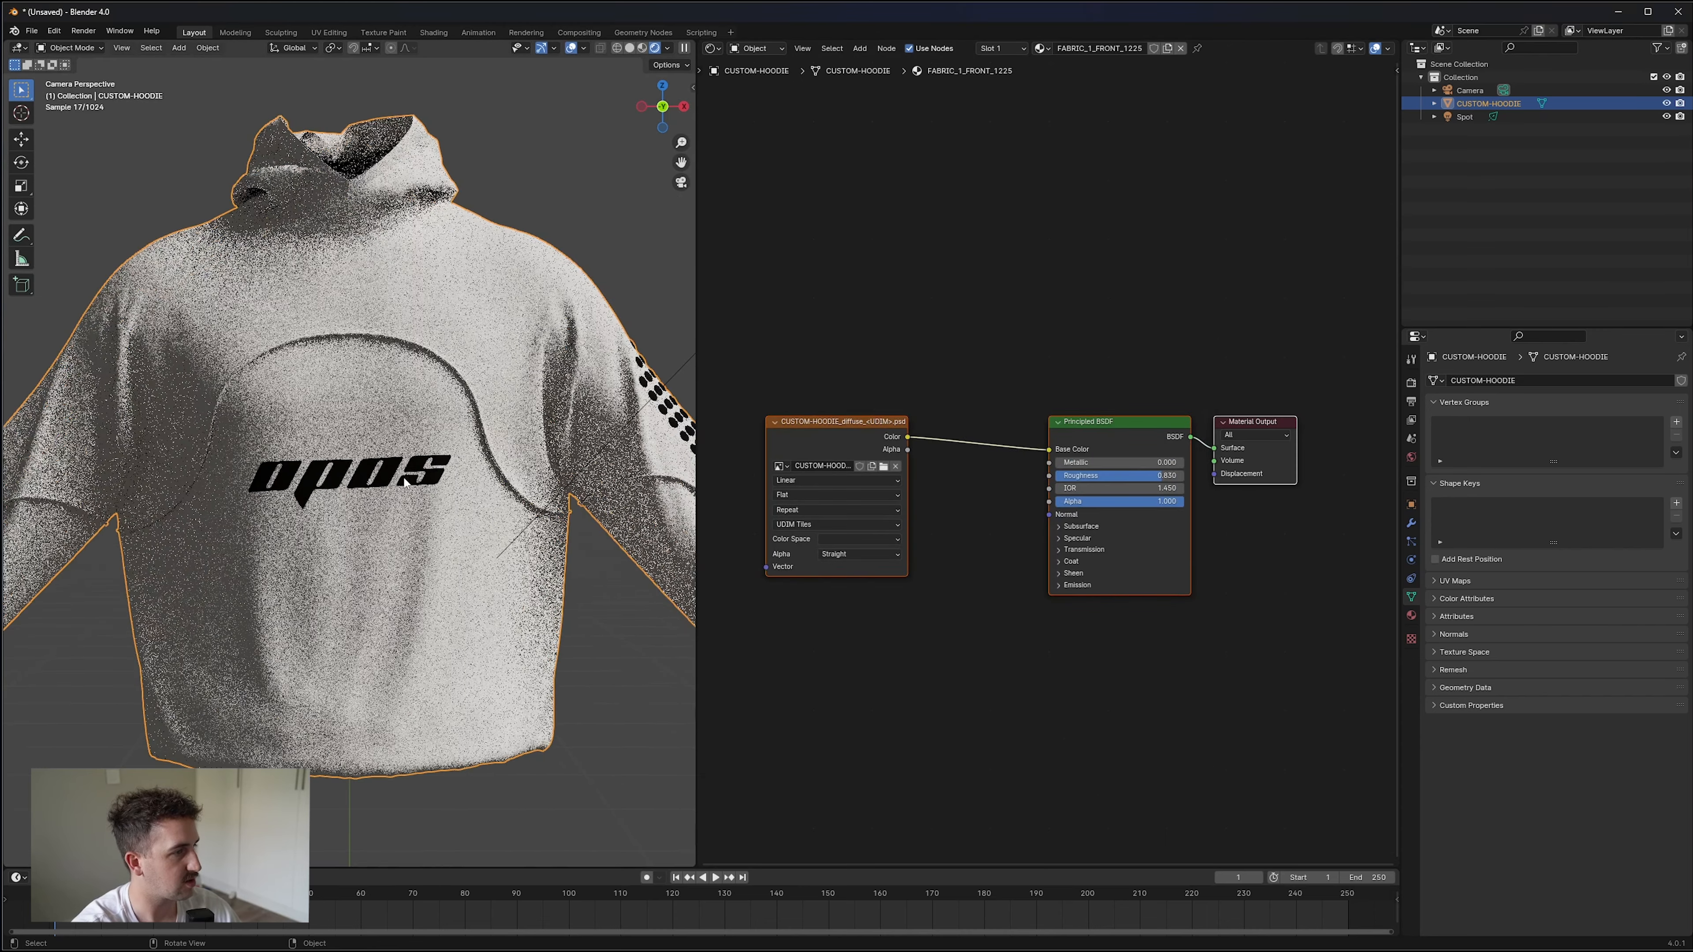
scroll(404, 479, down, 2)
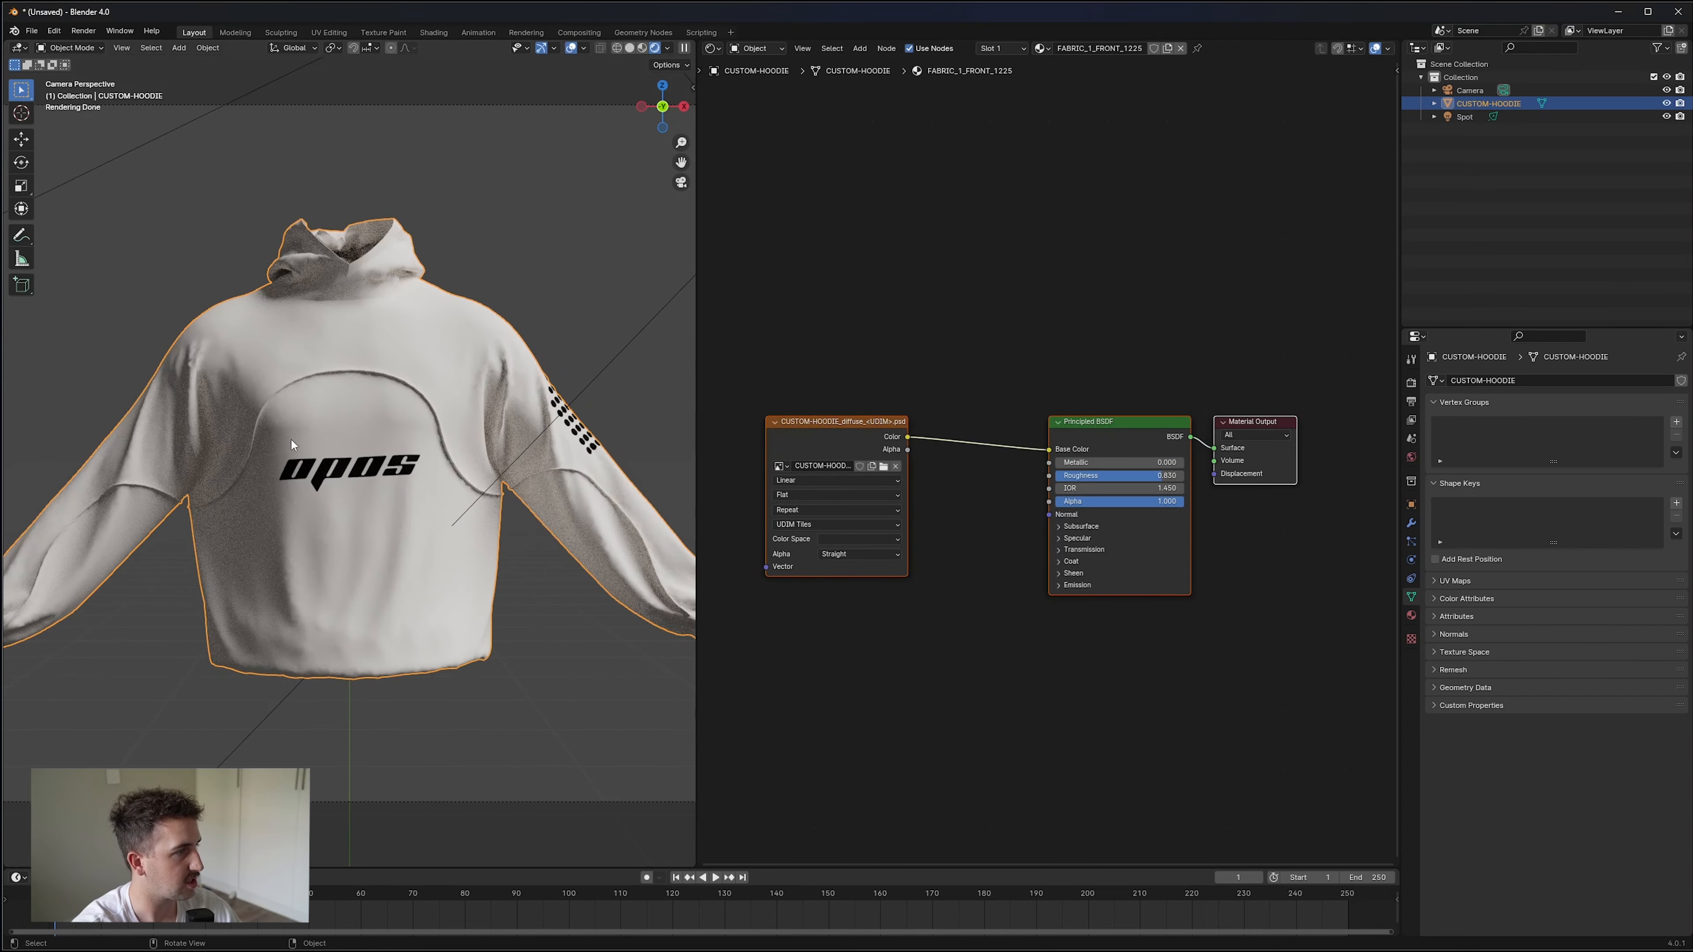
scroll(373, 442, down, 2)
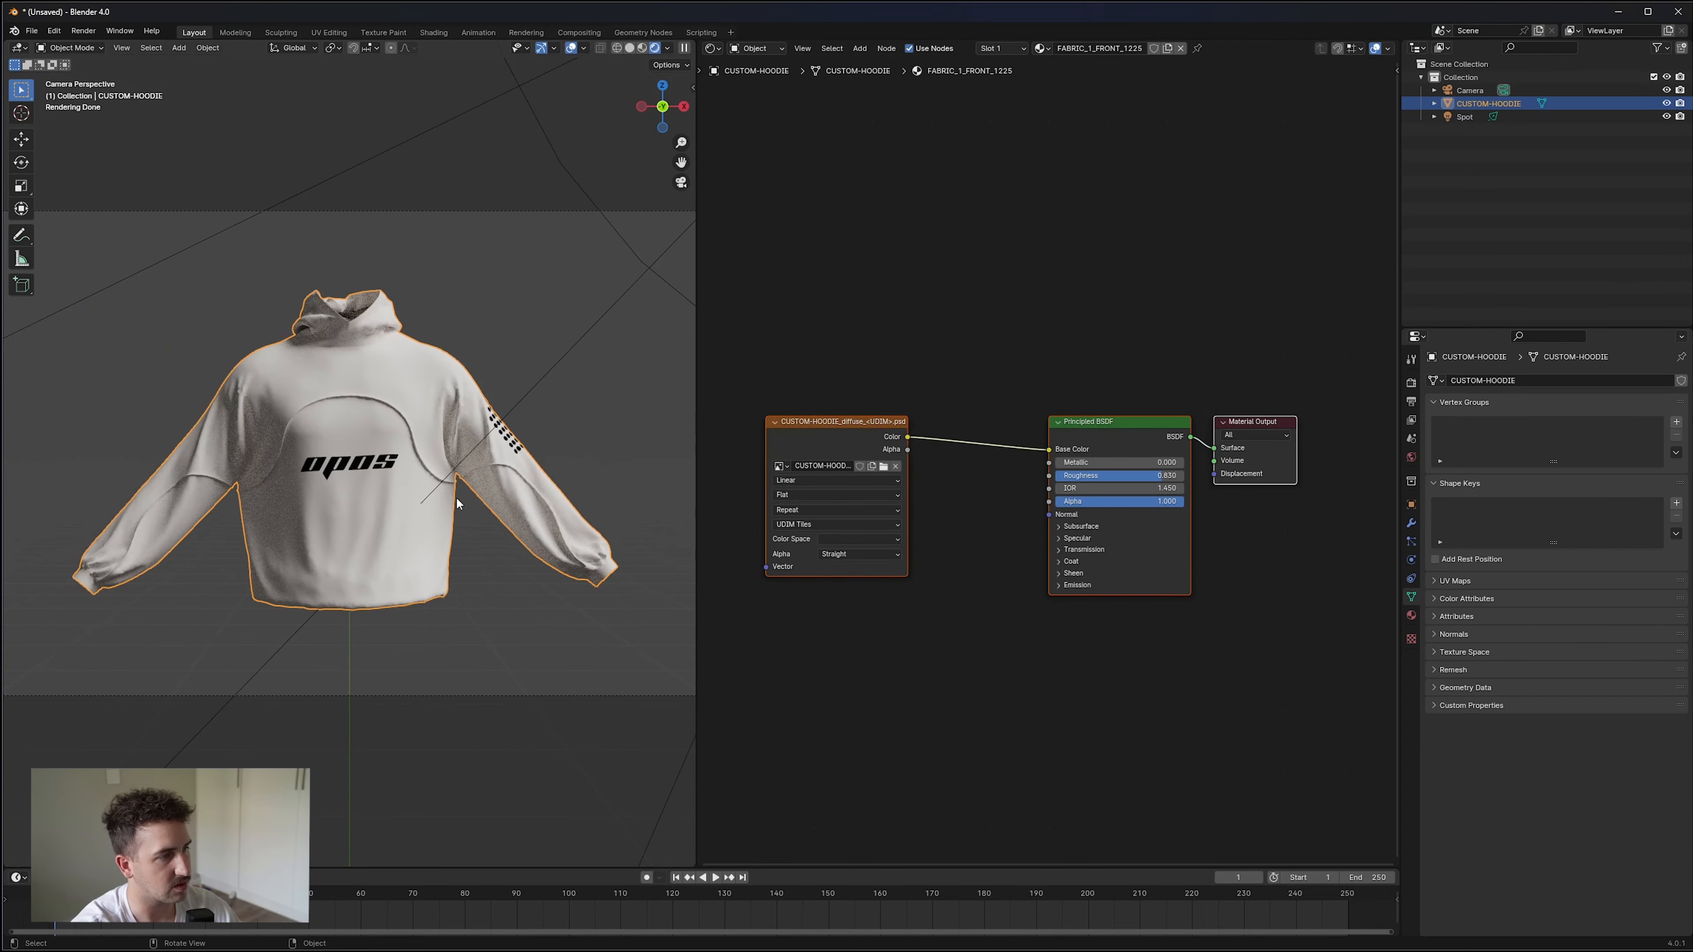
Move the diffuse image texture node up and closer to the Principled BSDF node.
click(953, 575)
drag(857, 427, 929, 352)
click(1076, 291)
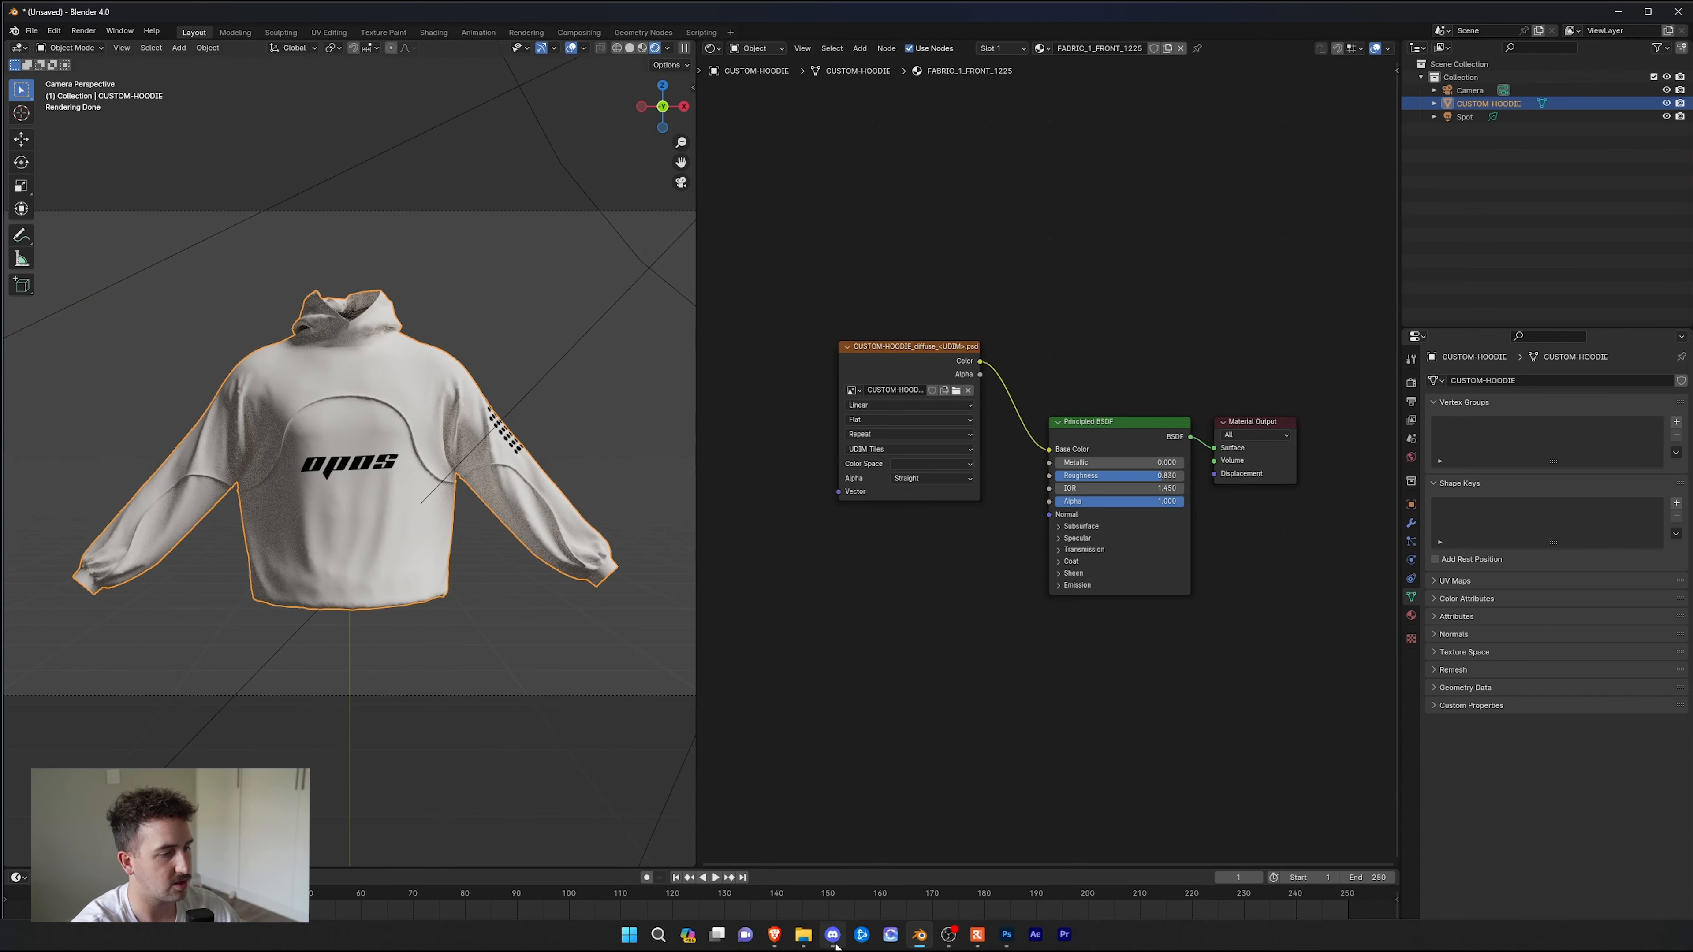
Switch to Discord and open the official-links channel of the server.
click(832, 937)
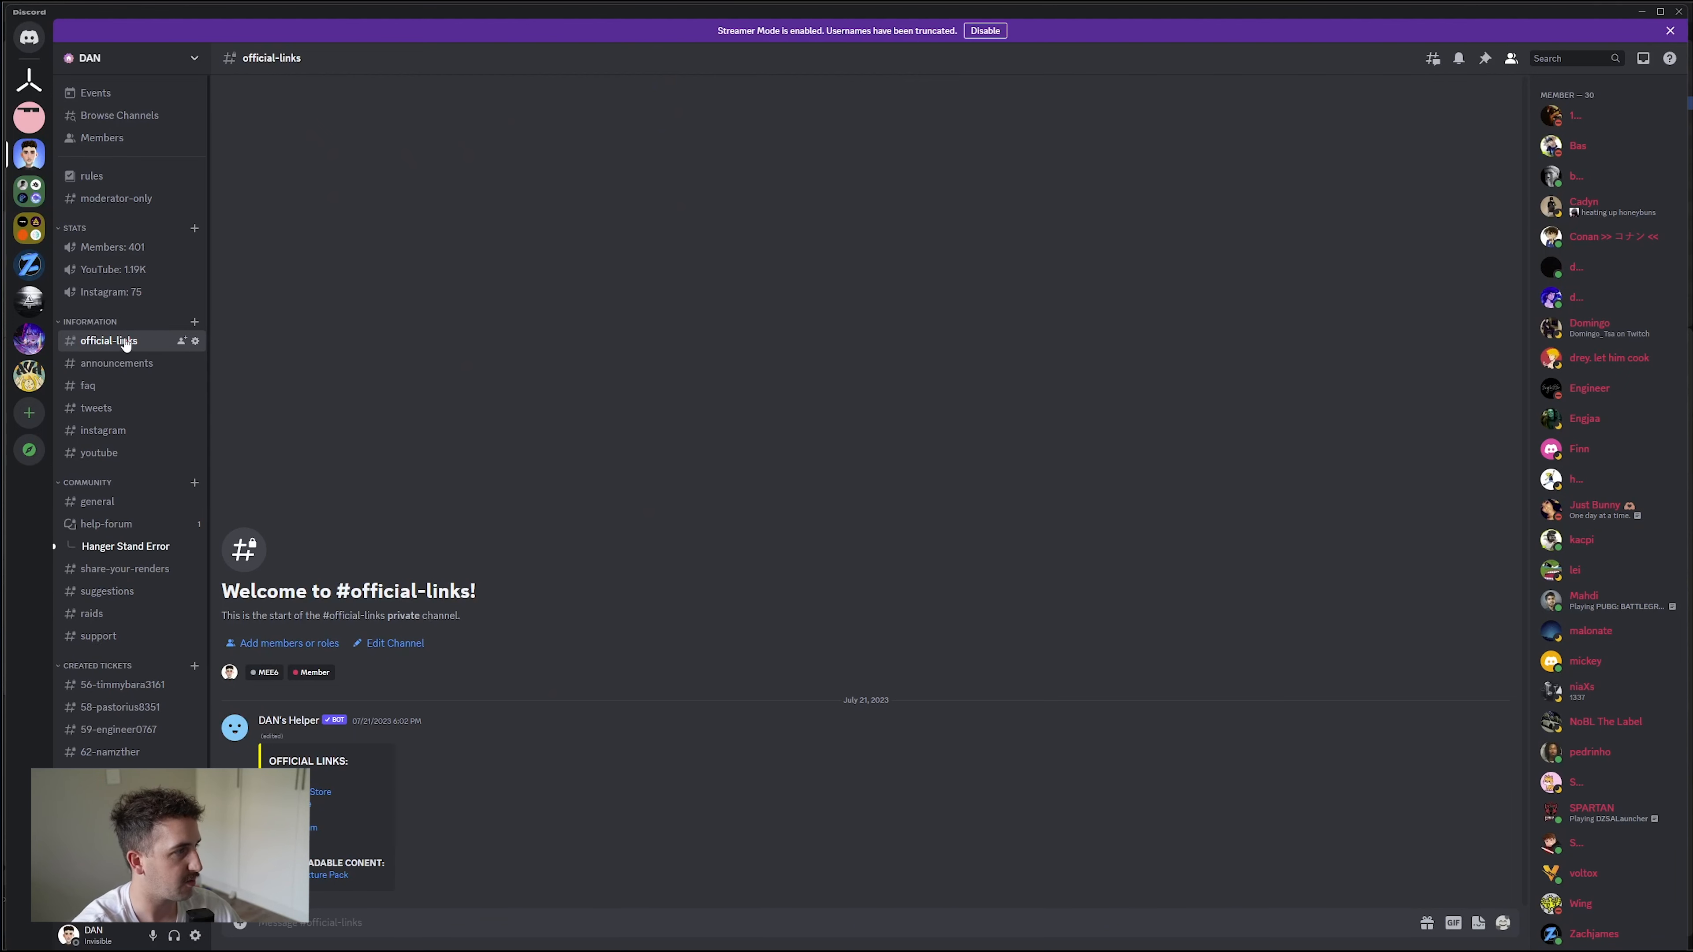
scroll(120, 707, down, 1)
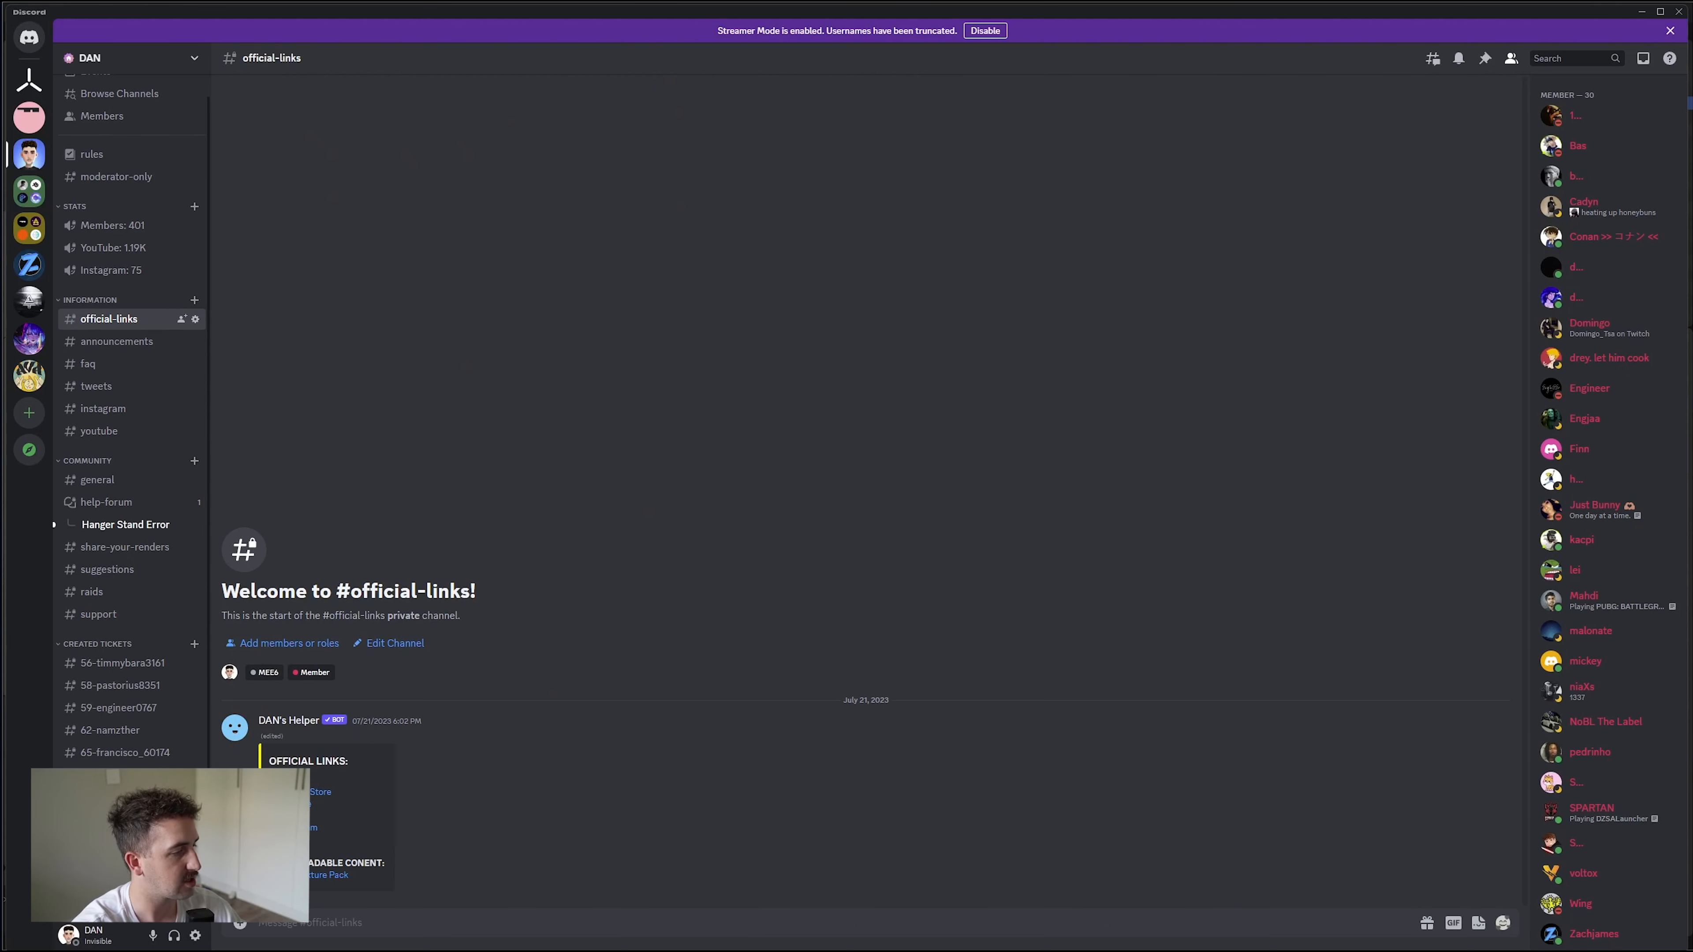
click(113, 802)
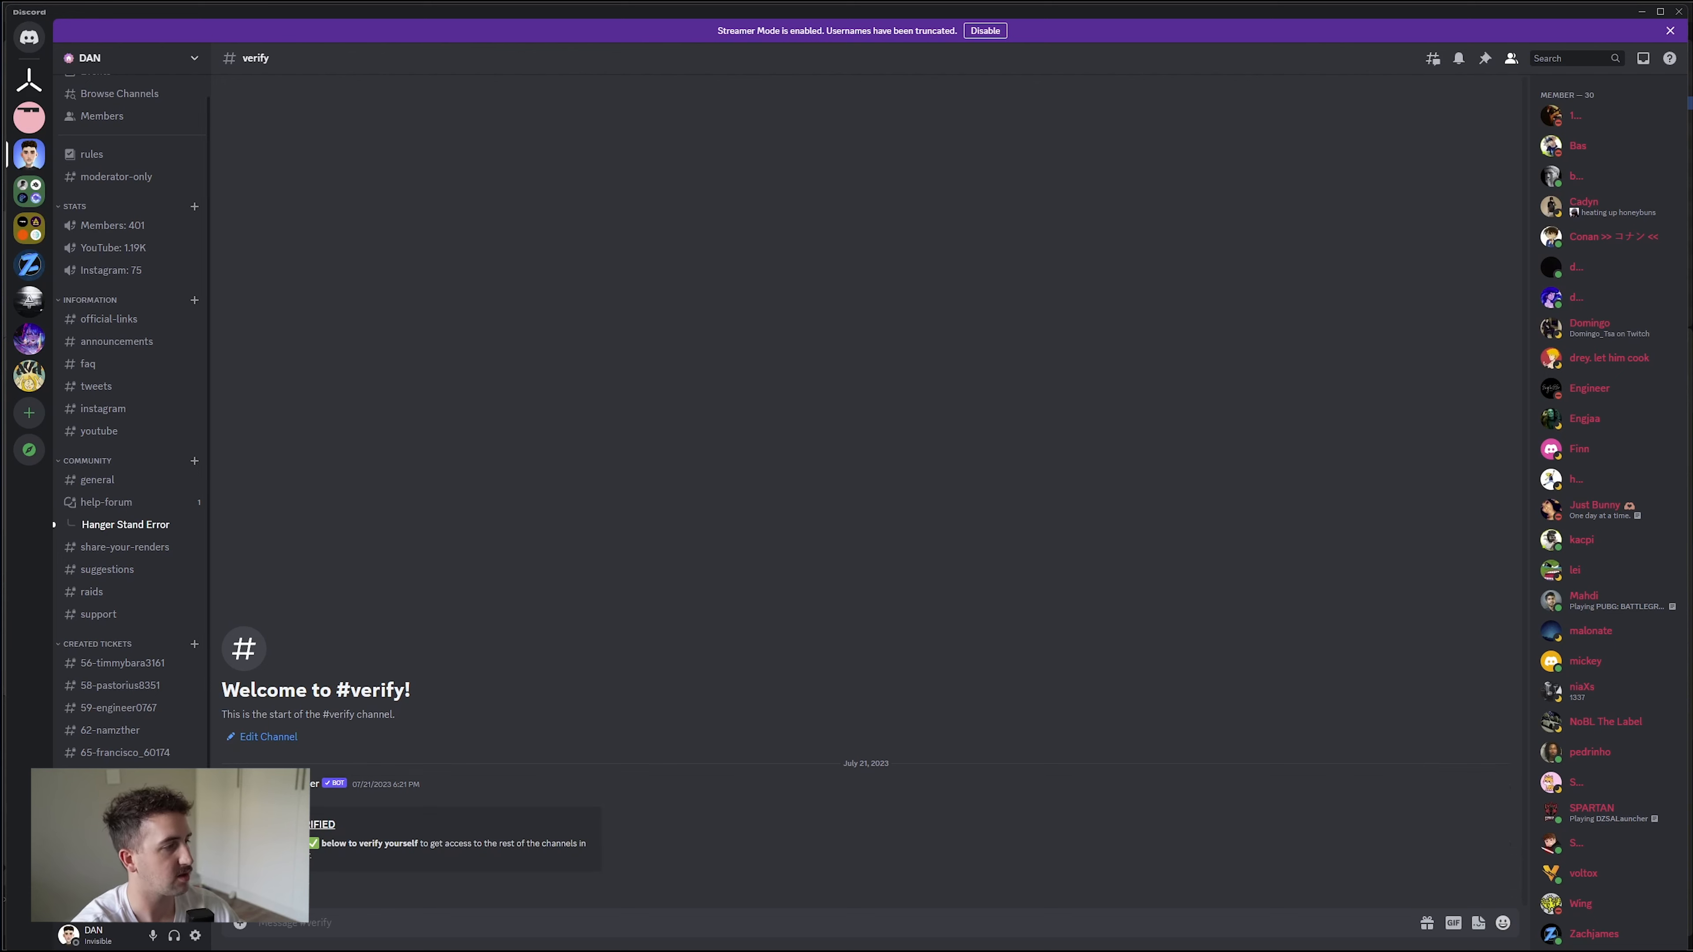
click(109, 320)
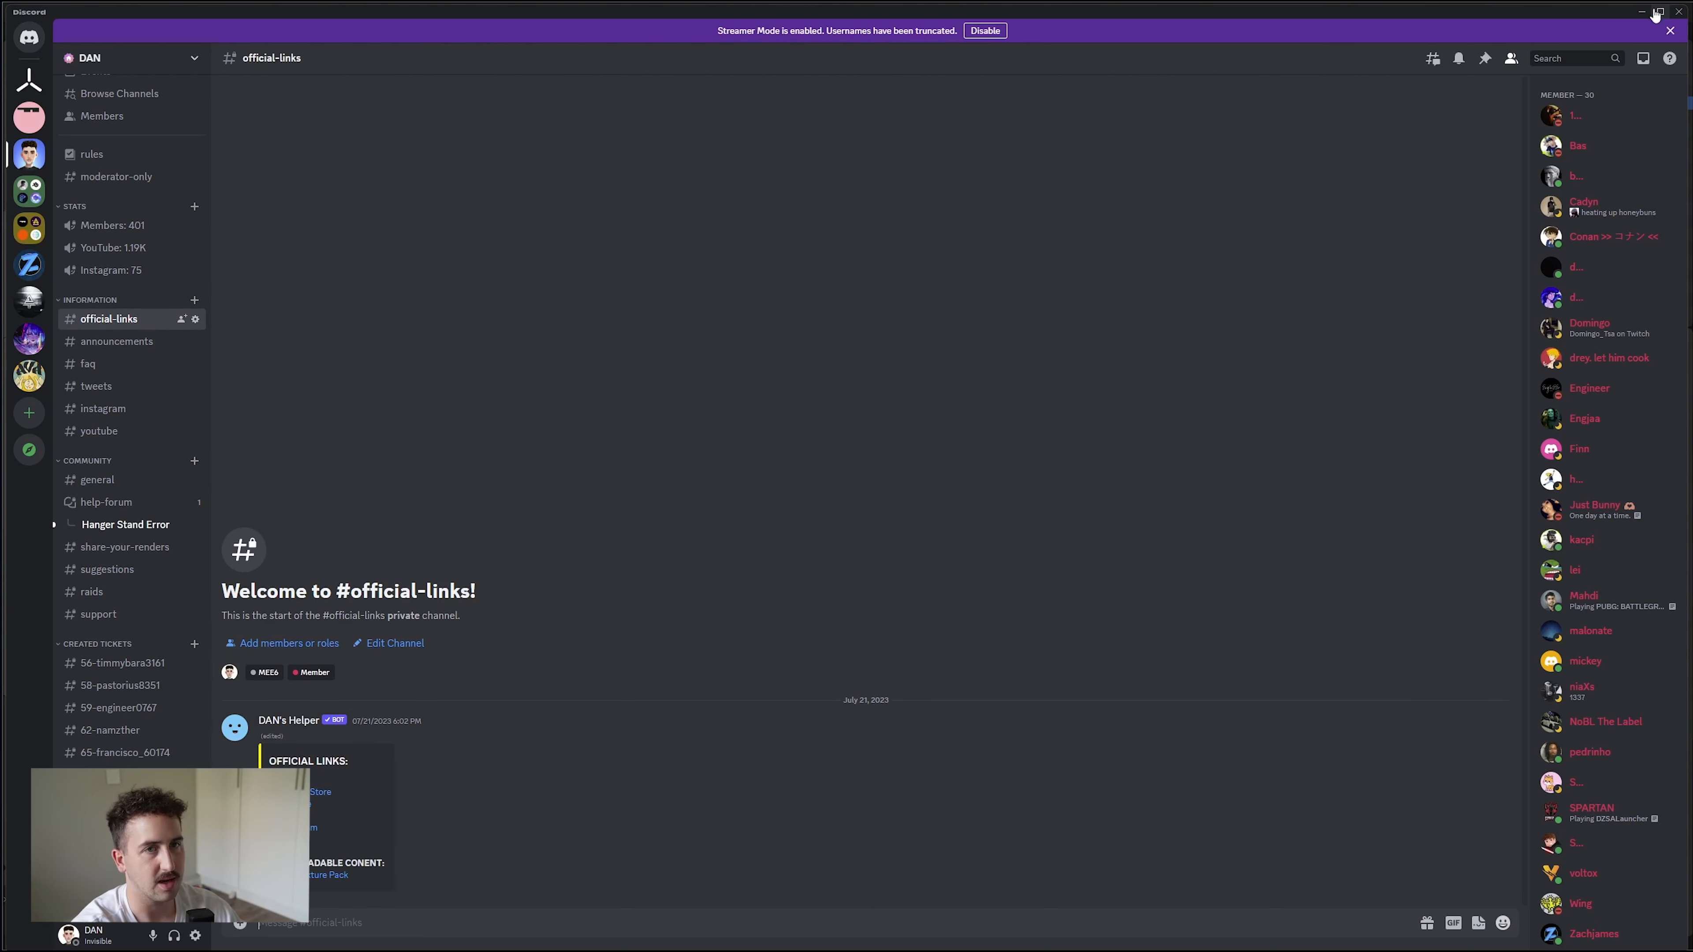
Download the linked texture pack as the Texture zip into the CUSTOM-HOODIE folder and extract it there.
click(311, 883)
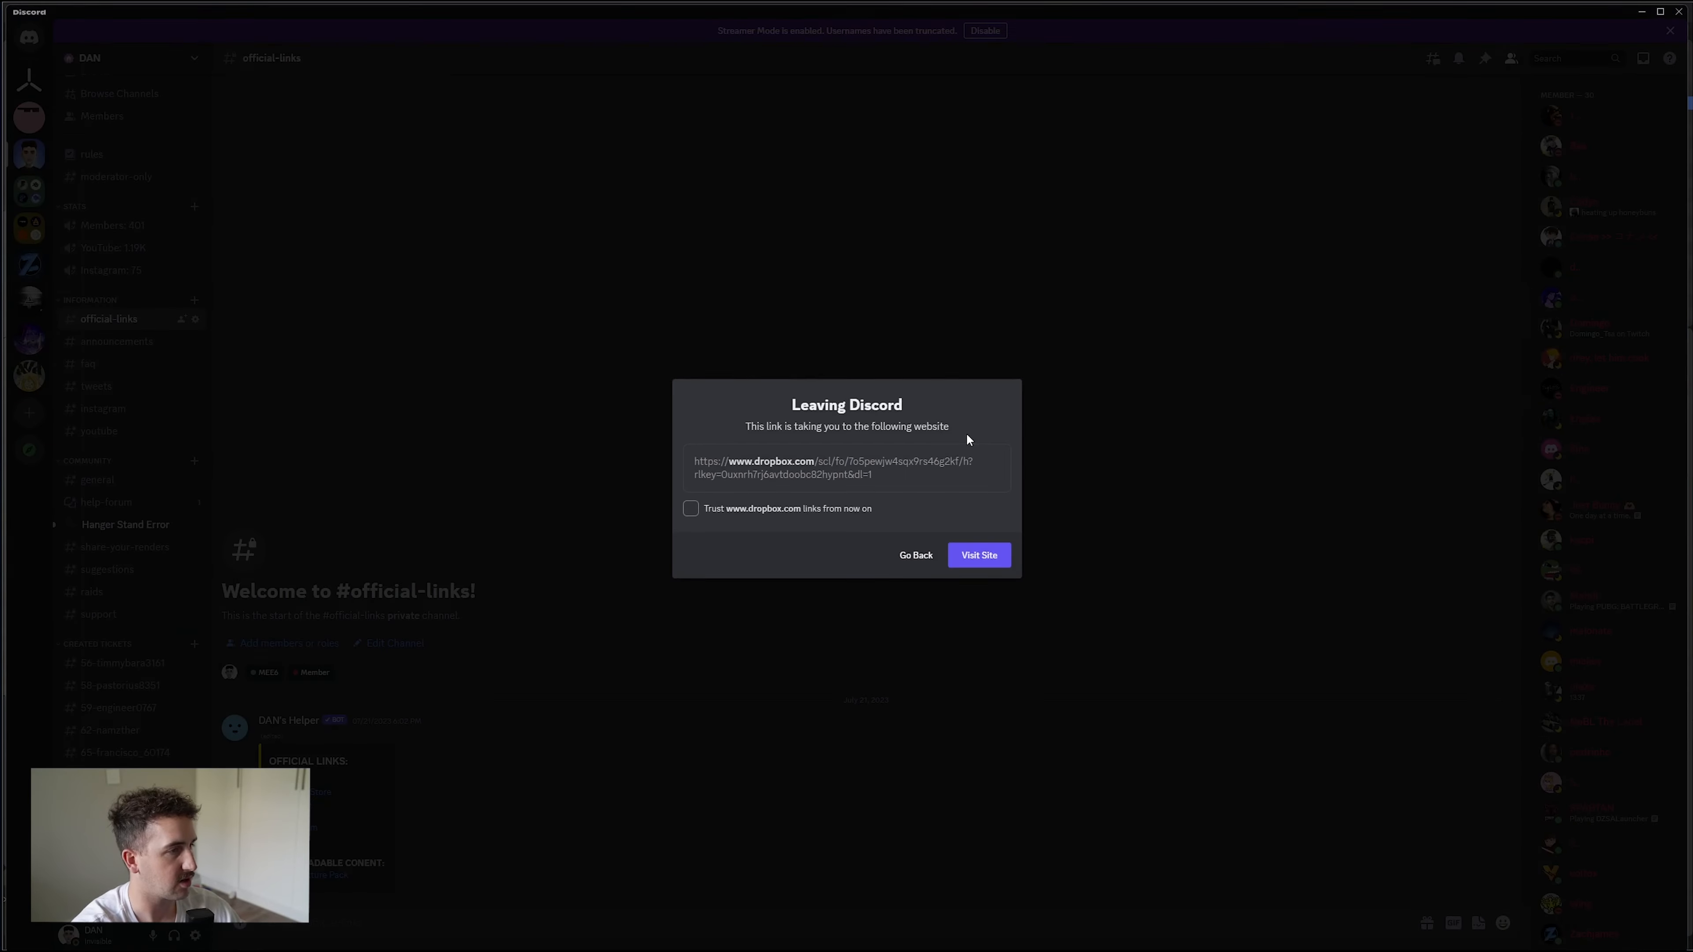
click(977, 556)
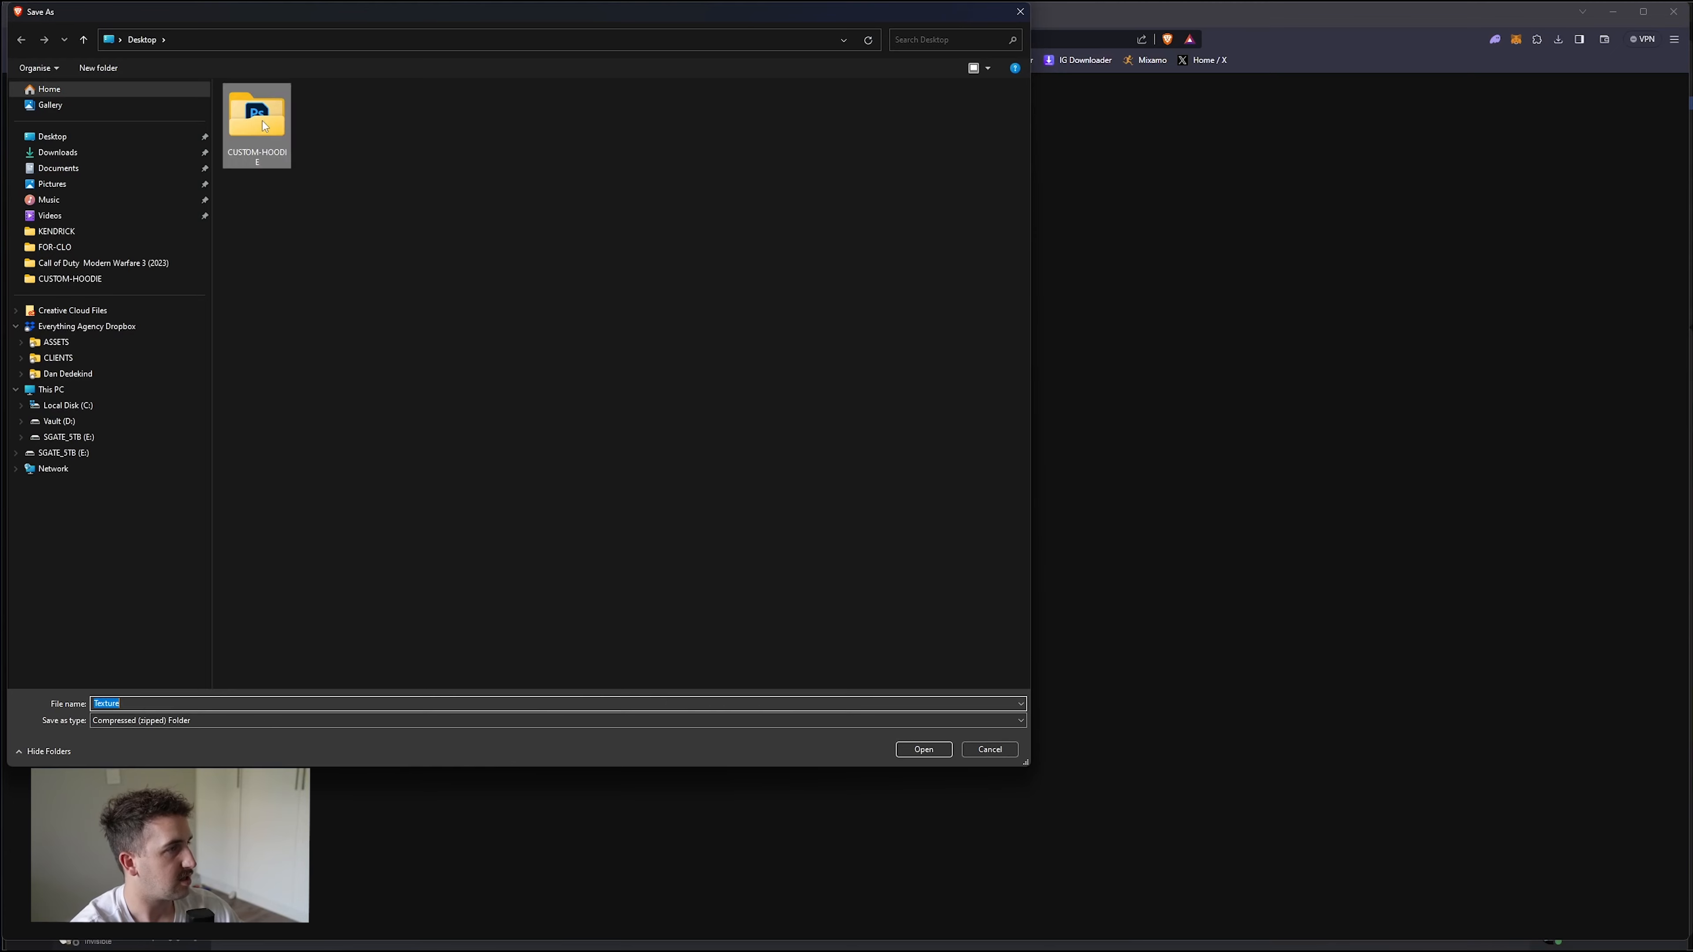
double_click(263, 121)
click(924, 750)
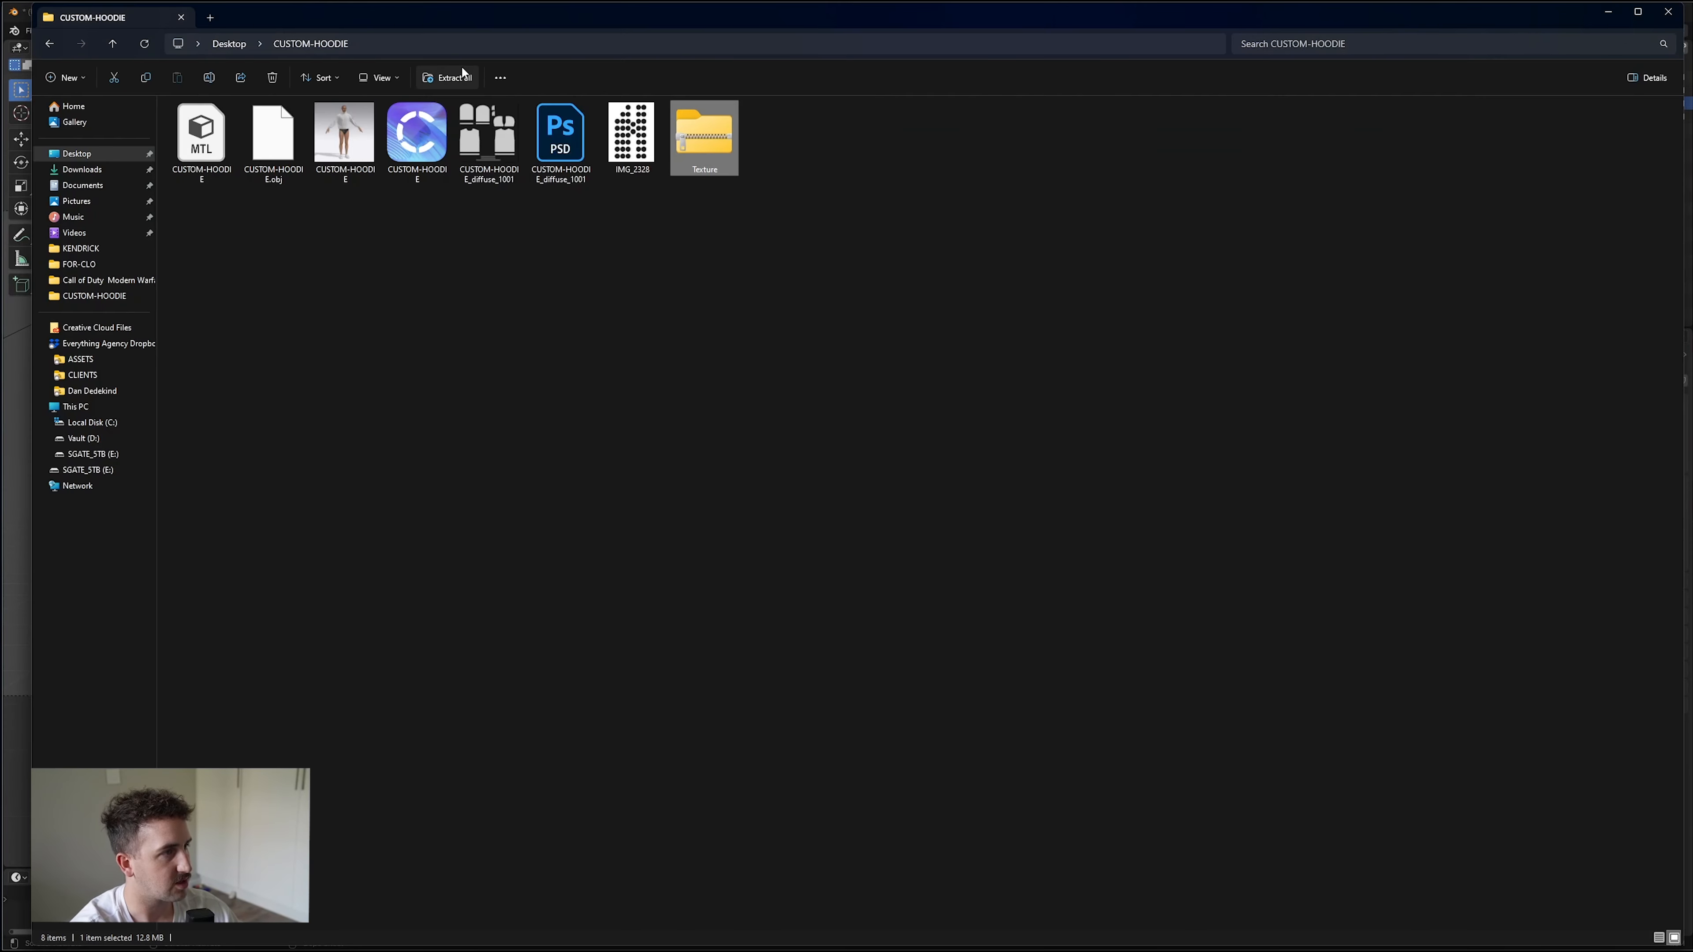
click(446, 77)
click(966, 610)
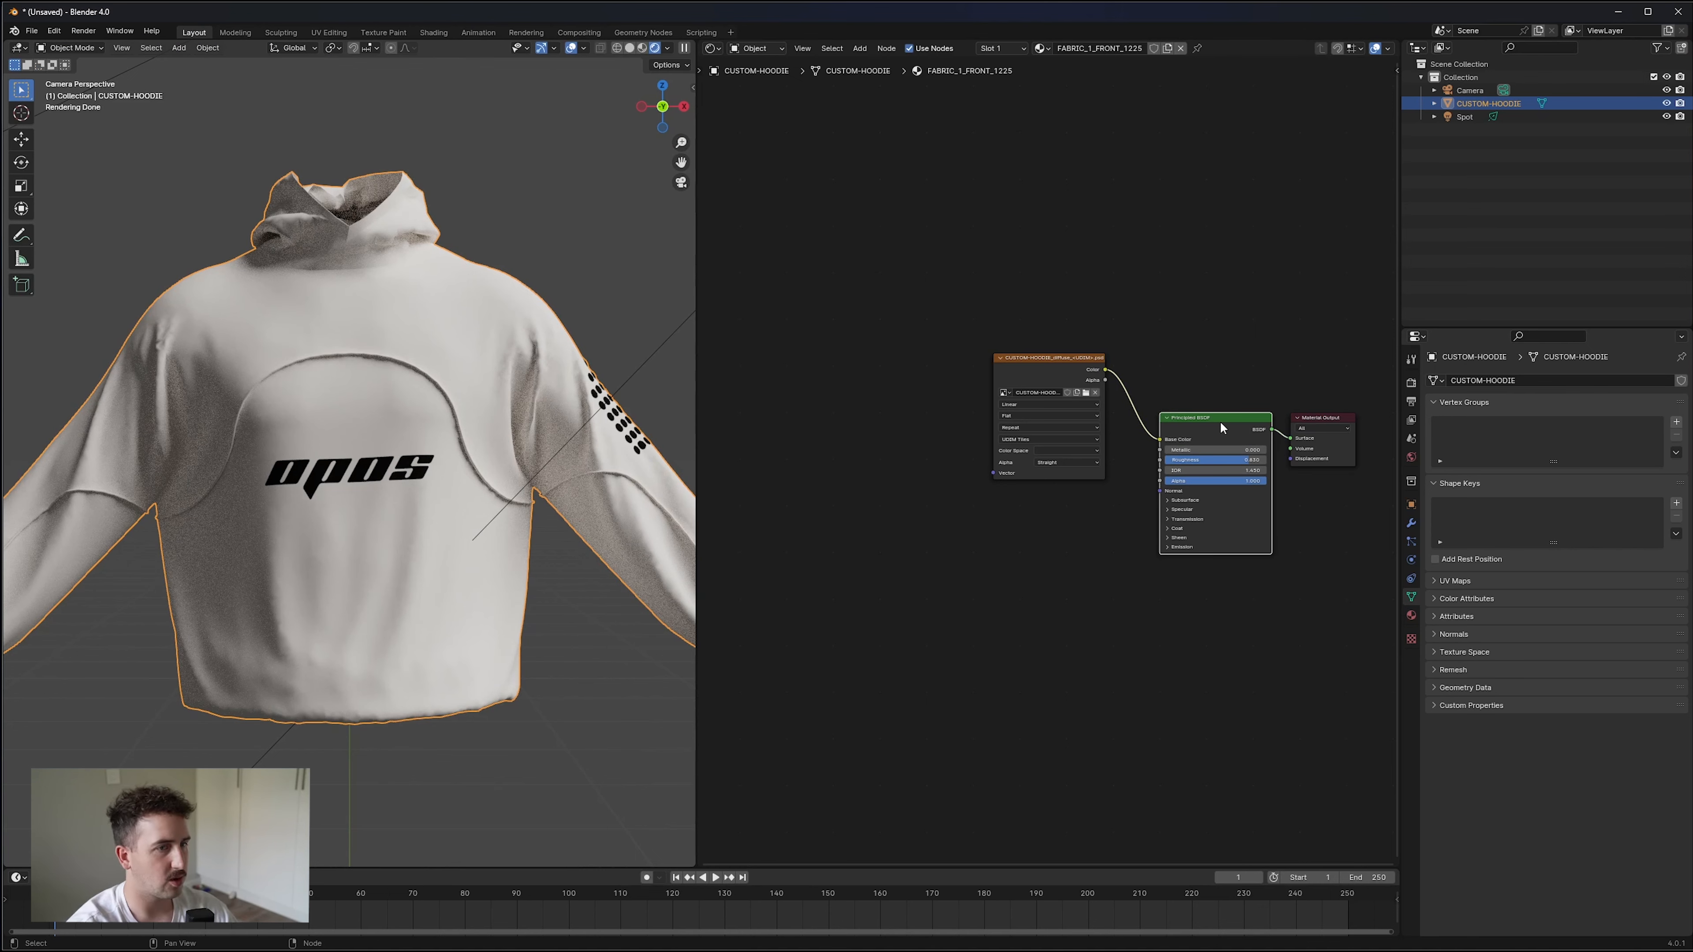
Run Node Wrangler's Principled Texture Setup on the Principled BSDF with the rough and normal maps from the Texture folder.
middle_drag(1193, 427, 1144, 440)
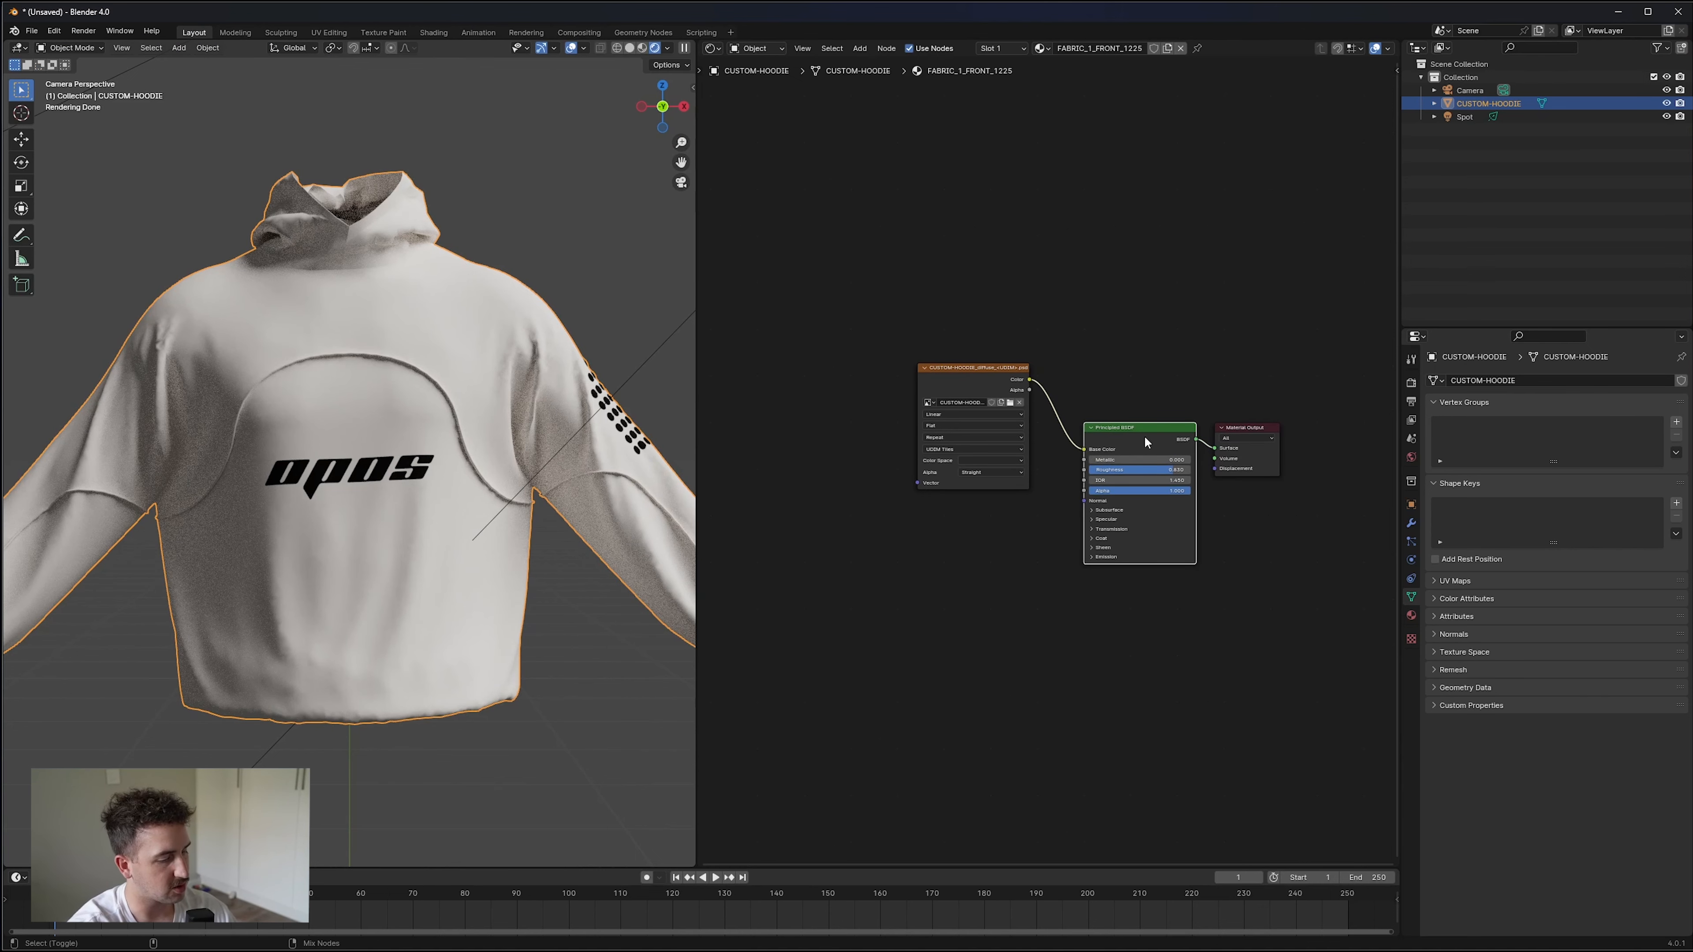
key(ctrl+shift+t)
click(543, 304)
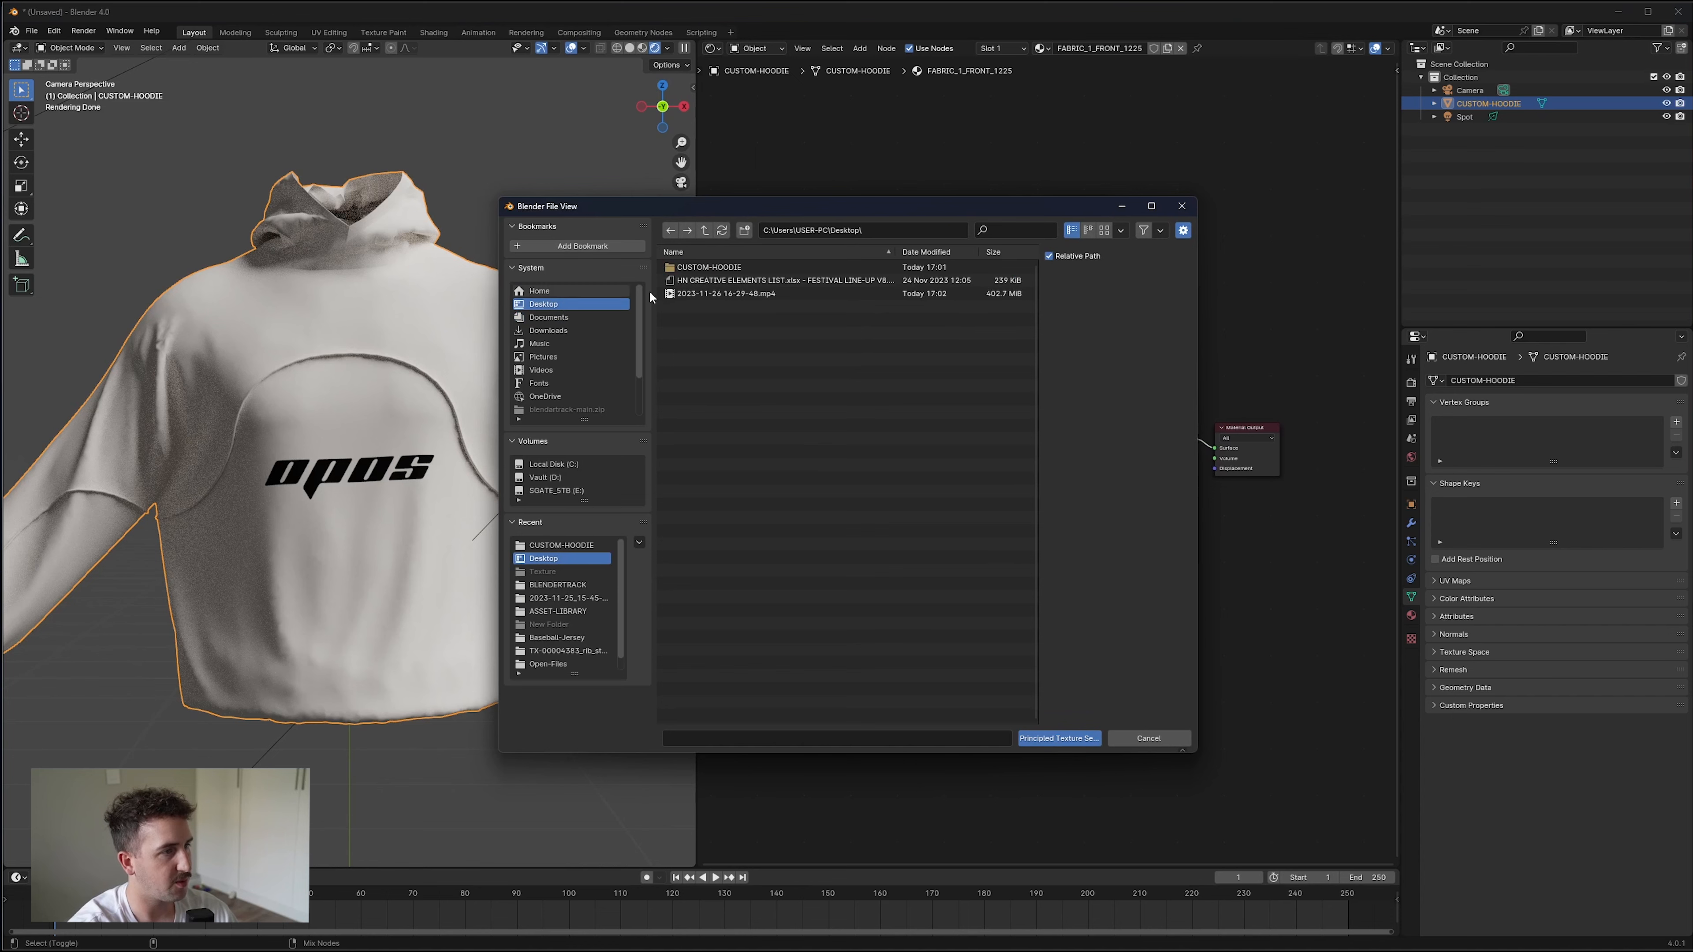
double_click(726, 272)
double_click(716, 268)
key(a)
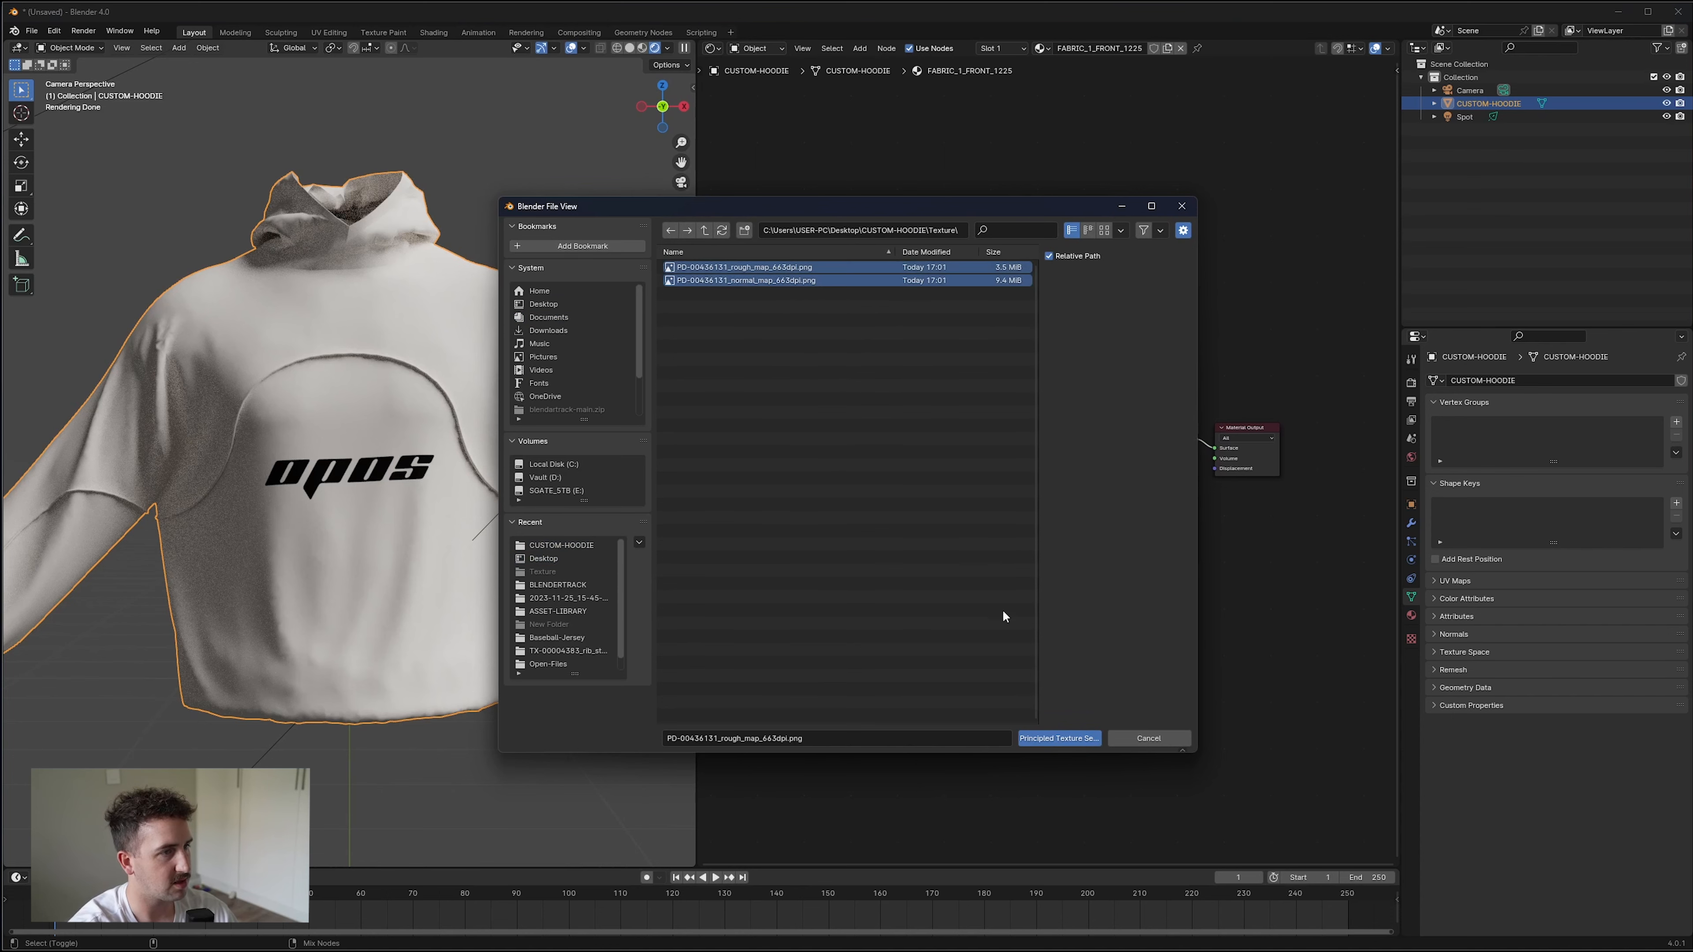
click(1069, 738)
Move the diffuse image node above the Textures frame so the node tree is laid out clearly.
drag(1004, 384, 905, 143)
middle_drag(941, 528, 1071, 585)
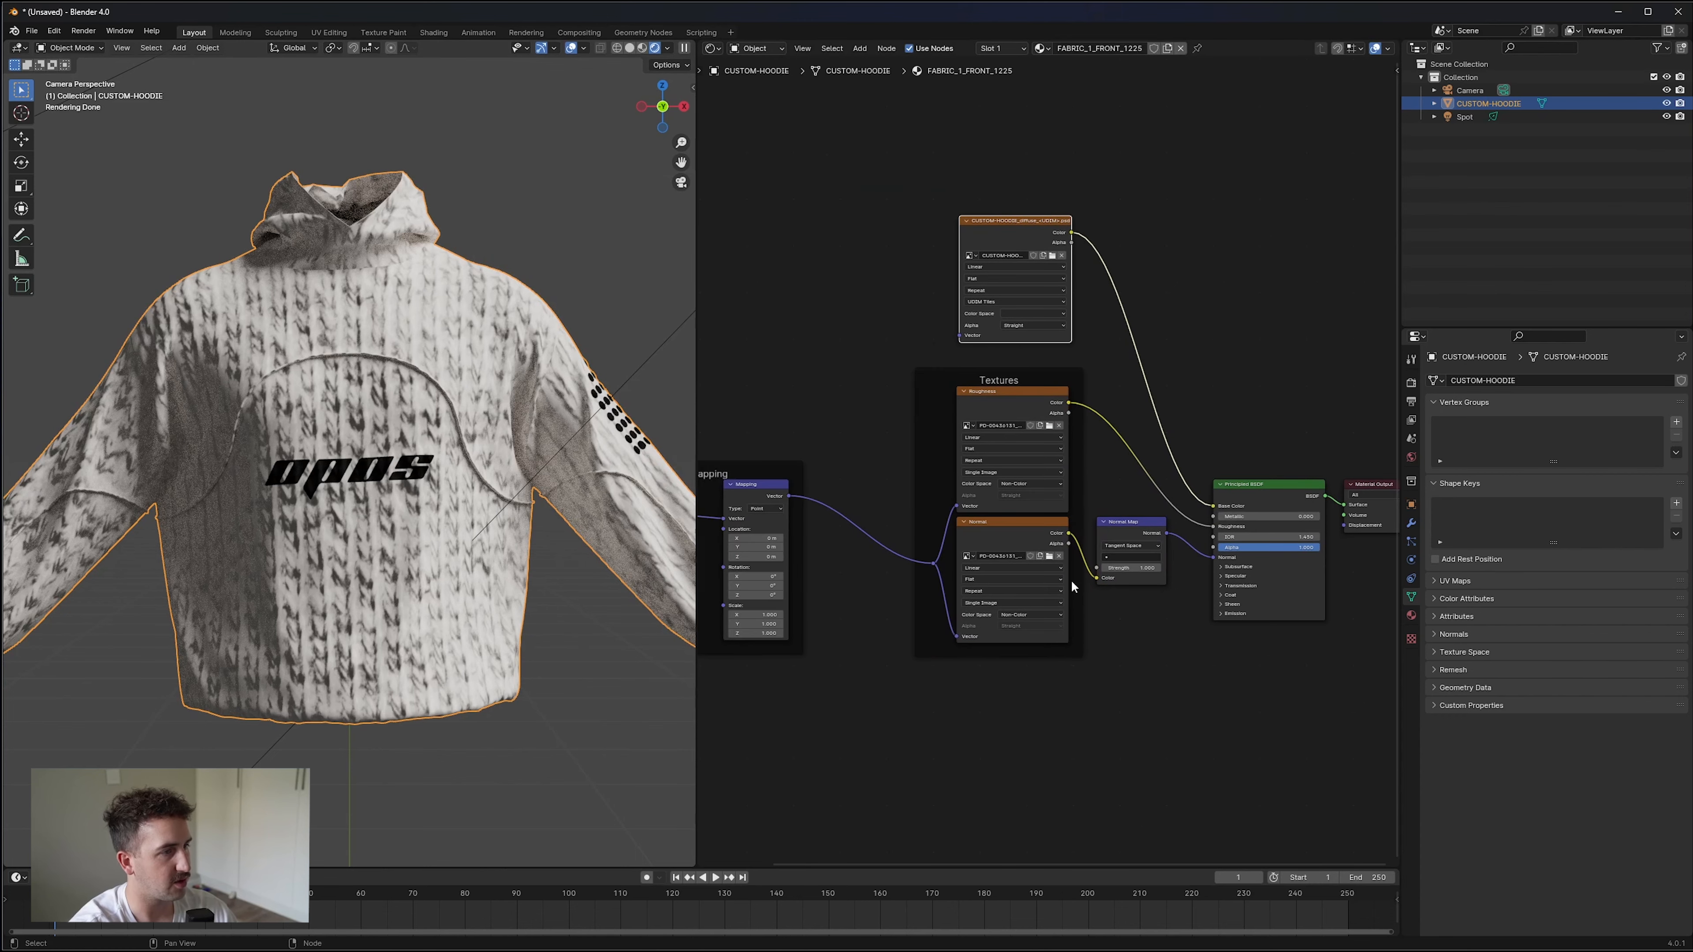
middle_drag(889, 597, 1011, 599)
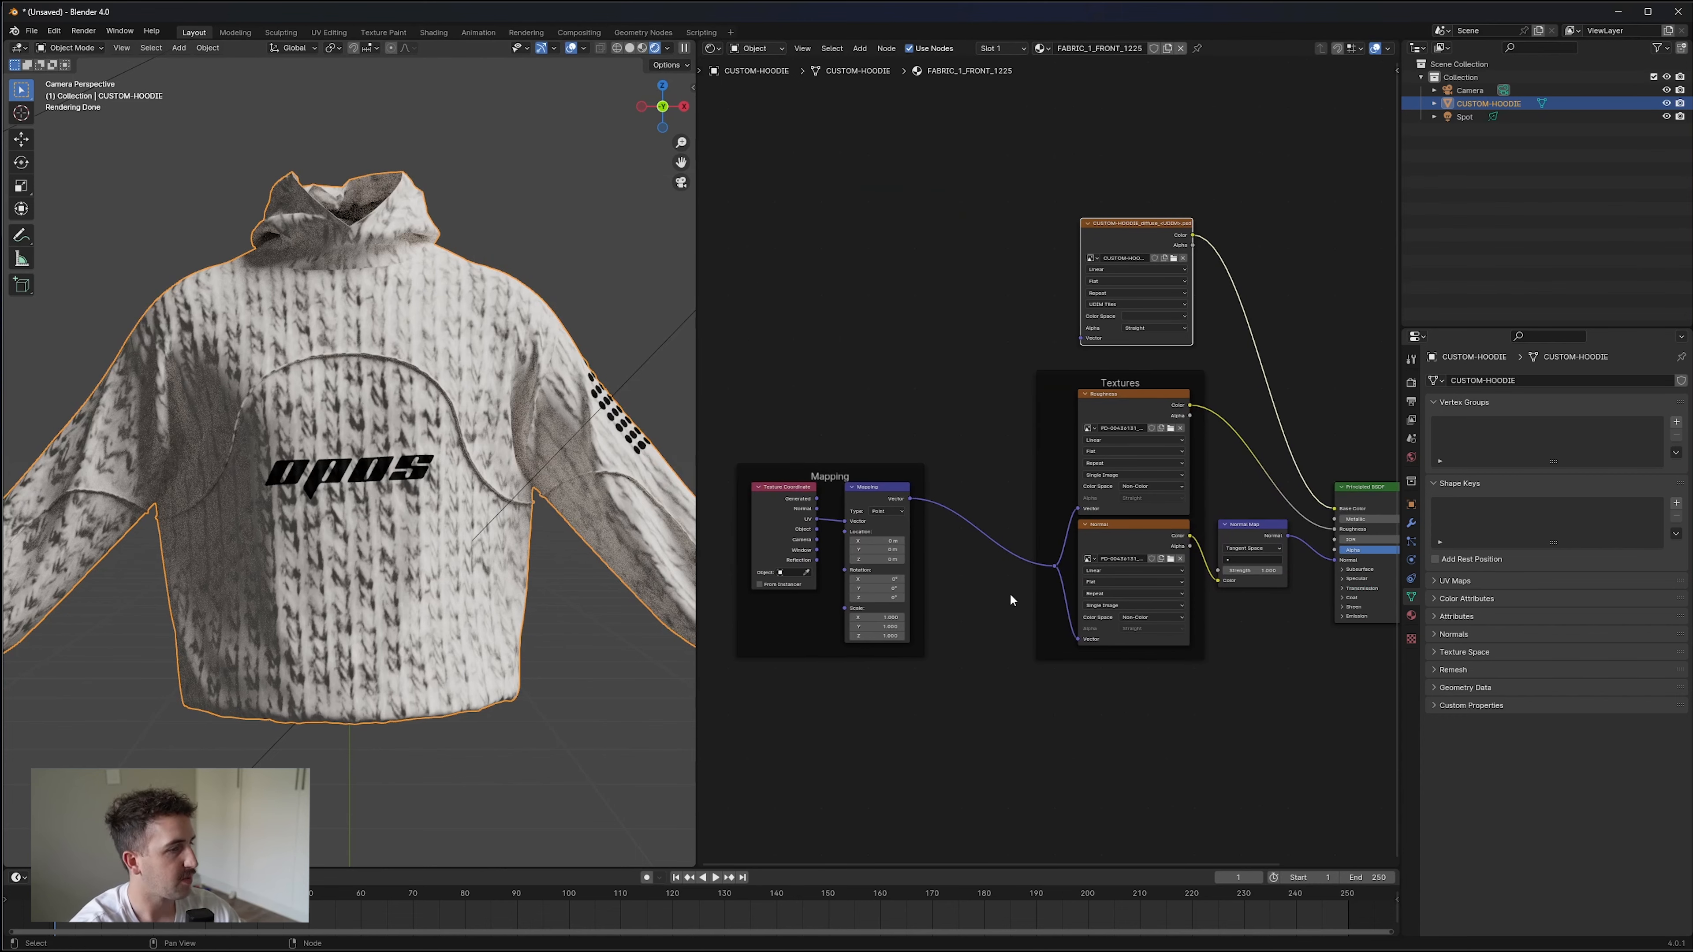
Check in the preferences that the Node Wrangler add-on is enabled.
click(54, 31)
click(73, 202)
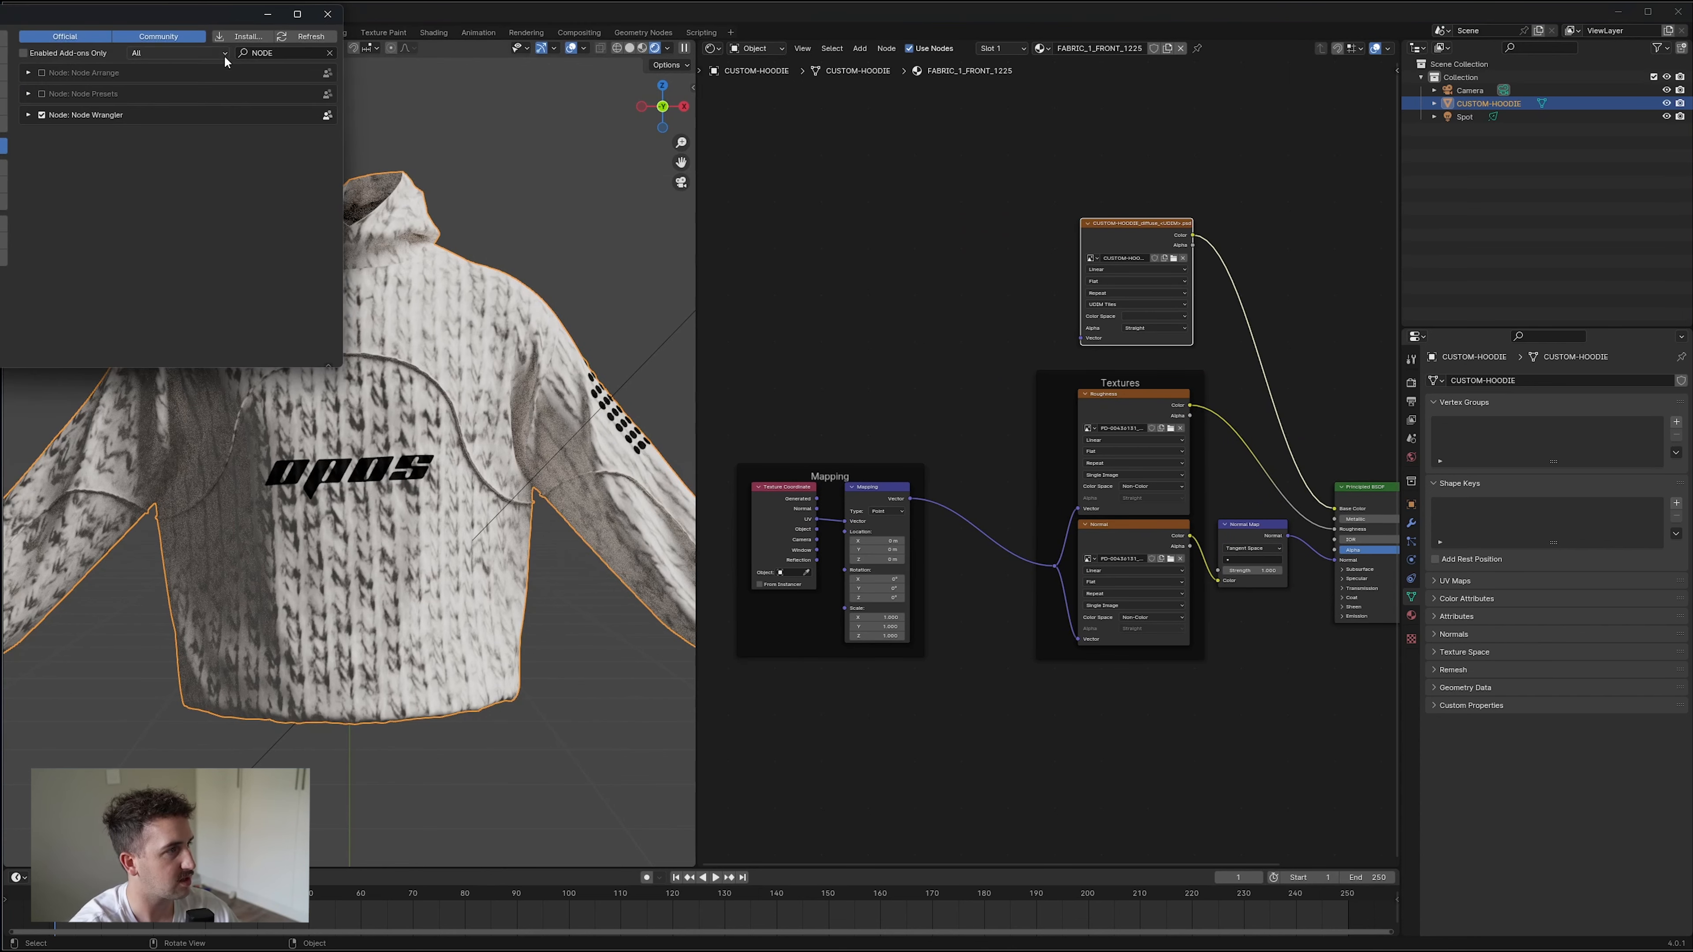
click(327, 14)
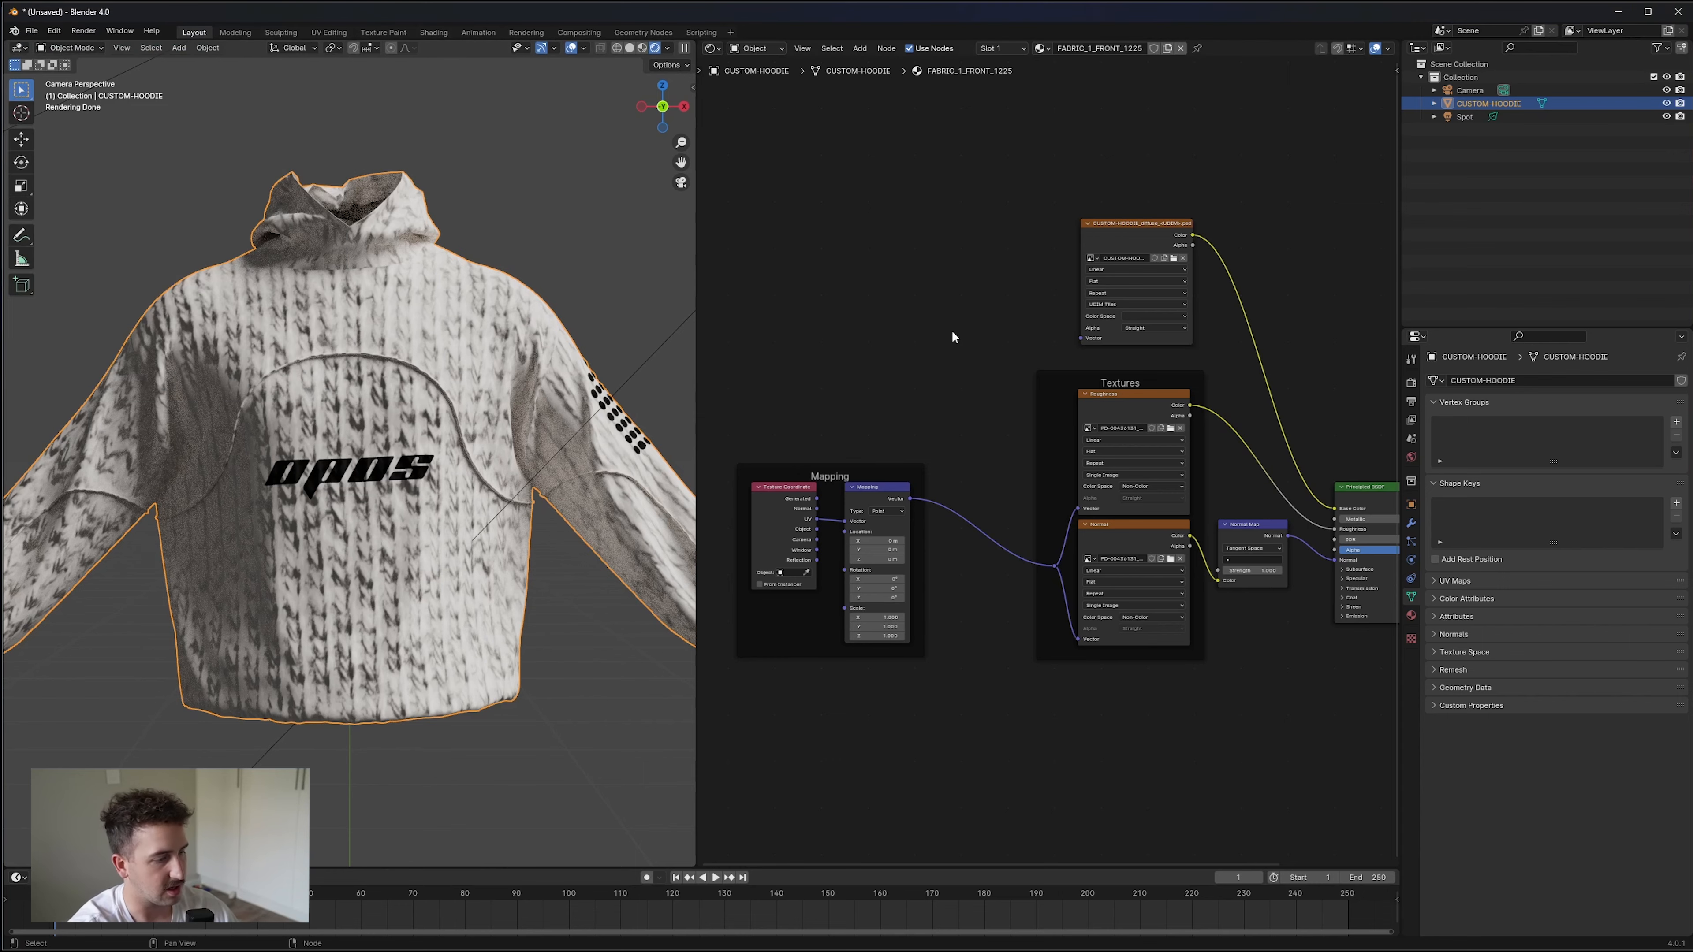
Add a Value node, connect it to the Mapping node's Scale and raise its value for a finer fabric texture.
key(shift+a)
text(VA)
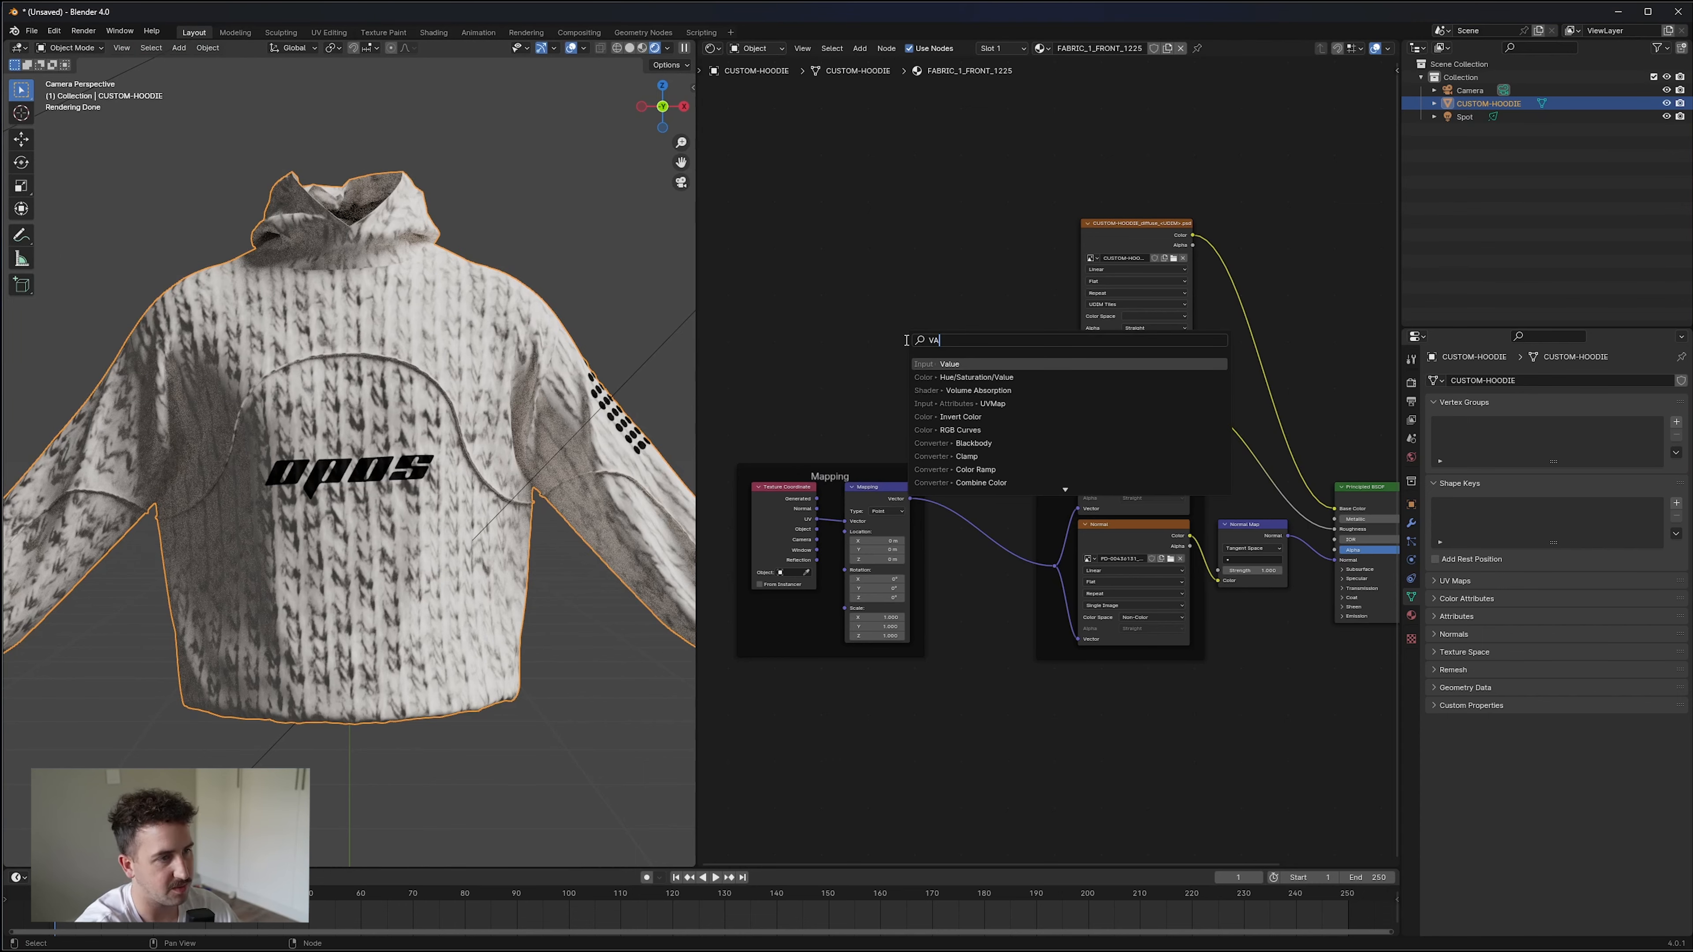
key(Return)
drag(846, 612, 929, 634)
scroll(289, 390, up, 5)
scroll(286, 426, down, 4)
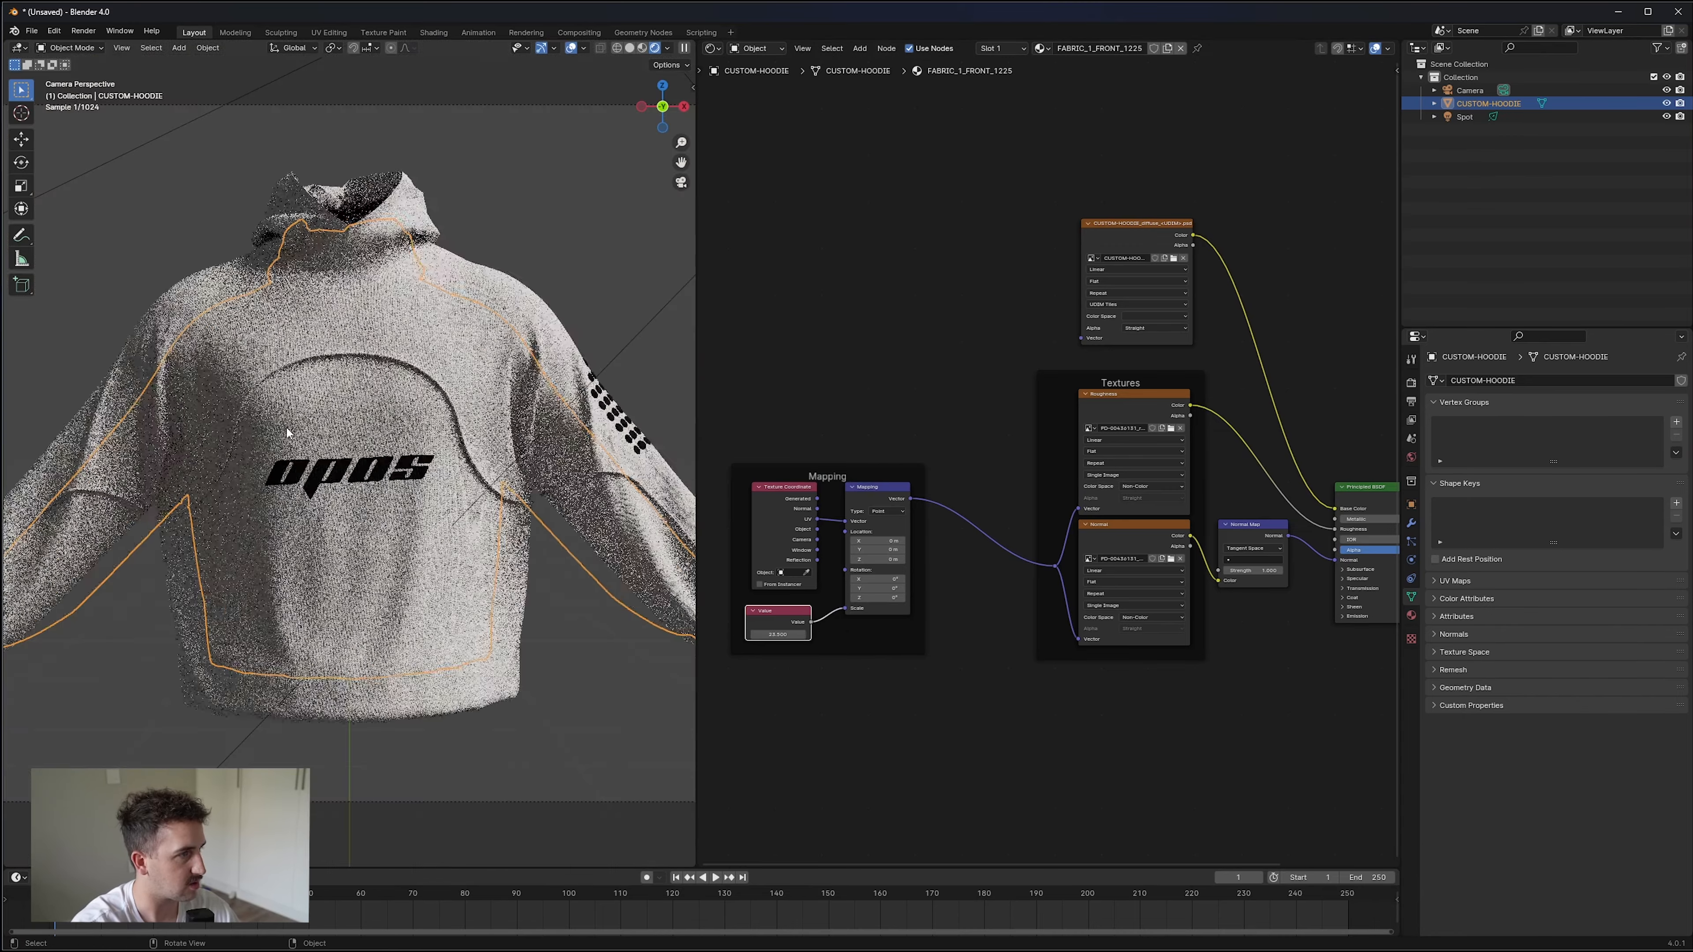
scroll(393, 474, up, 3)
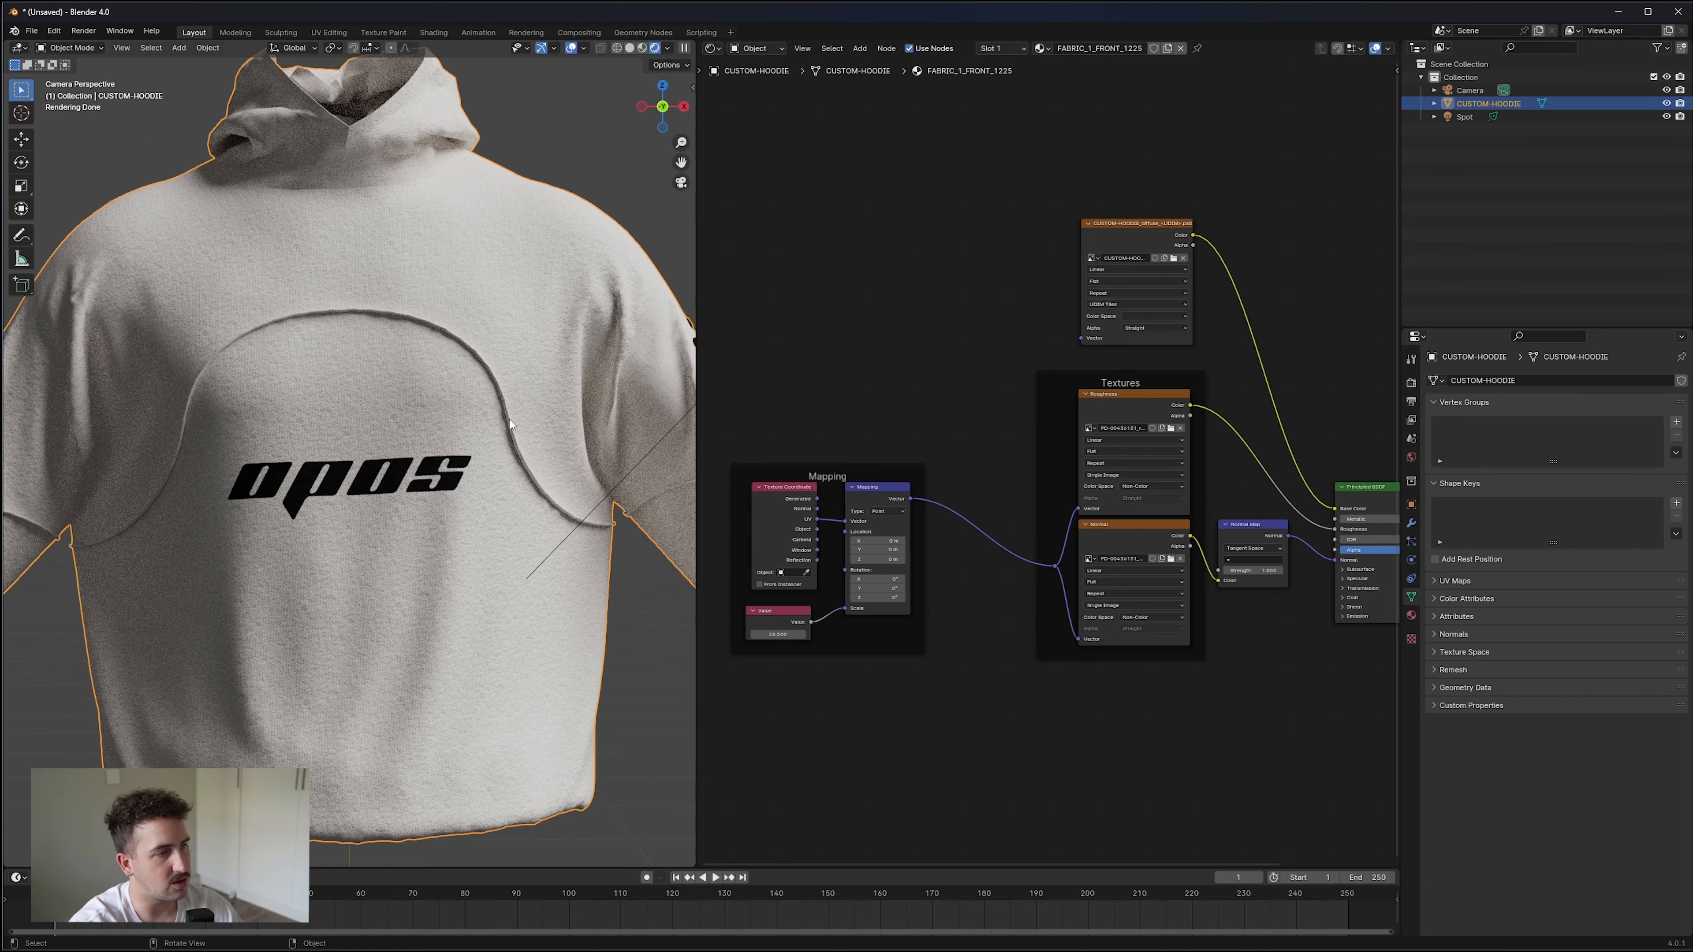
scroll(509, 419, up, 4)
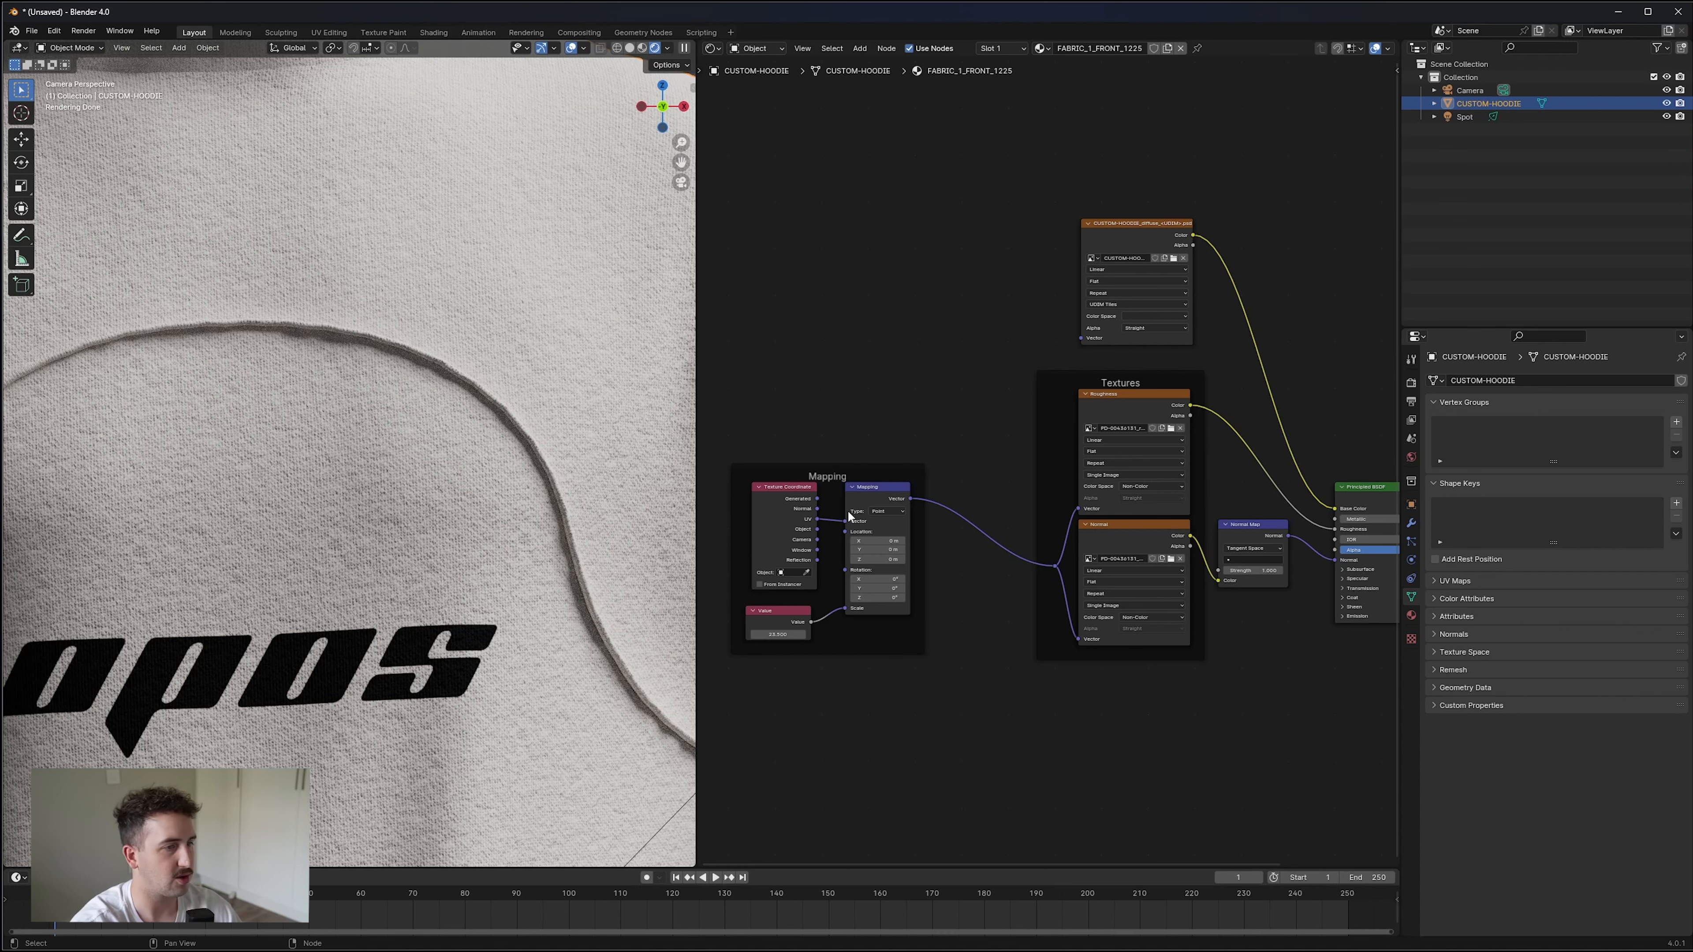
Switch the viewport to solid shading and put the hoodie into Edit Mode.
click(630, 48)
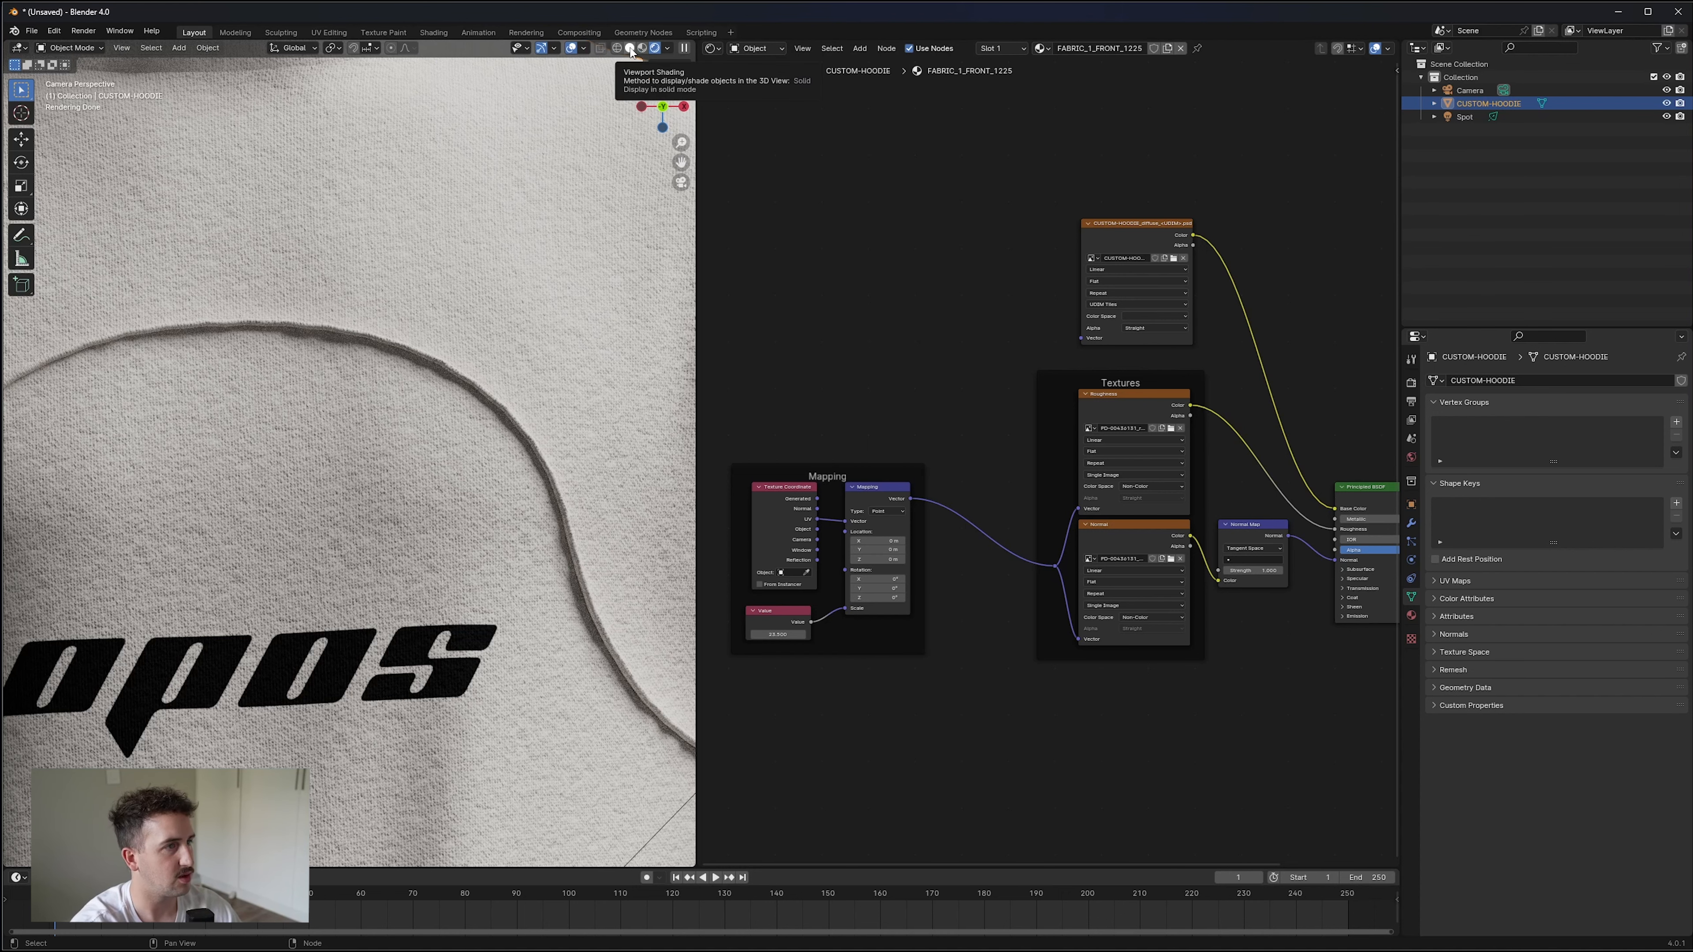
click(67, 47)
click(58, 49)
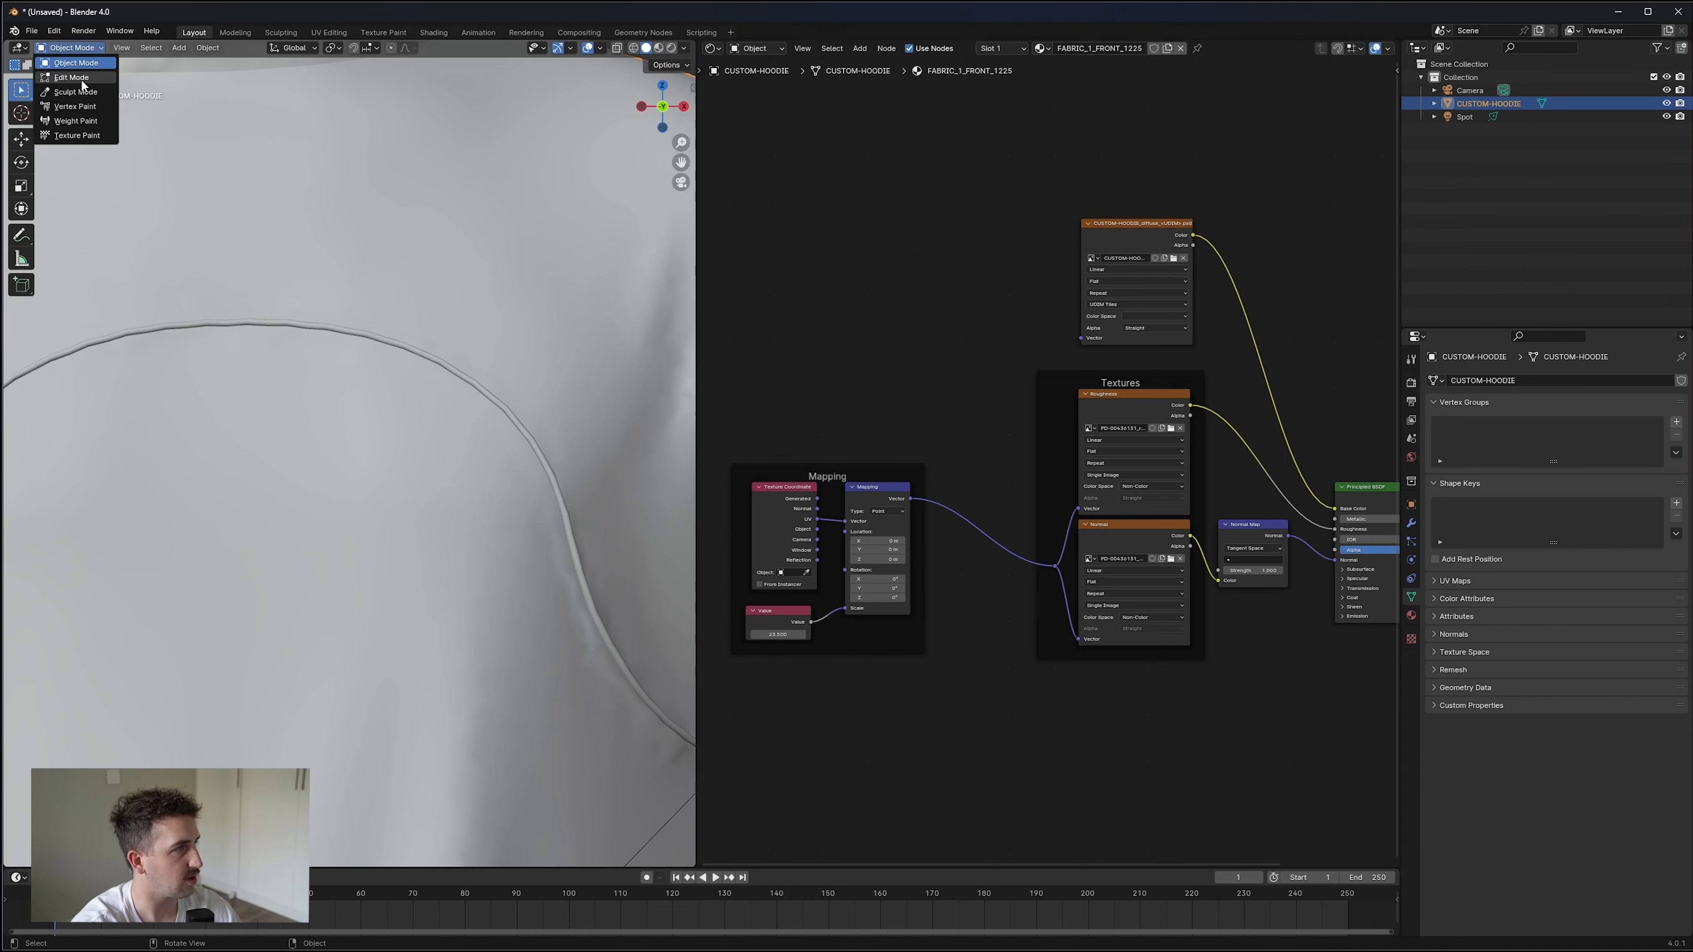
click(74, 76)
Select all linked faces of the curved piping strip across the hoodie's chest.
scroll(307, 485, up, 5)
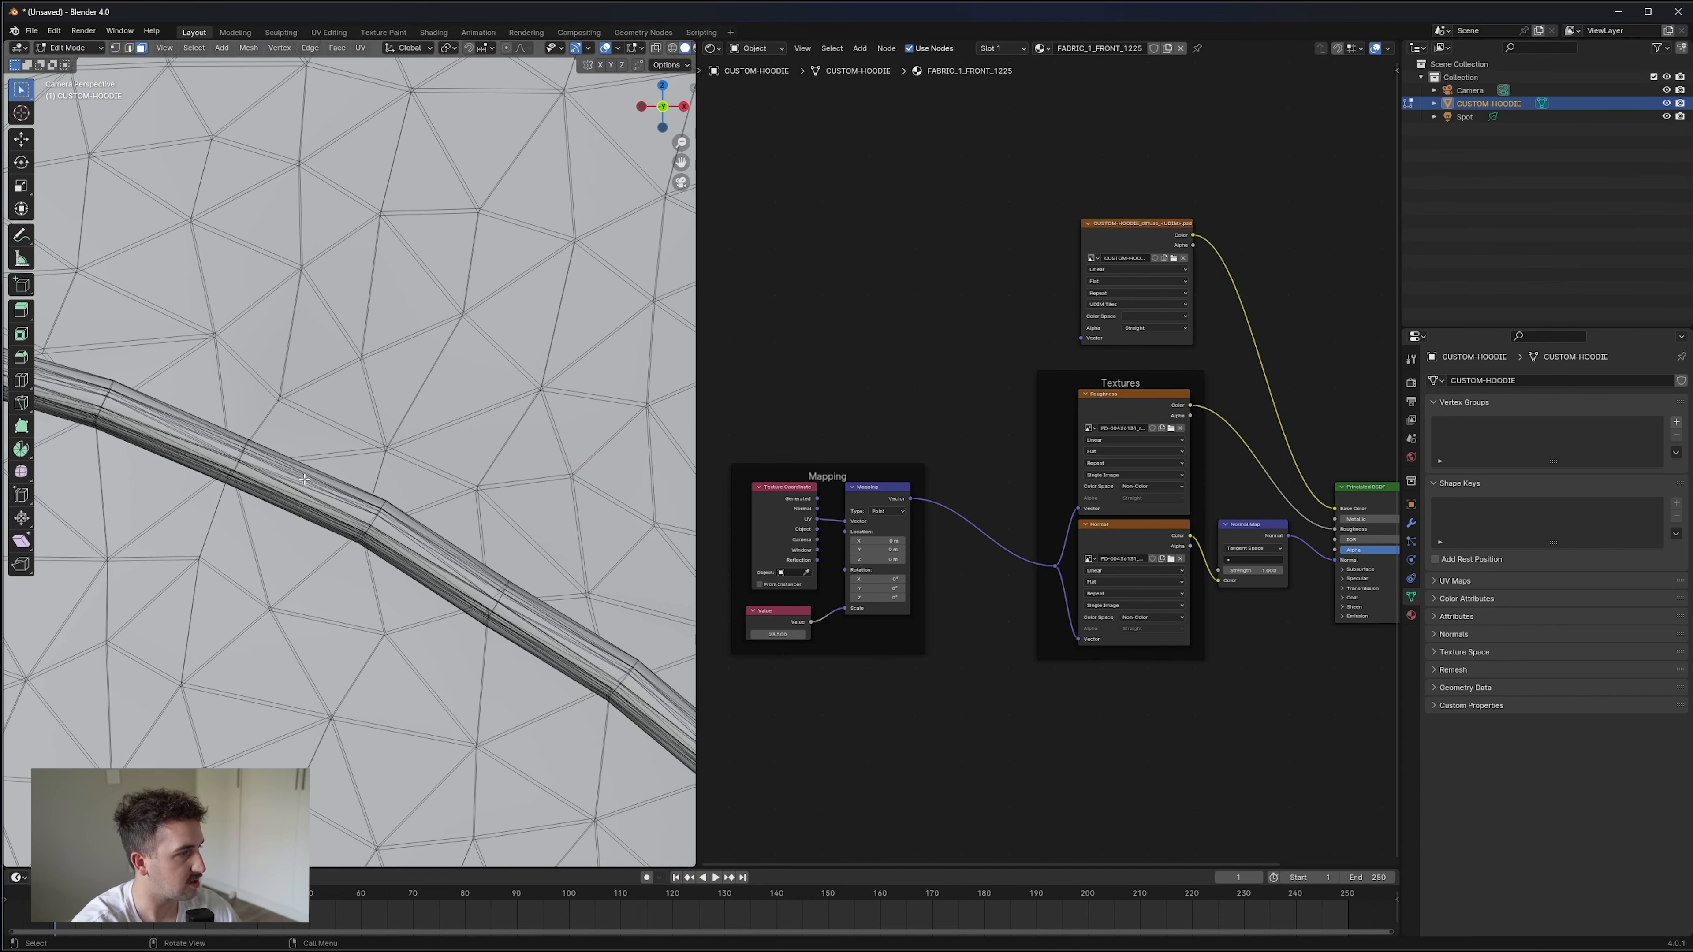
click(304, 497)
key(ctrl+l)
scroll(304, 497, down, 4)
scroll(314, 607, down, 6)
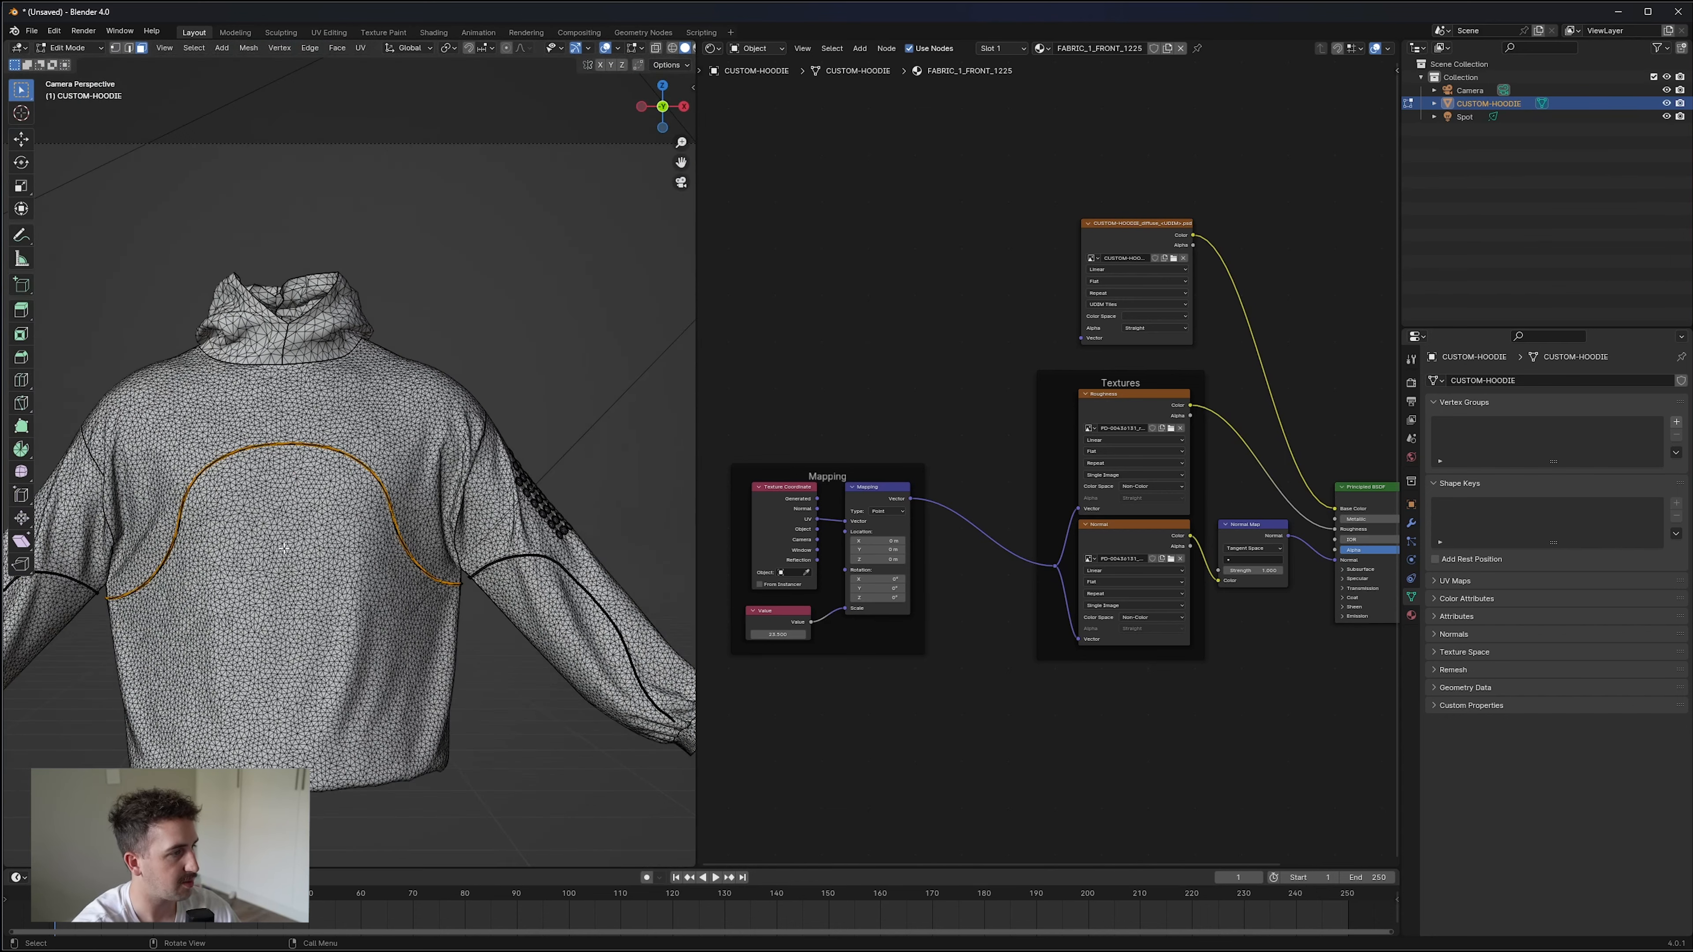
Add a second material slot to the hoodie and fill it with the existing material named Material.
click(1412, 614)
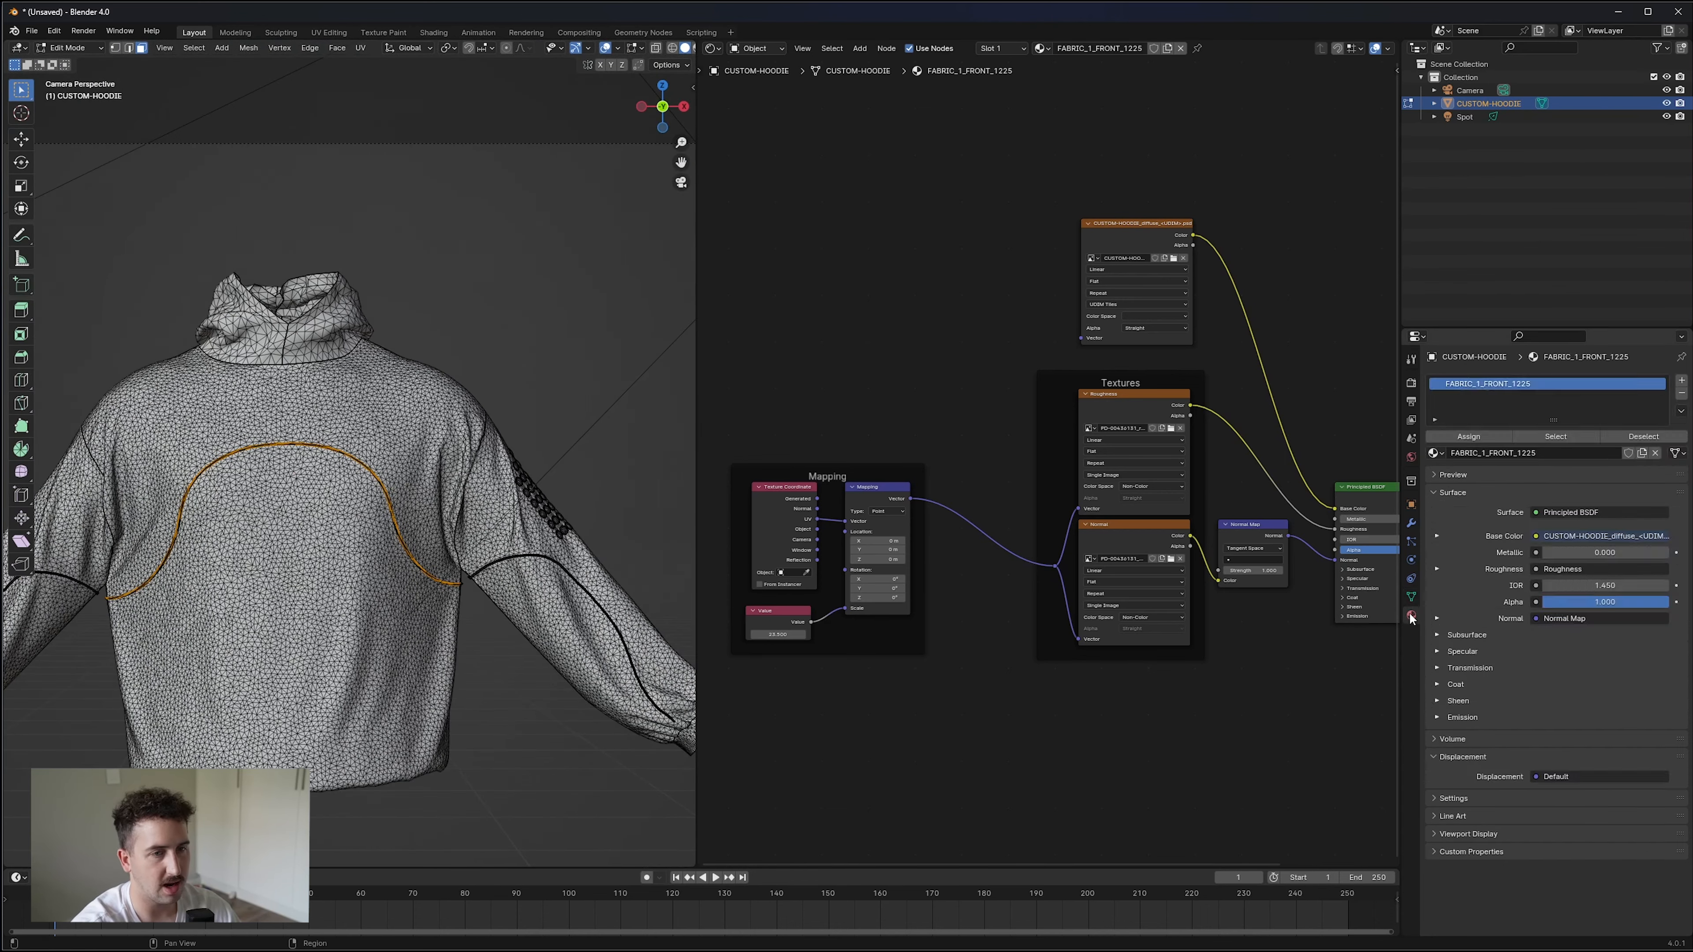
click(1680, 381)
click(1435, 474)
click(1462, 507)
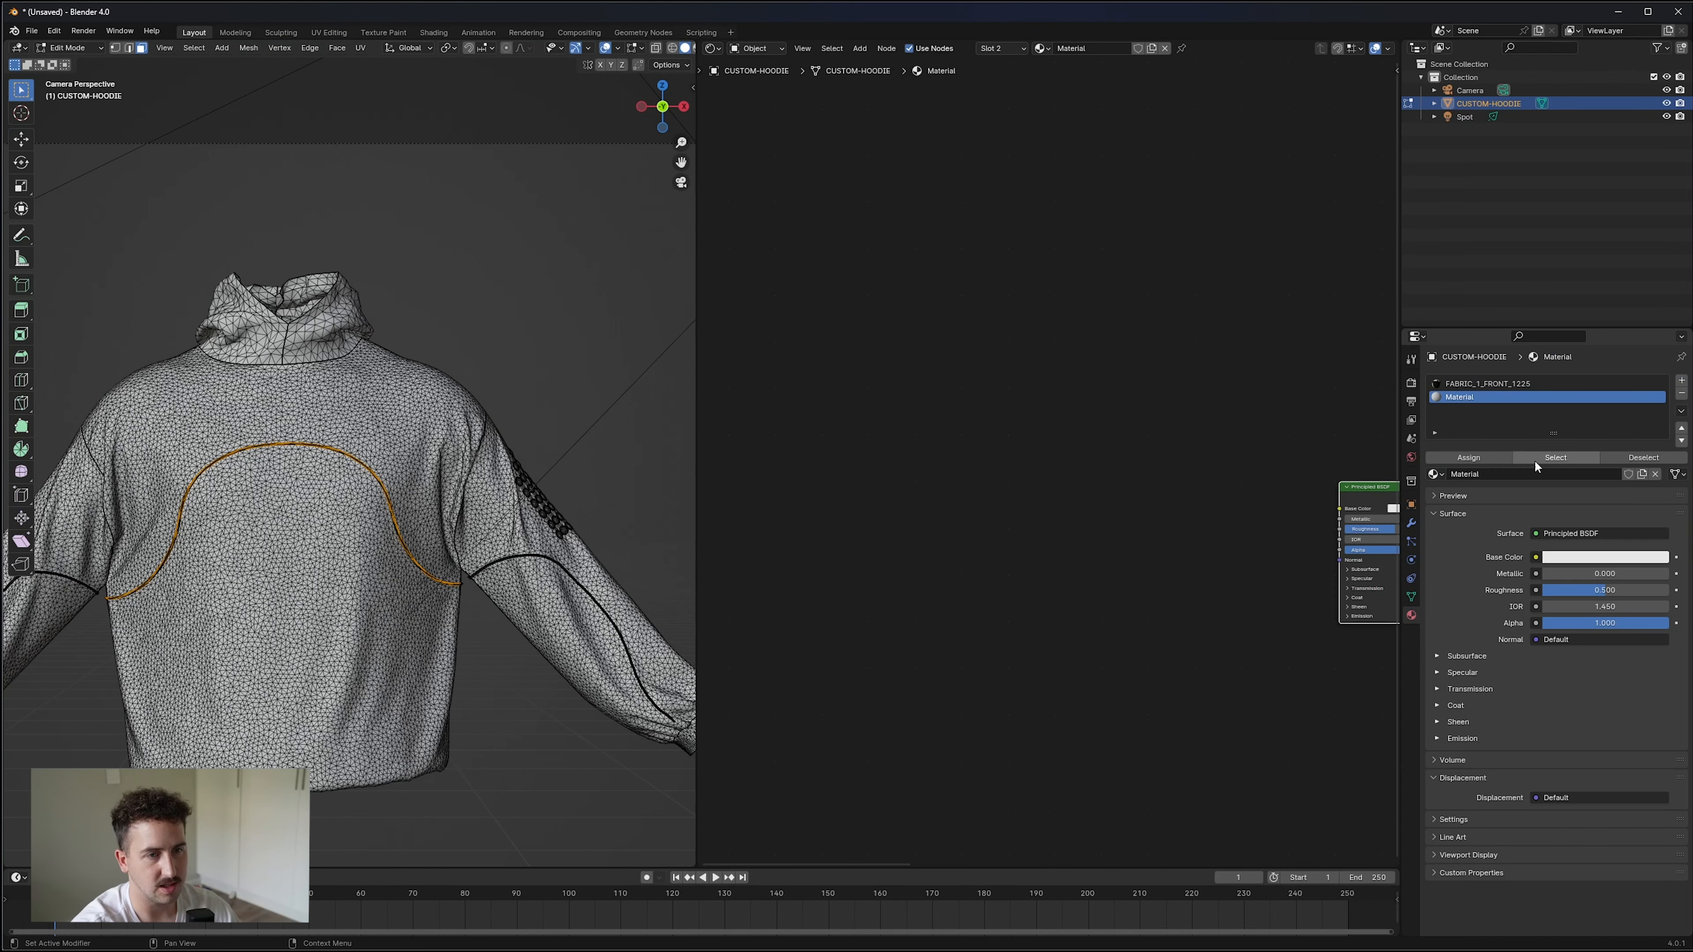
Select all linked faces of the piping on the sleeve with the dot pattern and assign Material to them.
scroll(386, 447, up, 20)
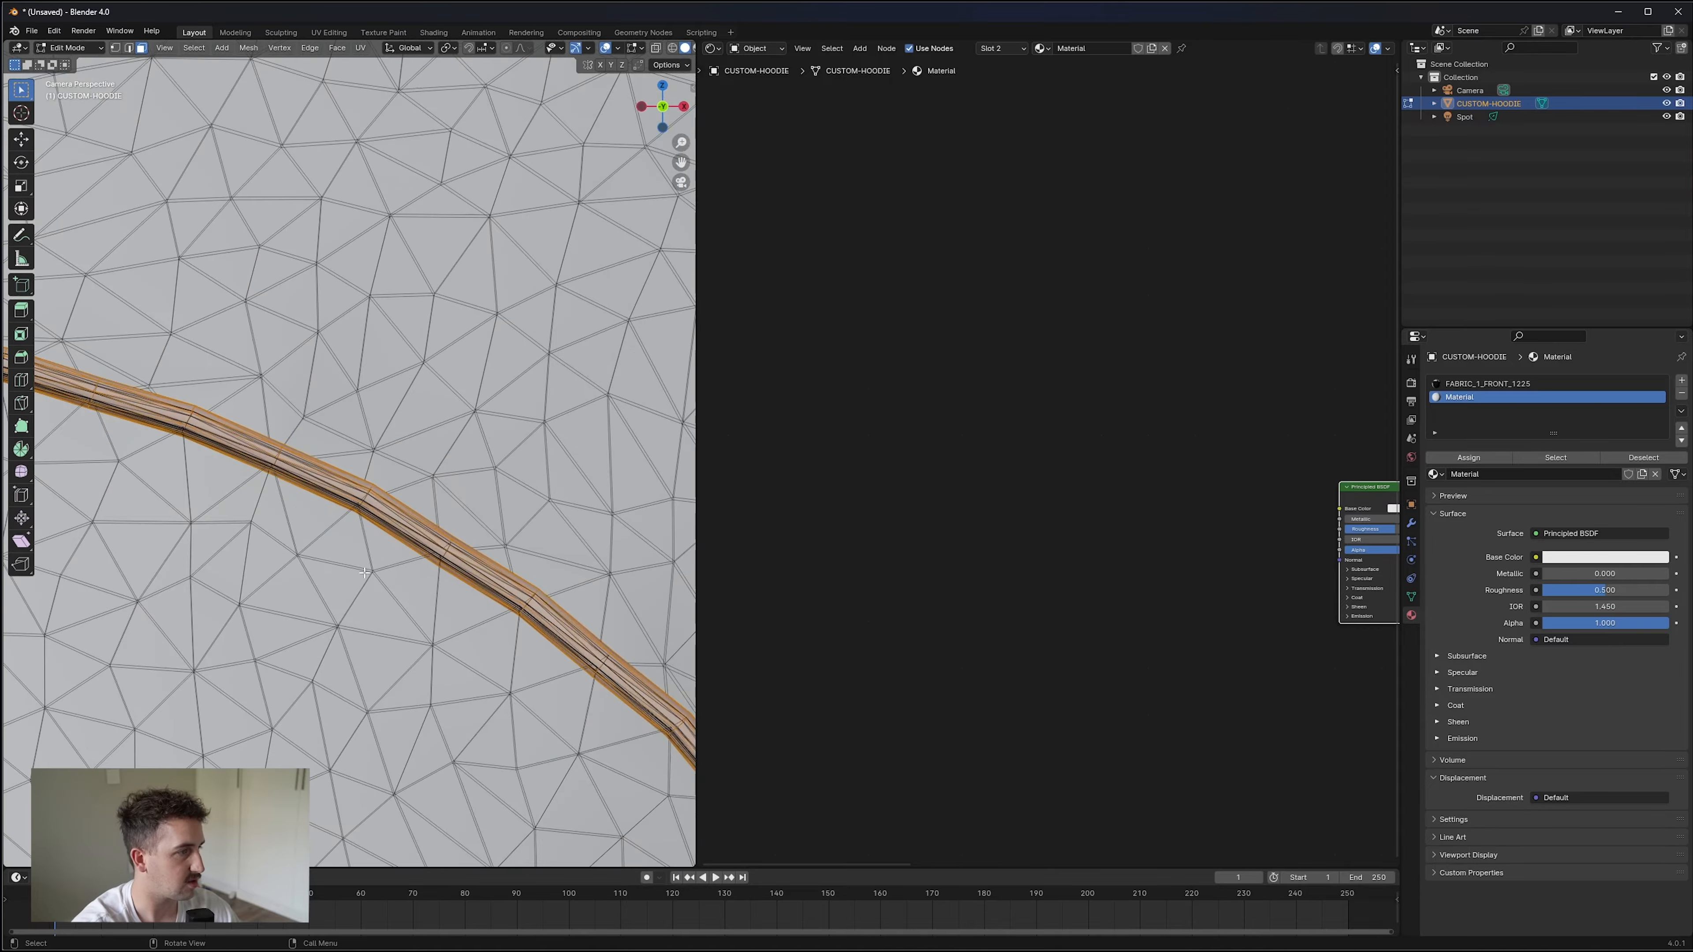
scroll(413, 461, down, 20)
scroll(487, 586, up, 7)
scroll(487, 586, up, 10)
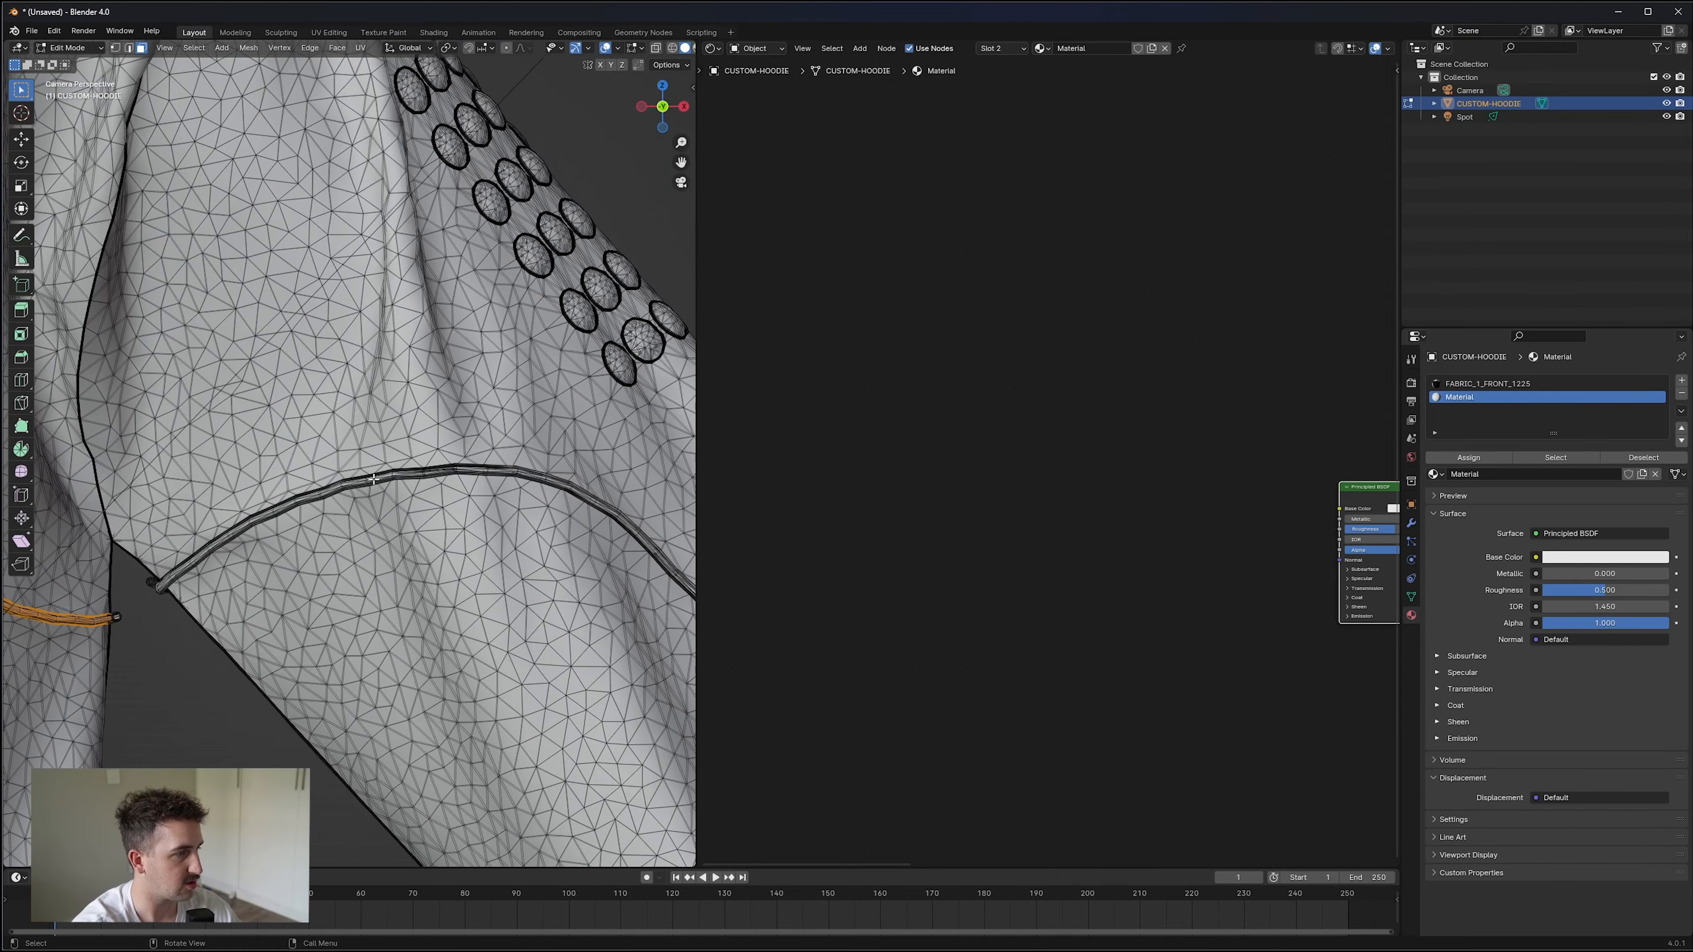
click(434, 536)
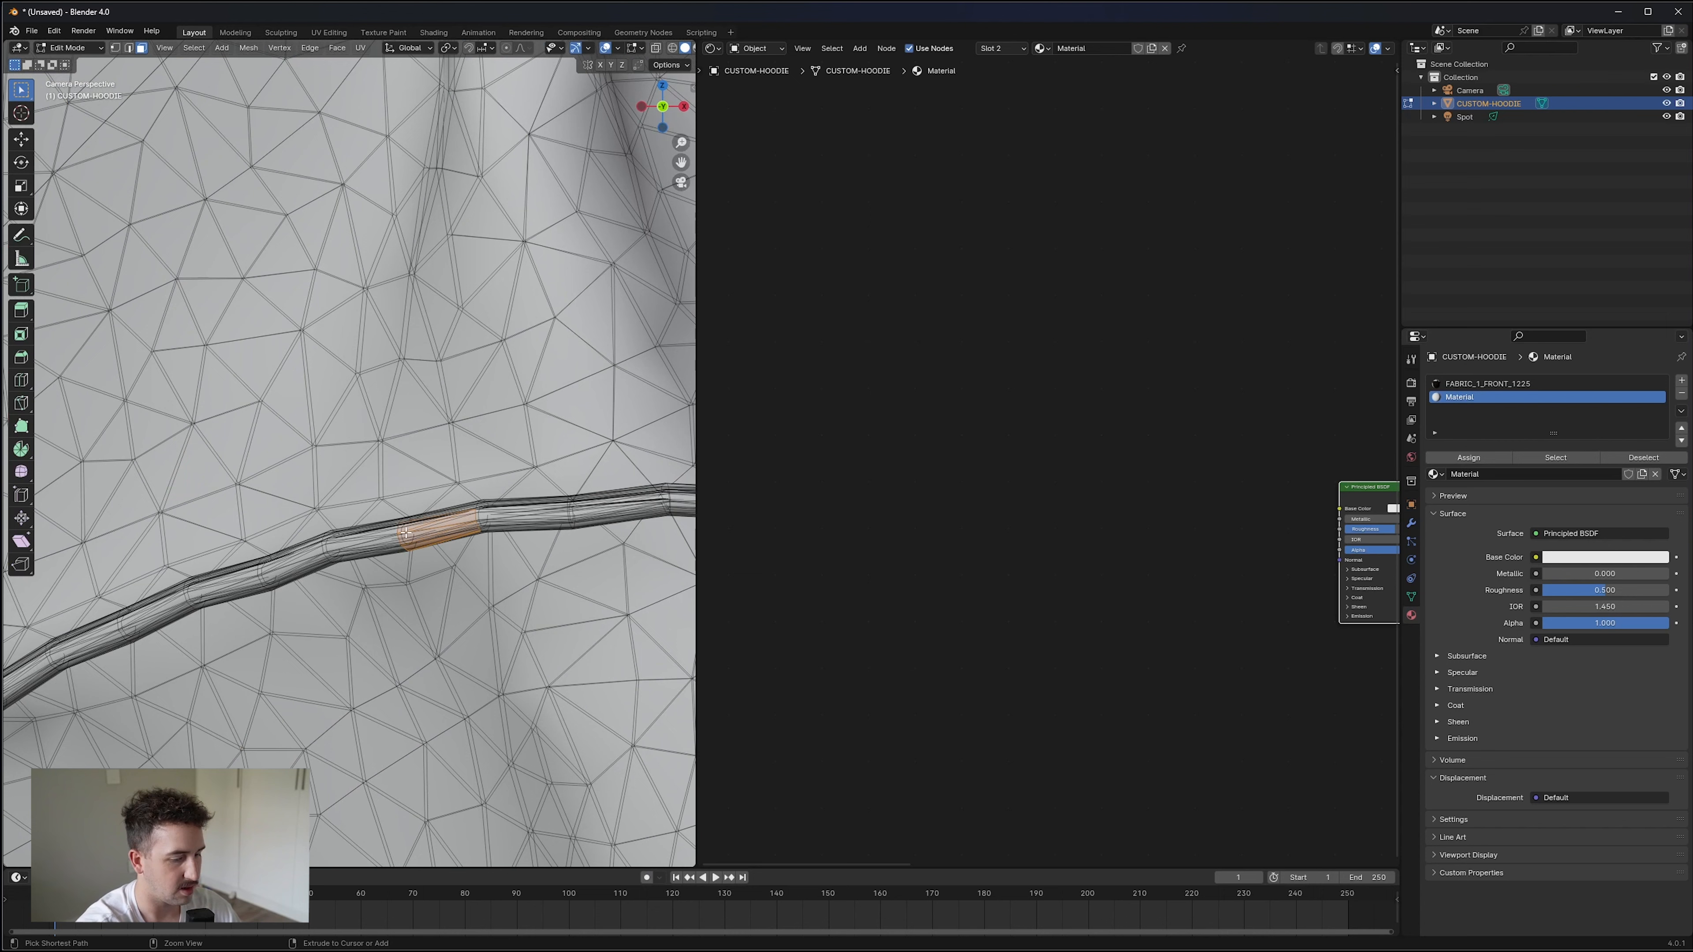
key(ctrl+l)
click(1469, 458)
Select all linked faces of the opposite sleeve's piping and assign Material to them.
scroll(267, 580, down, 5)
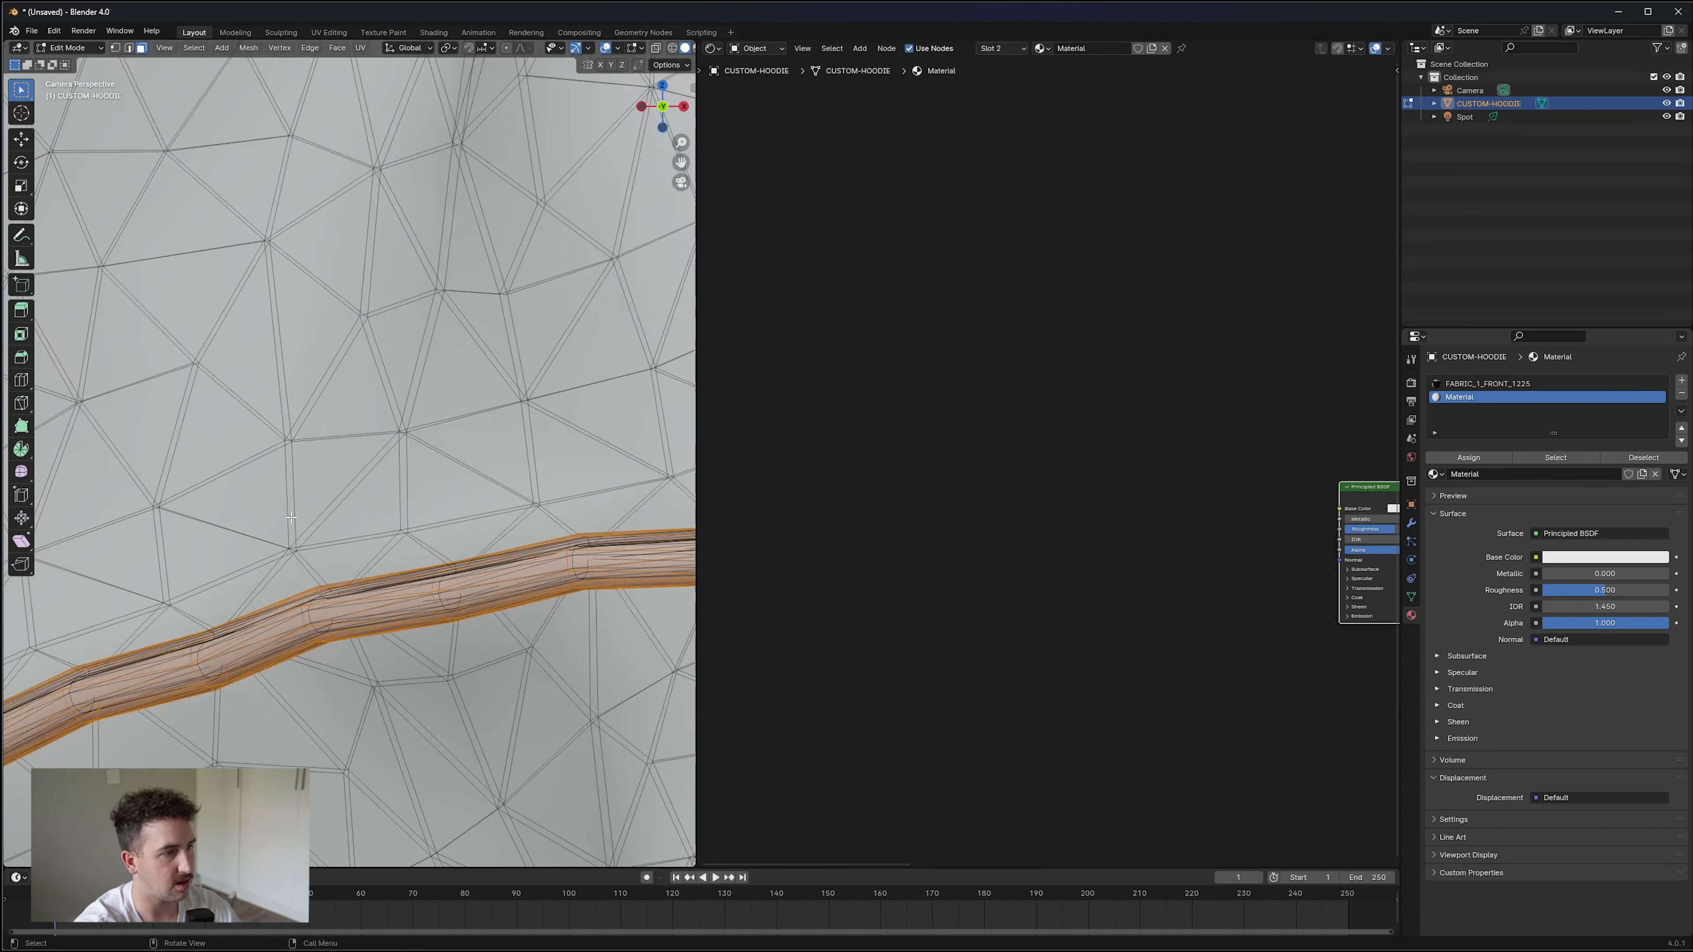
click(238, 590)
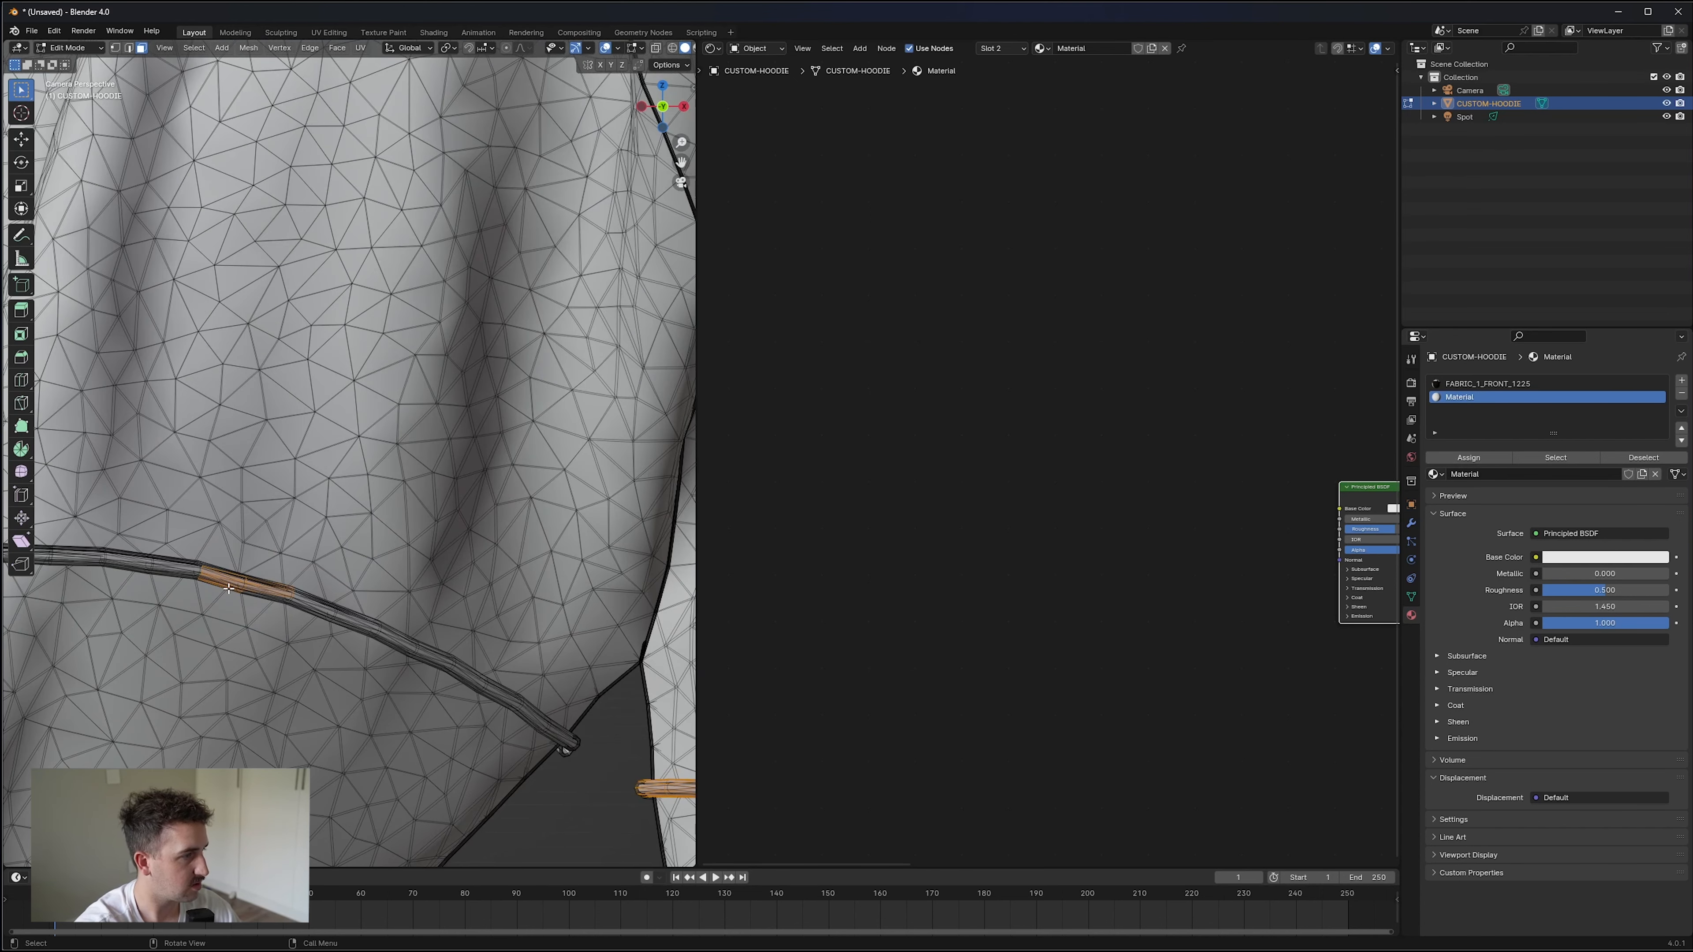
key(ctrl+l)
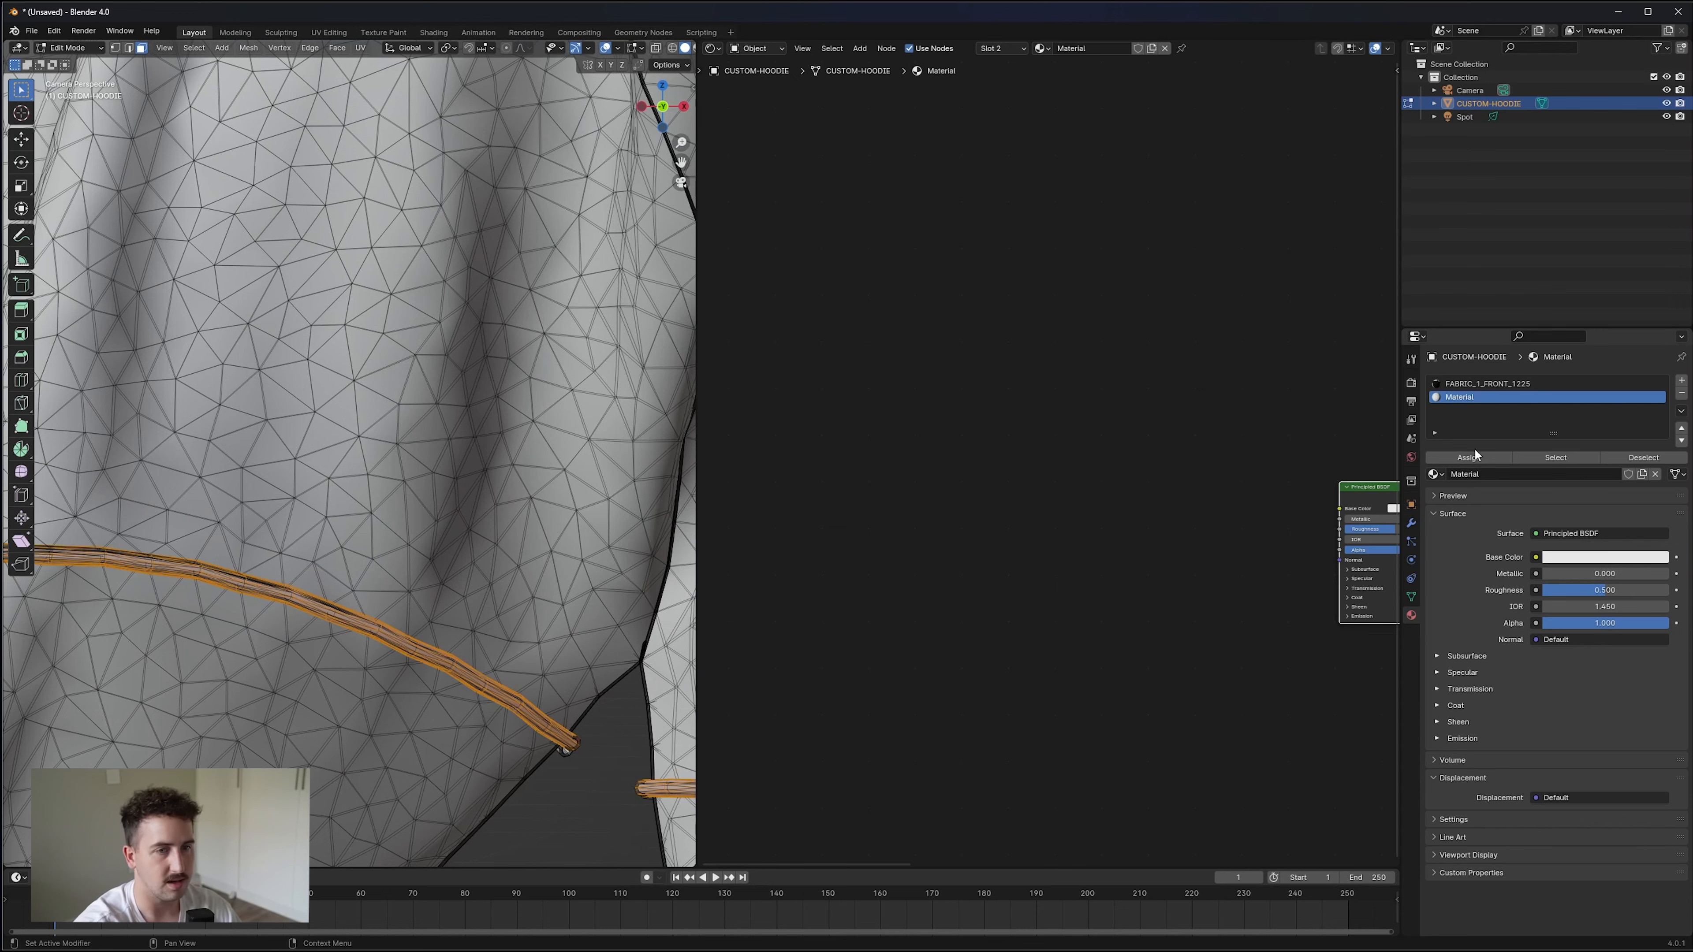
key(Home)
scroll(684, 48, down, 2)
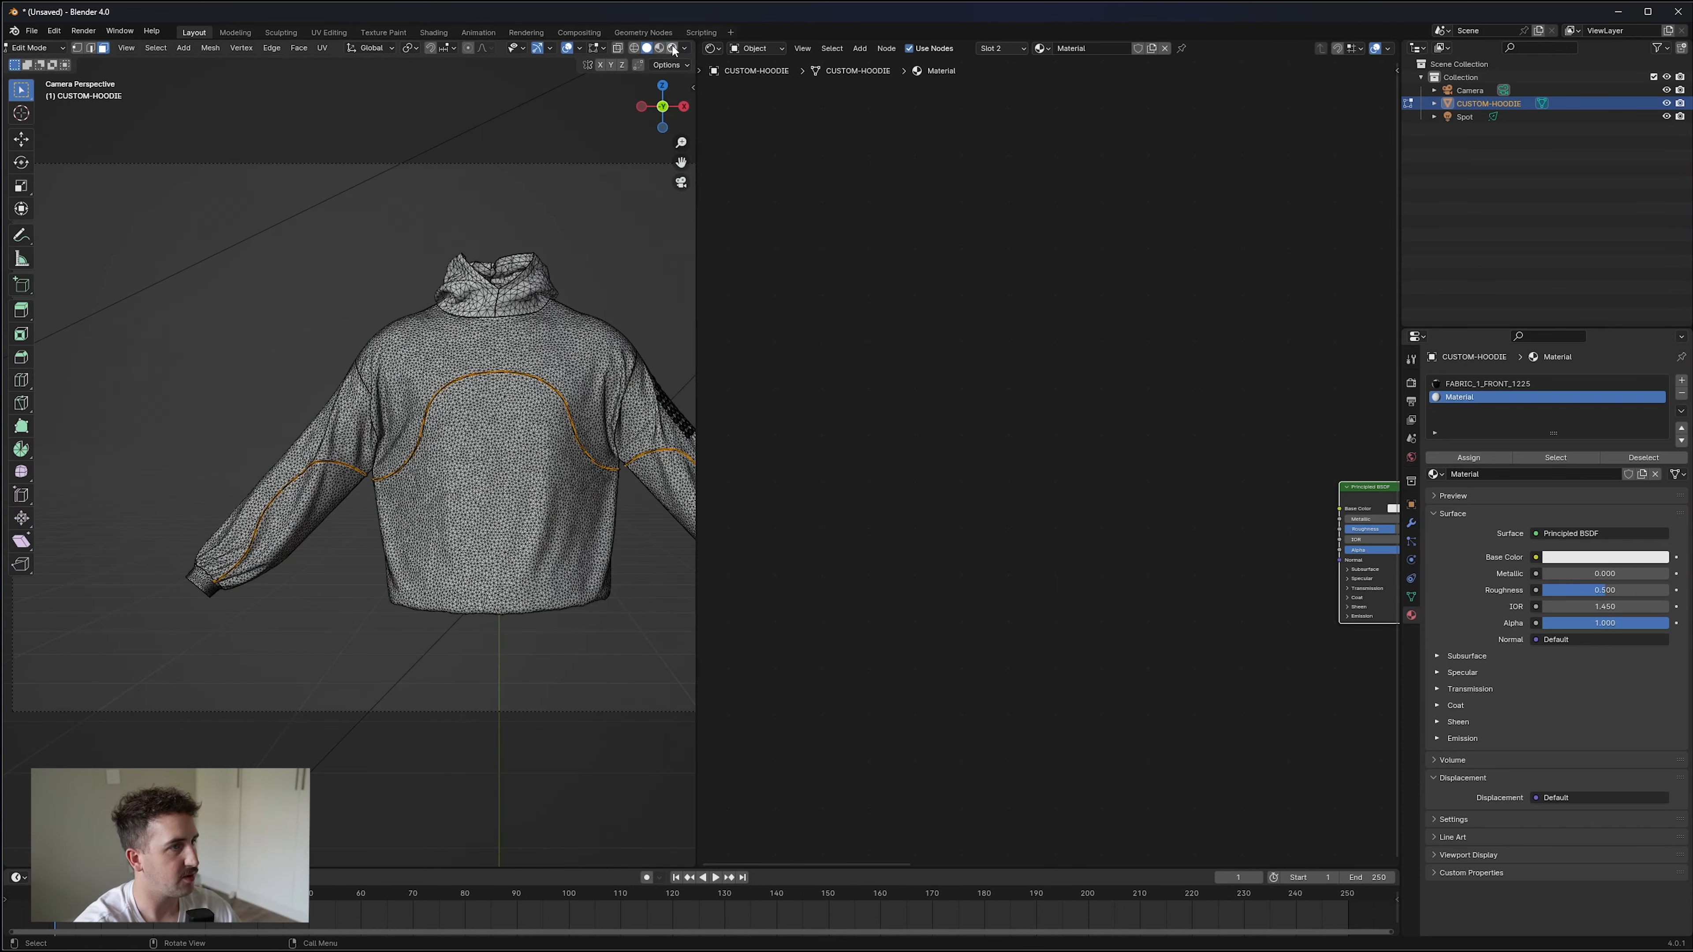
Return the hoodie to Object Mode and switch the camera viewport to rendered shading to inspect the piping.
click(673, 48)
key(Tab)
scroll(346, 520, up, 6)
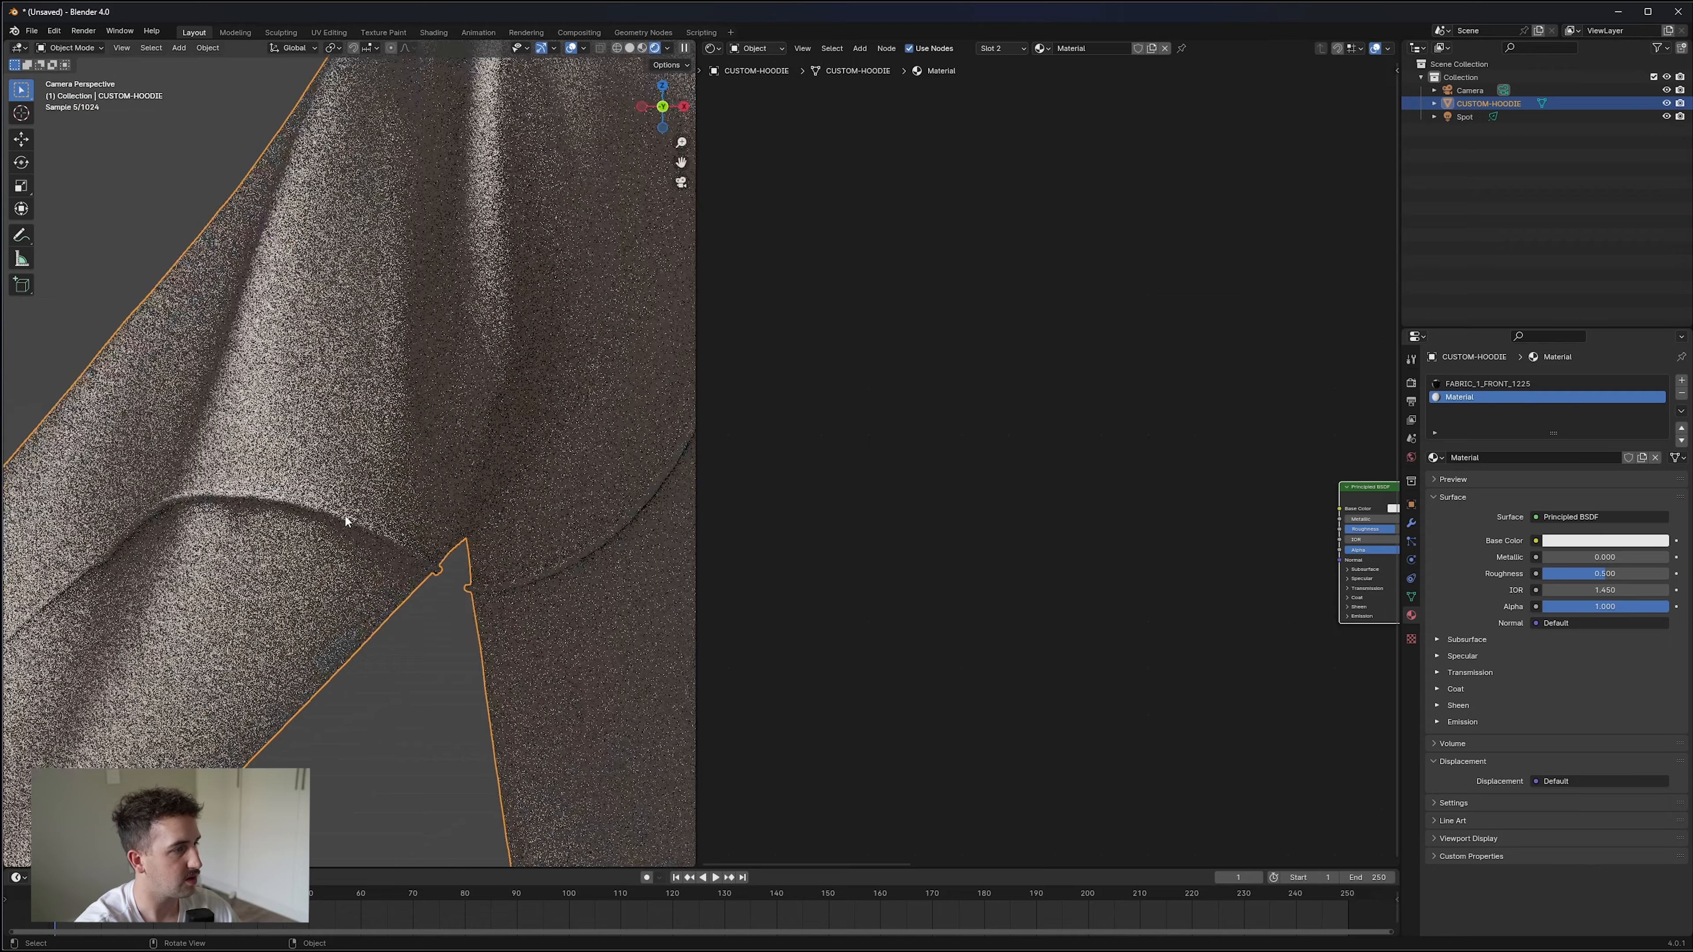
scroll(346, 520, up, 5)
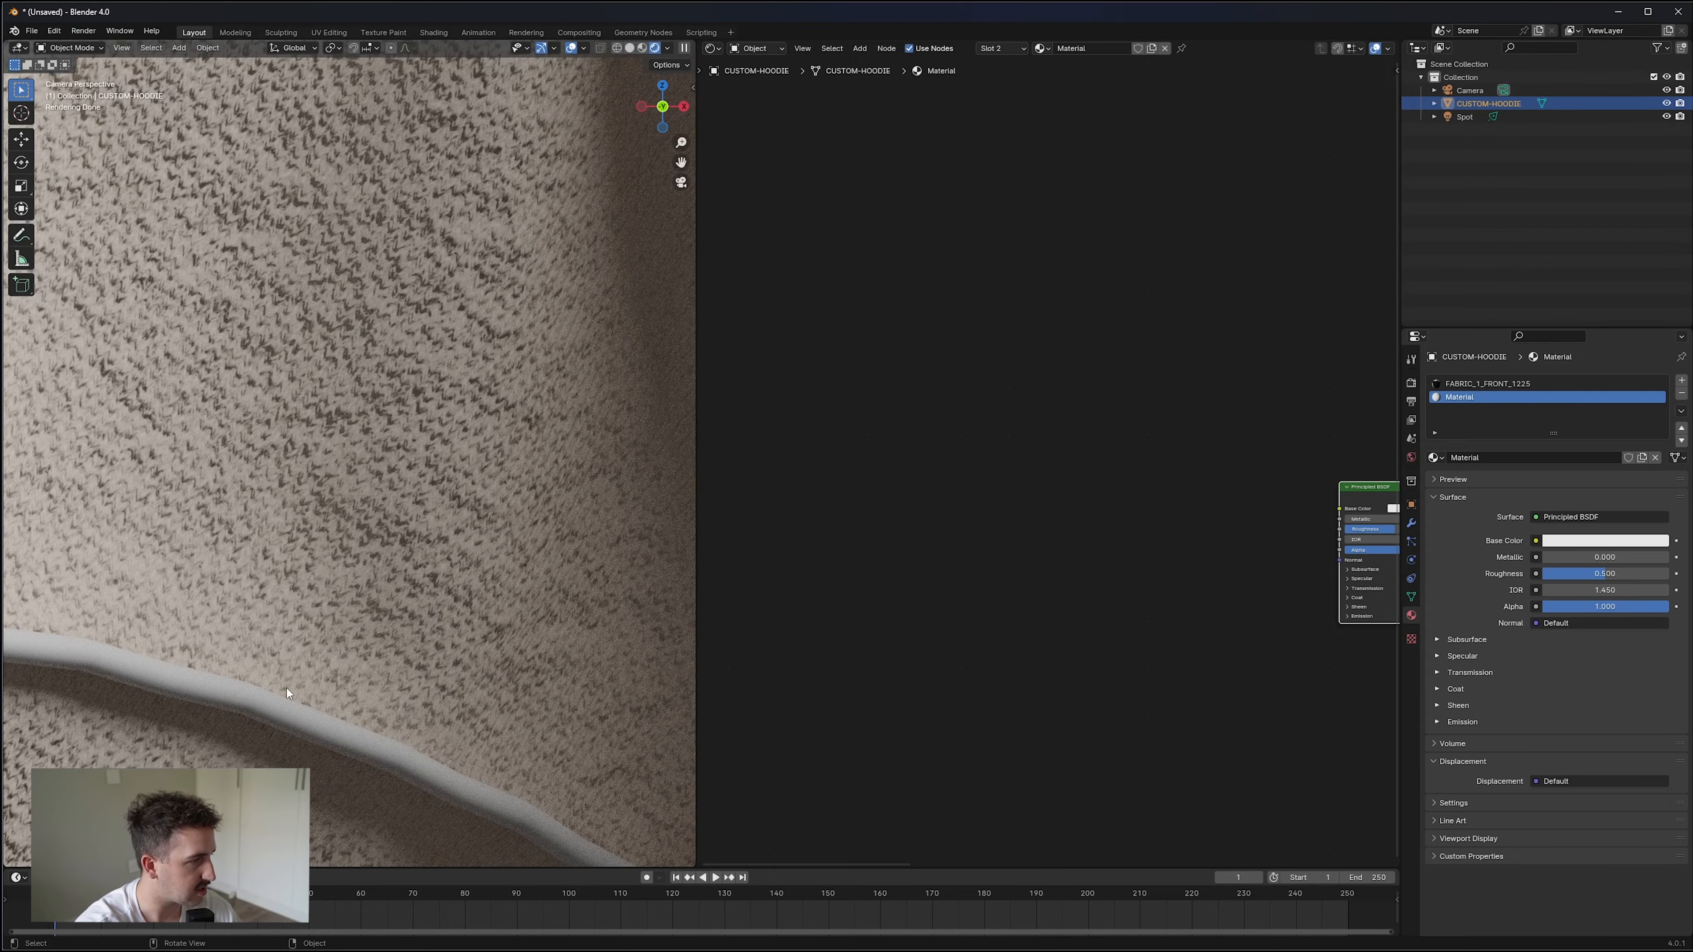
Set the piping material's base colour to black and view the whole hoodie.
click(1605, 541)
drag(1660, 384, 1658, 455)
click(1591, 541)
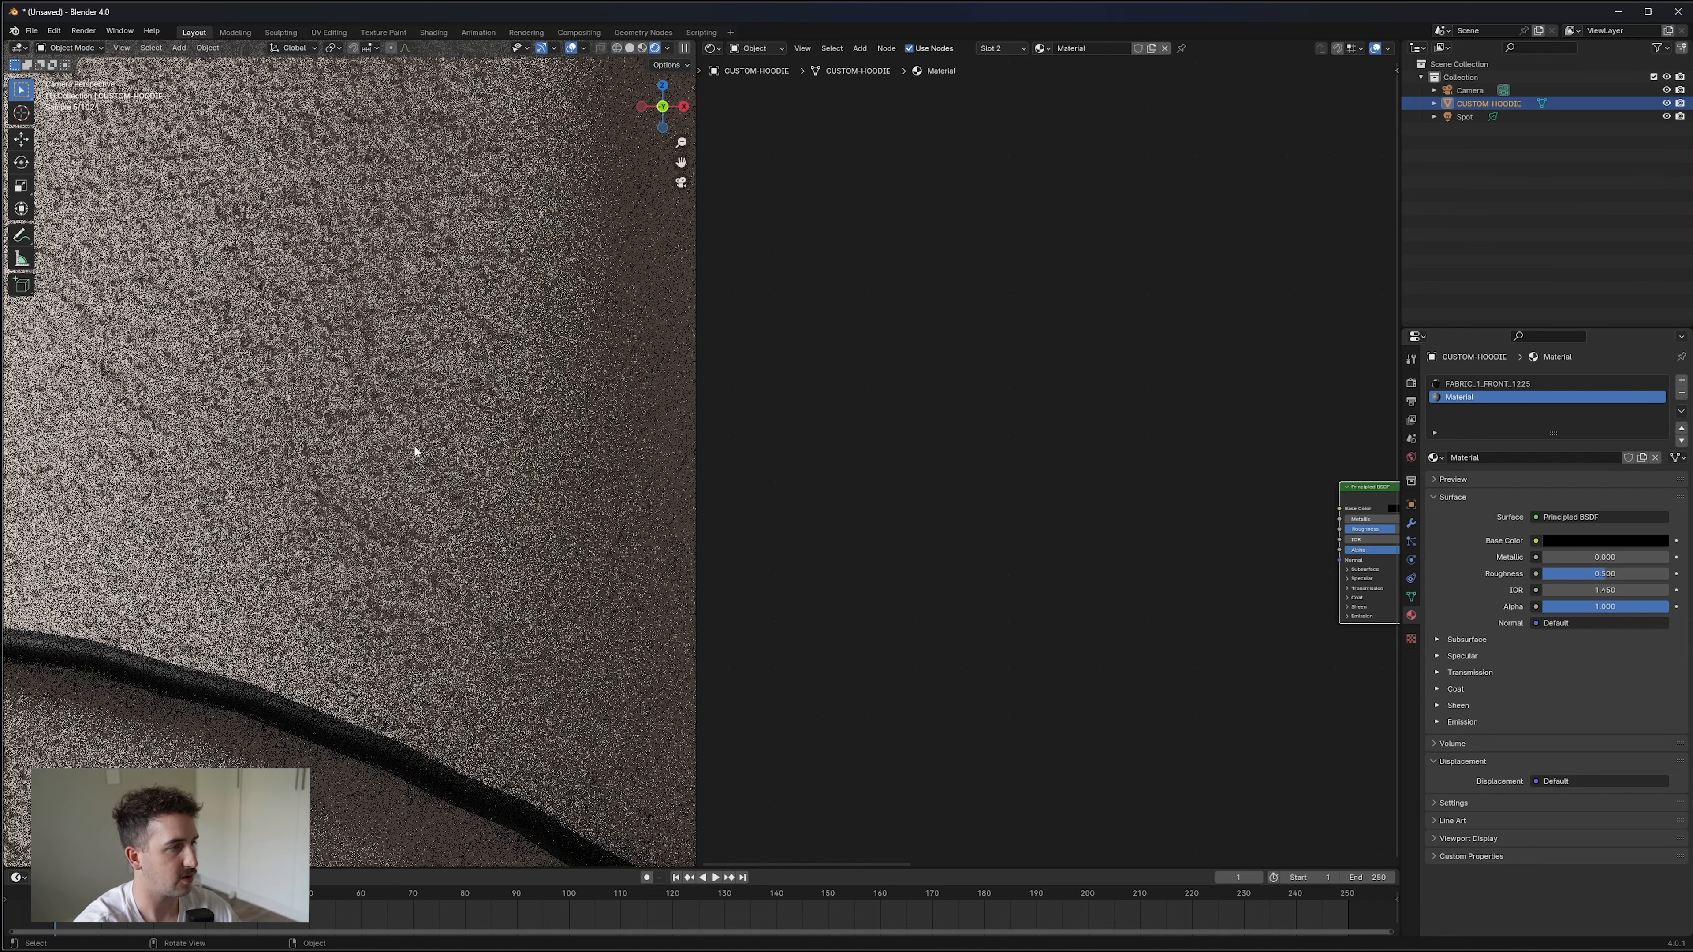
scroll(414, 451, down, 8)
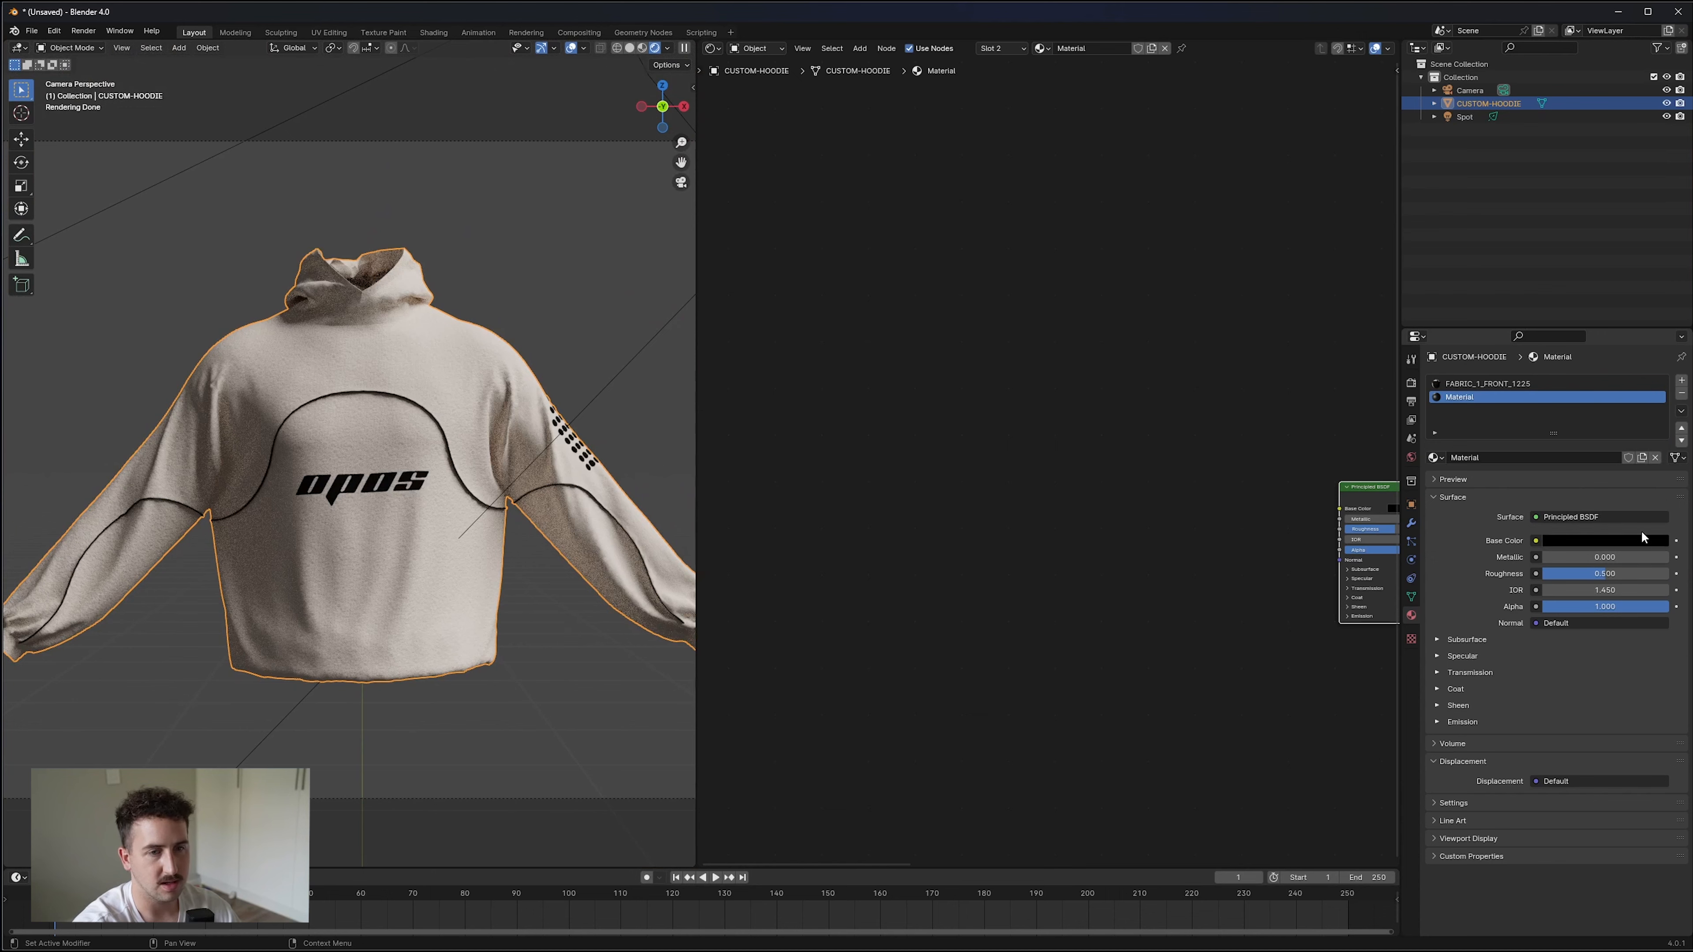
Change the piping material's base colour to white and deselect the hoodie.
click(1642, 538)
drag(1657, 398, 1657, 333)
click(541, 348)
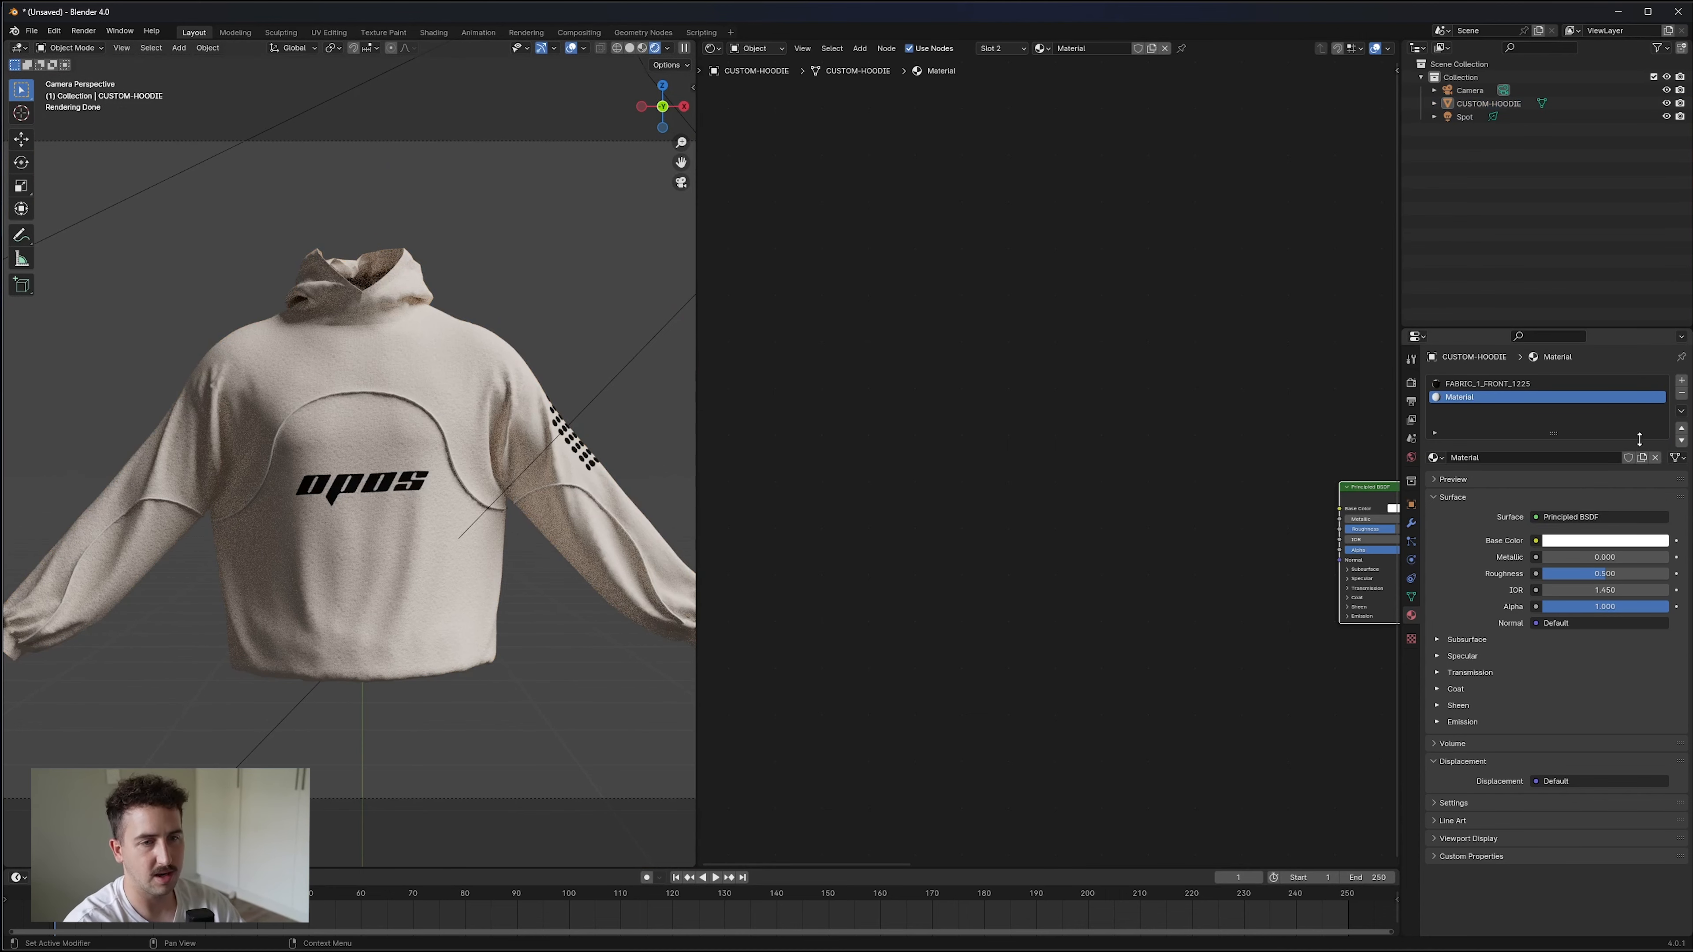
Sample the hoodie's fabric colour for the piping material's base colour and brighten it to a pale pinkish beige.
click(1612, 541)
click(1658, 484)
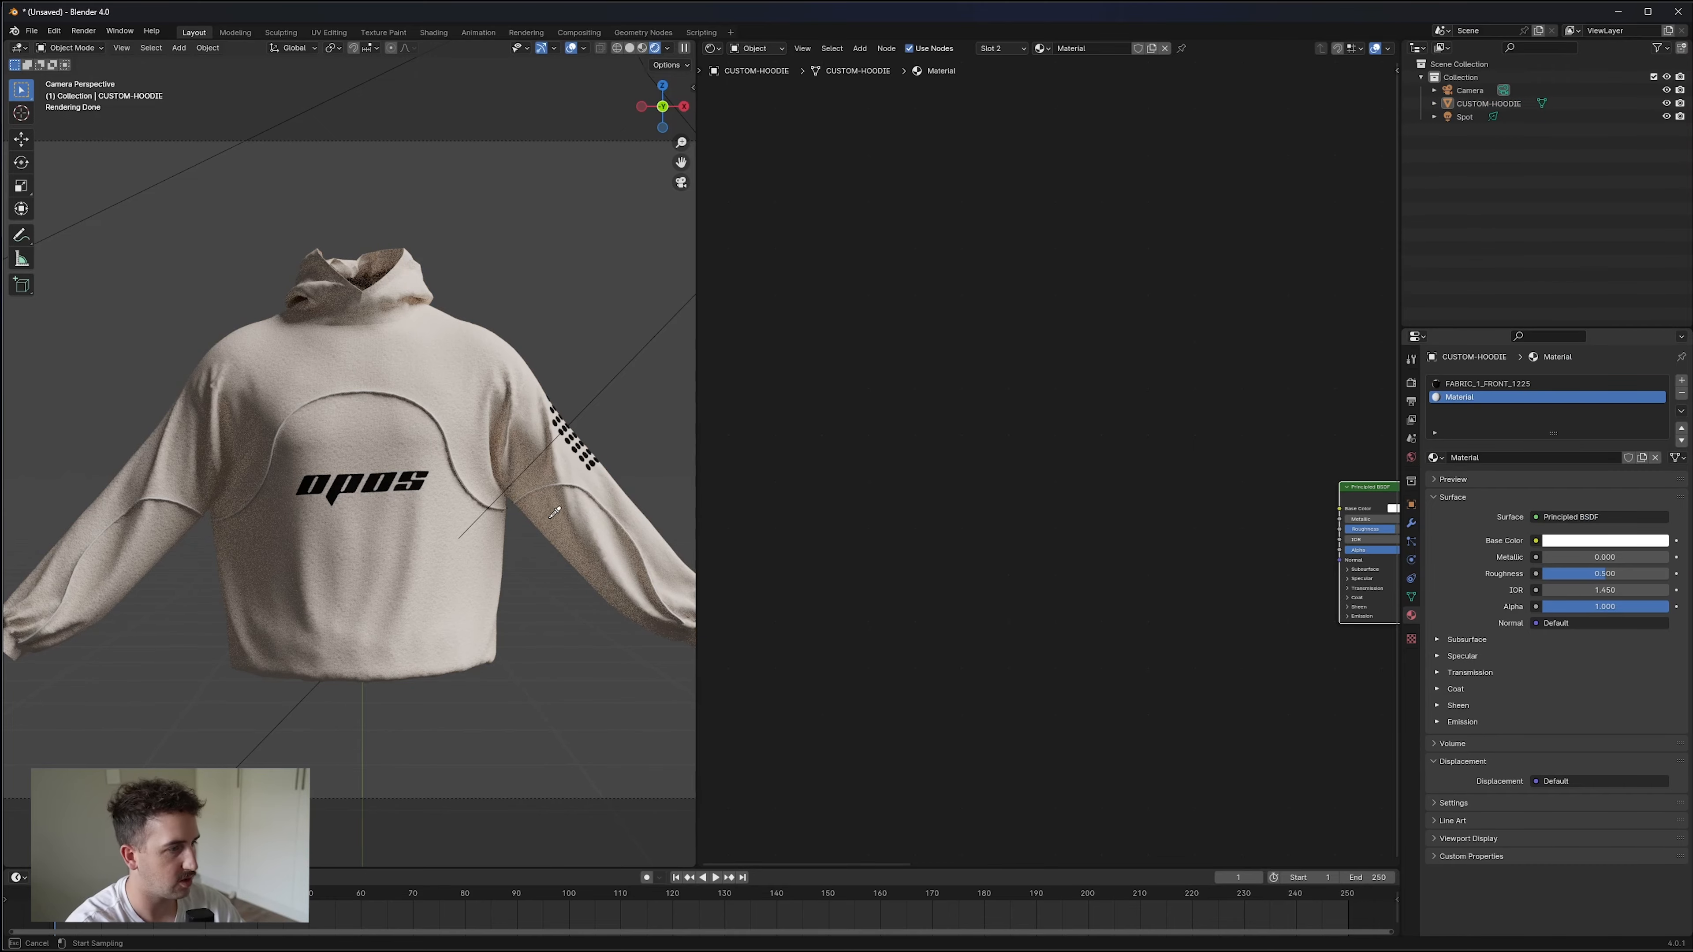
click(422, 507)
scroll(400, 494, up, 10)
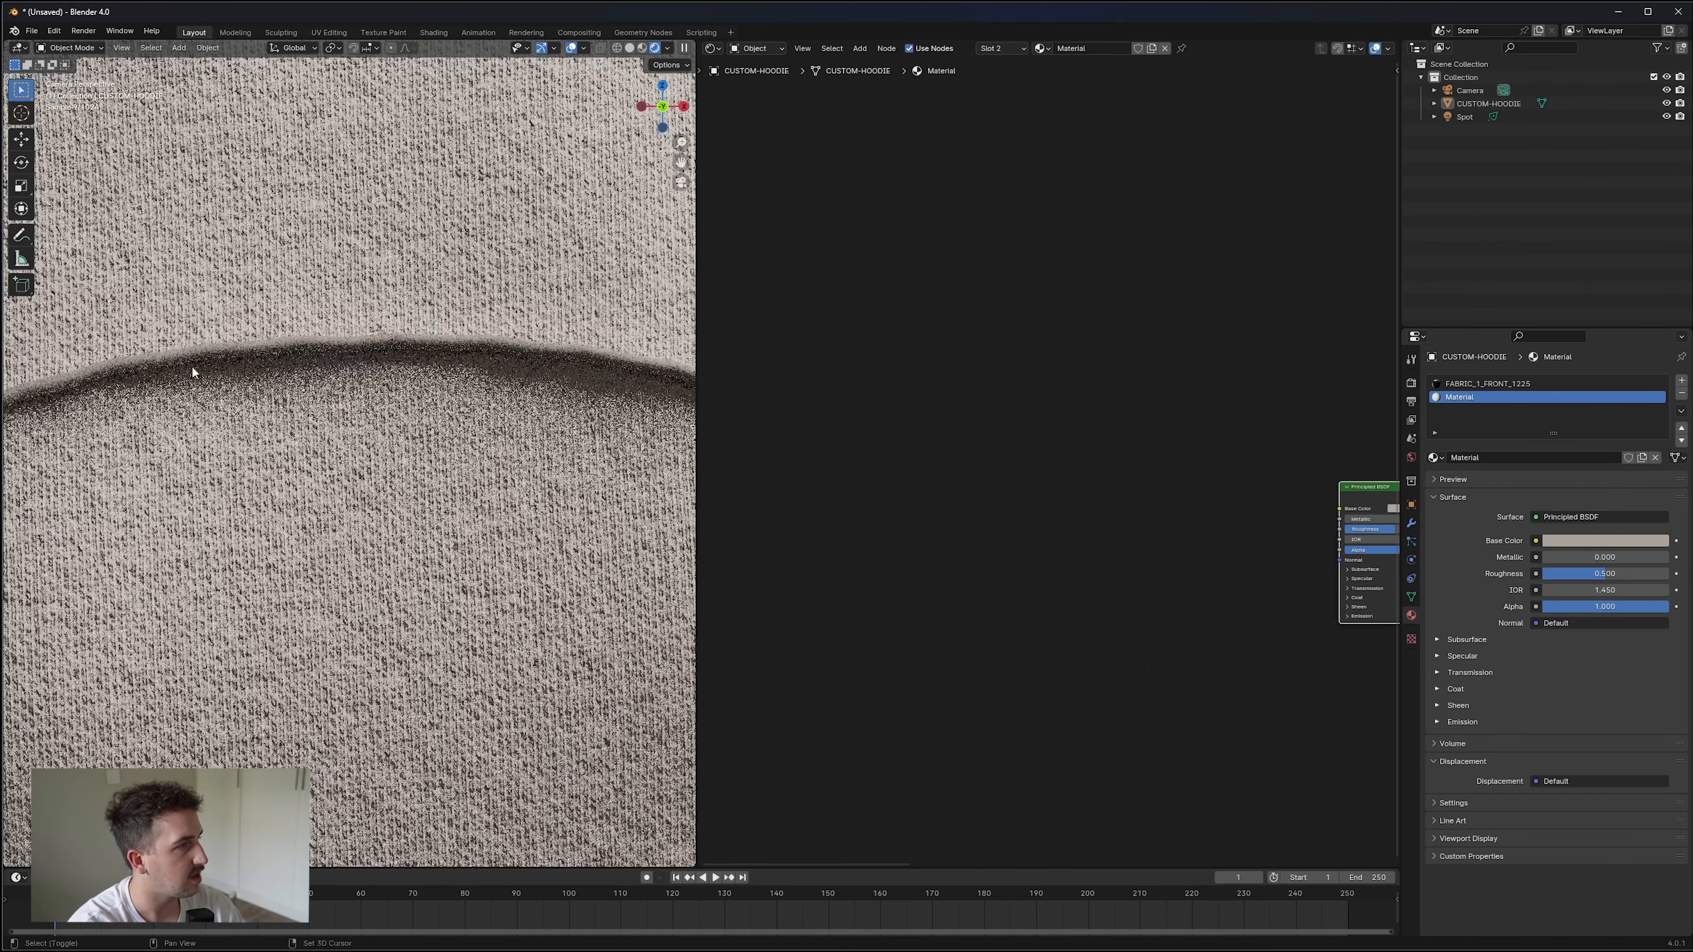
click(1603, 541)
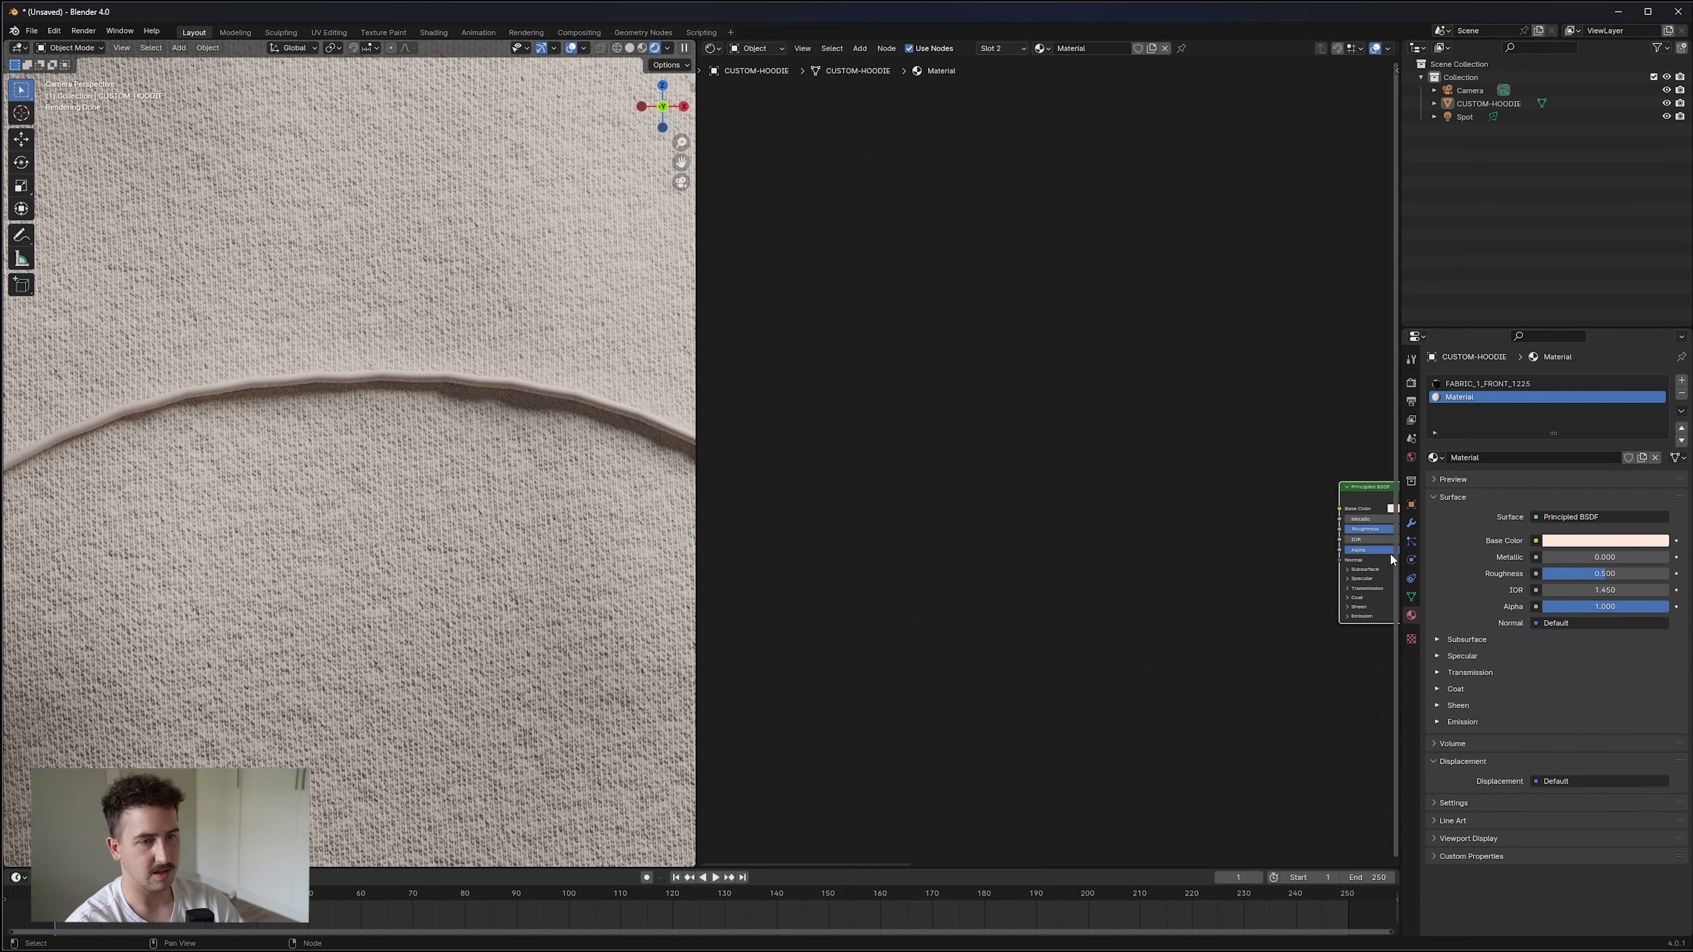
Lower the Roughness of the piping material's Principled BSDF to 0.
drag(1366, 487, 1132, 446)
scroll(1219, 536, up, 10)
middle_drag(1137, 623, 822, 549)
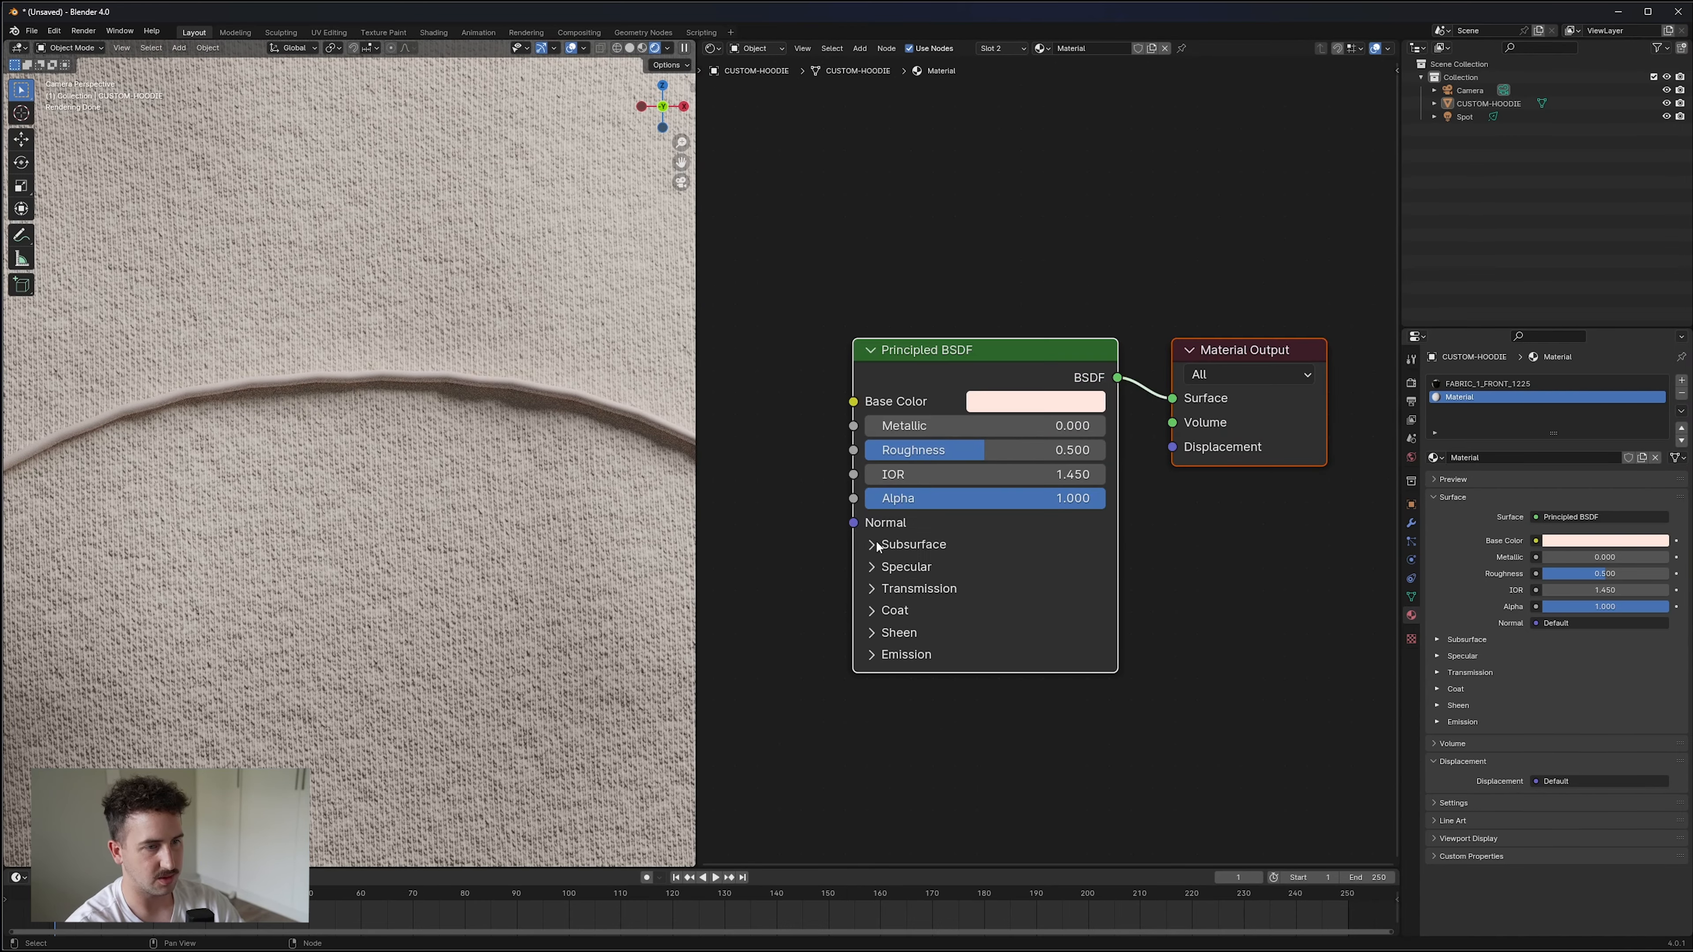
drag(953, 454, 834, 454)
scroll(396, 377, up, 6)
scroll(396, 381, down, 7)
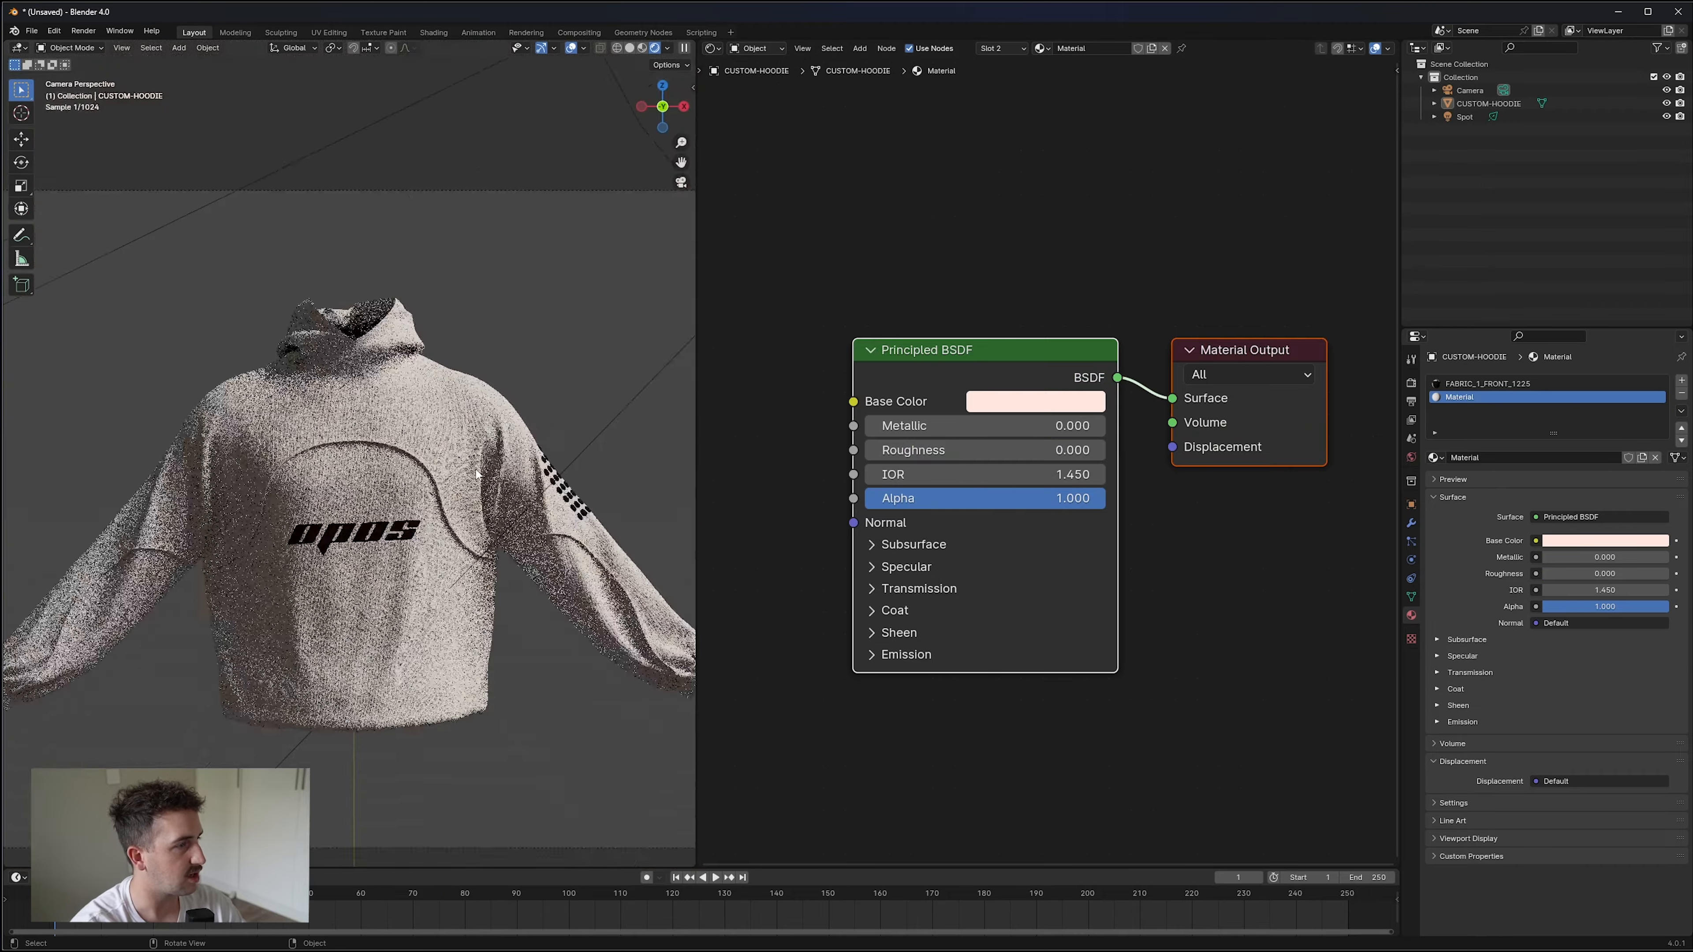
Turn the shader editor area into a 3D viewport and add a plane to the scene.
click(712, 48)
click(747, 78)
middle_drag(1059, 448, 1097, 465)
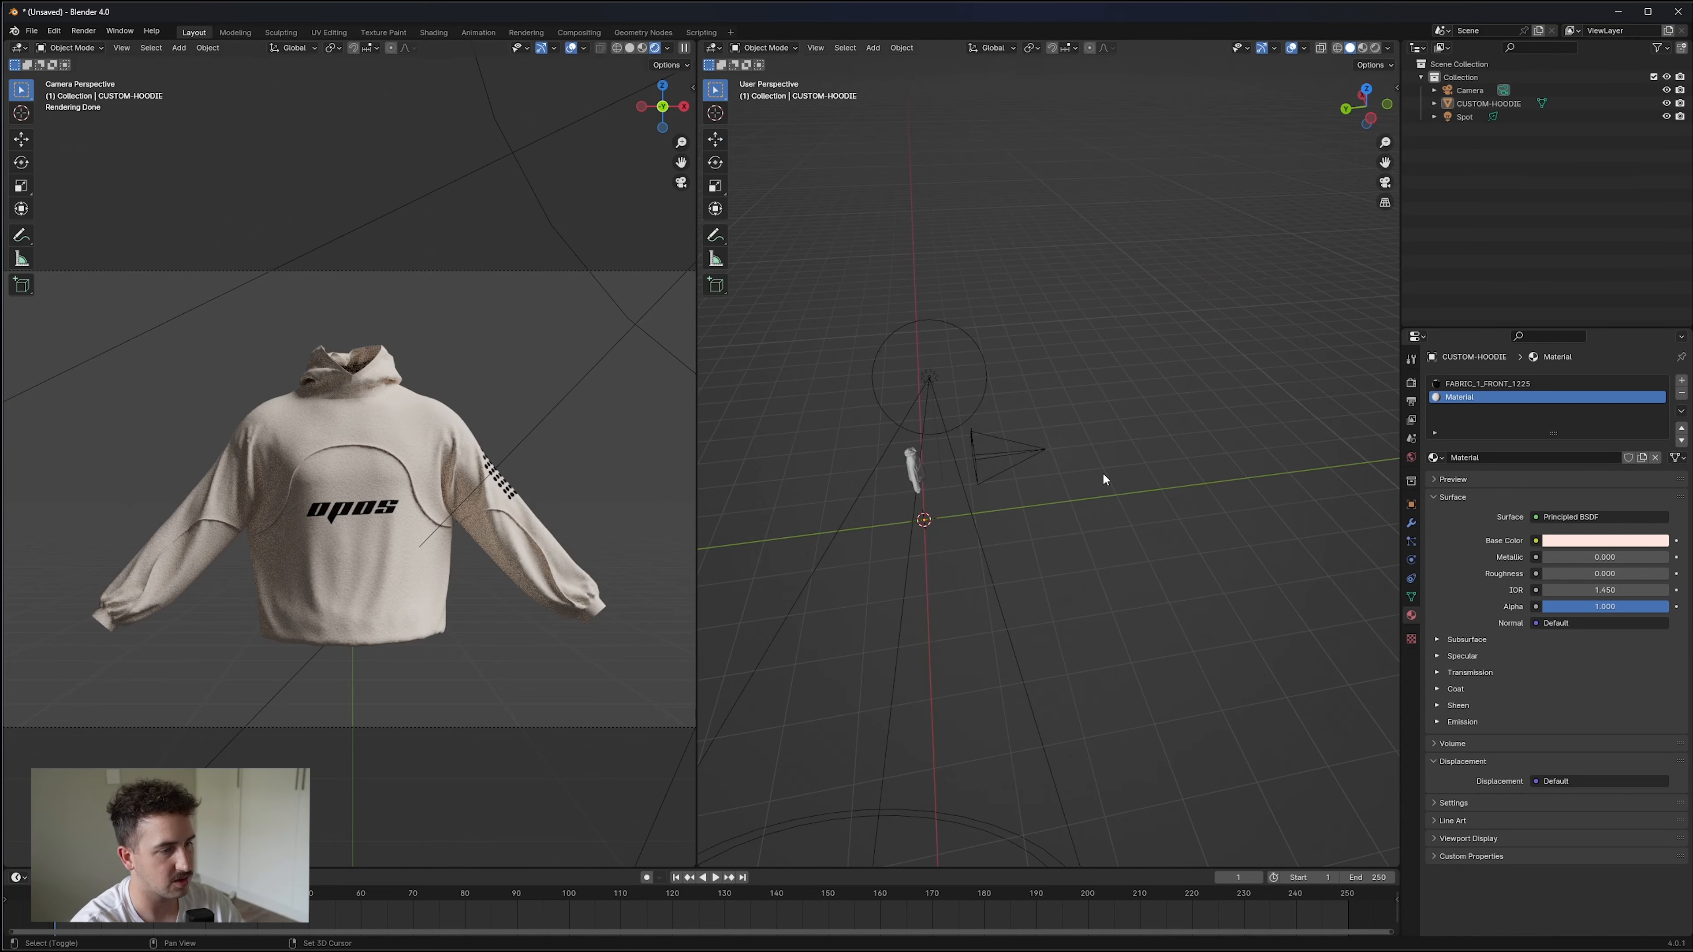
key(shift+a)
click(1142, 489)
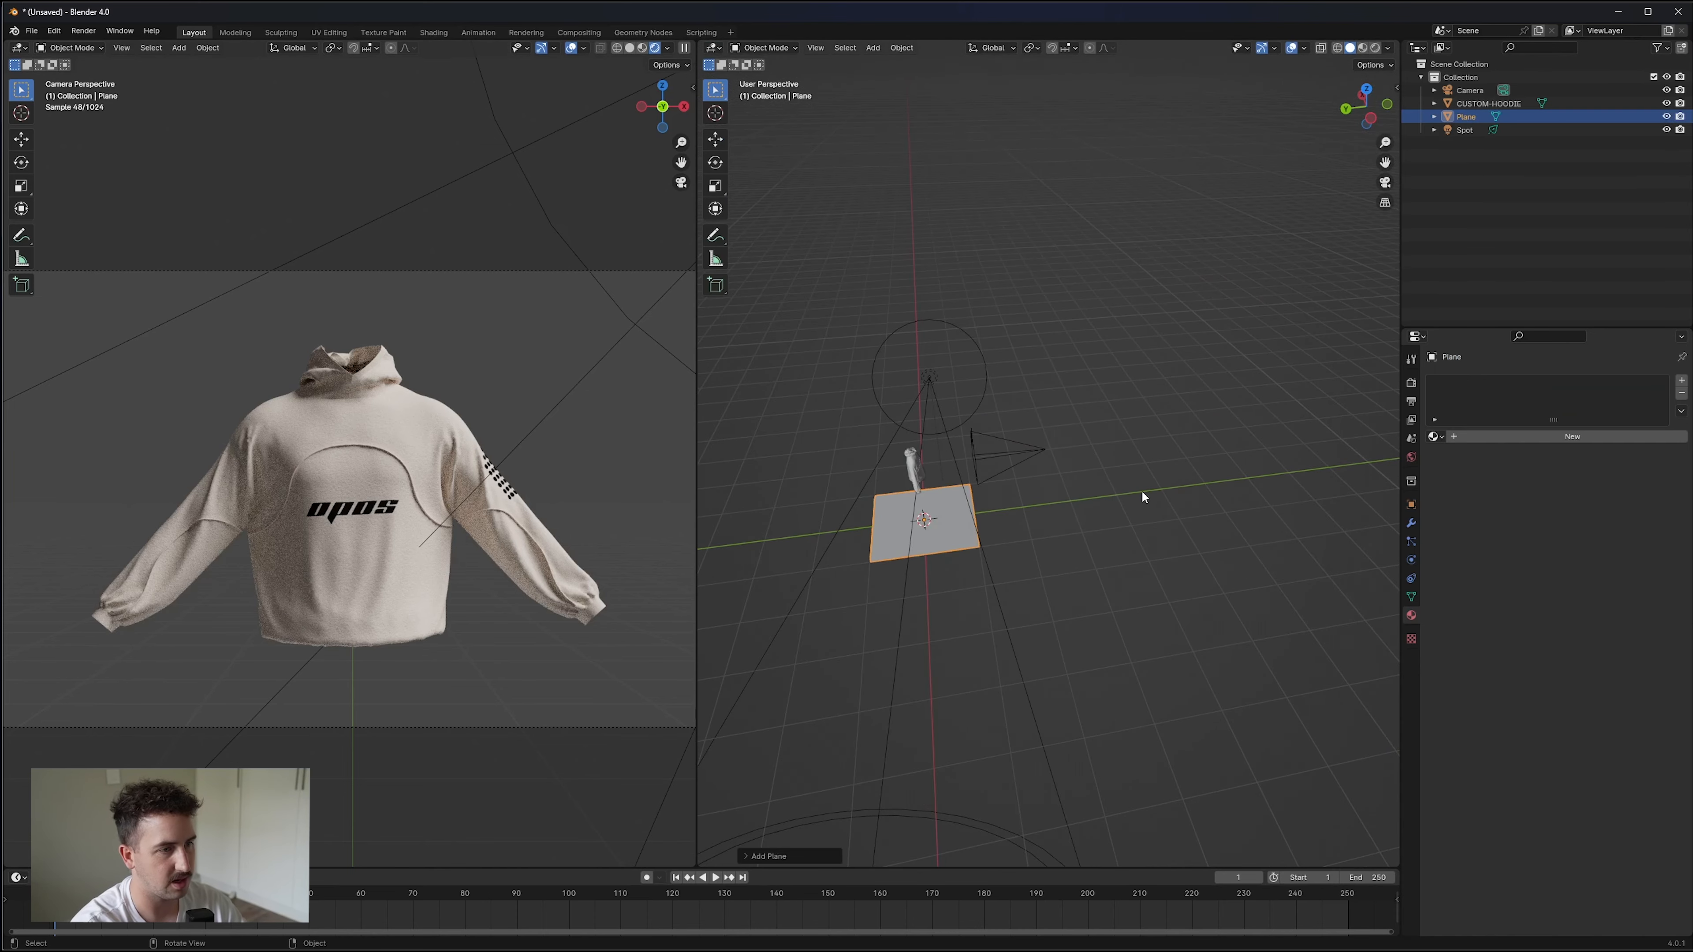
Rotate the plane 90° about the X axis so it stands upright.
key(r)
key(x)
key(9)
key(0)
key(Return)
Raise the plane along Z and move it back along Y to form a backdrop behind the hoodie.
key(g)
key(z)
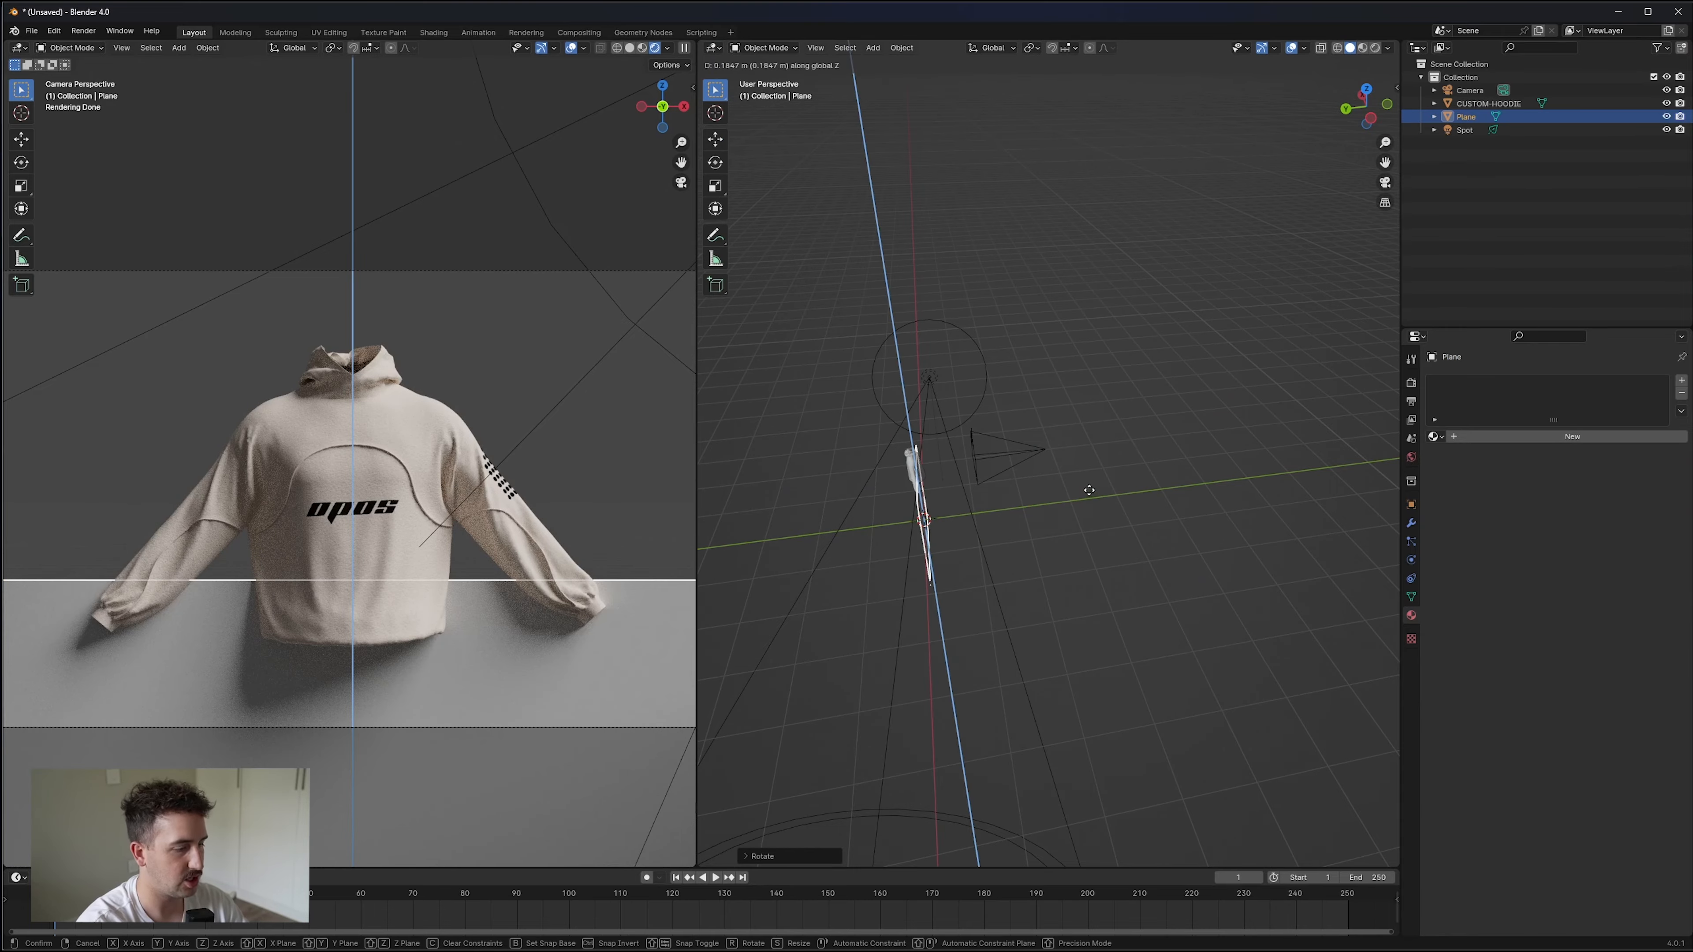
click(1071, 457)
key(g)
key(y)
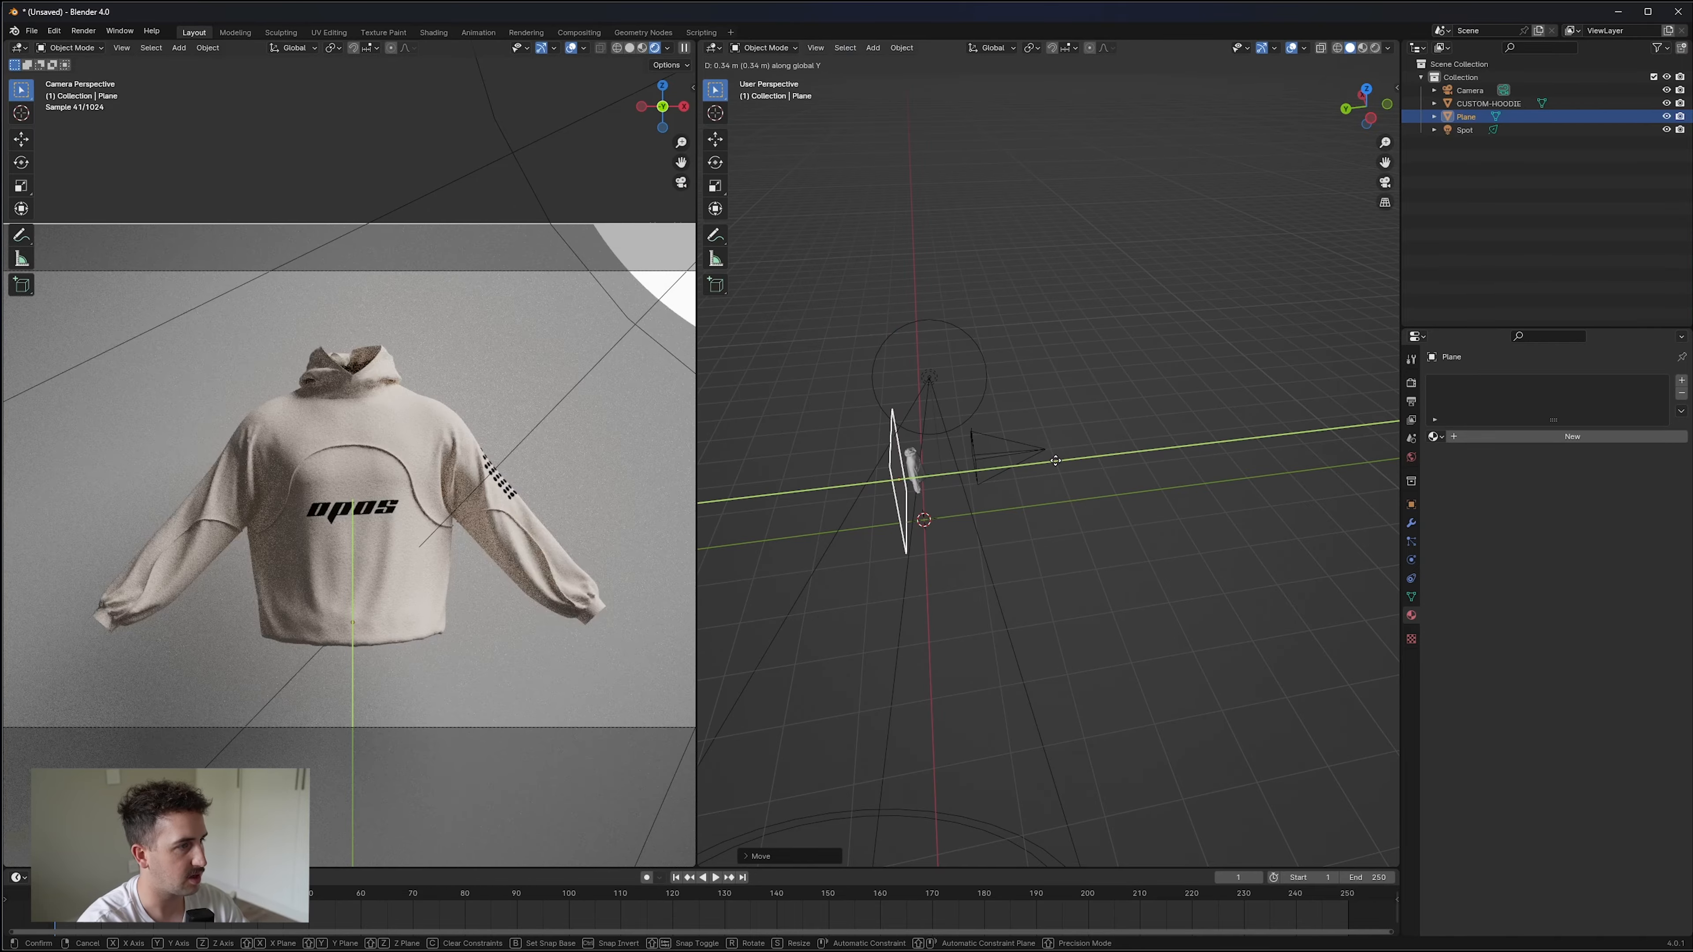
click(1046, 461)
scroll(363, 428, down, 1)
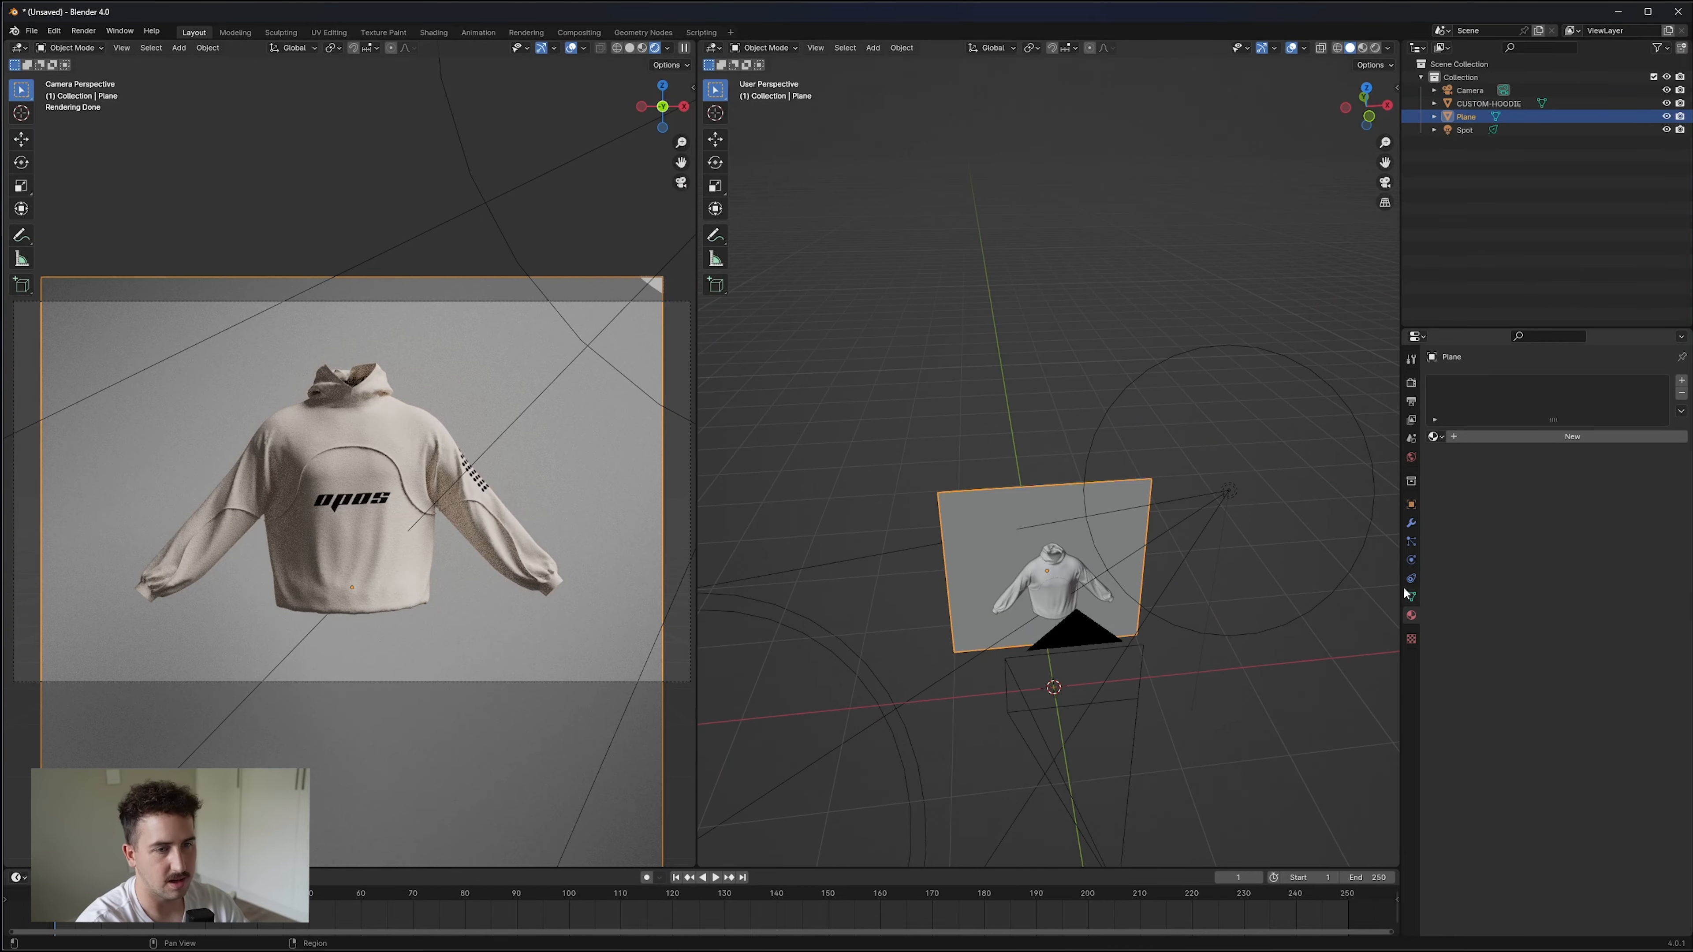
Give the backdrop plane a new material with a yellow base colour.
click(1493, 436)
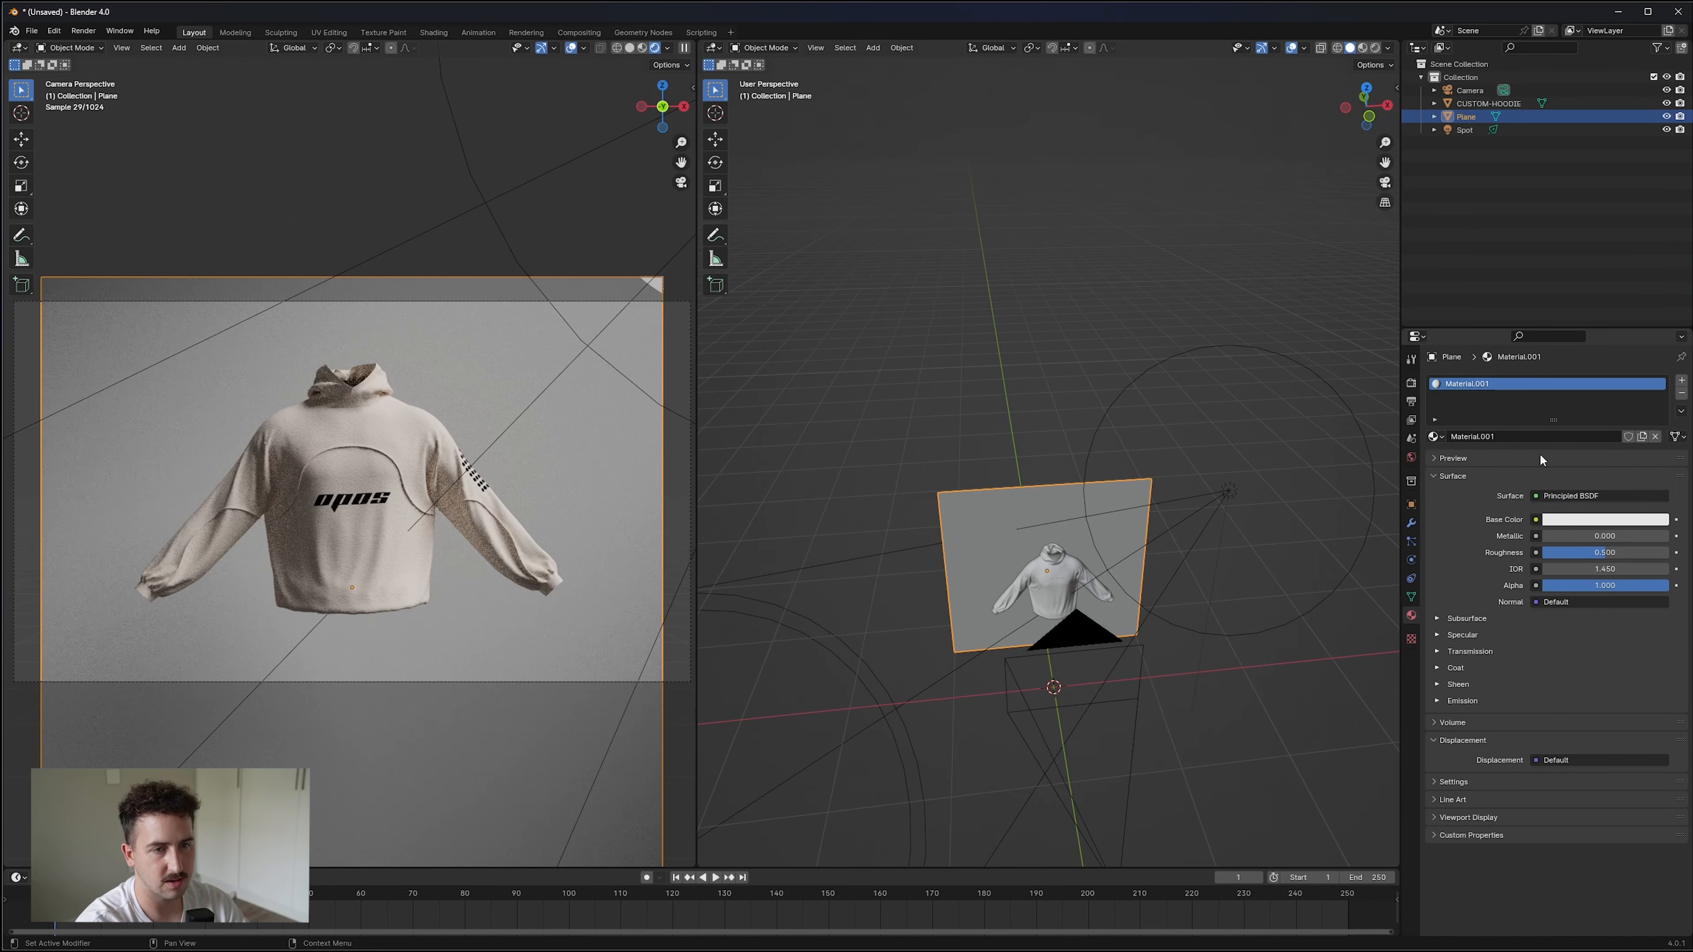
click(1605, 519)
click(1539, 399)
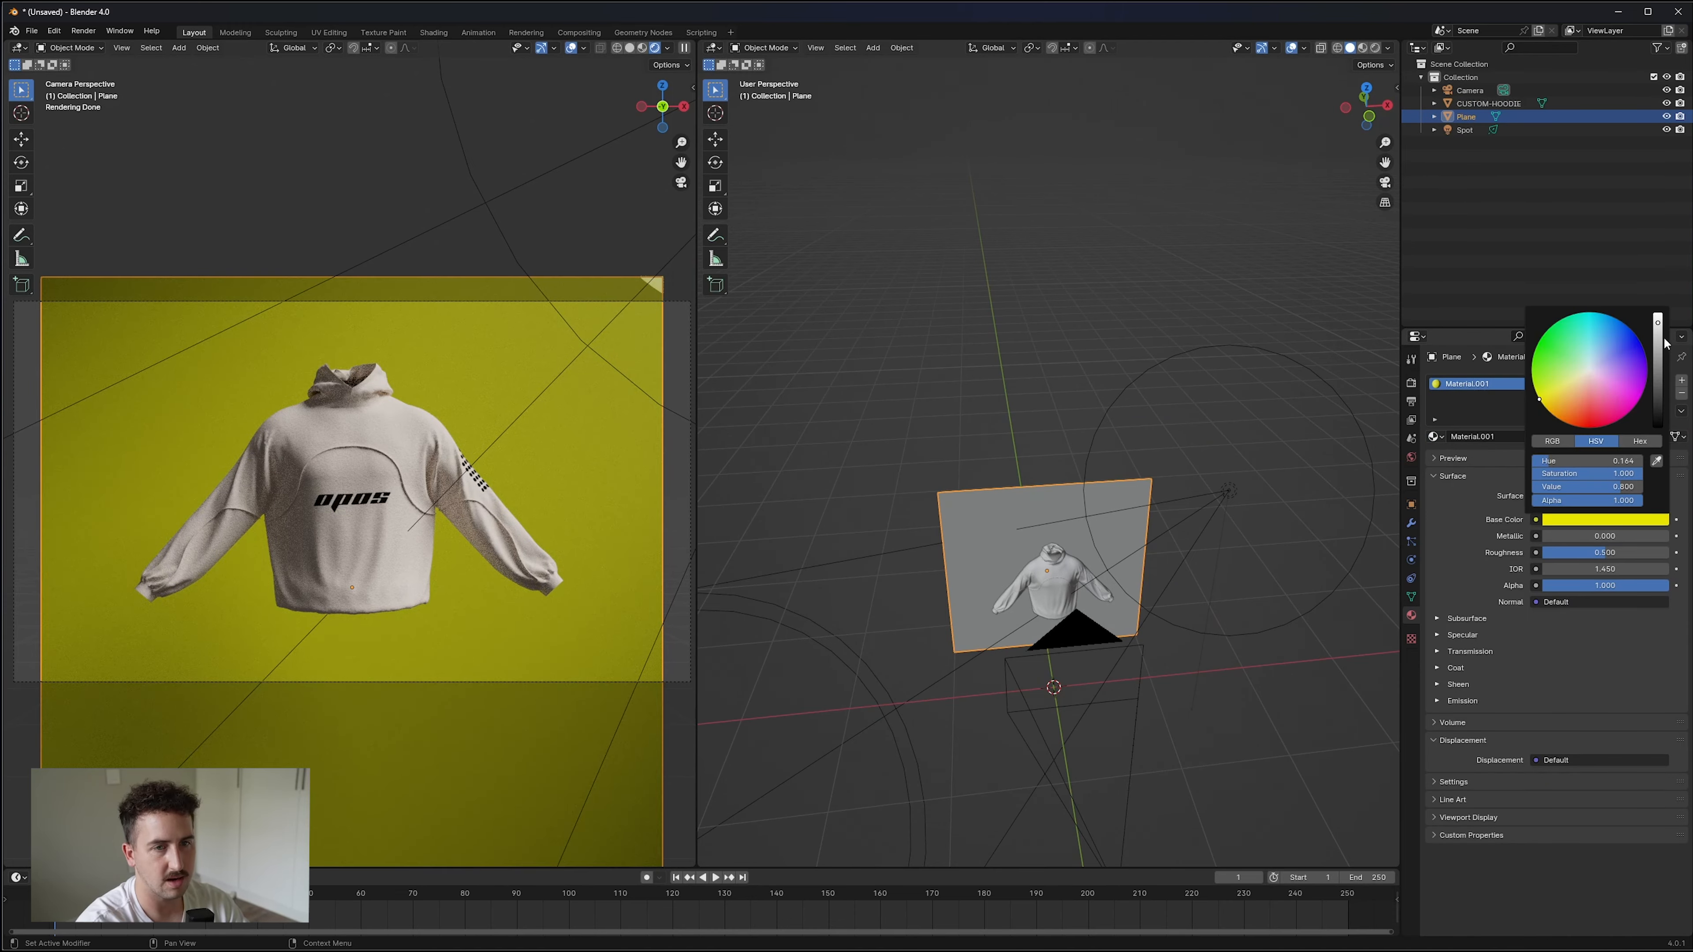
Select the hoodie, enlarge the timeline area and enable auto keying.
middle_drag(1105, 662, 1197, 682)
click(1092, 646)
middle_drag(1092, 646, 1125, 668)
drag(571, 869, 572, 822)
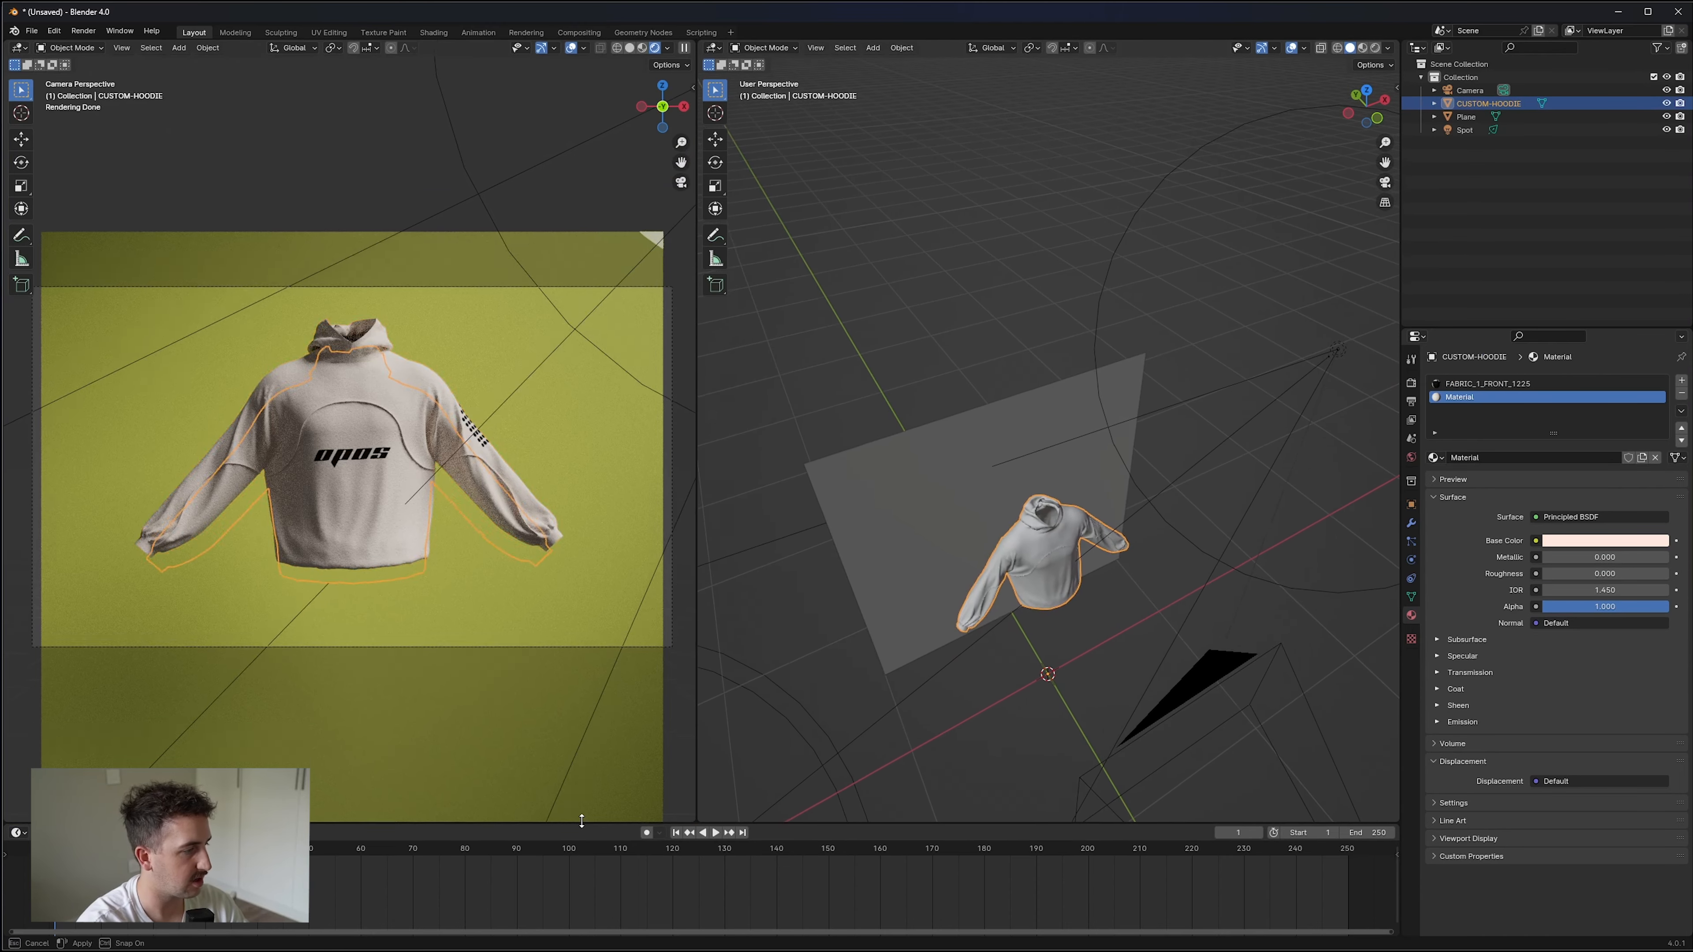
click(19, 829)
click(197, 718)
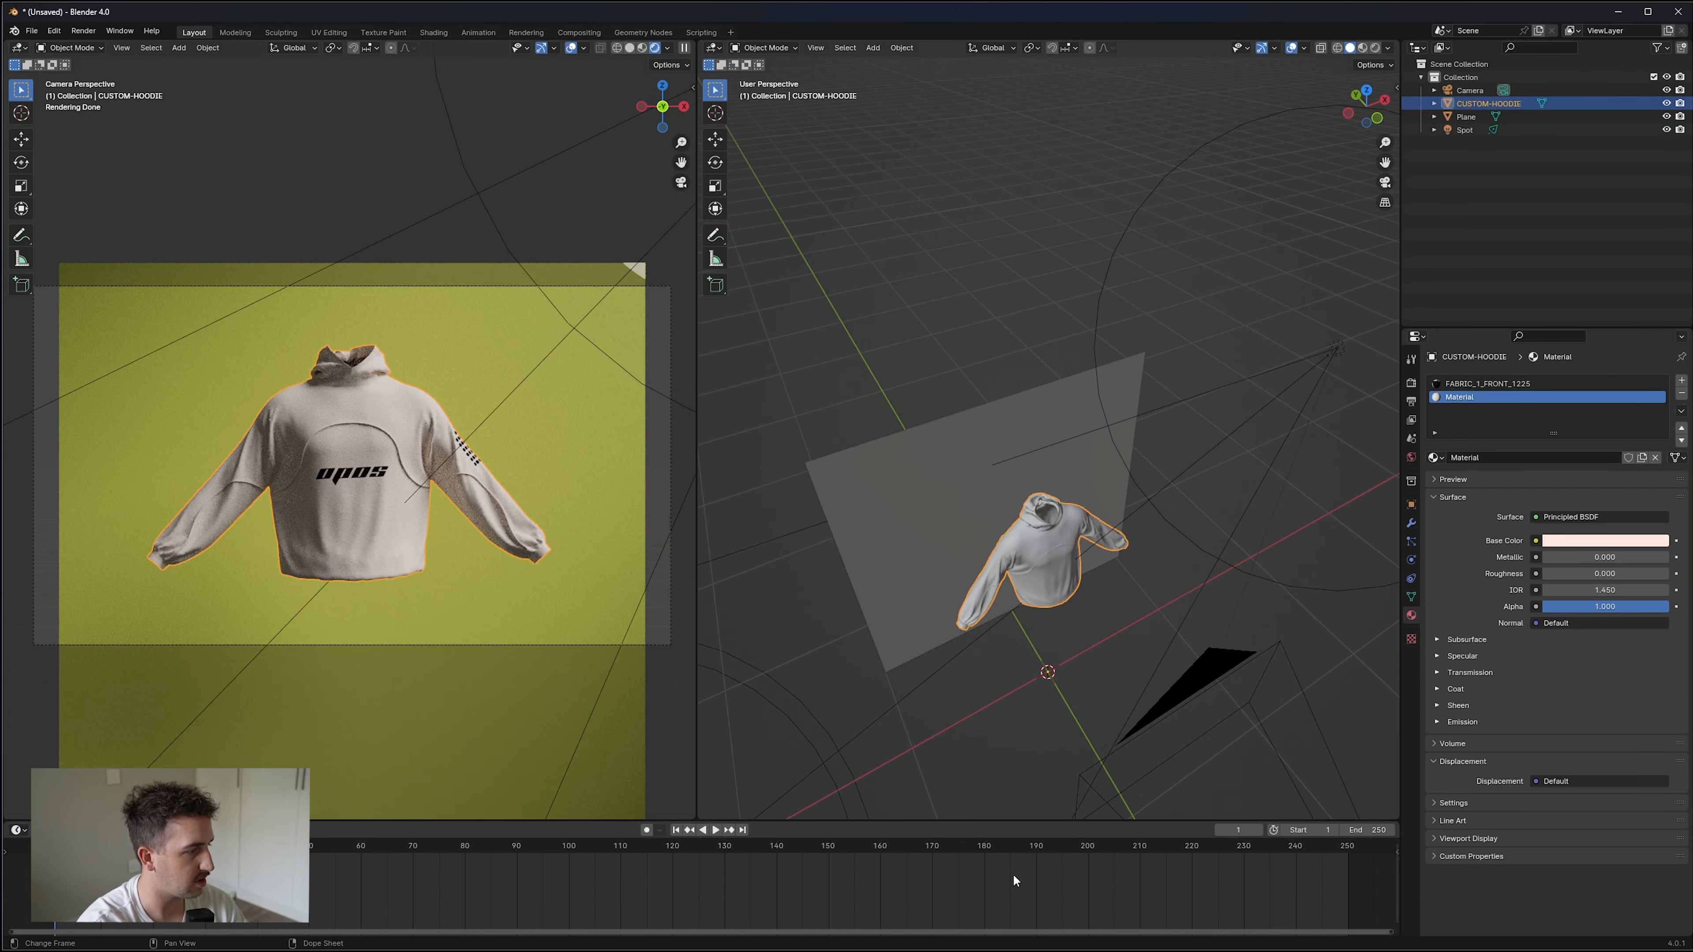
click(647, 830)
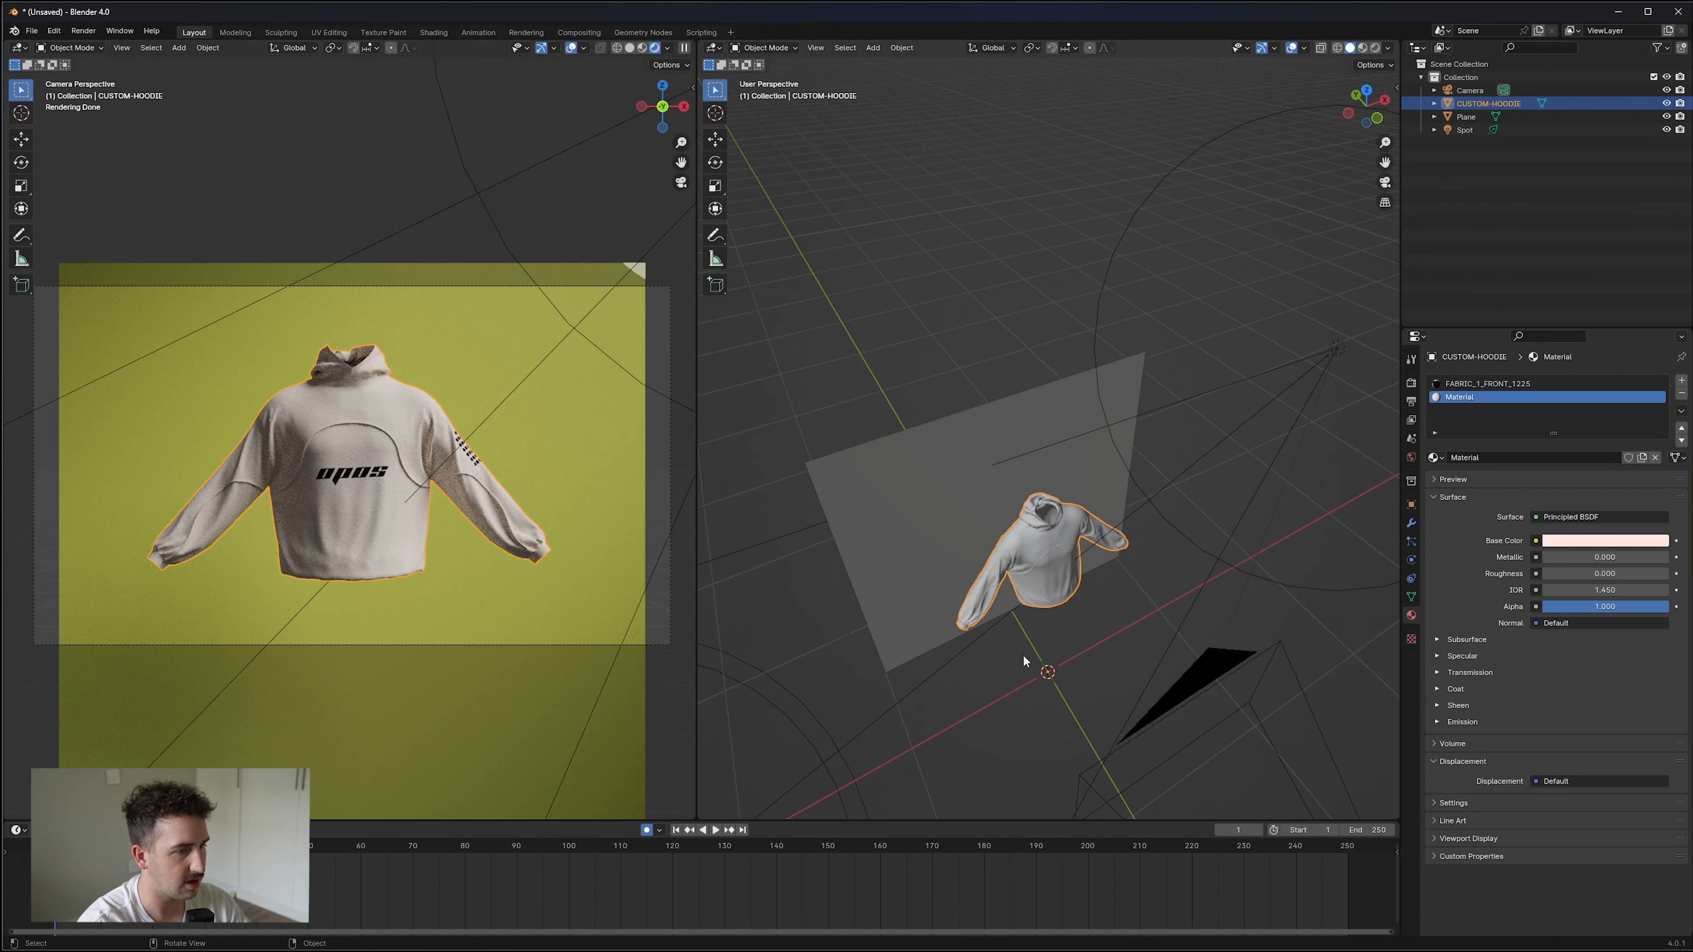
Rotate the hoodie by 0° about Z to key its starting rotation at frame 1.
key(r)
key(z)
key(0)
key(Return)
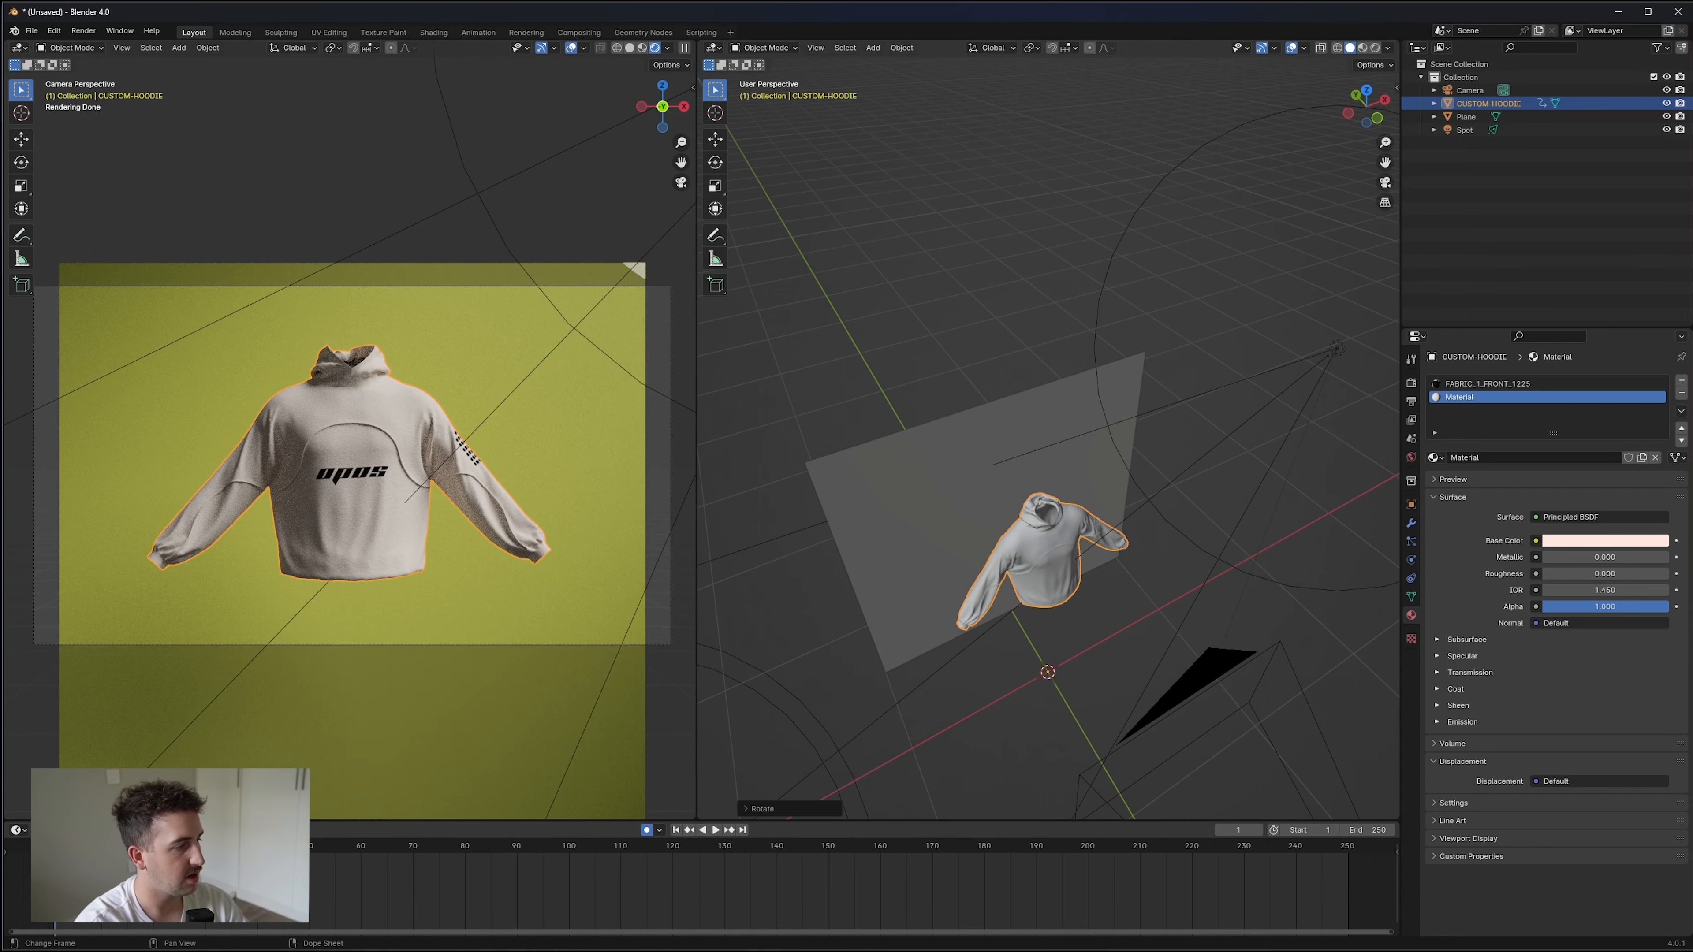
Go to frame 250 and rotate the hoodie a full turn about the vertical axis to key its end rotation.
drag(512, 848, 1353, 847)
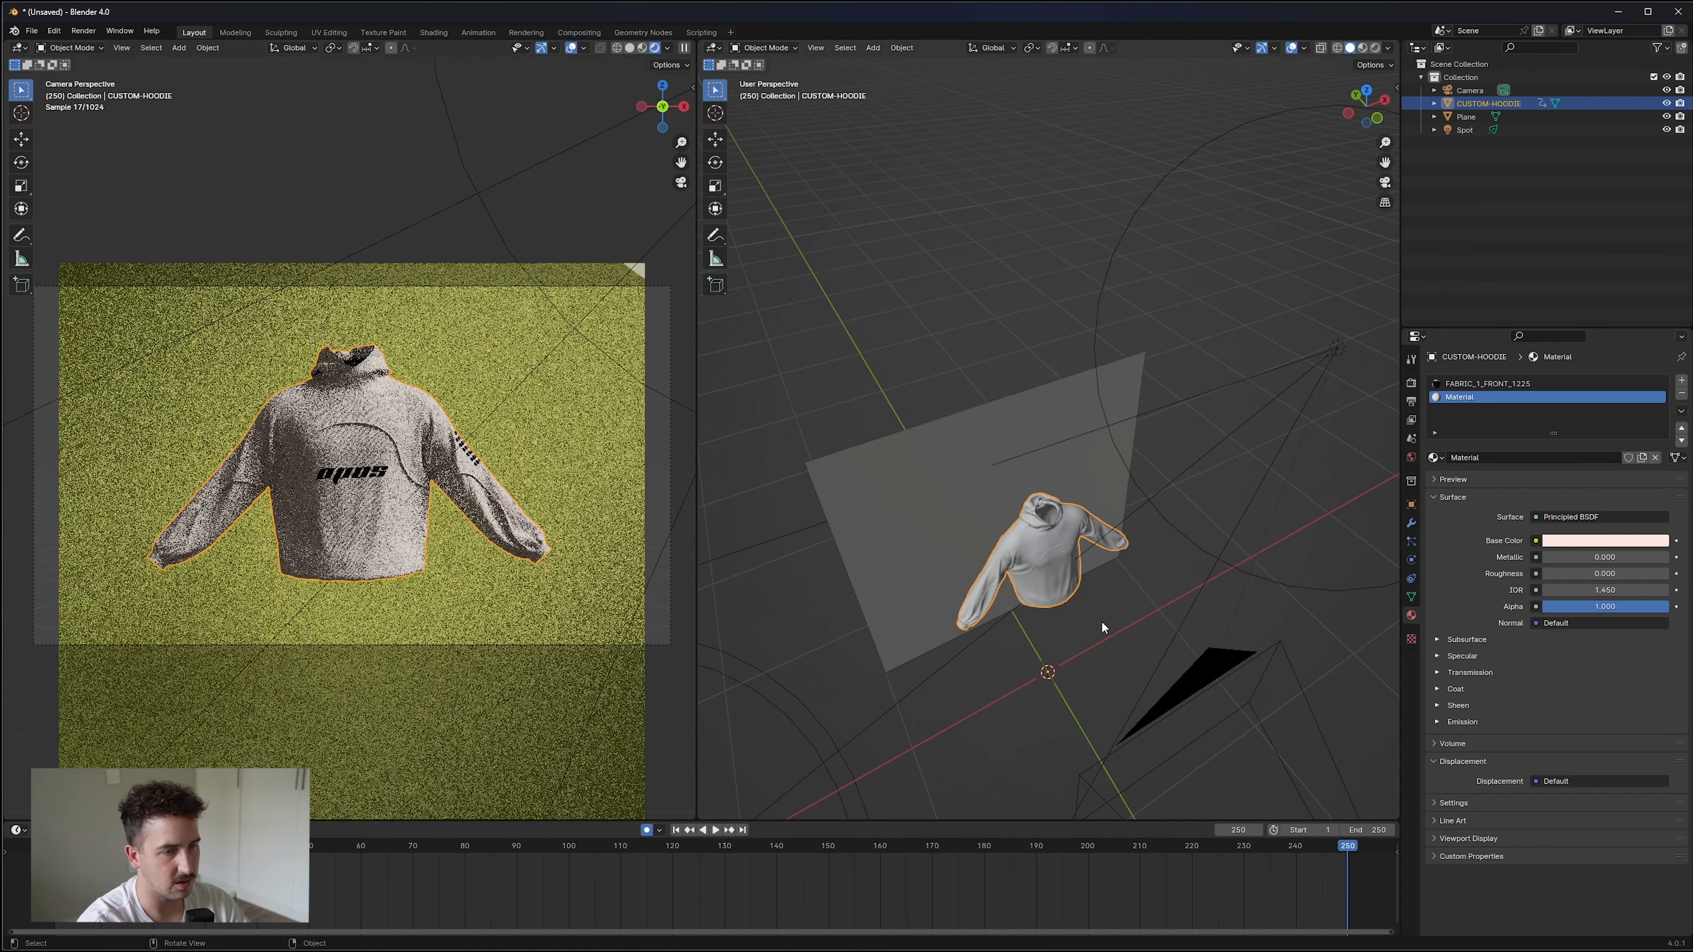
key(s)
key(r)
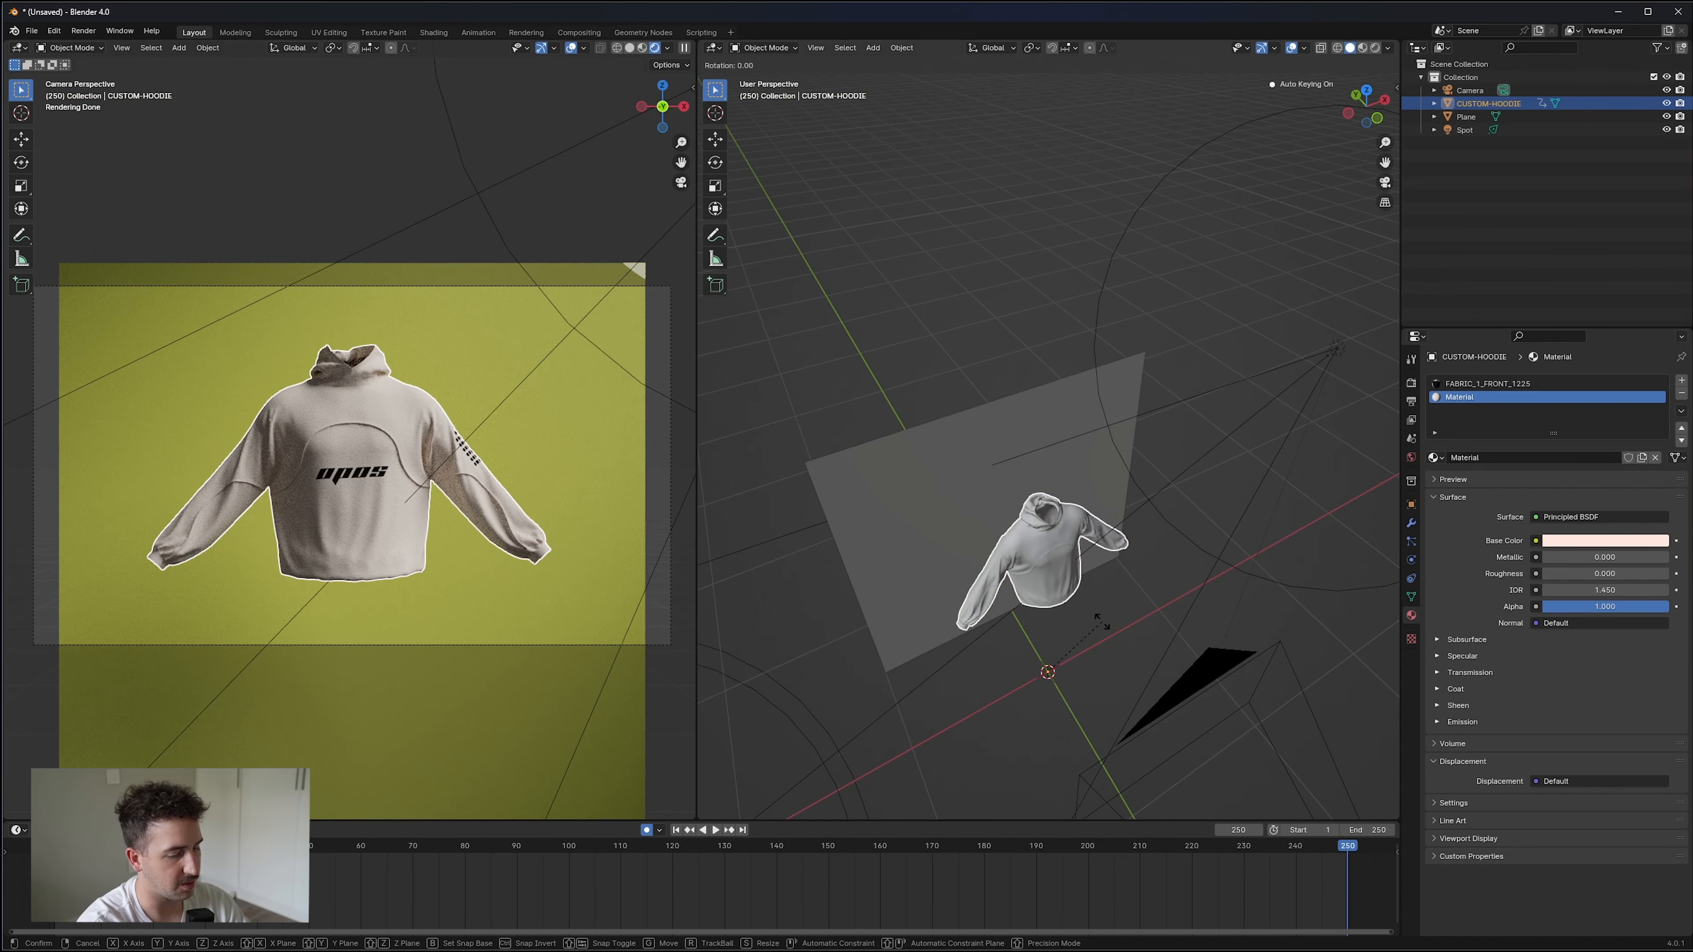
click(1102, 623)
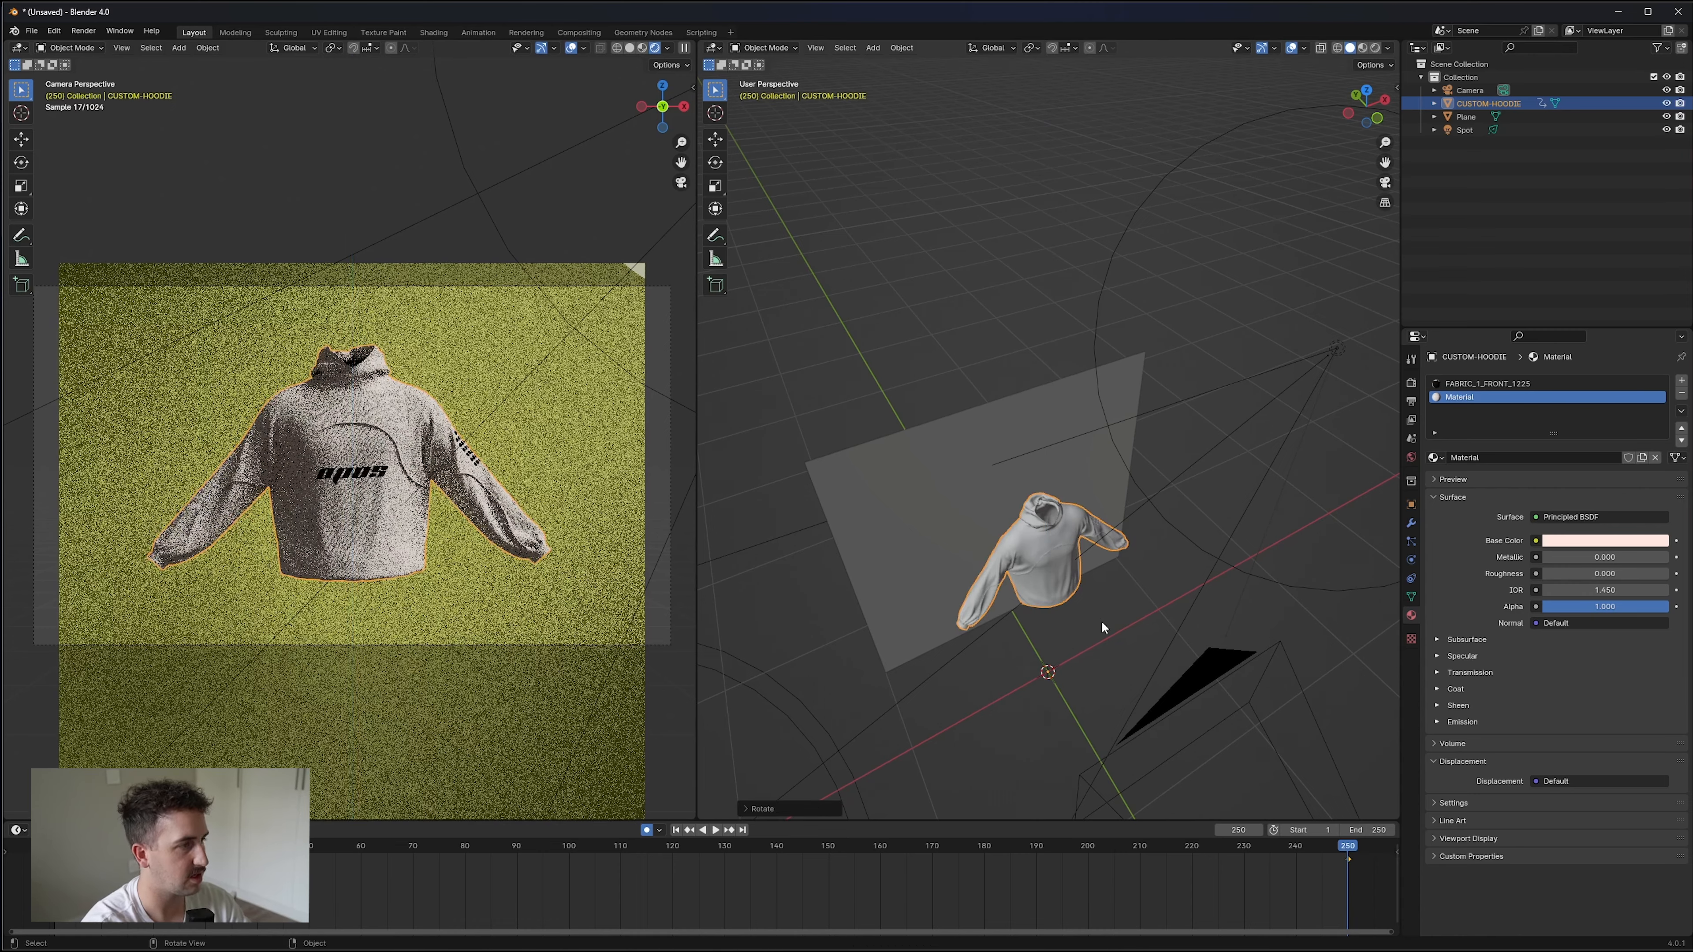
Play back the hoodie's turn and set the rotation keyframes' interpolation mode to Linear.
key(space)
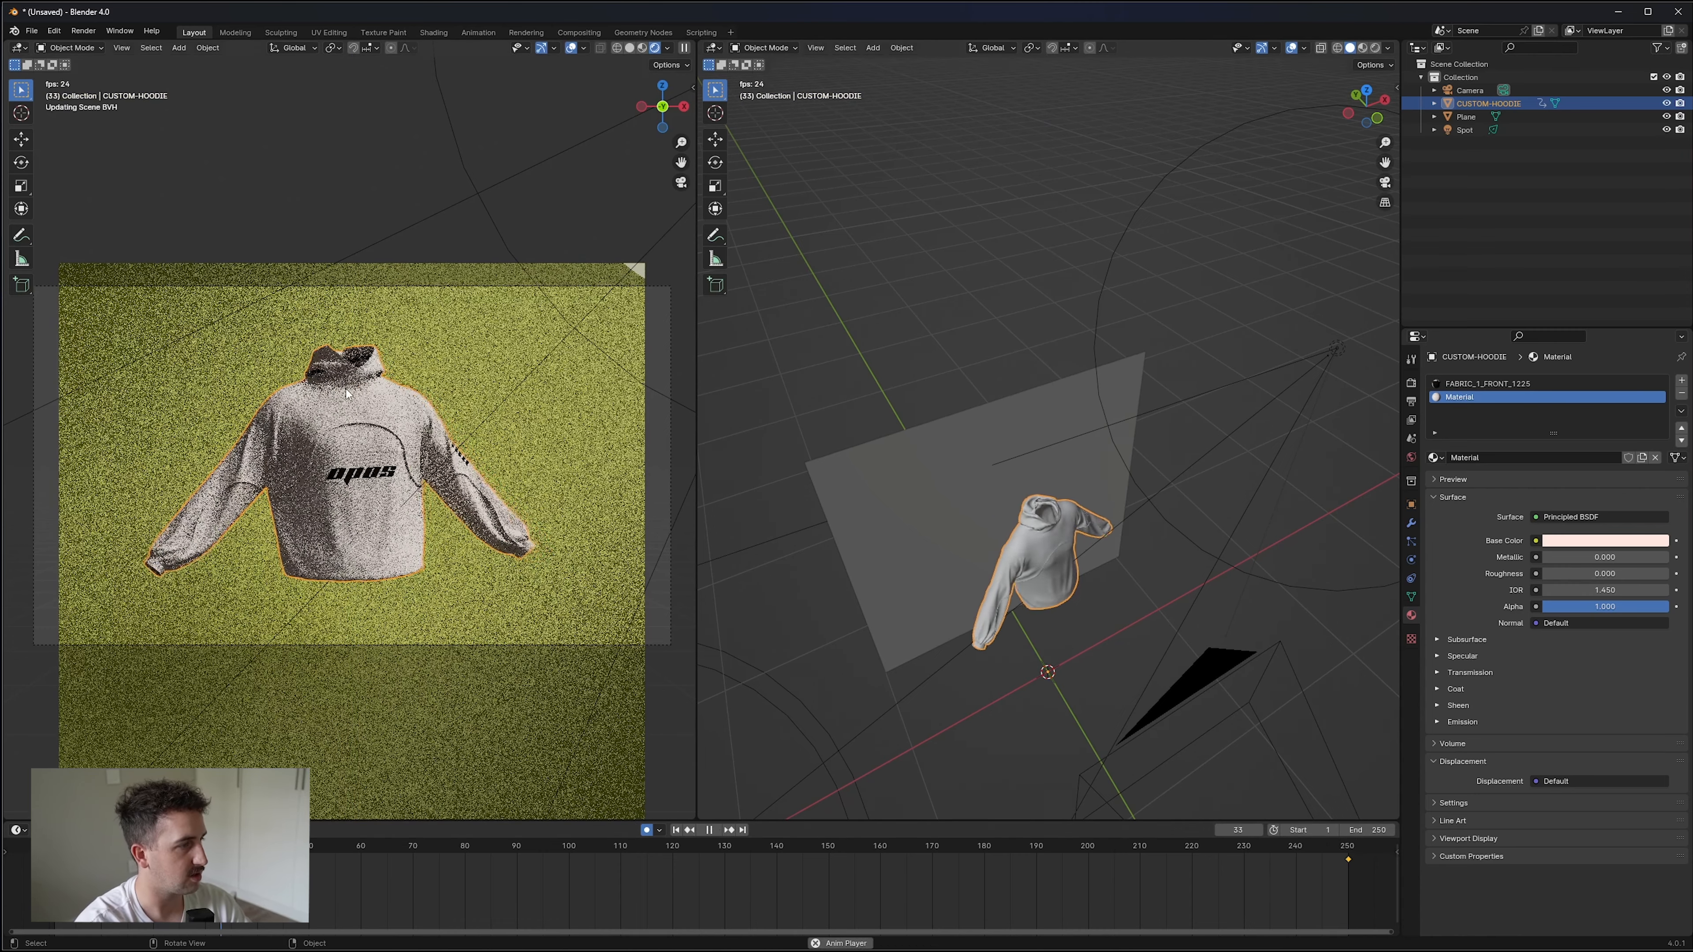
key(space)
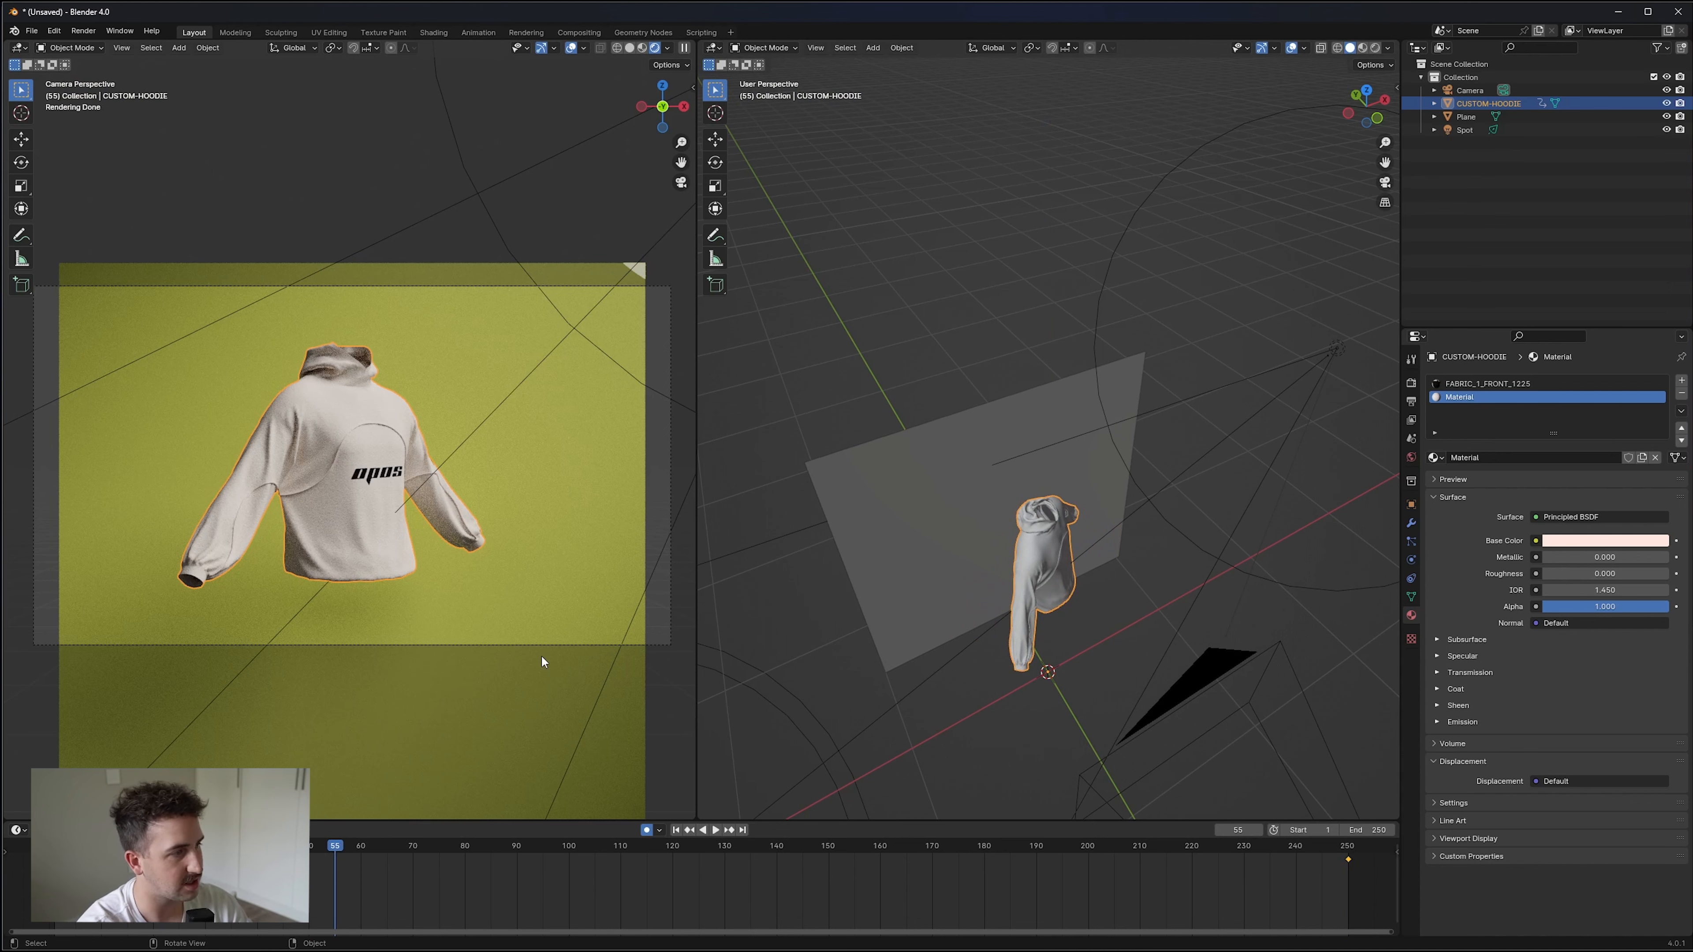
right_click(533, 894)
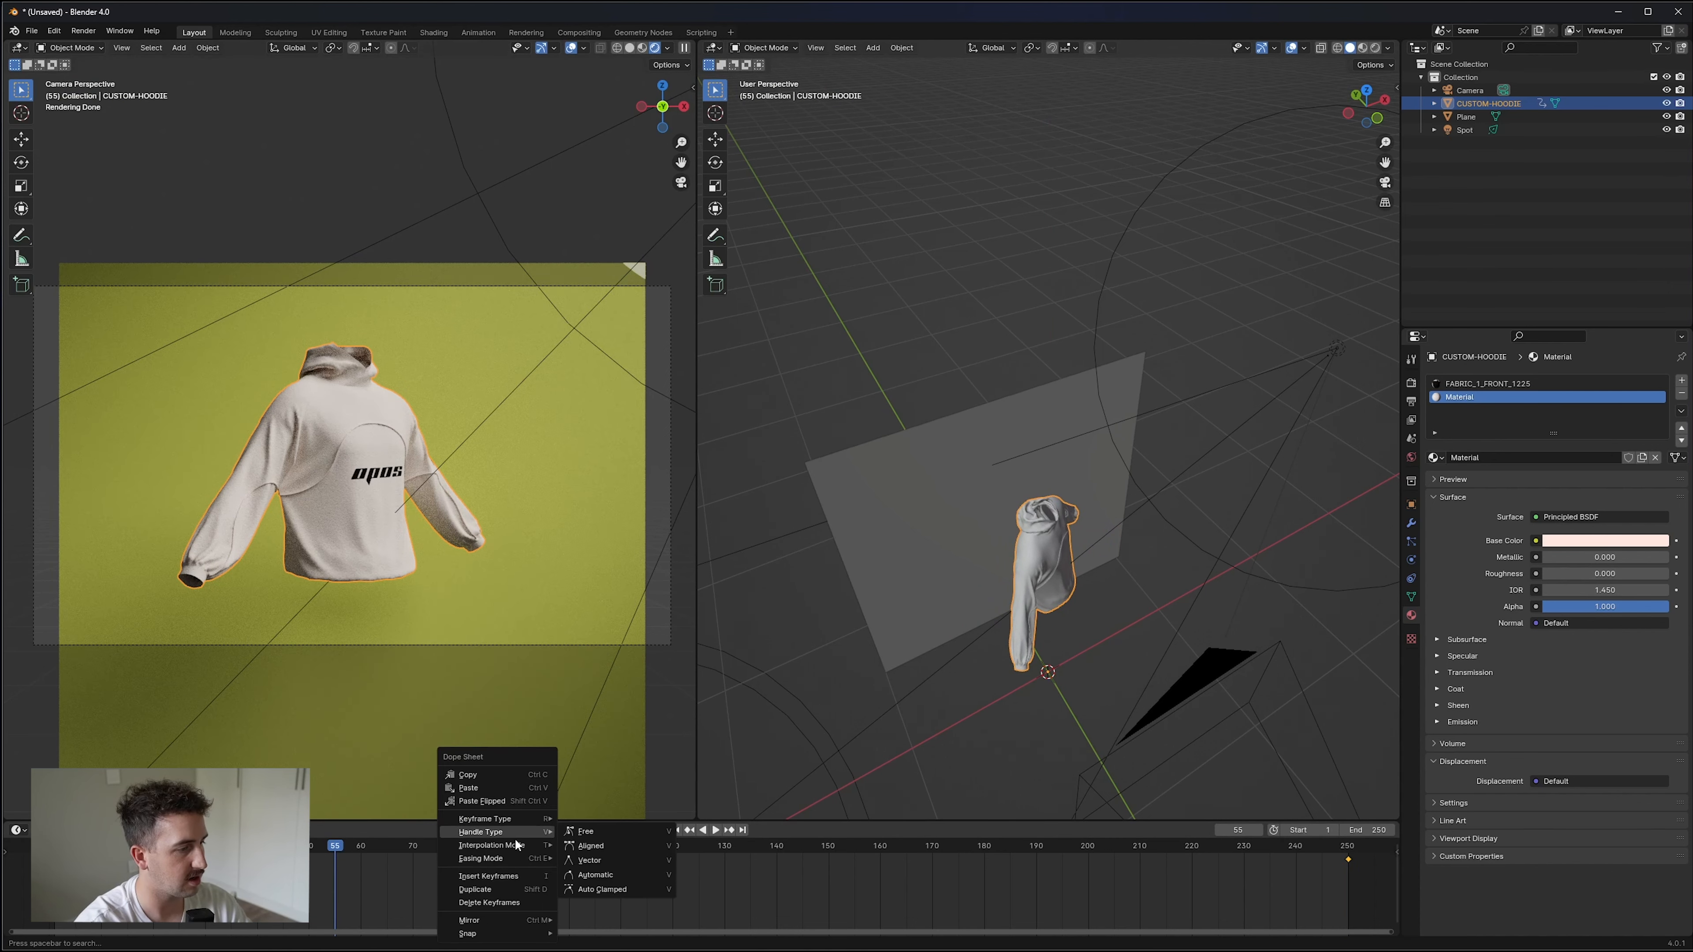
mouse_move(543, 844)
click(587, 771)
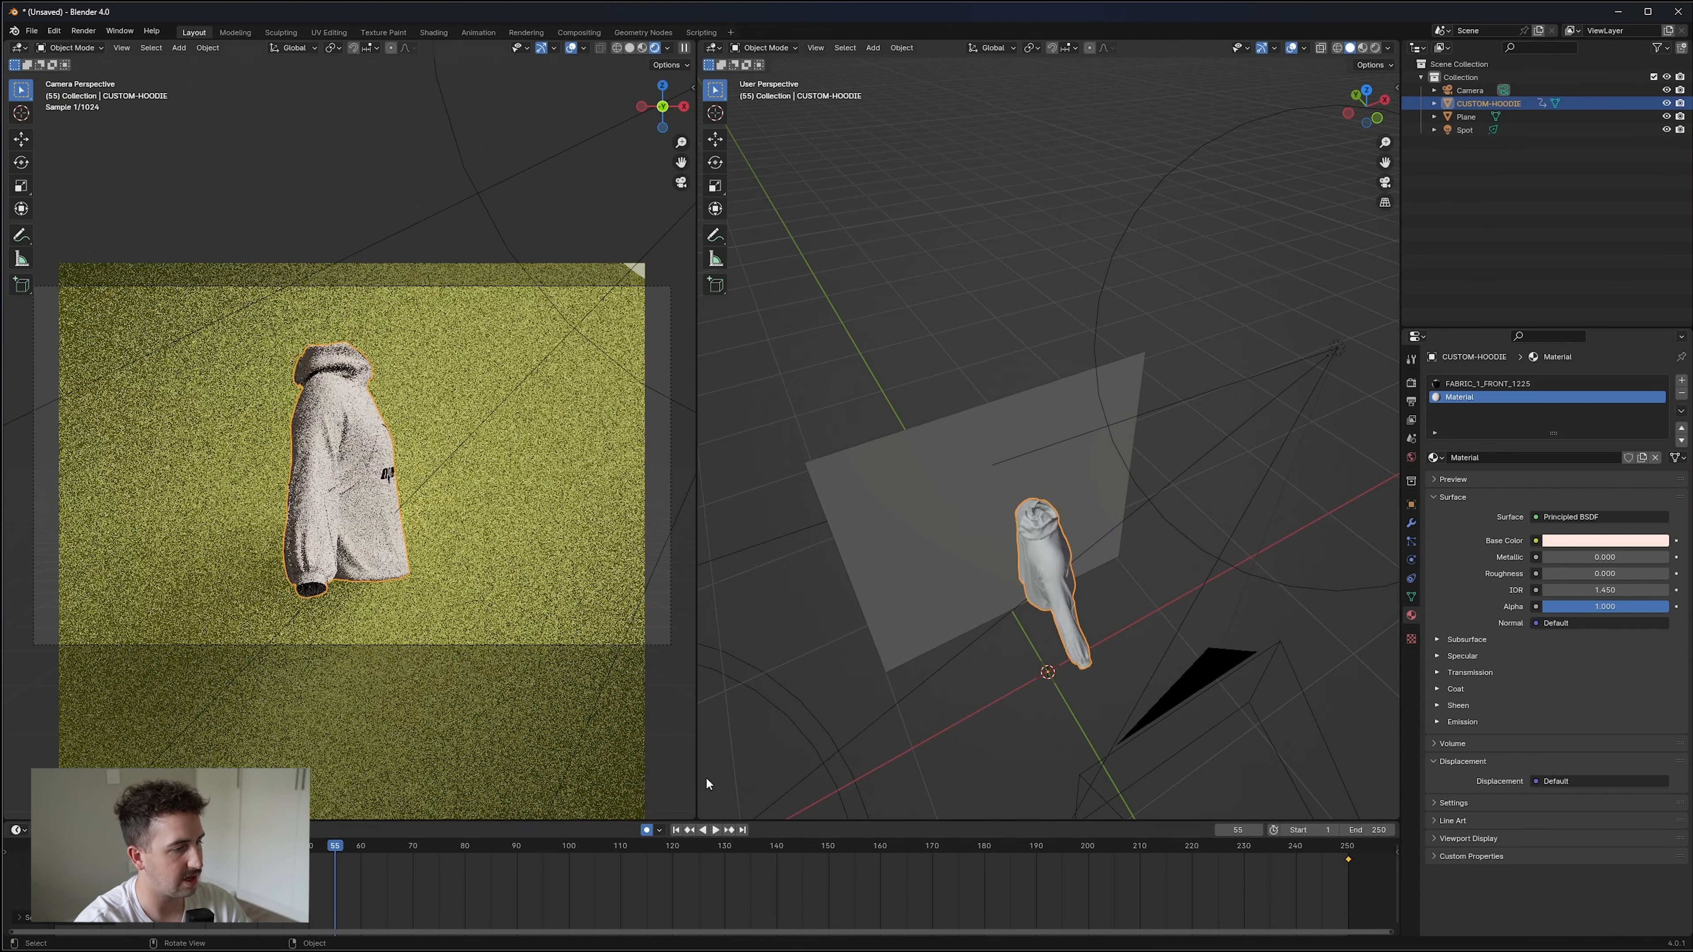
Play back the hoodie's turntable animation and return to frame 1.
key(space)
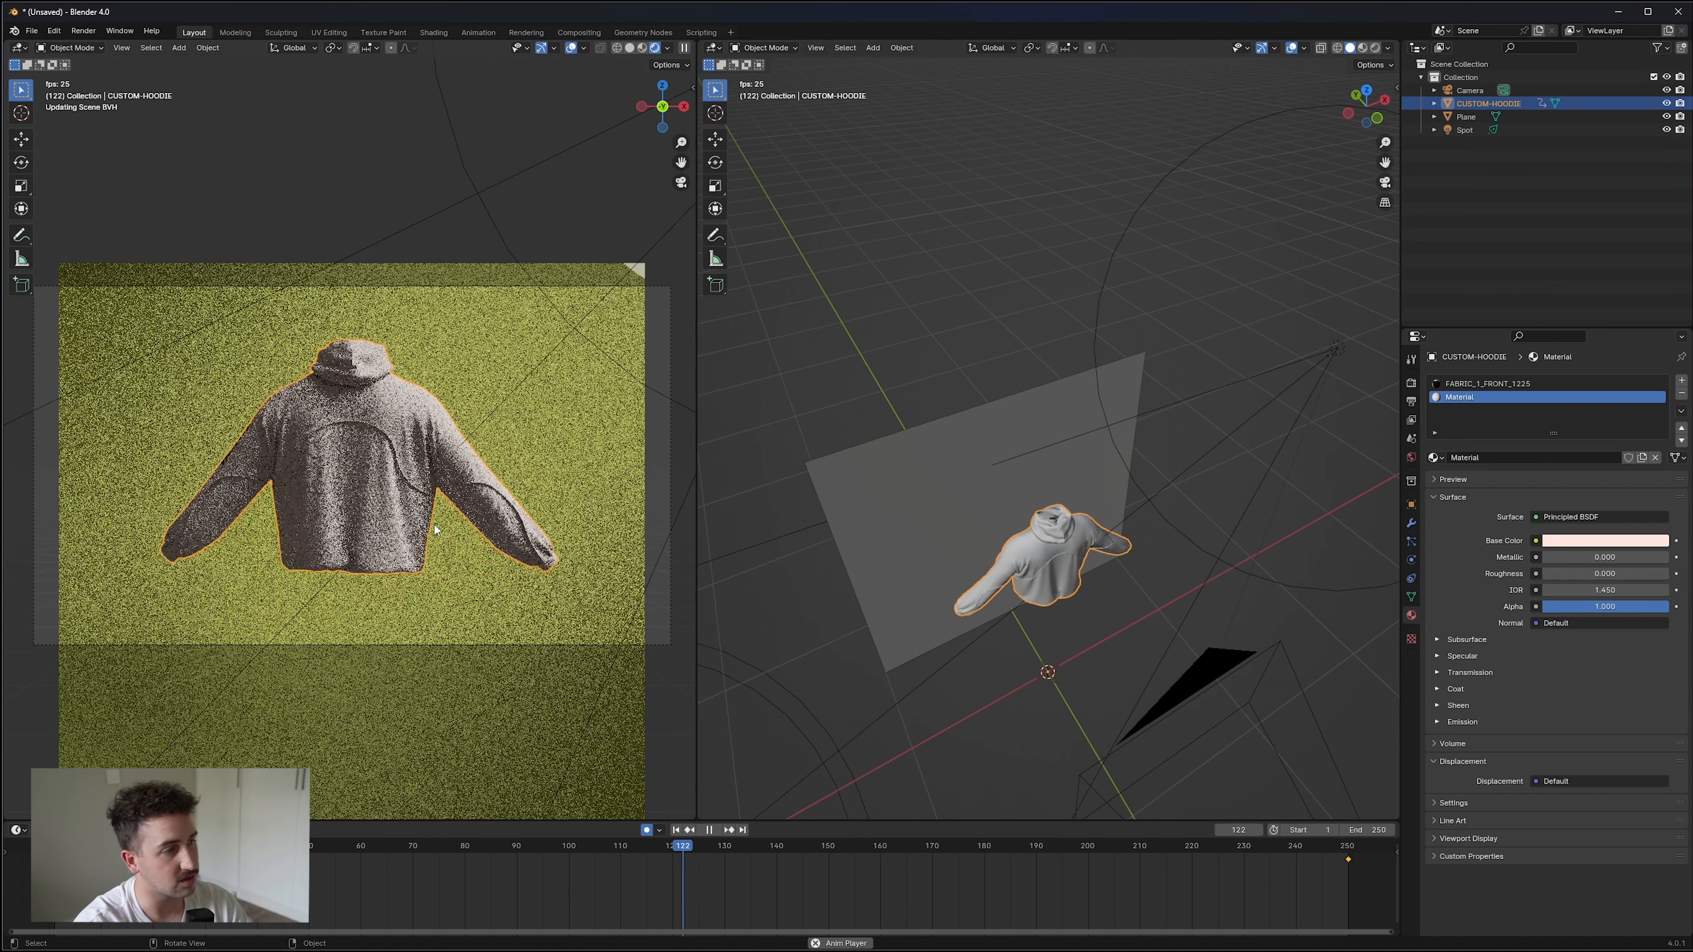
key(space)
key(shift+Left)
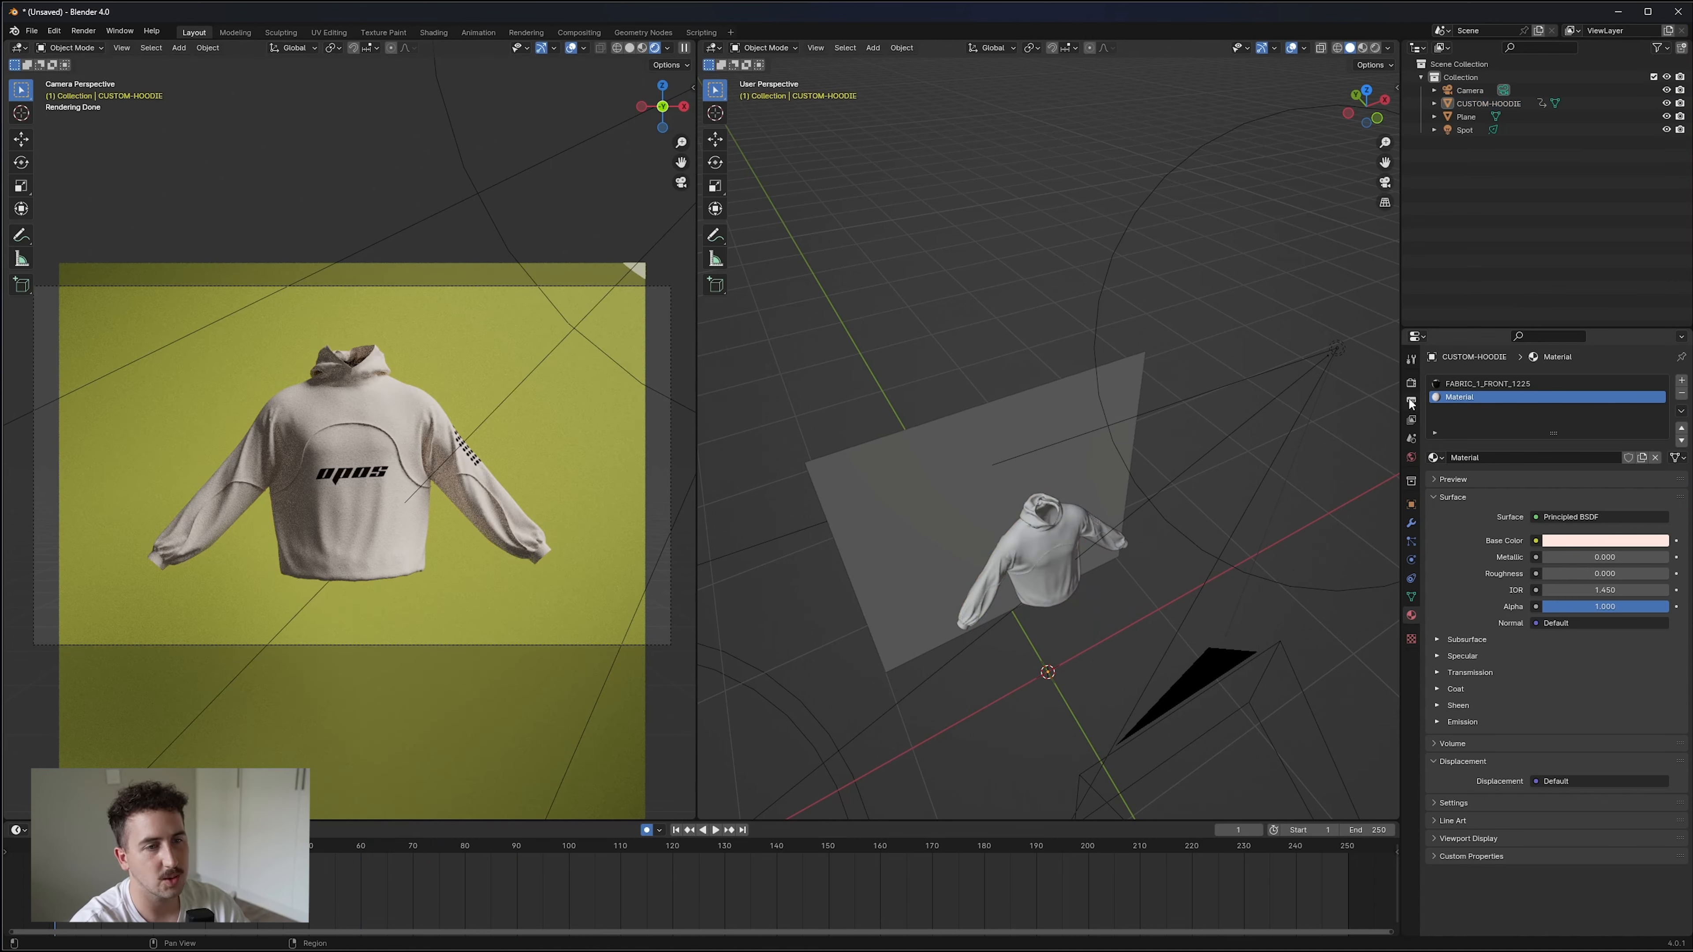
Show the scene's output settings and scale up the backdrop plane to cover the camera frame.
click(1412, 403)
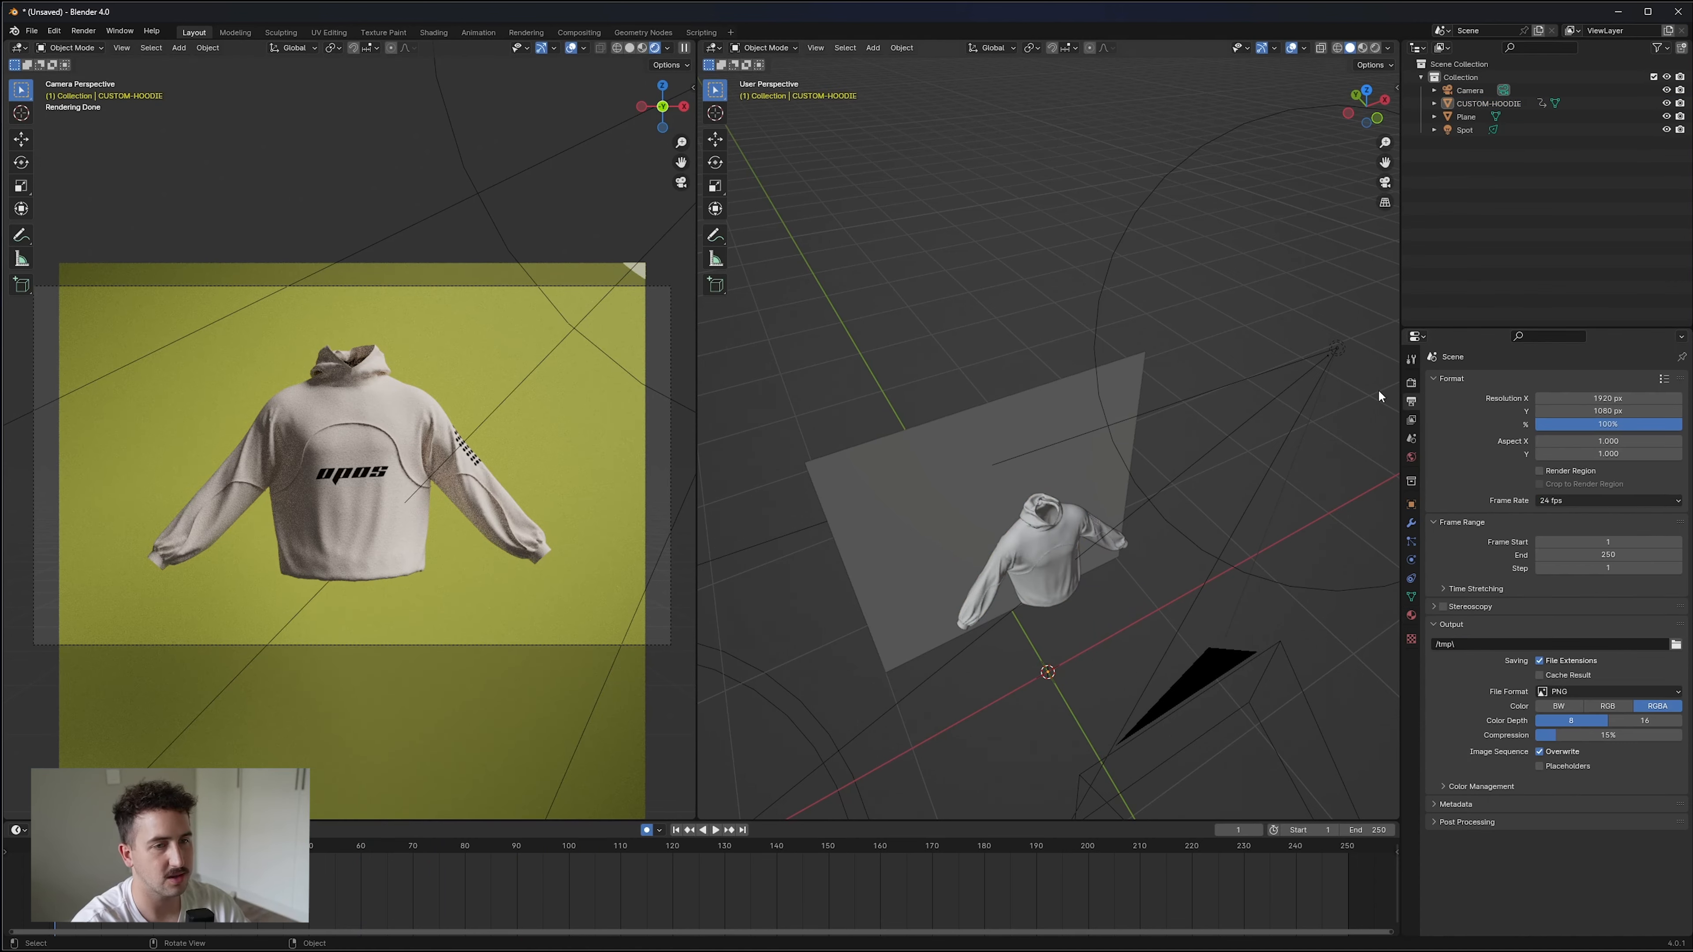
click(599, 400)
click(495, 450)
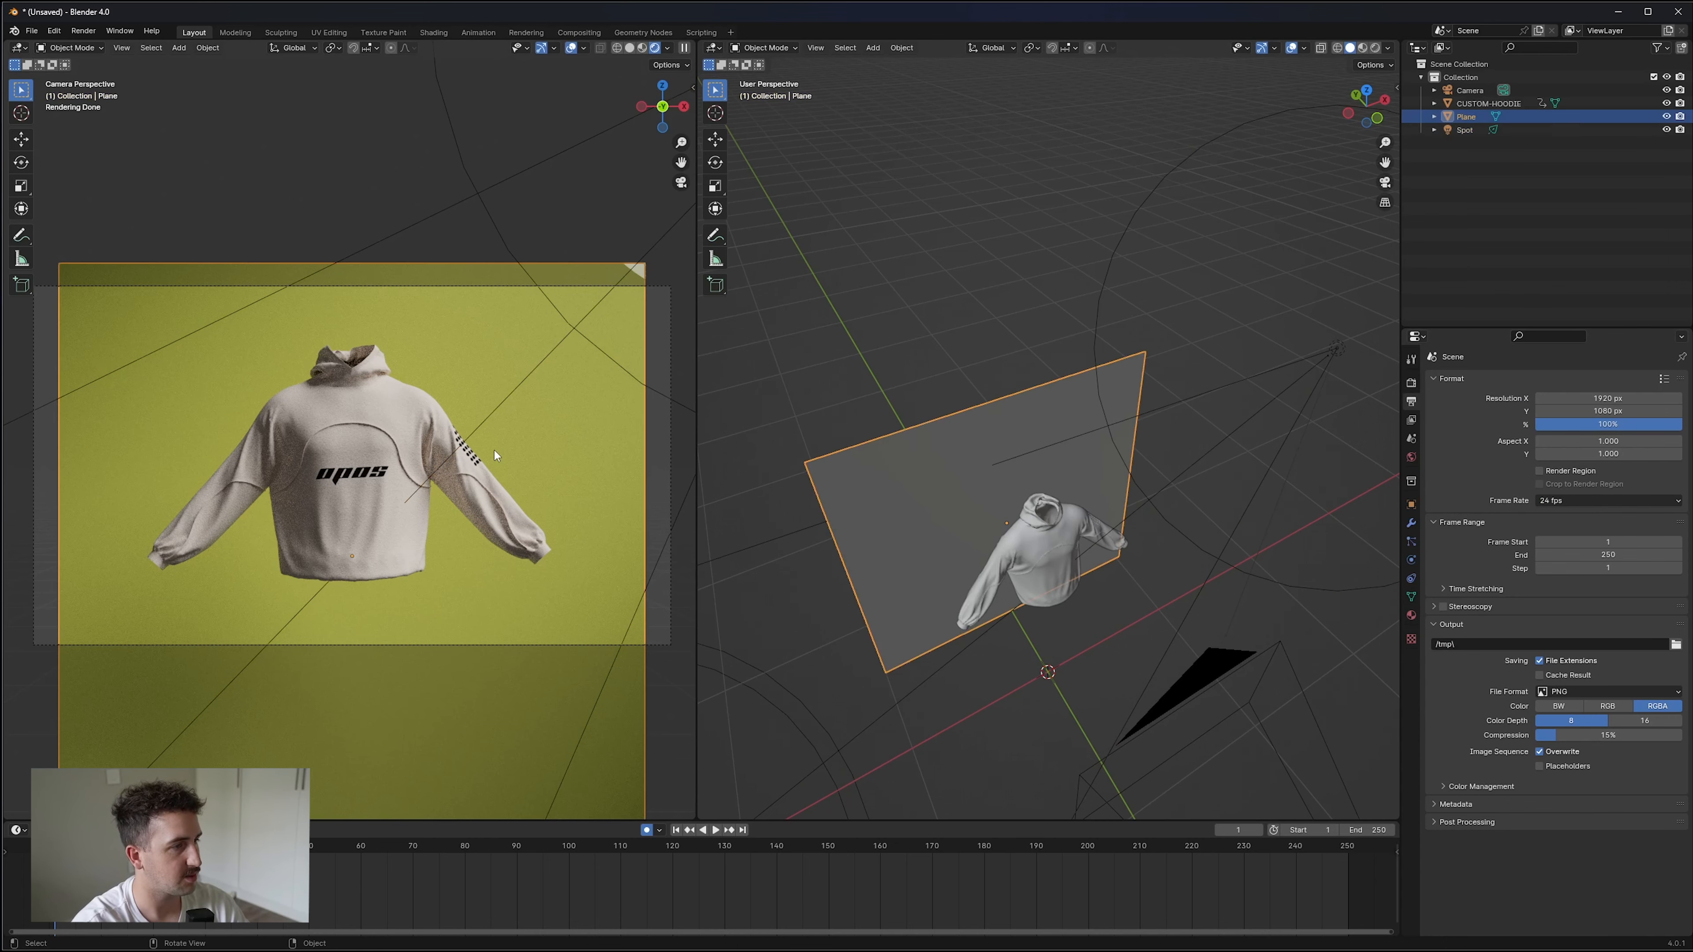
key(s)
click(587, 461)
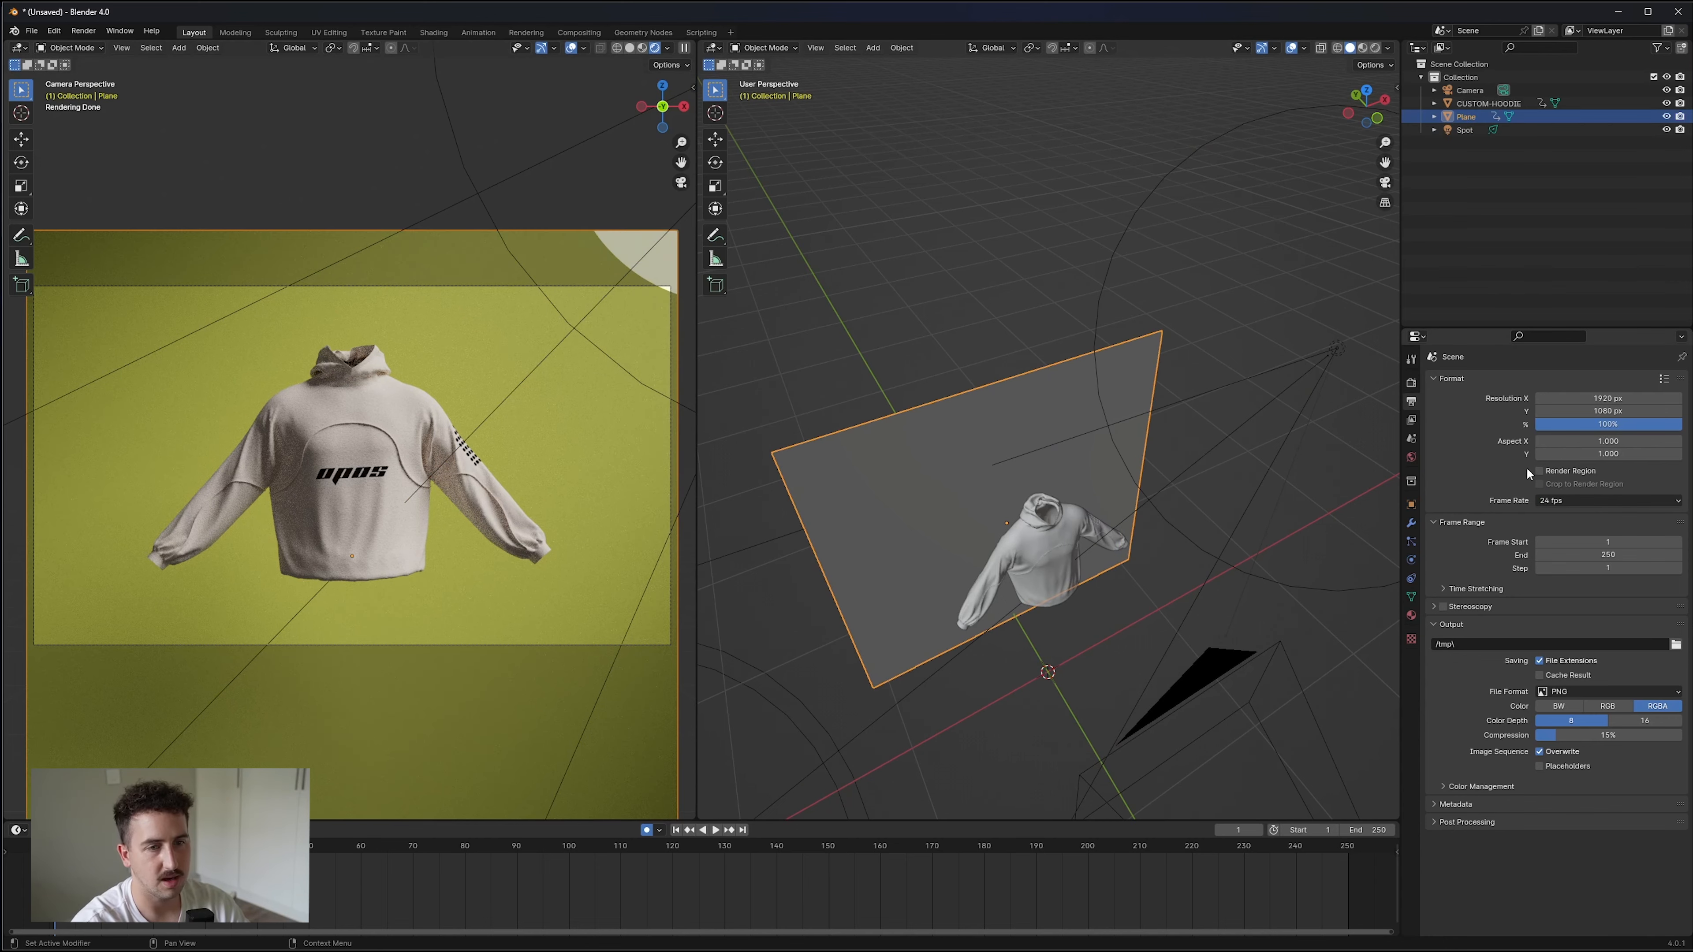
Enable Render Region and set the frame rate to 25 fps.
click(1539, 471)
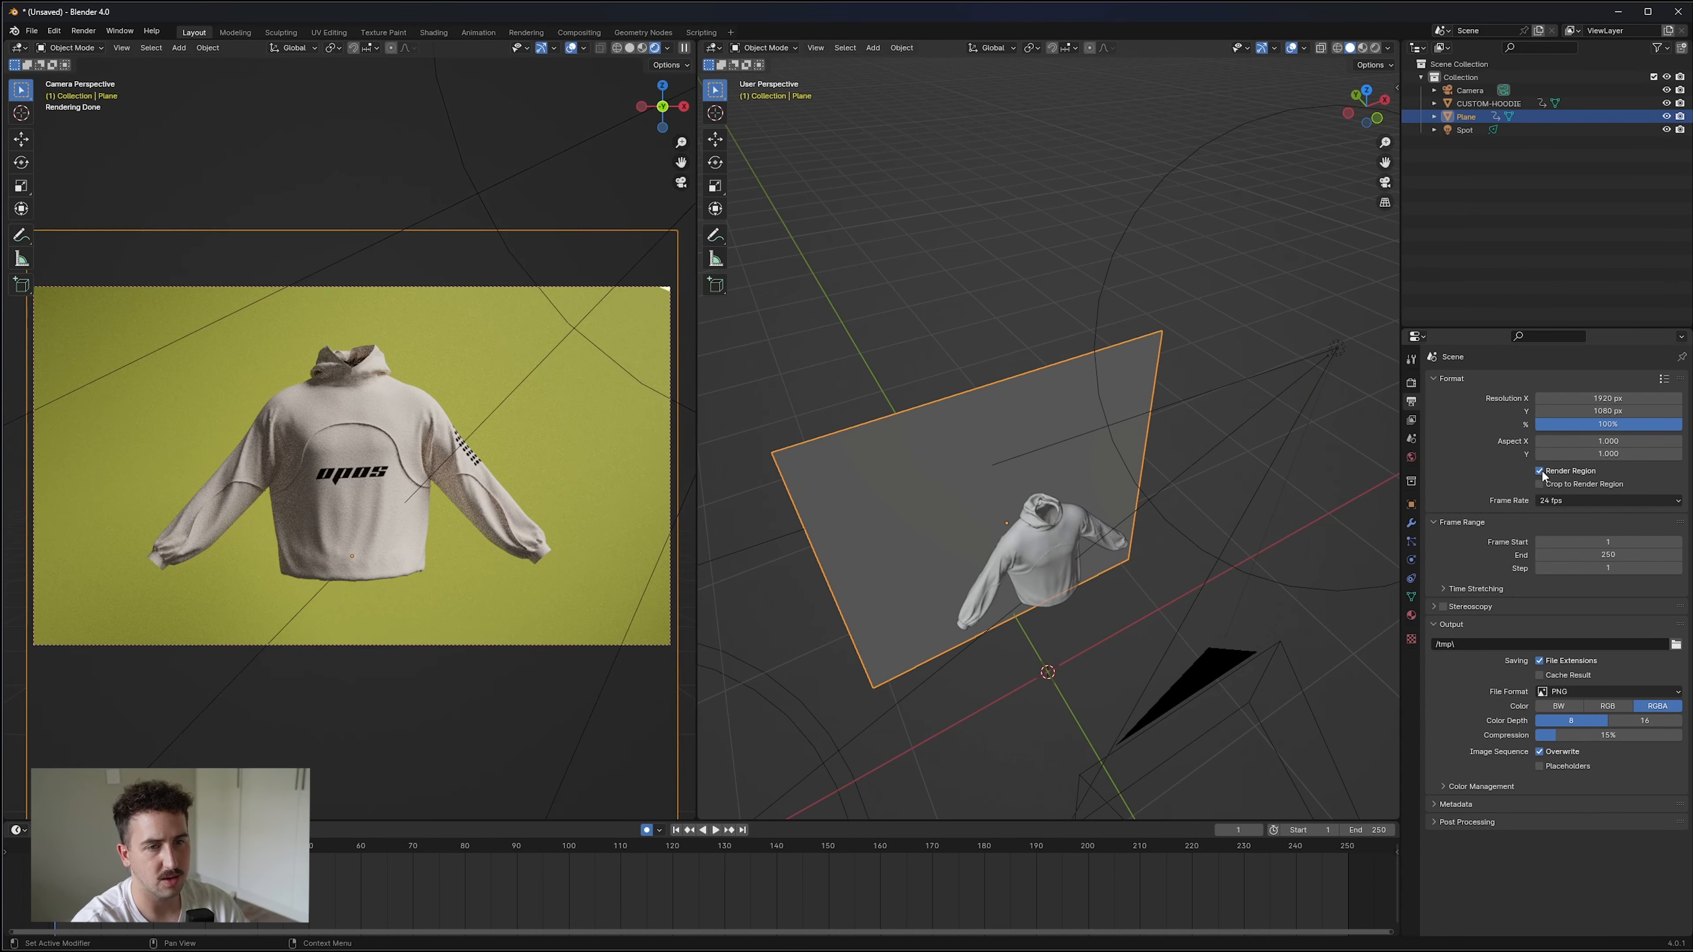
click(1575, 500)
click(1580, 539)
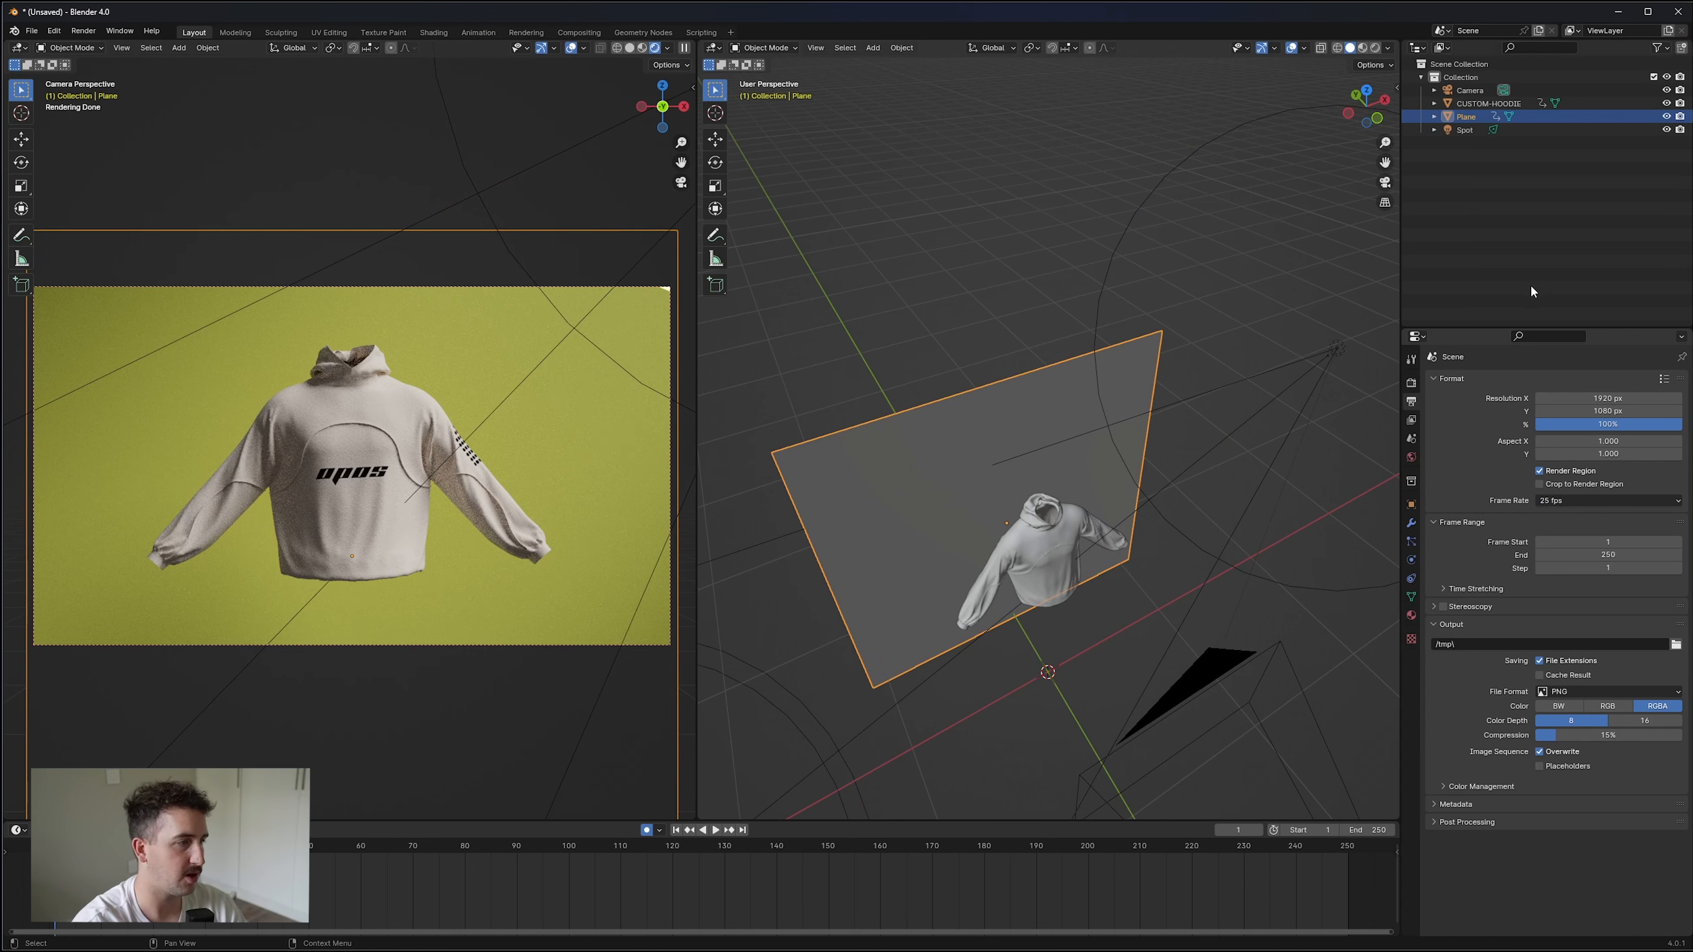
click(1577, 500)
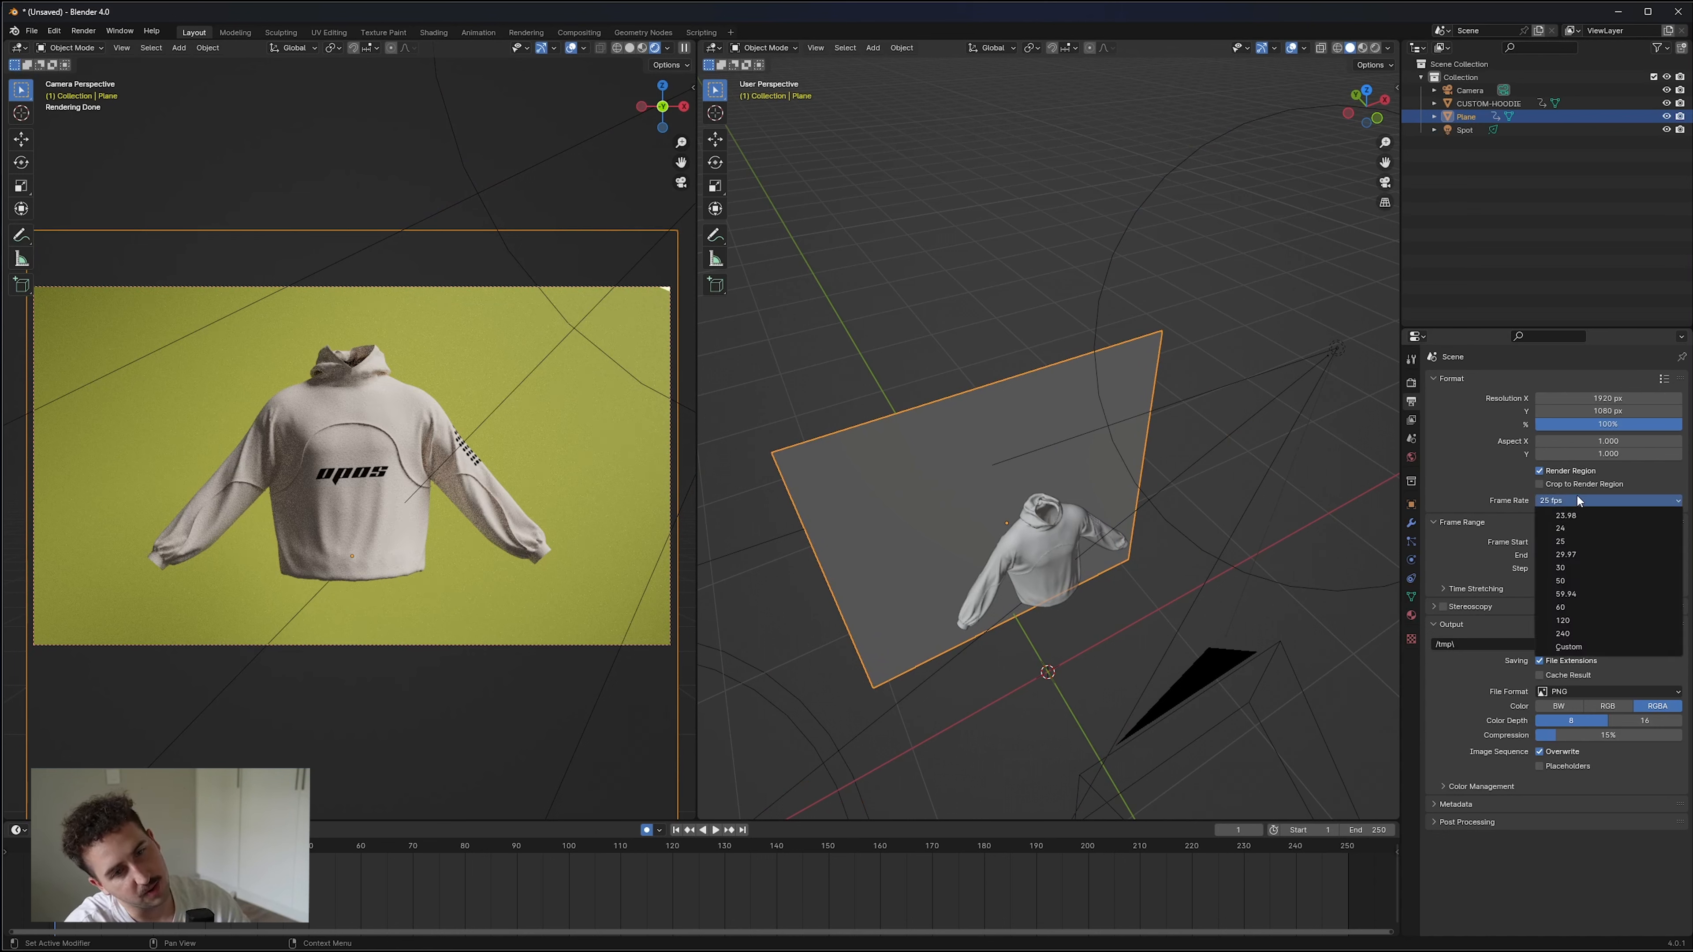
click(1572, 539)
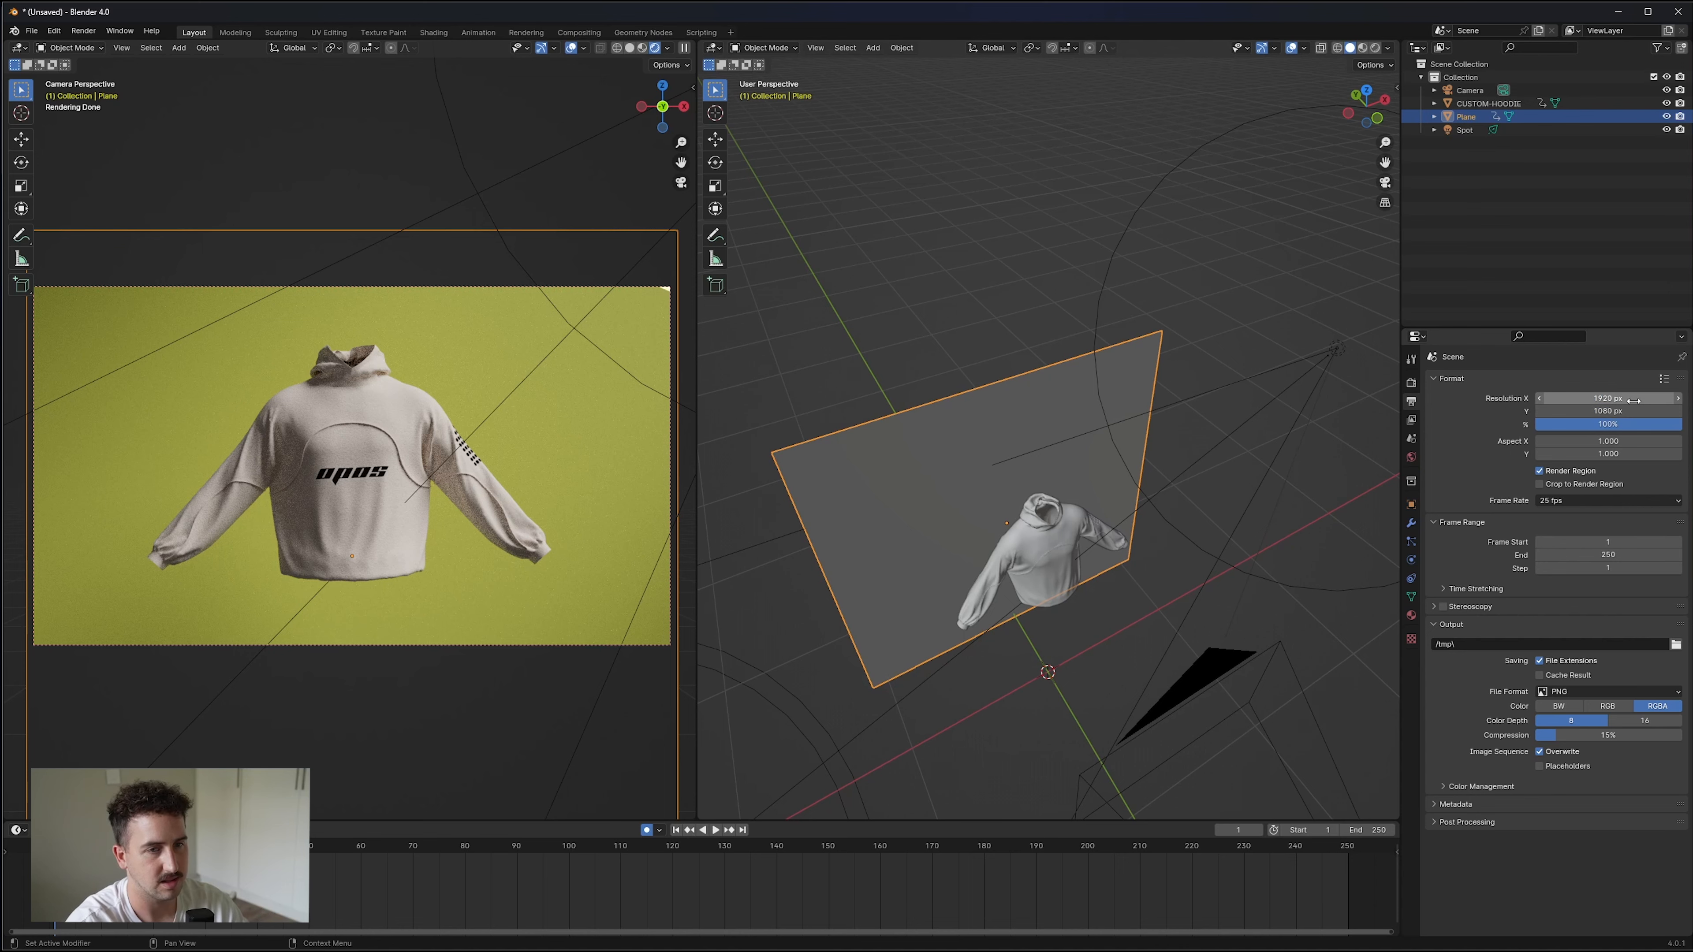
Set the render output to the Desktop folder as FFmpeg Video, using the H264 in MP4 encoding preset.
click(1676, 644)
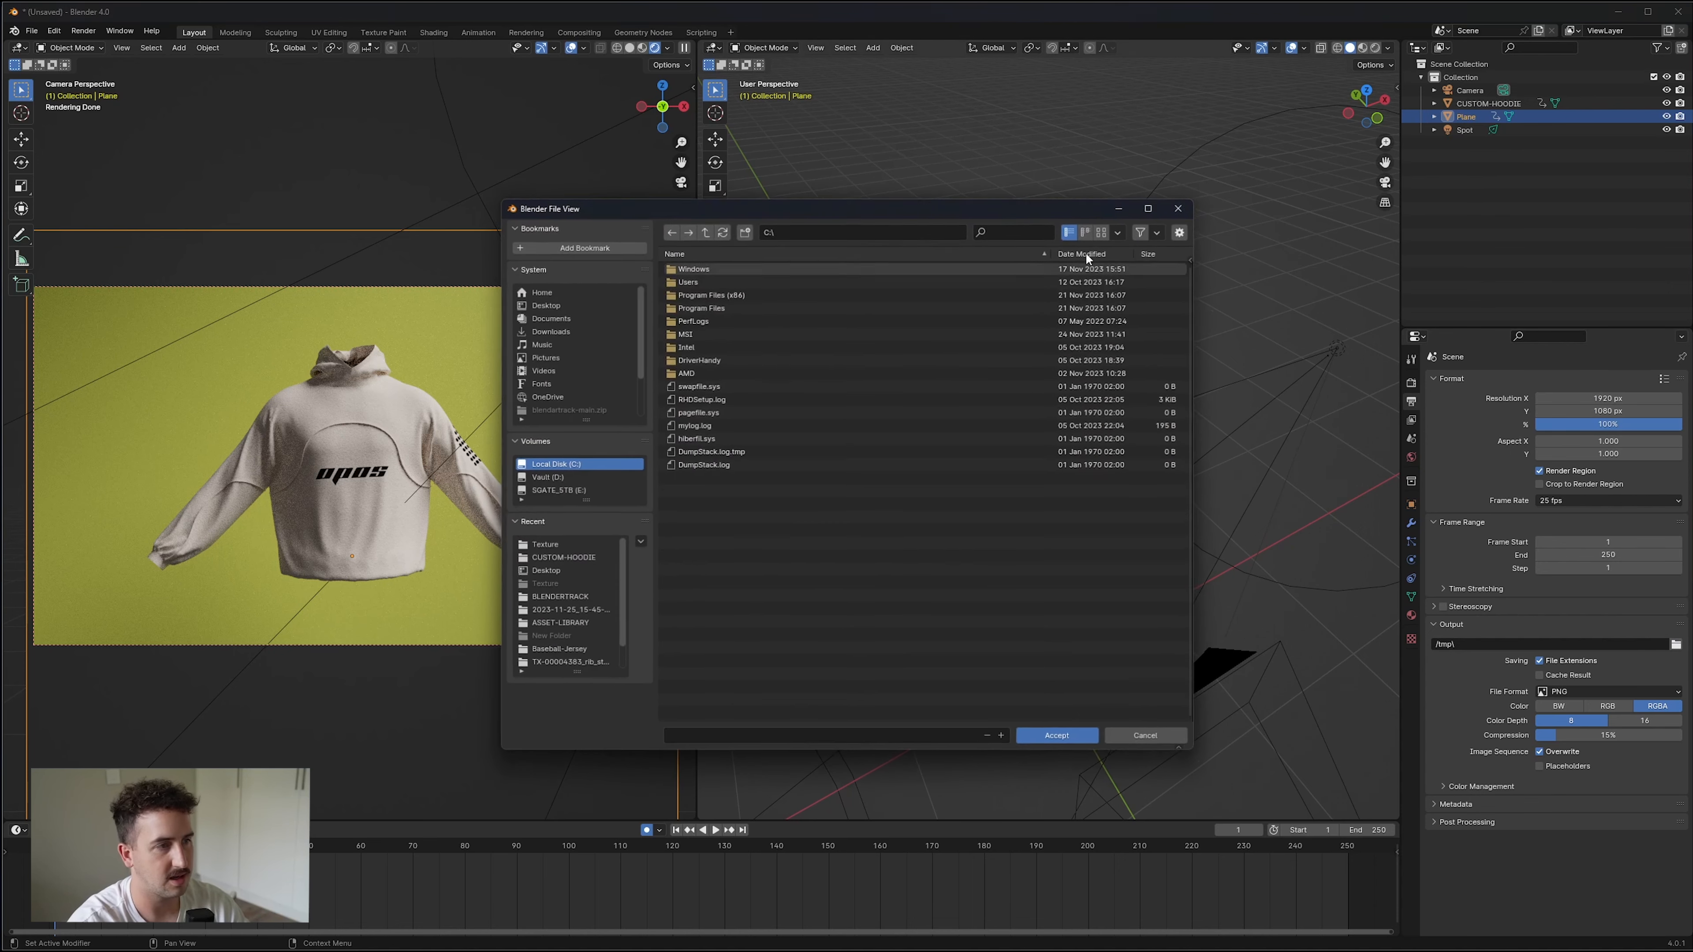
click(579, 304)
click(1067, 736)
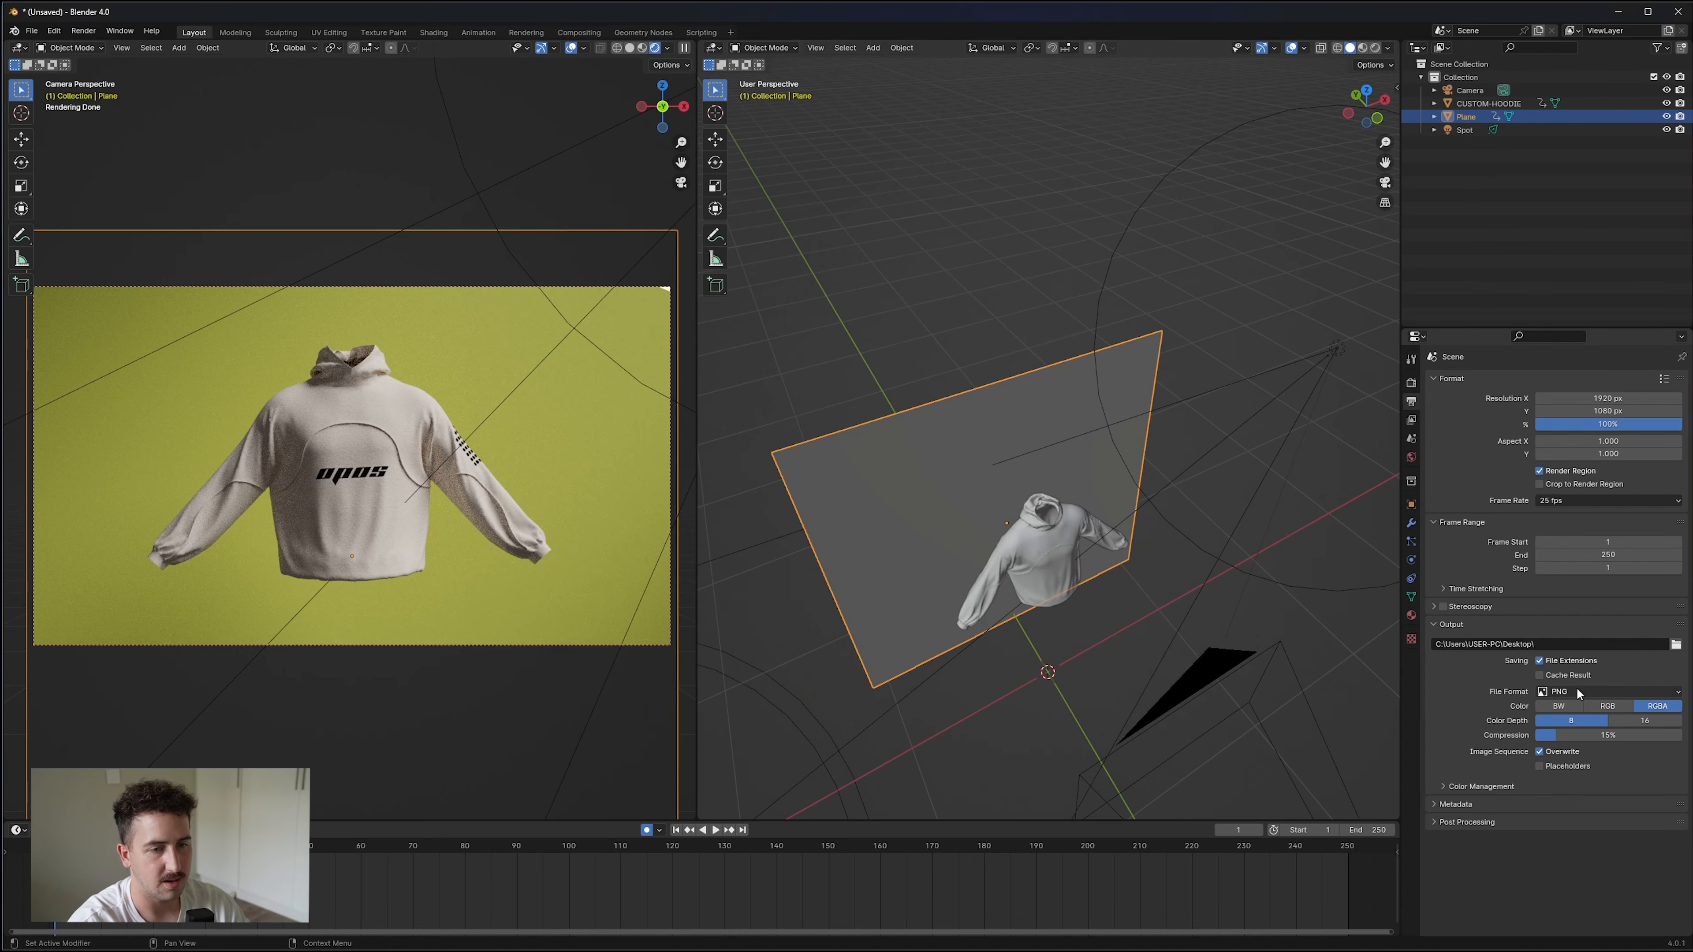
click(1597, 691)
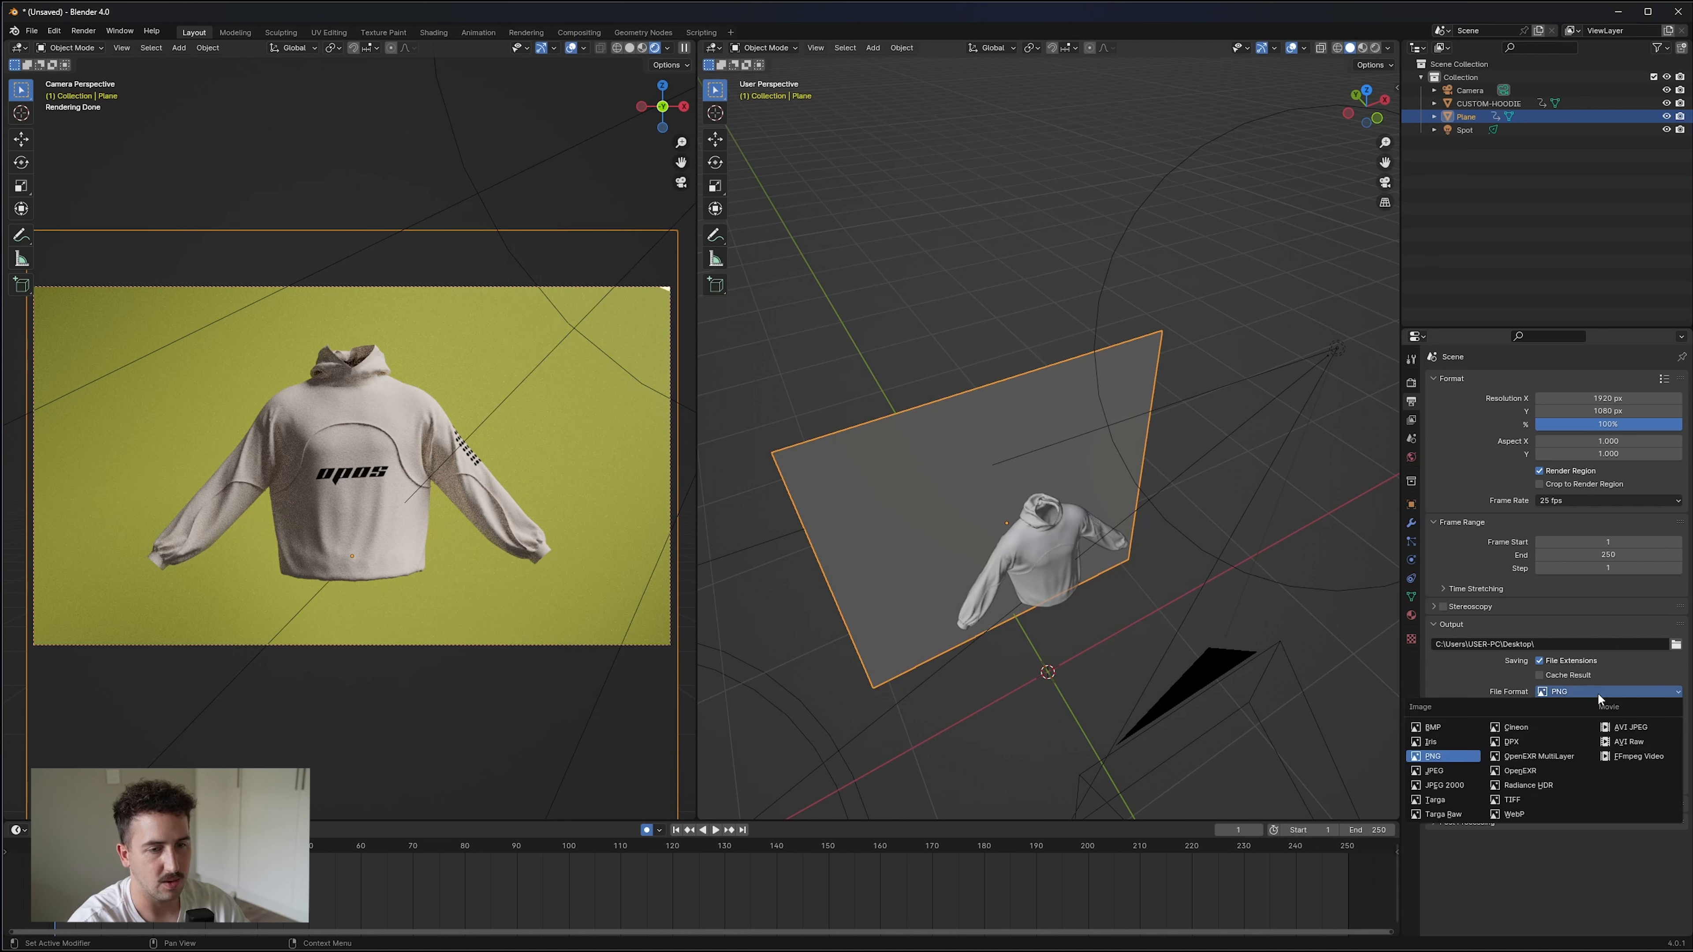
click(1641, 759)
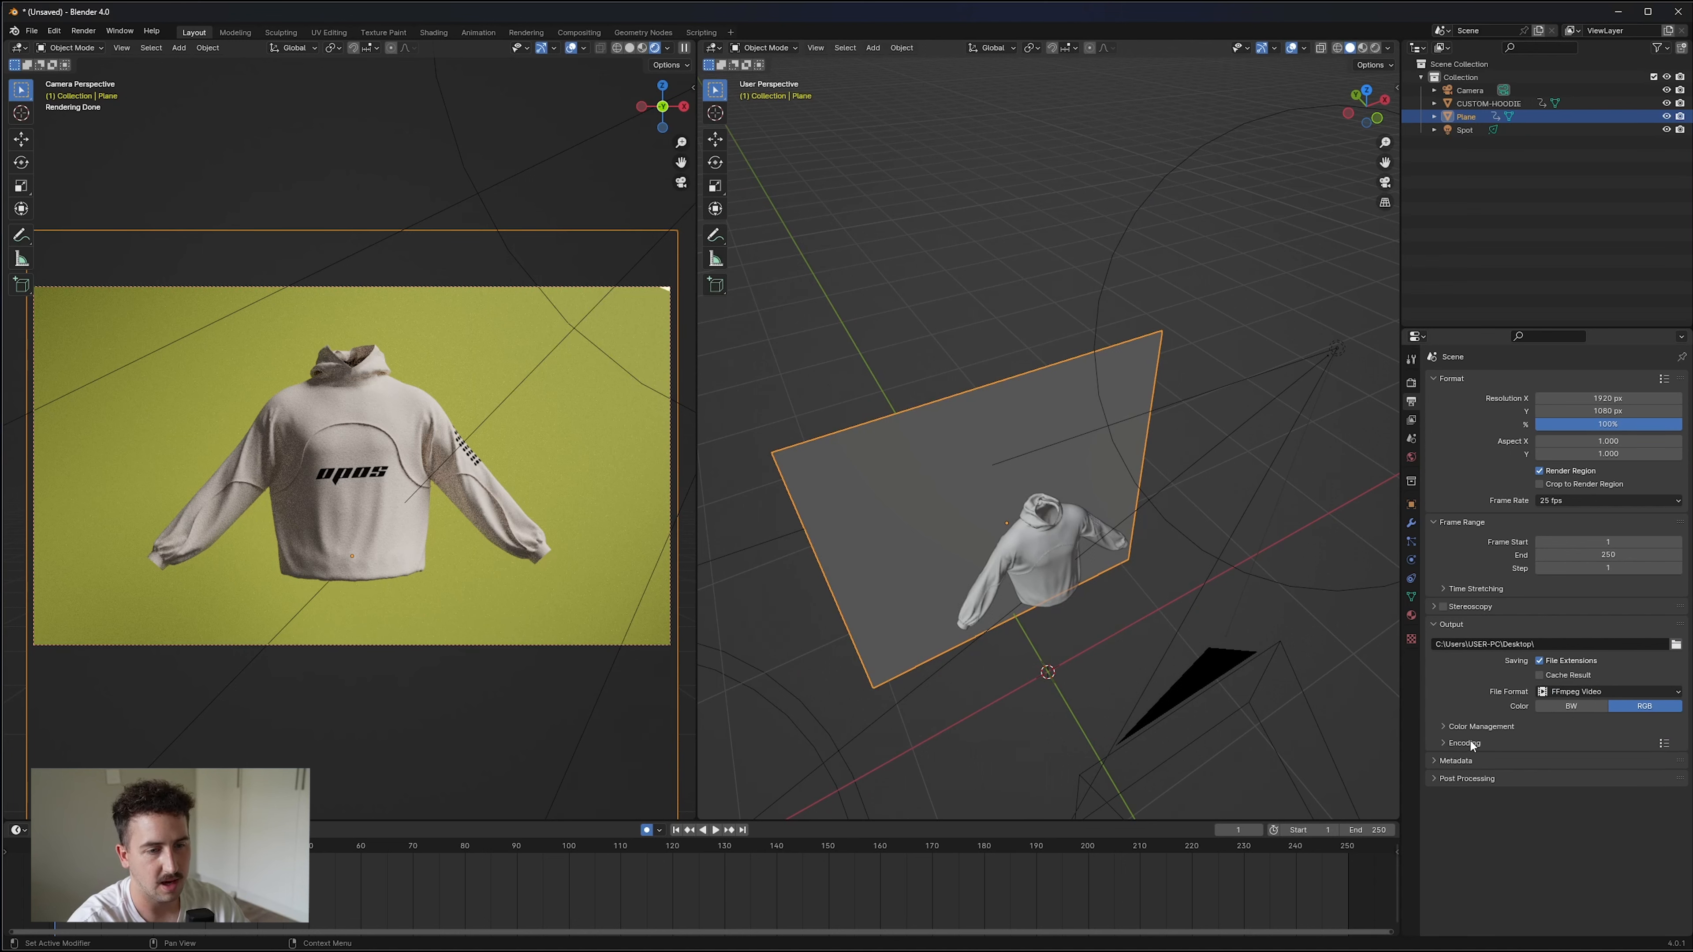
click(1664, 743)
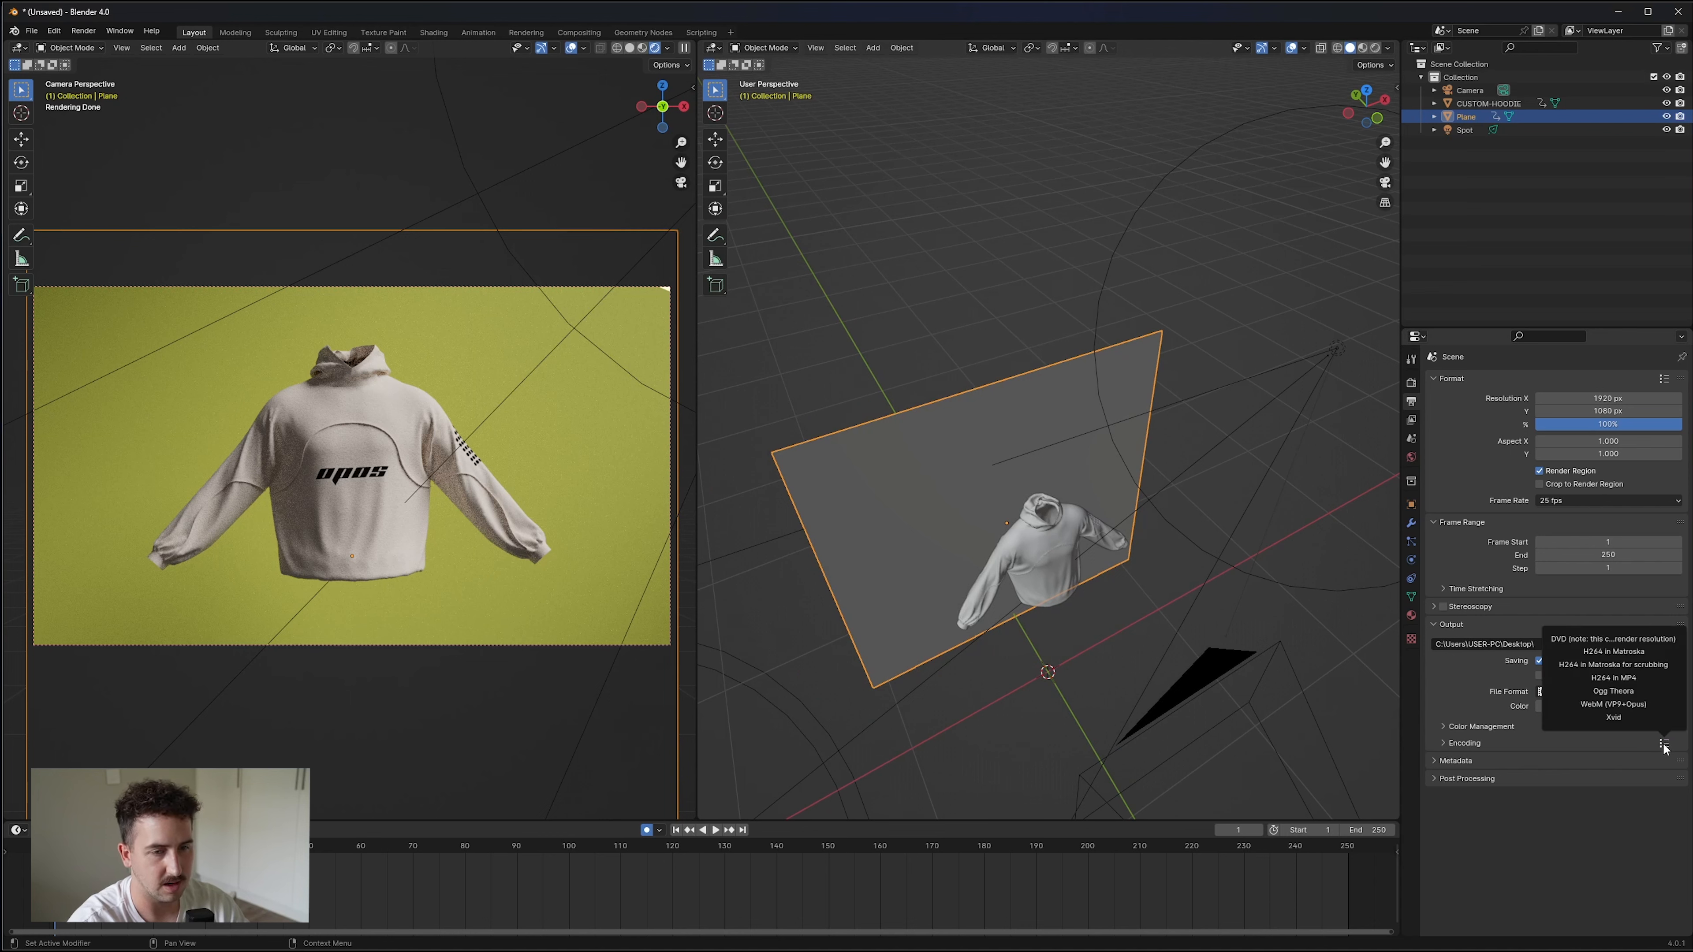
click(1627, 678)
Set the final render's maximum samples to 128 and expand the performance settings to review Persistent Data.
click(83, 31)
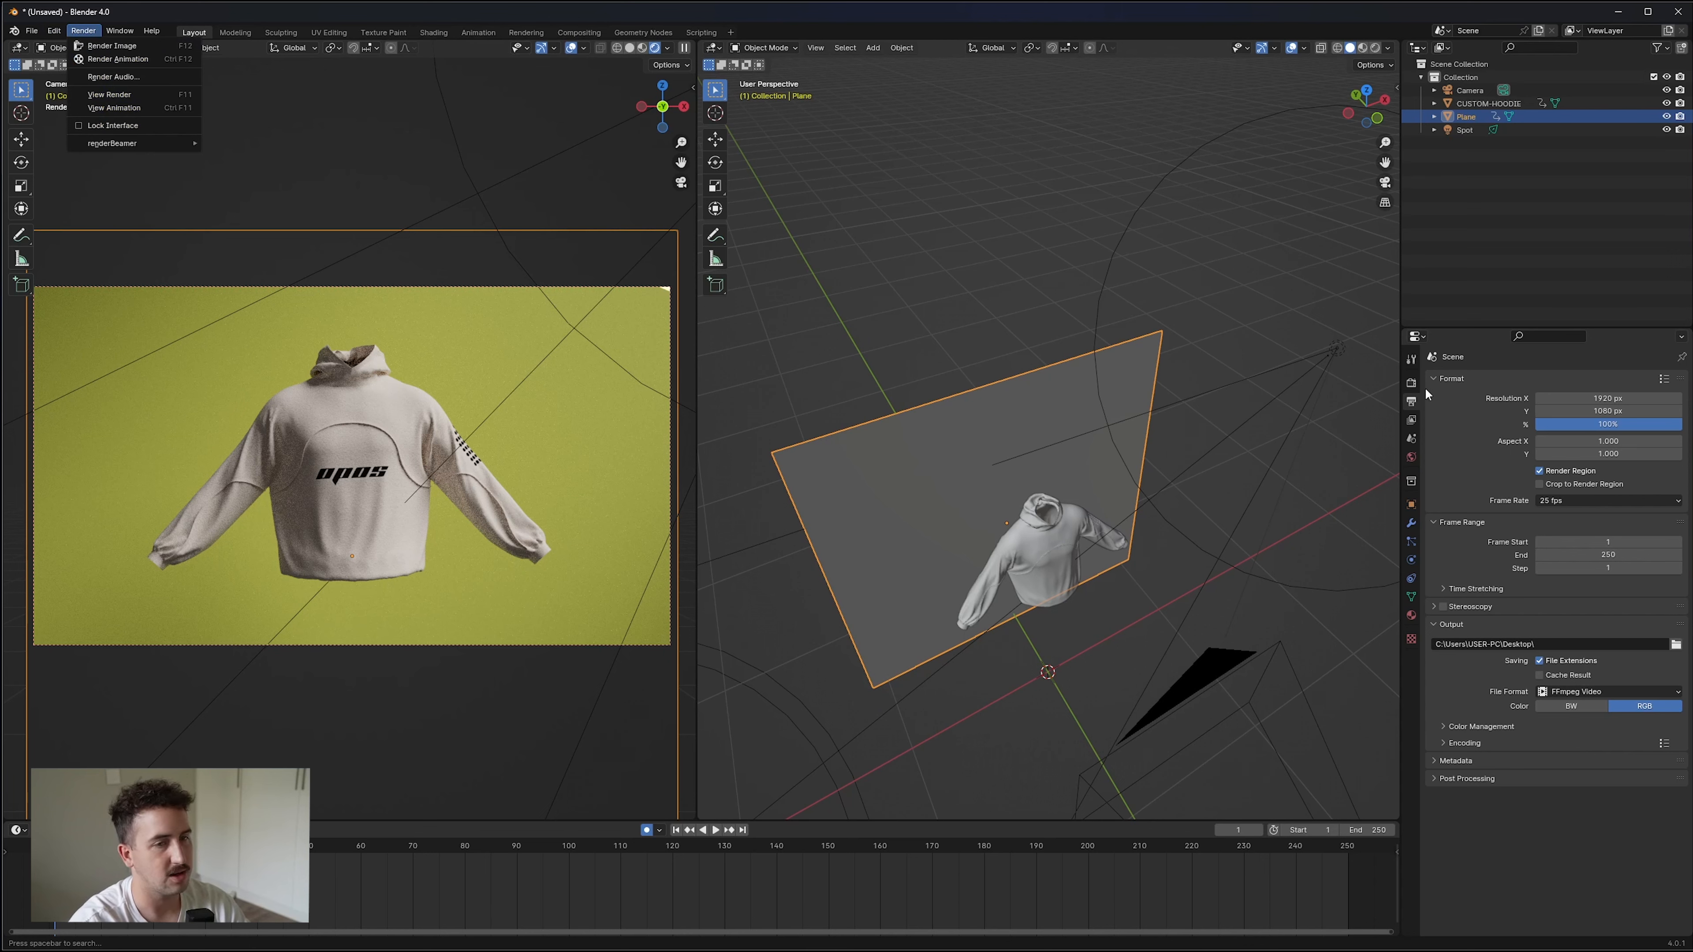
click(1394, 386)
click(1414, 386)
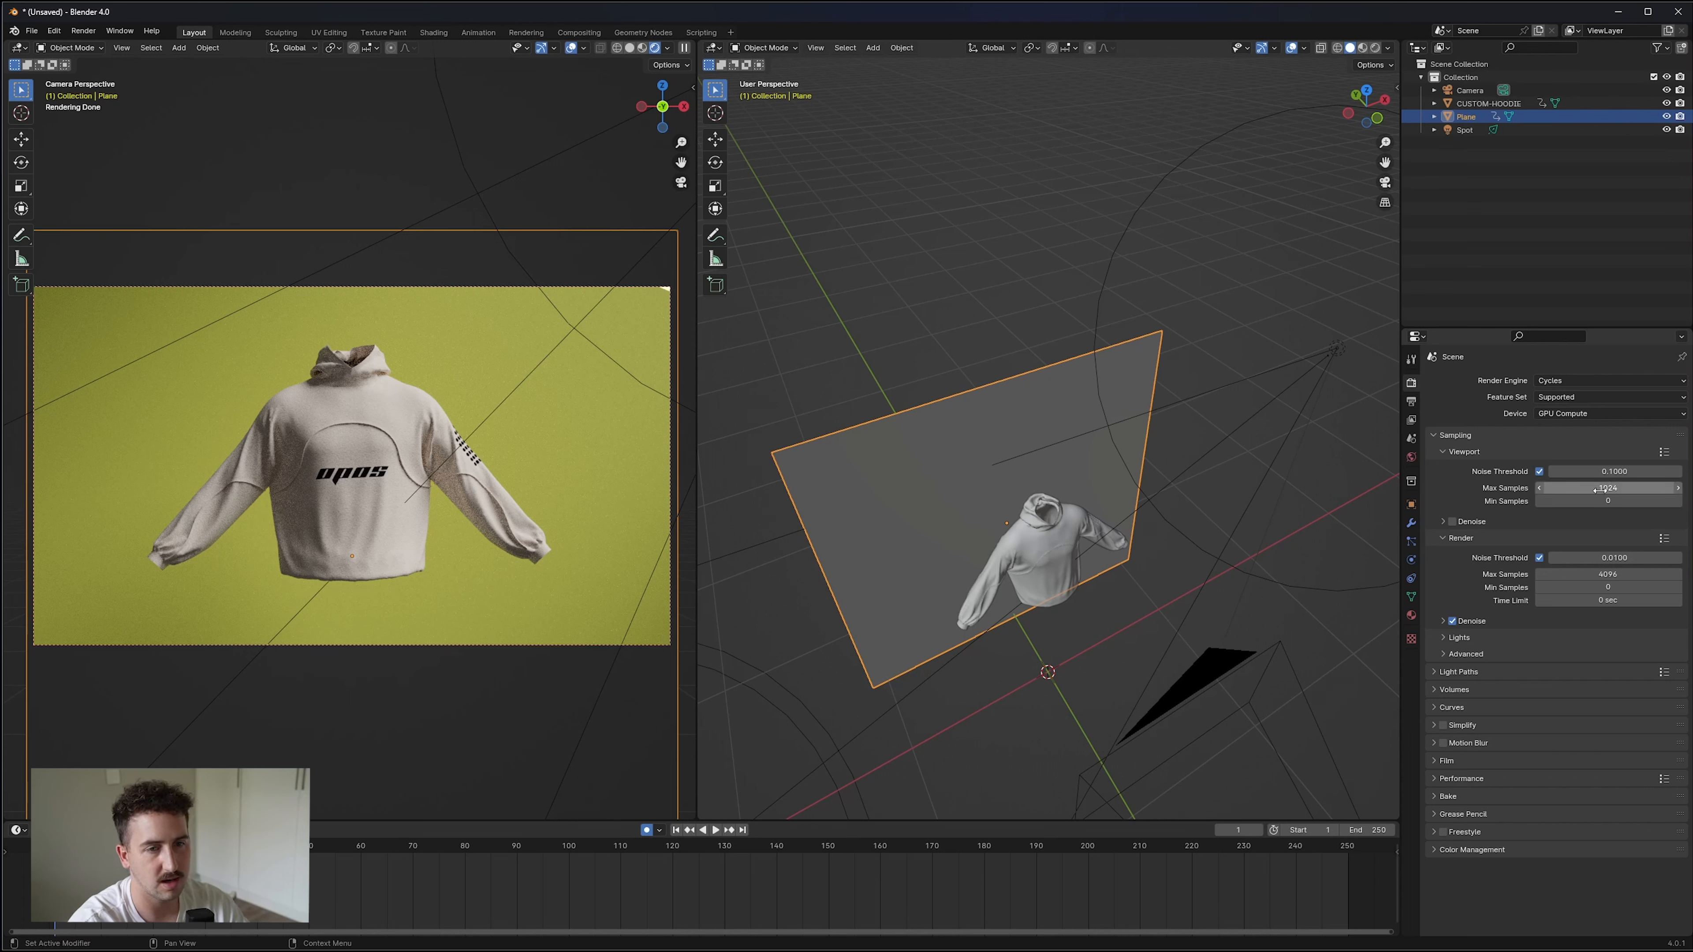
click(1589, 574)
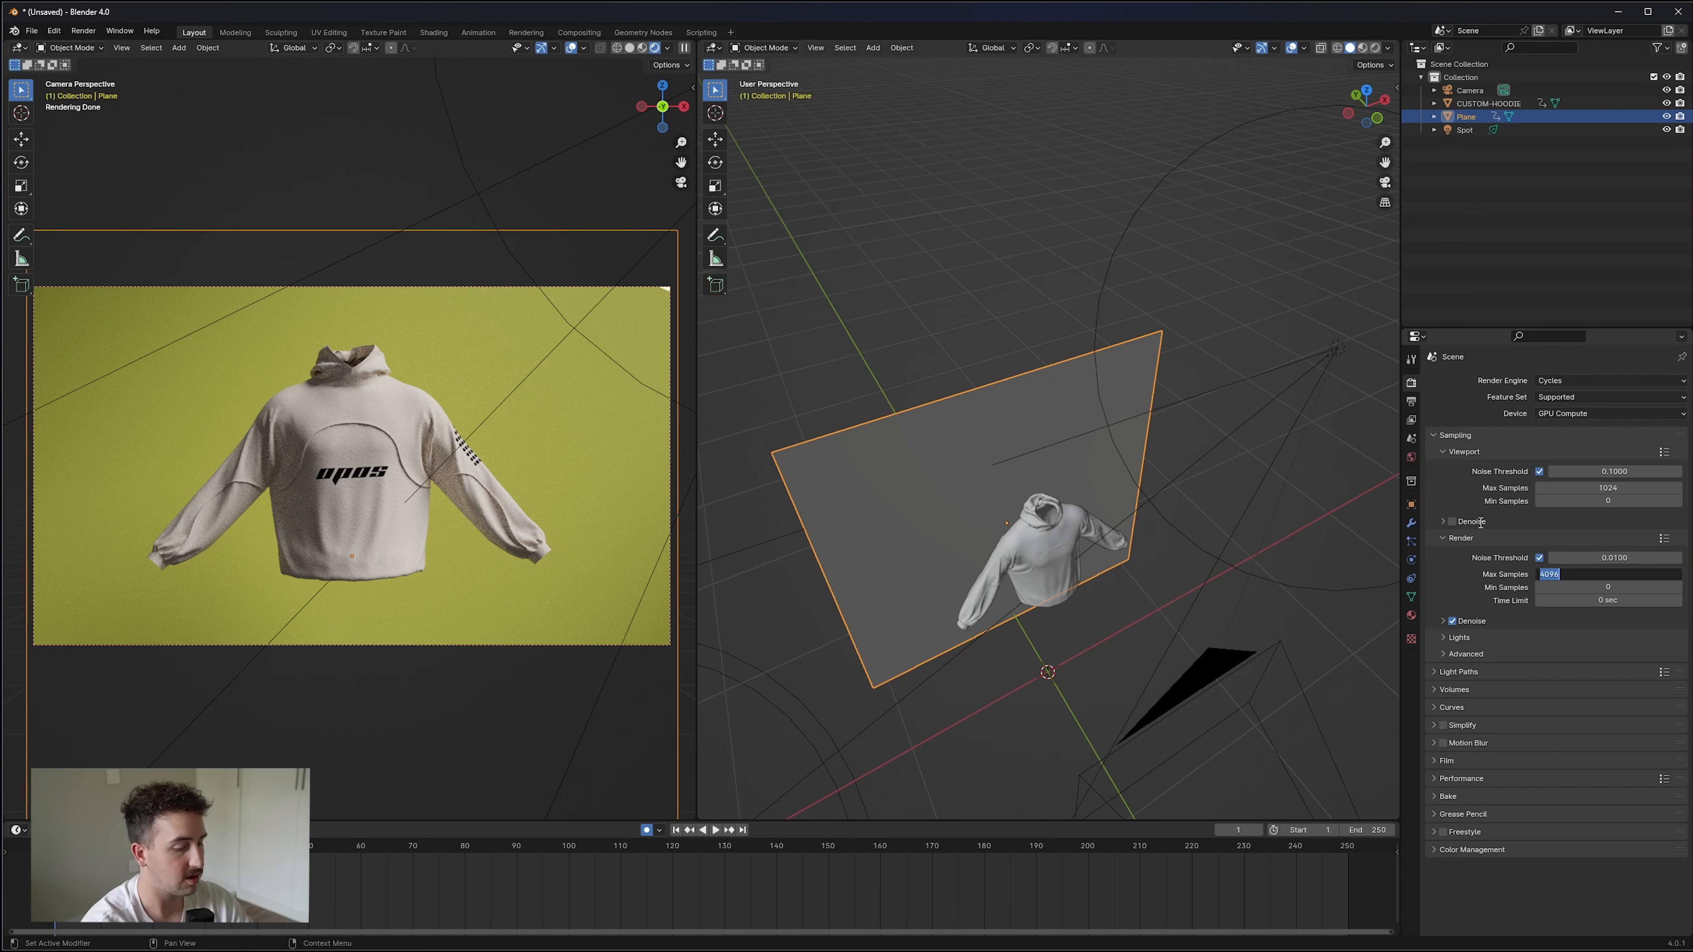
text(128)
key(Return)
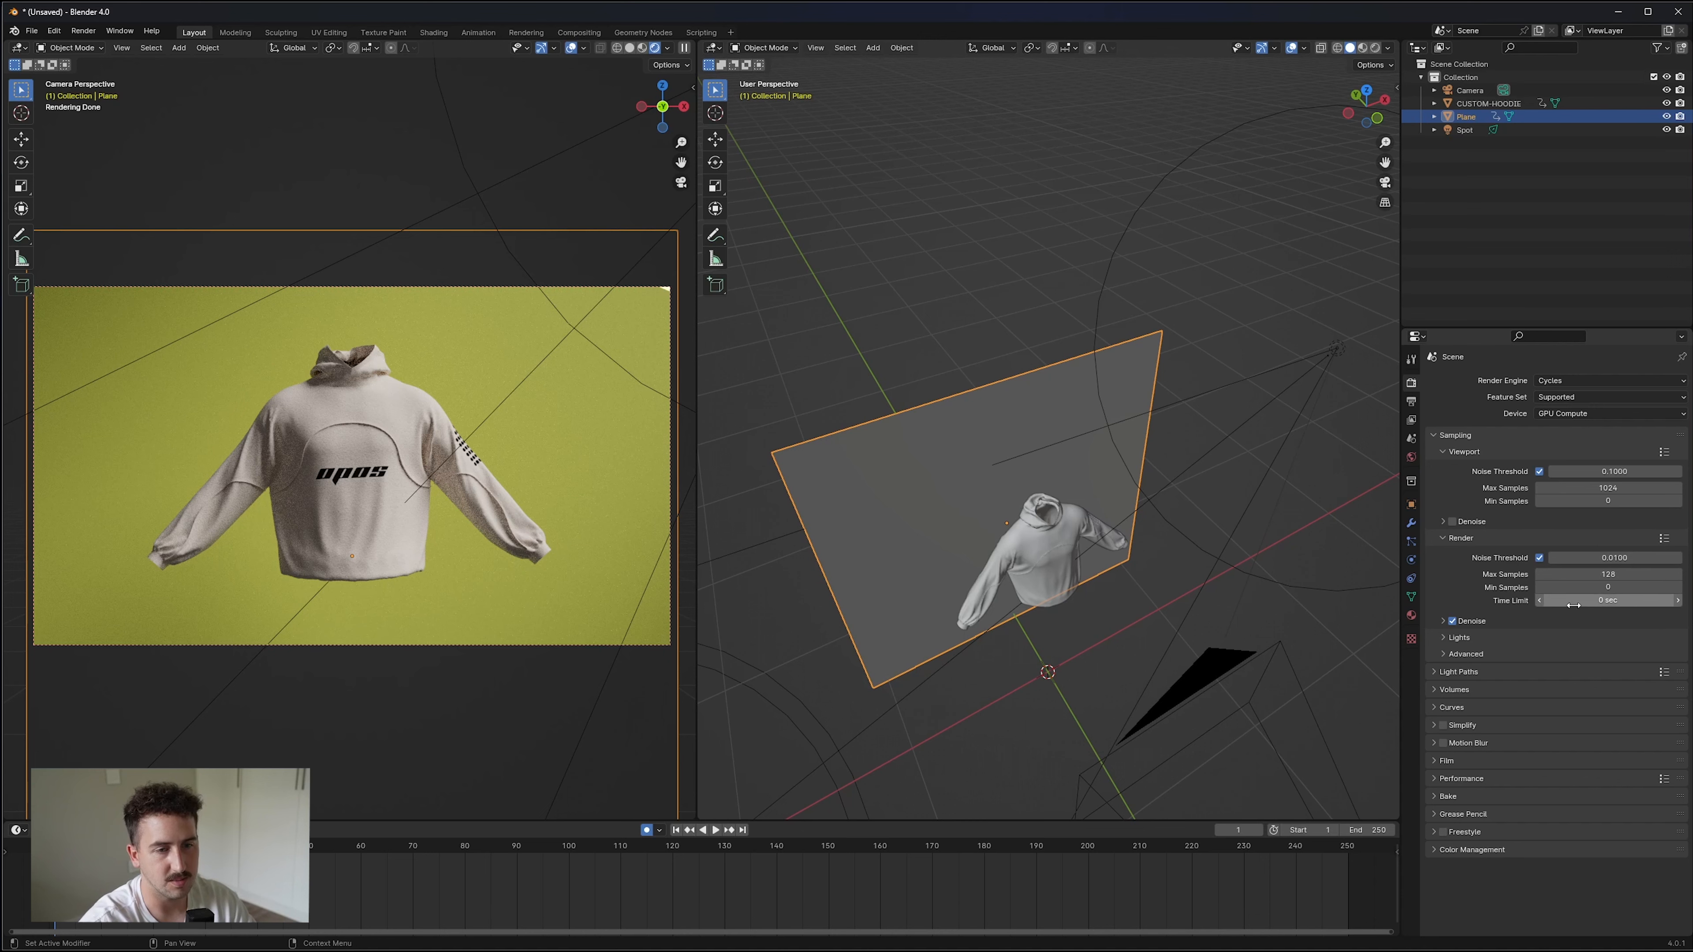
click(1460, 778)
scroll(1505, 734, down, 6)
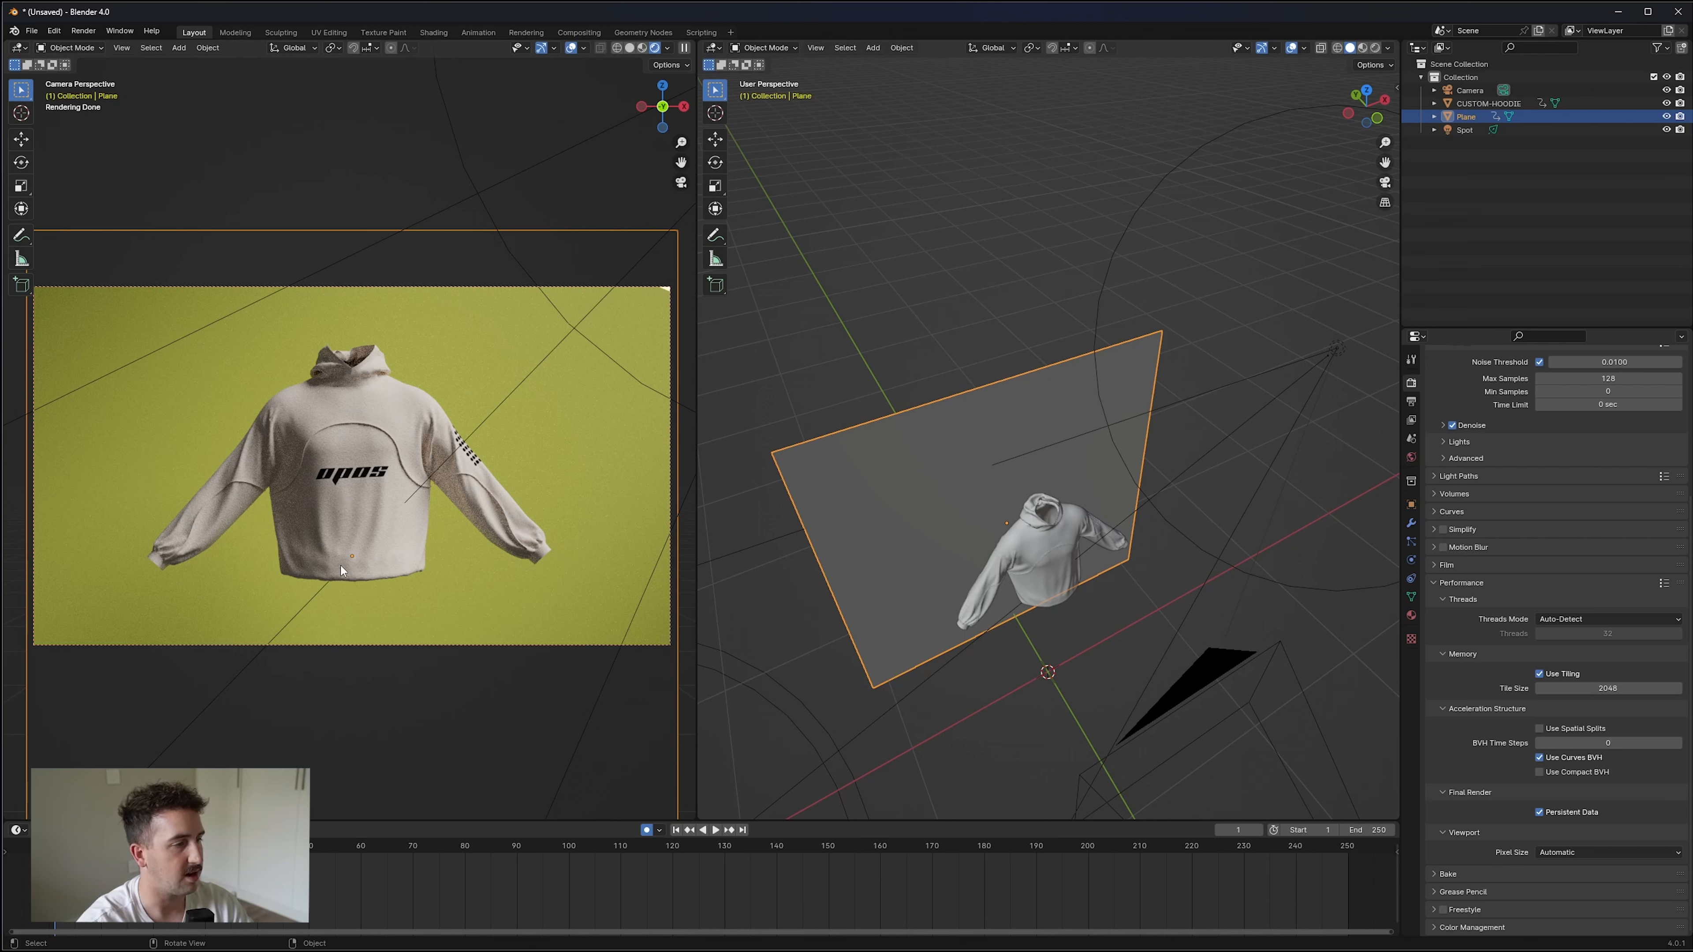
Render the animation and reposition the render window to watch the frames.
click(84, 31)
click(116, 60)
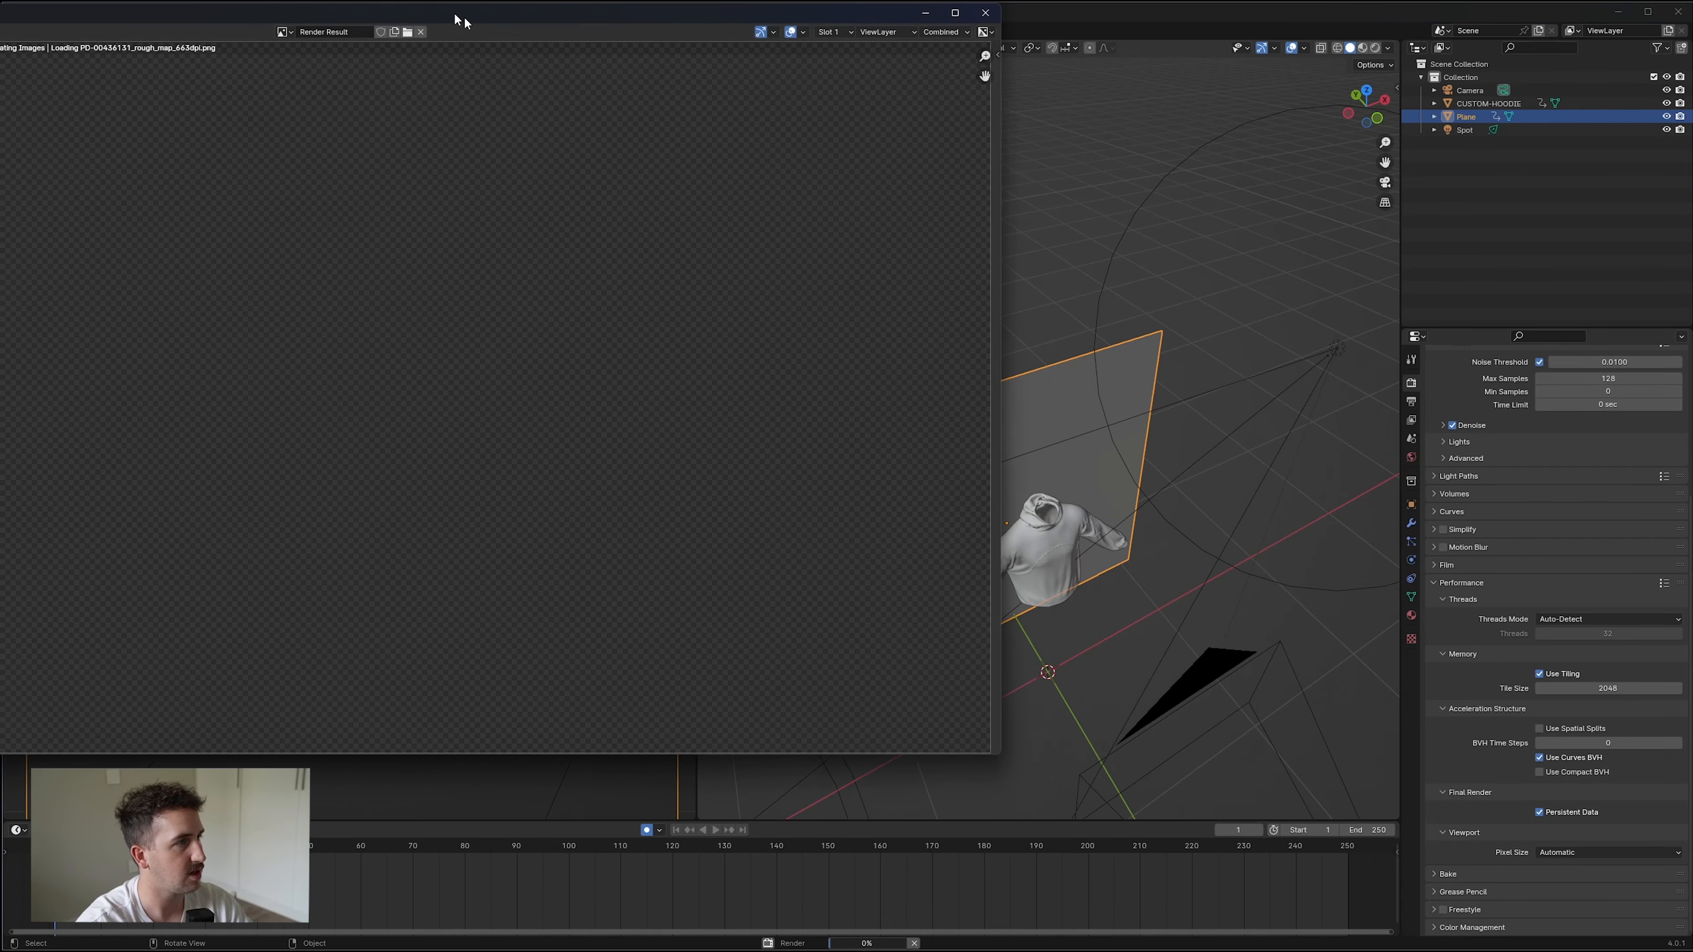
drag(460, 17, 903, 106)
scroll(883, 282, down, 2)
scroll(882, 282, up, 1)
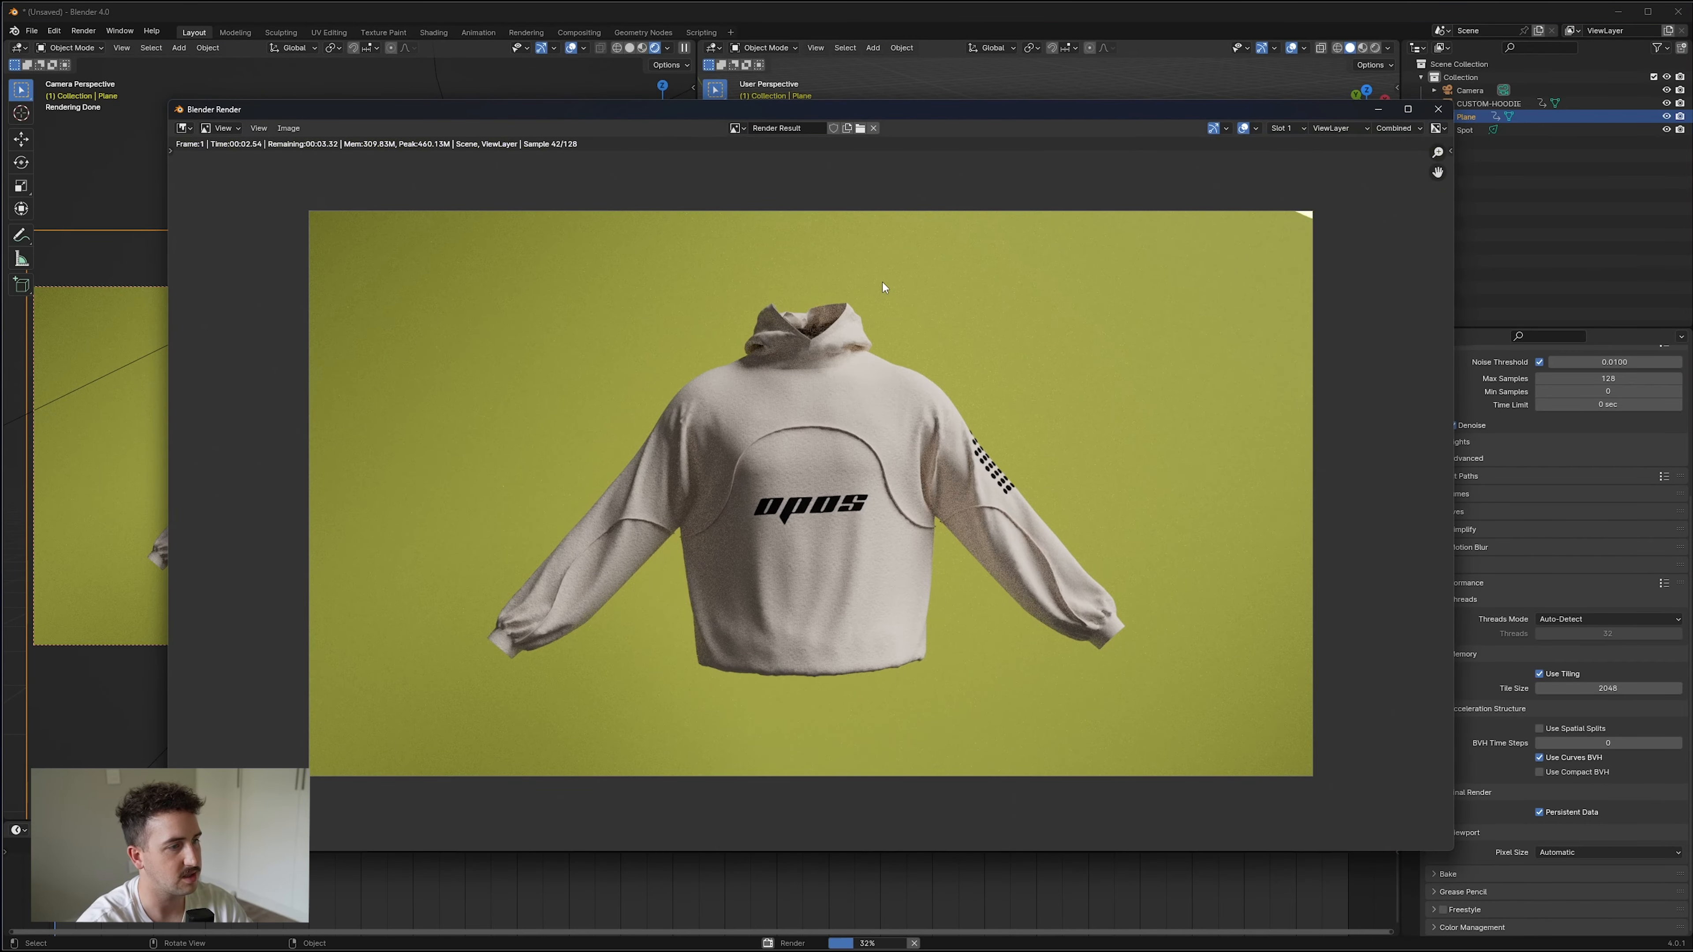